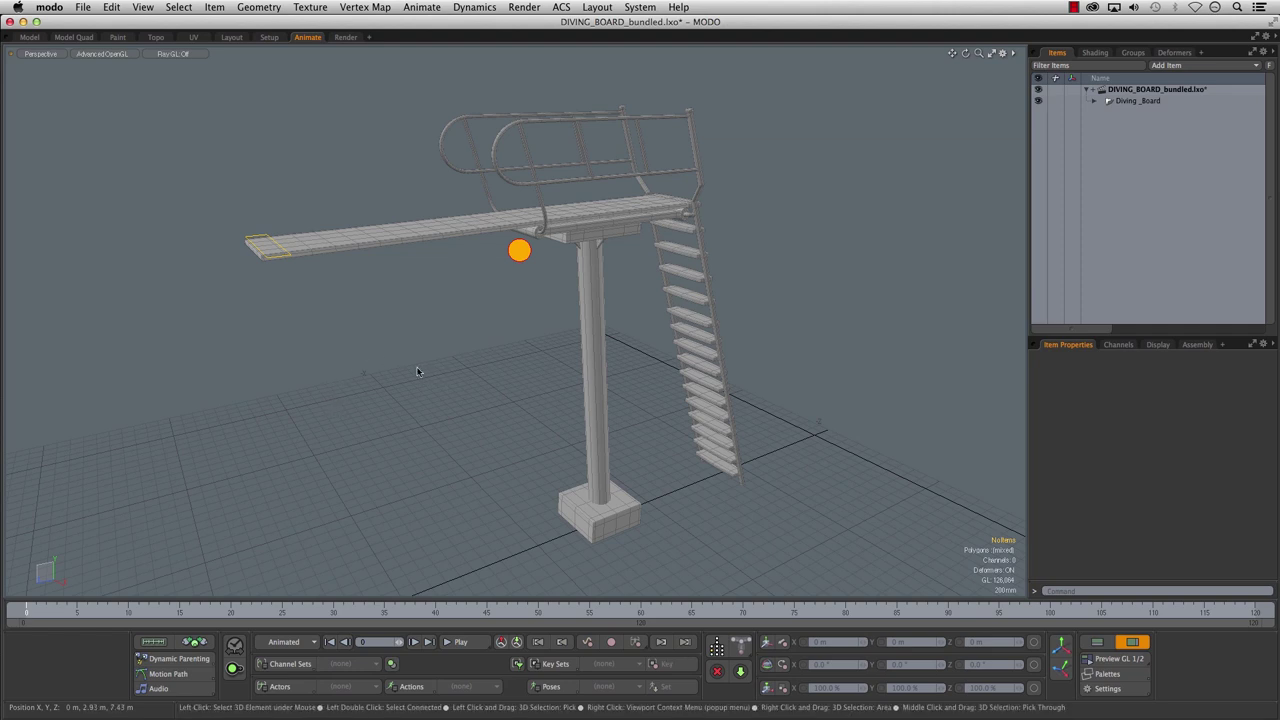
- Select the Diving_Board item and examine its transform origin at the foot of the ladder
{"action": "left_click_drag", "start_coordinate": [400, 367], "coordinate": [431, 357], "text": "alt"}
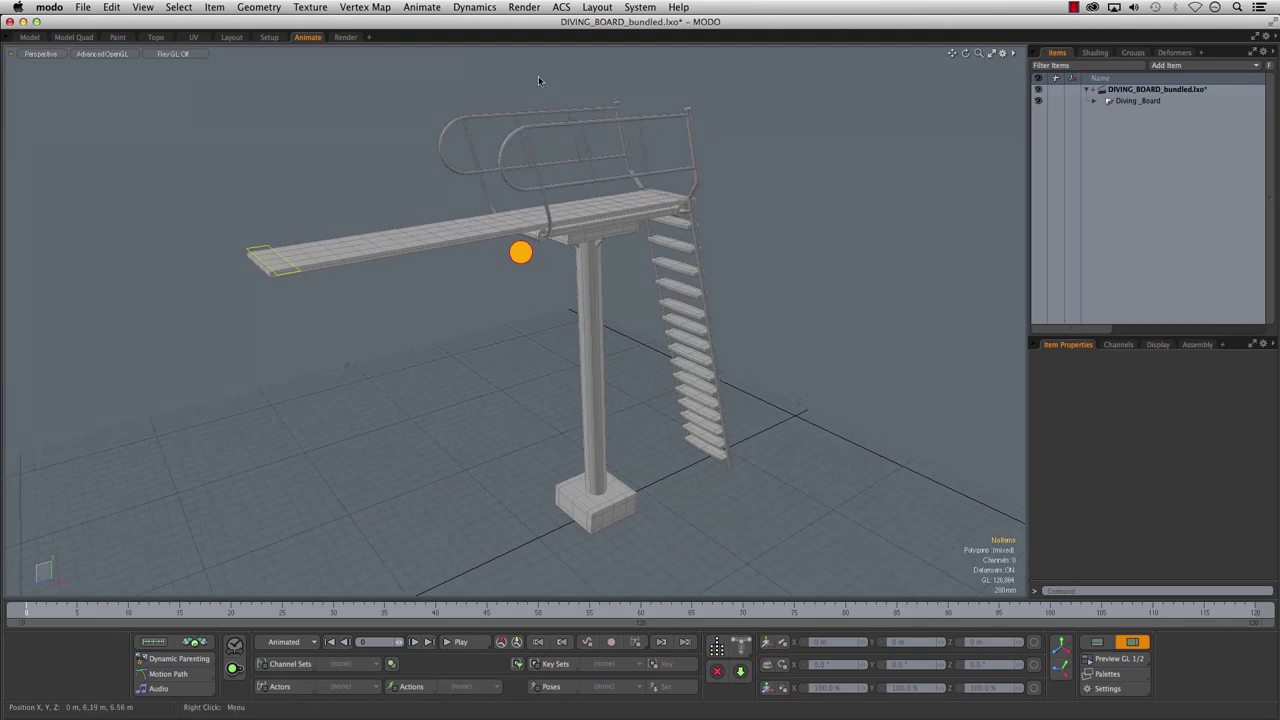
{"action": "left_click", "coordinate": [1120, 103]}
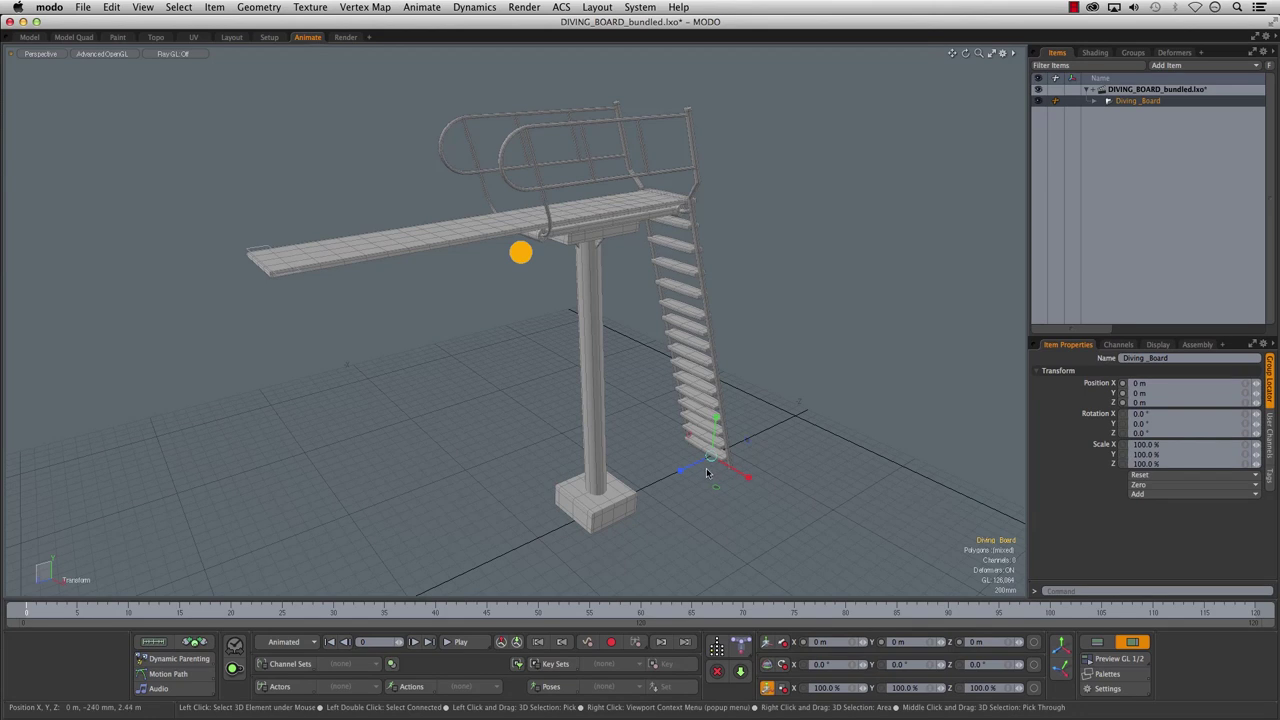
{"action": "left_click_drag", "start_coordinate": [714, 460], "coordinate": [707, 459]}
{"action": "mouse_move", "coordinate": [544, 278]}
{"action": "left_mouse_down"}
{"action": "mouse_move", "coordinate": [620, 369]}
{"action": "mouse_move", "coordinate": [420, 145]}
{"action": "mouse_move", "coordinate": [569, 297]}
{"action": "mouse_move", "coordinate": [504, 235]}
{"action": "mouse_move", "coordinate": [540, 274]}
{"action": "mouse_move", "coordinate": [527, 260]}
{"action": "left_mouse_up"}
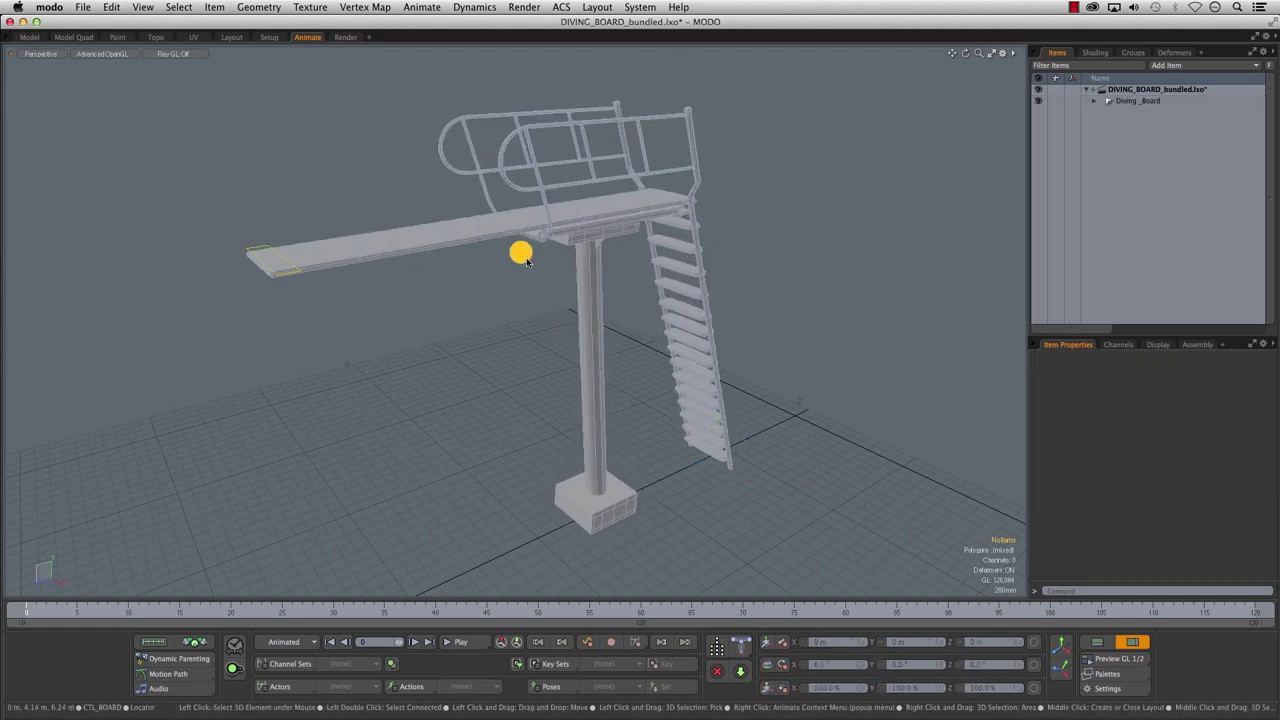
- Try bending the diving board downward to a BEND value of -10 with the CTL_BOARD control
{"action": "left_click_drag", "start_coordinate": [455, 450], "coordinate": [412, 450]}
{"action": "scroll", "coordinate": [434, 318], "scroll_direction": "up", "scroll_amount": 3}
{"action": "left_click_drag", "start_coordinate": [425, 323], "coordinate": [468, 342], "text": "alt"}
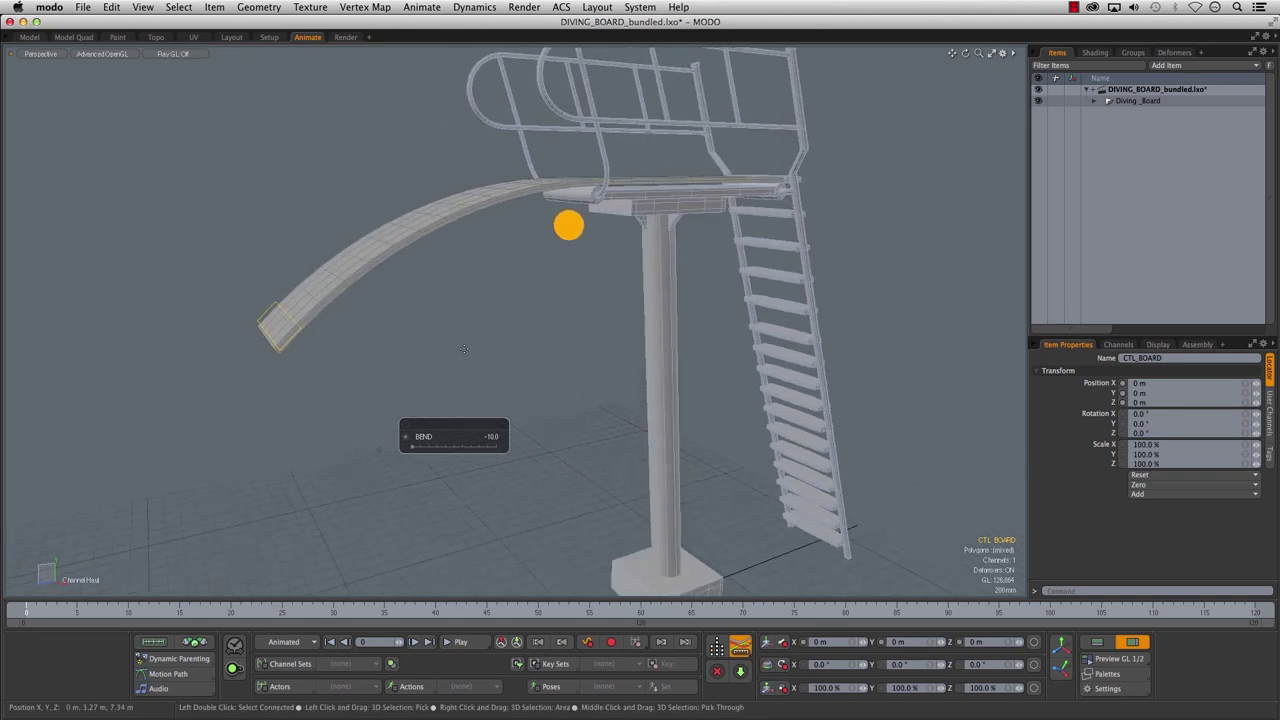
{"action": "left_click", "coordinate": [300, 341]}
{"action": "left_click_drag", "start_coordinate": [290, 343], "coordinate": [397, 317], "text": "alt"}
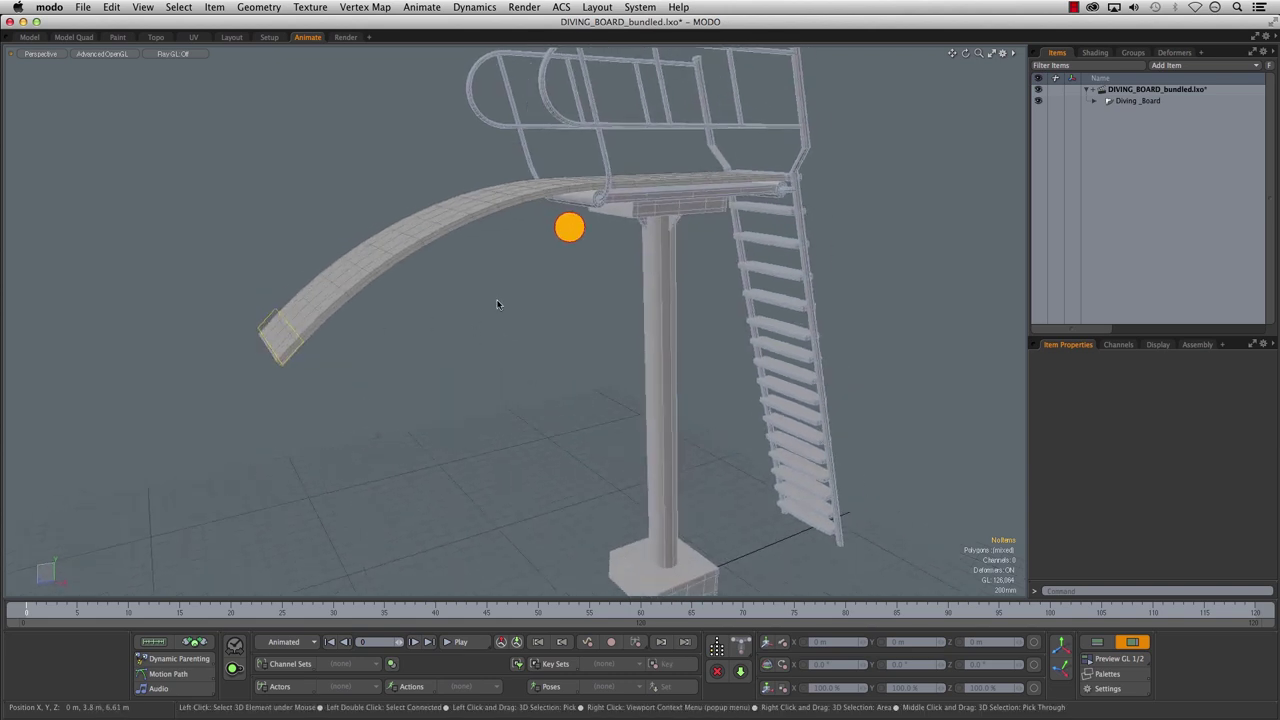
- Flex the board nearly straight and back down to a BEND of -10 to test the control's range
{"action": "left_click_drag", "start_coordinate": [563, 260], "coordinate": [523, 357], "text": "alt"}
{"action": "left_click", "coordinate": [567, 248]}
{"action": "left_click_drag", "start_coordinate": [444, 447], "coordinate": [450, 322]}
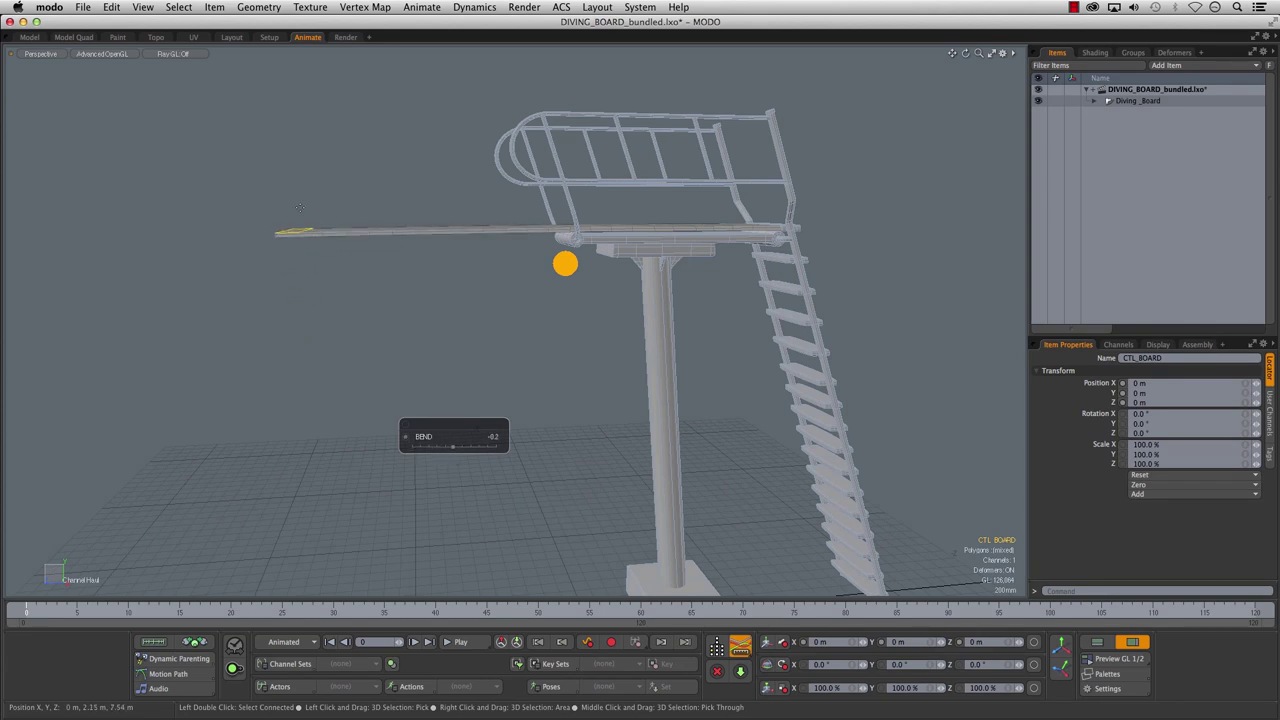
{"action": "left_click_drag", "start_coordinate": [452, 449], "coordinate": [415, 449]}
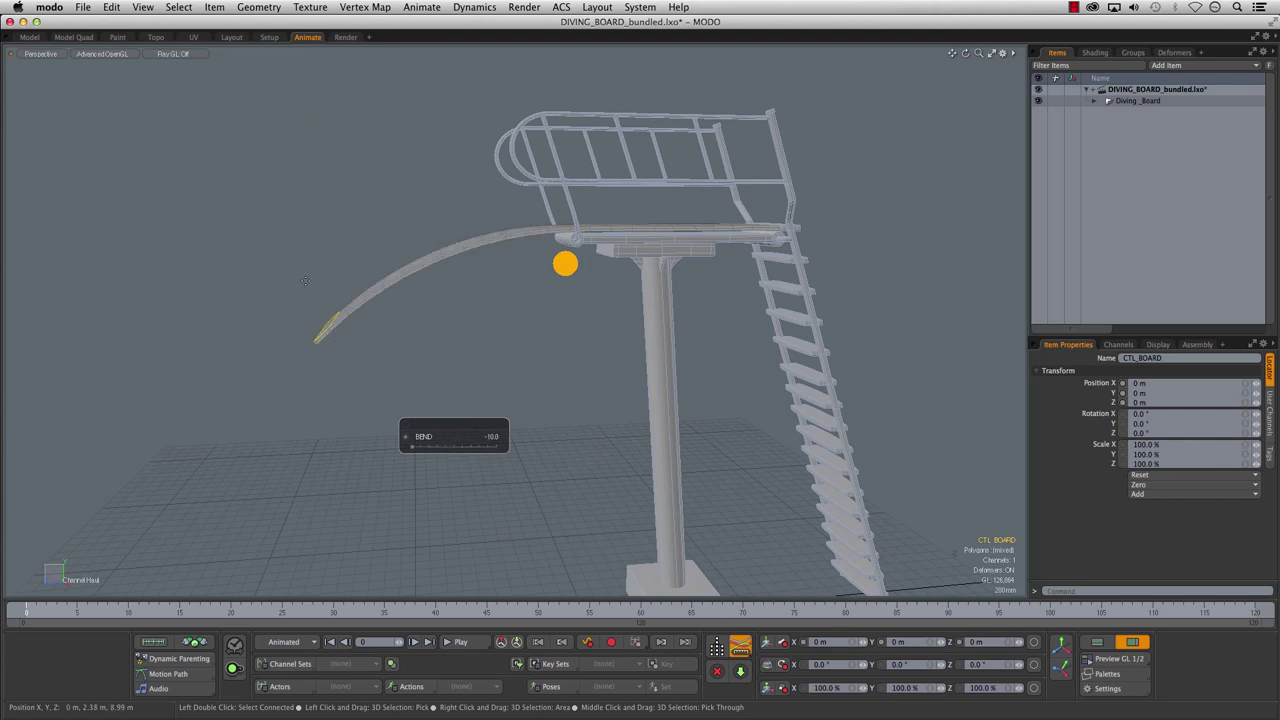
{"action": "left_click_drag", "start_coordinate": [313, 258], "coordinate": [492, 444], "text": "alt"}
- Set the board control's BEND value to 0 and deselect the control
{"action": "double_click", "coordinate": [491, 438]}
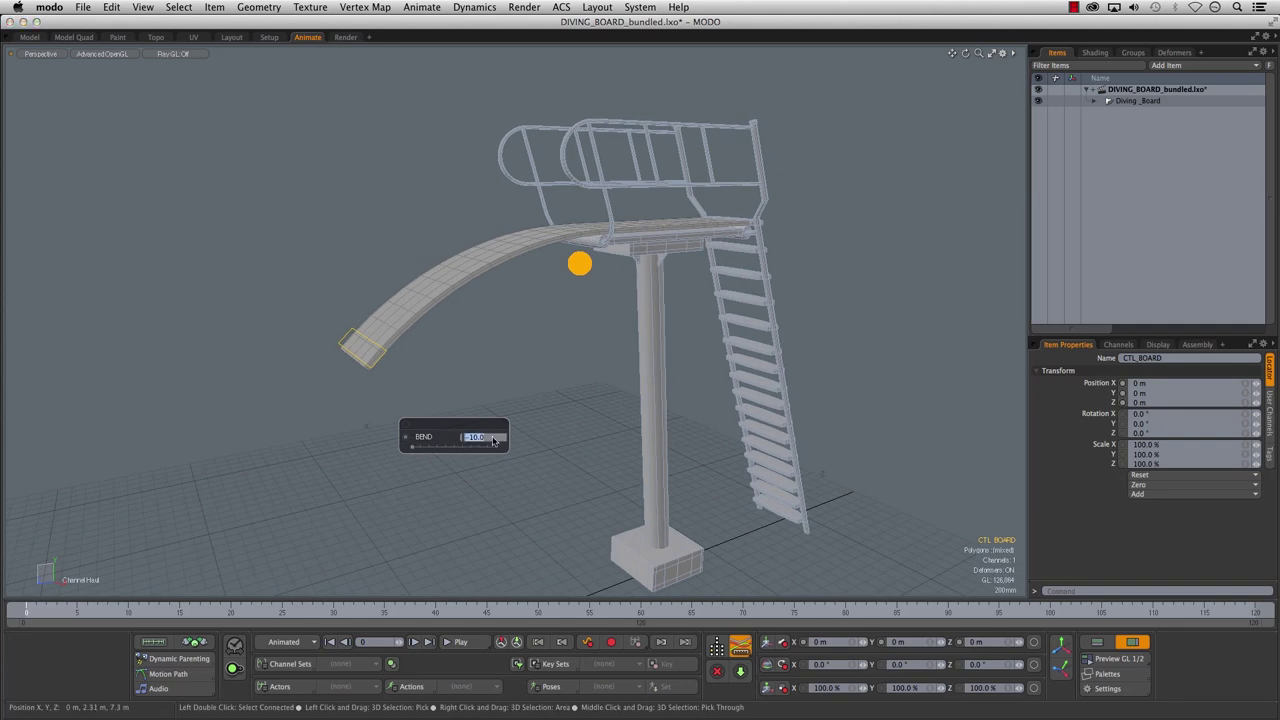
{"action": "type", "text": "0"}
{"action": "key", "text": "Return"}
{"action": "left_click", "coordinate": [411, 363]}
{"action": "left_click_drag", "start_coordinate": [406, 335], "coordinate": [427, 357], "text": "alt"}
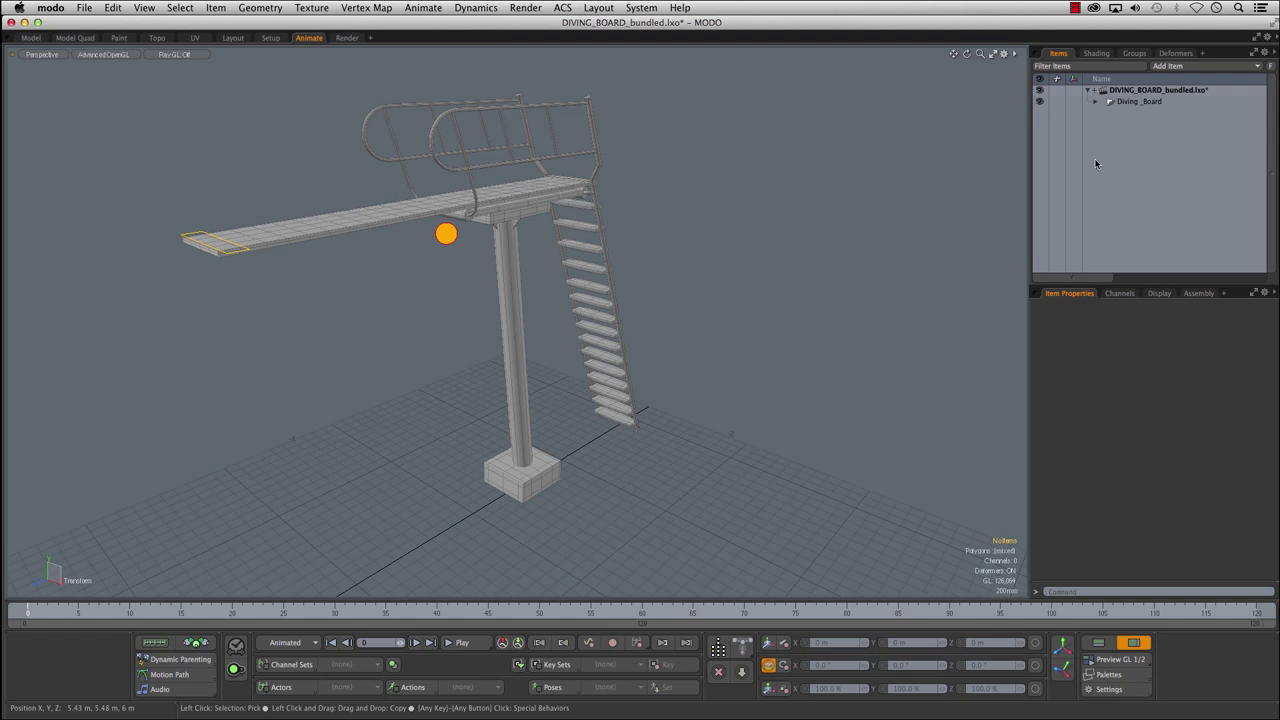
- Add a backdrop item and load the DIVE image sequence from the REFERENCE folder as its image, starting with DIVE00.png
{"action": "left_click", "coordinate": [1192, 68]}
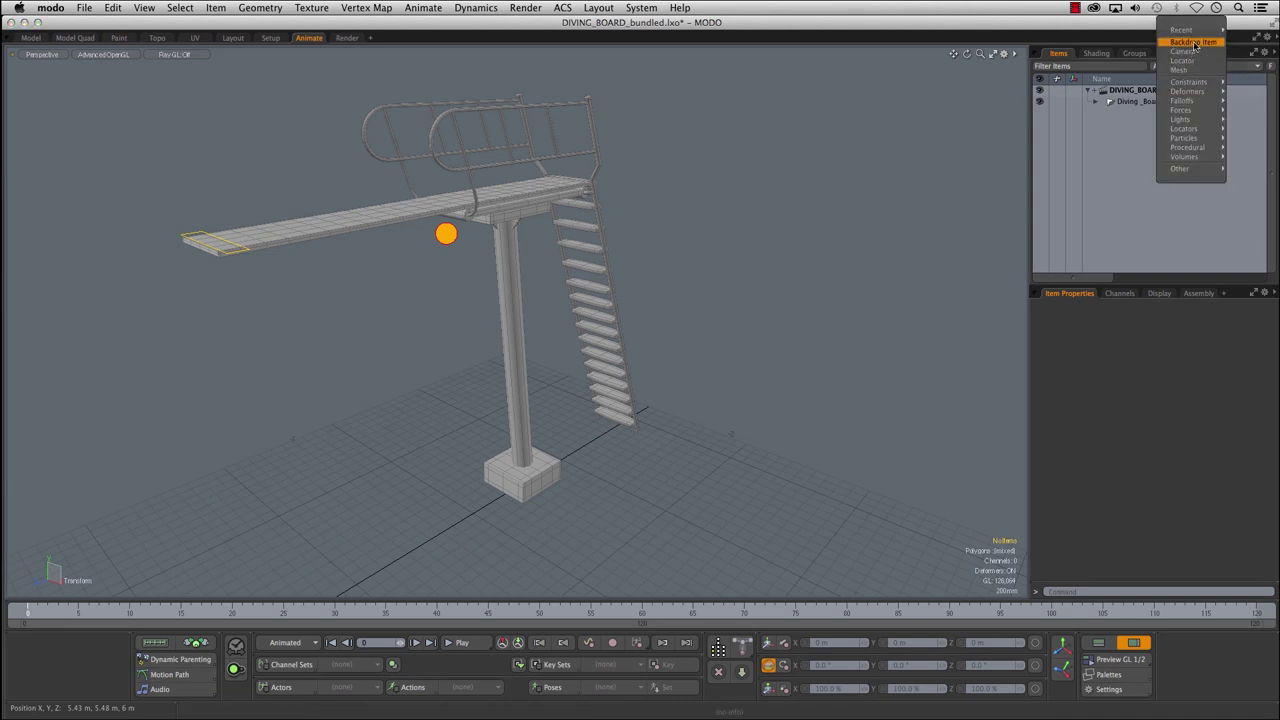
{"action": "left_click", "coordinate": [1193, 42]}
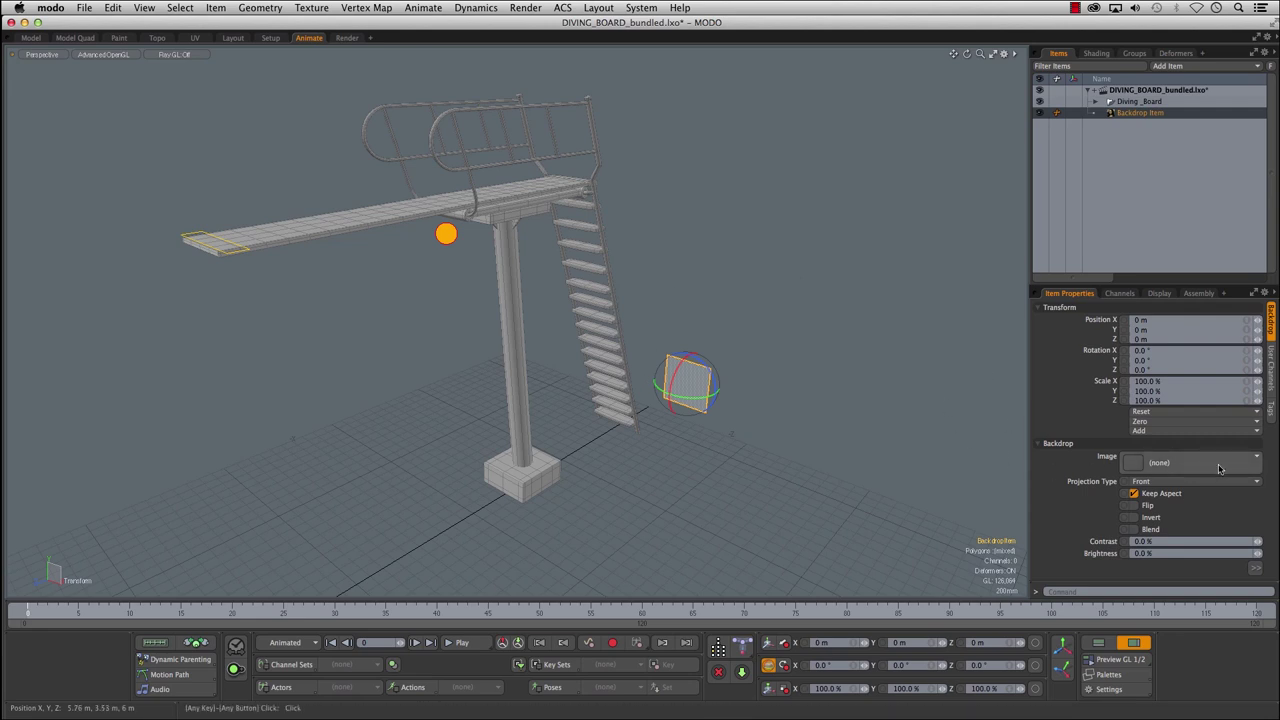
{"action": "left_click", "coordinate": [1219, 469]}
{"action": "left_click", "coordinate": [1172, 362]}
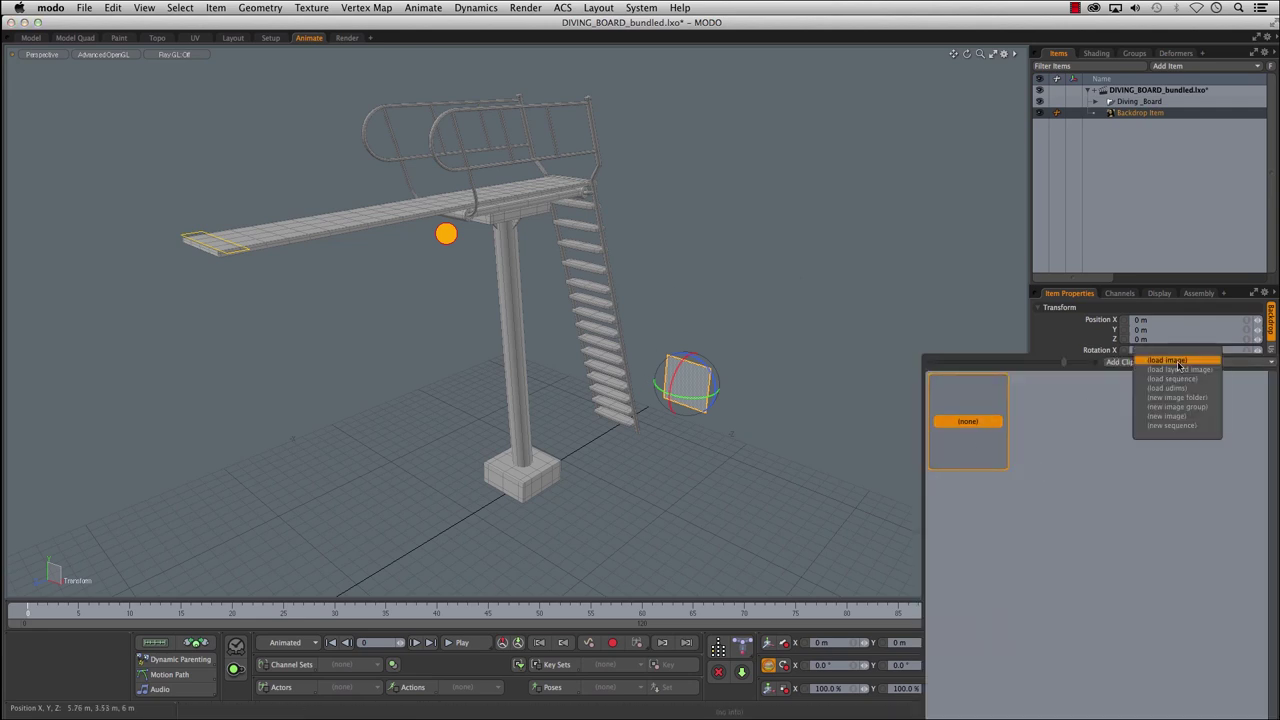
{"action": "left_click", "coordinate": [1198, 387]}
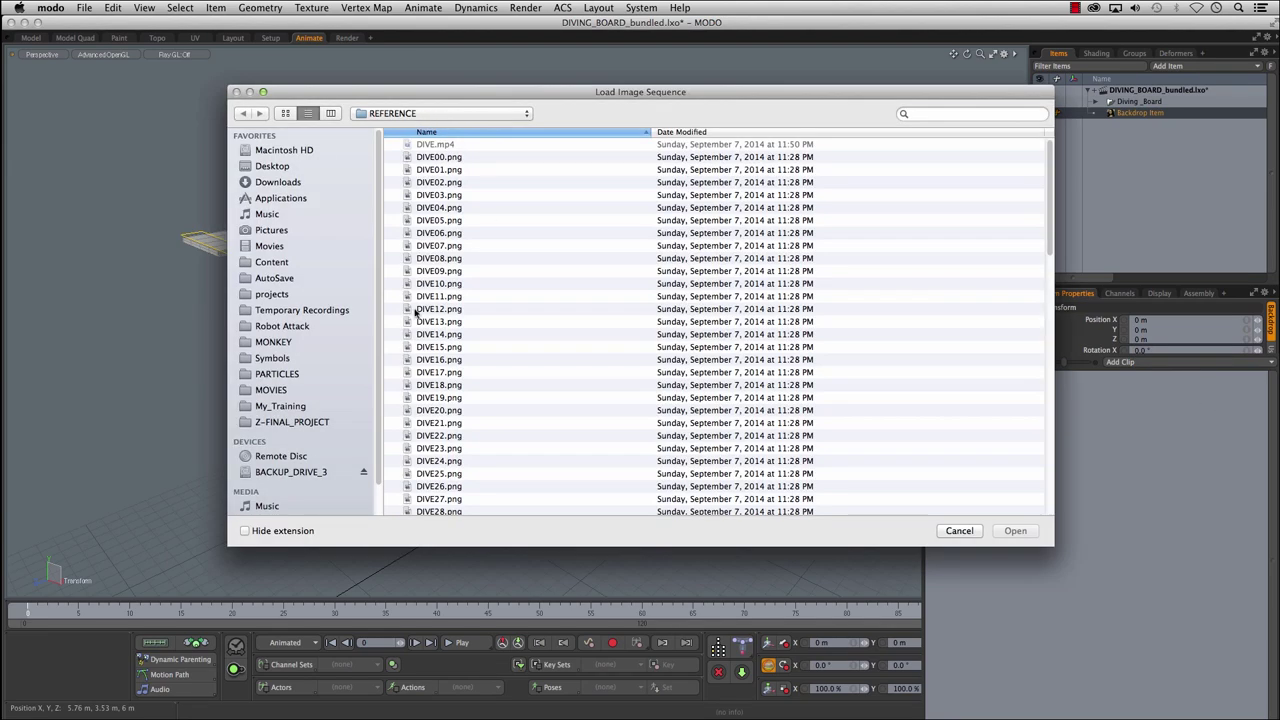
{"action": "left_click", "coordinate": [437, 158]}
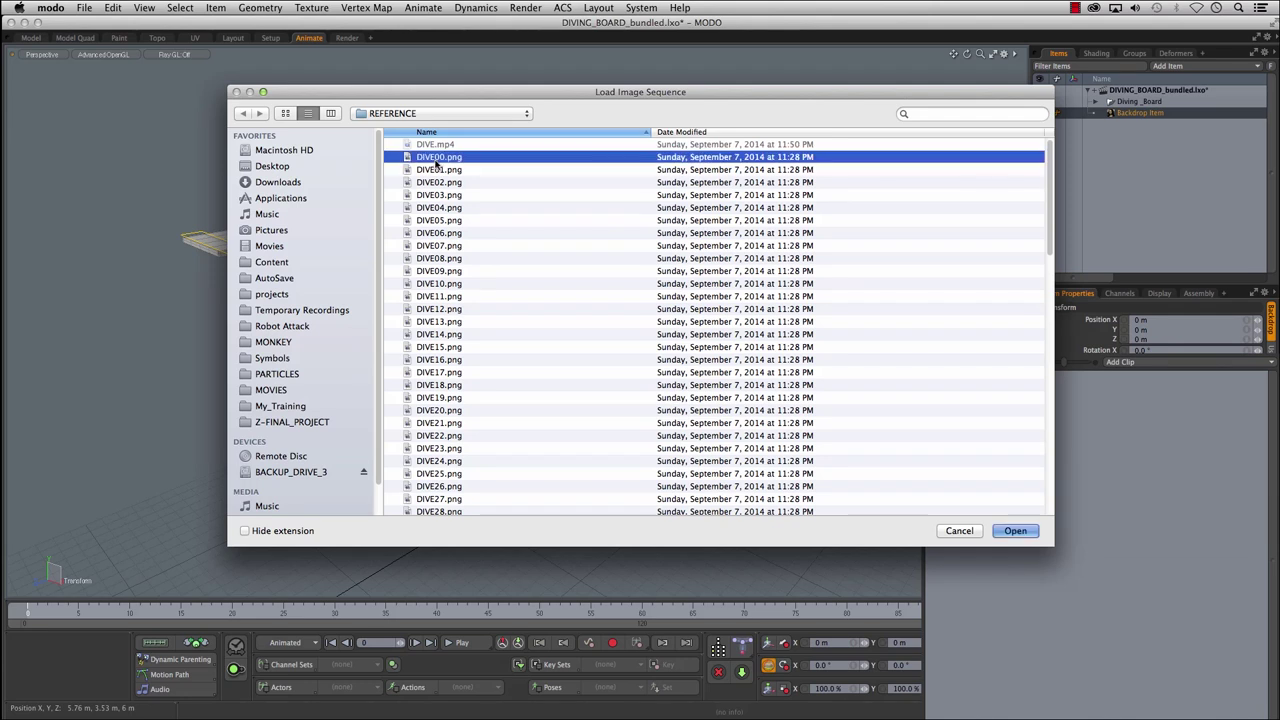
{"action": "left_click", "coordinate": [1020, 538]}
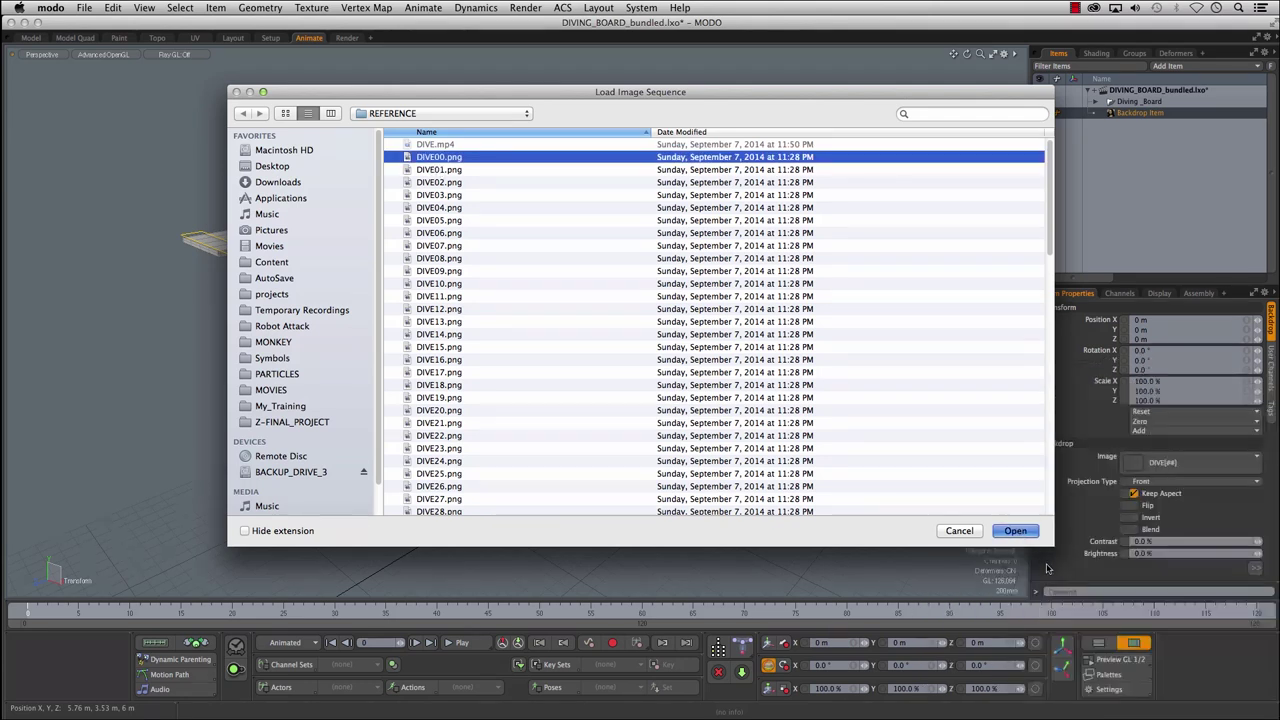
- Try the Flip and Invert options on the backdrop item, switching each one back off
{"action": "left_click_drag", "start_coordinate": [702, 427], "coordinate": [723, 315], "text": "alt"}
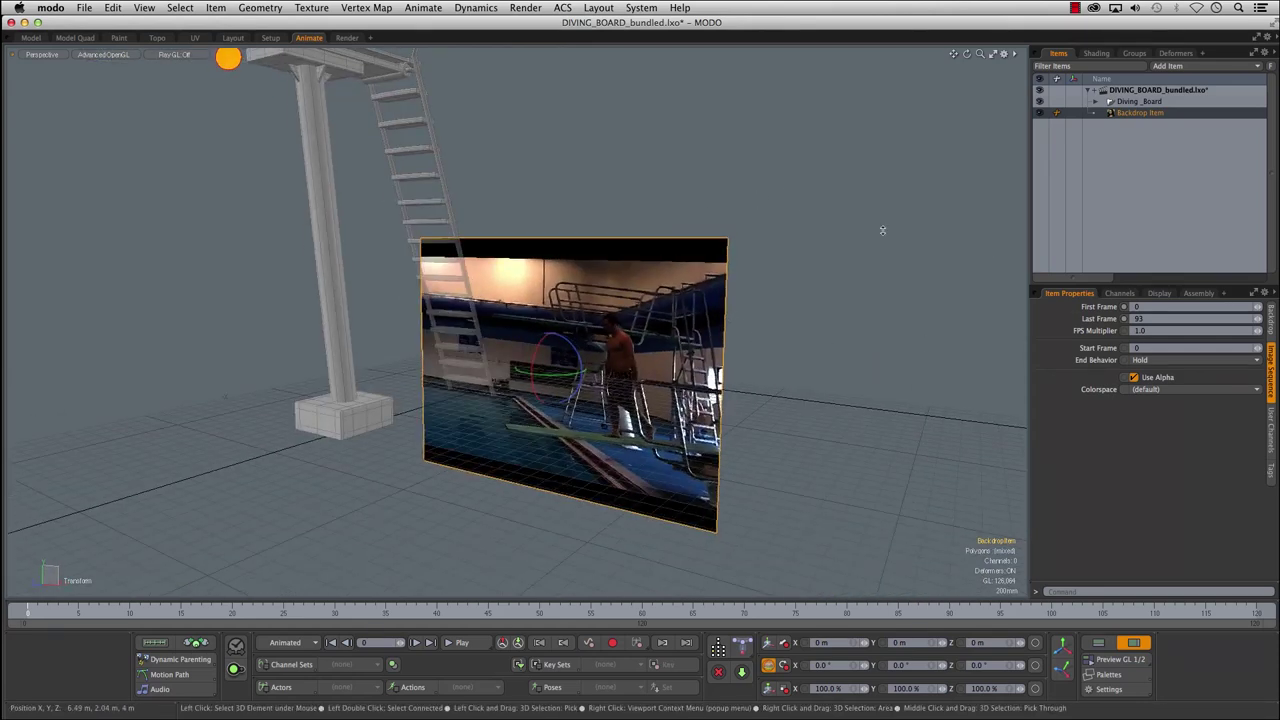
{"action": "left_click", "coordinate": [1140, 112]}
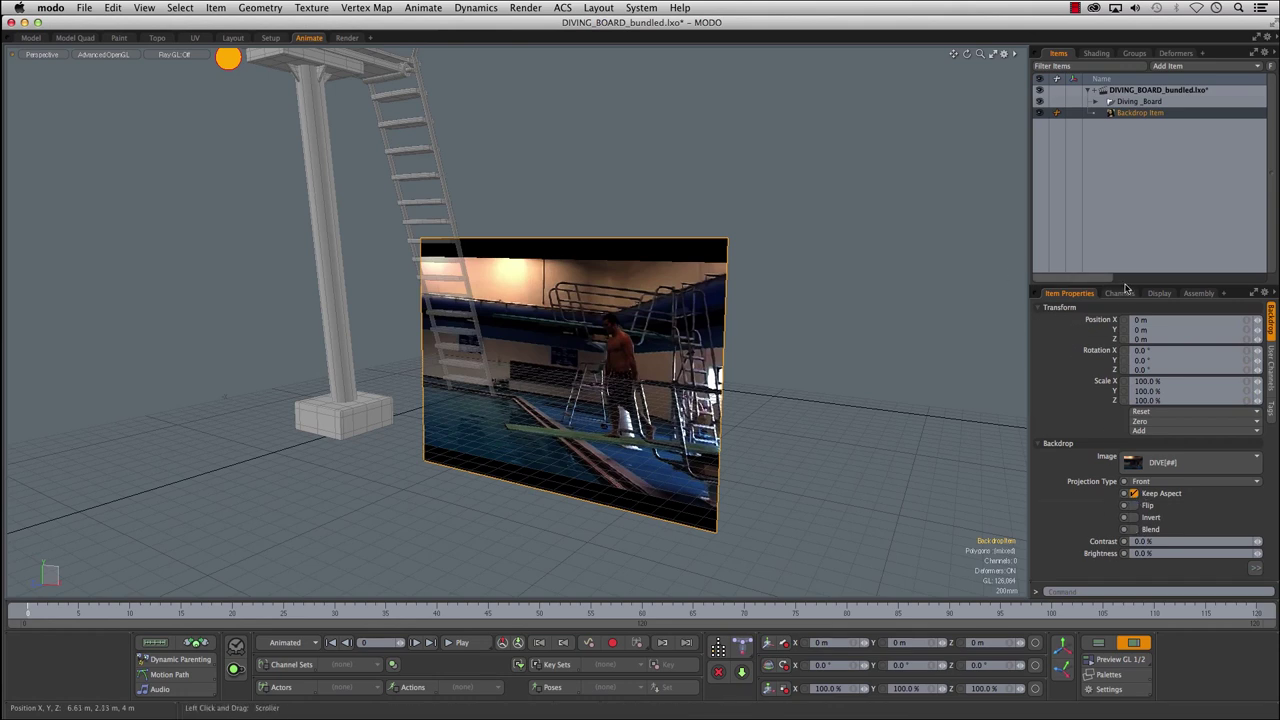
{"action": "left_click_drag", "start_coordinate": [1133, 283], "coordinate": [1133, 258]}
{"action": "left_click_drag", "start_coordinate": [730, 268], "coordinate": [506, 299], "text": "alt"}
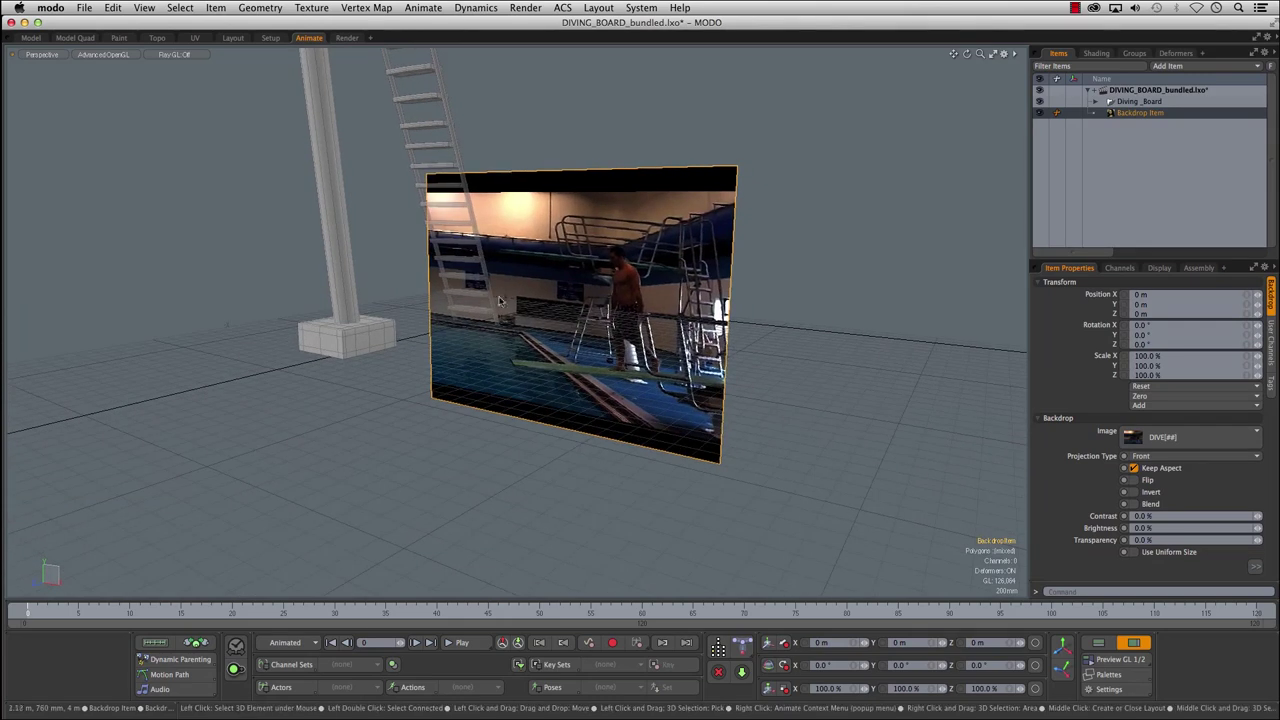
{"action": "left_click", "coordinate": [1134, 481]}
{"action": "left_click", "coordinate": [1134, 481]}
{"action": "left_click", "coordinate": [1134, 481]}
{"action": "left_click", "coordinate": [1134, 481]}
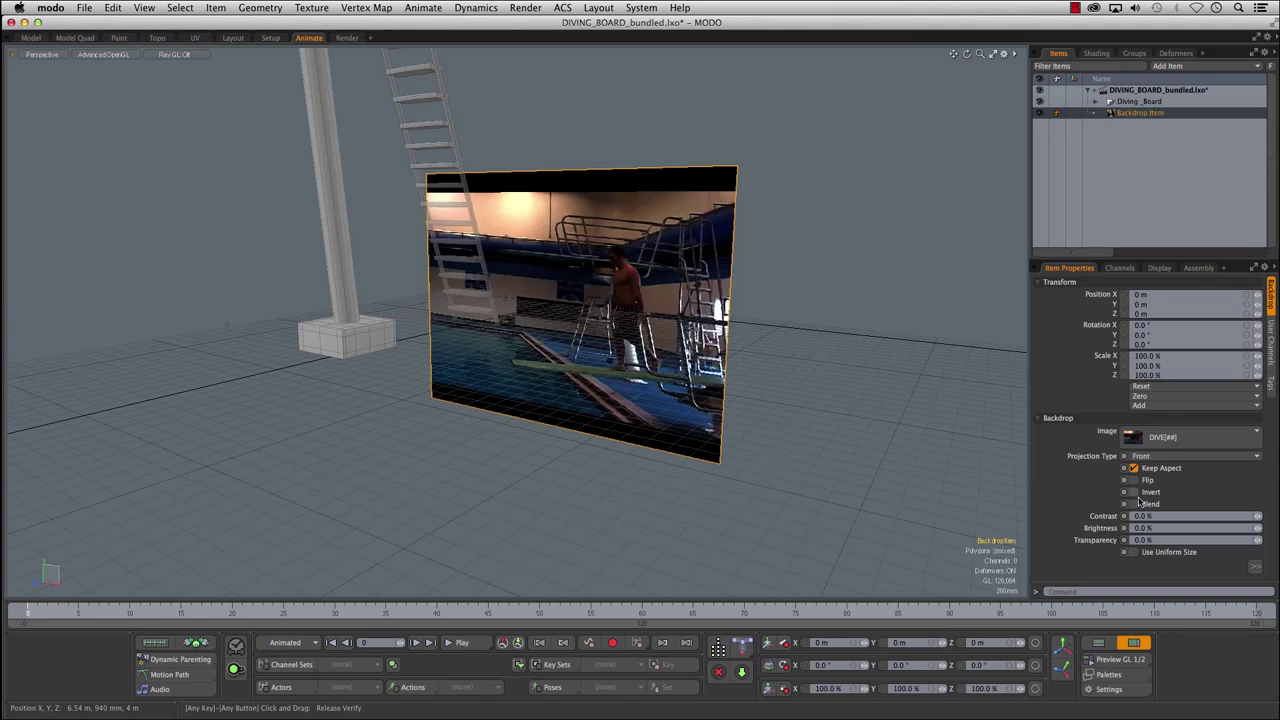
{"action": "left_click", "coordinate": [1134, 492]}
{"action": "left_click", "coordinate": [1134, 492]}
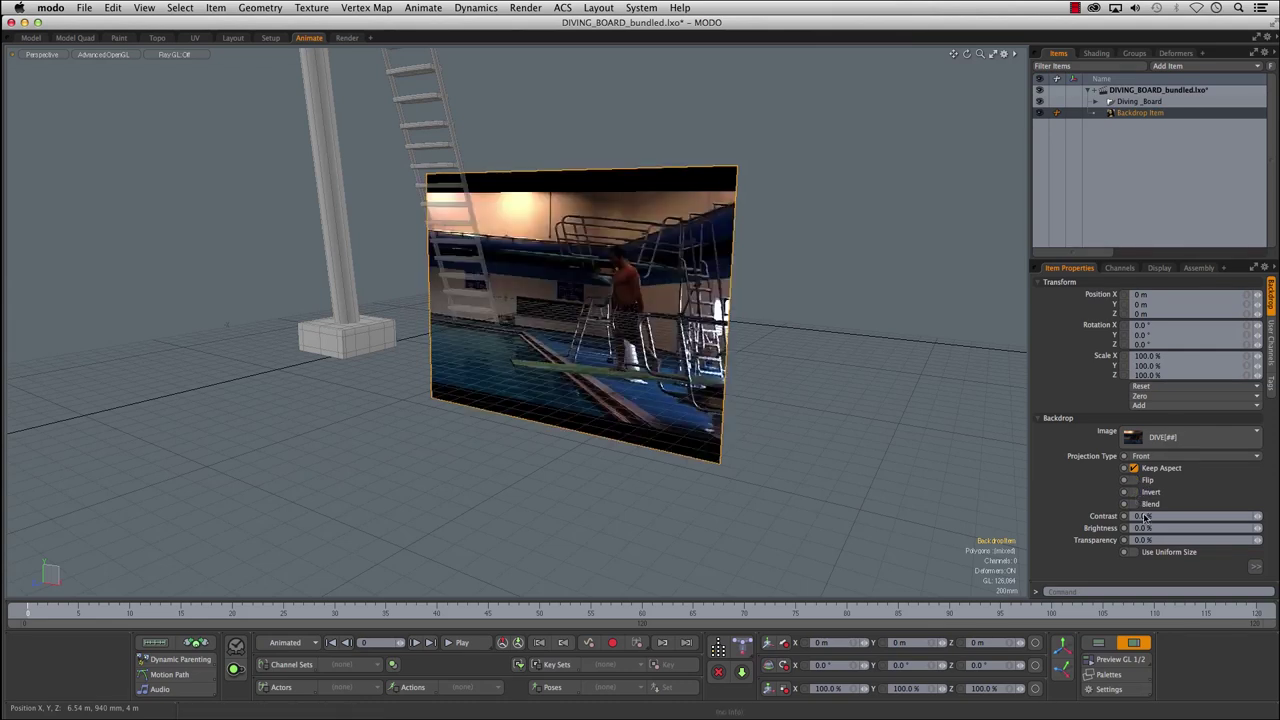
- Set the backdrop's contrast to 24%, brightness to 10% and transparency to 20.5%
{"action": "mouse_move", "coordinate": [1257, 521]}
{"action": "left_mouse_down"}
{"action": "mouse_move", "coordinate": [1274, 521]}
{"action": "mouse_move", "coordinate": [1272, 540]}
{"action": "mouse_move", "coordinate": [1257, 540]}
{"action": "left_mouse_up"}
{"action": "left_click_drag", "start_coordinate": [490, 415], "coordinate": [625, 424], "text": "alt"}
- Move the backdrop image away from the foot of the ladder and up toward the diving board
{"action": "key", "text": "w"}
{"action": "left_click_drag", "start_coordinate": [752, 344], "coordinate": [752, 364], "text": "alt"}
{"action": "right_click_drag", "start_coordinate": [752, 364], "coordinate": [494, 360], "text": "alt"}
{"action": "middle_click_drag", "start_coordinate": [494, 360], "coordinate": [566, 425], "text": "alt"}
{"action": "right_click_drag", "start_coordinate": [566, 425], "coordinate": [688, 433], "text": "alt"}
{"action": "left_click_drag", "start_coordinate": [721, 438], "coordinate": [522, 265]}
- Rotate the backdrop to 92° about Y and place it beyond the board's tip at -1.48, 5.92, 11.88 m, scaled to 63.5%
{"action": "key", "text": "e"}
{"action": "left_click_drag", "start_coordinate": [540, 328], "coordinate": [466, 303]}
{"action": "left_click_drag", "start_coordinate": [503, 253], "coordinate": [503, 175]}
{"action": "left_click_drag", "start_coordinate": [445, 234], "coordinate": [270, 238]}
{"action": "left_click_drag", "start_coordinate": [432, 349], "coordinate": [440, 406], "text": "alt+shift"}
{"action": "right_click_drag", "start_coordinate": [440, 405], "coordinate": [498, 396], "text": "alt"}
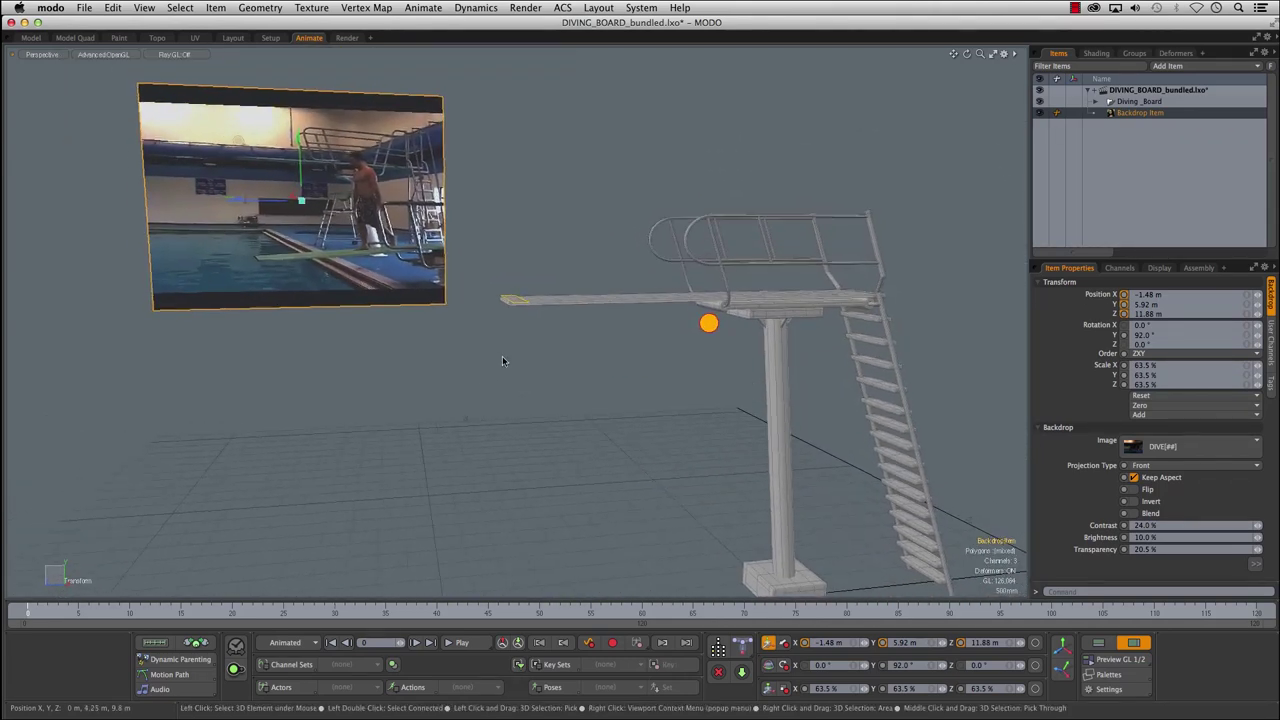
- Rotate the backdrop to -9.1° in X and 107.7° in Y, and return the timeline to frame 0
{"action": "left_click_drag", "start_coordinate": [379, 412], "coordinate": [390, 378], "text": "alt"}
{"action": "key", "text": "e"}
{"action": "left_click_drag", "start_coordinate": [288, 223], "coordinate": [302, 223]}
{"action": "mouse_move", "coordinate": [392, 410]}
{"action": "left_mouse_down", "text": "alt"}
{"action": "mouse_move", "coordinate": [420, 370]}
{"action": "mouse_move", "coordinate": [460, 360]}
{"action": "mouse_move", "coordinate": [368, 355]}
{"action": "mouse_move", "coordinate": [391, 394]}
{"action": "left_mouse_up", "text": "alt"}
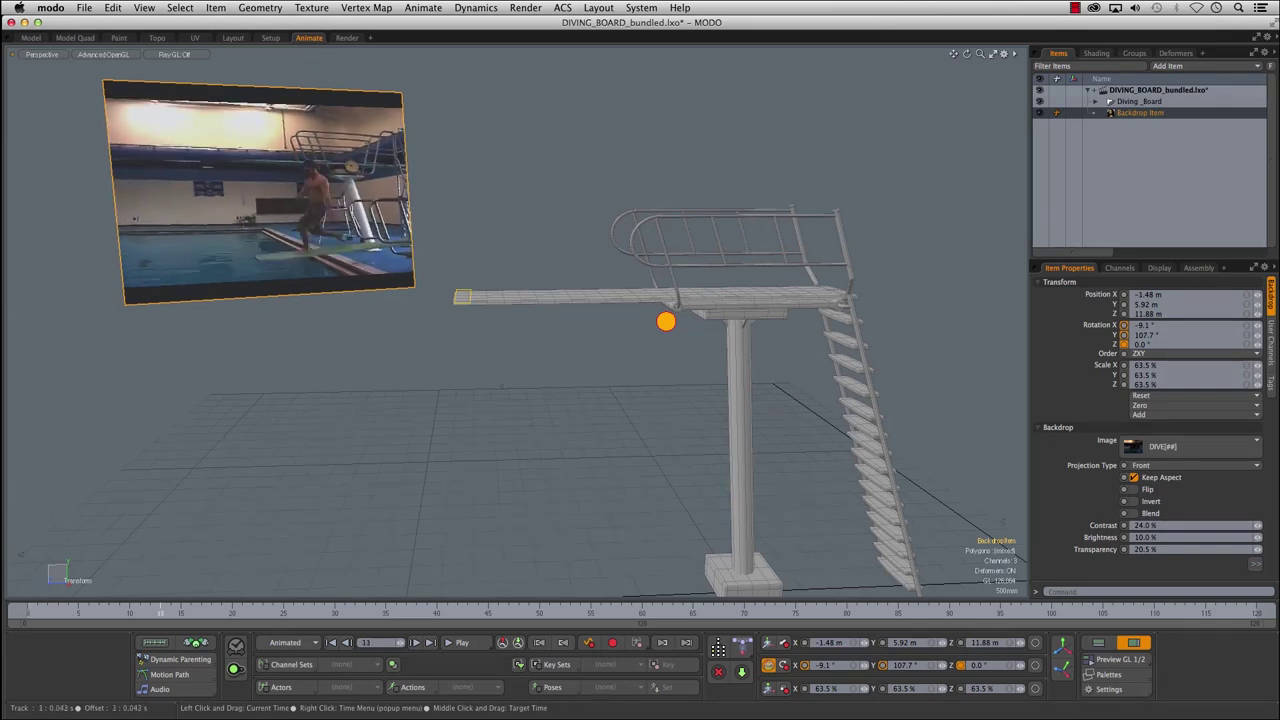
{"action": "left_click_drag", "start_coordinate": [266, 306], "coordinate": [470, 352], "text": "alt+shift"}
{"action": "left_click_drag", "start_coordinate": [140, 612], "coordinate": [28, 612]}
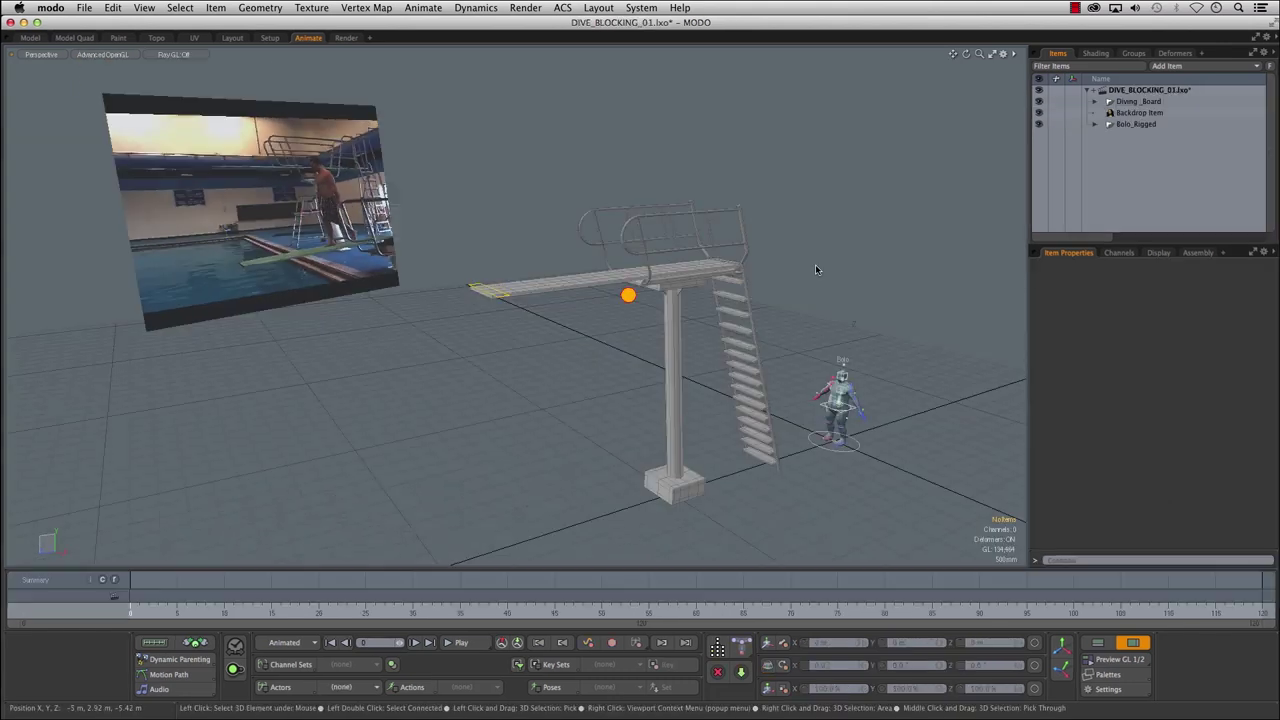
- Examine the diver's approach along the board in the backdrop footage from frame 0 to frame 15
{"action": "mouse_move", "coordinate": [815, 264]}
{"action": "left_mouse_down", "text": "alt"}
{"action": "mouse_move", "coordinate": [799, 258]}
{"action": "mouse_move", "coordinate": [812, 268]}
{"action": "left_mouse_up", "text": "alt"}
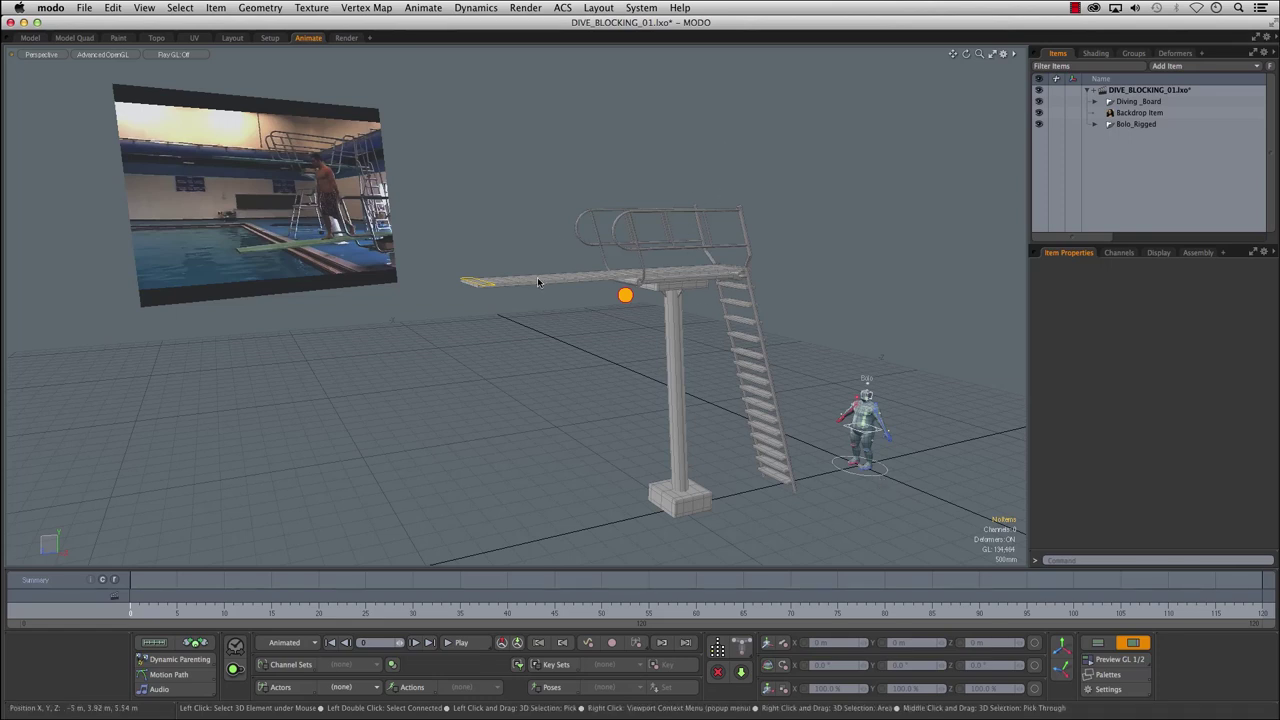
{"action": "mouse_move", "coordinate": [588, 250]}
{"action": "left_mouse_down", "text": "alt"}
{"action": "mouse_move", "coordinate": [480, 257]}
{"action": "mouse_move", "coordinate": [517, 245]}
{"action": "mouse_move", "coordinate": [585, 253]}
{"action": "left_mouse_up", "text": "alt"}
{"action": "left_click_drag", "start_coordinate": [488, 253], "coordinate": [665, 328], "text": "alt"}
{"action": "right_click_drag", "start_coordinate": [665, 328], "coordinate": [720, 323], "text": "alt"}
{"action": "left_click_drag", "start_coordinate": [720, 323], "coordinate": [687, 355], "text": "alt"}
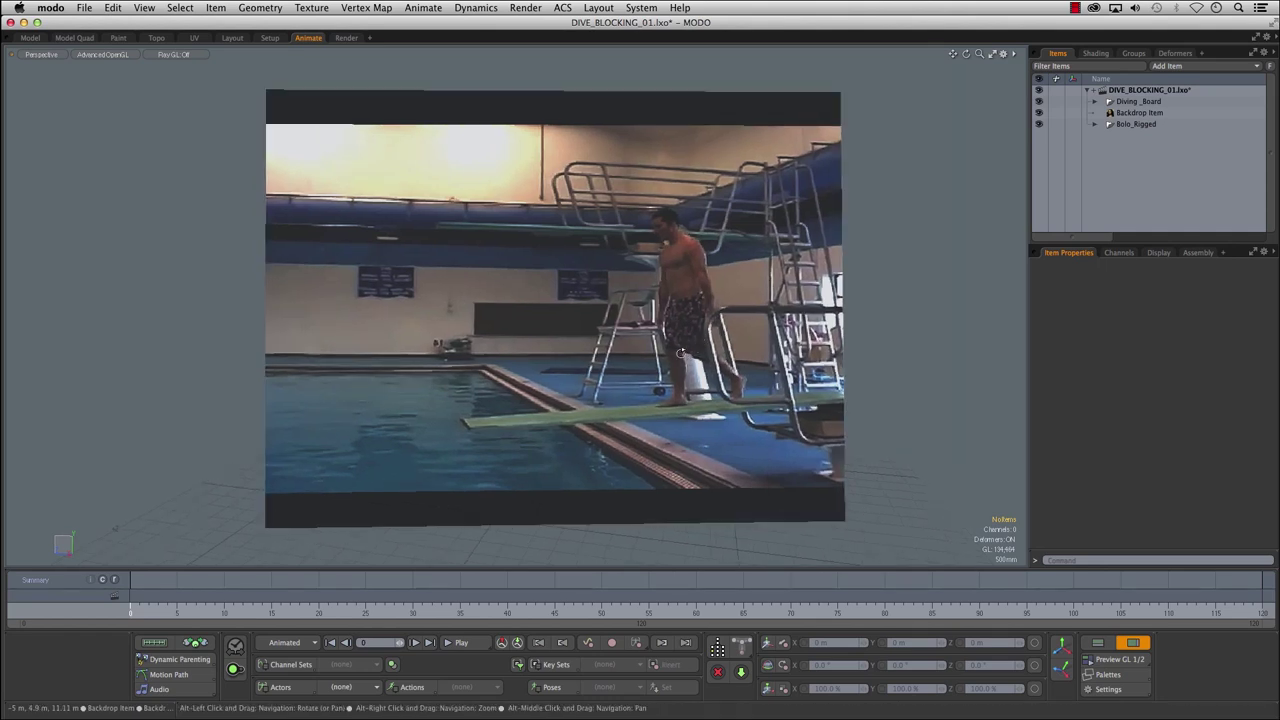
{"action": "scroll", "coordinate": [687, 354], "scroll_direction": "down", "scroll_amount": 1}
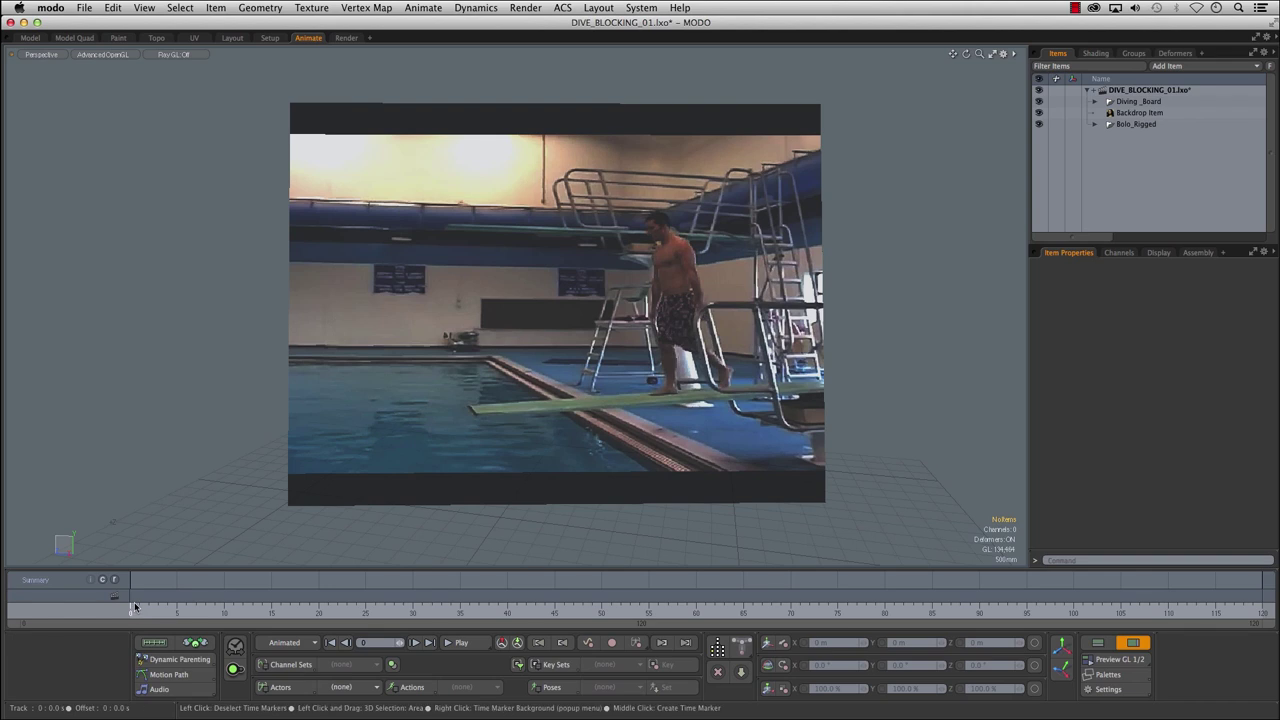
{"action": "left_click_drag", "start_coordinate": [137, 609], "coordinate": [225, 609]}
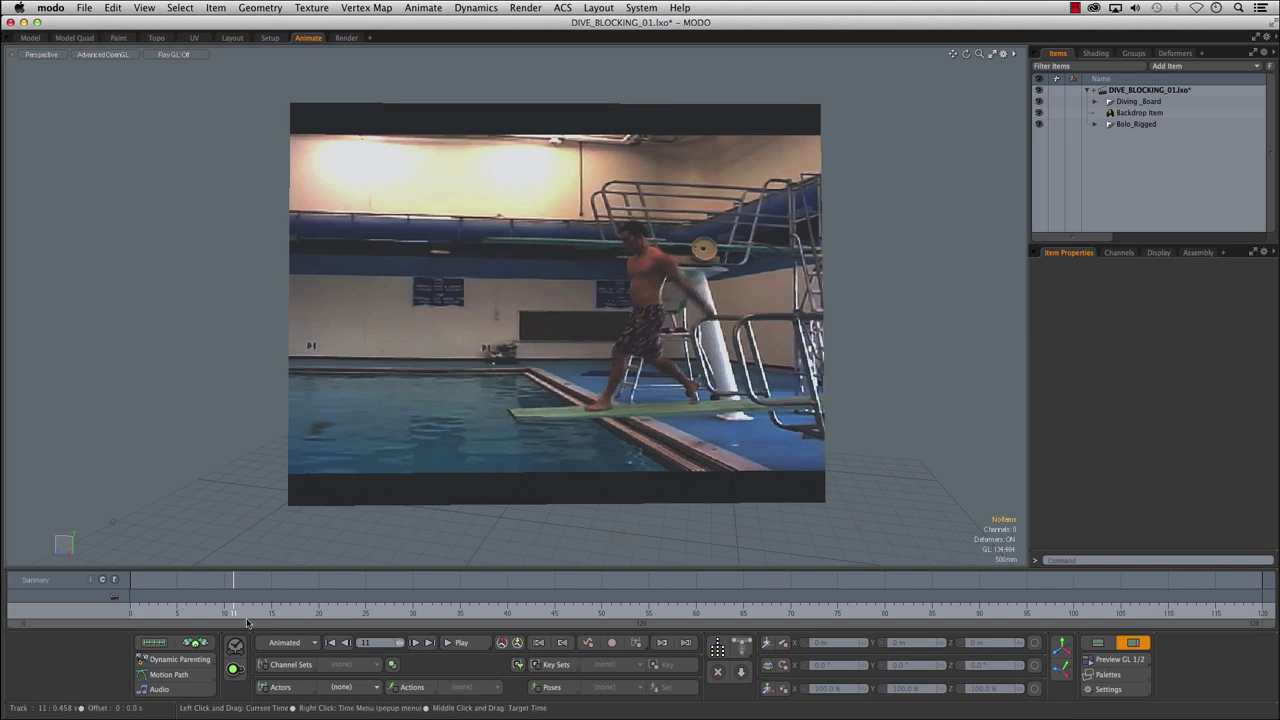
{"action": "mouse_move", "coordinate": [235, 613]}
{"action": "left_mouse_down"}
{"action": "mouse_move", "coordinate": [328, 605]}
{"action": "mouse_move", "coordinate": [271, 617]}
{"action": "left_mouse_up"}
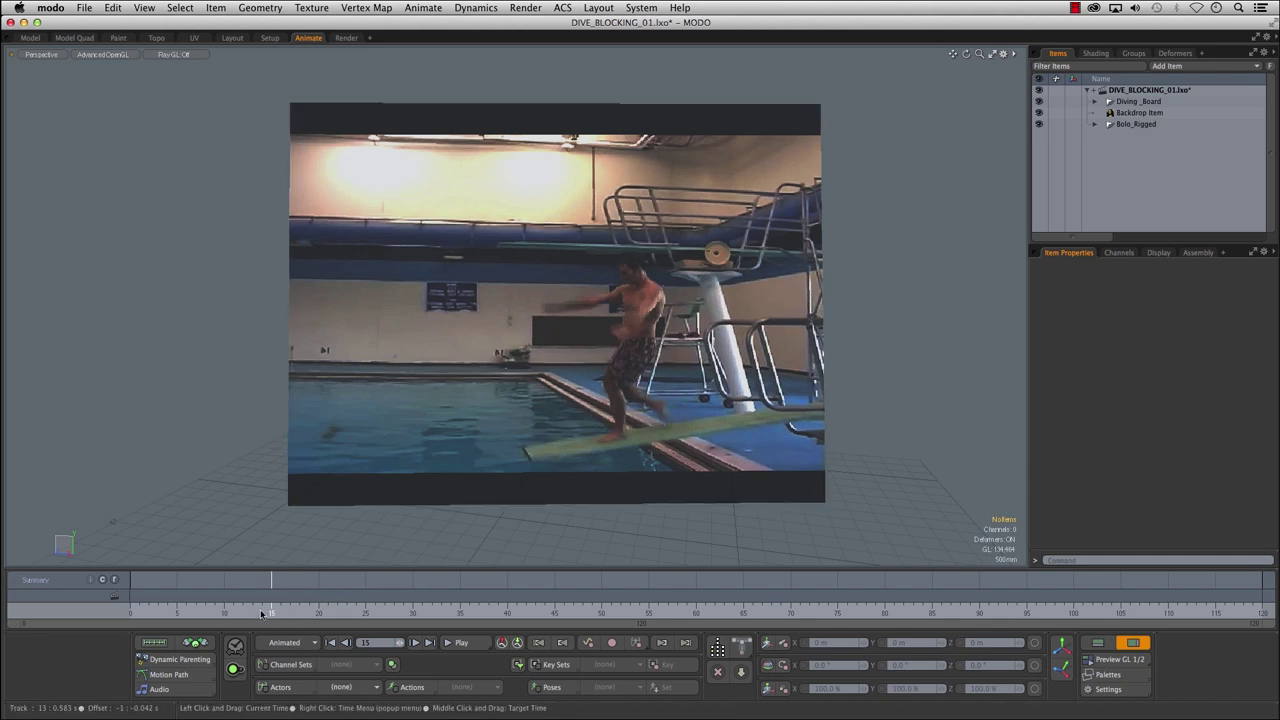
- Examine the diver's jump, take-off and mid-air tuck in the backdrop footage up to about frame 58
{"action": "mouse_move", "coordinate": [253, 603]}
{"action": "left_mouse_down"}
{"action": "mouse_move", "coordinate": [234, 603]}
{"action": "mouse_move", "coordinate": [300, 603]}
{"action": "mouse_move", "coordinate": [234, 610]}
{"action": "mouse_move", "coordinate": [535, 611]}
{"action": "left_mouse_up"}
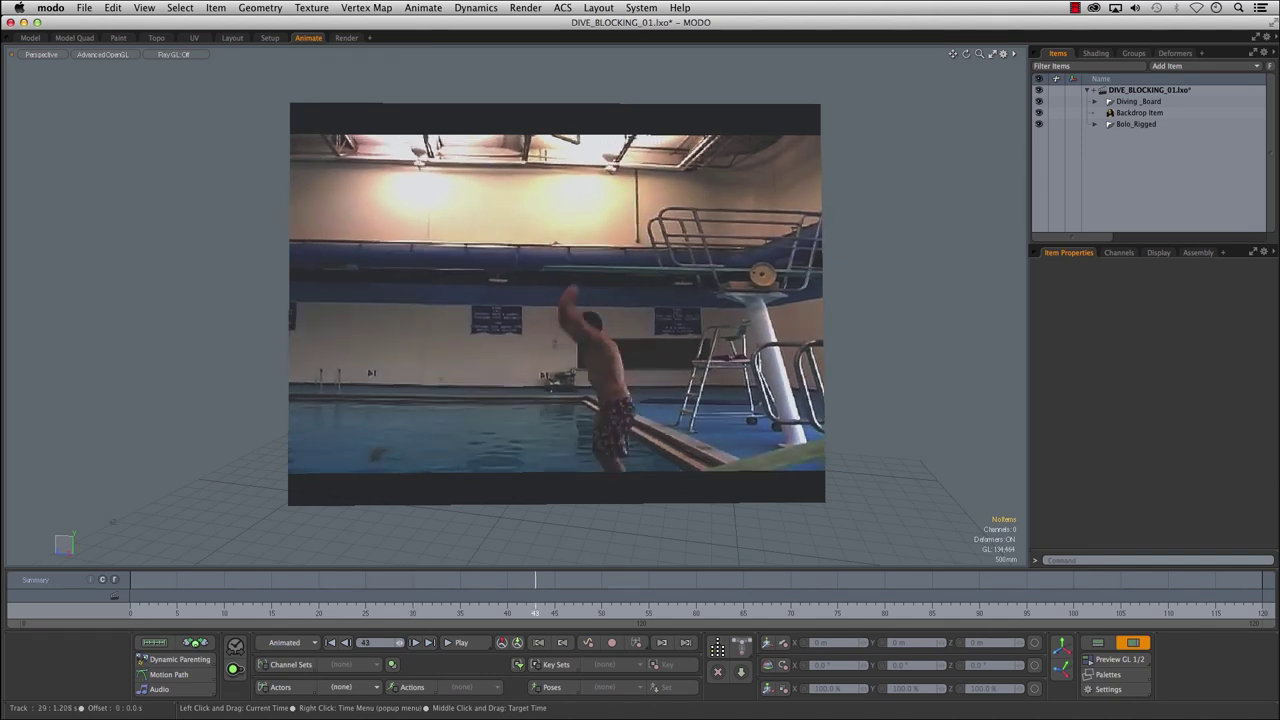
{"action": "mouse_move", "coordinate": [535, 611]}
{"action": "left_mouse_down"}
{"action": "mouse_move", "coordinate": [469, 611]}
{"action": "mouse_move", "coordinate": [545, 611]}
{"action": "left_mouse_up"}
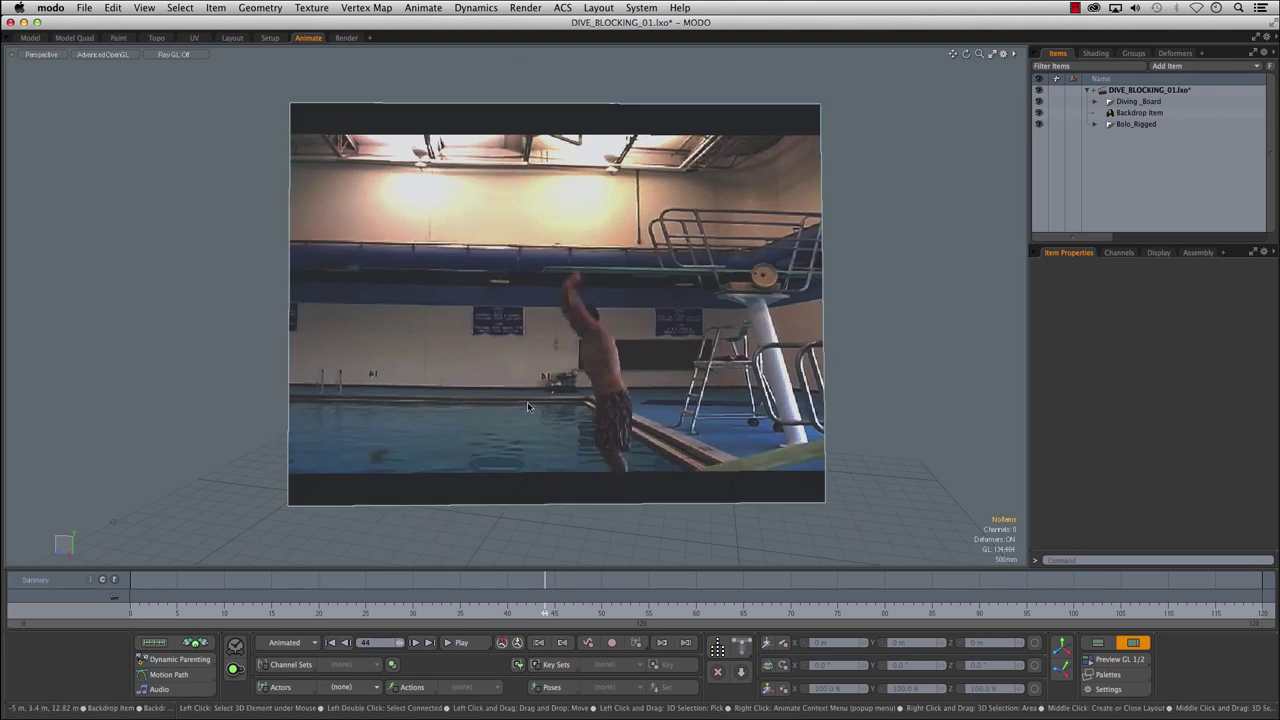
{"action": "left_click", "coordinate": [469, 611]}
{"action": "left_click_drag", "start_coordinate": [469, 611], "coordinate": [568, 613]}
{"action": "left_click", "coordinate": [555, 610]}
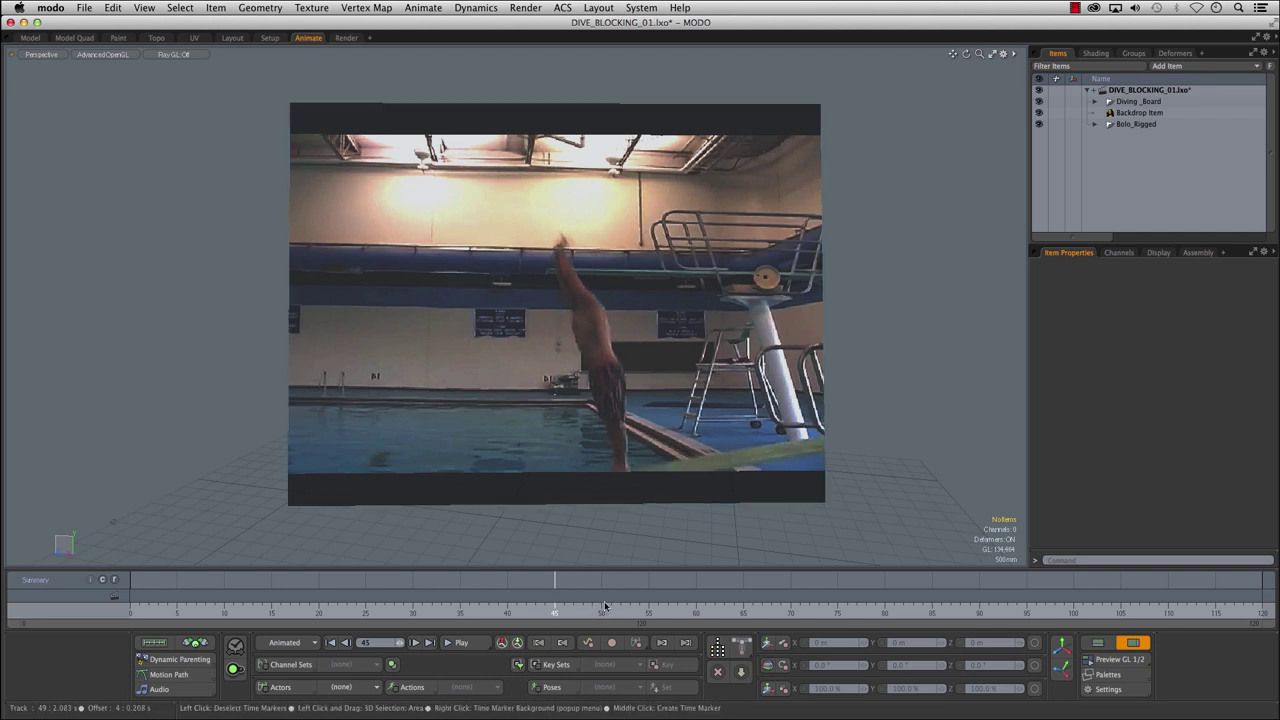
{"action": "left_click_drag", "start_coordinate": [555, 612], "coordinate": [677, 612]}
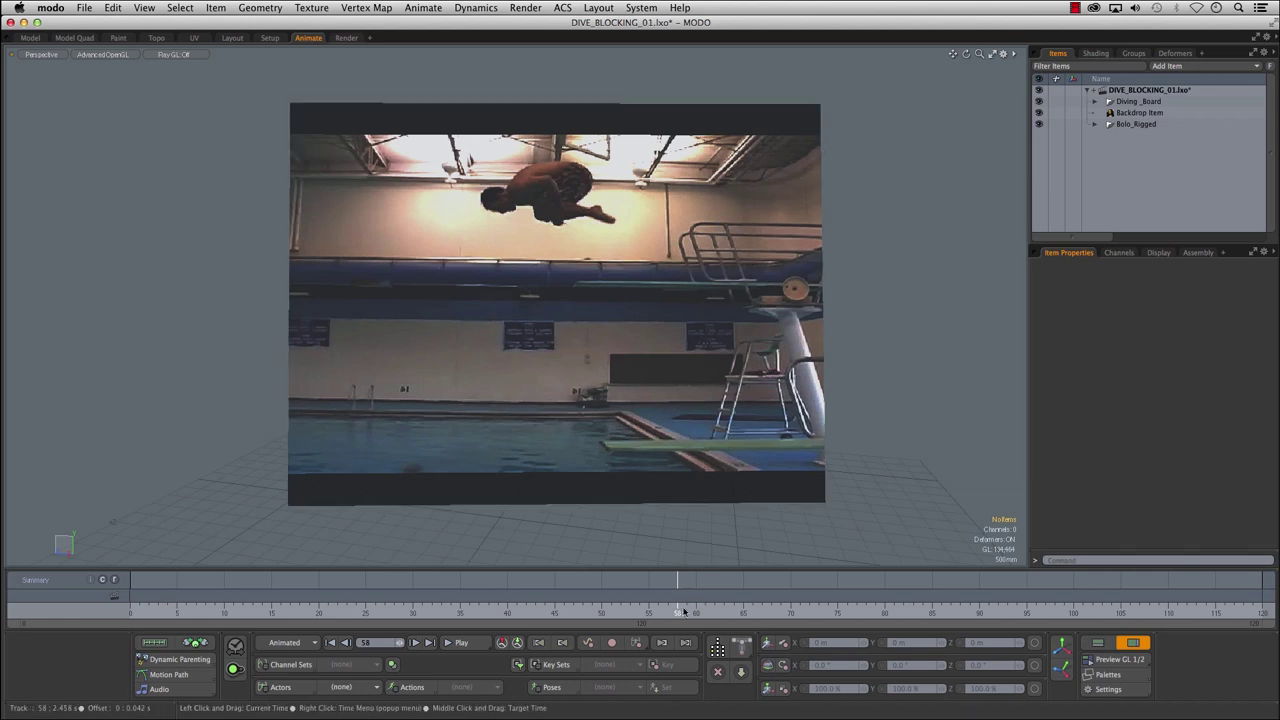
{"action": "mouse_move", "coordinate": [687, 612]}
{"action": "left_mouse_down"}
{"action": "mouse_move", "coordinate": [910, 612]}
{"action": "mouse_move", "coordinate": [680, 612]}
{"action": "left_mouse_up"}
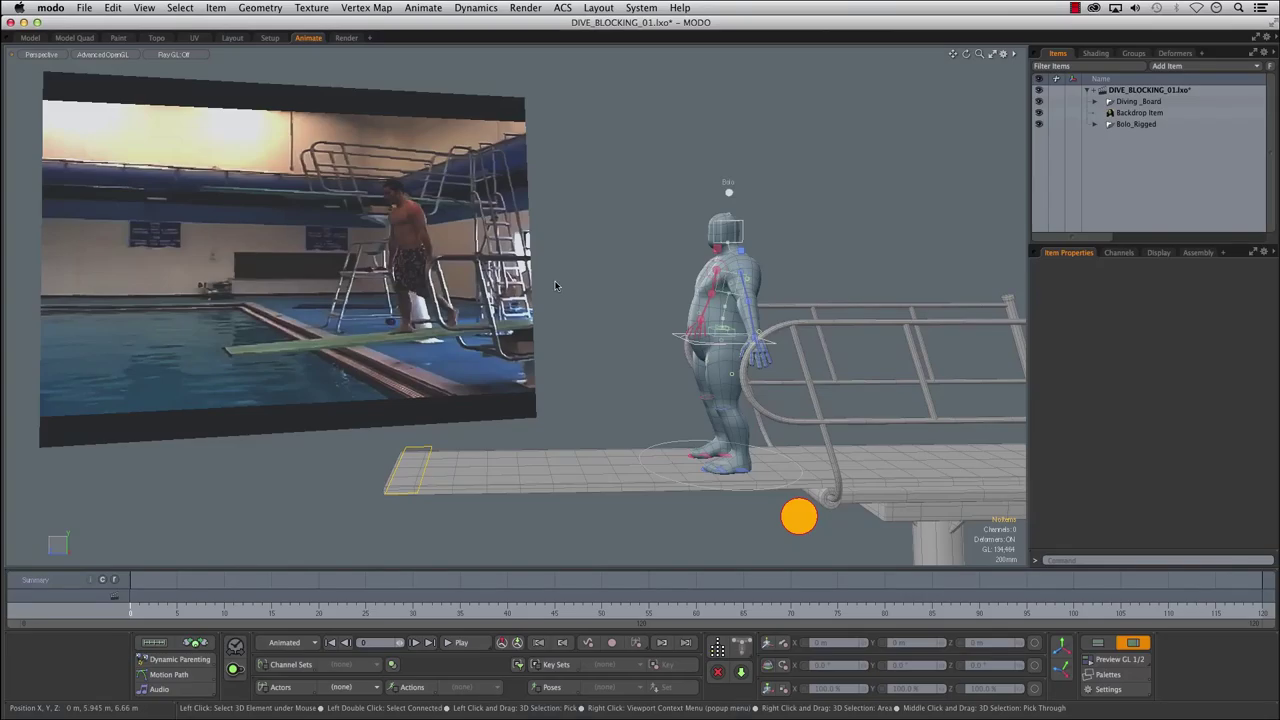
- Bring the backdrop closer to the character at Y 6.145 m and Z 9.225 m, with its Y rotation at 95.6°
{"action": "left_click", "coordinate": [332, 282]}
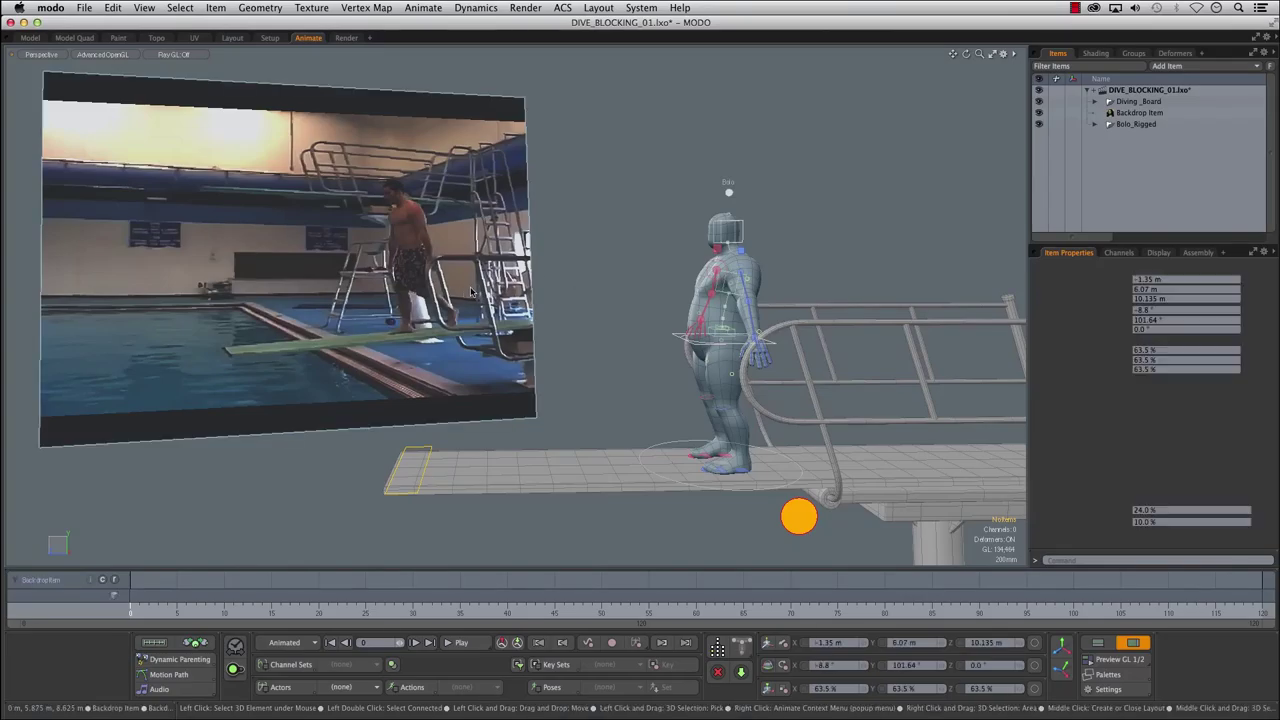
{"action": "left_click_drag", "start_coordinate": [330, 276], "coordinate": [462, 262]}
{"action": "right_click_drag", "start_coordinate": [462, 262], "coordinate": [564, 267], "text": "alt"}
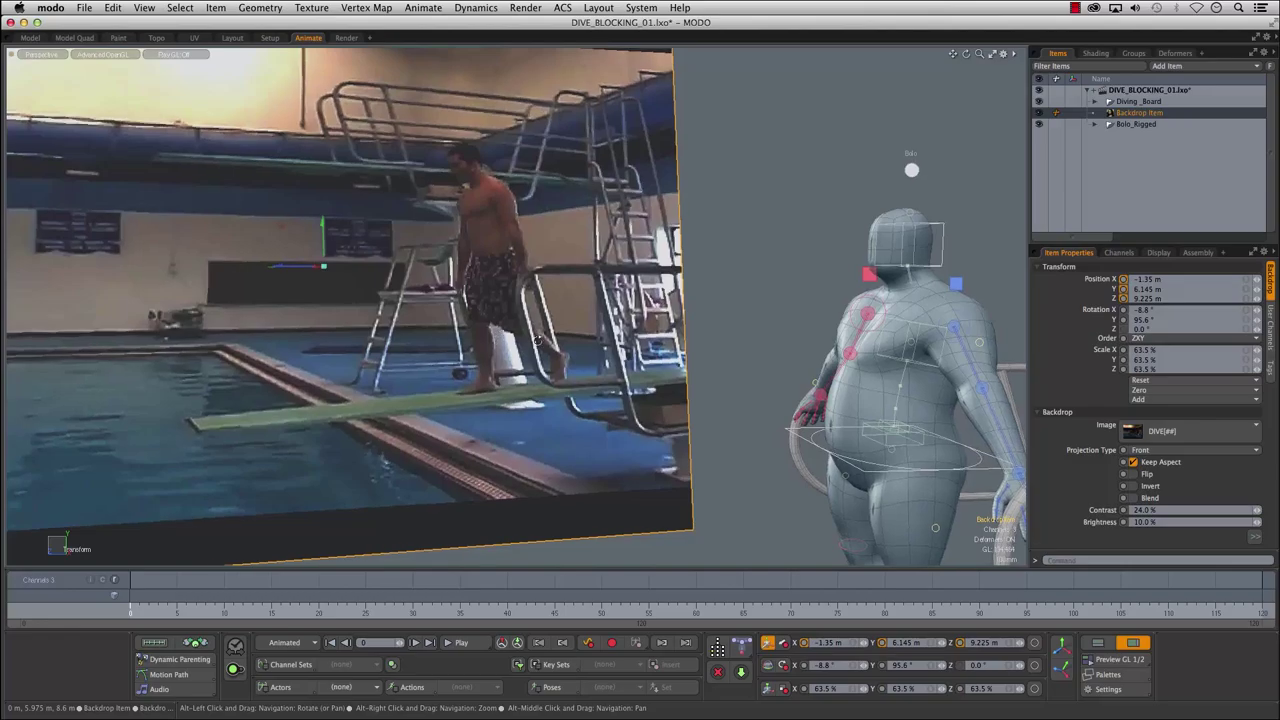
- Make the Bolo actor active with the timeline at frame 0
{"action": "left_click_drag", "start_coordinate": [420, 235], "coordinate": [430, 282], "text": "alt"}
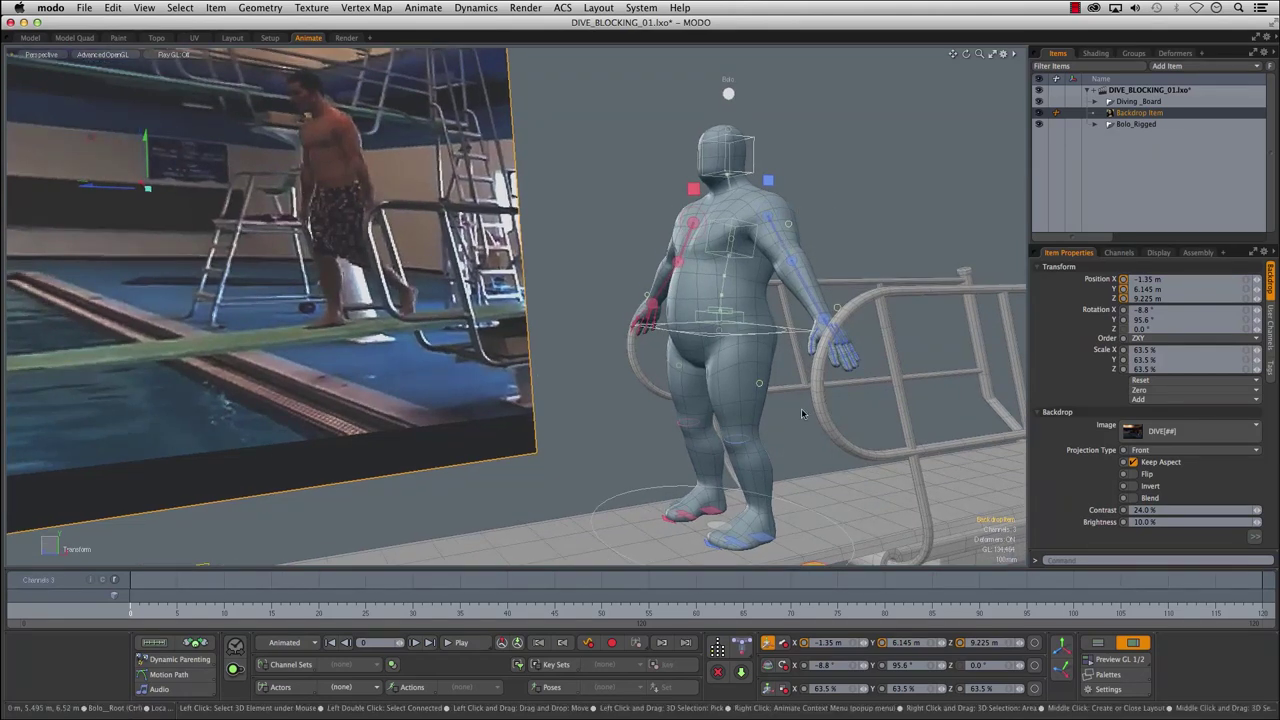
{"action": "left_click", "coordinate": [367, 688]}
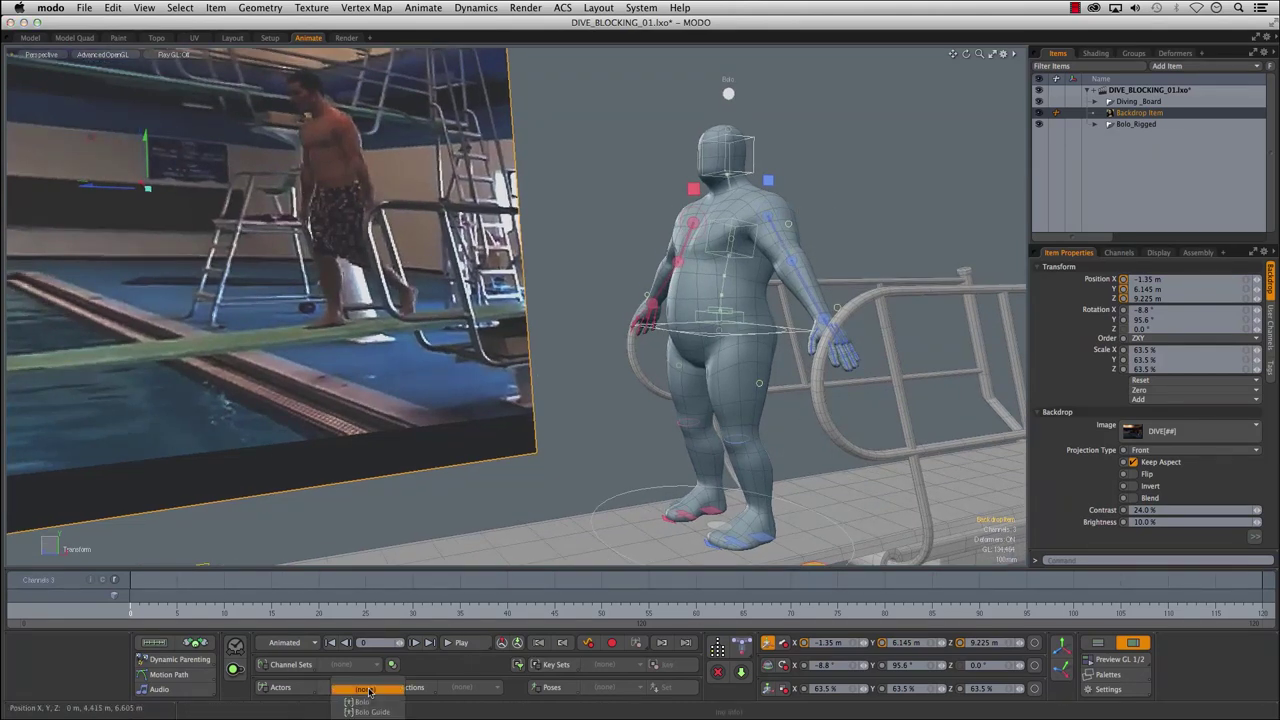
{"action": "left_click", "coordinate": [373, 701]}
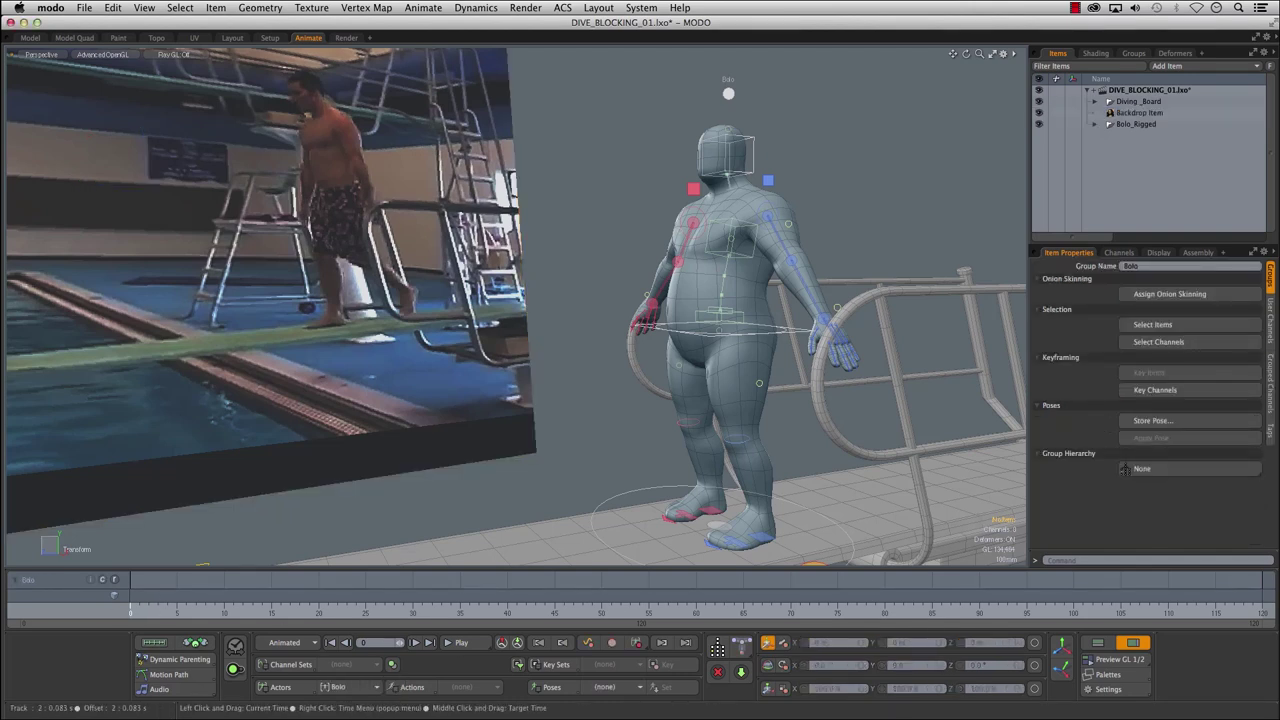
{"action": "mouse_move", "coordinate": [137, 604]}
{"action": "left_mouse_down"}
{"action": "mouse_move", "coordinate": [395, 604]}
{"action": "mouse_move", "coordinate": [131, 604]}
{"action": "left_mouse_up"}
- Bend the character's upper spine forward 15° in X and tilt the head 7° in X at frame 0
{"action": "left_click_drag", "start_coordinate": [727, 415], "coordinate": [580, 408], "text": "alt"}
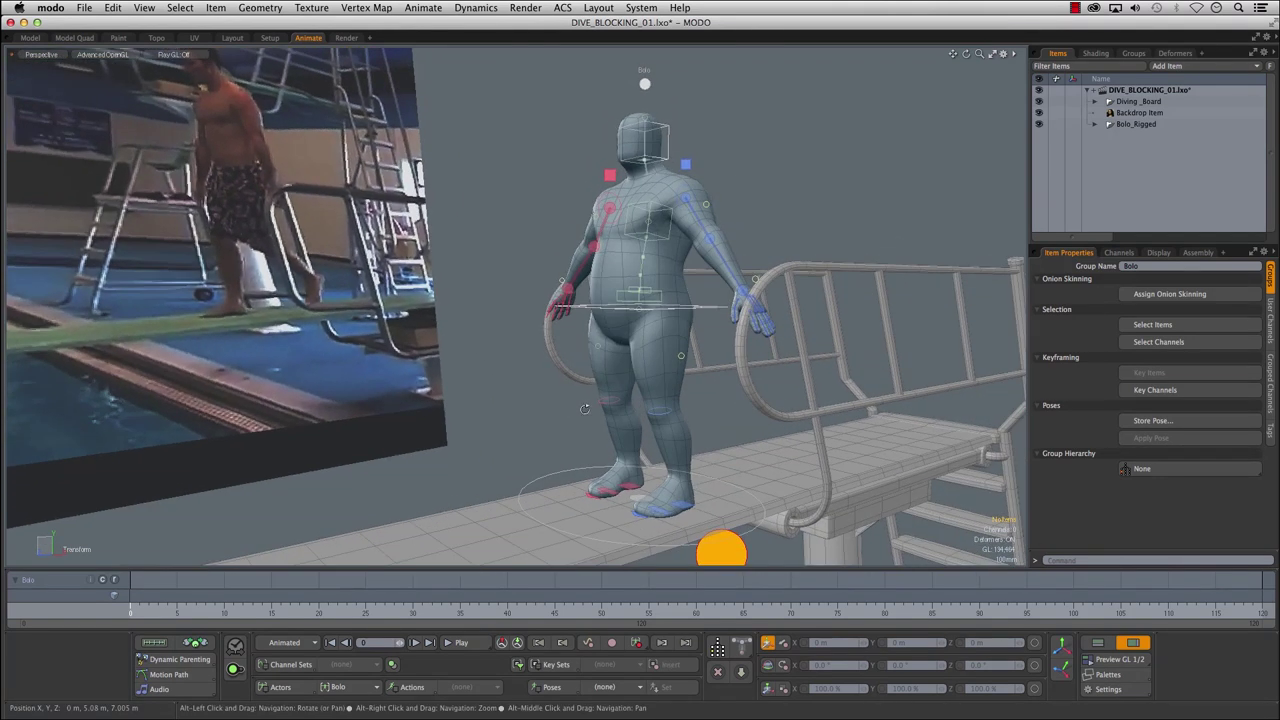
{"action": "left_click_drag", "start_coordinate": [596, 220], "coordinate": [569, 302], "text": "alt"}
{"action": "left_click", "coordinate": [613, 293]}
{"action": "key", "text": "e"}
{"action": "left_click", "coordinate": [610, 273]}
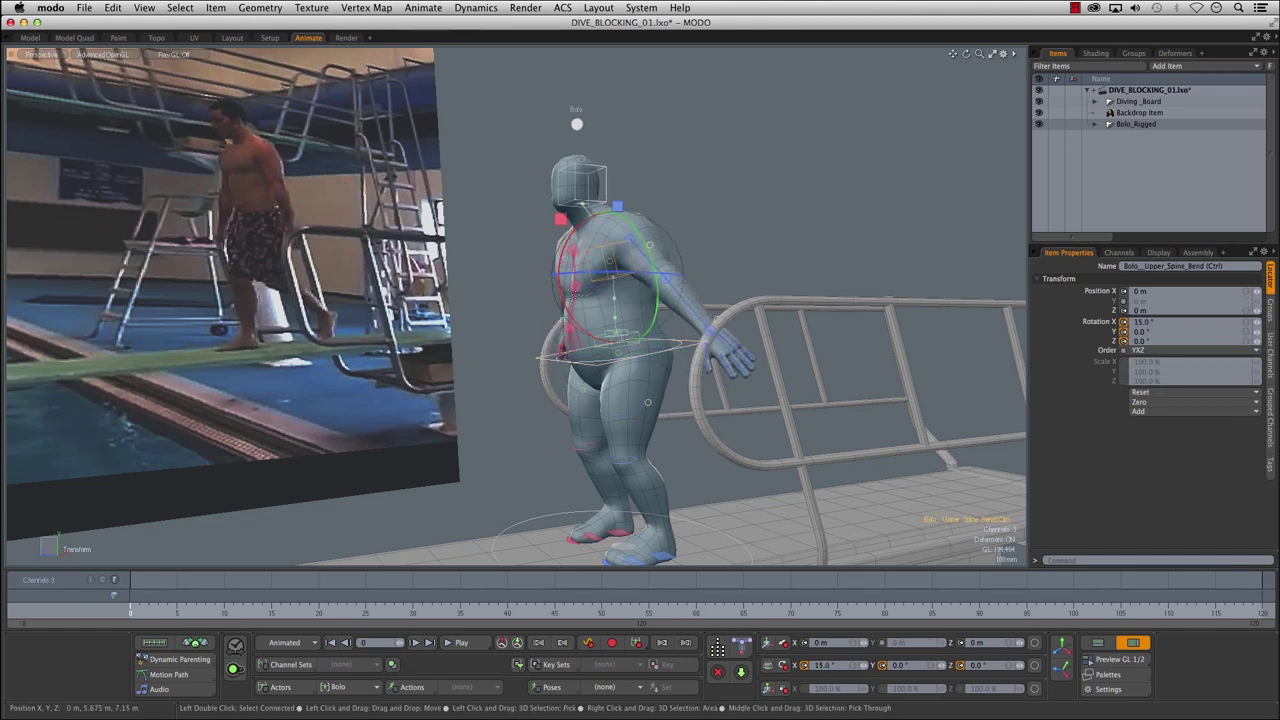
{"action": "left_click", "coordinate": [563, 205]}
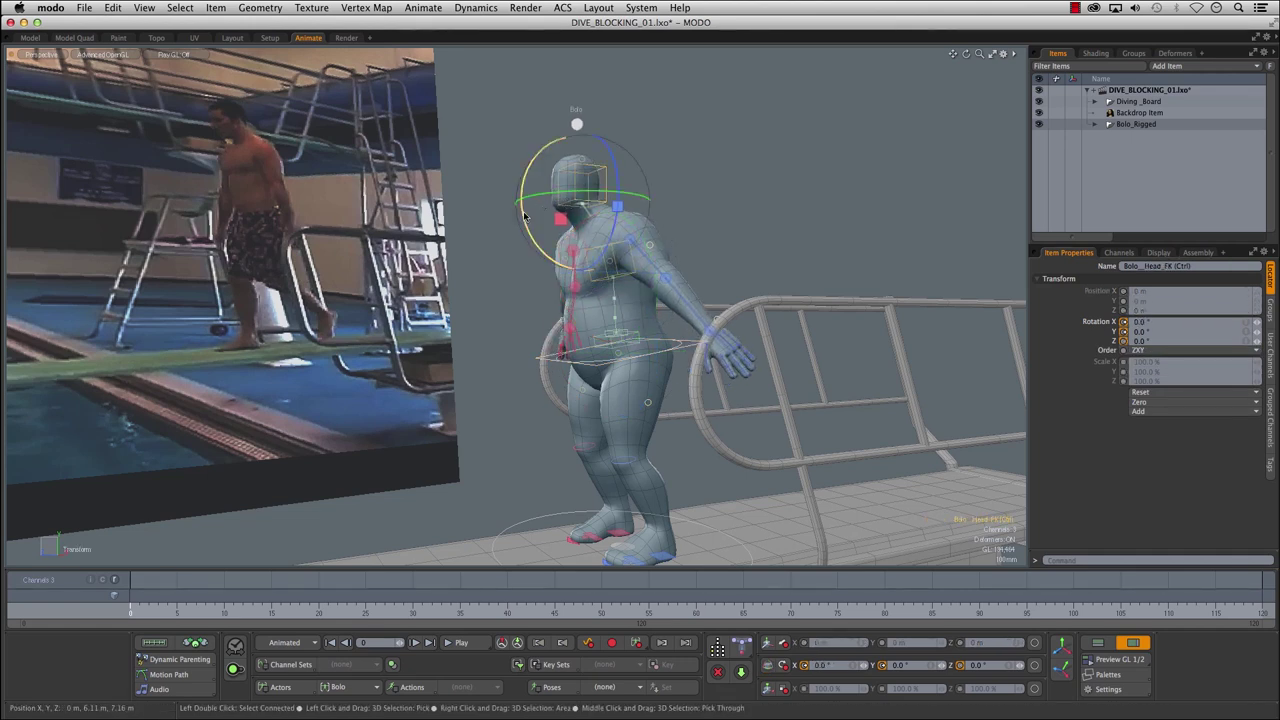
- Lower the character's left arm to the side, rotating the upper arm to 16.3° in X and 24.4° in Y
{"action": "left_click_drag", "start_coordinate": [794, 218], "coordinate": [700, 258], "text": "alt"}
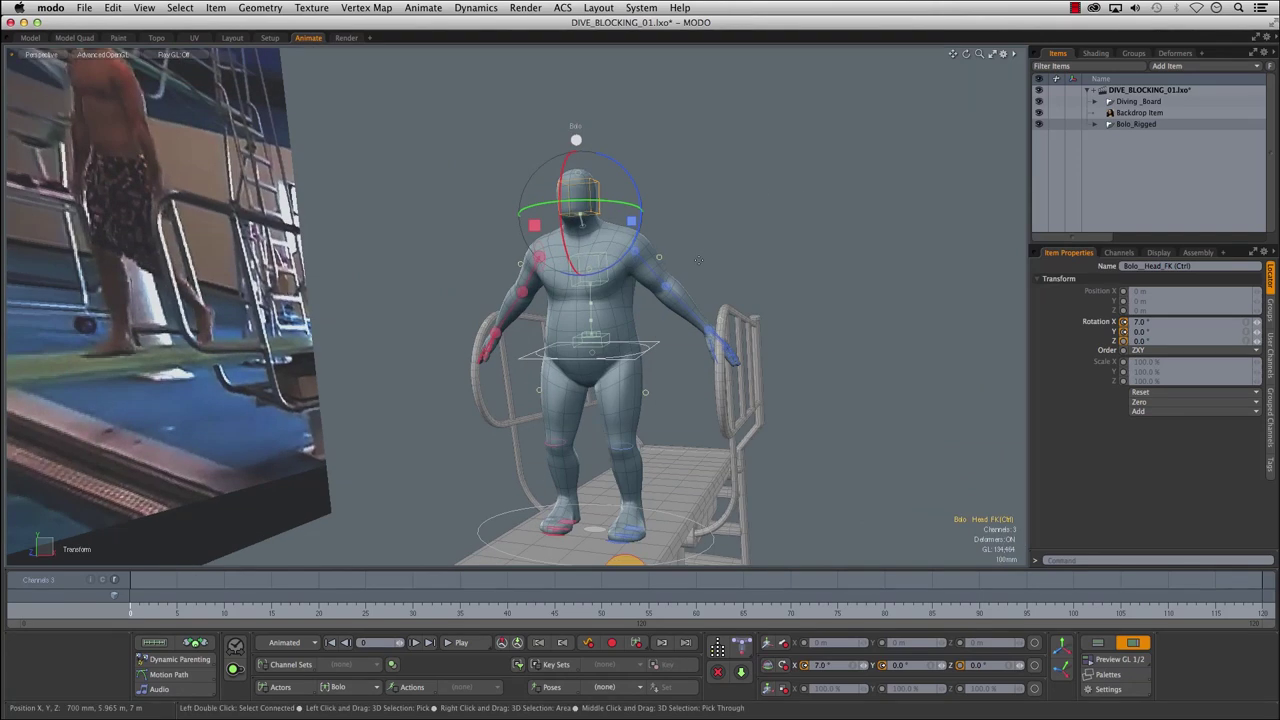
{"action": "left_click", "coordinate": [658, 276]}
{"action": "mouse_move", "coordinate": [672, 208]}
{"action": "left_mouse_down"}
{"action": "mouse_move", "coordinate": [694, 238]}
{"action": "mouse_move", "coordinate": [690, 214]}
{"action": "left_mouse_up"}
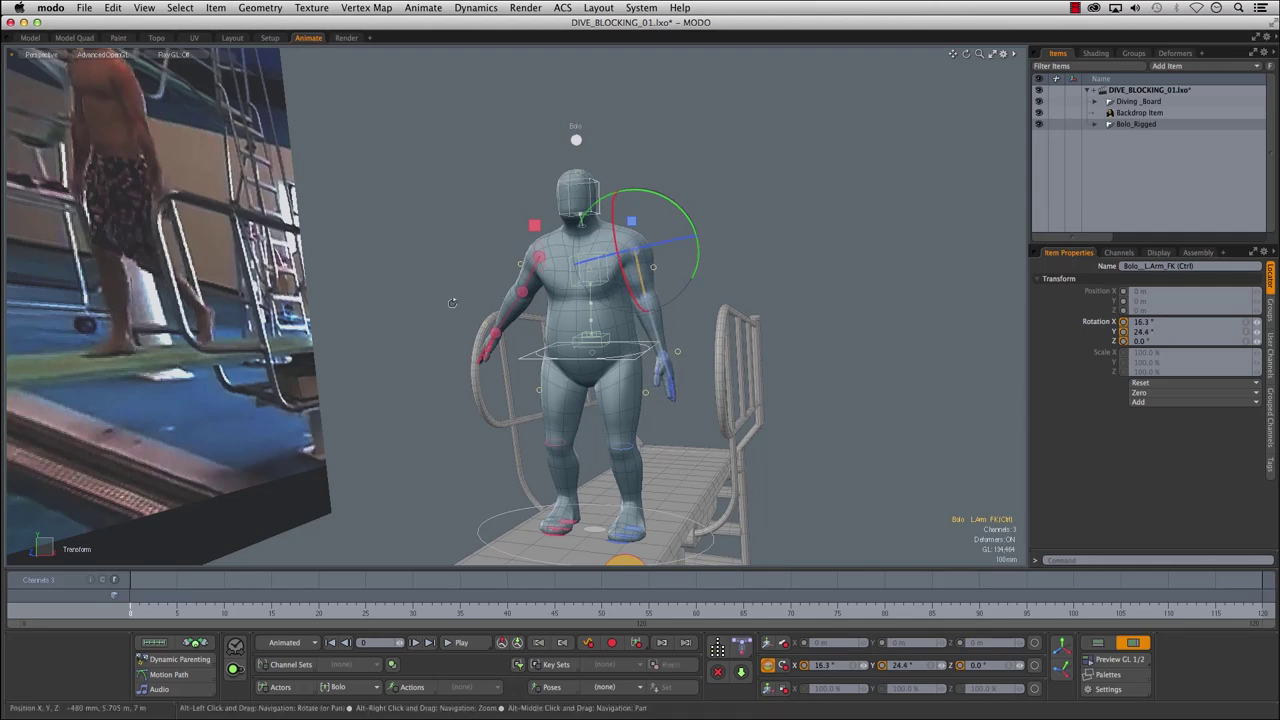
- Lower the character's right arm to the side to mirror the relaxed left arm
{"action": "left_click_drag", "start_coordinate": [606, 262], "coordinate": [672, 264], "text": "alt"}
{"action": "left_click", "coordinate": [505, 275]}
{"action": "left_click_drag", "start_coordinate": [492, 215], "coordinate": [460, 262]}
{"action": "left_click_drag", "start_coordinate": [517, 308], "coordinate": [516, 314]}
{"action": "left_click_drag", "start_coordinate": [491, 206], "coordinate": [504, 205]}
- Place the left foot behind the body by moving the left heel control to Z -274 mm
{"action": "left_click_drag", "start_coordinate": [648, 254], "coordinate": [578, 312], "text": "alt"}
{"action": "left_click", "coordinate": [640, 503]}
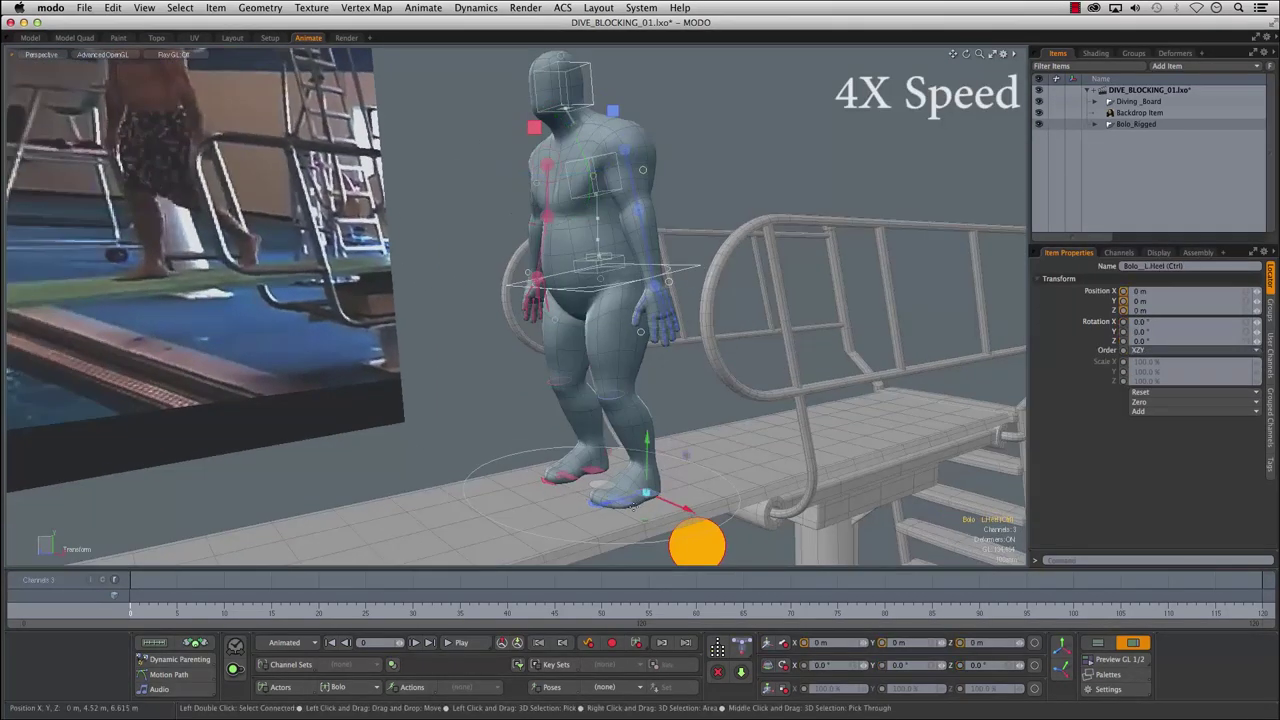
{"action": "left_click_drag", "start_coordinate": [640, 503], "coordinate": [700, 503], "text": "ctrl+alt"}
{"action": "left_click", "coordinate": [569, 443]}
{"action": "left_click_drag", "start_coordinate": [498, 412], "coordinate": [674, 421]}
{"action": "left_click", "coordinate": [616, 430]}
{"action": "left_click_drag", "start_coordinate": [618, 481], "coordinate": [575, 481], "text": "ctrl+alt"}
{"action": "left_click_drag", "start_coordinate": [545, 430], "coordinate": [635, 425], "text": "alt"}
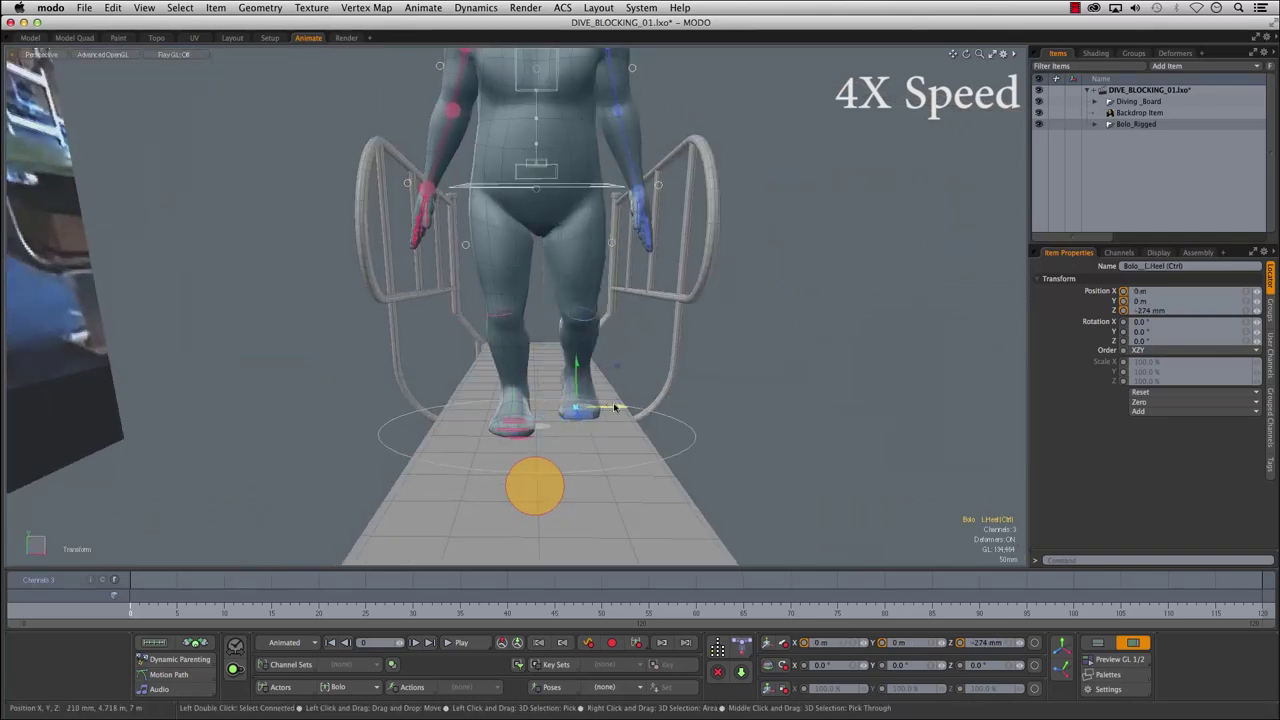
- Position the right foot in front and shift the root control to Y -65 mm and Z 185 mm
{"action": "left_click", "coordinate": [511, 424]}
{"action": "left_click_drag", "start_coordinate": [511, 424], "coordinate": [385, 390], "text": "alt"}
{"action": "left_click_drag", "start_coordinate": [385, 300], "coordinate": [364, 400], "text": "alt+shift"}
{"action": "left_click", "coordinate": [500, 320]}
{"action": "left_click_drag", "start_coordinate": [553, 263], "coordinate": [553, 273]}
{"action": "mouse_move", "coordinate": [496, 332]}
{"action": "left_mouse_down"}
{"action": "mouse_move", "coordinate": [446, 334]}
{"action": "mouse_move", "coordinate": [507, 320]}
{"action": "left_mouse_up"}
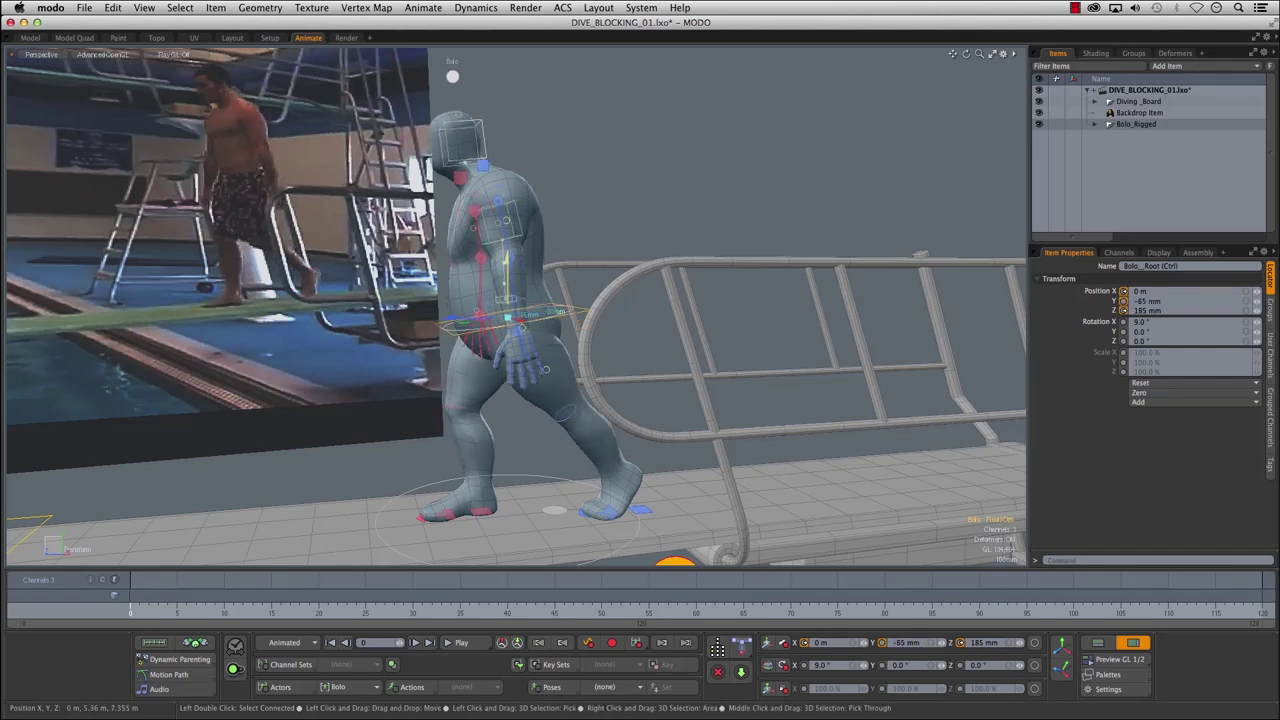
- Refine the upper-body controls at frame 0 to match the diver's walking posture in the backdrop
{"action": "left_click_drag", "start_coordinate": [549, 180], "coordinate": [660, 265], "text": "alt"}
{"action": "left_click", "coordinate": [562, 214]}
{"action": "left_click", "coordinate": [505, 270]}
{"action": "left_click", "coordinate": [490, 237]}
{"action": "left_click", "coordinate": [514, 192]}
- Curl the left hand's fingers with Index Bend 0.155, Middle Bend 0.119, Ring Bend 0.172 and Pinky Bend 0.12
{"action": "scroll", "coordinate": [560, 320], "scroll_direction": "up", "scroll_amount": 5}
{"action": "left_click_drag", "start_coordinate": [600, 300], "coordinate": [886, 150], "text": "alt"}
{"action": "left_click", "coordinate": [584, 291]}
{"action": "left_click_drag", "start_coordinate": [771, 190], "coordinate": [796, 190]}
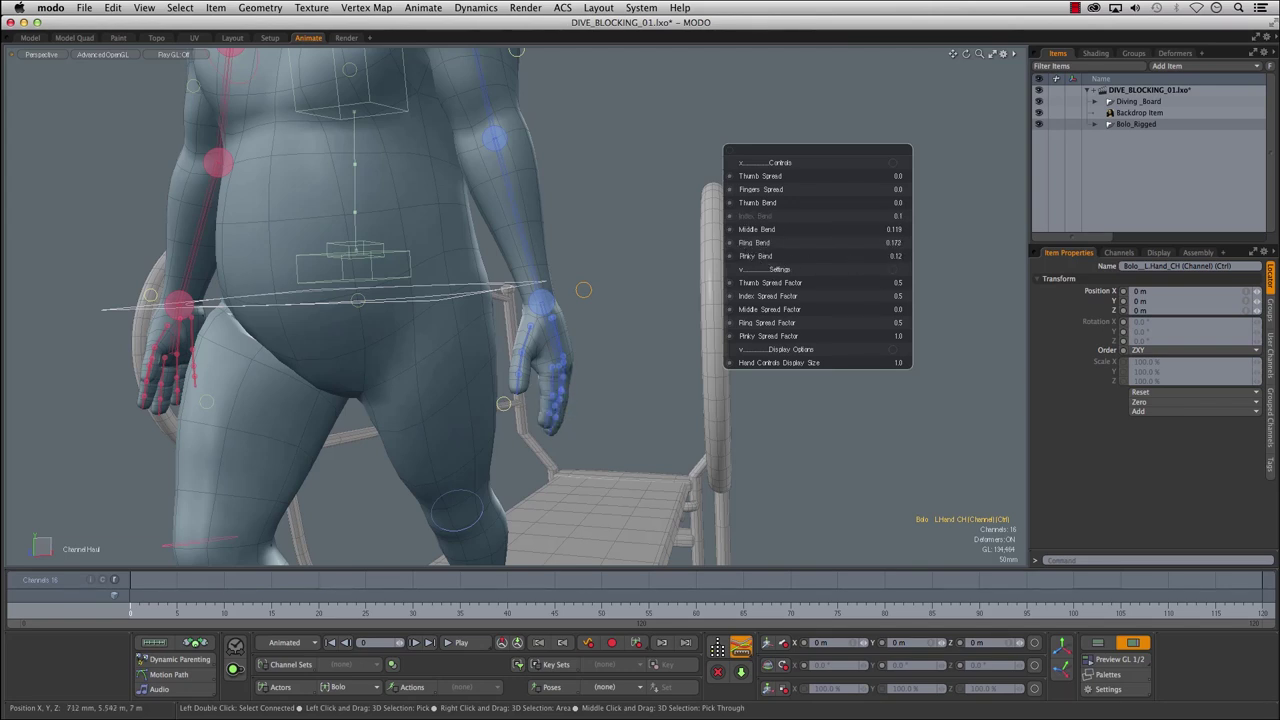
{"action": "mouse_move", "coordinate": [520, 320]}
{"action": "left_mouse_down", "text": "alt"}
{"action": "mouse_move", "coordinate": [400, 345]}
{"action": "mouse_move", "coordinate": [545, 338]}
{"action": "mouse_move", "coordinate": [501, 334]}
{"action": "left_mouse_up", "text": "alt"}
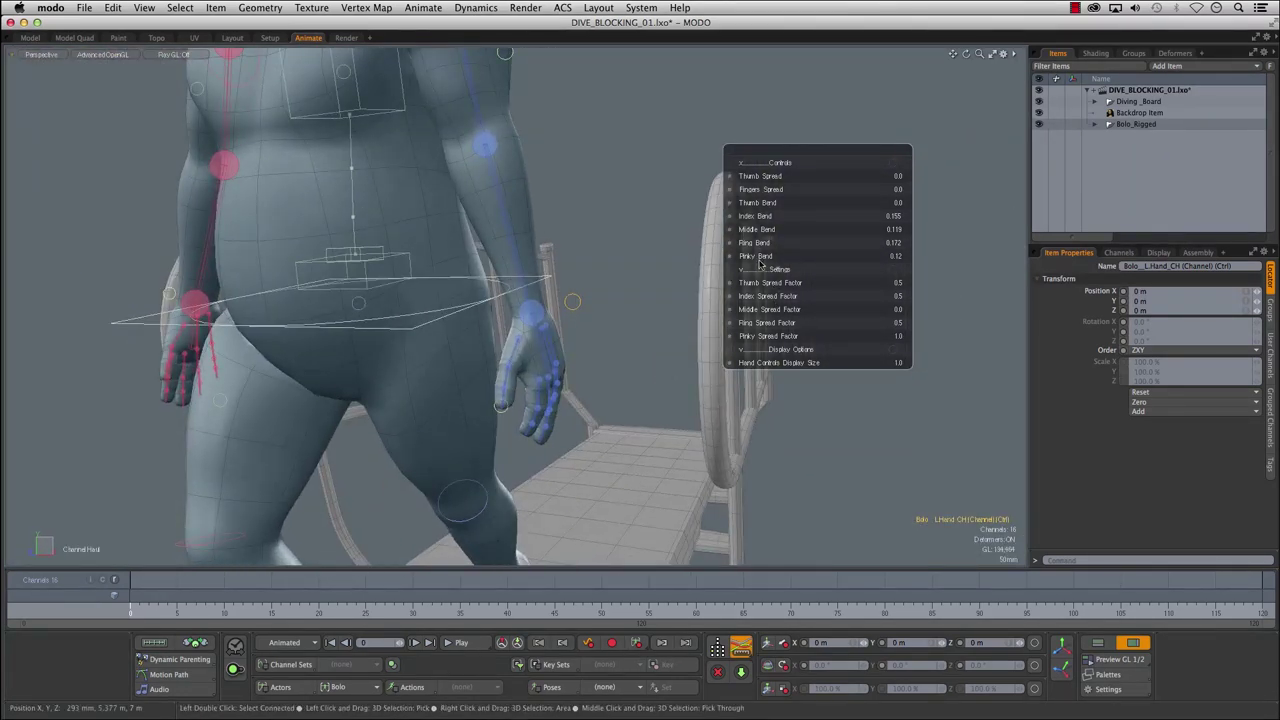
- Relax the right hand by adjusting its finger spread, thumb bend and finger bend channels
{"action": "left_click_drag", "start_coordinate": [400, 330], "coordinate": [560, 335], "text": "alt"}
{"action": "left_click", "coordinate": [249, 338]}
{"action": "key", "text": "c"}
{"action": "left_click_drag", "start_coordinate": [758, 189], "coordinate": [768, 189]}
{"action": "left_click_drag", "start_coordinate": [757, 203], "coordinate": [785, 203]}
{"action": "left_click_drag", "start_coordinate": [756, 216], "coordinate": [780, 230]}
{"action": "left_click_drag", "start_coordinate": [756, 243], "coordinate": [790, 243]}
- Rotate the arm control beside the torso to refine the relaxed arm pose at frame 0
{"action": "mouse_move", "coordinate": [560, 330]}
{"action": "left_mouse_down", "text": "ctrl+alt"}
{"action": "mouse_move", "coordinate": [480, 335]}
{"action": "mouse_move", "coordinate": [560, 345]}
{"action": "left_mouse_up", "text": "ctrl+alt"}
{"action": "left_click", "coordinate": [517, 268]}
{"action": "key", "text": "e"}
{"action": "left_click_drag", "start_coordinate": [500, 245], "coordinate": [470, 240]}
- Refine the leg and foot placement and shift the root control to Y -90 mm and Z 255 mm
{"action": "left_click_drag", "start_coordinate": [690, 375], "coordinate": [420, 372], "text": "alt"}
{"action": "left_click", "coordinate": [570, 381]}
{"action": "left_click_drag", "start_coordinate": [560, 360], "coordinate": [490, 360], "text": "ctrl+alt"}
{"action": "key", "text": "w"}
{"action": "left_click_drag", "start_coordinate": [600, 340], "coordinate": [527, 335], "text": "alt"}
{"action": "left_click", "coordinate": [560, 347]}
{"action": "left_click", "coordinate": [730, 523]}
{"action": "left_click_drag", "start_coordinate": [724, 508], "coordinate": [724, 516]}
{"action": "left_click_drag", "start_coordinate": [700, 470], "coordinate": [665, 452], "text": "alt"}
{"action": "left_click", "coordinate": [660, 328]}
{"action": "left_click_drag", "start_coordinate": [582, 282], "coordinate": [582, 288]}
- Rotate the left arm controls so the arm hangs naturally beside the body at frame 0
{"action": "left_click_drag", "start_coordinate": [520, 305], "coordinate": [640, 270], "text": "alt"}
{"action": "left_click", "coordinate": [632, 272]}
{"action": "key", "text": "e"}
{"action": "left_click_drag", "start_coordinate": [575, 300], "coordinate": [584, 324]}
{"action": "left_click_drag", "start_coordinate": [584, 324], "coordinate": [670, 320], "text": "alt"}
{"action": "left_click_drag", "start_coordinate": [650, 275], "coordinate": [710, 300]}
- Rotate the right upper arm to 14.2° in X, -16.0° in Y and -13.8° in Z
{"action": "left_click", "coordinate": [426, 271]}
{"action": "key", "text": "e"}
{"action": "left_click_drag", "start_coordinate": [445, 310], "coordinate": [440, 436]}
{"action": "left_click_drag", "start_coordinate": [440, 436], "coordinate": [542, 387], "text": "alt"}
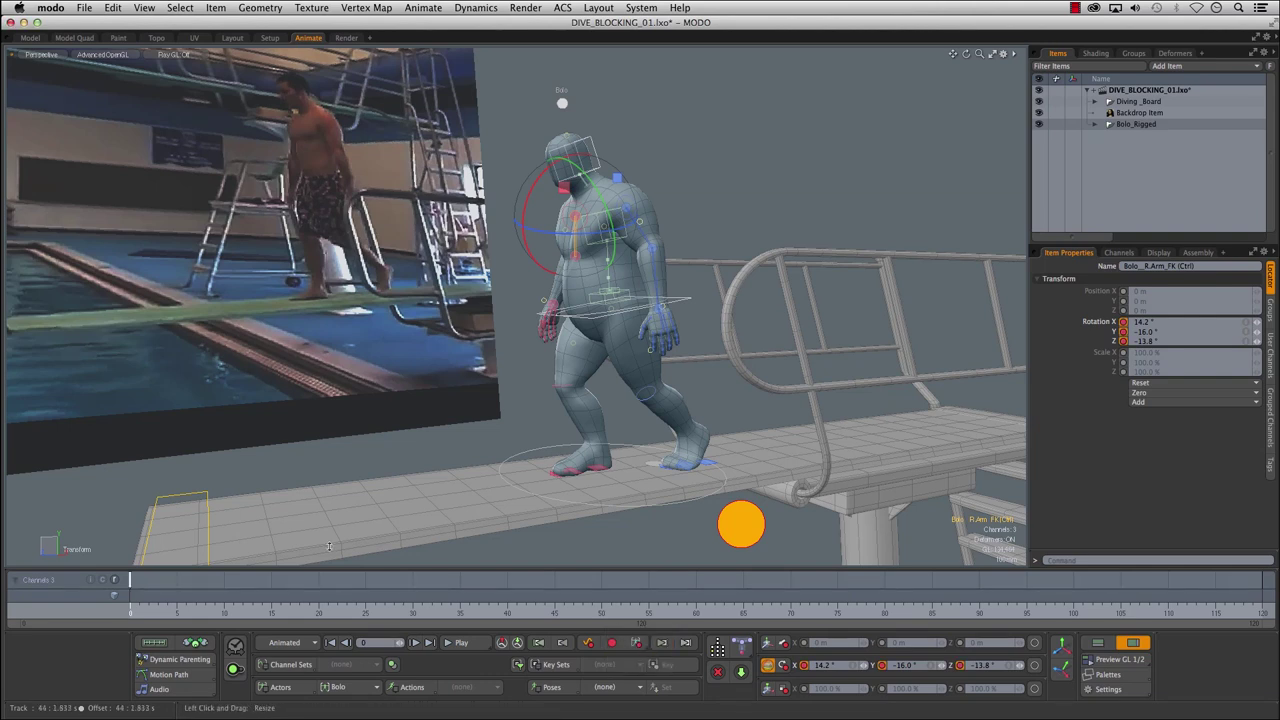
- Examine the actor's keyed channels in the Graph Editor, and return to the full viewport
{"action": "left_click", "coordinate": [1096, 646]}
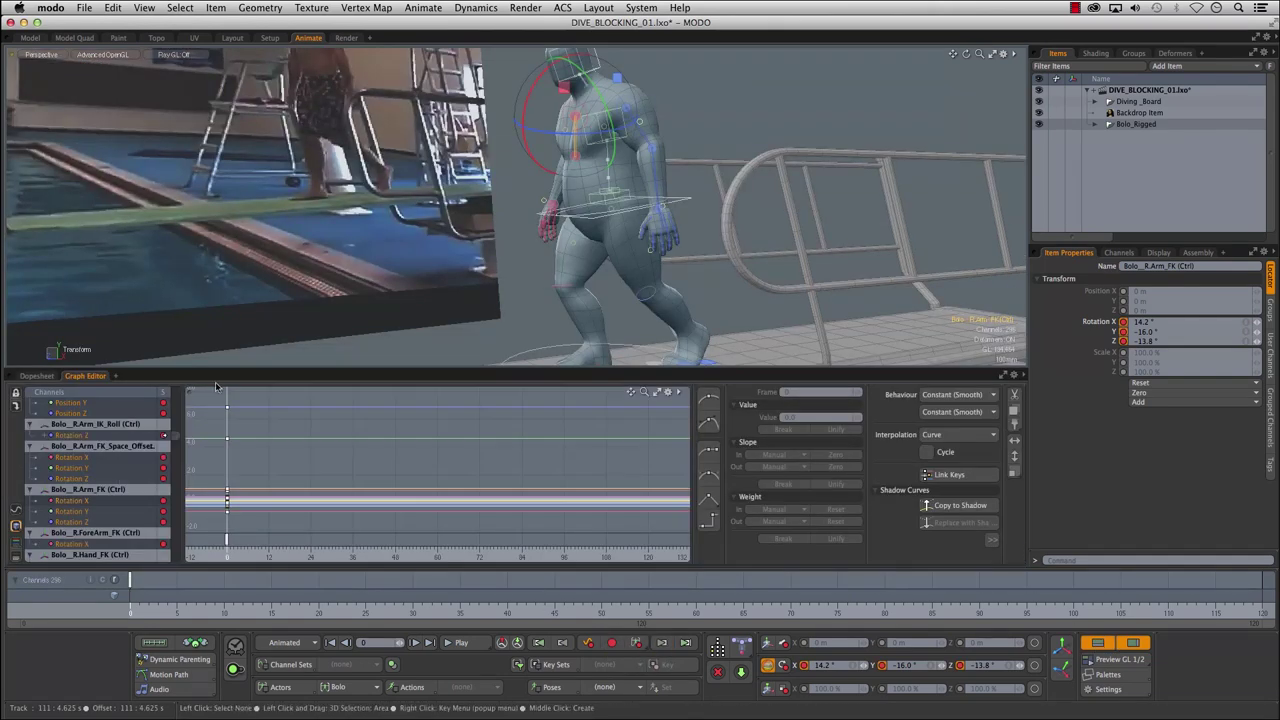
{"action": "scroll", "coordinate": [100, 470], "scroll_direction": "up", "scroll_amount": 10}
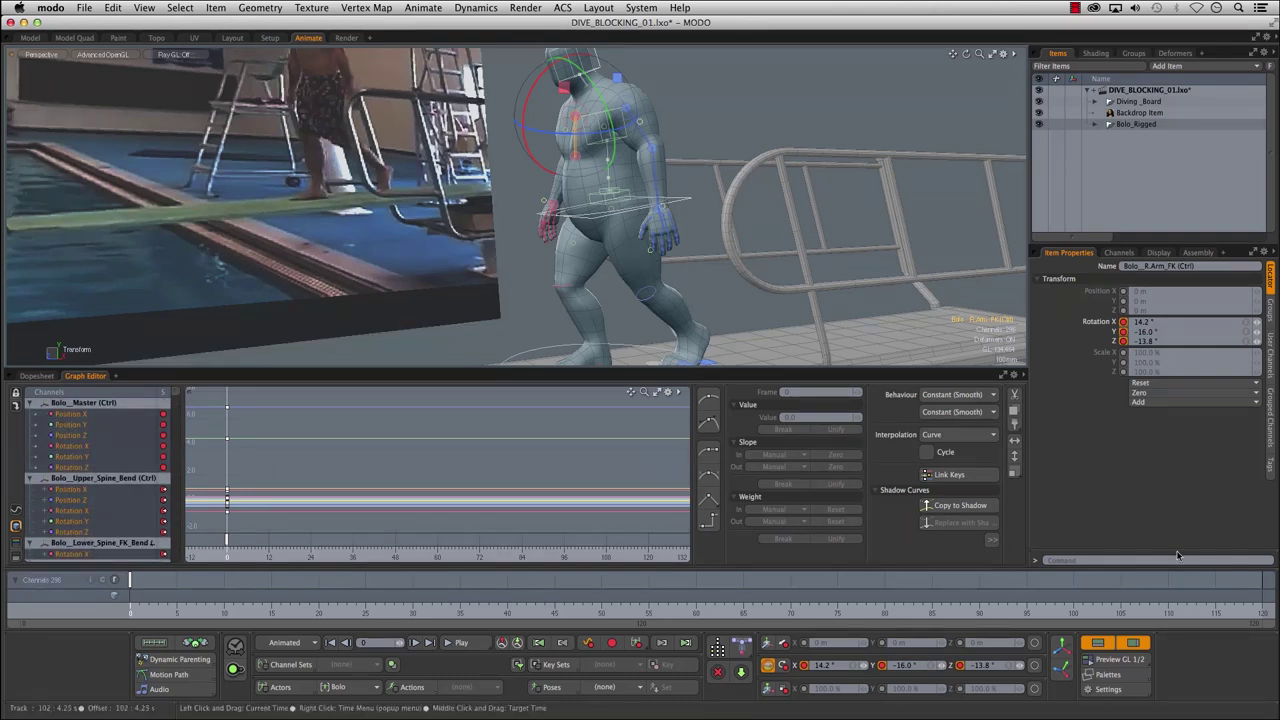
{"action": "left_click", "coordinate": [1104, 645]}
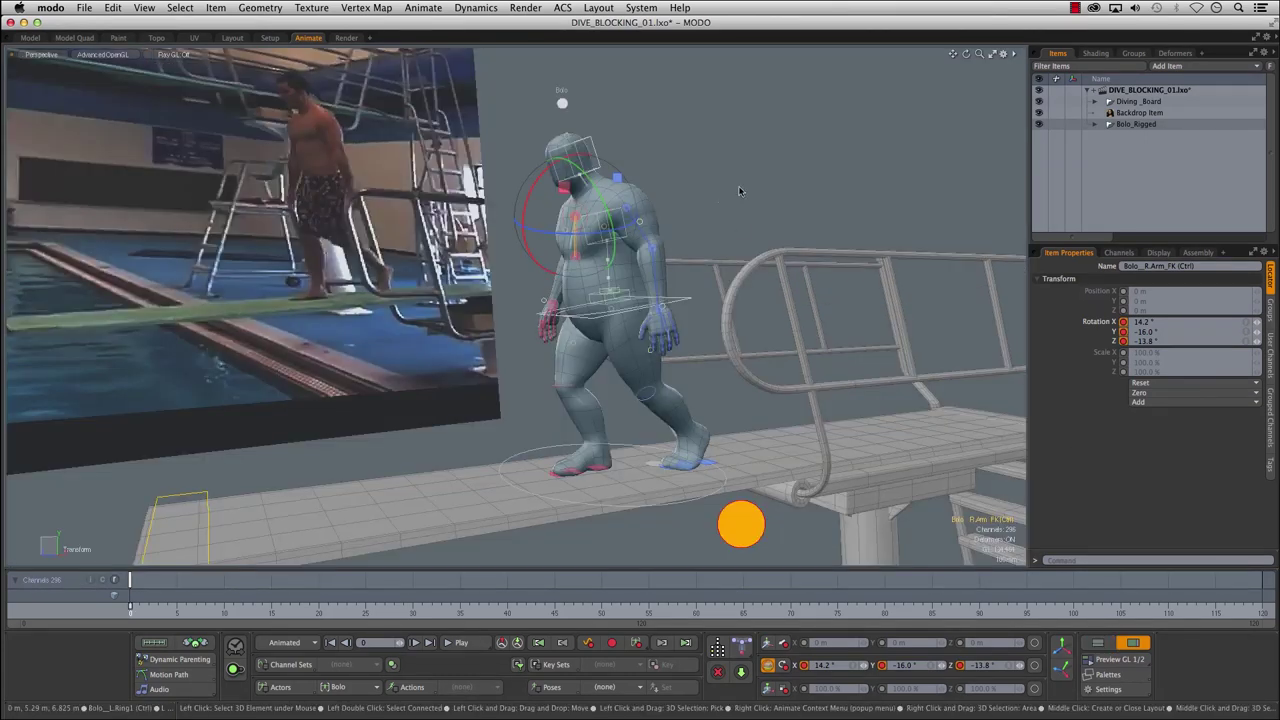
{"action": "left_click_drag", "start_coordinate": [767, 181], "coordinate": [793, 168], "text": "alt+shift"}
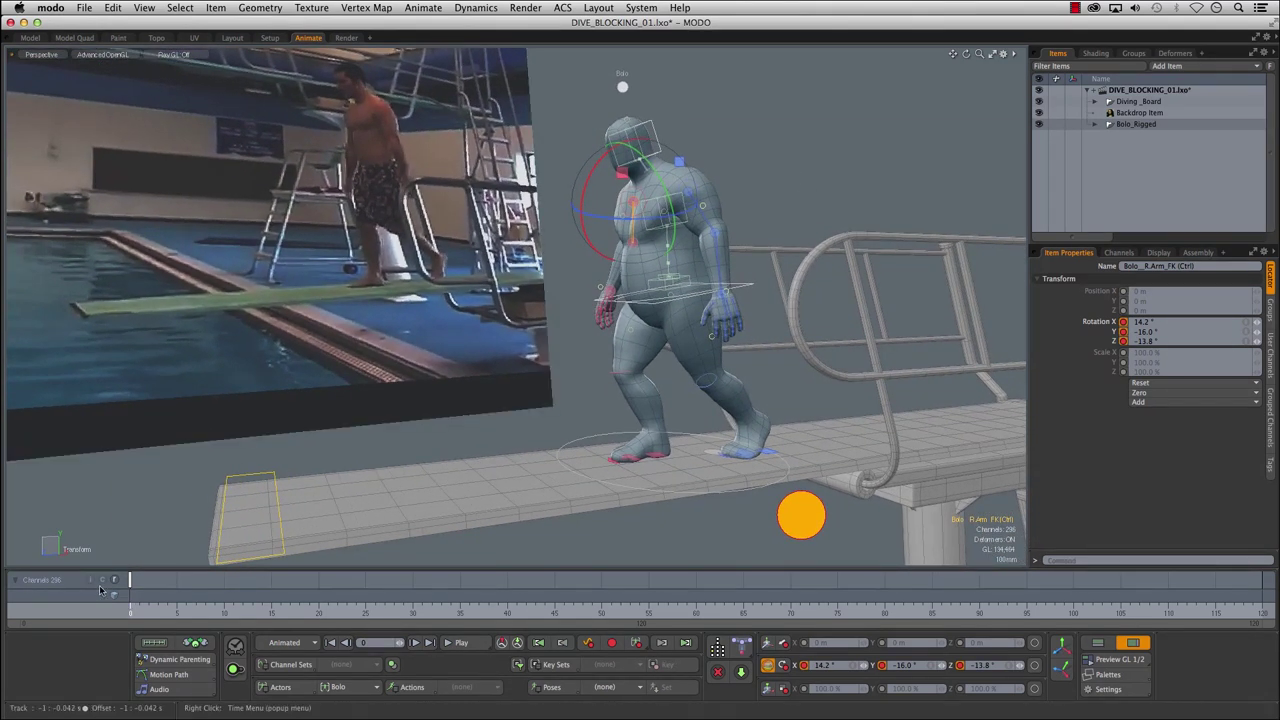
- Go to frame 11 and move the root control forward along the board to follow the diver's stride
{"action": "left_click_drag", "start_coordinate": [141, 611], "coordinate": [232, 600]}
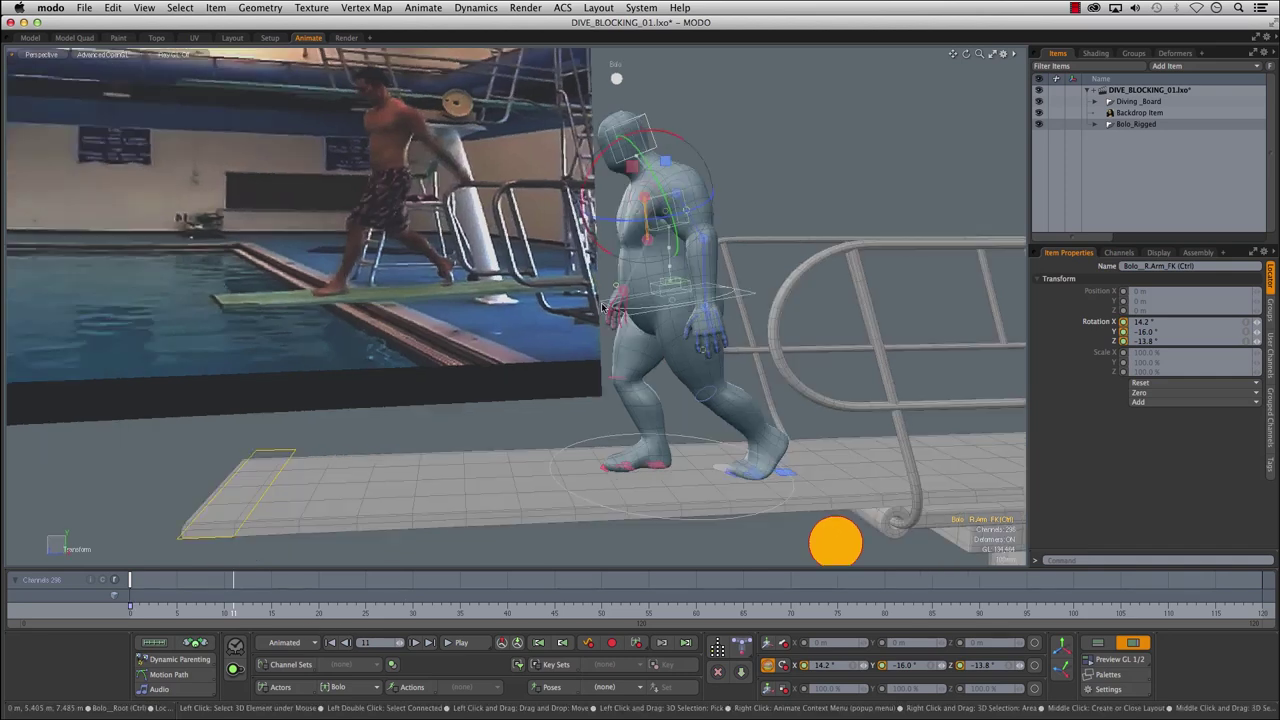
{"action": "left_click", "coordinate": [632, 340]}
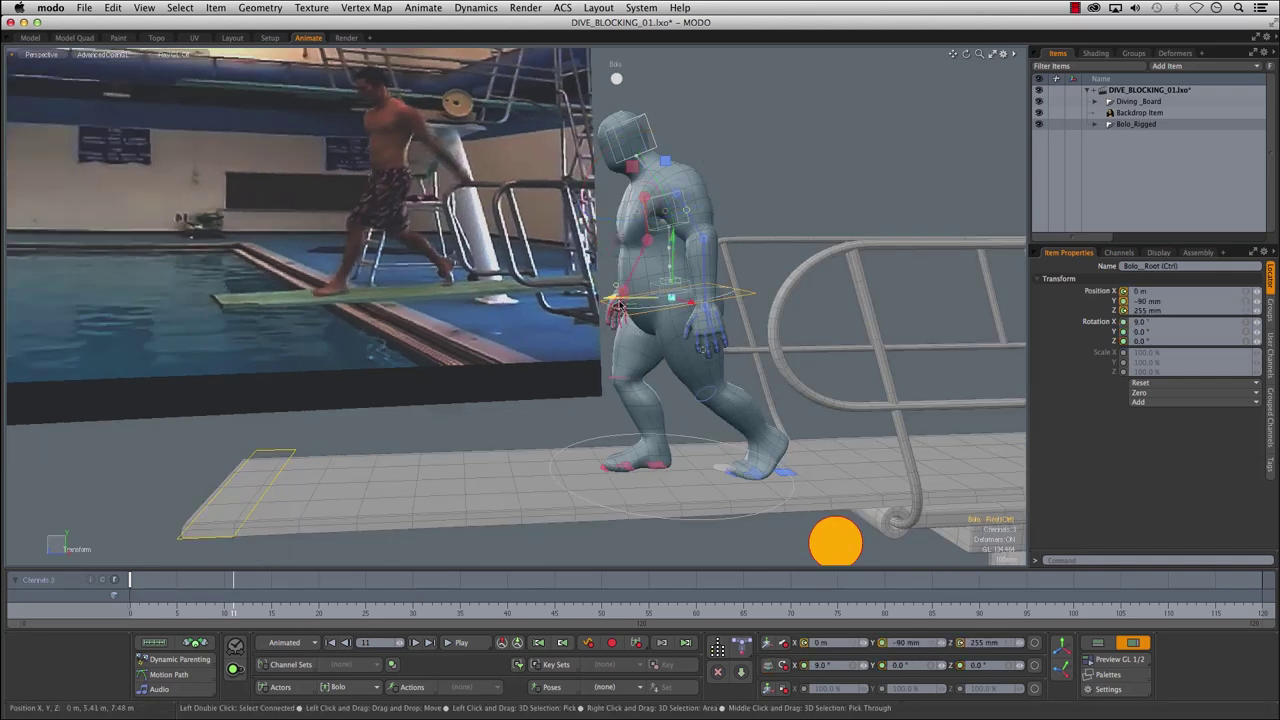
{"action": "left_click_drag", "start_coordinate": [611, 302], "coordinate": [500, 303]}
{"action": "scroll", "coordinate": [547, 490], "scroll_direction": "up", "scroll_amount": 4}
- Bring the left foot forward on the board at frame 11 and set its X rotation to 0
{"action": "left_click", "coordinate": [657, 432]}
{"action": "left_click_drag", "start_coordinate": [638, 395], "coordinate": [583, 422]}
{"action": "left_click", "coordinate": [866, 462]}
{"action": "left_click_drag", "start_coordinate": [866, 462], "coordinate": [418, 478]}
{"action": "left_click", "coordinate": [418, 476]}
{"action": "double_click", "coordinate": [1144, 322]}
{"action": "type", "text": "0"}
{"action": "key", "text": "Return"}
- Adjust the foot controls at frame 11 so the right foot trails behind in the long stride
{"action": "scroll", "coordinate": [500, 380], "scroll_direction": "down", "scroll_amount": 5}
{"action": "left_click_drag", "start_coordinate": [500, 350], "coordinate": [480, 333], "text": "alt"}
{"action": "left_click", "coordinate": [597, 297]}
{"action": "scroll", "coordinate": [548, 298], "scroll_direction": "up", "scroll_amount": 5}
{"action": "mouse_move", "coordinate": [548, 312]}
{"action": "left_mouse_down", "text": "alt"}
{"action": "mouse_move", "coordinate": [606, 306]}
{"action": "mouse_move", "coordinate": [552, 322]}
{"action": "left_mouse_up", "text": "alt"}
{"action": "left_click", "coordinate": [170, 675]}
{"action": "left_click", "coordinate": [376, 636]}
{"action": "scroll", "coordinate": [674, 153], "scroll_direction": "down", "scroll_amount": 3}
{"action": "left_click", "coordinate": [514, 523]}
{"action": "left_click_drag", "start_coordinate": [518, 522], "coordinate": [475, 522]}
{"action": "left_click", "coordinate": [550, 456]}
{"action": "left_click_drag", "start_coordinate": [552, 488], "coordinate": [590, 490]}
- Adjust the upper body and swing the left arm back behind the torso at frame 11
{"action": "mouse_move", "coordinate": [480, 448]}
{"action": "left_mouse_down", "text": "alt"}
{"action": "mouse_move", "coordinate": [620, 448]}
{"action": "mouse_move", "coordinate": [440, 448]}
{"action": "mouse_move", "coordinate": [470, 440]}
{"action": "left_mouse_up", "text": "alt"}
{"action": "key", "text": "ctrl+4"}
{"action": "left_click", "coordinate": [610, 256]}
{"action": "mouse_move", "coordinate": [620, 350]}
{"action": "left_mouse_down", "text": "alt"}
{"action": "mouse_move", "coordinate": [480, 350]}
{"action": "mouse_move", "coordinate": [620, 350]}
{"action": "left_mouse_up", "text": "alt"}
{"action": "left_click", "coordinate": [583, 371]}
{"action": "left_click", "coordinate": [543, 240]}
{"action": "left_click_drag", "start_coordinate": [560, 270], "coordinate": [620, 300]}
{"action": "left_click_drag", "start_coordinate": [640, 330], "coordinate": [655, 355], "text": "alt"}
{"action": "left_click", "coordinate": [667, 326]}
{"action": "left_click_drag", "start_coordinate": [480, 400], "coordinate": [700, 400], "text": "alt"}
- Adjust the right arm at frame 11, rotating the upper arm to -13.6° in X and -16.5° in Y
{"action": "left_click", "coordinate": [510, 290]}
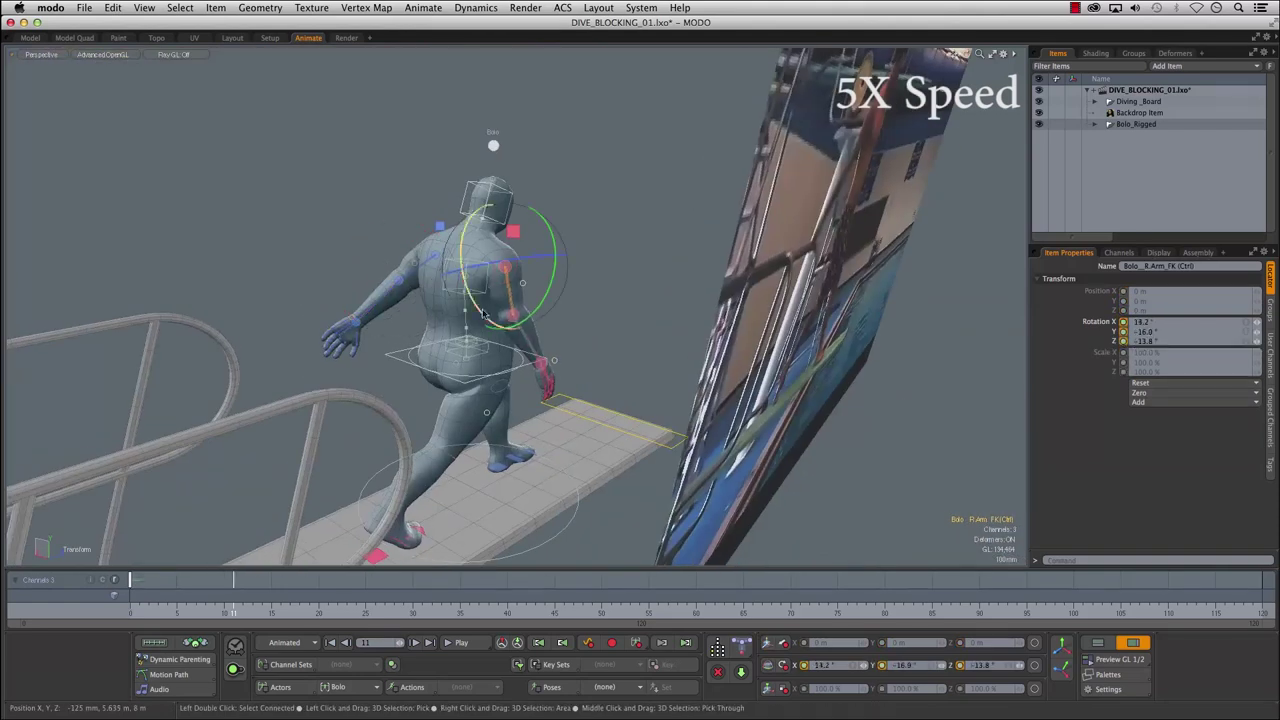
{"action": "left_click_drag", "start_coordinate": [556, 265], "coordinate": [545, 300]}
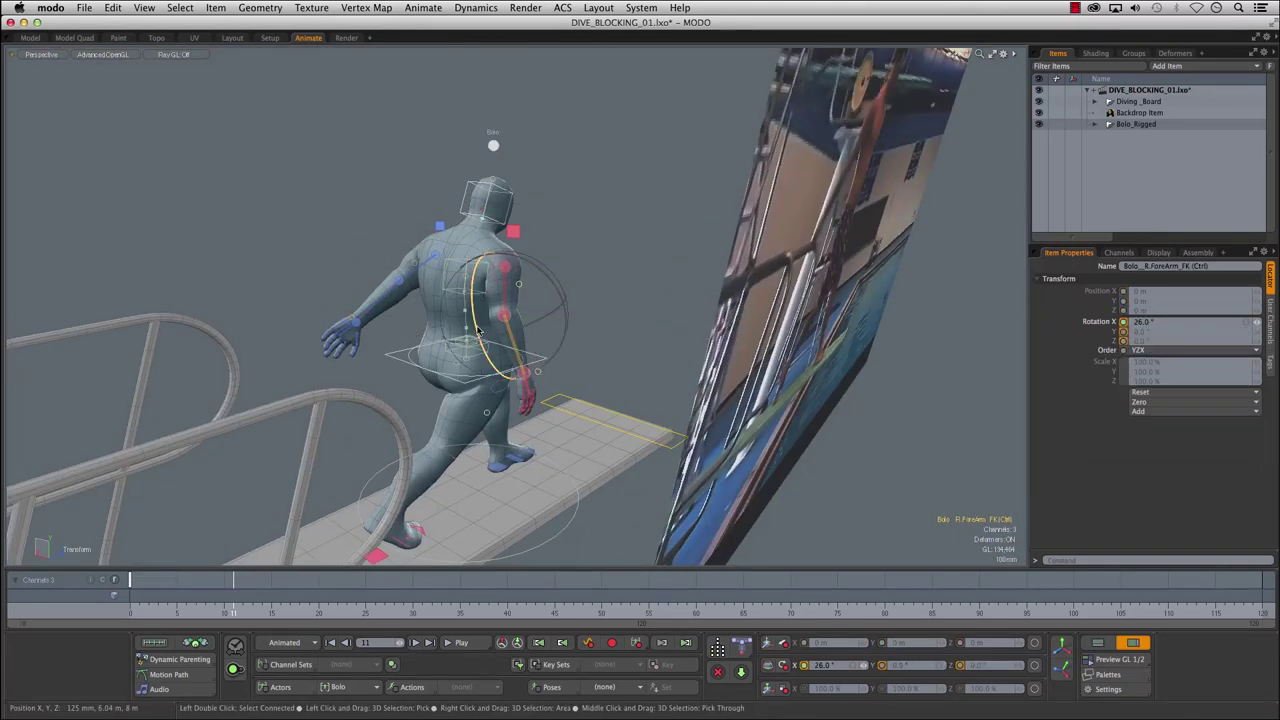
{"action": "left_click", "coordinate": [485, 285]}
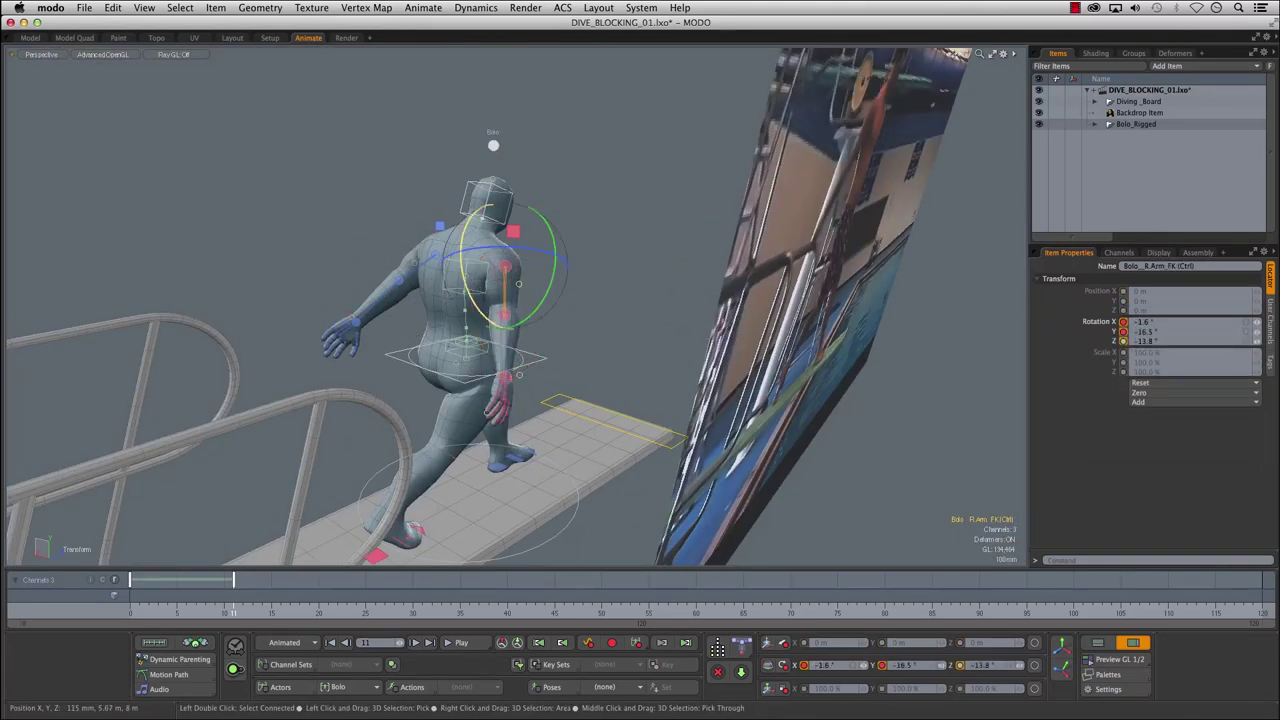
{"action": "left_click_drag", "start_coordinate": [476, 222], "coordinate": [915, 154]}
- Refine the forward left leg and set the root at Y -160 mm, Z 880 mm with 3.5° X rotation
{"action": "left_click_drag", "start_coordinate": [341, 201], "coordinate": [488, 328], "text": "alt"}
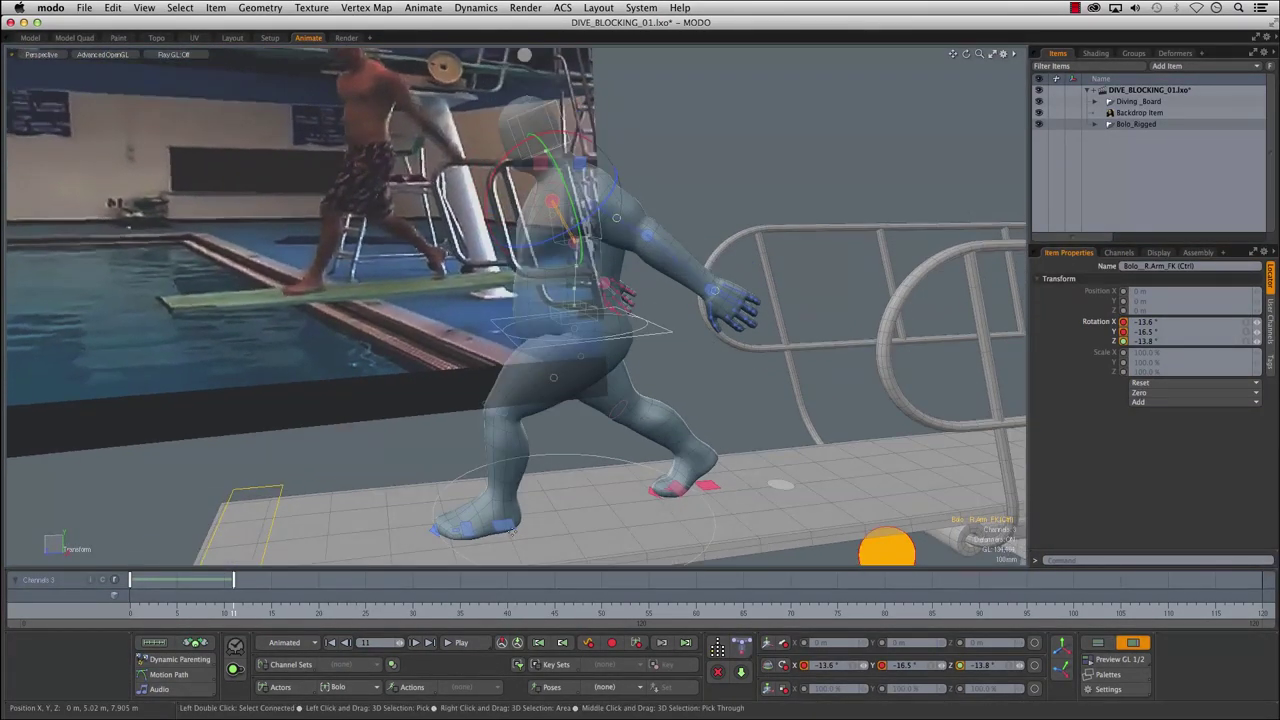
{"action": "left_click", "coordinate": [508, 527]}
{"action": "left_click_drag", "start_coordinate": [508, 520], "coordinate": [503, 505], "text": "alt"}
{"action": "left_click", "coordinate": [523, 366]}
{"action": "left_click_drag", "start_coordinate": [522, 366], "coordinate": [568, 332], "text": "alt"}
{"action": "left_click_drag", "start_coordinate": [602, 287], "coordinate": [836, 534]}
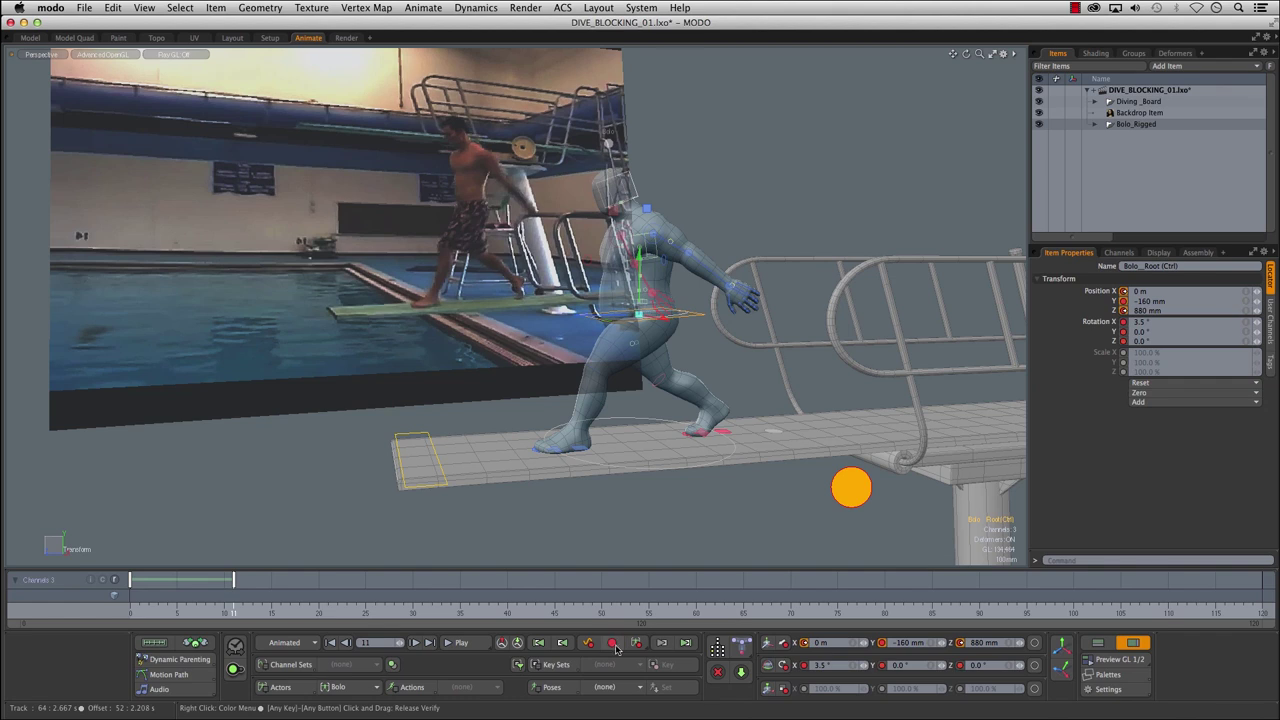
- Go to frame 21 and pose the character standing on the left foot, adjusting its bank-and-toes control on the board
{"action": "left_click_drag", "start_coordinate": [233, 608], "coordinate": [328, 608]}
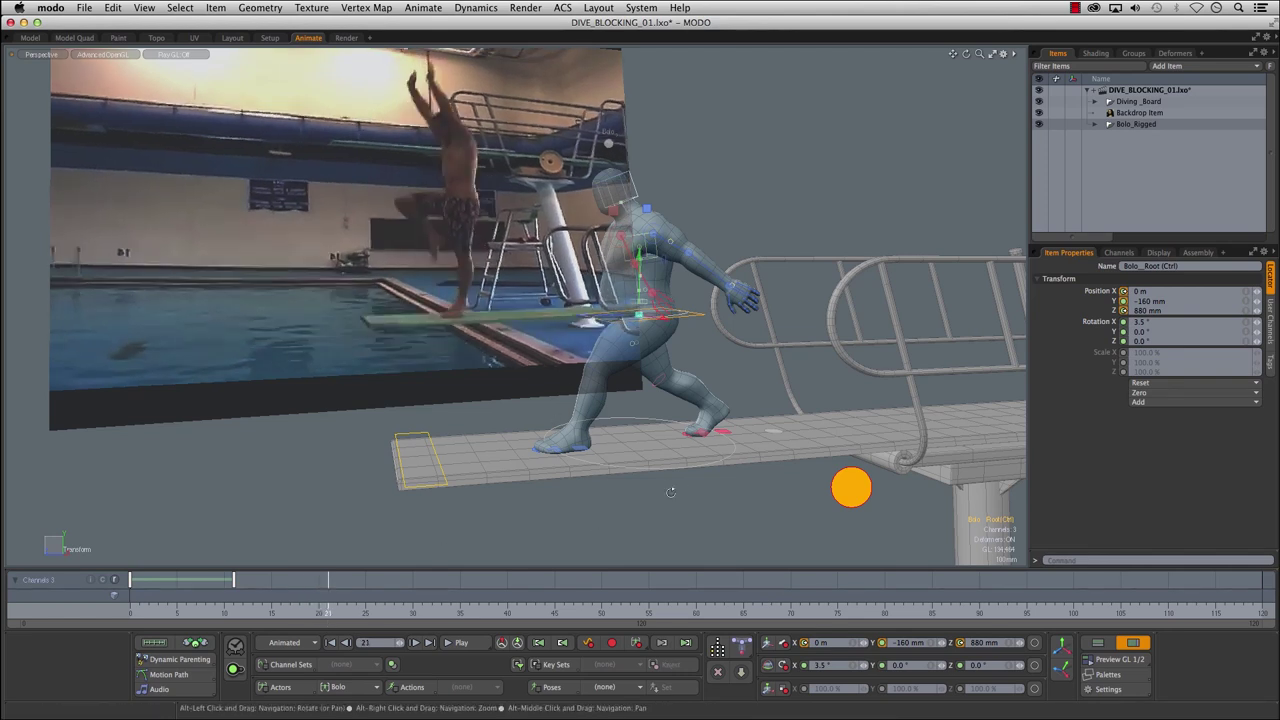
{"action": "left_click_drag", "start_coordinate": [694, 483], "coordinate": [704, 464], "text": "alt"}
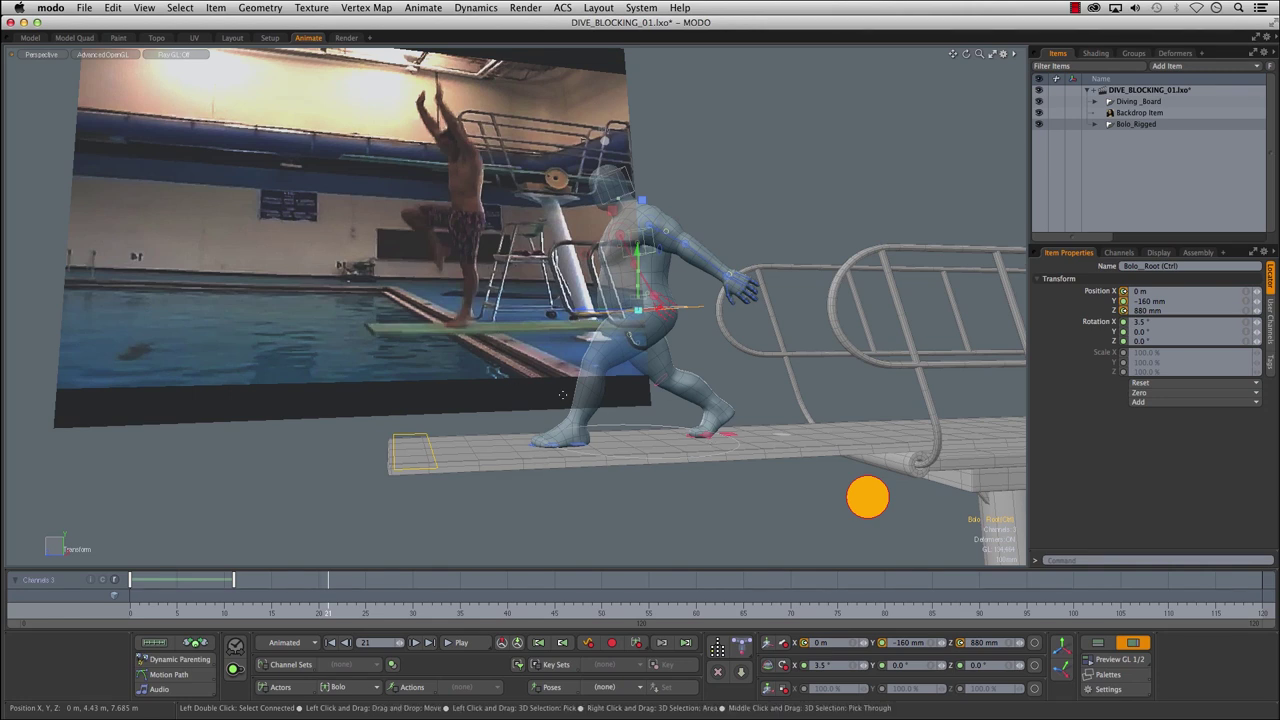
{"action": "mouse_move", "coordinate": [516, 276]}
{"action": "left_mouse_down", "text": "alt+shift"}
{"action": "mouse_move", "coordinate": [552, 376]}
{"action": "mouse_move", "coordinate": [598, 417]}
{"action": "mouse_move", "coordinate": [650, 405]}
{"action": "mouse_move", "coordinate": [578, 396]}
{"action": "mouse_move", "coordinate": [505, 268]}
{"action": "left_mouse_up", "text": "alt+shift"}
{"action": "left_click_drag", "start_coordinate": [505, 268], "coordinate": [560, 275], "text": "ctrl+alt"}
{"action": "left_click", "coordinate": [490, 459]}
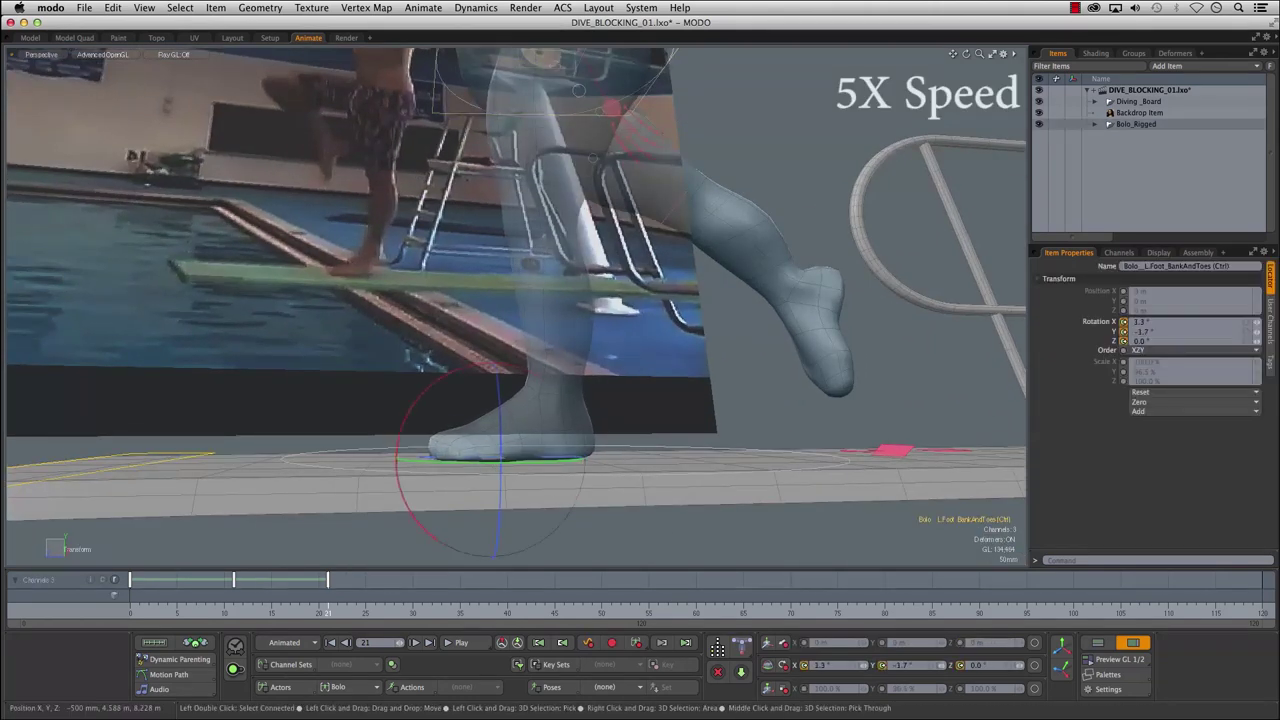
{"action": "left_click_drag", "start_coordinate": [520, 410], "coordinate": [545, 440], "text": "alt"}
{"action": "left_click_drag", "start_coordinate": [452, 470], "coordinate": [450, 488]}
{"action": "left_click_drag", "start_coordinate": [560, 380], "coordinate": [600, 440], "text": "alt+shift"}
{"action": "left_click_drag", "start_coordinate": [690, 400], "coordinate": [600, 385], "text": "ctrl+alt"}
- Adjust the torso controls at frame 21 to match the diver's upright stretch in the backdrop
{"action": "left_click", "coordinate": [666, 346]}
{"action": "left_click_drag", "start_coordinate": [666, 350], "coordinate": [688, 357], "text": "alt"}
{"action": "mouse_move", "coordinate": [613, 339]}
{"action": "left_mouse_down"}
{"action": "mouse_move", "coordinate": [592, 317]}
{"action": "mouse_move", "coordinate": [610, 330]}
{"action": "mouse_move", "coordinate": [600, 345]}
{"action": "mouse_move", "coordinate": [640, 360]}
{"action": "mouse_move", "coordinate": [604, 338]}
{"action": "left_mouse_up"}
{"action": "left_click", "coordinate": [604, 324]}
{"action": "left_click", "coordinate": [650, 236]}
{"action": "left_click_drag", "start_coordinate": [630, 256], "coordinate": [720, 325]}
- Raise both shoulder aim controls at frame 21, with the right one at about Y 124.4 mm and Z -24.9 mm
{"action": "left_click", "coordinate": [704, 303]}
{"action": "left_click_drag", "start_coordinate": [694, 300], "coordinate": [694, 292]}
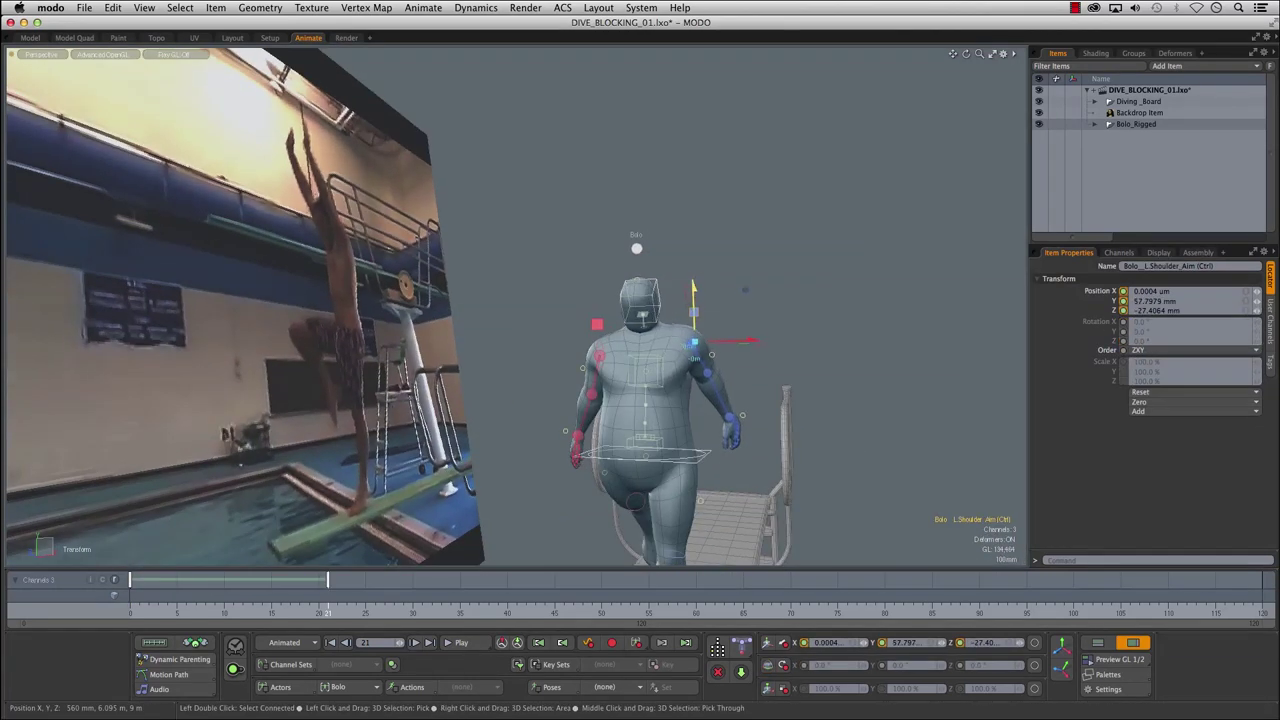
{"action": "left_click", "coordinate": [601, 304]}
{"action": "key", "text": "w"}
{"action": "left_click_drag", "start_coordinate": [598, 304], "coordinate": [546, 273]}
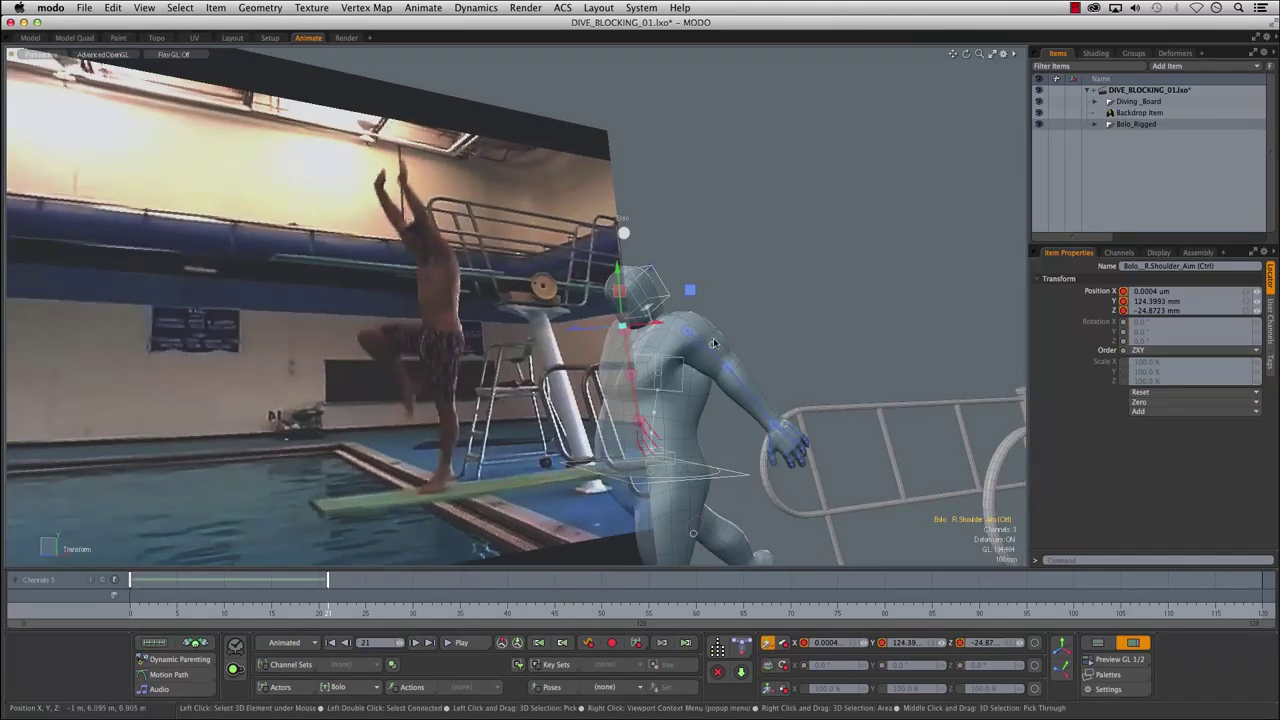
- Raise the left arm overhead at frame 21, rotating the upper arm to 161.3° X, 48.9° Y and 47.0° Z
{"action": "left_click", "coordinate": [713, 345]}
{"action": "left_click_drag", "start_coordinate": [625, 331], "coordinate": [748, 351]}
{"action": "left_click_drag", "start_coordinate": [680, 291], "coordinate": [755, 308], "text": "alt"}
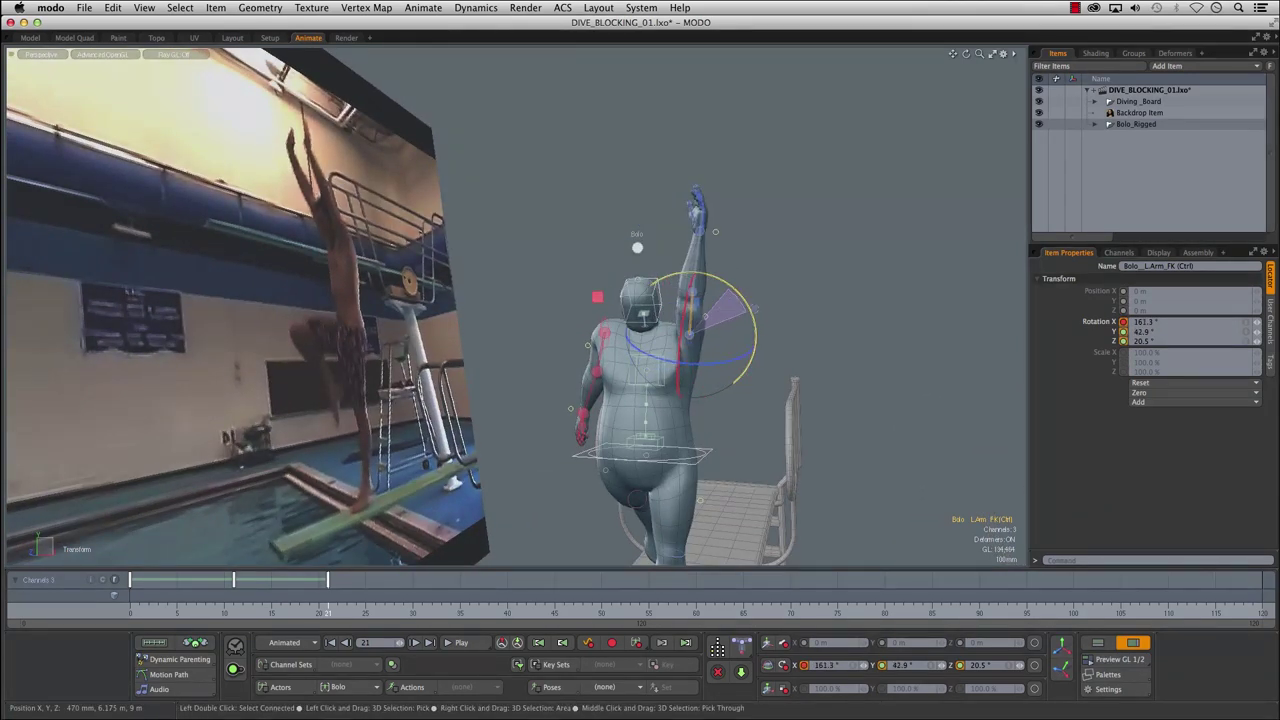
{"action": "left_click_drag", "start_coordinate": [693, 373], "coordinate": [728, 366]}
{"action": "left_click_drag", "start_coordinate": [735, 297], "coordinate": [712, 312]}
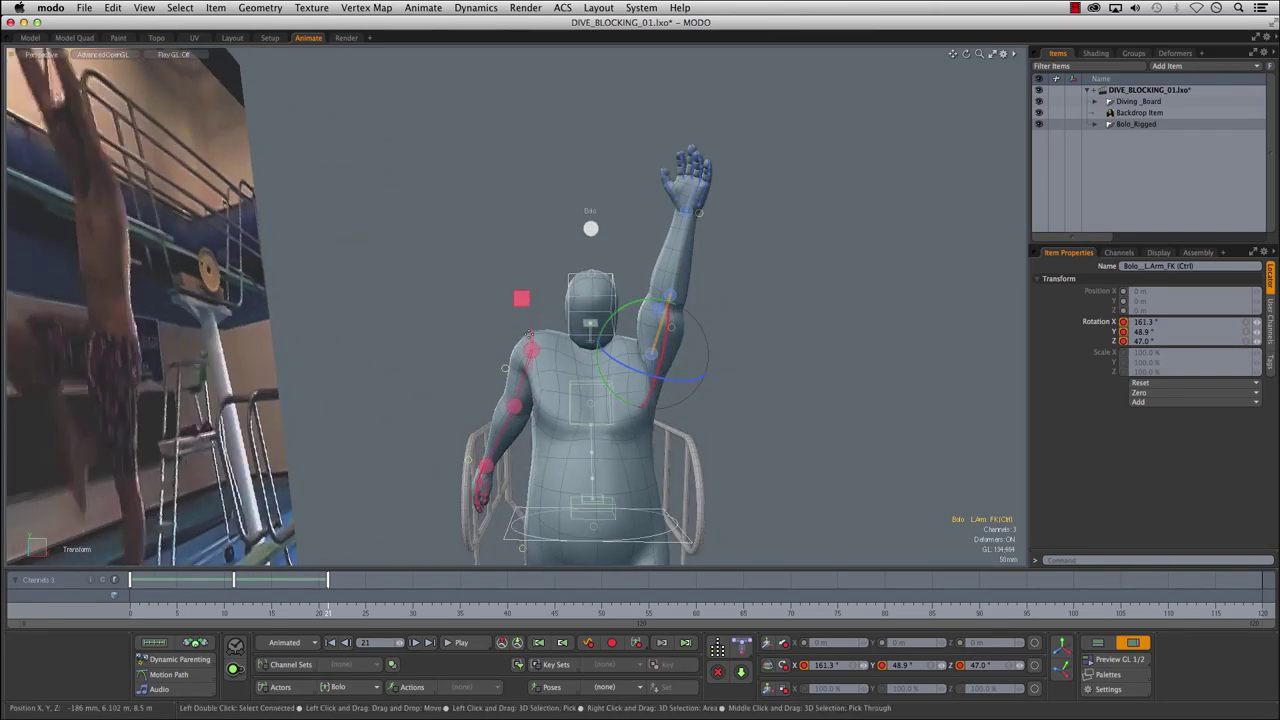
- Raise the character's right arm overhead at frame 21 so it mirrors the lifted left arm
{"action": "left_click", "coordinate": [554, 375]}
{"action": "mouse_move", "coordinate": [547, 302]}
{"action": "left_mouse_down"}
{"action": "mouse_move", "coordinate": [576, 360]}
{"action": "mouse_move", "coordinate": [554, 404]}
{"action": "mouse_move", "coordinate": [527, 359]}
{"action": "mouse_move", "coordinate": [572, 300]}
{"action": "left_mouse_up"}
{"action": "key", "text": "super+z"}
{"action": "left_click_drag", "start_coordinate": [631, 355], "coordinate": [585, 396]}
{"action": "left_click", "coordinate": [553, 284]}
{"action": "left_click_drag", "start_coordinate": [514, 295], "coordinate": [640, 330]}
{"action": "left_click", "coordinate": [528, 206]}
{"action": "left_click", "coordinate": [540, 340]}
{"action": "scroll", "coordinate": [648, 337], "scroll_direction": "up", "scroll_amount": 5}
- Pose the raised forearms and hands at frame 21, rotating the left hand to -13.0° X, -18.5° Y and 32.4° Z
{"action": "left_click", "coordinate": [648, 337]}
{"action": "left_click_drag", "start_coordinate": [640, 385], "coordinate": [655, 416], "text": "alt"}
{"action": "left_click", "coordinate": [684, 290]}
{"action": "left_click_drag", "start_coordinate": [718, 325], "coordinate": [716, 305]}
{"action": "left_click", "coordinate": [402, 270]}
{"action": "left_click_drag", "start_coordinate": [392, 294], "coordinate": [390, 300]}
{"action": "left_click_drag", "start_coordinate": [440, 300], "coordinate": [480, 250], "text": "alt"}
{"action": "left_click", "coordinate": [503, 280]}
{"action": "left_click", "coordinate": [829, 266]}
{"action": "left_click_drag", "start_coordinate": [780, 284], "coordinate": [815, 315]}
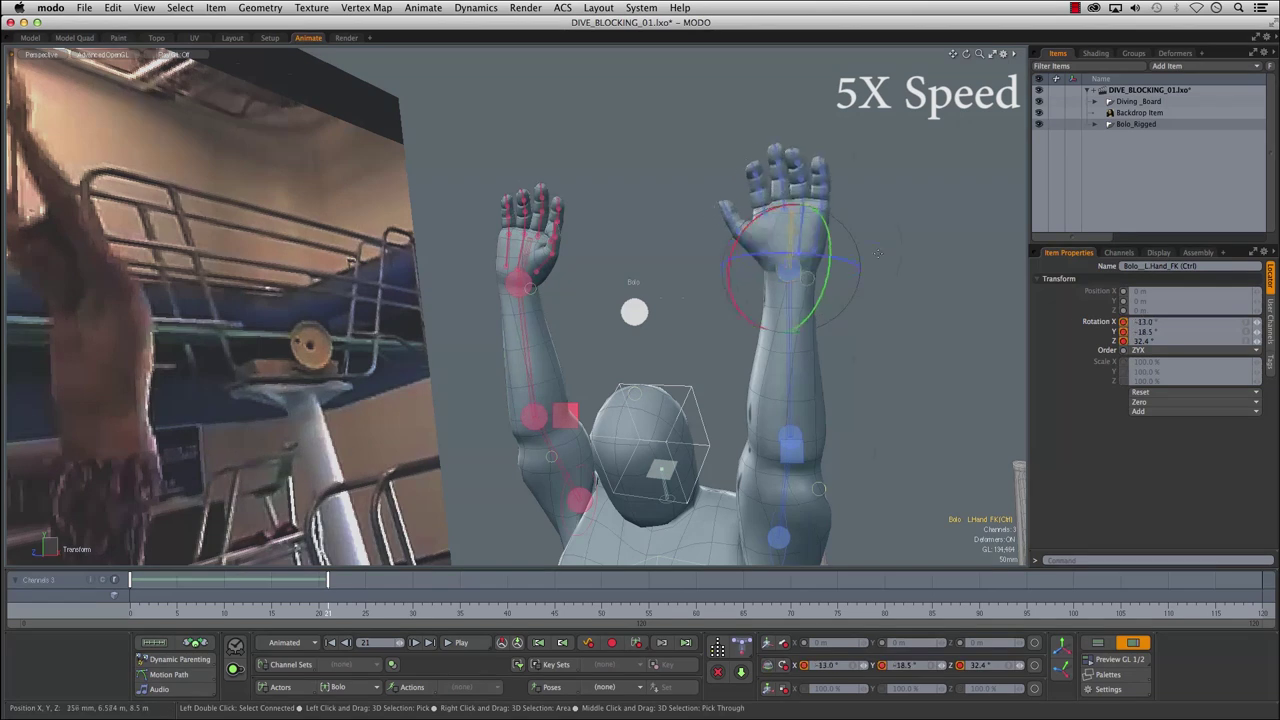
- Adjust the lower-body controls at frame 21 to match the diver's raised-knee pose in the backdrop
{"action": "scroll", "coordinate": [700, 320], "scroll_direction": "down", "scroll_amount": 8}
{"action": "left_click_drag", "start_coordinate": [700, 320], "coordinate": [600, 330], "text": "alt"}
{"action": "left_click", "coordinate": [898, 517]}
{"action": "left_click_drag", "start_coordinate": [840, 521], "coordinate": [595, 531]}
{"action": "left_click_drag", "start_coordinate": [657, 482], "coordinate": [657, 400]}
{"action": "left_click_drag", "start_coordinate": [657, 400], "coordinate": [420, 400], "text": "alt"}
{"action": "left_click", "coordinate": [430, 530]}
{"action": "left_click_drag", "start_coordinate": [508, 485], "coordinate": [450, 430]}
{"action": "left_click_drag", "start_coordinate": [450, 430], "coordinate": [524, 341], "text": "alt"}
{"action": "mouse_move", "coordinate": [410, 350]}
{"action": "left_mouse_down", "text": "alt"}
{"action": "mouse_move", "coordinate": [375, 350]}
{"action": "mouse_move", "coordinate": [530, 391]}
{"action": "mouse_move", "coordinate": [391, 363]}
{"action": "left_mouse_up", "text": "alt"}
{"action": "left_click", "coordinate": [479, 301]}
- Check the frame 21 pose from several angles and set the selected control's X rotation to 0°
{"action": "left_click_drag", "start_coordinate": [600, 360], "coordinate": [720, 362], "text": "alt"}
{"action": "left_click", "coordinate": [899, 333]}
{"action": "left_click_drag", "start_coordinate": [640, 360], "coordinate": [430, 400], "text": "alt"}
{"action": "left_click", "coordinate": [899, 333]}
{"action": "left_click", "coordinate": [500, 293]}
{"action": "left_click", "coordinate": [620, 445]}
{"action": "left_click_drag", "start_coordinate": [623, 489], "coordinate": [650, 489], "text": "alt"}
{"action": "left_click", "coordinate": [562, 436]}
{"action": "double_click", "coordinate": [1154, 322]}
{"action": "type", "text": "0"}
{"action": "key", "text": "Return"}
- Fine-tune the rotation and position of the remaining rig controls to finish the pose
{"action": "left_click", "coordinate": [612, 430]}
{"action": "left_click_drag", "start_coordinate": [565, 418], "coordinate": [680, 445]}
{"action": "key", "text": "w"}
{"action": "left_click", "coordinate": [880, 400]}
{"action": "scroll", "coordinate": [880, 440], "scroll_direction": "down", "scroll_amount": 5}
{"action": "left_click_drag", "start_coordinate": [963, 540], "coordinate": [857, 497], "text": "alt"}
{"action": "scroll", "coordinate": [690, 440], "scroll_direction": "up", "scroll_amount": 5}
{"action": "left_click_drag", "start_coordinate": [340, 298], "coordinate": [418, 252]}
{"action": "scroll", "coordinate": [428, 255], "scroll_direction": "up", "scroll_amount": 3}
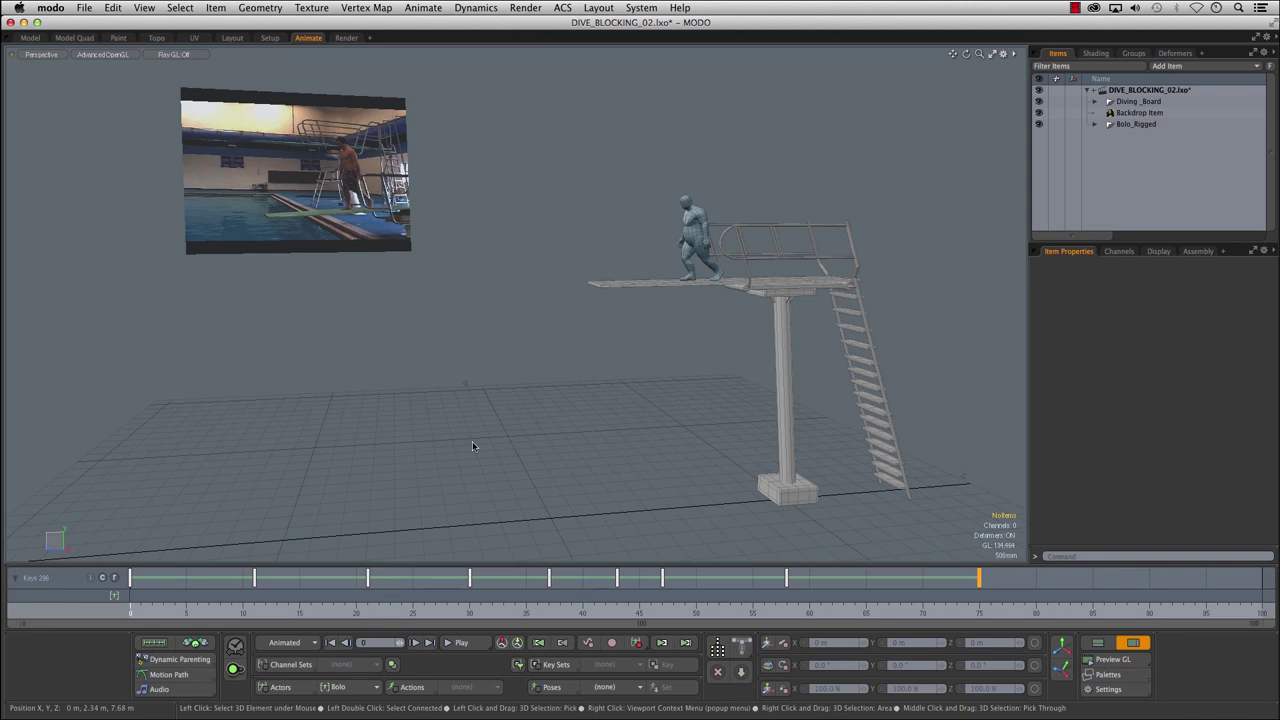
- Generate a GL preview of the blocked dive, then play and scrub through the movie in QuickTime Player
{"action": "left_click", "coordinate": [1120, 660]}
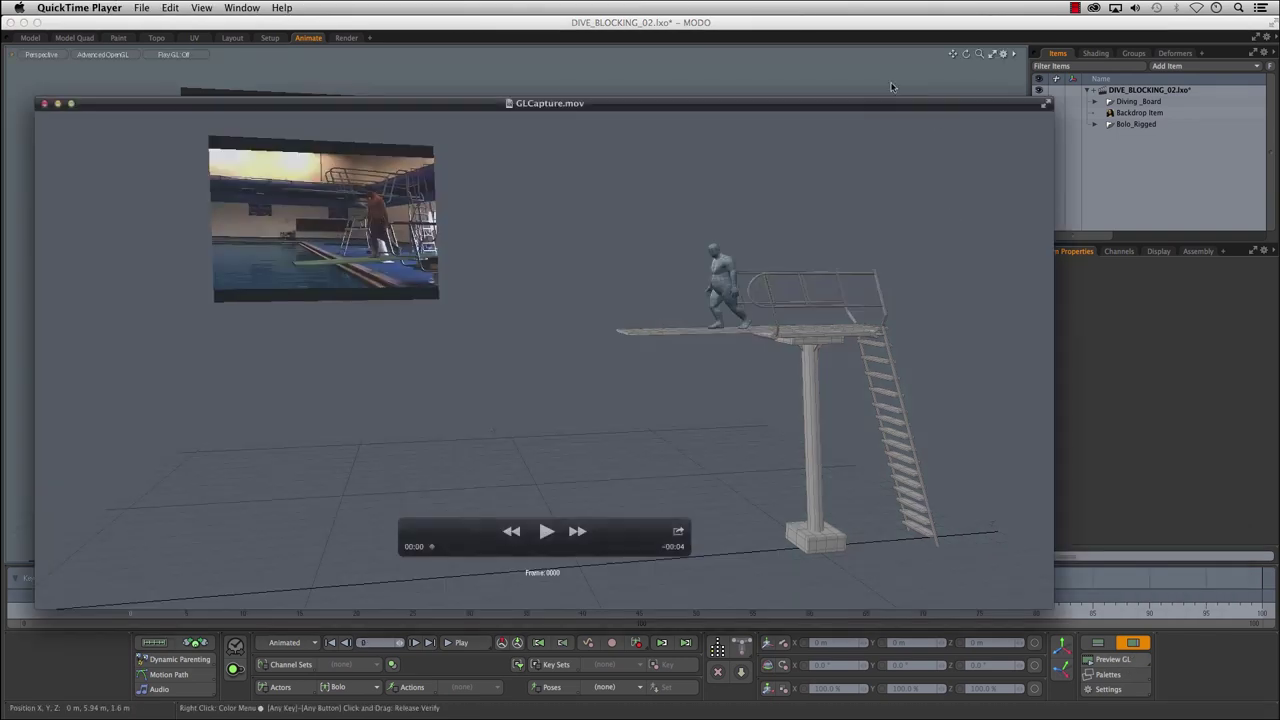
{"action": "left_click_drag", "start_coordinate": [887, 105], "coordinate": [941, 83]}
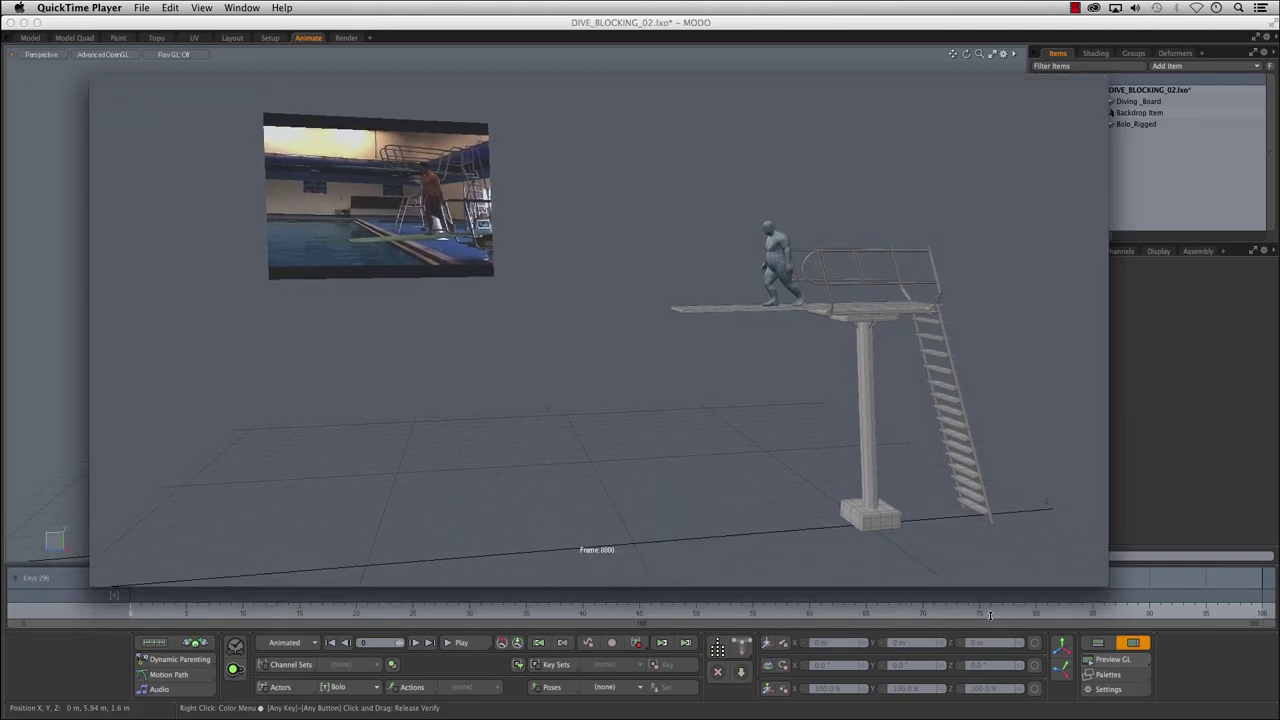
{"action": "left_click", "coordinate": [809, 566]}
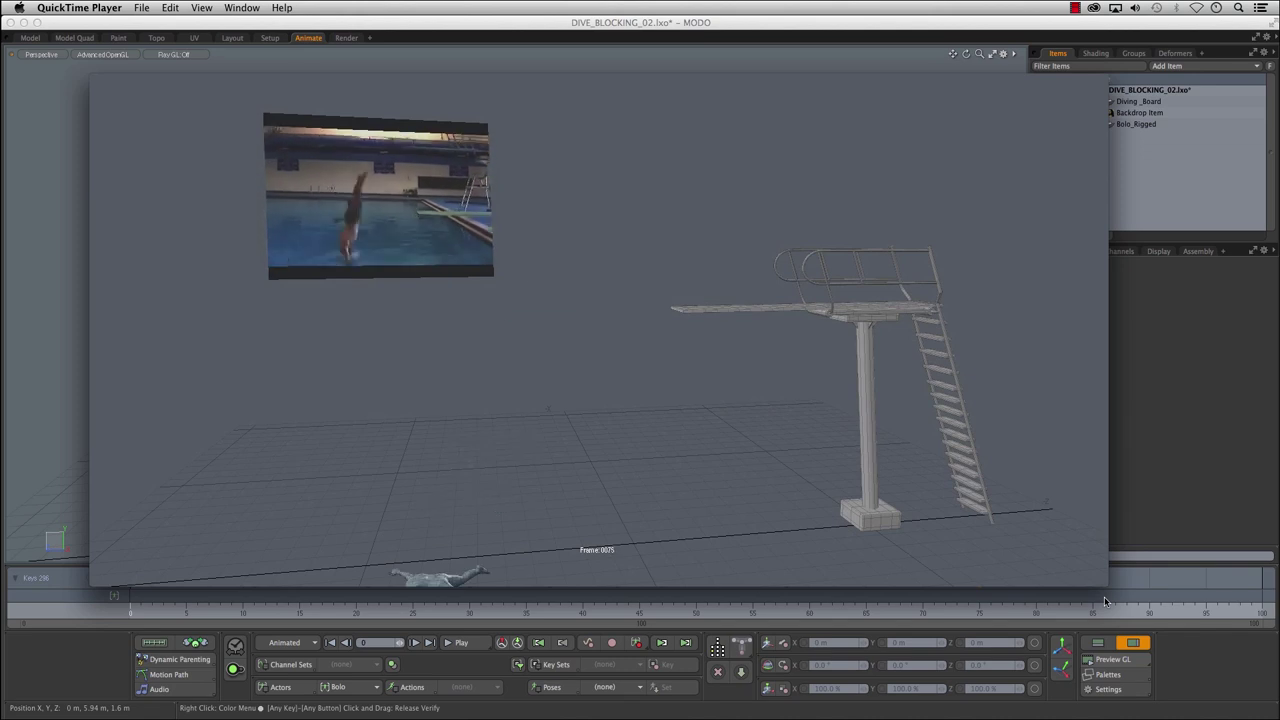
{"action": "left_click", "coordinate": [813, 568]}
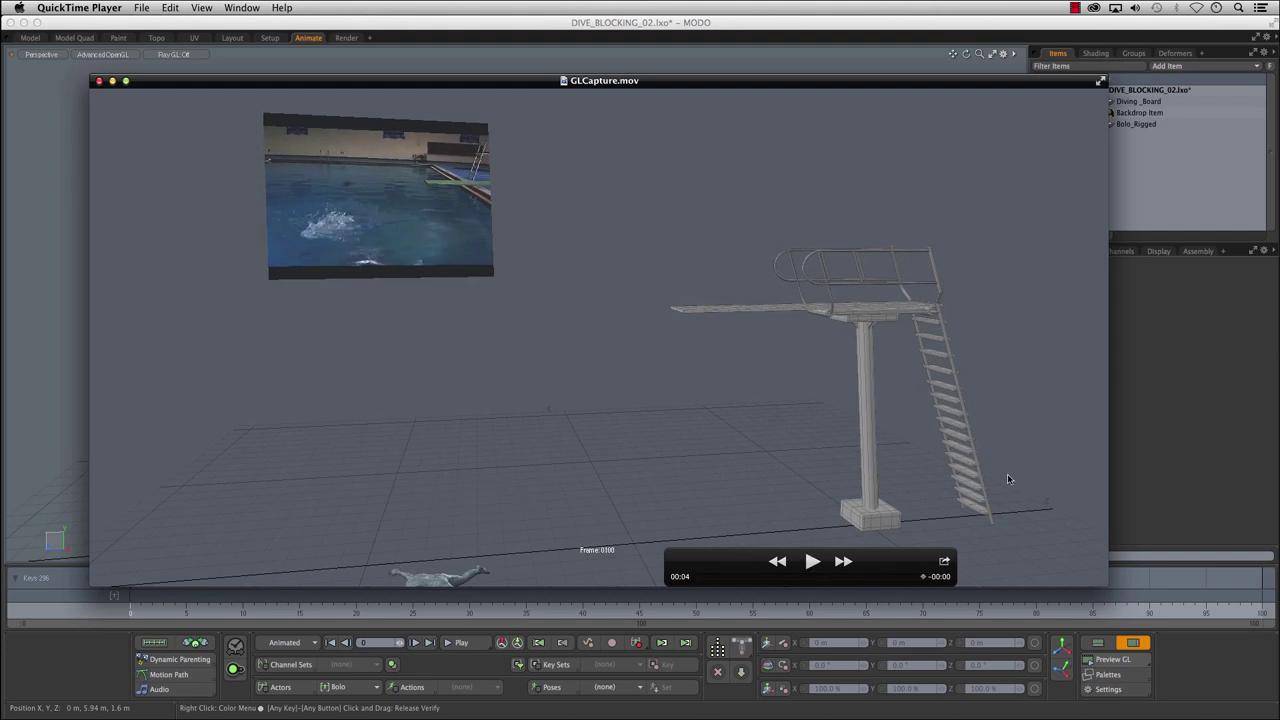
{"action": "left_click_drag", "start_coordinate": [751, 578], "coordinate": [700, 581]}
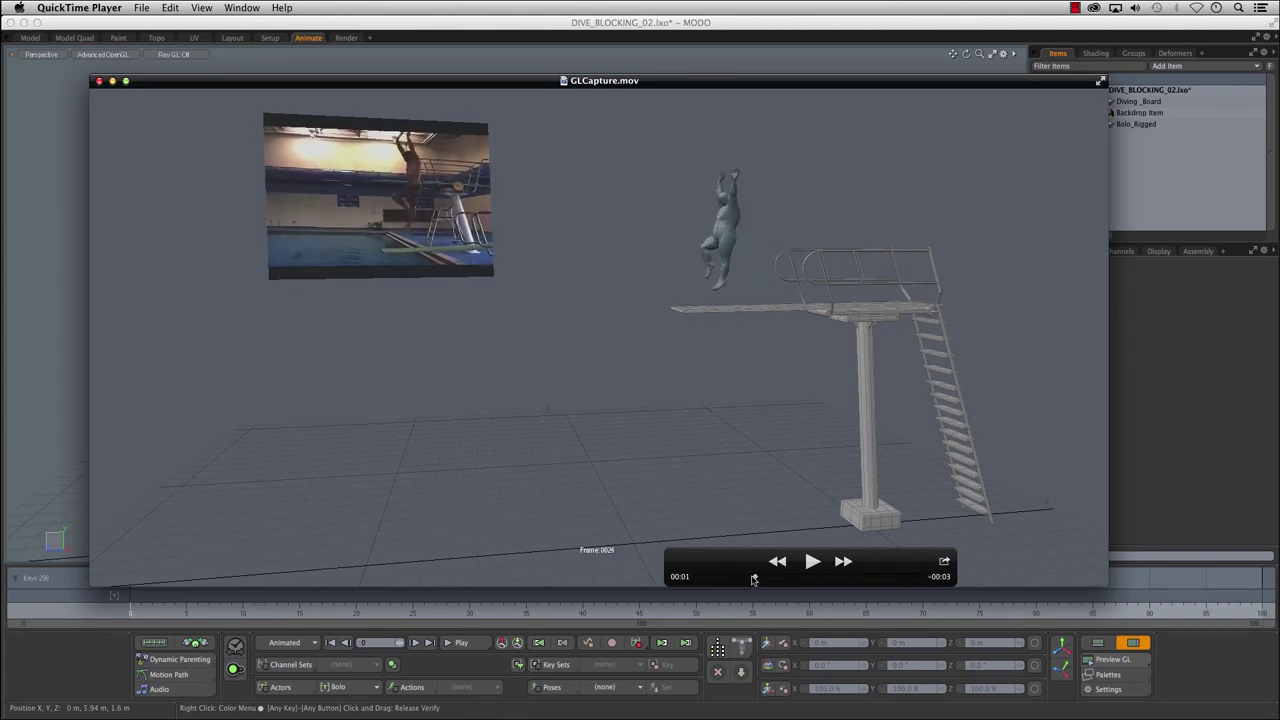
{"action": "left_click_drag", "start_coordinate": [798, 577], "coordinate": [840, 577]}
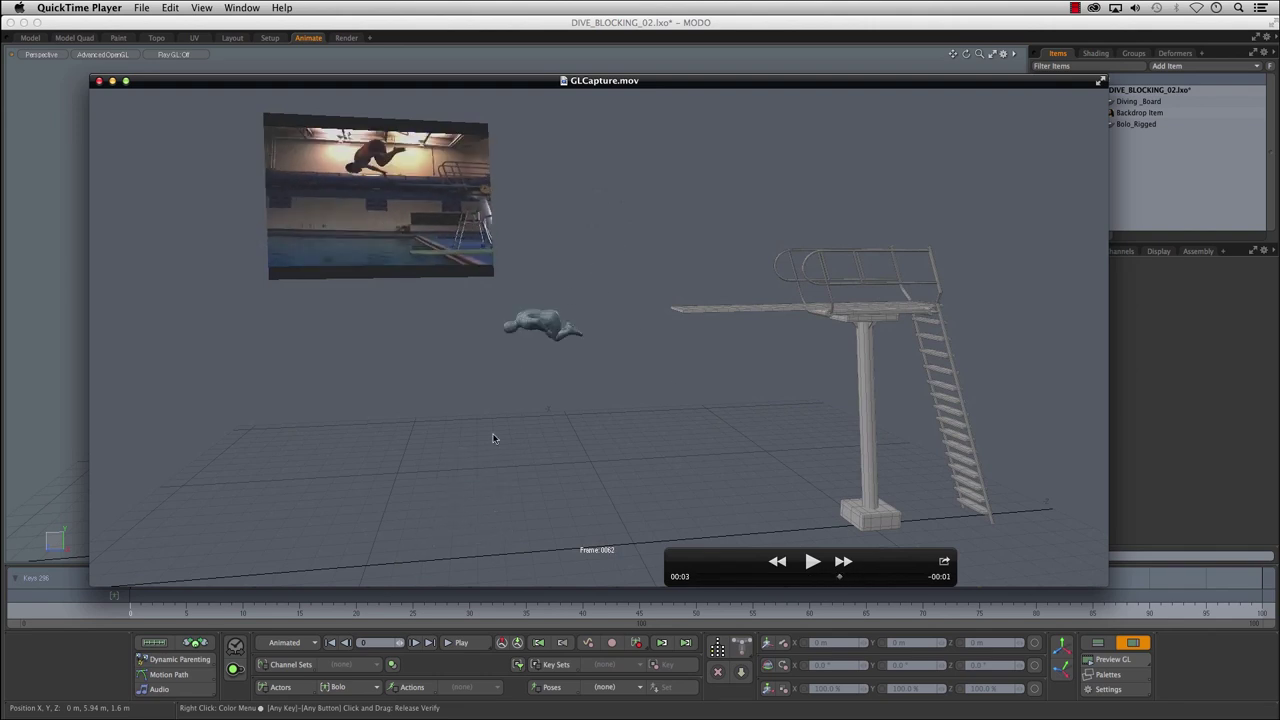
{"action": "left_click_drag", "start_coordinate": [726, 582], "coordinate": [671, 585]}
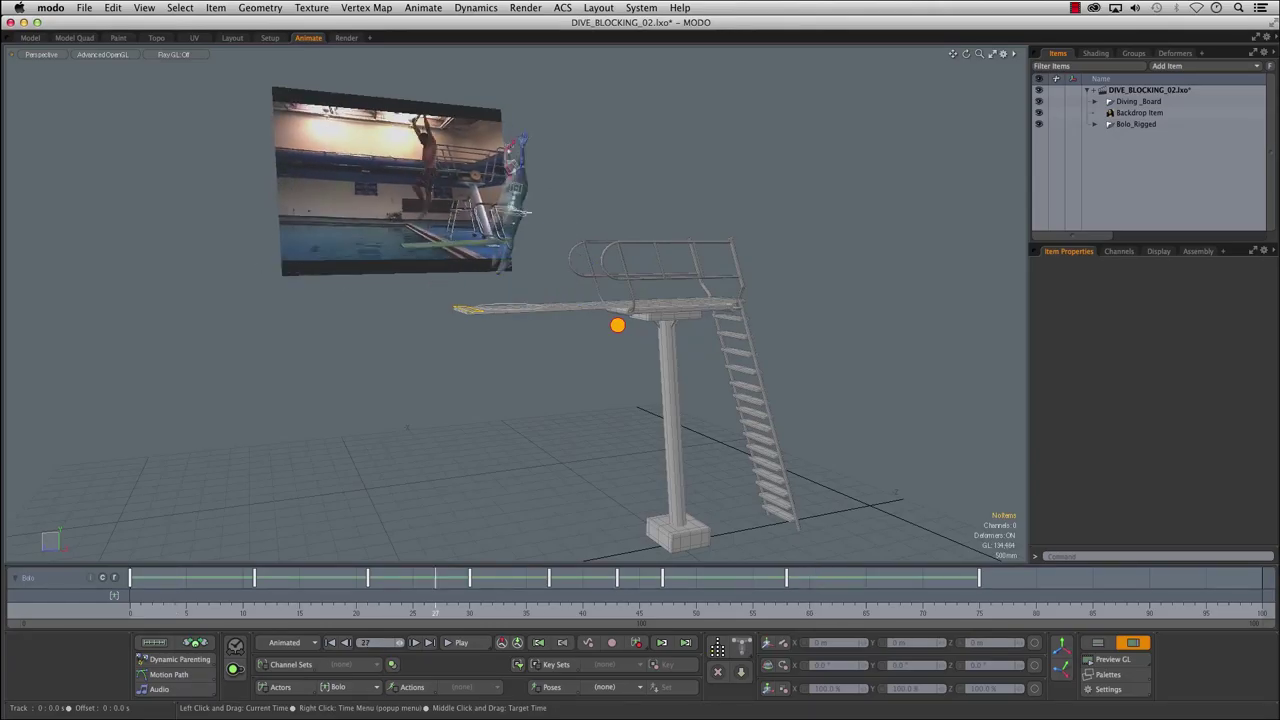
- Scrub through the blocked poses against the reference footage, then delete the backdrop item from the scene
{"action": "left_click_drag", "start_coordinate": [503, 600], "coordinate": [153, 600]}
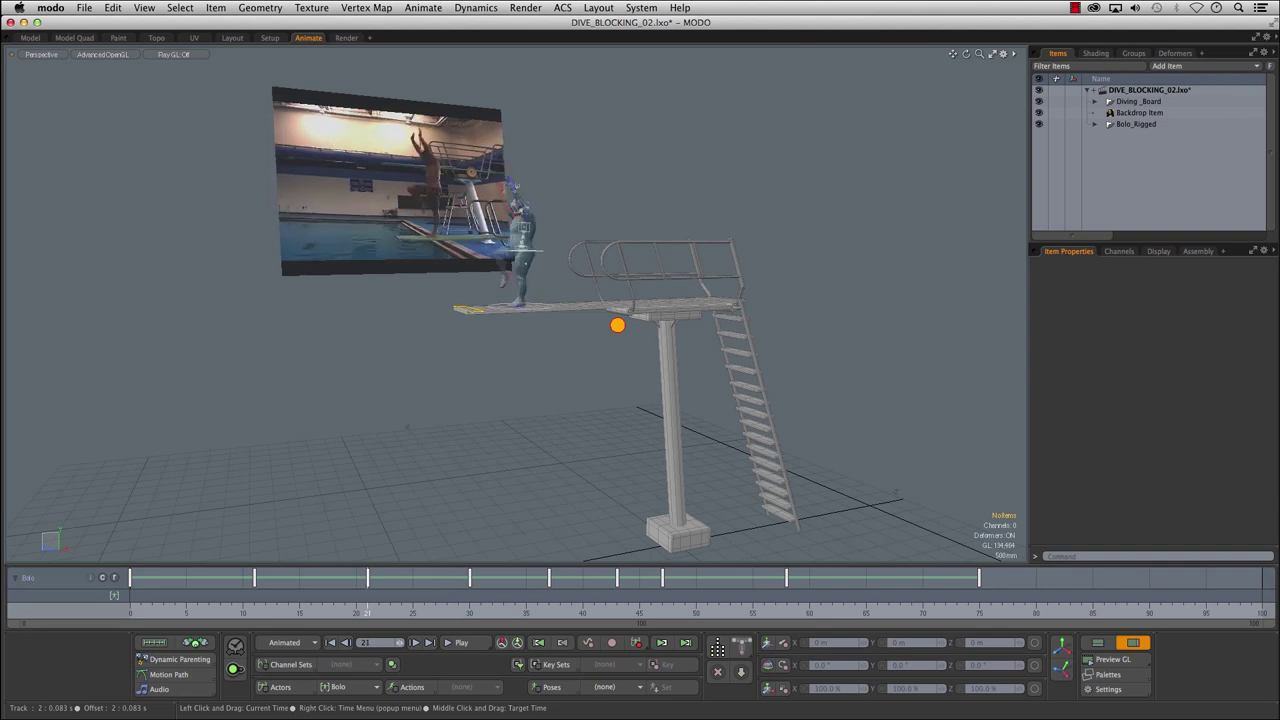
{"action": "left_click_drag", "start_coordinate": [141, 600], "coordinate": [447, 600]}
{"action": "left_click", "coordinate": [131, 601]}
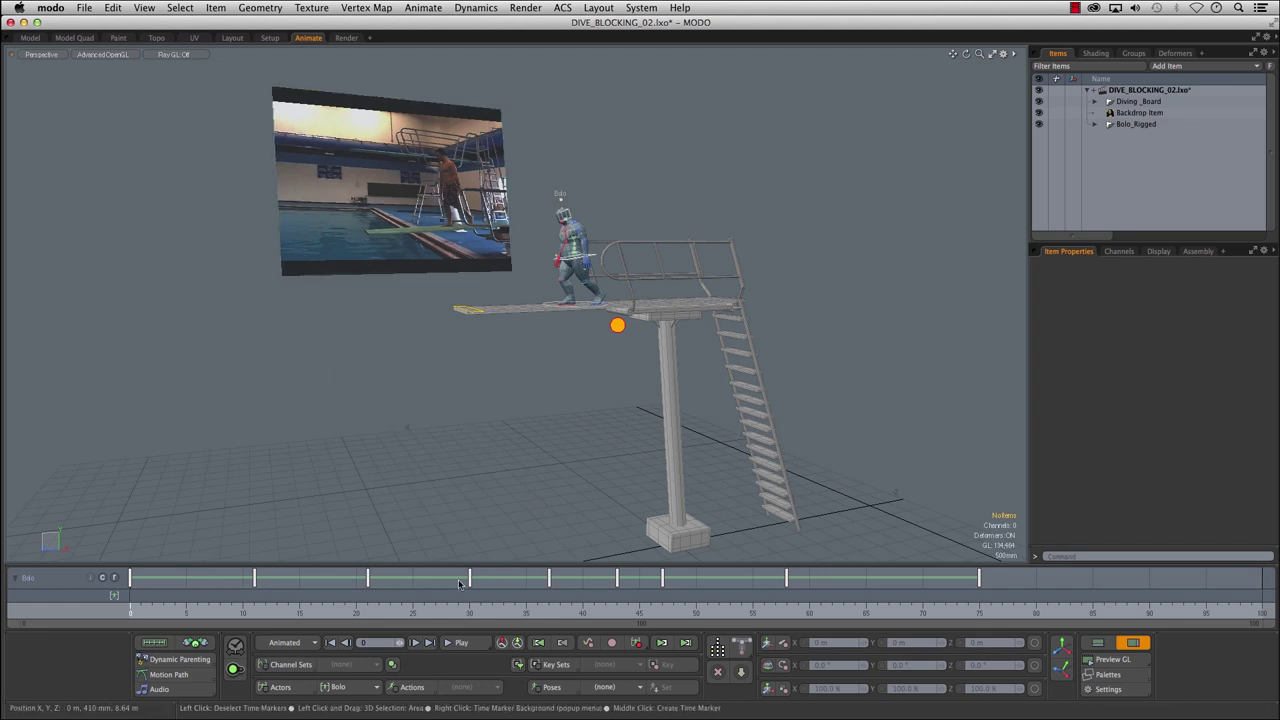
{"action": "left_click_drag", "start_coordinate": [130, 604], "coordinate": [390, 604]}
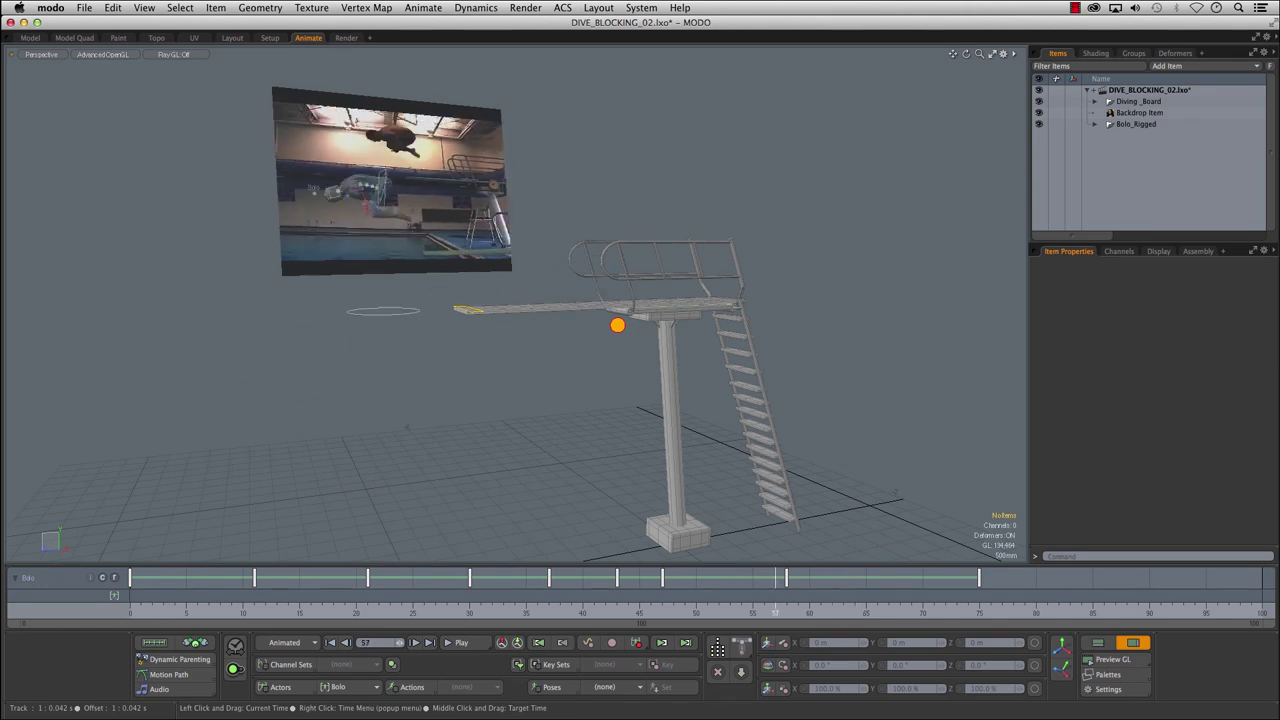
{"action": "left_click", "coordinate": [389, 268]}
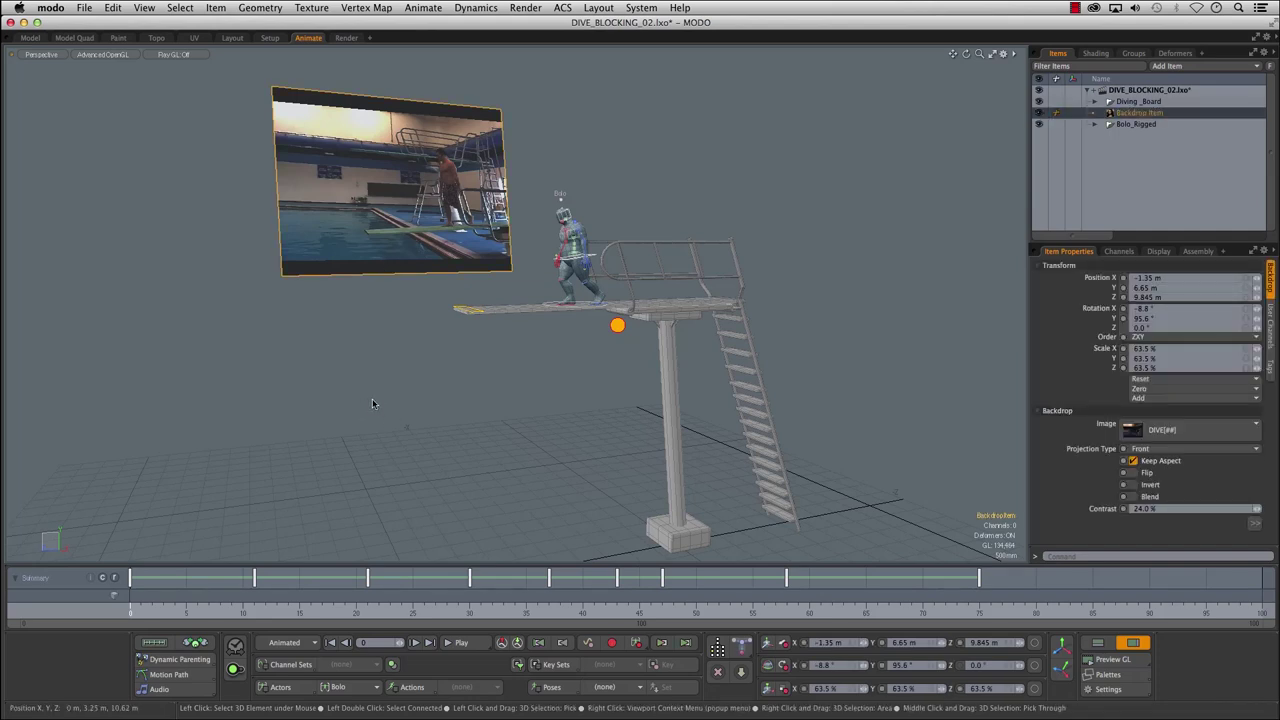
{"action": "key", "text": "Delete"}
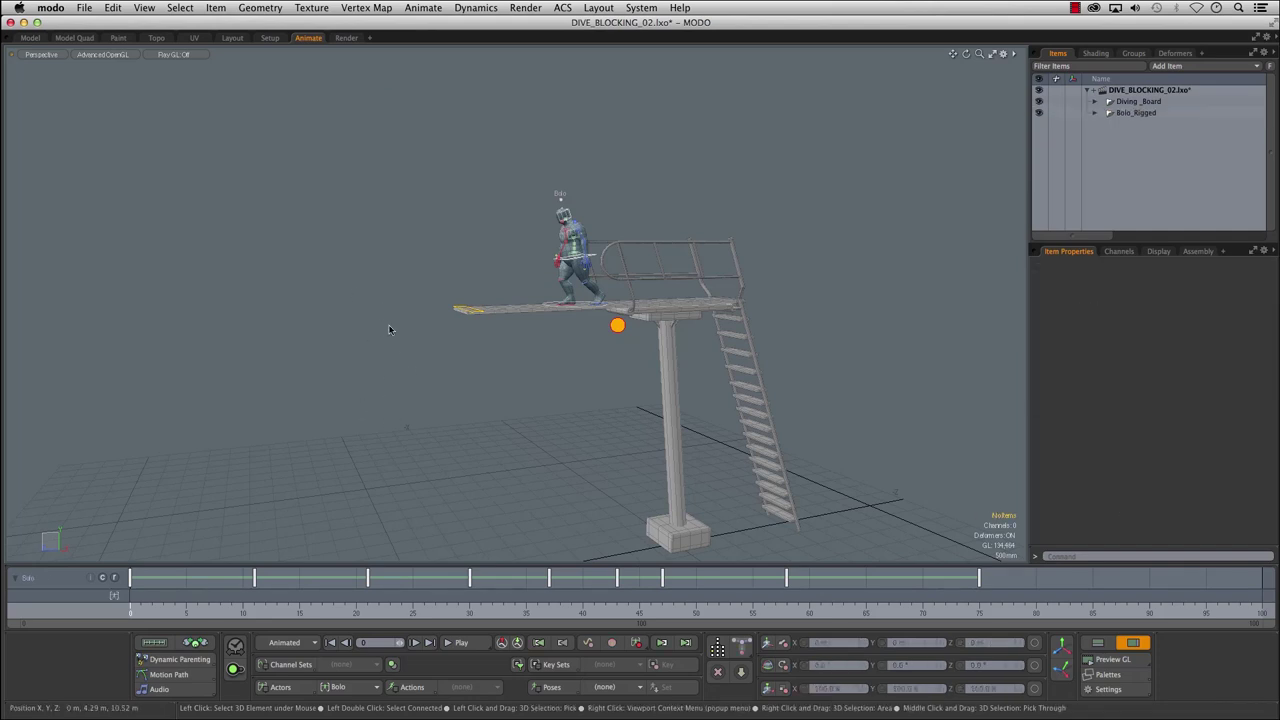
- Step and scrub through frames 0 to 11 from the side to examine the motion between the first two key poses
{"action": "left_click_drag", "start_coordinate": [344, 342], "coordinate": [437, 306], "text": "alt"}
{"action": "middle_click_drag", "start_coordinate": [437, 306], "coordinate": [331, 383], "text": "alt"}
{"action": "right_click_drag", "start_coordinate": [331, 383], "coordinate": [486, 311], "text": "alt"}
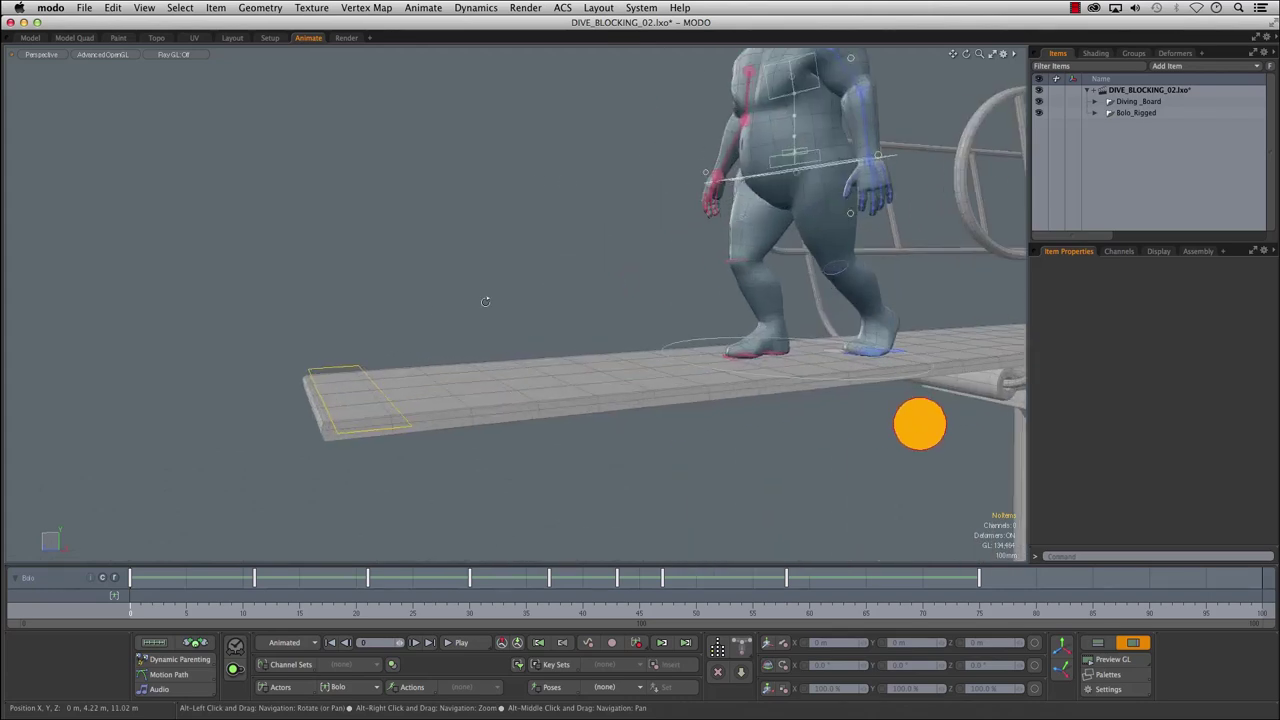
{"action": "middle_click_drag", "start_coordinate": [486, 311], "coordinate": [483, 346], "text": "alt"}
{"action": "left_click_drag", "start_coordinate": [483, 346], "coordinate": [590, 349], "text": "alt"}
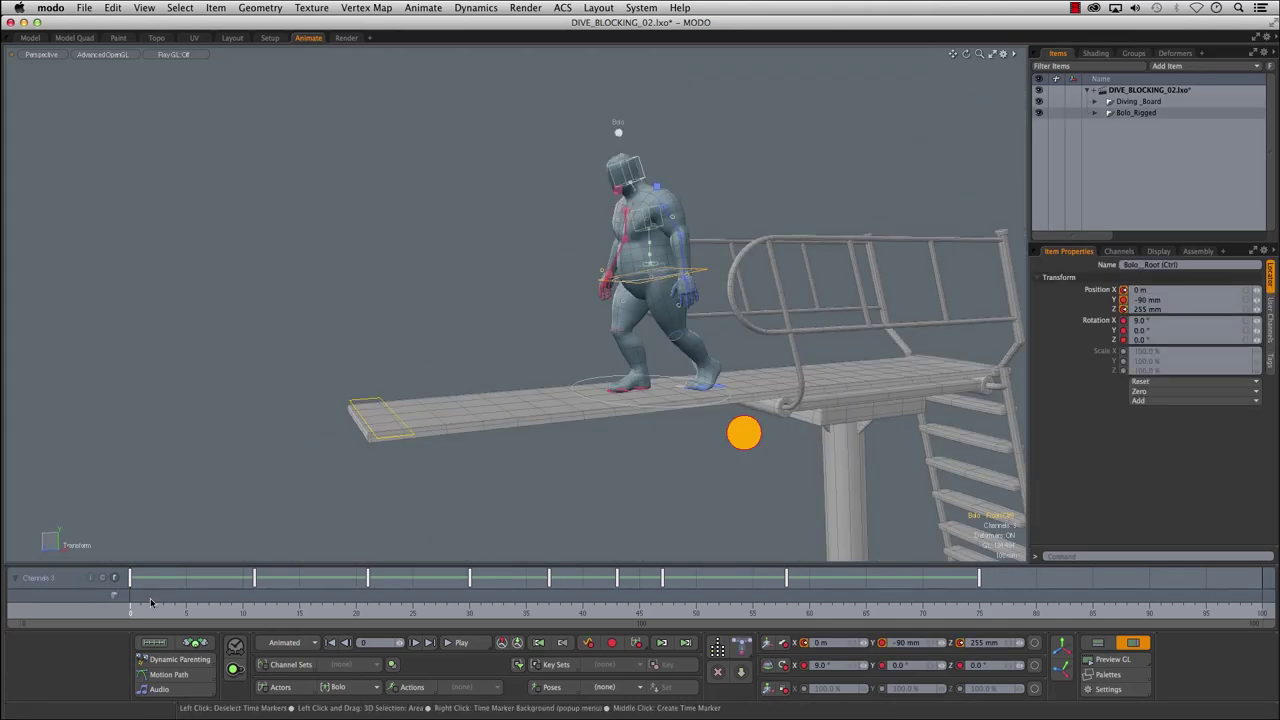
{"action": "key", "text": "Right"}
{"action": "key", "text": "Right"}
{"action": "key", "text": "Right"}
{"action": "key", "text": "Right"}
{"action": "key", "text": "Right"}
{"action": "key", "text": "Right"}
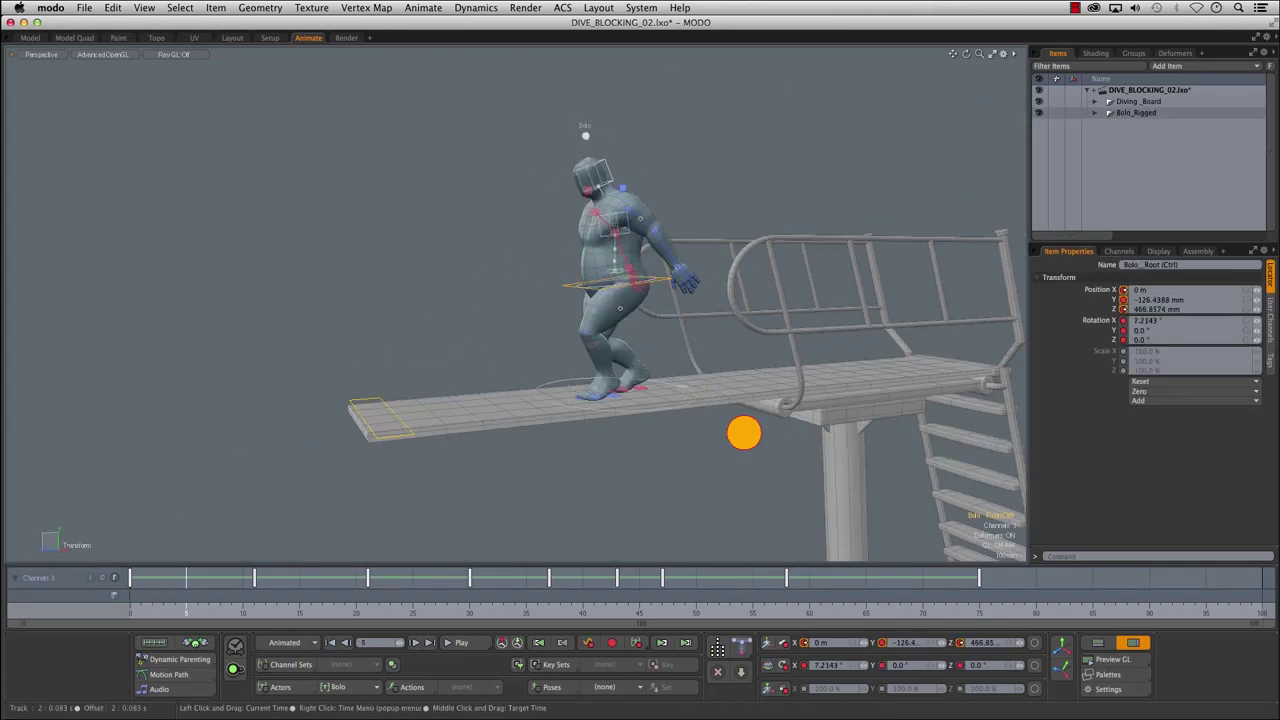
{"action": "key", "text": "Right"}
{"action": "key", "text": "Left"}
{"action": "key", "text": "Left"}
{"action": "left_click_drag", "start_coordinate": [429, 487], "coordinate": [318, 515], "text": "alt"}
{"action": "left_click_drag", "start_coordinate": [142, 598], "coordinate": [253, 600]}
{"action": "left_click", "coordinate": [63, 611]}
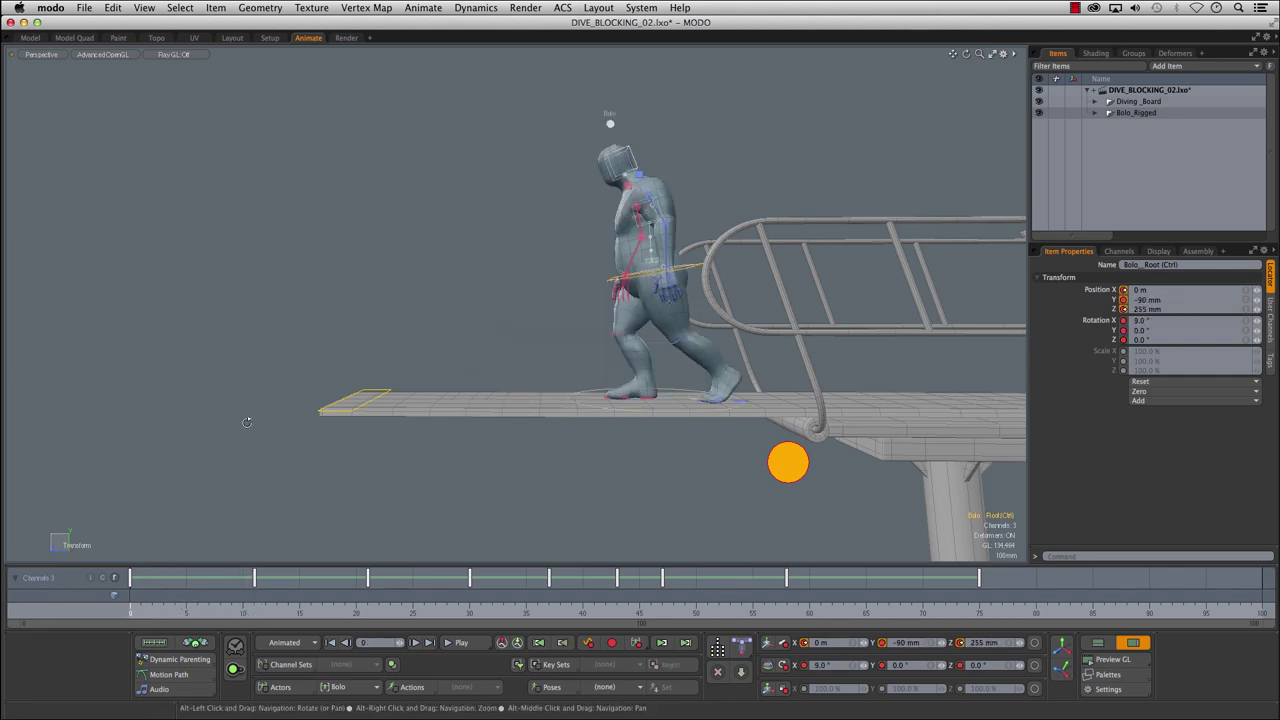
- Go to frame 6 and raise the character's root control to Y -27.2 mm for a passing pose
{"action": "left_click_drag", "start_coordinate": [243, 426], "coordinate": [206, 455], "text": "alt"}
{"action": "left_click_drag", "start_coordinate": [130, 600], "coordinate": [197, 600]}
{"action": "mouse_move", "coordinate": [430, 288]}
{"action": "left_mouse_down", "text": "ctrl+alt"}
{"action": "mouse_move", "coordinate": [509, 269]}
{"action": "mouse_move", "coordinate": [406, 291]}
{"action": "left_mouse_up", "text": "ctrl+alt"}
{"action": "key", "text": "w"}
{"action": "left_click_drag", "start_coordinate": [656, 230], "coordinate": [656, 201]}
{"action": "left_click_drag", "start_coordinate": [711, 428], "coordinate": [602, 393], "text": "alt"}
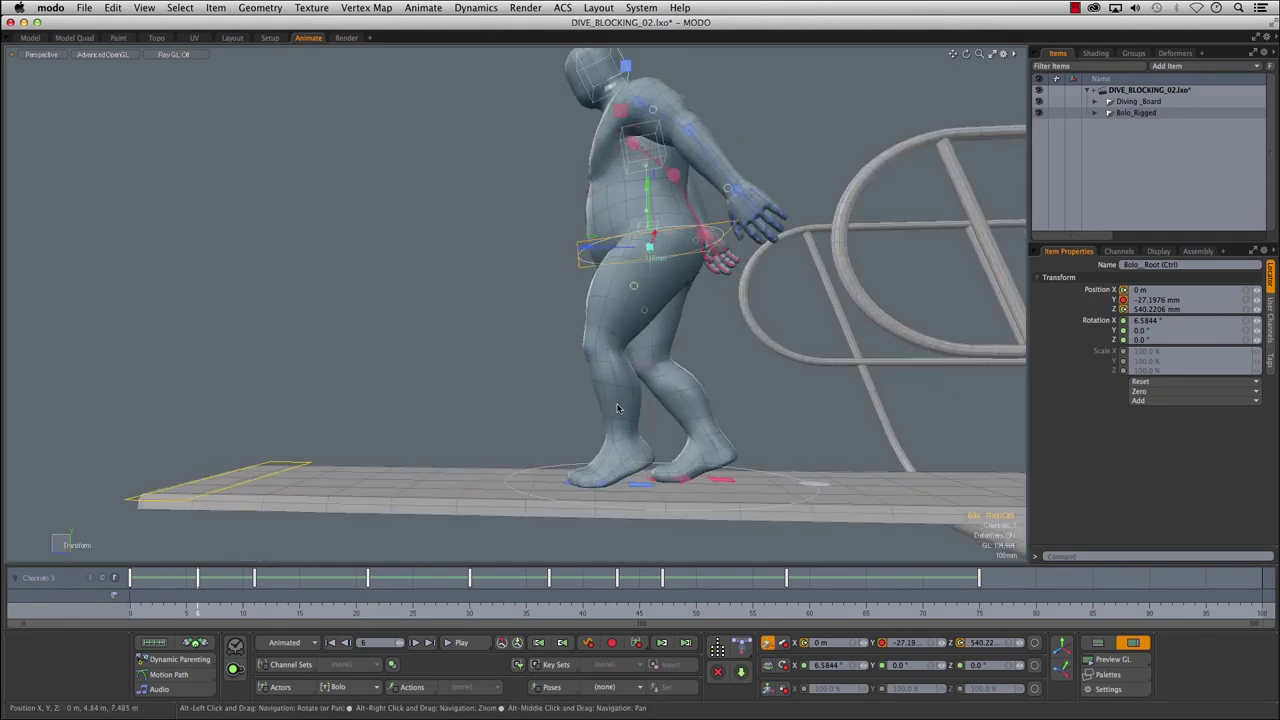
- Flatten the right foot on the board at frame 6 by rotating its bank-and-toes control to about 1.5° X
{"action": "left_click", "coordinate": [718, 436]}
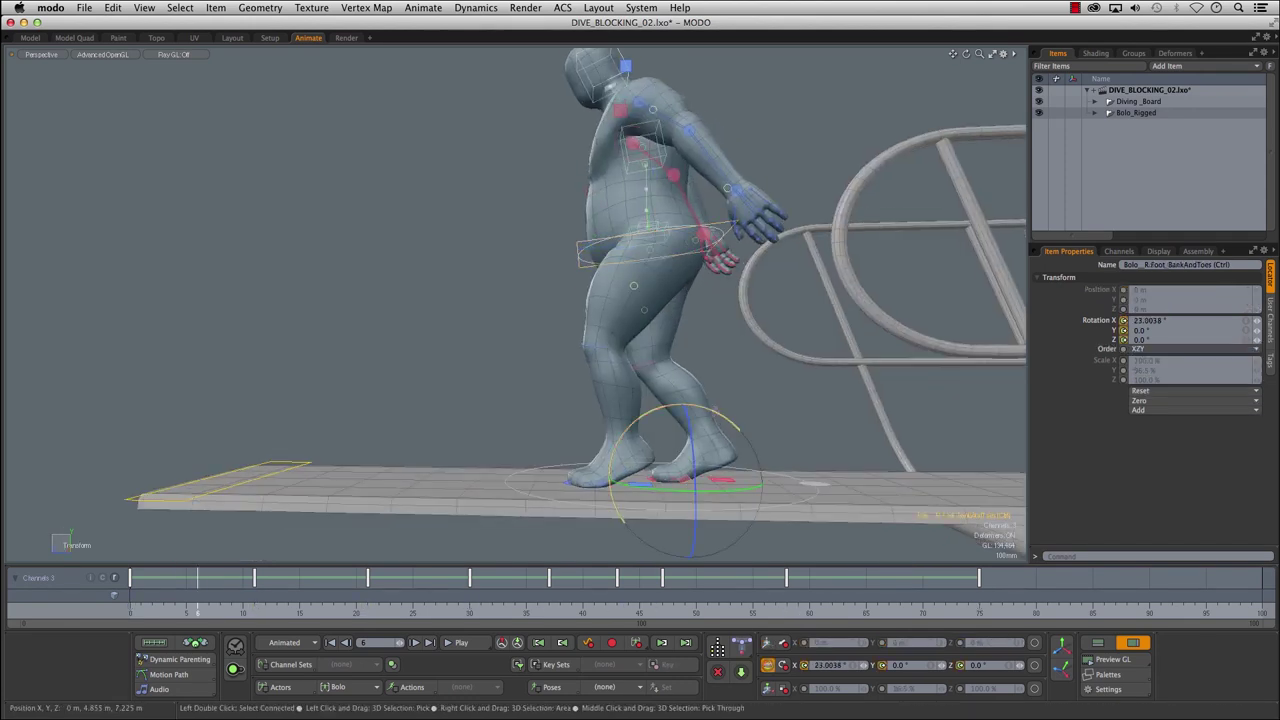
{"action": "left_click_drag", "start_coordinate": [713, 414], "coordinate": [716, 432]}
{"action": "key", "text": "space"}
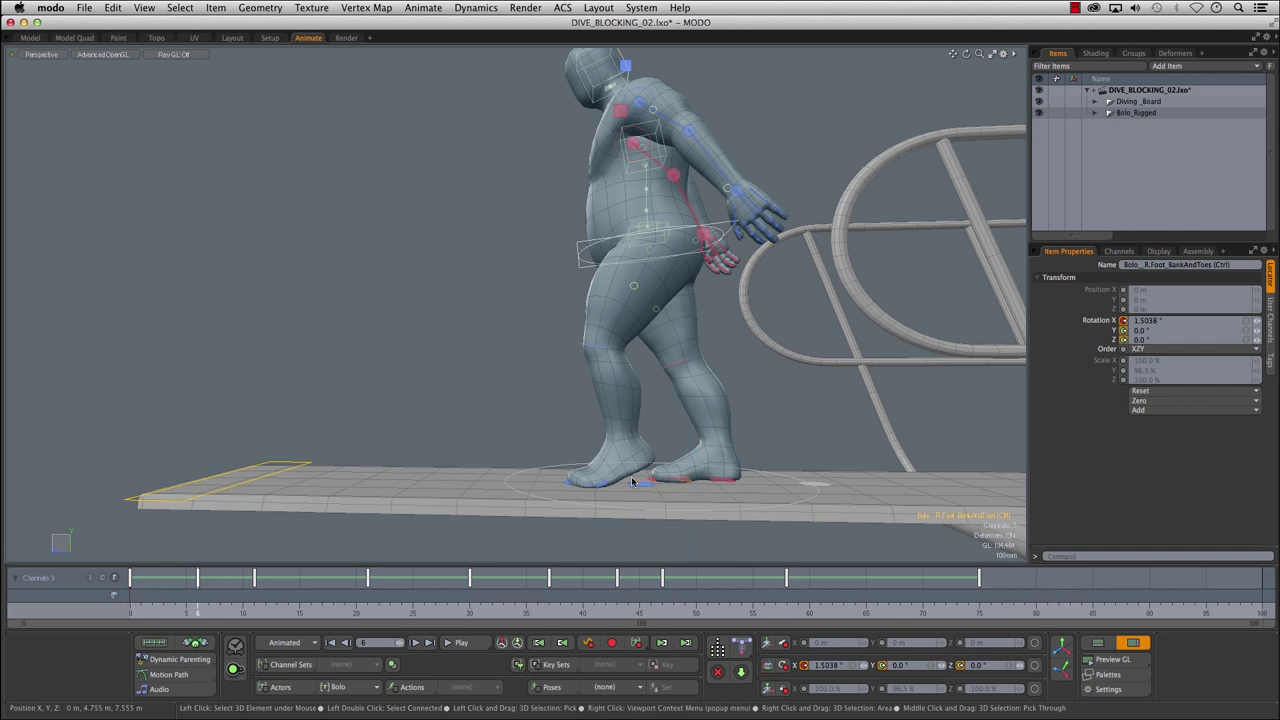
- Lift the left heel control at frame 6 to Y 110 mm and Z 585.7 mm, and adjust the foot's rotation
{"action": "left_click", "coordinate": [642, 489]}
{"action": "left_click", "coordinate": [643, 488]}
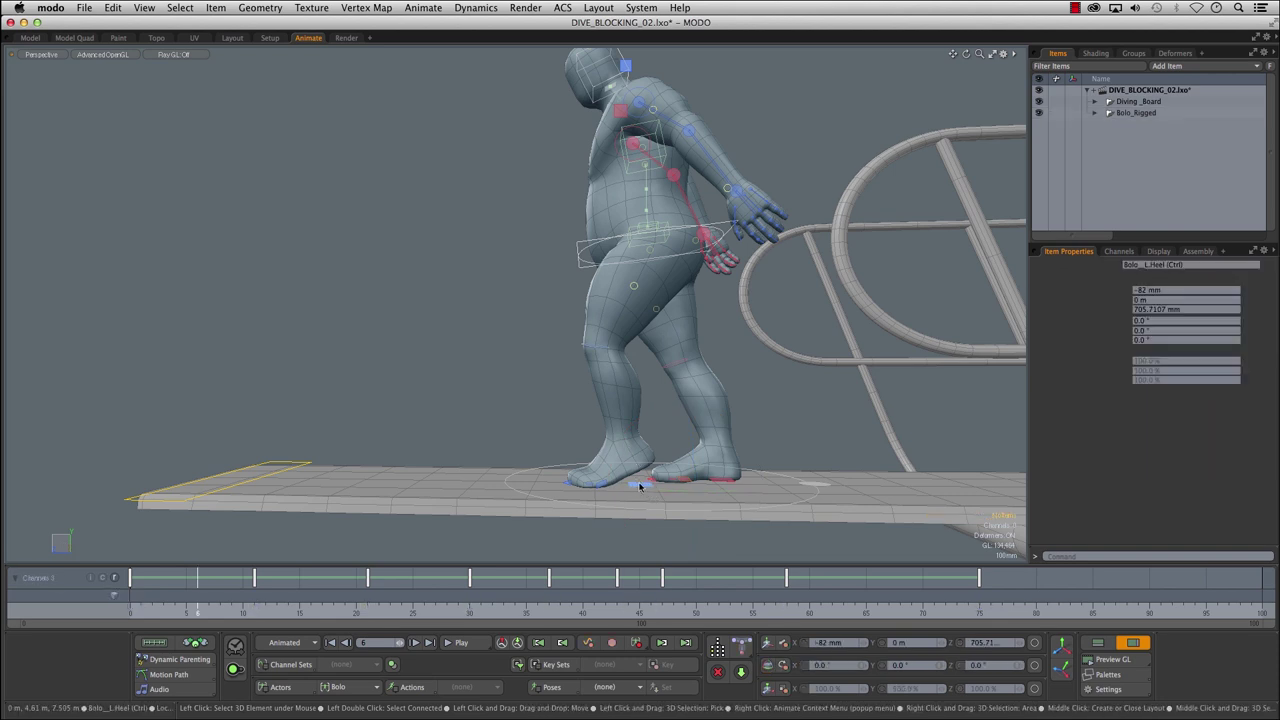
{"action": "left_click_drag", "start_coordinate": [645, 487], "coordinate": [641, 457]}
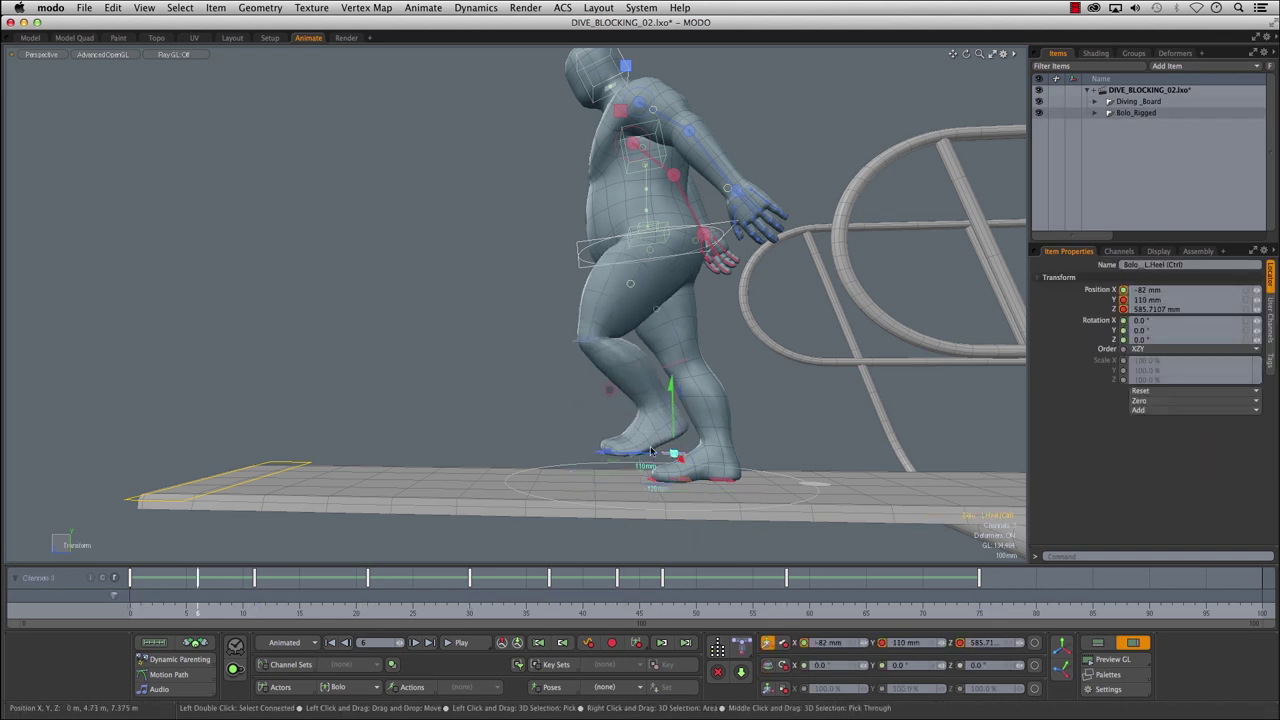
{"action": "key", "text": "e"}
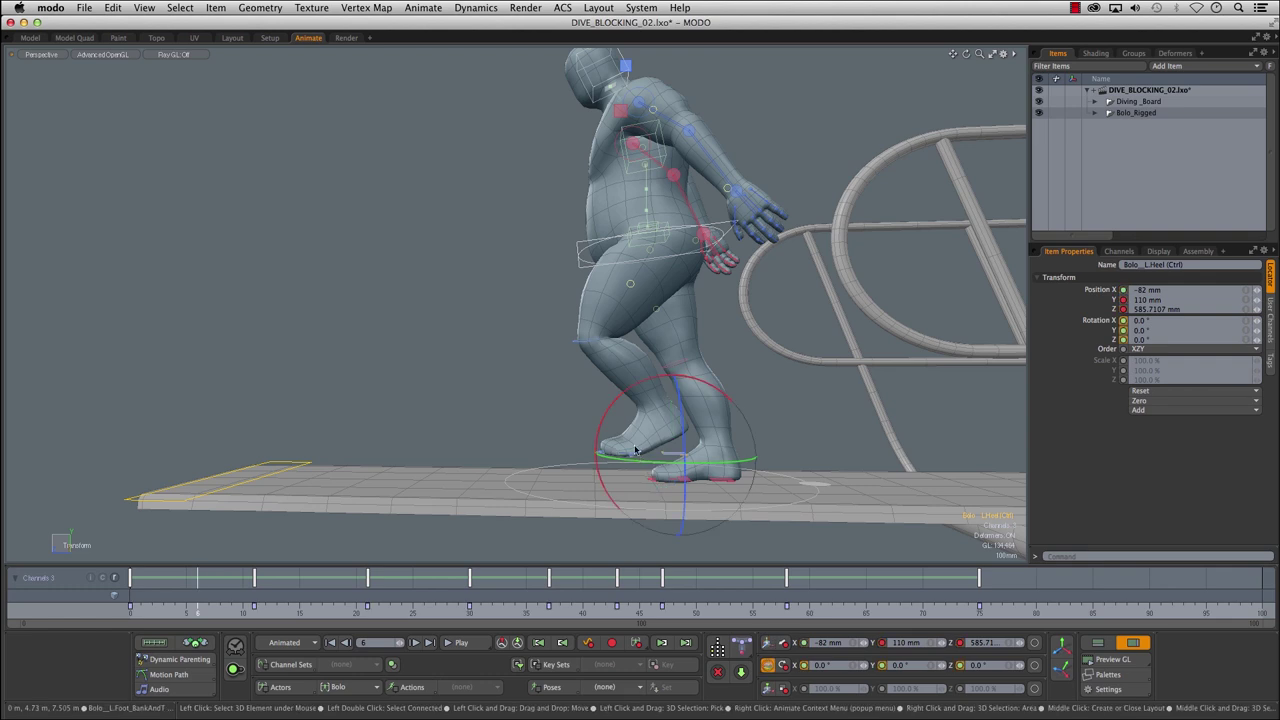
{"action": "left_click_drag", "start_coordinate": [641, 457], "coordinate": [641, 480]}
- Shift the root control at frame 6 to Y -52.2 mm and Z 560.2 mm
{"action": "left_click_drag", "start_coordinate": [614, 407], "coordinate": [529, 384], "text": "alt"}
{"action": "left_click", "coordinate": [592, 362]}
{"action": "key", "text": "w"}
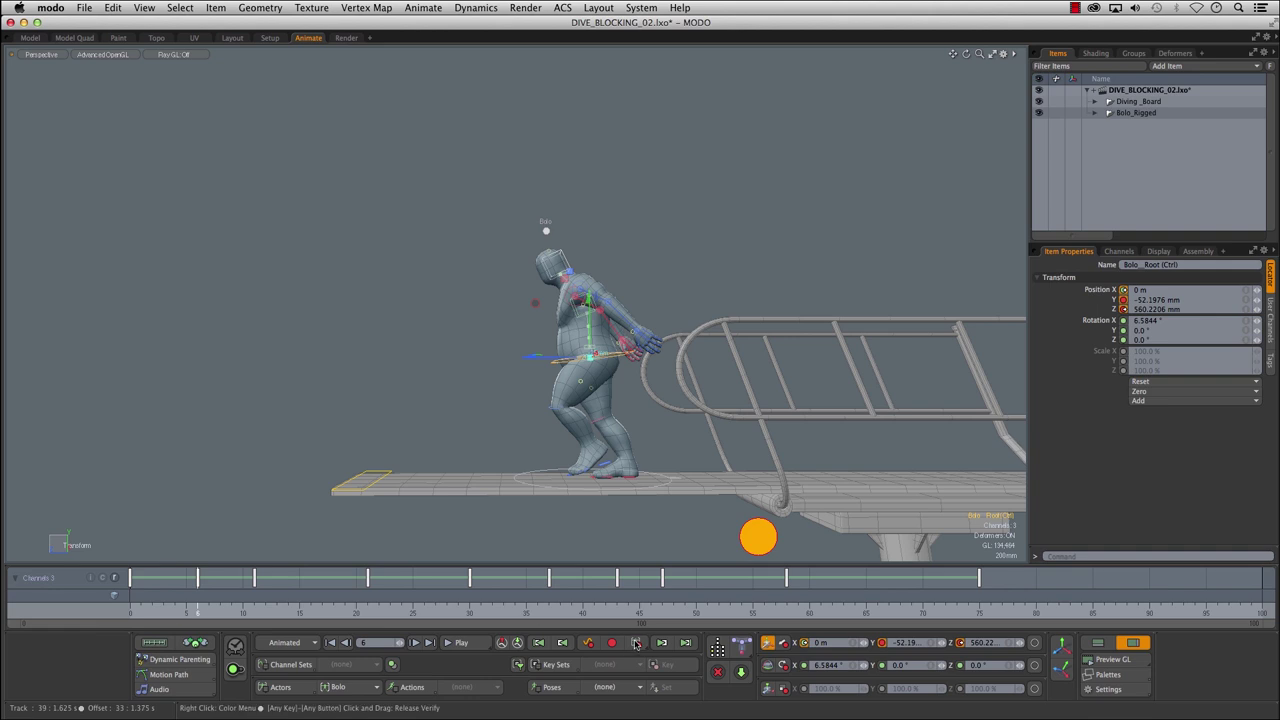
- Scrub the timeline to review the new frame 6 breakdown pose and the rest of the blocked dive
{"action": "left_click_drag", "start_coordinate": [151, 614], "coordinate": [253, 613]}
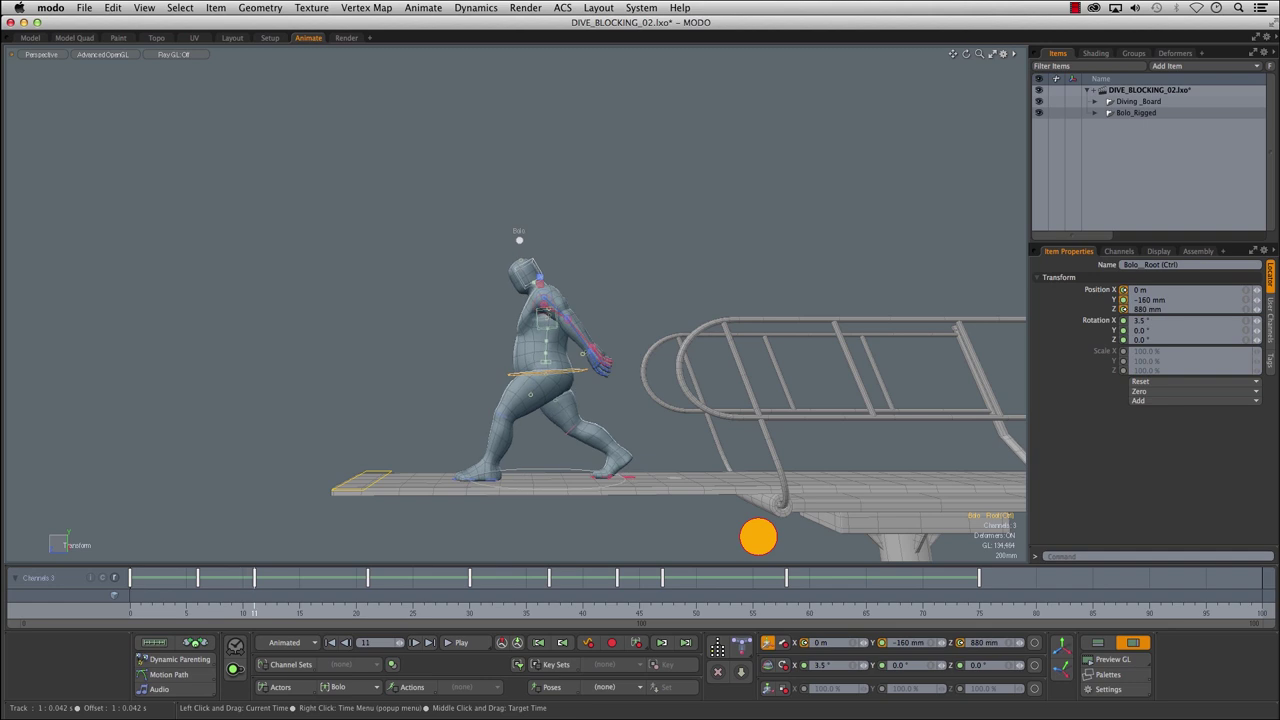
{"action": "scroll", "coordinate": [490, 346], "scroll_direction": "up", "scroll_amount": 3}
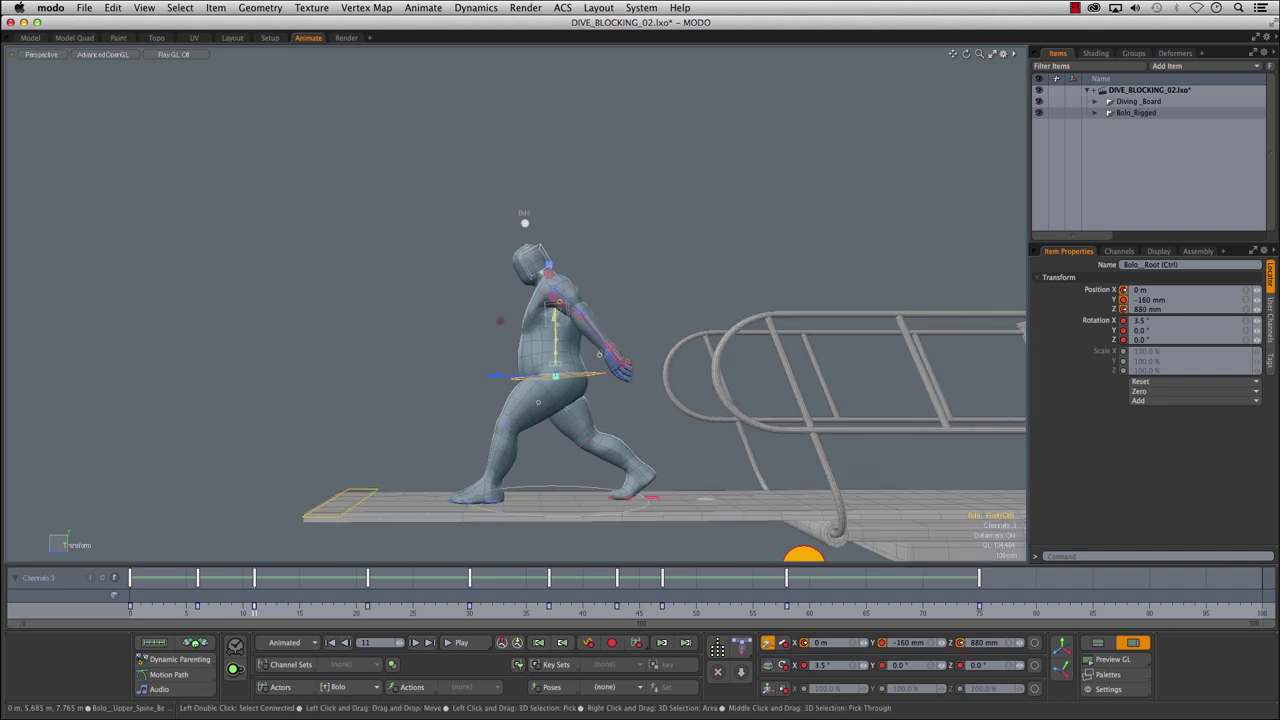
{"action": "left_click_drag", "start_coordinate": [141, 613], "coordinate": [391, 613]}
{"action": "mouse_move", "coordinate": [198, 613]}
{"action": "left_mouse_down"}
{"action": "mouse_move", "coordinate": [492, 613]}
{"action": "mouse_move", "coordinate": [255, 613]}
{"action": "mouse_move", "coordinate": [478, 613]}
{"action": "left_mouse_up"}
{"action": "mouse_move", "coordinate": [278, 605]}
{"action": "left_mouse_down"}
{"action": "mouse_move", "coordinate": [200, 608]}
{"action": "mouse_move", "coordinate": [777, 608]}
{"action": "left_mouse_up"}
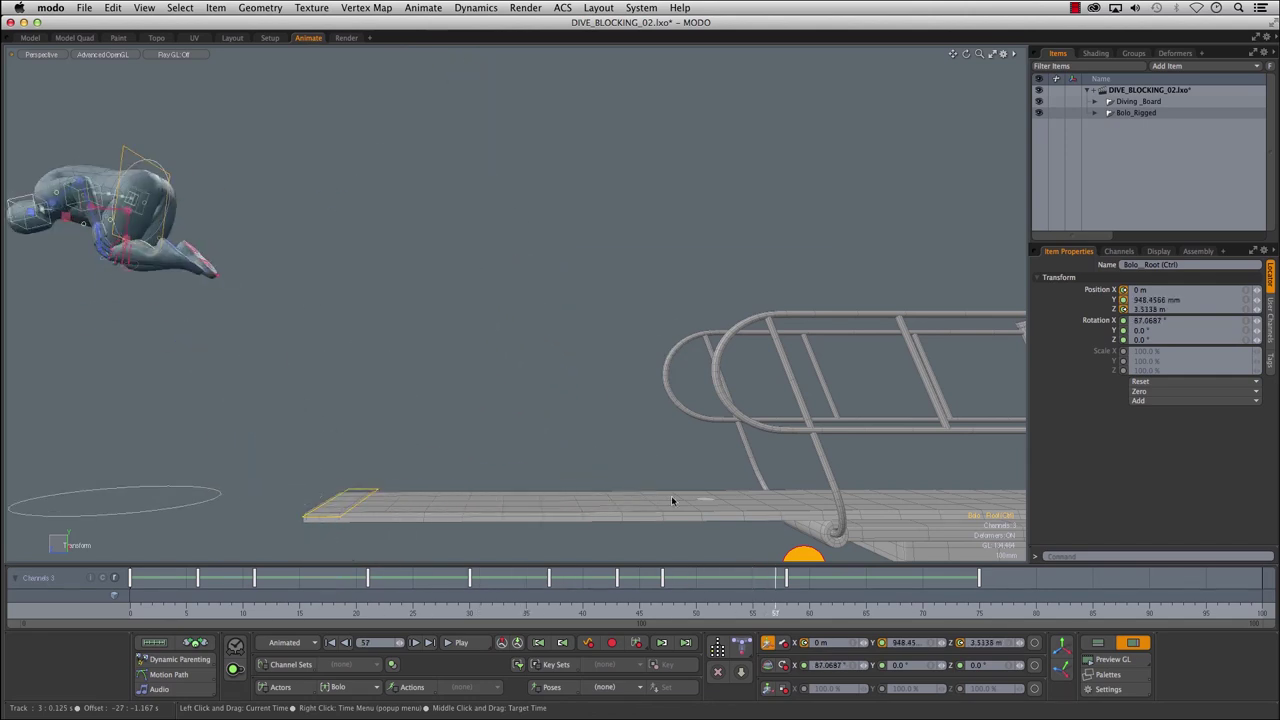
{"action": "left_click_drag", "start_coordinate": [155, 613], "coordinate": [129, 612]}
{"action": "mouse_move", "coordinate": [377, 351]}
{"action": "left_mouse_down", "text": "alt"}
{"action": "mouse_move", "coordinate": [385, 329]}
{"action": "mouse_move", "coordinate": [369, 344]}
{"action": "mouse_move", "coordinate": [414, 371]}
{"action": "mouse_move", "coordinate": [400, 366]}
{"action": "mouse_move", "coordinate": [429, 323]}
{"action": "left_mouse_up", "text": "alt"}
{"action": "left_click_drag", "start_coordinate": [147, 612], "coordinate": [5, 601]}
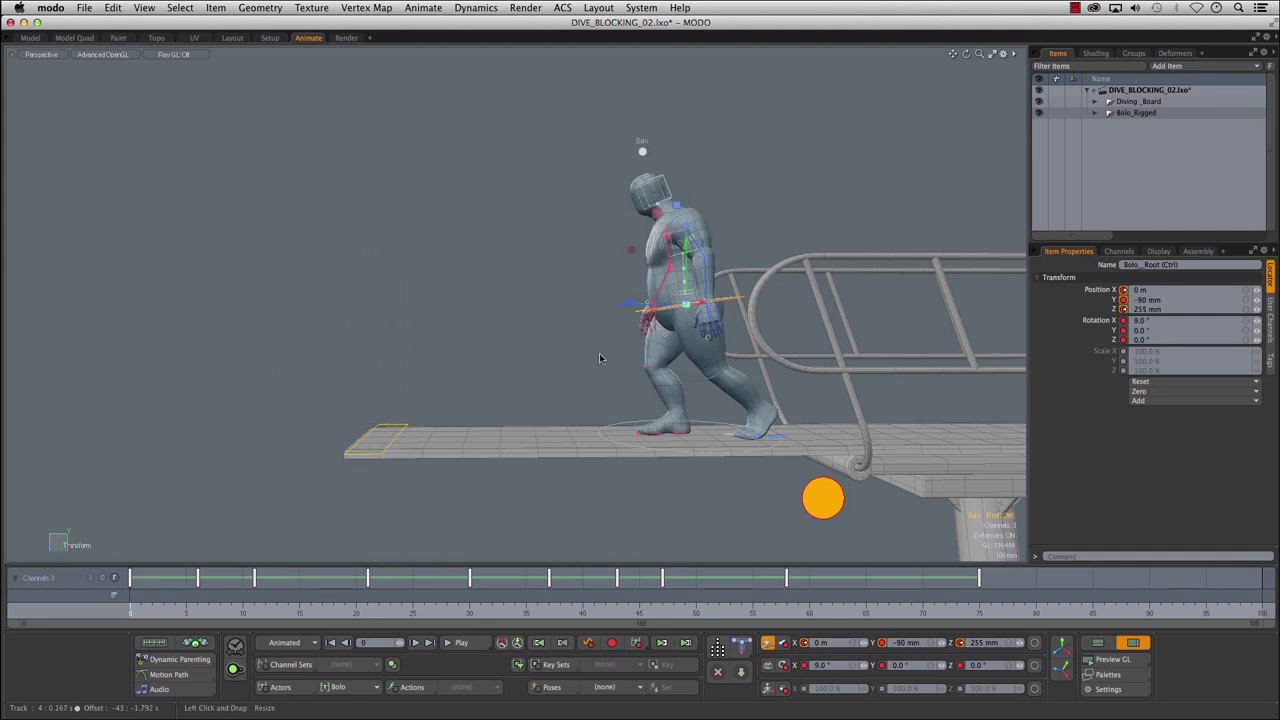
{"action": "left_click_drag", "start_coordinate": [600, 358], "coordinate": [521, 341], "text": "alt"}
{"action": "right_click_drag", "start_coordinate": [571, 314], "coordinate": [588, 314], "text": "alt"}
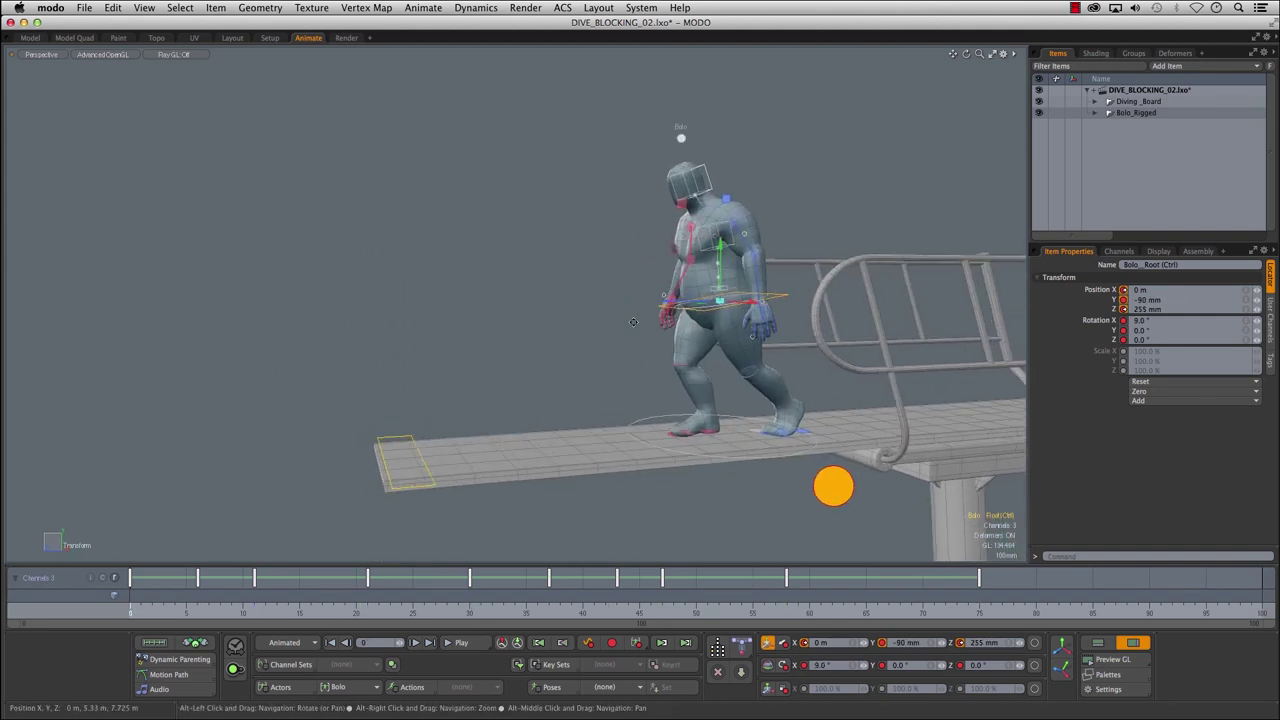
{"action": "left_click_drag", "start_coordinate": [588, 314], "coordinate": [591, 334], "text": "alt"}
{"action": "right_click_drag", "start_coordinate": [591, 334], "coordinate": [650, 320], "text": "alt"}
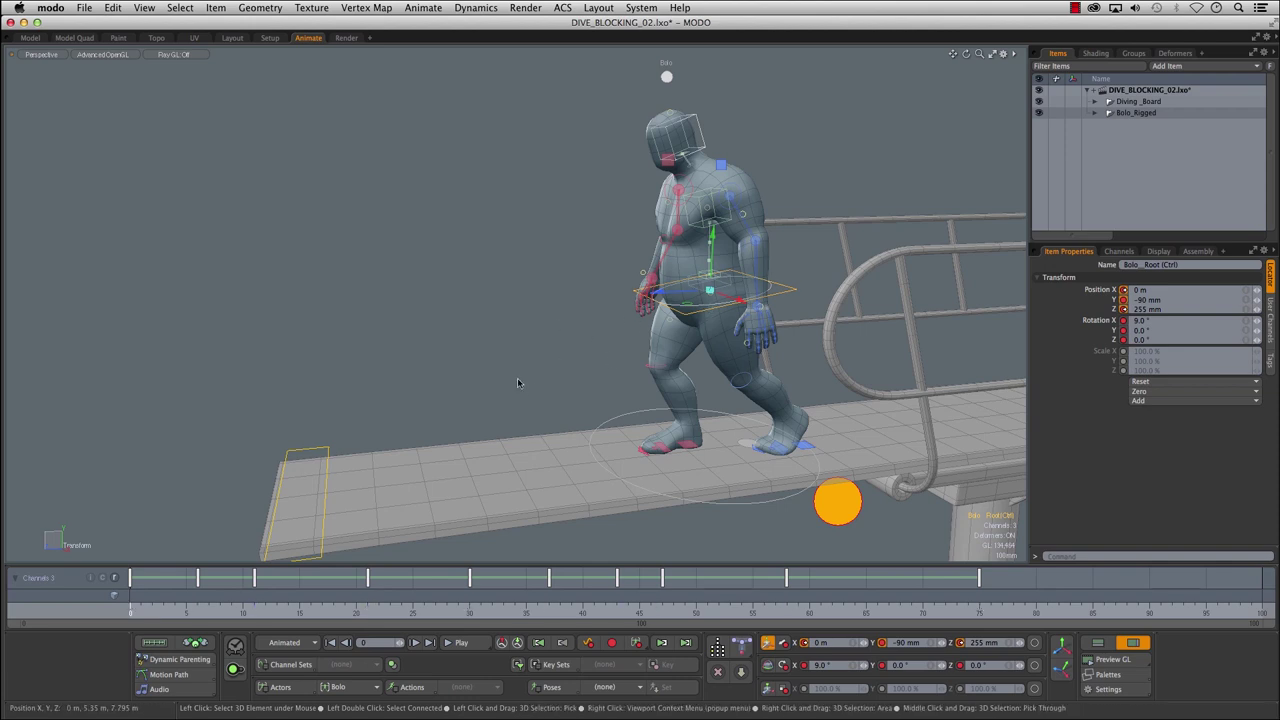
{"action": "middle_click_drag", "start_coordinate": [503, 355], "coordinate": [566, 343], "text": "alt"}
{"action": "left_click_drag", "start_coordinate": [566, 343], "coordinate": [529, 323], "text": "alt"}
{"action": "right_click_drag", "start_coordinate": [529, 323], "coordinate": [494, 349], "text": "alt"}
{"action": "middle_click_drag", "start_coordinate": [494, 349], "coordinate": [613, 357], "text": "alt"}
{"action": "right_click_drag", "start_coordinate": [613, 357], "coordinate": [530, 345], "text": "alt"}
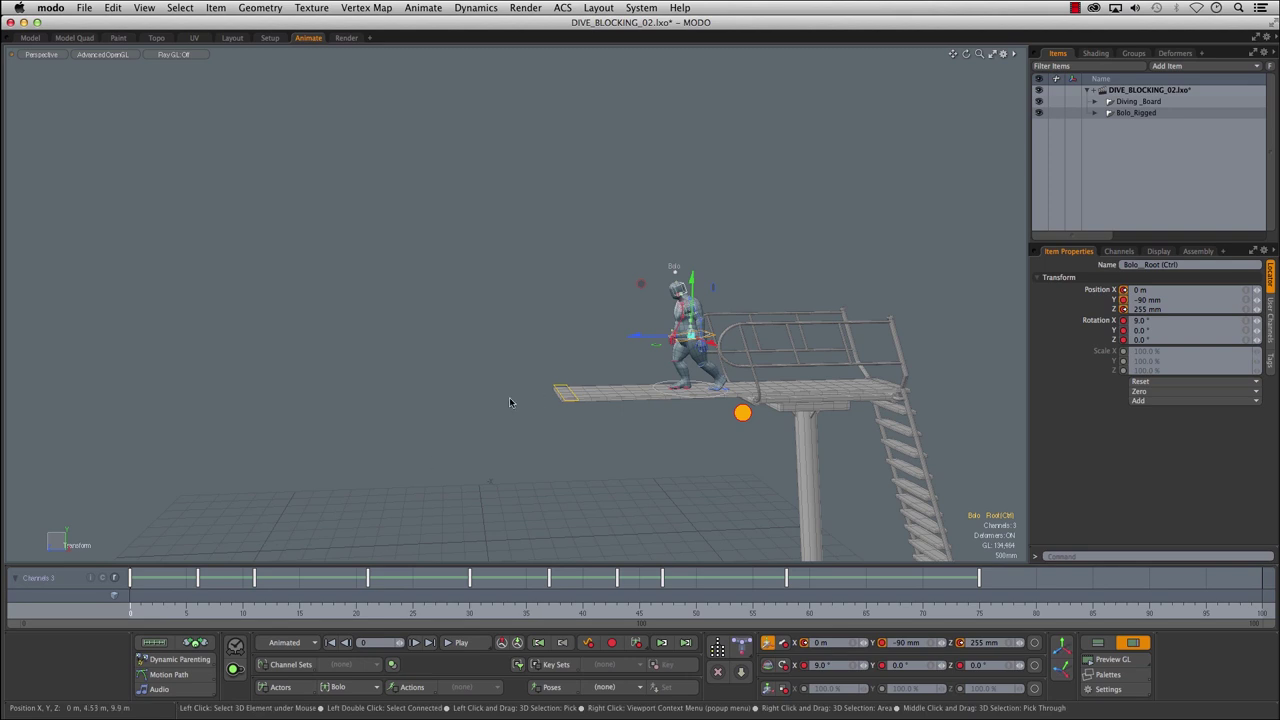
{"action": "left_click_drag", "start_coordinate": [444, 397], "coordinate": [468, 394], "text": "alt"}
{"action": "middle_click_drag", "start_coordinate": [468, 394], "coordinate": [366, 406], "text": "alt"}
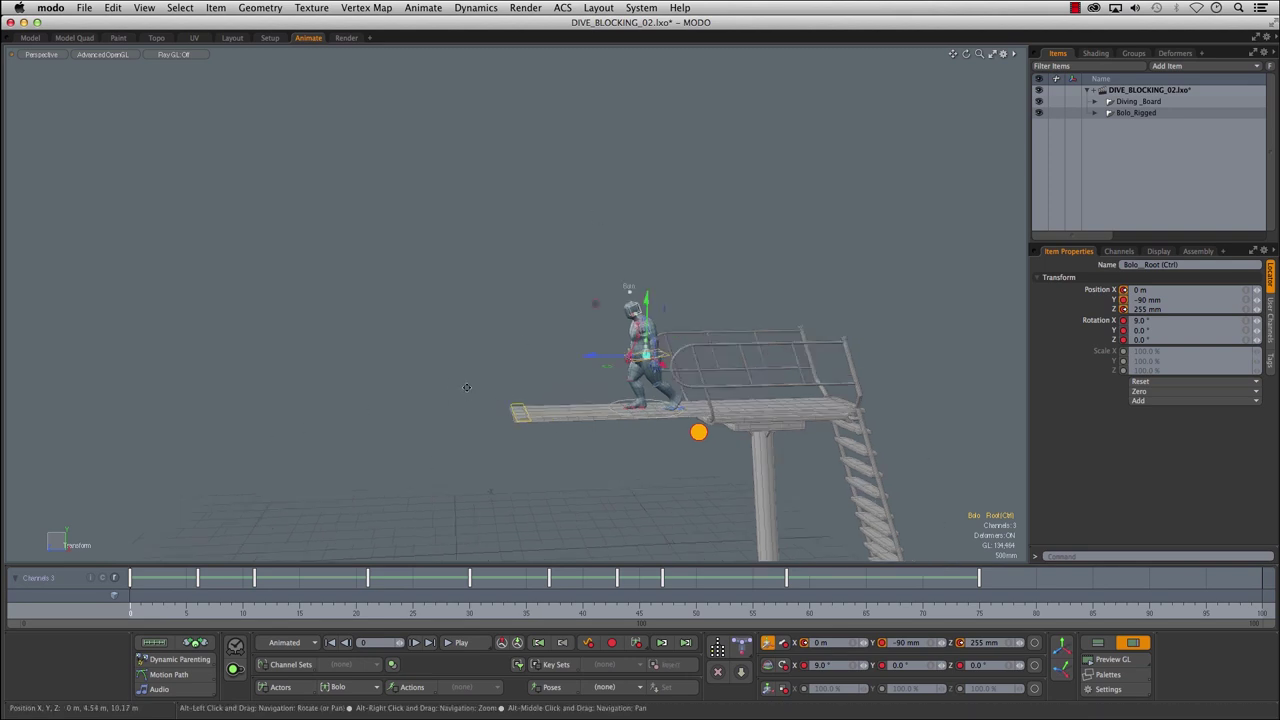
{"action": "right_click_drag", "start_coordinate": [366, 406], "coordinate": [545, 378], "text": "alt"}
{"action": "left_click_drag", "start_coordinate": [545, 378], "coordinate": [561, 374], "text": "alt"}
{"action": "middle_click_drag", "start_coordinate": [561, 374], "coordinate": [325, 288], "text": "alt"}
{"action": "left_click_drag", "start_coordinate": [353, 312], "coordinate": [424, 374], "text": "alt"}
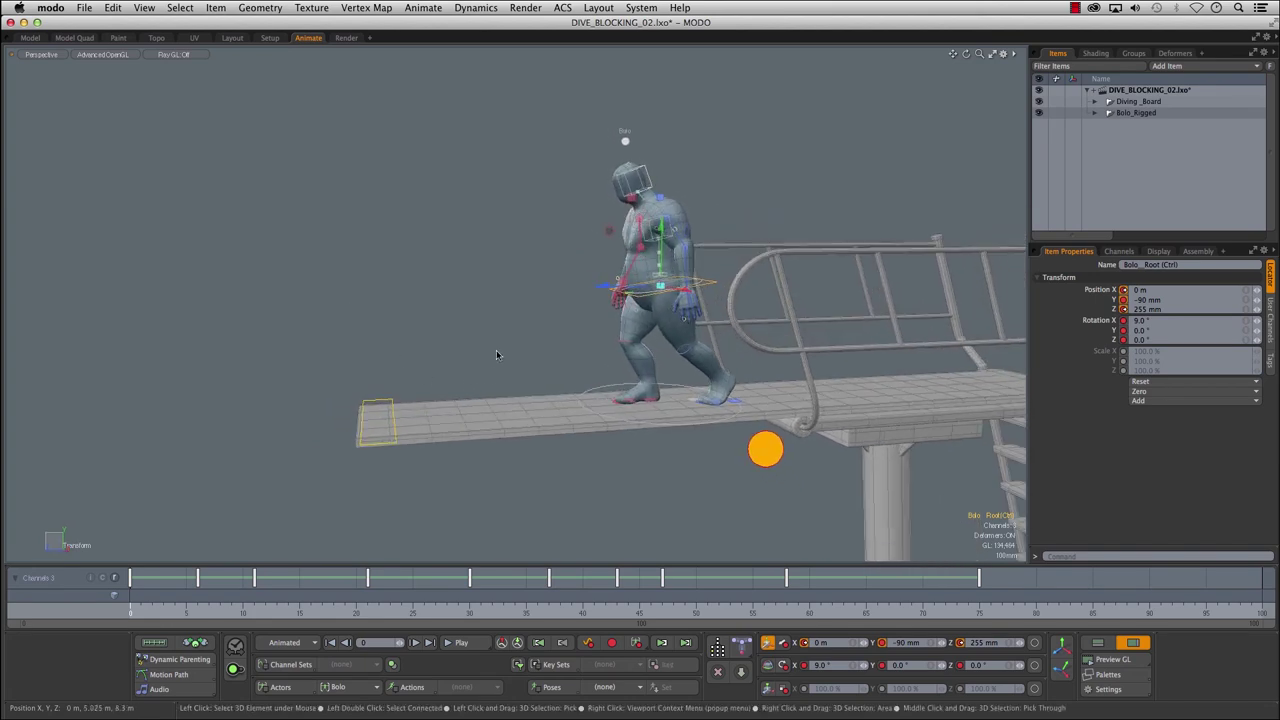
{"action": "left_click_drag", "start_coordinate": [549, 328], "coordinate": [468, 352], "text": "alt"}
{"action": "middle_click_drag", "start_coordinate": [424, 363], "coordinate": [472, 352], "text": "alt"}
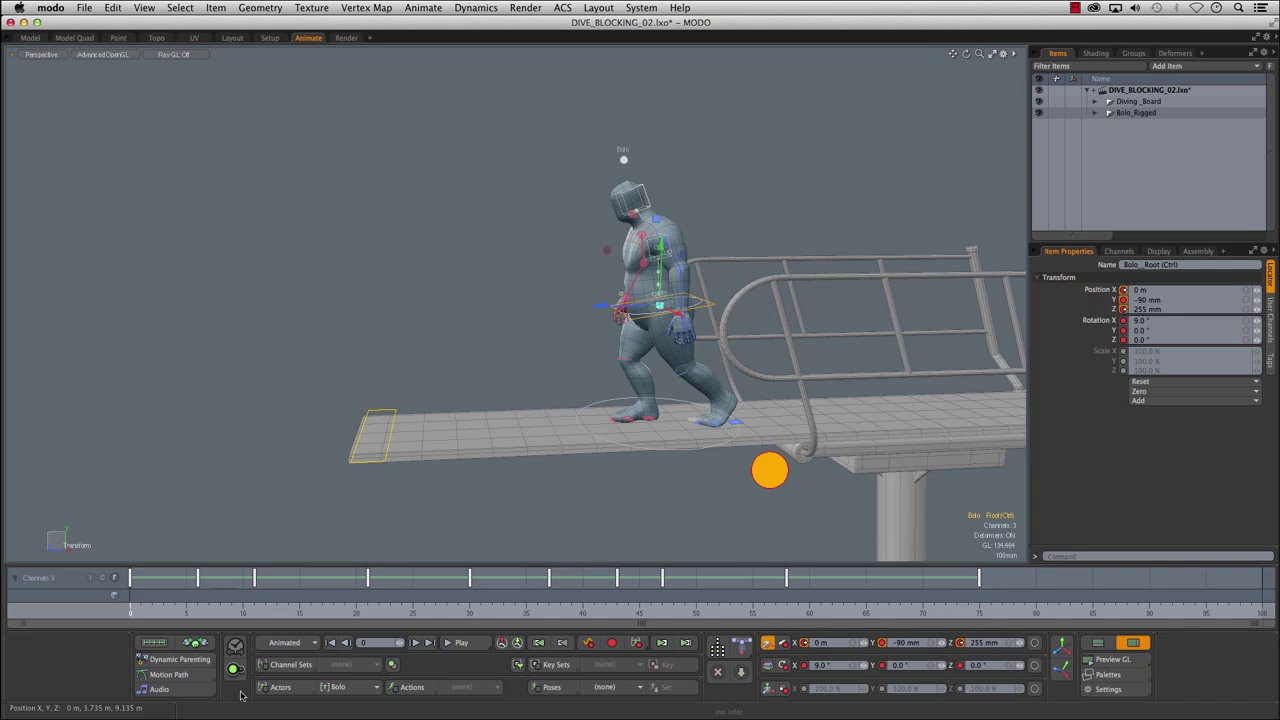
- Add a motion path to the root control to display its trajectory through the whole dive
{"action": "left_click", "coordinate": [188, 676]}
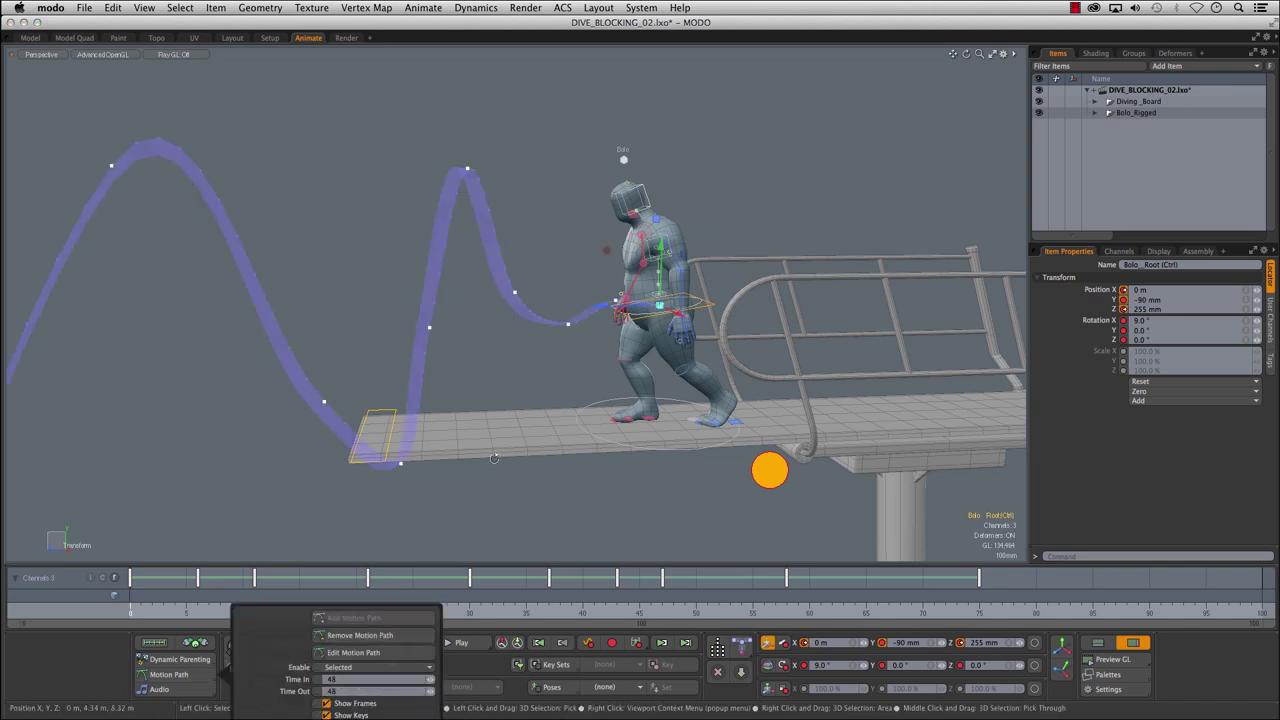
{"action": "left_click_drag", "start_coordinate": [489, 466], "coordinate": [530, 440], "text": "alt"}
{"action": "right_click_drag", "start_coordinate": [548, 430], "coordinate": [443, 407], "text": "alt"}
{"action": "middle_click_drag", "start_coordinate": [443, 407], "coordinate": [469, 233], "text": "alt"}
{"action": "right_click_drag", "start_coordinate": [469, 233], "coordinate": [503, 274], "text": "alt"}
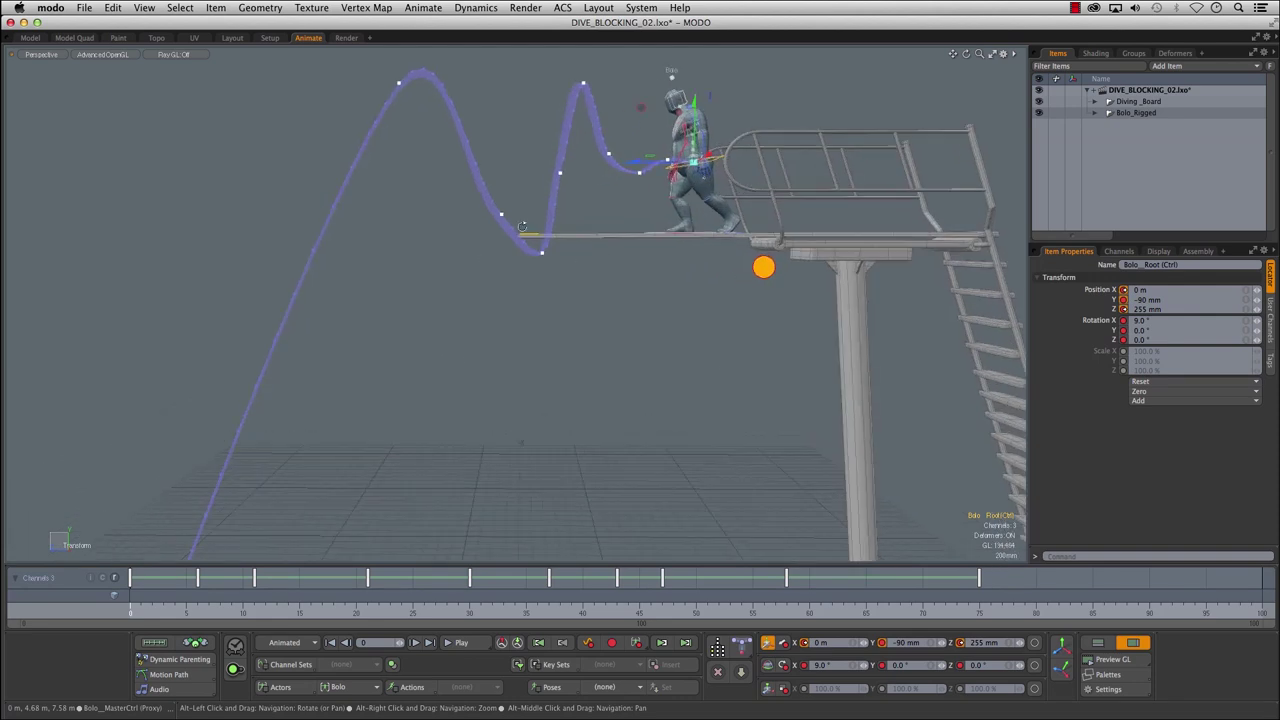
{"action": "left_click_drag", "start_coordinate": [549, 222], "coordinate": [446, 366], "text": "alt"}
{"action": "right_click_drag", "start_coordinate": [446, 366], "coordinate": [586, 329], "text": "alt"}
{"action": "middle_click_drag", "start_coordinate": [586, 329], "coordinate": [469, 391], "text": "alt"}
{"action": "left_click_drag", "start_coordinate": [469, 391], "coordinate": [494, 388], "text": "alt"}
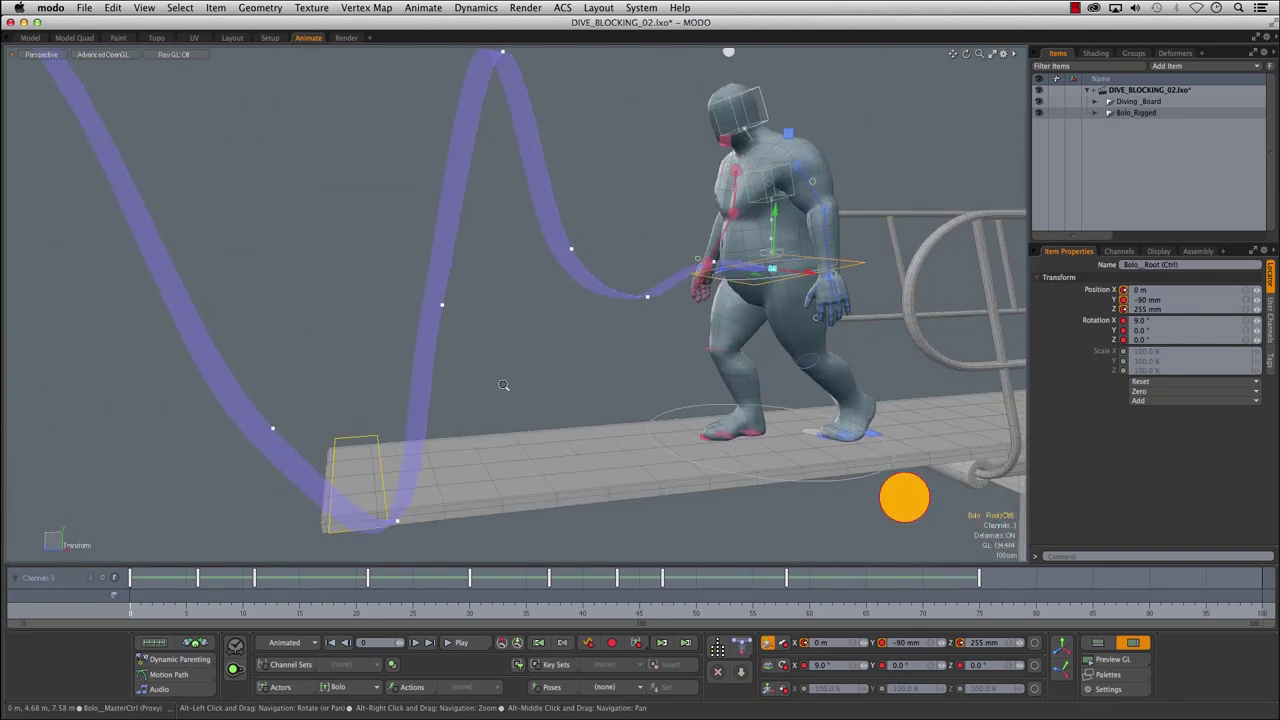
{"action": "right_click_drag", "start_coordinate": [494, 388], "coordinate": [481, 390], "text": "alt"}
{"action": "left_click_drag", "start_coordinate": [550, 391], "coordinate": [474, 377], "text": "alt"}
{"action": "middle_click_drag", "start_coordinate": [474, 377], "coordinate": [505, 343], "text": "alt"}
{"action": "left_click_drag", "start_coordinate": [504, 343], "coordinate": [510, 355], "text": "alt"}
- Set the root motion path's Time In and Time Out to 100 and turn on motion path editing
{"action": "left_click", "coordinate": [208, 680]}
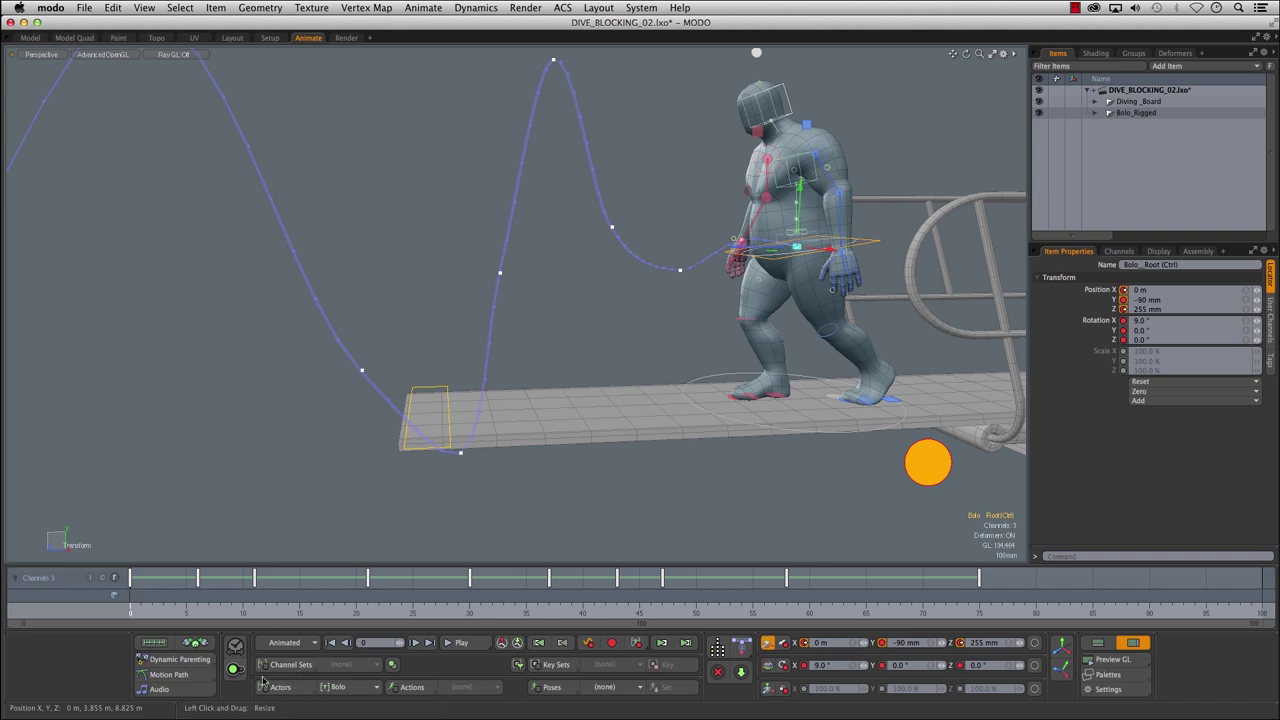
{"action": "left_click", "coordinate": [172, 677]}
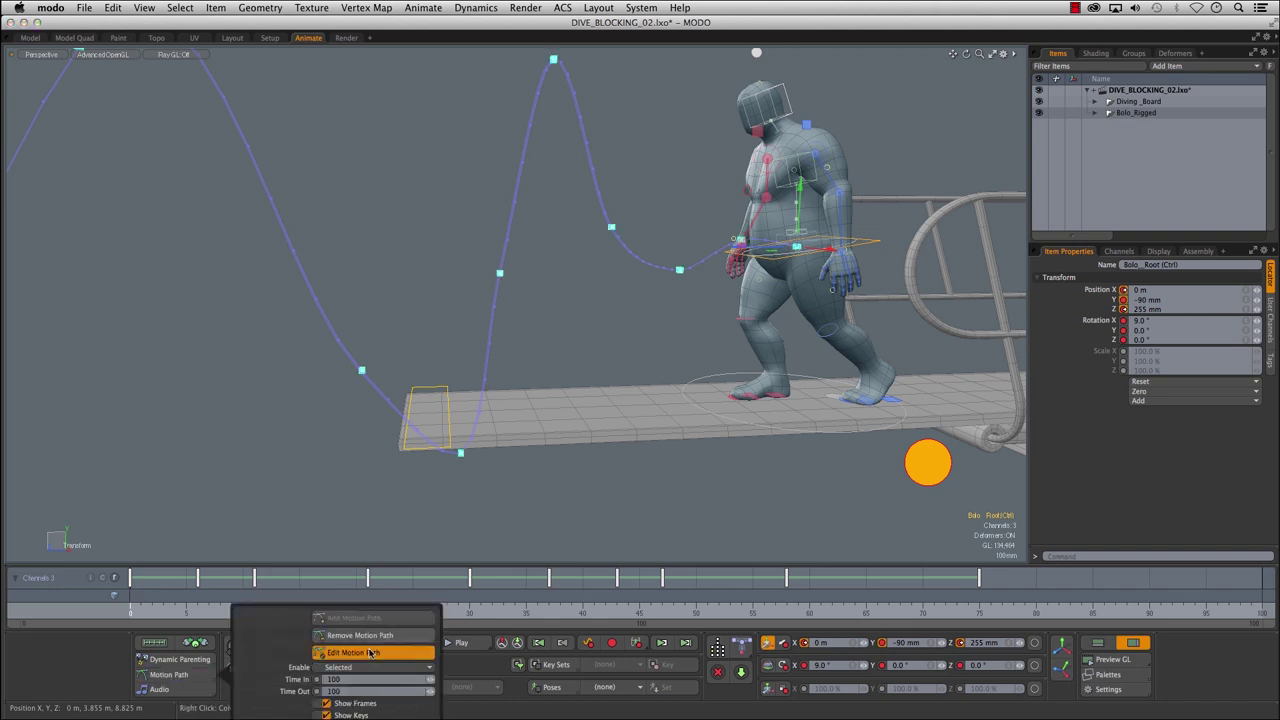
{"action": "left_click", "coordinate": [579, 503]}
{"action": "scroll", "coordinate": [582, 501], "scroll_direction": "down", "scroll_amount": 4}
{"action": "mouse_move", "coordinate": [584, 500]}
{"action": "left_mouse_down", "text": "alt"}
{"action": "mouse_move", "coordinate": [605, 494]}
{"action": "mouse_move", "coordinate": [582, 488]}
{"action": "left_mouse_up", "text": "alt"}
- Reselect the root control and make its motion path display even when nothing is selected
{"action": "left_click", "coordinate": [193, 677]}
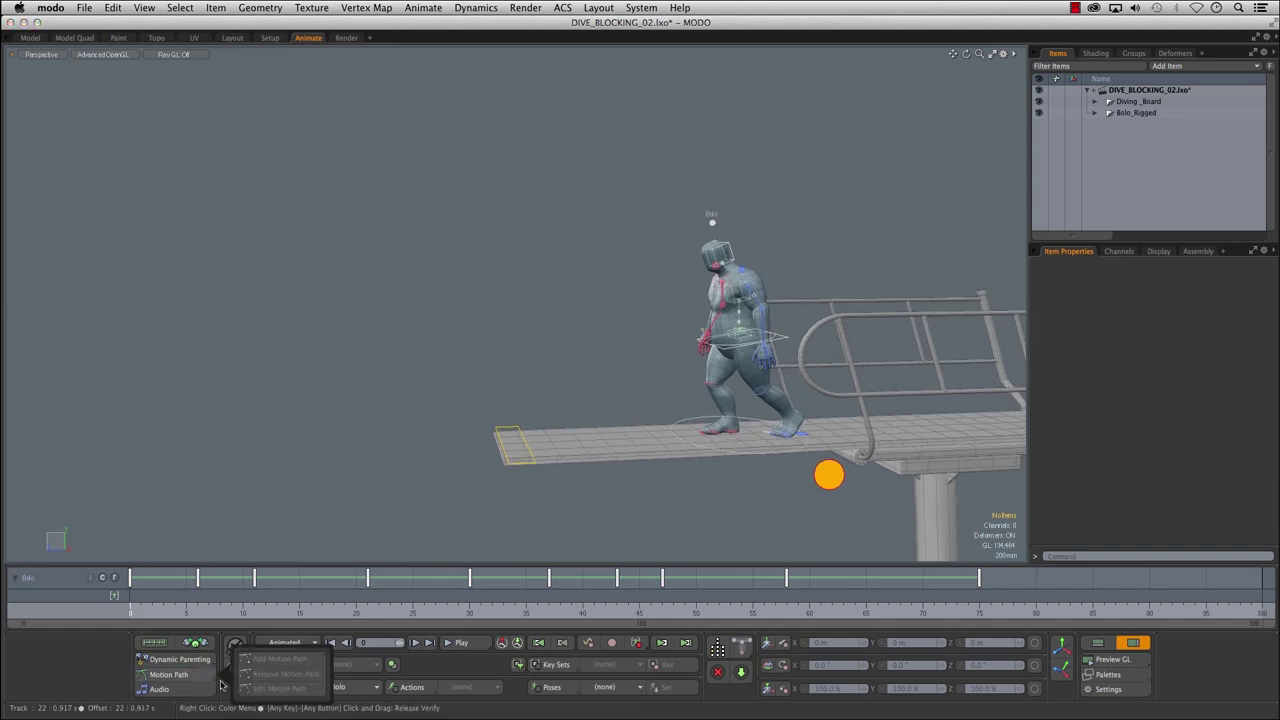
{"action": "left_click", "coordinate": [778, 338]}
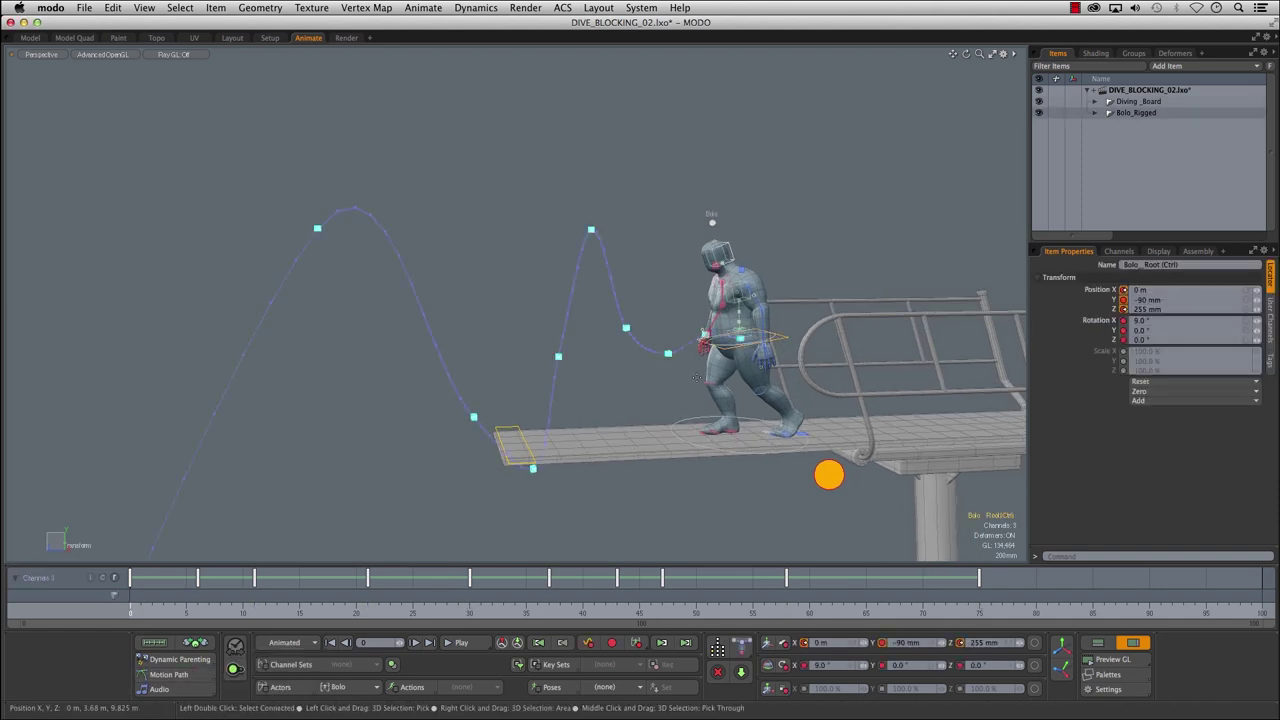
{"action": "left_click", "coordinate": [180, 678]}
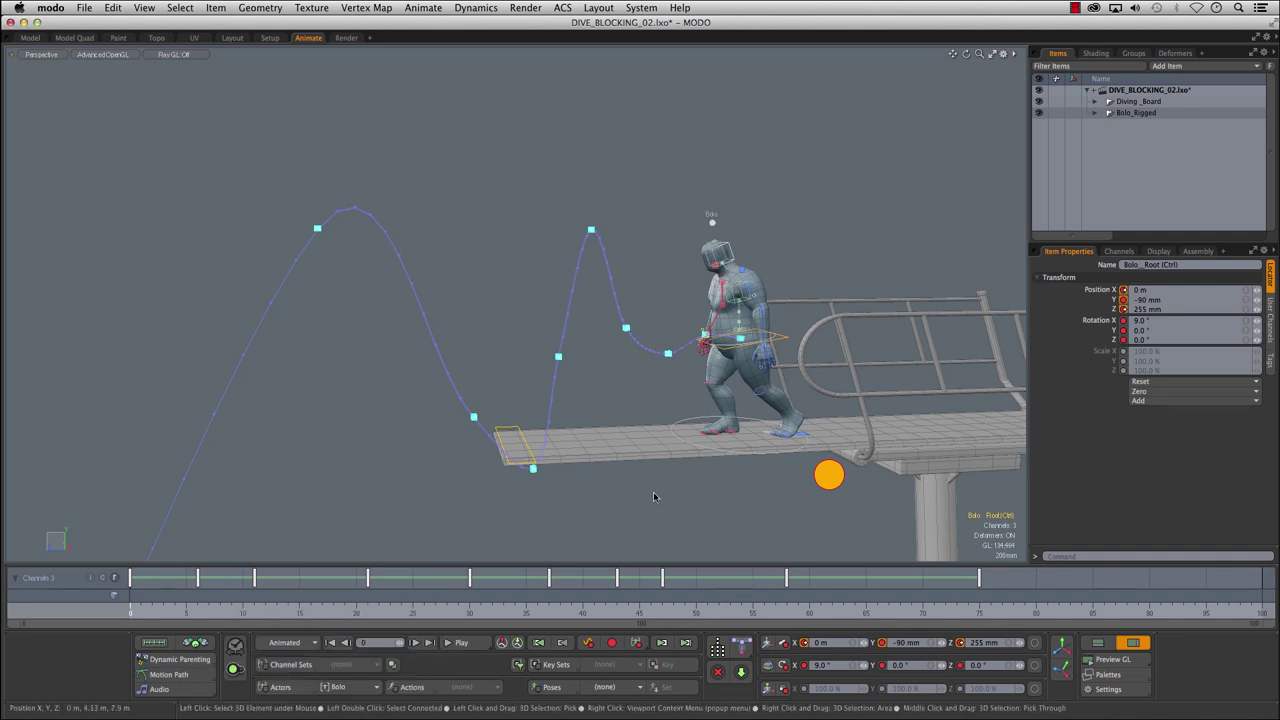
{"action": "left_click", "coordinate": [588, 477]}
{"action": "left_click_drag", "start_coordinate": [588, 477], "coordinate": [450, 466], "text": "alt"}
- Raise the root control at frame 6 to Y -32.2 mm
{"action": "mouse_move", "coordinate": [134, 611]}
{"action": "left_mouse_down"}
{"action": "mouse_move", "coordinate": [479, 607]}
{"action": "mouse_move", "coordinate": [130, 607]}
{"action": "left_mouse_up"}
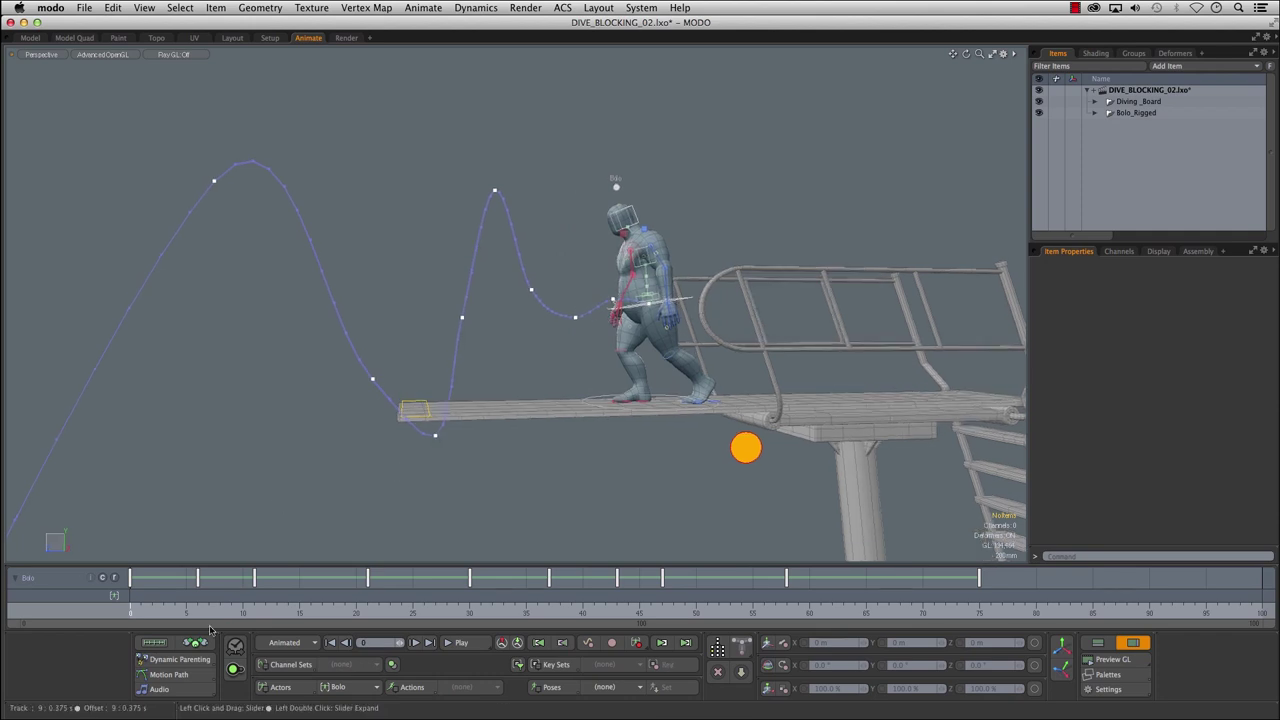
{"action": "left_click", "coordinate": [199, 620]}
{"action": "left_click_drag", "start_coordinate": [493, 406], "coordinate": [549, 454], "text": "ctrl+alt"}
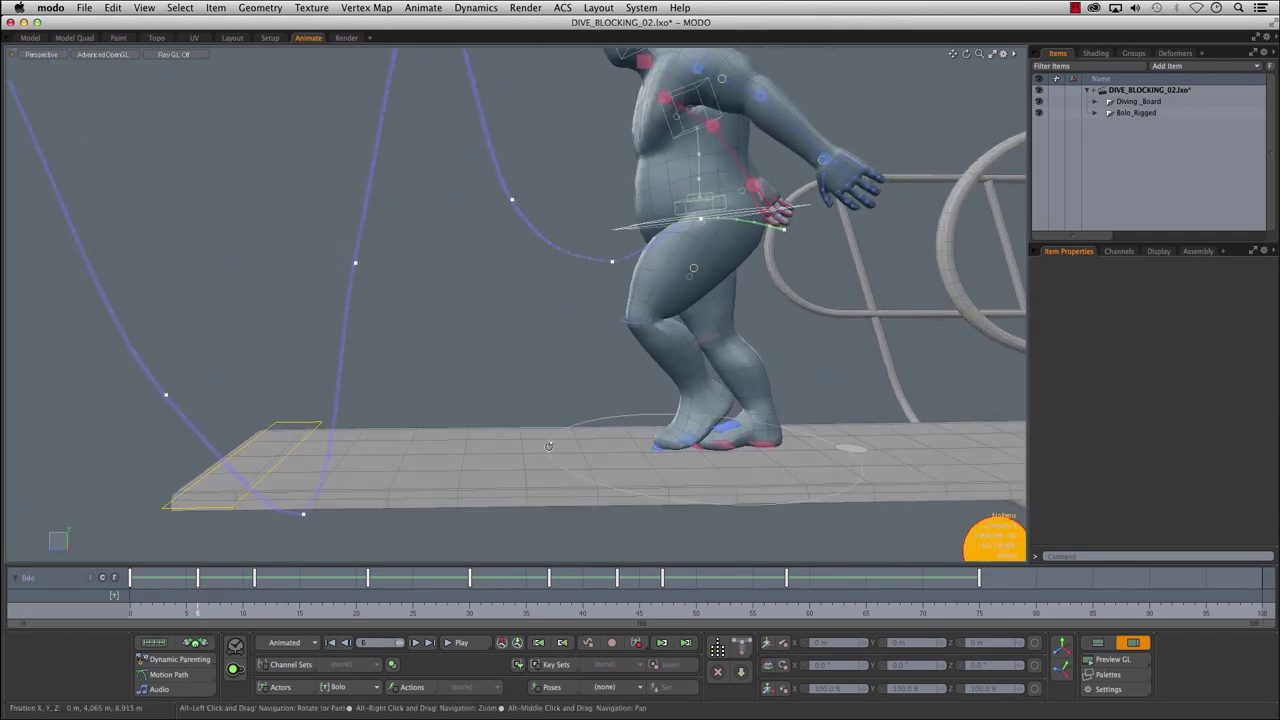
{"action": "key", "text": "w"}
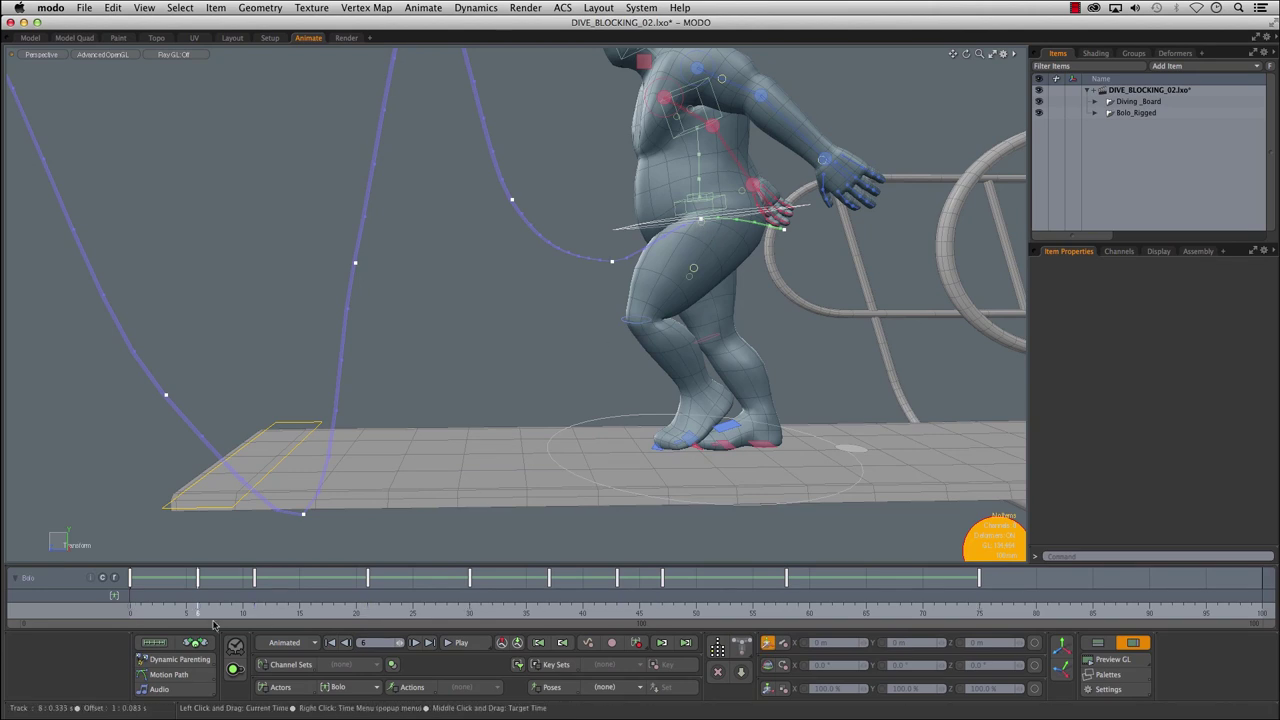
{"action": "left_click_drag", "start_coordinate": [655, 232], "coordinate": [534, 303], "text": "ctrl+alt"}
{"action": "key", "text": "q"}
{"action": "left_click", "coordinate": [534, 300]}
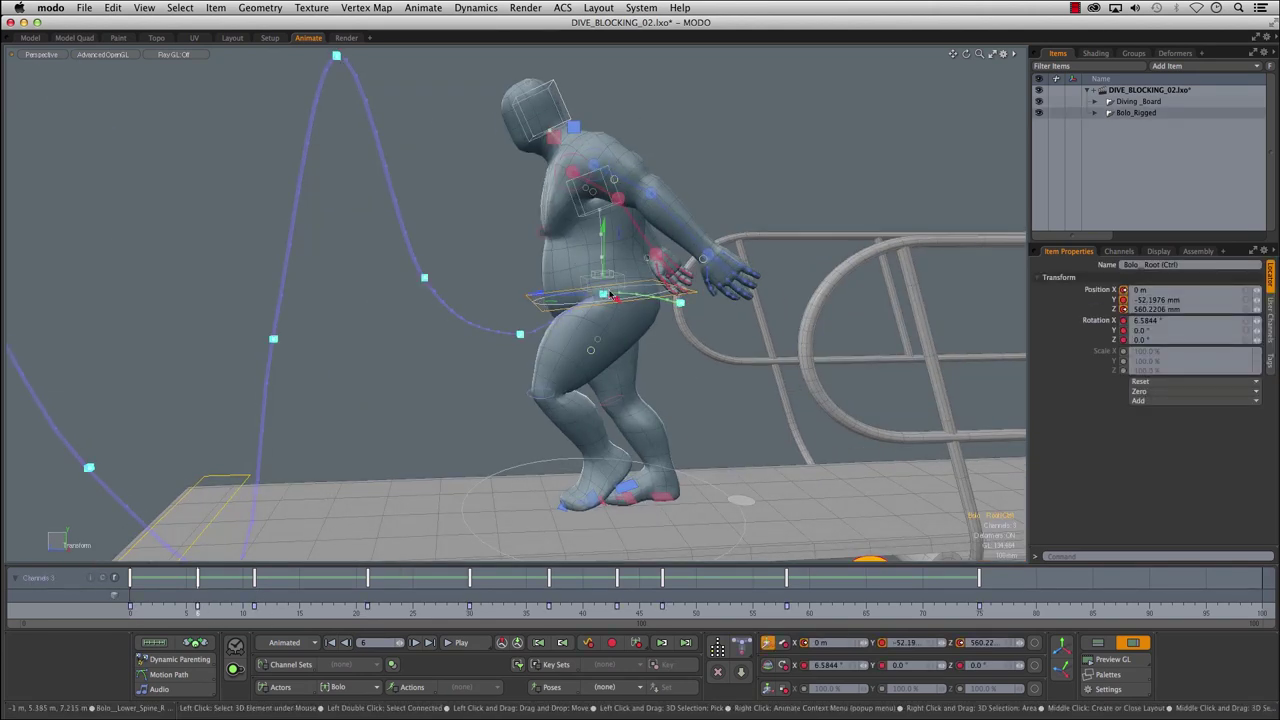
{"action": "left_click_drag", "start_coordinate": [601, 230], "coordinate": [602, 224]}
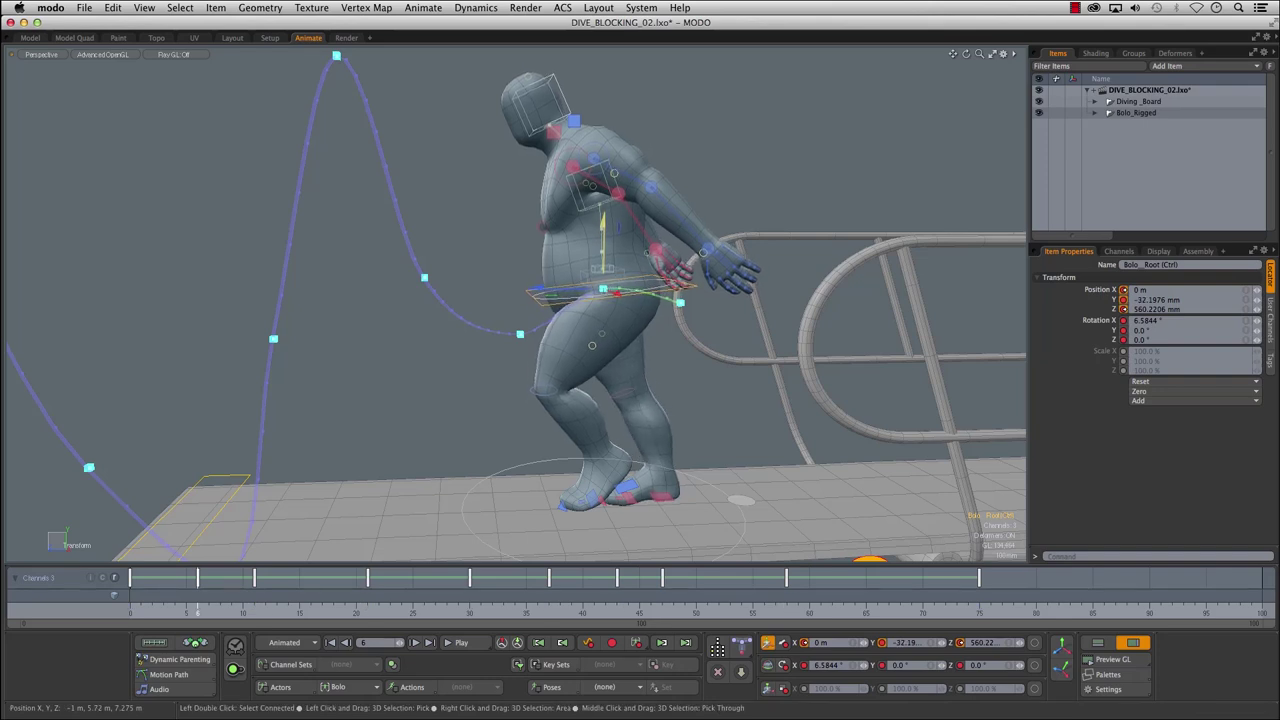
- Nudge the root control forward at frame 11 and adjust its height at frame 21 to Y -35 mm
{"action": "left_click", "coordinate": [264, 609]}
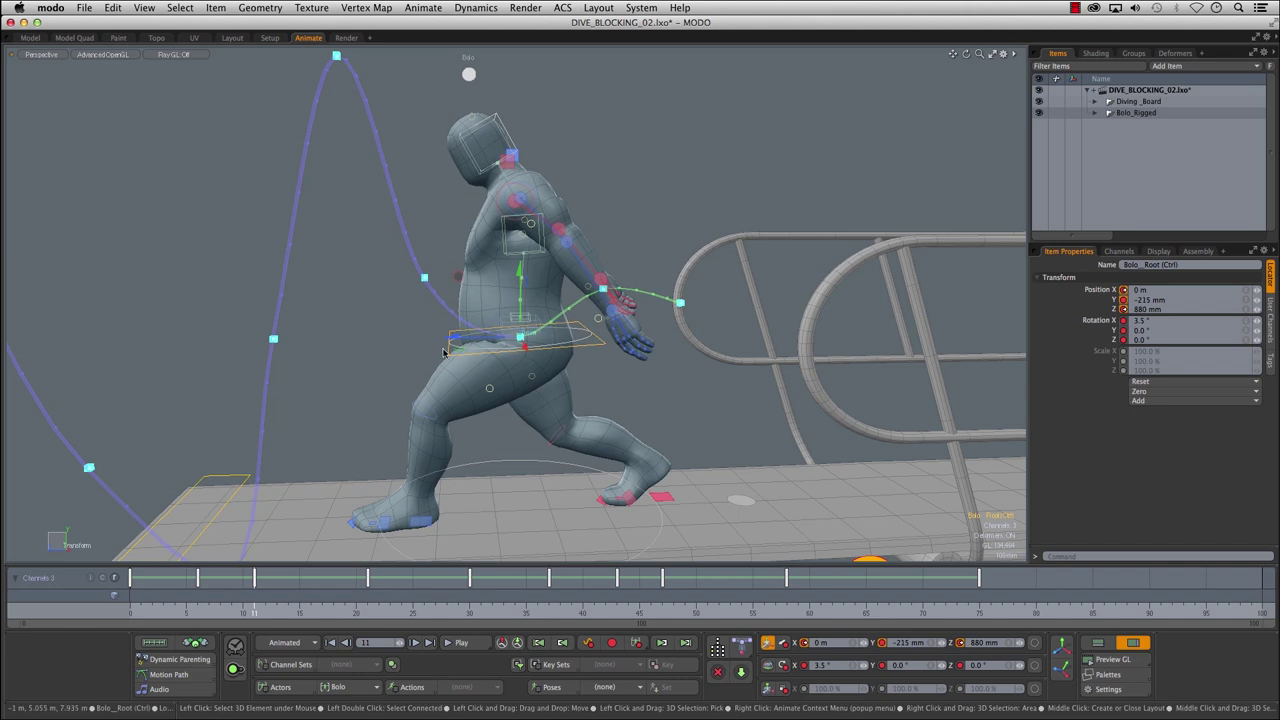
{"action": "left_click_drag", "start_coordinate": [472, 355], "coordinate": [456, 355]}
{"action": "left_click_drag", "start_coordinate": [143, 609], "coordinate": [367, 609]}
{"action": "mouse_move", "coordinate": [421, 529]}
{"action": "left_mouse_down", "text": "alt"}
{"action": "mouse_move", "coordinate": [424, 508]}
{"action": "mouse_move", "coordinate": [440, 520]}
{"action": "left_mouse_up", "text": "alt"}
{"action": "left_click_drag", "start_coordinate": [437, 204], "coordinate": [437, 207]}
{"action": "left_click_drag", "start_coordinate": [433, 335], "coordinate": [424, 345]}
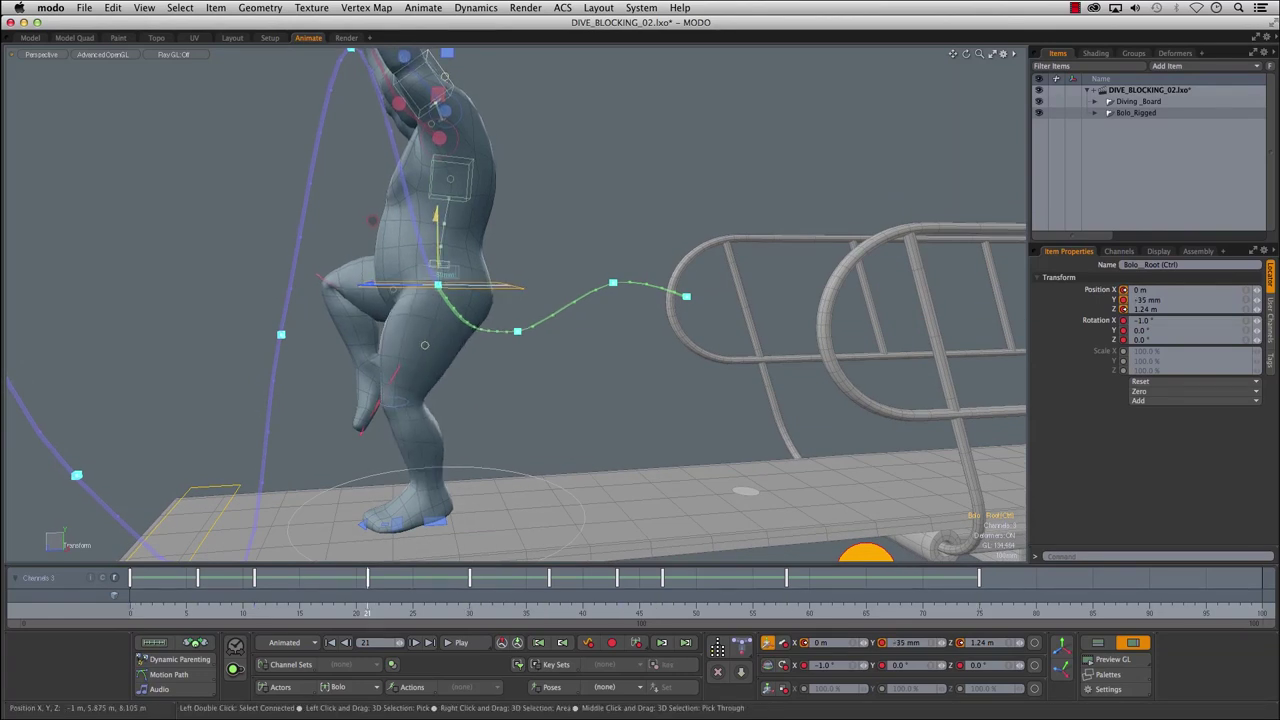
- Inspect the root control's pose and motion path at frames 30 and 37
{"action": "left_click_drag", "start_coordinate": [388, 610], "coordinate": [470, 611]}
{"action": "left_click_drag", "start_coordinate": [425, 85], "coordinate": [458, 193], "text": "alt+shift"}
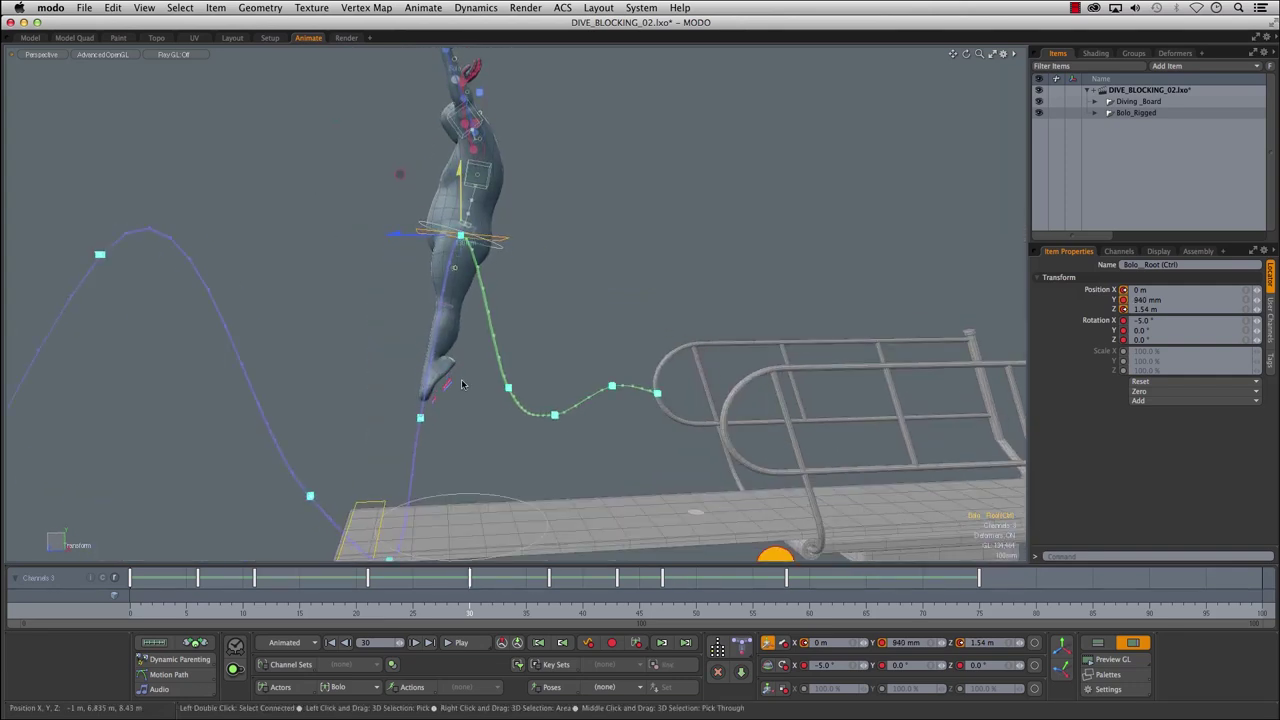
{"action": "left_click_drag", "start_coordinate": [293, 611], "coordinate": [548, 611]}
{"action": "left_click_drag", "start_coordinate": [421, 397], "coordinate": [446, 355], "text": "alt"}
{"action": "scroll", "coordinate": [440, 350], "scroll_direction": "up", "scroll_amount": 5}
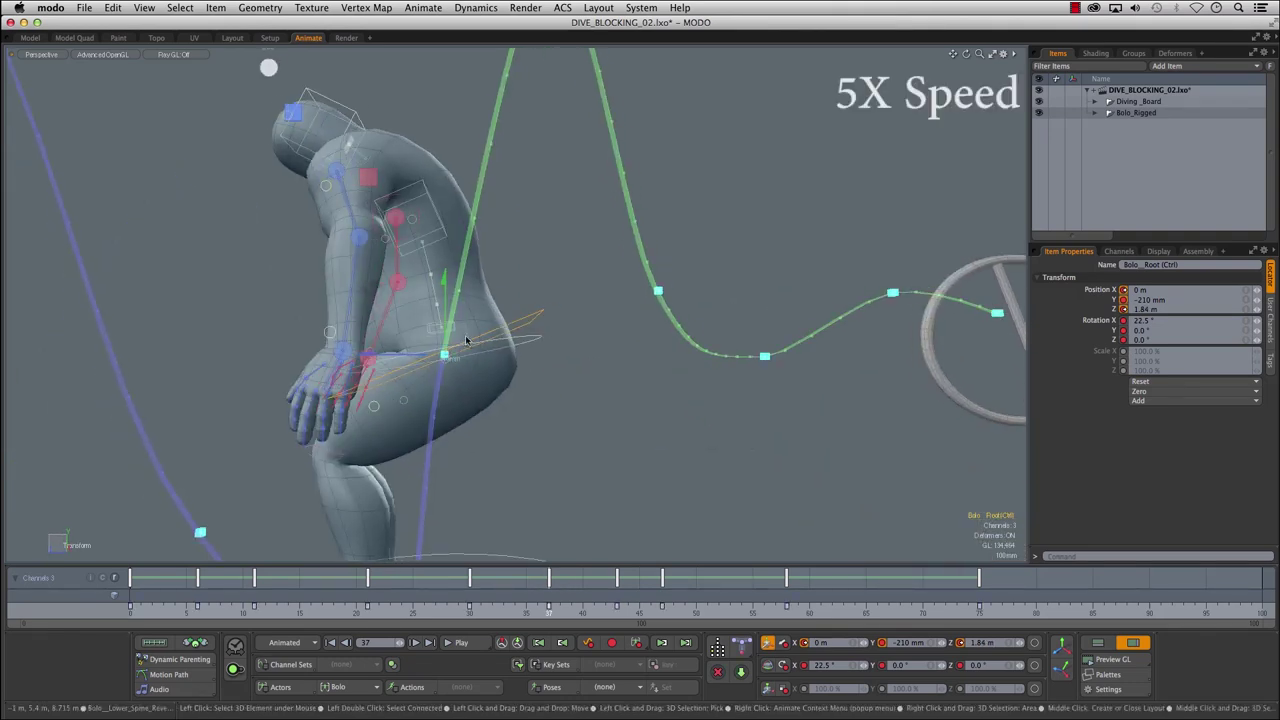
- Adjust the root control's position on its motion path at frame 43
{"action": "scroll", "coordinate": [589, 462], "scroll_direction": "down", "scroll_amount": 5}
{"action": "left_click_drag", "start_coordinate": [546, 611], "coordinate": [617, 611]}
{"action": "scroll", "coordinate": [496, 454], "scroll_direction": "down", "scroll_amount": 2}
{"action": "left_click_drag", "start_coordinate": [496, 454], "coordinate": [454, 300], "text": "alt+shift"}
{"action": "scroll", "coordinate": [460, 296], "scroll_direction": "up", "scroll_amount": 4}
{"action": "mouse_move", "coordinate": [500, 160]}
{"action": "left_mouse_down", "text": "alt"}
{"action": "mouse_move", "coordinate": [526, 191]}
{"action": "mouse_move", "coordinate": [510, 165]}
{"action": "left_mouse_up", "text": "alt"}
{"action": "left_click_drag", "start_coordinate": [529, 303], "coordinate": [522, 309]}
{"action": "scroll", "coordinate": [526, 306], "scroll_direction": "down", "scroll_amount": 4}
{"action": "left_click_drag", "start_coordinate": [526, 306], "coordinate": [526, 415], "text": "alt+shift"}
{"action": "left_click_drag", "start_coordinate": [563, 275], "coordinate": [556, 270]}
{"action": "scroll", "coordinate": [840, 449], "scroll_direction": "down", "scroll_amount": 5}
{"action": "left_click_drag", "start_coordinate": [840, 449], "coordinate": [480, 240], "text": "alt+shift"}
{"action": "left_click", "coordinate": [537, 429]}
- Select the hips control at frame 47 and inspect the takeoff pose against the motion path
{"action": "scroll", "coordinate": [356, 256], "scroll_direction": "up", "scroll_amount": 5}
{"action": "left_click_drag", "start_coordinate": [356, 256], "coordinate": [600, 416], "text": "alt+shift"}
{"action": "left_click_drag", "start_coordinate": [600, 416], "coordinate": [644, 435], "text": "alt"}
{"action": "left_click_drag", "start_coordinate": [617, 611], "coordinate": [662, 611]}
{"action": "scroll", "coordinate": [580, 388], "scroll_direction": "up", "scroll_amount": 5}
{"action": "left_click", "coordinate": [577, 157]}
{"action": "right_click", "coordinate": [724, 145]}
{"action": "left_click", "coordinate": [700, 150]}
{"action": "left_click", "coordinate": [577, 157]}
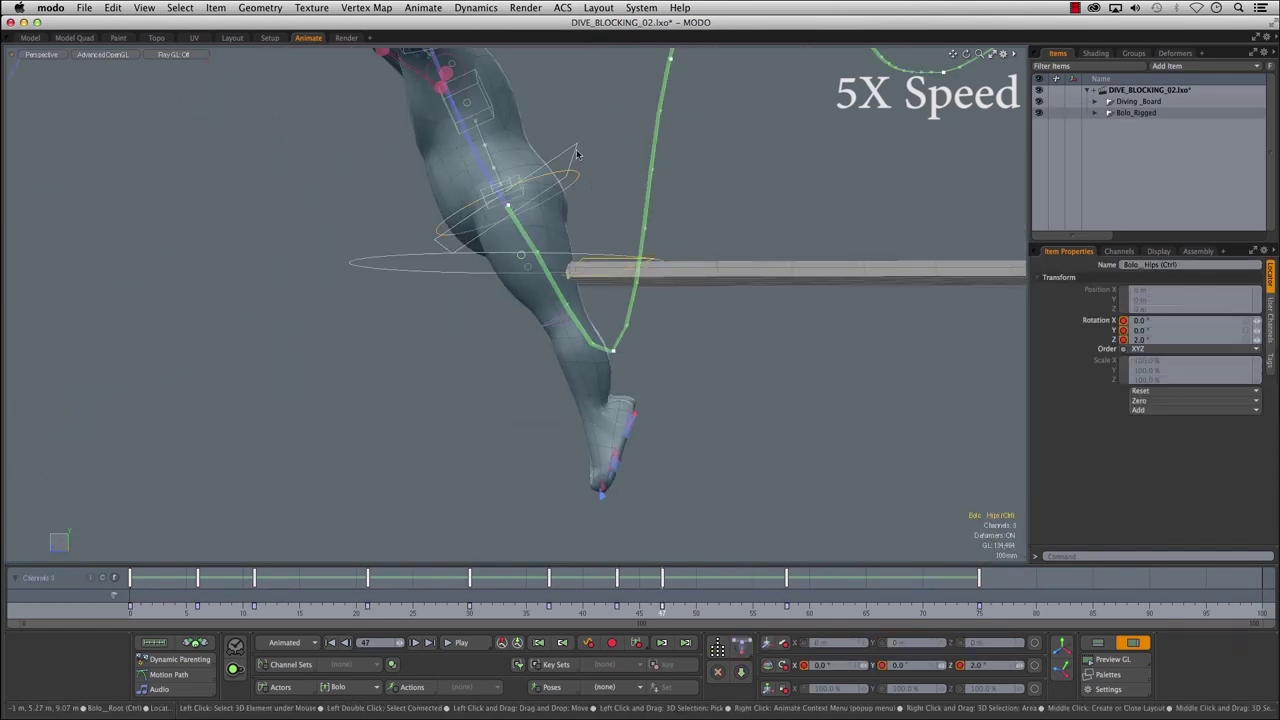
{"action": "left_click", "coordinate": [577, 157]}
{"action": "left_click_drag", "start_coordinate": [577, 157], "coordinate": [562, 240], "text": "alt+shift"}
{"action": "left_click_drag", "start_coordinate": [562, 240], "coordinate": [580, 270], "text": "alt"}
{"action": "scroll", "coordinate": [580, 388], "scroll_direction": "down", "scroll_amount": 5}
{"action": "left_click_drag", "start_coordinate": [580, 388], "coordinate": [584, 360], "text": "alt"}
- Go to frame 58 and adjust the tangent handles on the root's motion path around the takeoff from the board
{"action": "left_click_drag", "start_coordinate": [662, 611], "coordinate": [786, 611]}
{"action": "left_click_drag", "start_coordinate": [631, 426], "coordinate": [728, 468], "text": "alt+shift"}
{"action": "left_click_drag", "start_coordinate": [728, 468], "coordinate": [726, 446]}
{"action": "scroll", "coordinate": [726, 446], "scroll_direction": "down", "scroll_amount": 2}
{"action": "left_click_drag", "start_coordinate": [726, 446], "coordinate": [665, 348], "text": "alt"}
{"action": "left_click_drag", "start_coordinate": [493, 439], "coordinate": [497, 478]}
{"action": "scroll", "coordinate": [800, 520], "scroll_direction": "down", "scroll_amount": 3}
{"action": "left_click_drag", "start_coordinate": [815, 550], "coordinate": [794, 486], "text": "alt+shift"}
{"action": "left_click", "coordinate": [794, 486]}
{"action": "left_click_drag", "start_coordinate": [566, 165], "coordinate": [600, 286], "text": "alt+shift"}
{"action": "scroll", "coordinate": [600, 286], "scroll_direction": "up", "scroll_amount": 8}
{"action": "left_click_drag", "start_coordinate": [590, 280], "coordinate": [727, 600], "text": "alt"}
{"action": "left_click", "coordinate": [269, 77]}
{"action": "scroll", "coordinate": [672, 417], "scroll_direction": "down", "scroll_amount": 5}
{"action": "left_click_drag", "start_coordinate": [755, 550], "coordinate": [766, 471], "text": "alt+shift"}
{"action": "scroll", "coordinate": [766, 471], "scroll_direction": "down", "scroll_amount": 5}
{"action": "left_click_drag", "start_coordinate": [850, 540], "coordinate": [858, 445], "text": "alt+shift"}
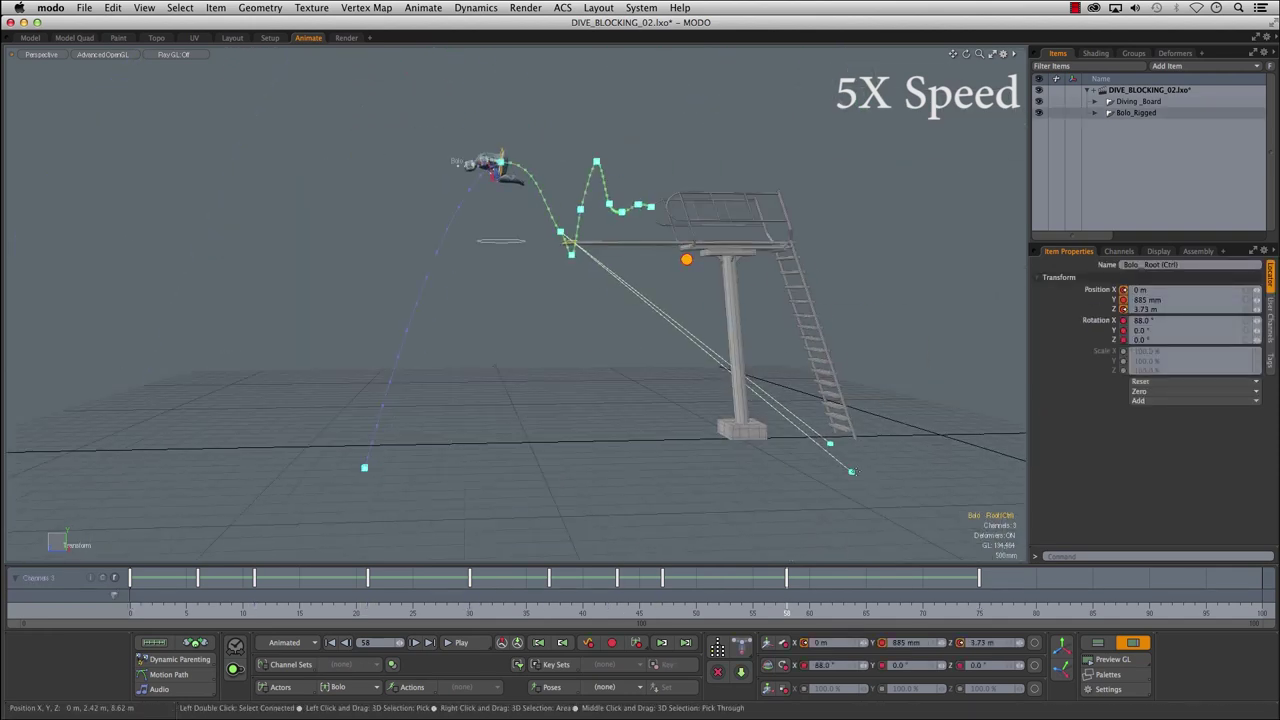
- Select the frame 58 key on the root's motion path, adjust its tangent handles and scrub to check the arc
{"action": "left_click_drag", "start_coordinate": [525, 314], "coordinate": [540, 456], "text": "alt+shift"}
{"action": "scroll", "coordinate": [540, 456], "scroll_direction": "up", "scroll_amount": 8}
{"action": "left_click", "coordinate": [526, 306]}
{"action": "scroll", "coordinate": [557, 451], "scroll_direction": "down", "scroll_amount": 6}
{"action": "left_click_drag", "start_coordinate": [585, 555], "coordinate": [557, 451], "text": "alt+shift"}
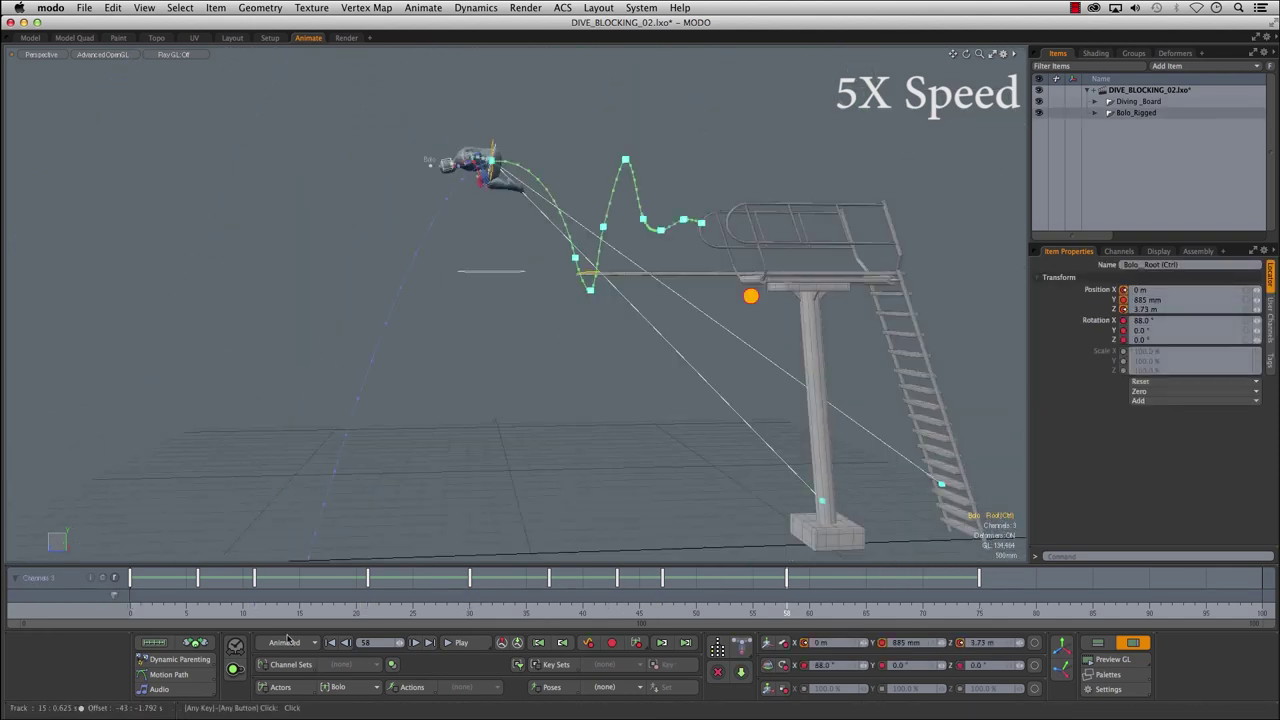
{"action": "left_click_drag", "start_coordinate": [840, 498], "coordinate": [787, 463], "text": "alt+shift"}
{"action": "left_click", "coordinate": [787, 463]}
{"action": "left_click_drag", "start_coordinate": [243, 608], "coordinate": [192, 608]}
{"action": "scroll", "coordinate": [540, 300], "scroll_direction": "up", "scroll_amount": 5}
{"action": "left_click_drag", "start_coordinate": [545, 235], "coordinate": [517, 431], "text": "alt+shift"}
{"action": "left_click_drag", "start_coordinate": [192, 608], "coordinate": [787, 608]}
- Reshape the peak of the root's dive arc by adjusting the frame 58 motion path key
{"action": "scroll", "coordinate": [808, 440], "scroll_direction": "down", "scroll_amount": 5}
{"action": "left_click_drag", "start_coordinate": [808, 440], "coordinate": [809, 329], "text": "alt+shift"}
{"action": "scroll", "coordinate": [555, 190], "scroll_direction": "up", "scroll_amount": 8}
{"action": "left_click", "coordinate": [478, 211]}
{"action": "left_click_drag", "start_coordinate": [467, 207], "coordinate": [440, 186]}
{"action": "scroll", "coordinate": [519, 240], "scroll_direction": "down", "scroll_amount": 6}
{"action": "left_click_drag", "start_coordinate": [500, 330], "coordinate": [625, 200], "text": "alt"}
{"action": "left_click_drag", "start_coordinate": [632, 90], "coordinate": [608, 93]}
{"action": "scroll", "coordinate": [600, 330], "scroll_direction": "down", "scroll_amount": 2}
- Pull out the tangent handle of the root's final motion path key to round the descent, and scrub to review
{"action": "left_click_drag", "start_coordinate": [560, 360], "coordinate": [670, 272], "text": "alt+shift"}
{"action": "scroll", "coordinate": [600, 360], "scroll_direction": "down", "scroll_amount": 6}
{"action": "left_click_drag", "start_coordinate": [600, 400], "coordinate": [577, 450], "text": "alt+shift"}
{"action": "left_click", "coordinate": [577, 459]}
{"action": "left_click", "coordinate": [508, 398]}
{"action": "left_click_drag", "start_coordinate": [508, 398], "coordinate": [677, 520]}
{"action": "scroll", "coordinate": [592, 518], "scroll_direction": "up", "scroll_amount": 6}
{"action": "left_click_drag", "start_coordinate": [744, 458], "coordinate": [634, 466], "text": "alt+shift"}
{"action": "left_click_drag", "start_coordinate": [640, 597], "coordinate": [809, 597]}
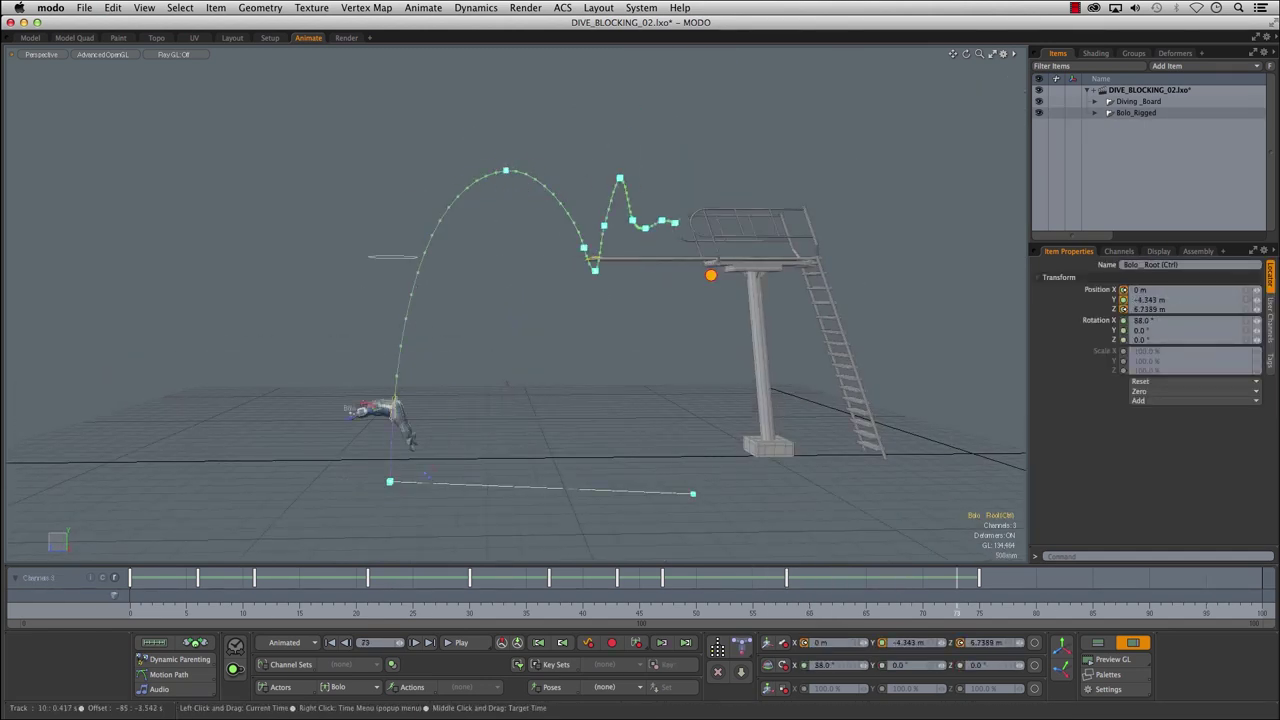
{"action": "left_click_drag", "start_coordinate": [204, 604], "coordinate": [310, 606]}
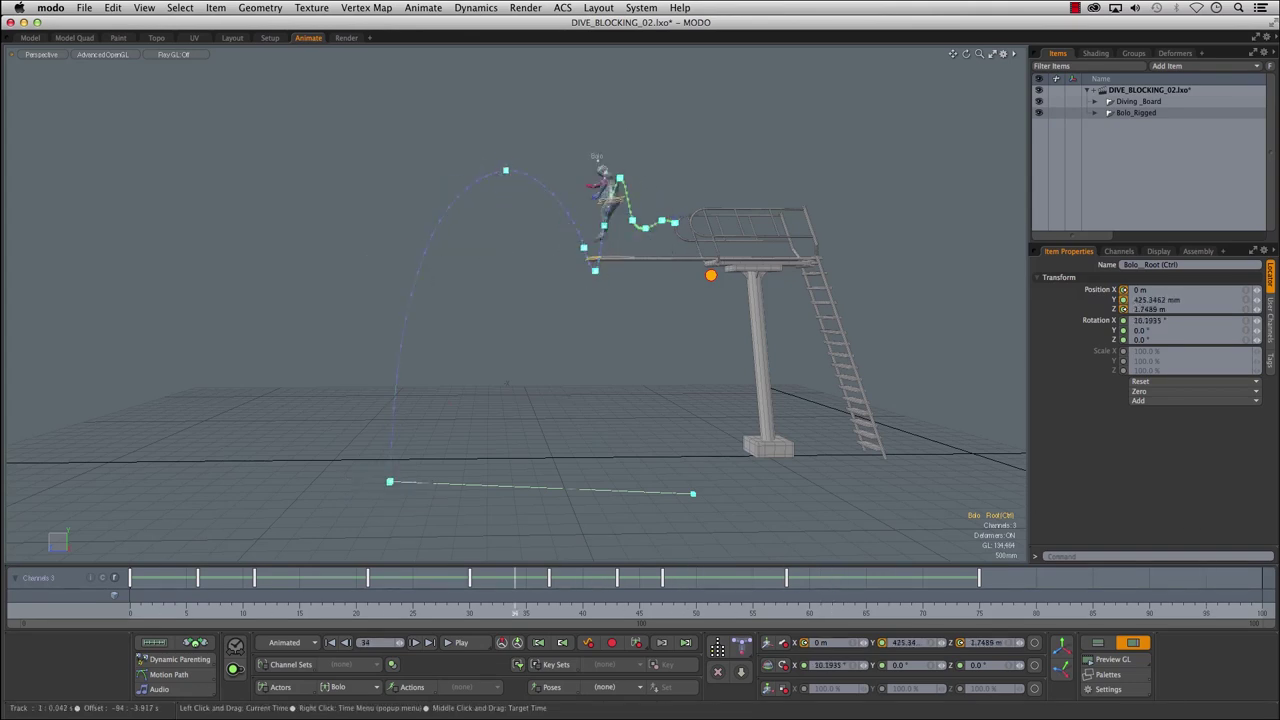
- Select the frame 37 key on the root's motion path and adjust its tangent handle
{"action": "scroll", "coordinate": [626, 252], "scroll_direction": "up", "scroll_amount": 8}
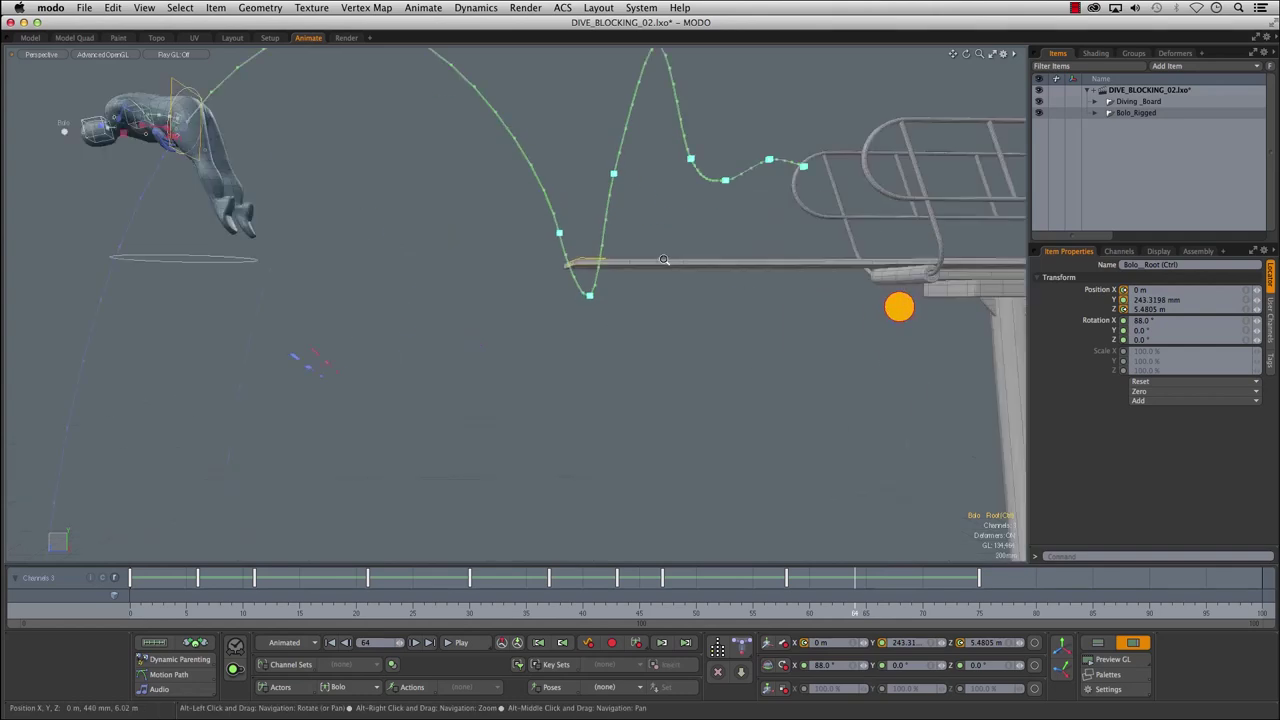
{"action": "left_click_drag", "start_coordinate": [626, 250], "coordinate": [593, 358], "text": "alt+shift"}
{"action": "left_click", "coordinate": [597, 285]}
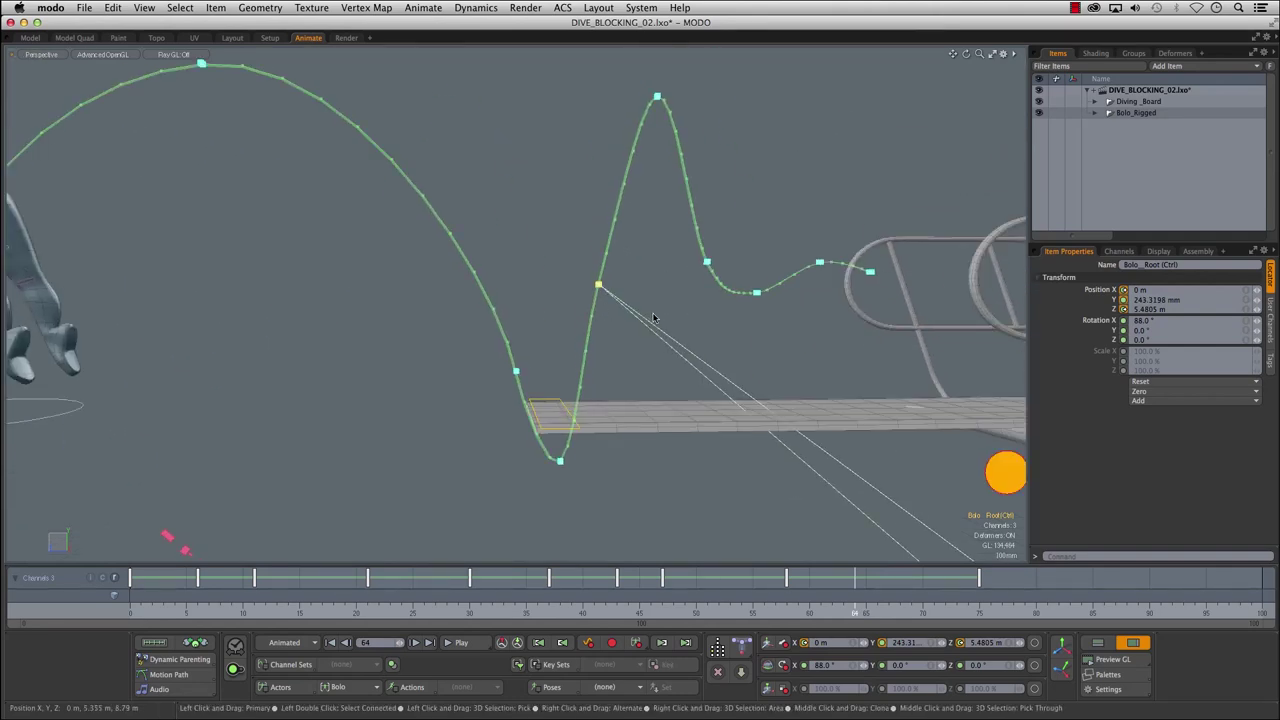
{"action": "scroll", "coordinate": [788, 368], "scroll_direction": "down", "scroll_amount": 8}
{"action": "left_click_drag", "start_coordinate": [1005, 536], "coordinate": [691, 353], "text": "alt+shift"}
{"action": "scroll", "coordinate": [831, 447], "scroll_direction": "down", "scroll_amount": 3}
{"action": "left_click_drag", "start_coordinate": [872, 515], "coordinate": [870, 496]}
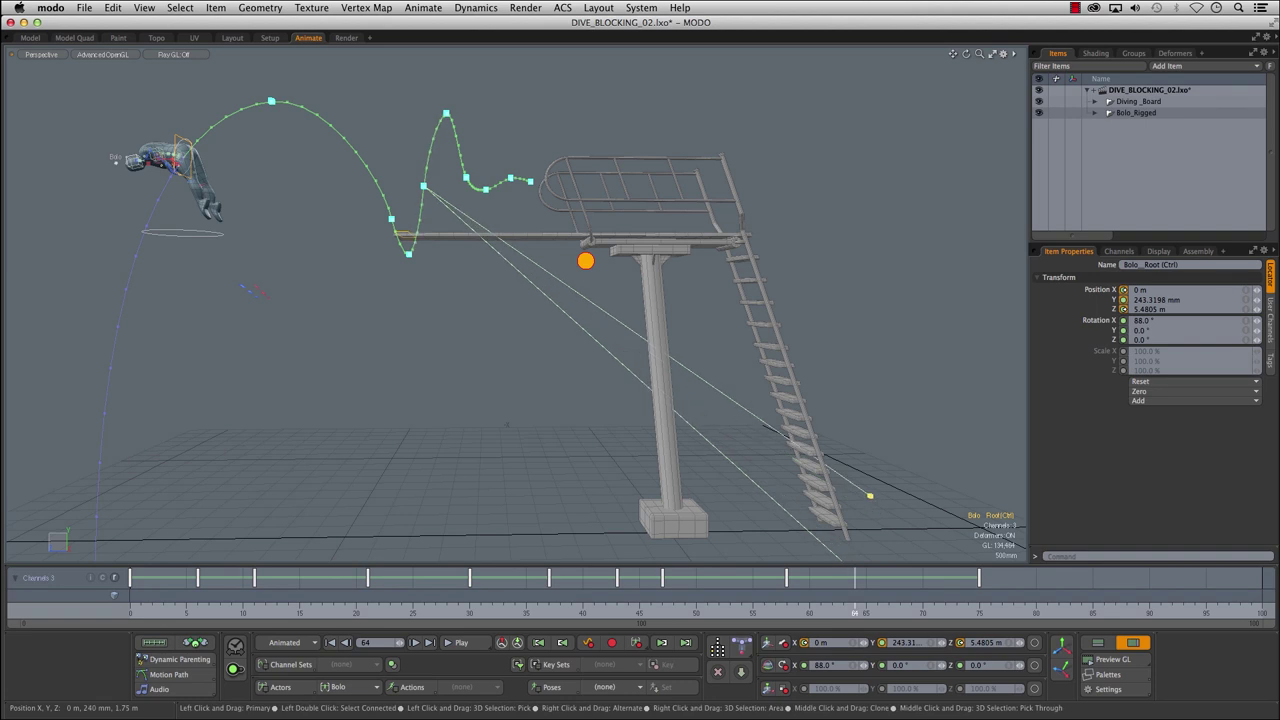
- Scrub through the takeoff around frames 41 to 48 and examine the body's motion at frame 47
{"action": "mouse_move", "coordinate": [855, 612]}
{"action": "left_mouse_down"}
{"action": "mouse_move", "coordinate": [527, 612]}
{"action": "mouse_move", "coordinate": [595, 612]}
{"action": "left_mouse_up"}
{"action": "mouse_move", "coordinate": [673, 612]}
{"action": "left_mouse_down"}
{"action": "mouse_move", "coordinate": [752, 612]}
{"action": "mouse_move", "coordinate": [652, 612]}
{"action": "left_mouse_up"}
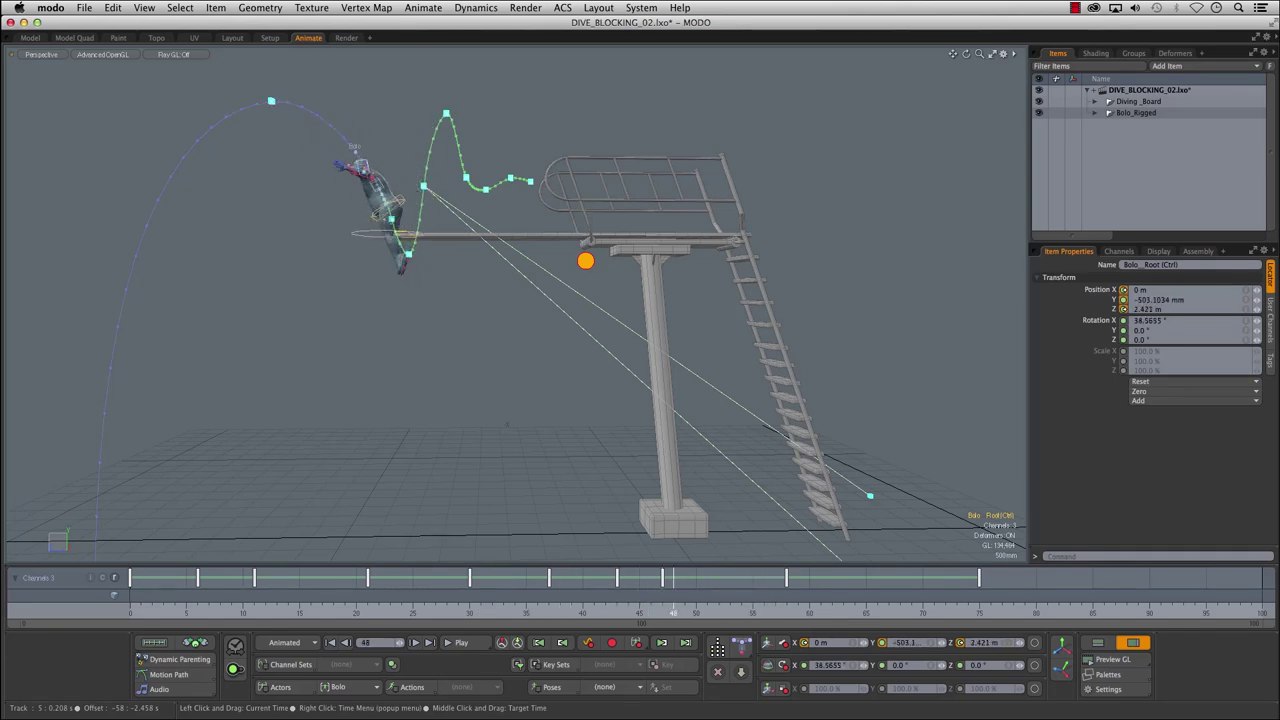
{"action": "left_click_drag", "start_coordinate": [430, 331], "coordinate": [426, 188], "text": "ctrl+alt"}
{"action": "left_click_drag", "start_coordinate": [575, 278], "coordinate": [571, 266], "text": "alt+shift"}
{"action": "left_click", "coordinate": [692, 299]}
{"action": "key", "text": "super+z"}
{"action": "mouse_move", "coordinate": [681, 285]}
{"action": "left_mouse_down", "text": "ctrl+alt"}
{"action": "mouse_move", "coordinate": [632, 288]}
{"action": "mouse_move", "coordinate": [628, 269]}
{"action": "mouse_move", "coordinate": [667, 266]}
{"action": "left_mouse_up", "text": "ctrl+alt"}
{"action": "left_click_drag", "start_coordinate": [798, 416], "coordinate": [684, 482], "text": "ctrl+alt"}
{"action": "left_click_drag", "start_coordinate": [676, 500], "coordinate": [627, 484], "text": "alt+shift"}
{"action": "left_click_drag", "start_coordinate": [668, 612], "coordinate": [662, 612]}
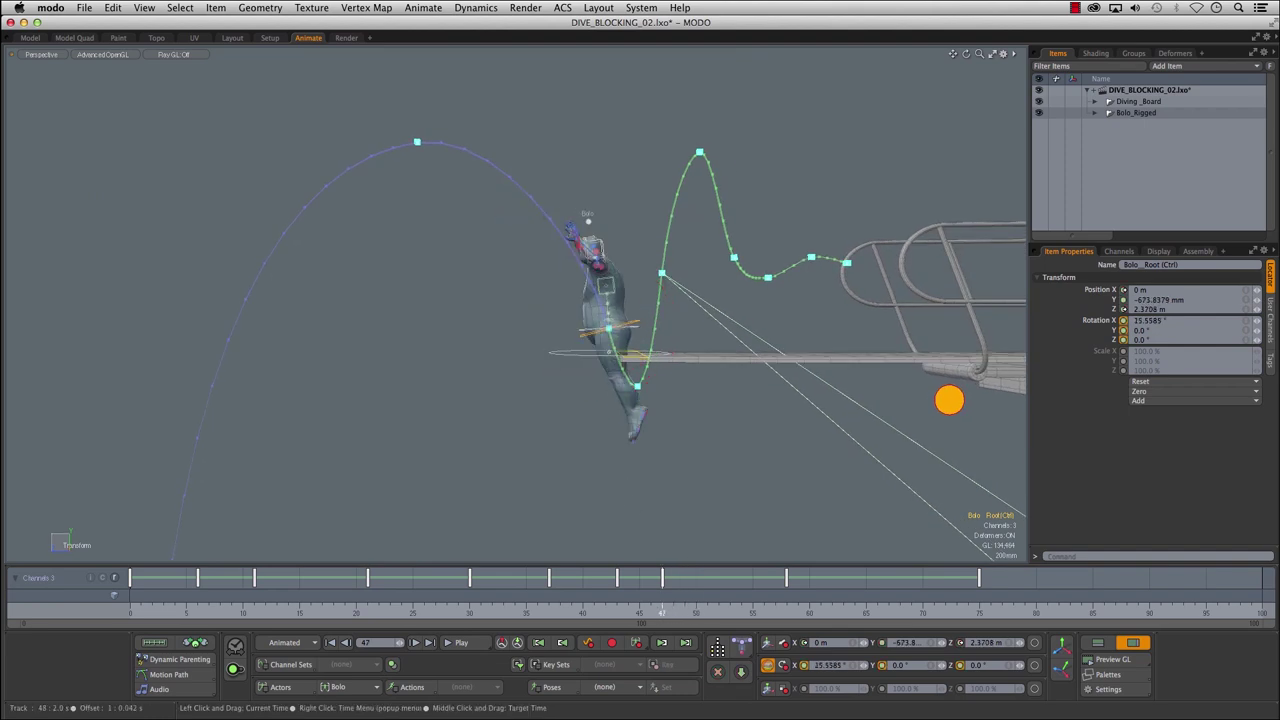
- Open the Graph Editor with no active actor and display the hips control's Rotation X curve
{"action": "left_click_drag", "start_coordinate": [497, 292], "coordinate": [551, 295], "text": "ctrl+alt"}
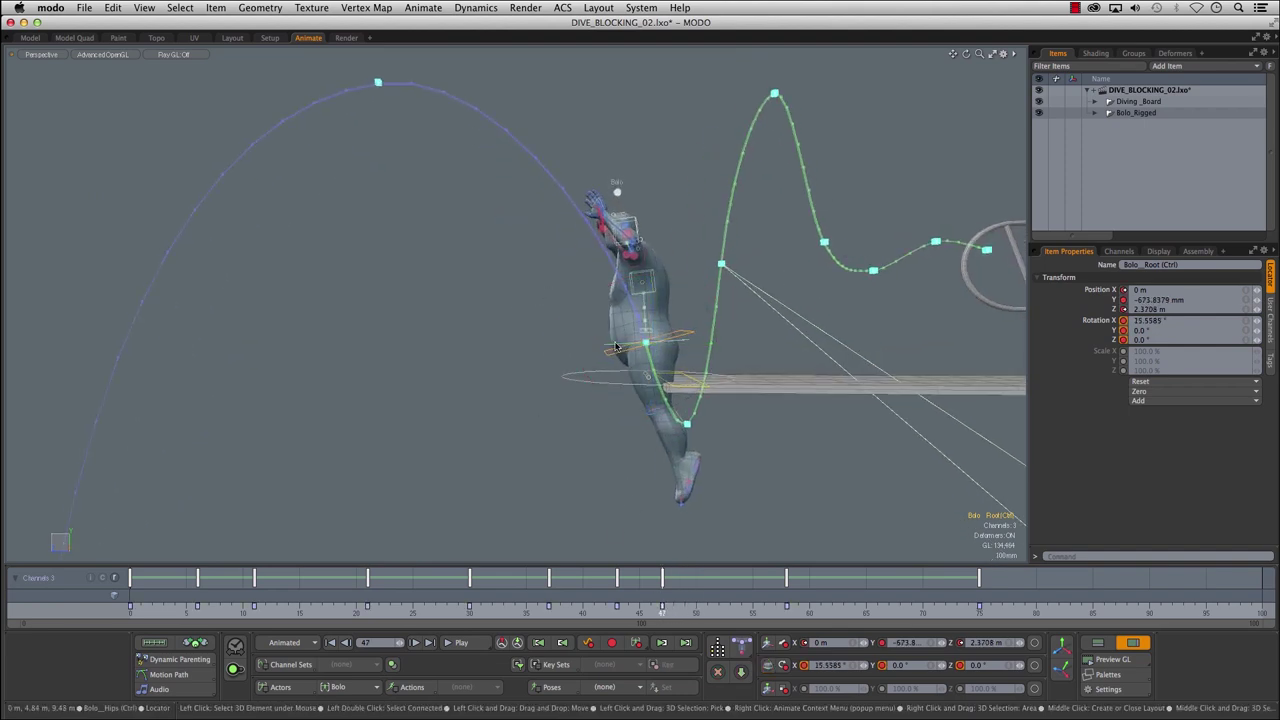
{"action": "left_click", "coordinate": [618, 348]}
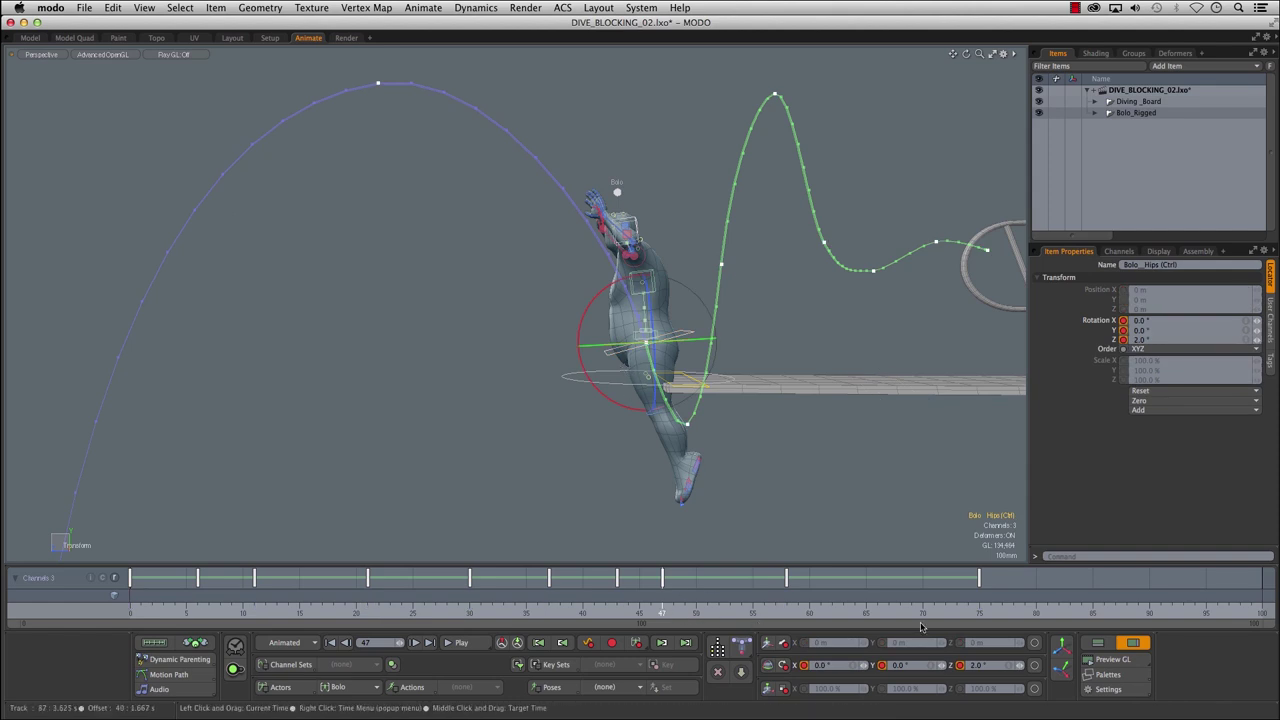
{"action": "left_click", "coordinate": [1097, 642]}
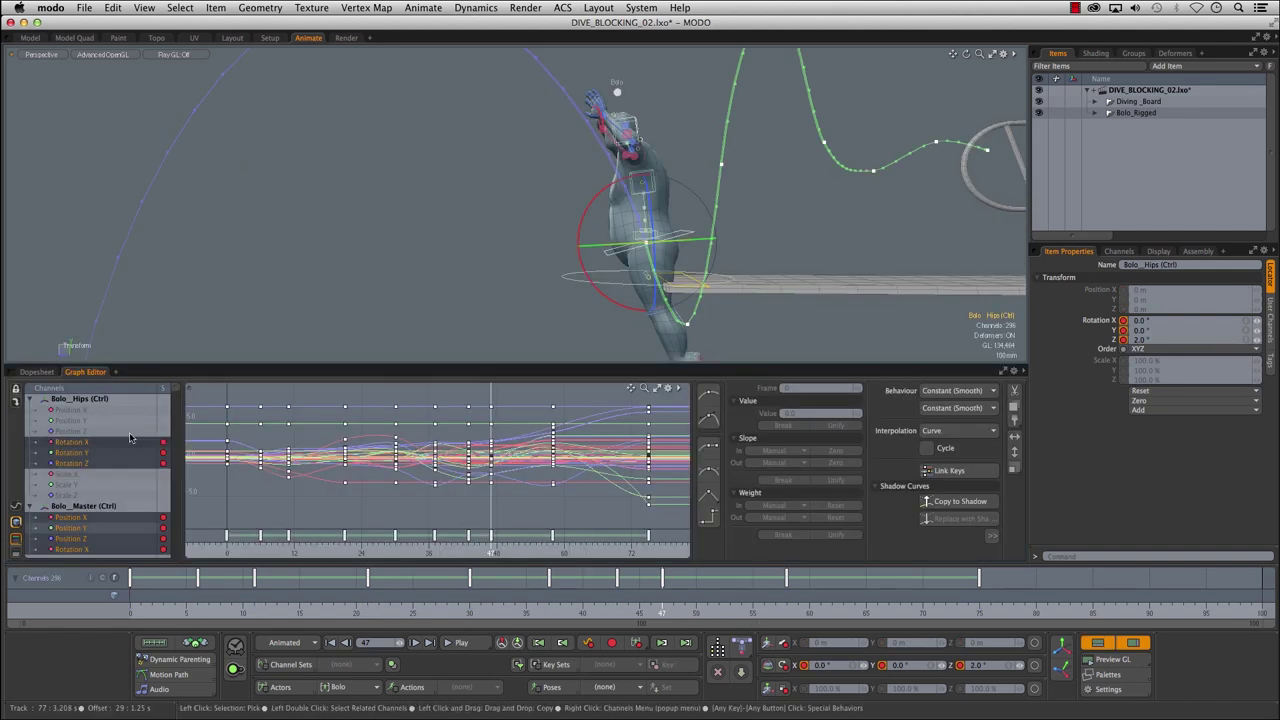
{"action": "left_click", "coordinate": [363, 684]}
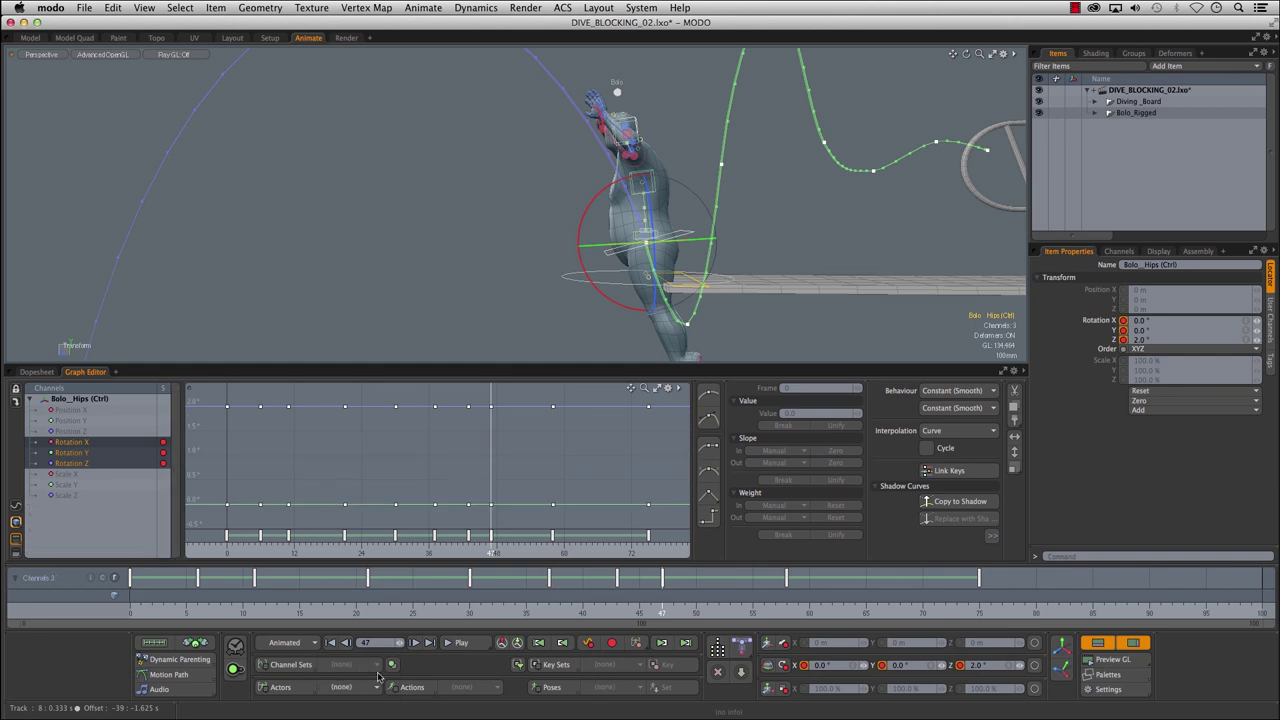
{"action": "left_click", "coordinate": [90, 473]}
{"action": "left_click", "coordinate": [98, 441]}
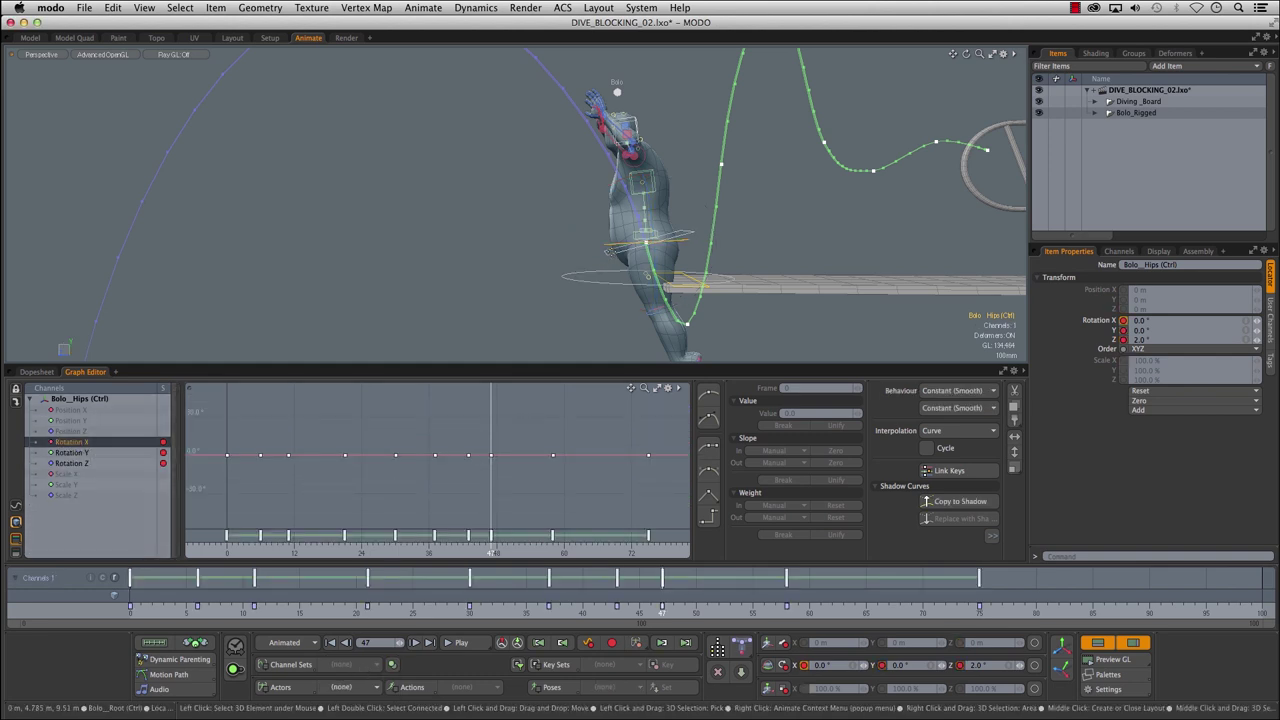
- Display the root control's rotation curves and remove the Rotation X keys at frames 37 and 43
{"action": "left_click", "coordinate": [611, 256]}
{"action": "key", "text": "e"}
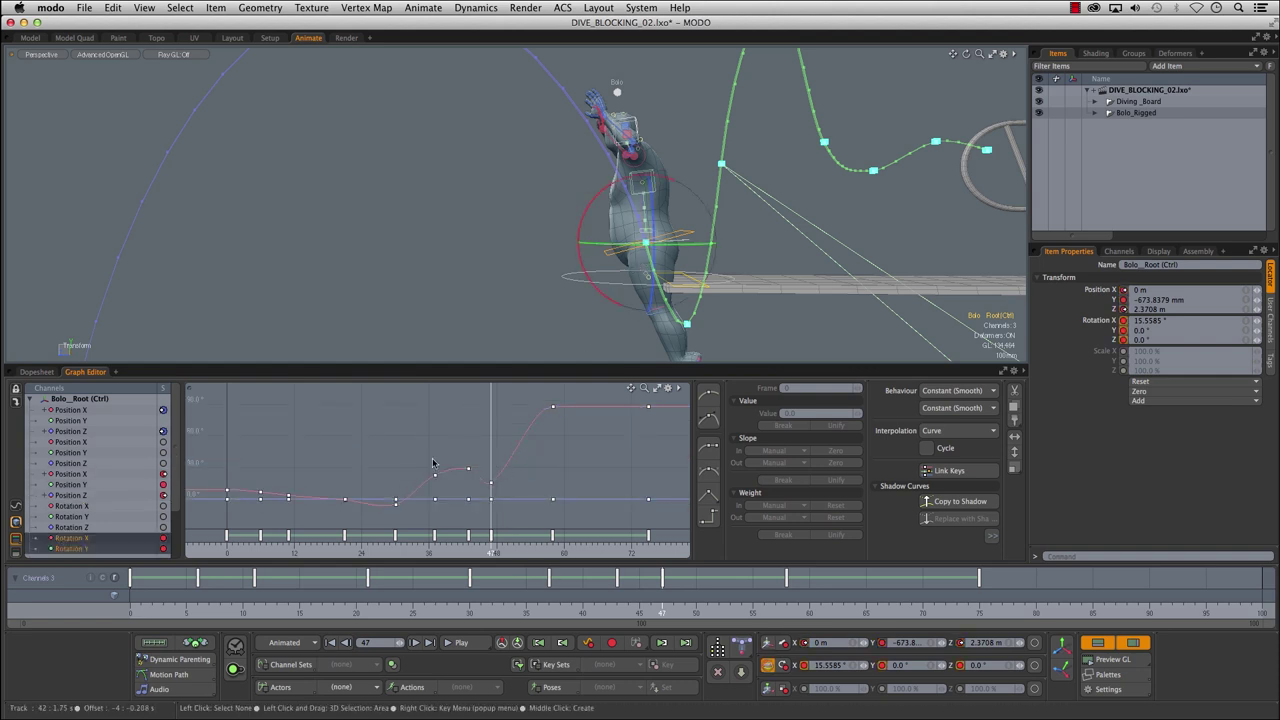
{"action": "left_click_drag", "start_coordinate": [392, 417], "coordinate": [413, 420], "text": "alt"}
{"action": "left_click_drag", "start_coordinate": [606, 283], "coordinate": [602, 278], "text": "alt"}
{"action": "left_click_drag", "start_coordinate": [602, 278], "coordinate": [582, 256], "text": "ctrl+alt"}
{"action": "left_click_drag", "start_coordinate": [495, 615], "coordinate": [661, 612]}
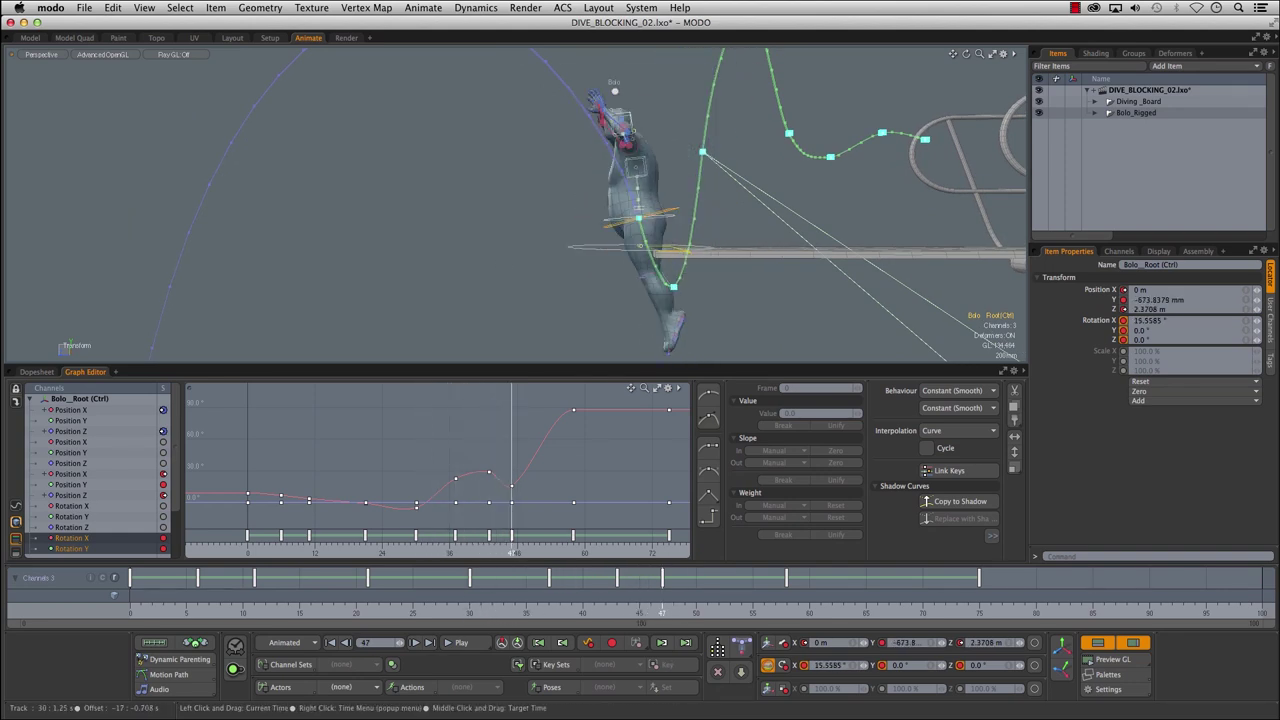
{"action": "left_click_drag", "start_coordinate": [474, 446], "coordinate": [503, 484]}
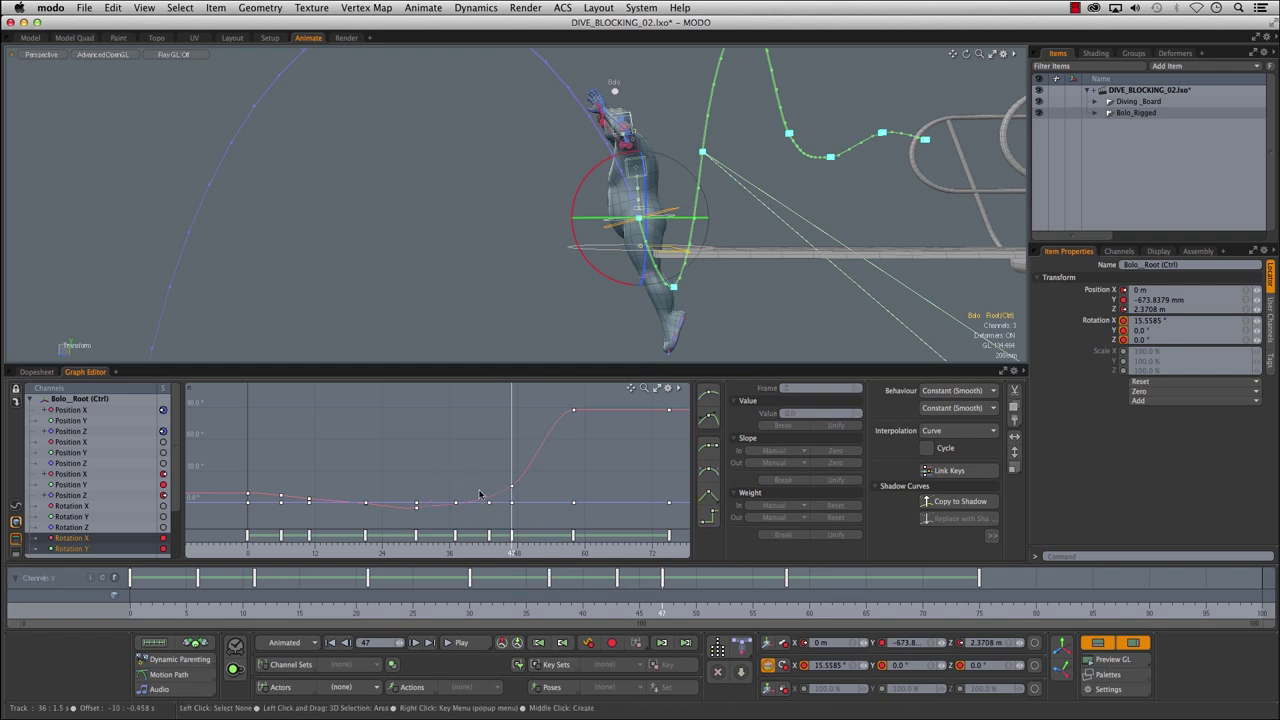
- Adjust the tangent of the frame 30 key on the root's Rotation X curve and scrub to frame 49
{"action": "left_click_drag", "start_coordinate": [421, 510], "coordinate": [440, 504], "text": "ctrl+alt"}
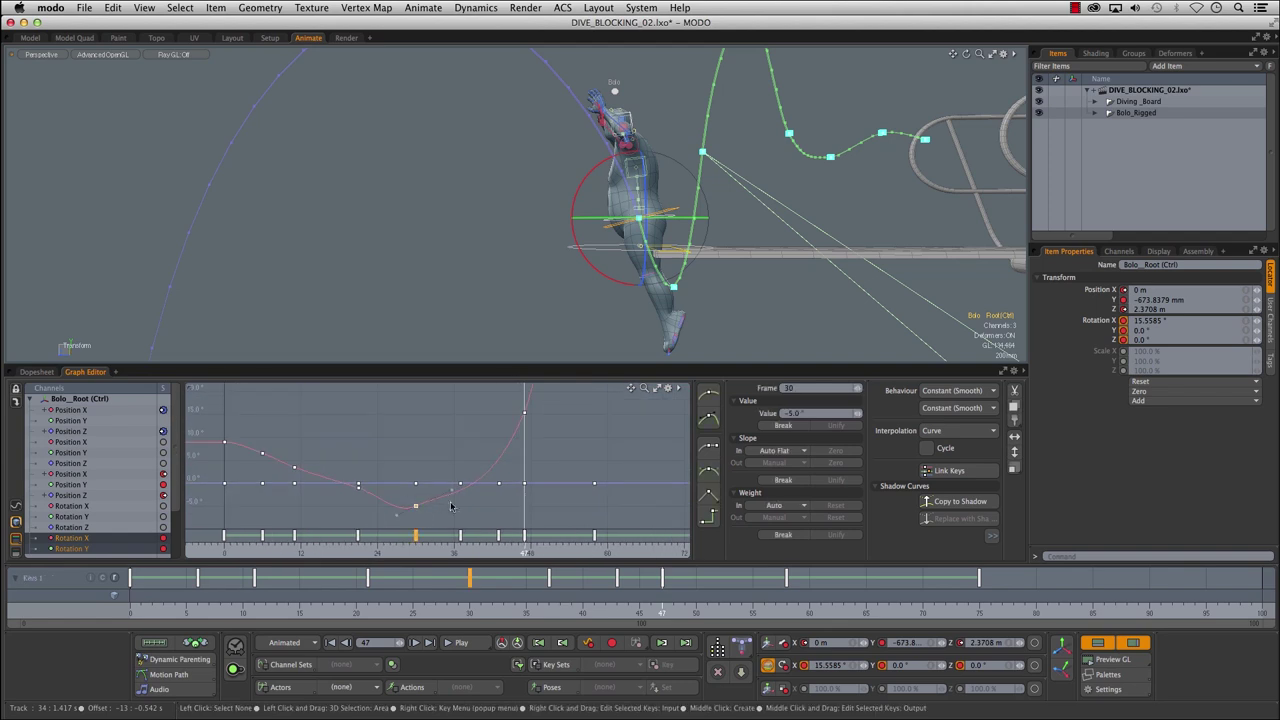
{"action": "left_click_drag", "start_coordinate": [574, 412], "coordinate": [552, 500], "text": "ctrl+alt"}
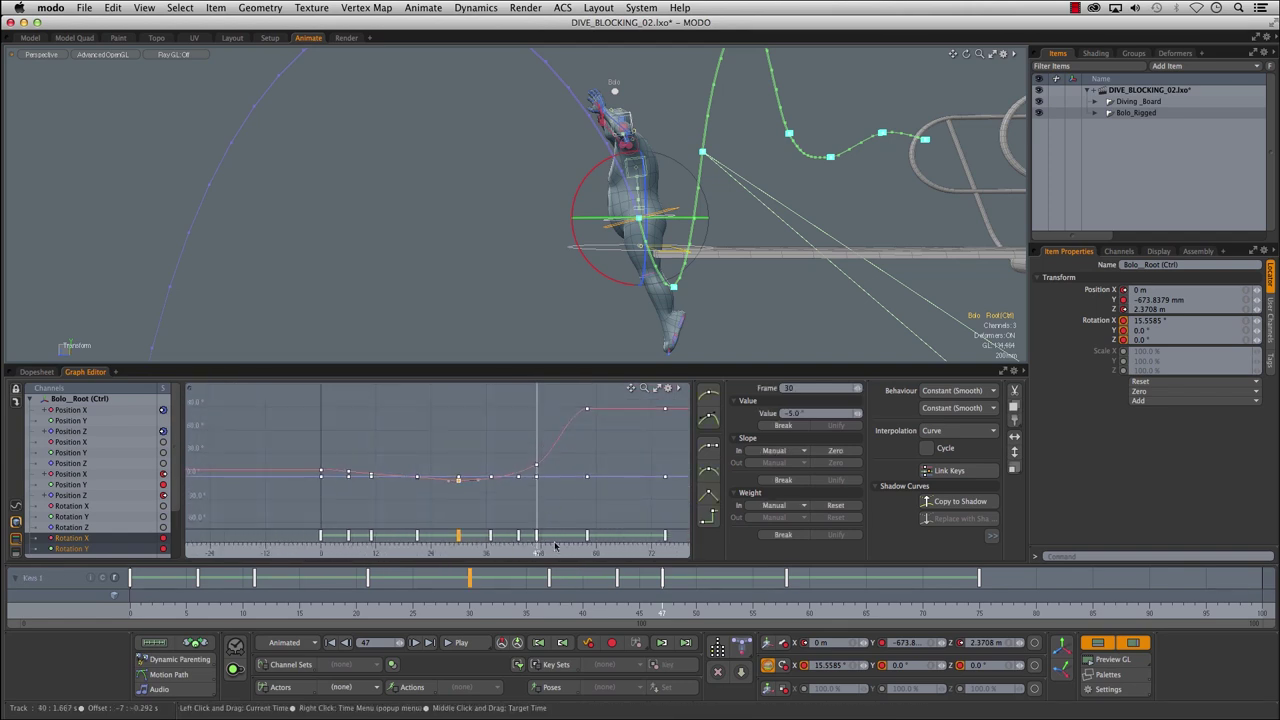
{"action": "left_click_drag", "start_coordinate": [436, 552], "coordinate": [545, 552]}
{"action": "left_click_drag", "start_coordinate": [768, 286], "coordinate": [717, 318], "text": "ctrl+alt"}
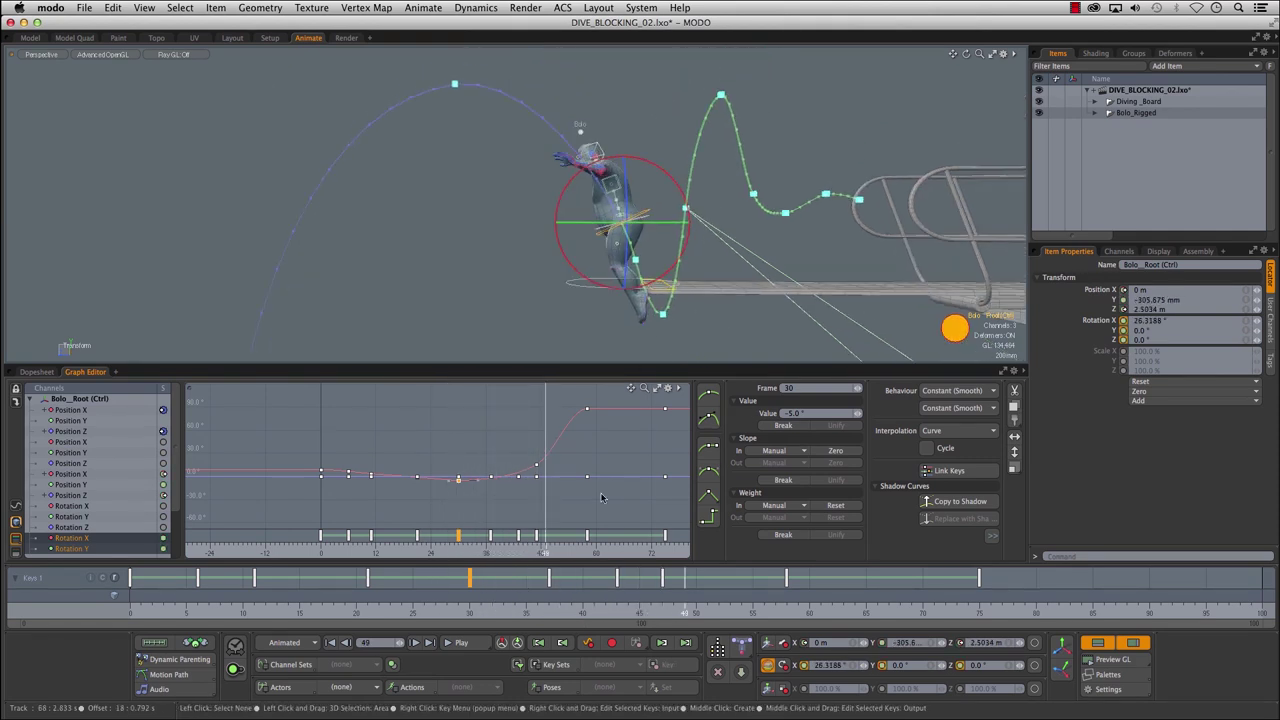
- Set the root's Rotation X key at frame 58 to 75° and raise the frame 47 key to about 25.56°
{"action": "left_click_drag", "start_coordinate": [687, 615], "coordinate": [786, 614]}
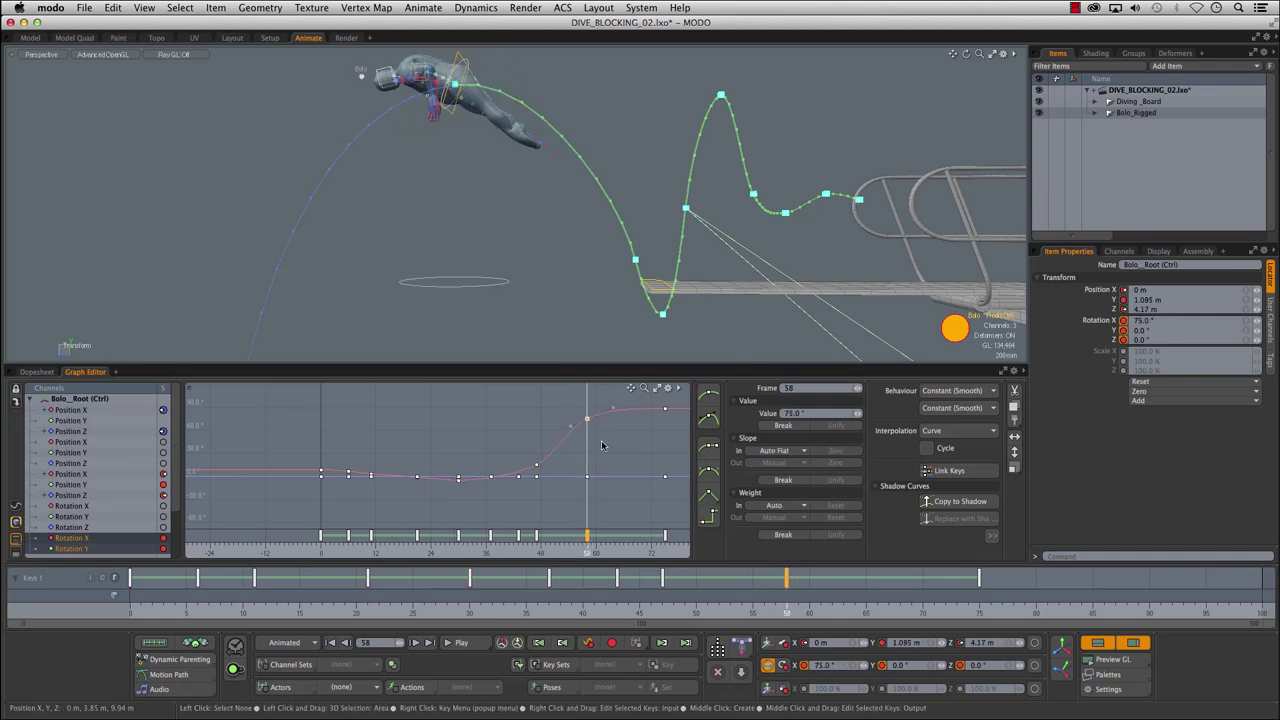
{"action": "left_click", "coordinate": [538, 458]}
{"action": "left_click_drag", "start_coordinate": [520, 184], "coordinate": [506, 248], "text": "alt"}
- Hide the Graph Editor and scrub through the whole dive to examine the body's rotation along the arc
{"action": "left_click_drag", "start_coordinate": [612, 613], "coordinate": [832, 613]}
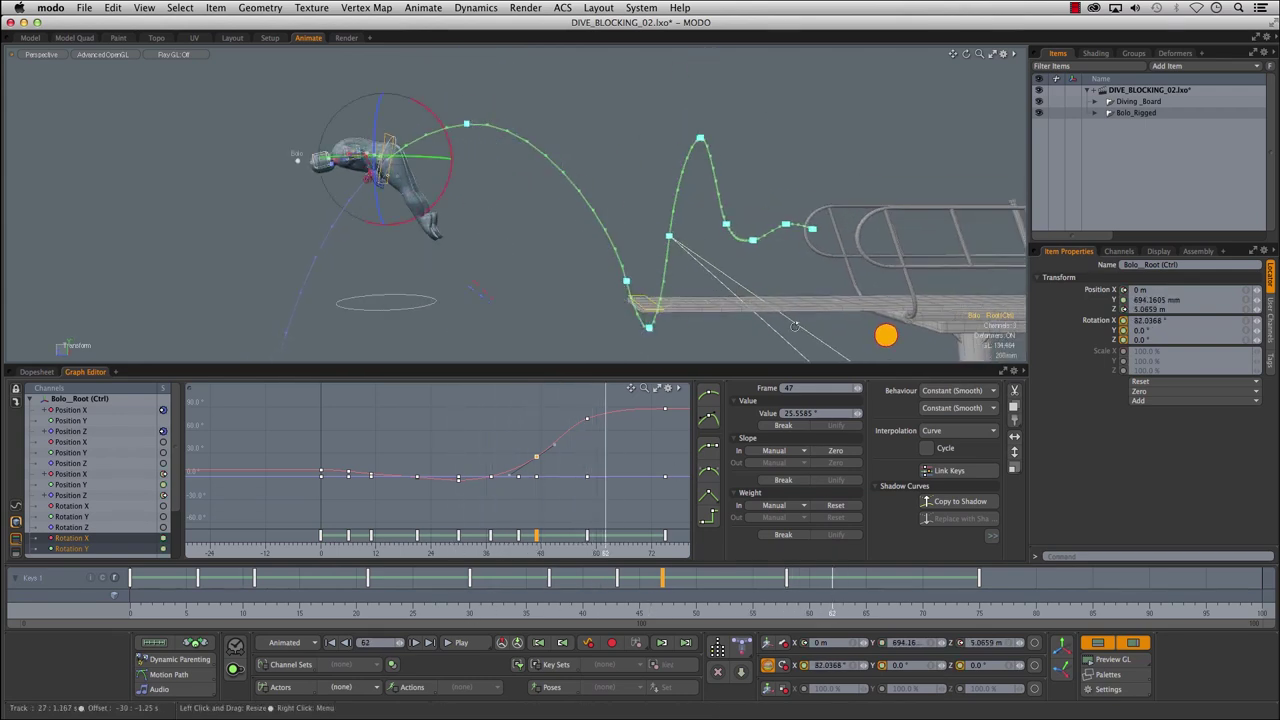
{"action": "scroll", "coordinate": [738, 291], "scroll_direction": "down", "scroll_amount": 3}
{"action": "left_click_drag", "start_coordinate": [588, 318], "coordinate": [540, 232], "text": "alt+shift"}
{"action": "scroll", "coordinate": [540, 233], "scroll_direction": "down", "scroll_amount": 3}
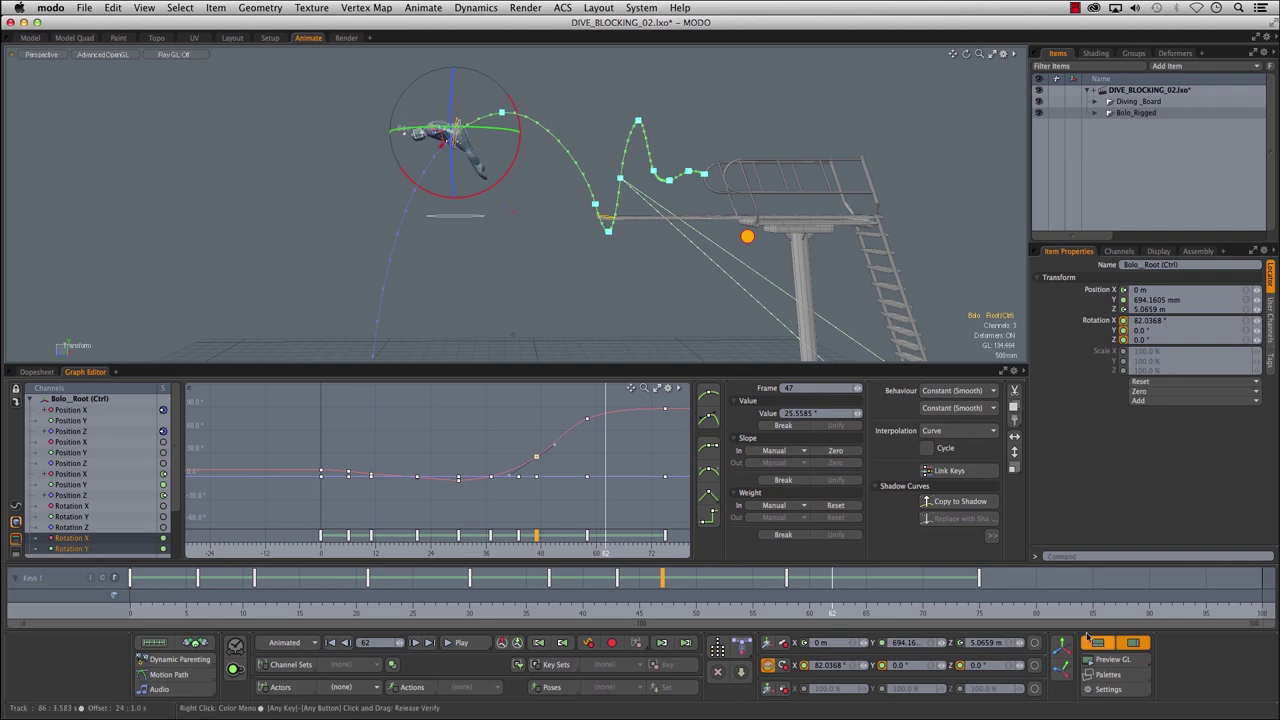
{"action": "left_click", "coordinate": [1097, 642]}
{"action": "left_click_drag", "start_coordinate": [531, 469], "coordinate": [479, 461], "text": "alt"}
{"action": "left_click_drag", "start_coordinate": [220, 618], "coordinate": [549, 613]}
{"action": "left_click_drag", "start_coordinate": [741, 613], "coordinate": [1160, 613]}
{"action": "left_click_drag", "start_coordinate": [322, 613], "coordinate": [447, 613]}
{"action": "left_click_drag", "start_coordinate": [672, 612], "coordinate": [1082, 612]}
{"action": "left_click_drag", "start_coordinate": [466, 614], "coordinate": [616, 612]}
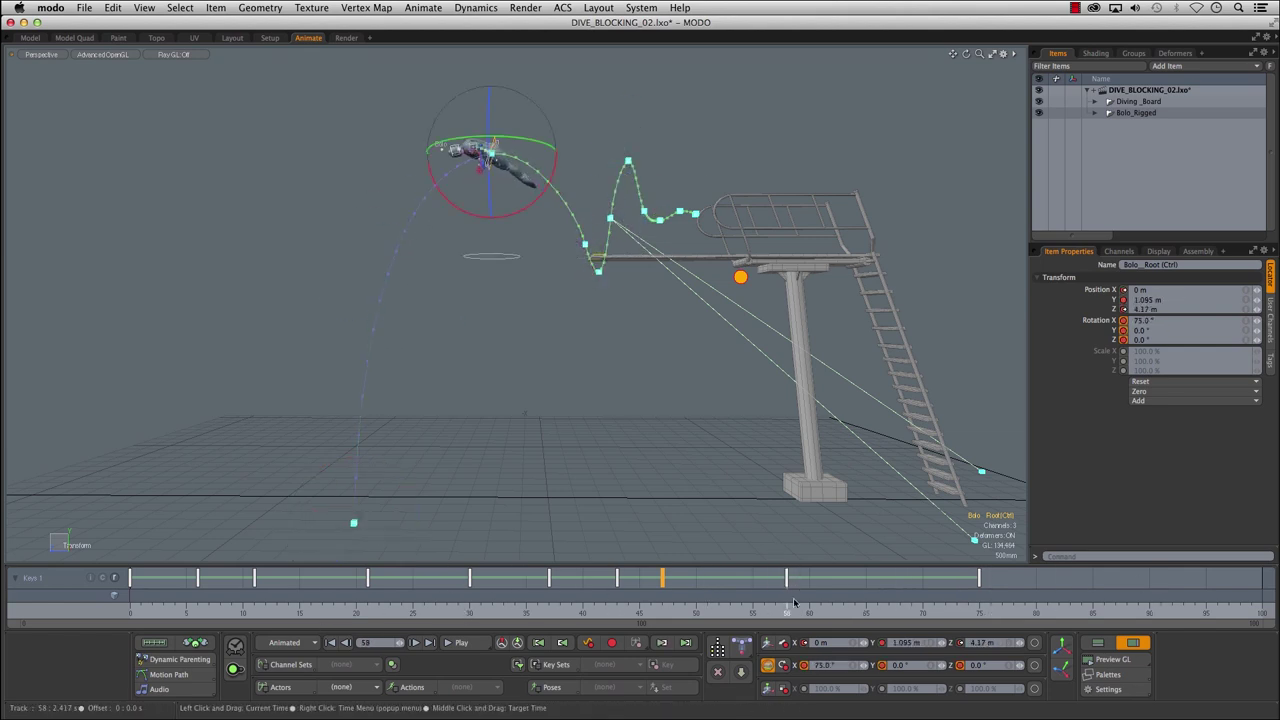
- At frame 58, move the foot controls in toward the body to bend the knees into a tuck
{"action": "scroll", "coordinate": [452, 175], "scroll_direction": "up", "scroll_amount": 5}
{"action": "left_click_drag", "start_coordinate": [542, 188], "coordinate": [520, 319], "text": "alt+shift"}
{"action": "left_click_drag", "start_coordinate": [520, 319], "coordinate": [526, 349], "text": "alt"}
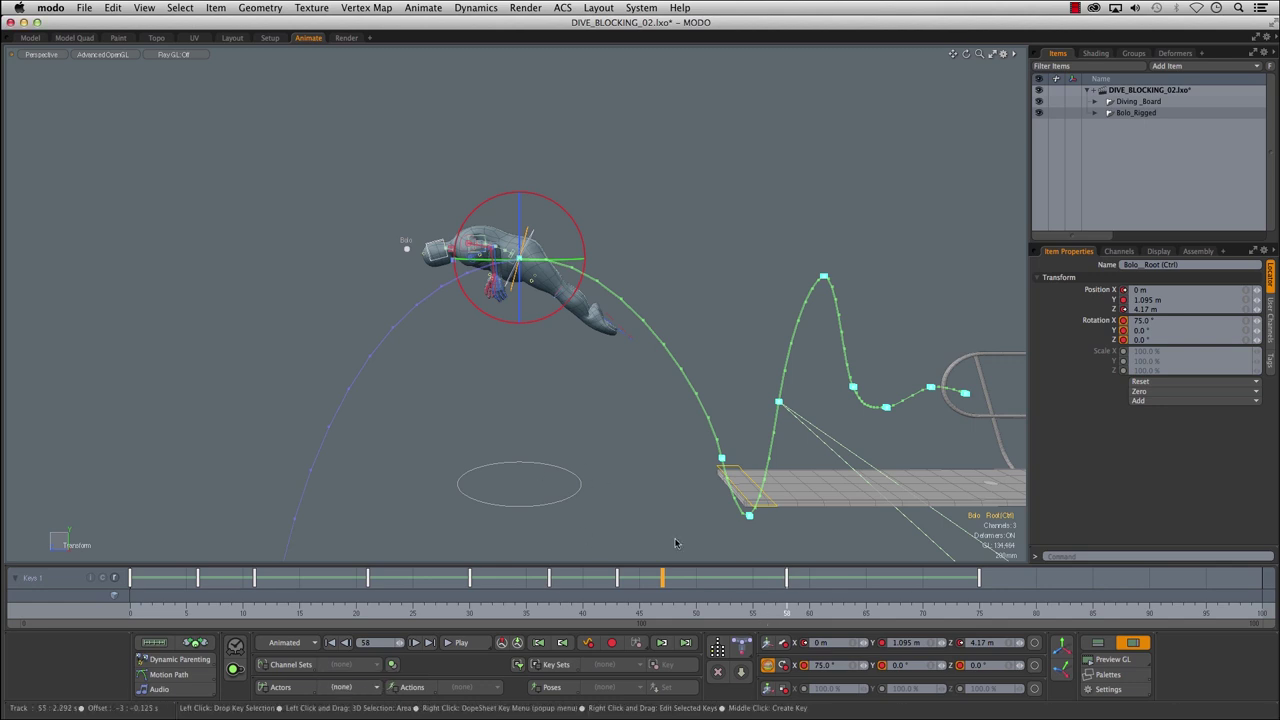
{"action": "left_click_drag", "start_coordinate": [599, 343], "coordinate": [628, 361], "text": "alt"}
{"action": "left_click_drag", "start_coordinate": [526, 371], "coordinate": [703, 351], "text": "alt"}
{"action": "left_click", "coordinate": [703, 351]}
{"action": "left_click", "coordinate": [654, 290]}
{"action": "left_click_drag", "start_coordinate": [654, 287], "coordinate": [545, 258]}
{"action": "mouse_move", "coordinate": [580, 340]}
{"action": "left_mouse_down", "text": "alt"}
{"action": "mouse_move", "coordinate": [670, 342]}
{"action": "mouse_move", "coordinate": [585, 342]}
{"action": "left_mouse_up", "text": "alt"}
{"action": "left_click", "coordinate": [655, 345]}
{"action": "left_click", "coordinate": [654, 290]}
{"action": "left_click_drag", "start_coordinate": [636, 284], "coordinate": [800, 262]}
- Rotate the spine bend controls at frame 58 to curl the torso forward over the legs
{"action": "left_click", "coordinate": [594, 204]}
{"action": "left_click", "coordinate": [468, 204]}
{"action": "left_click_drag", "start_coordinate": [468, 290], "coordinate": [484, 290]}
{"action": "left_click_drag", "start_coordinate": [520, 425], "coordinate": [350, 435], "text": "alt"}
{"action": "left_click", "coordinate": [417, 174]}
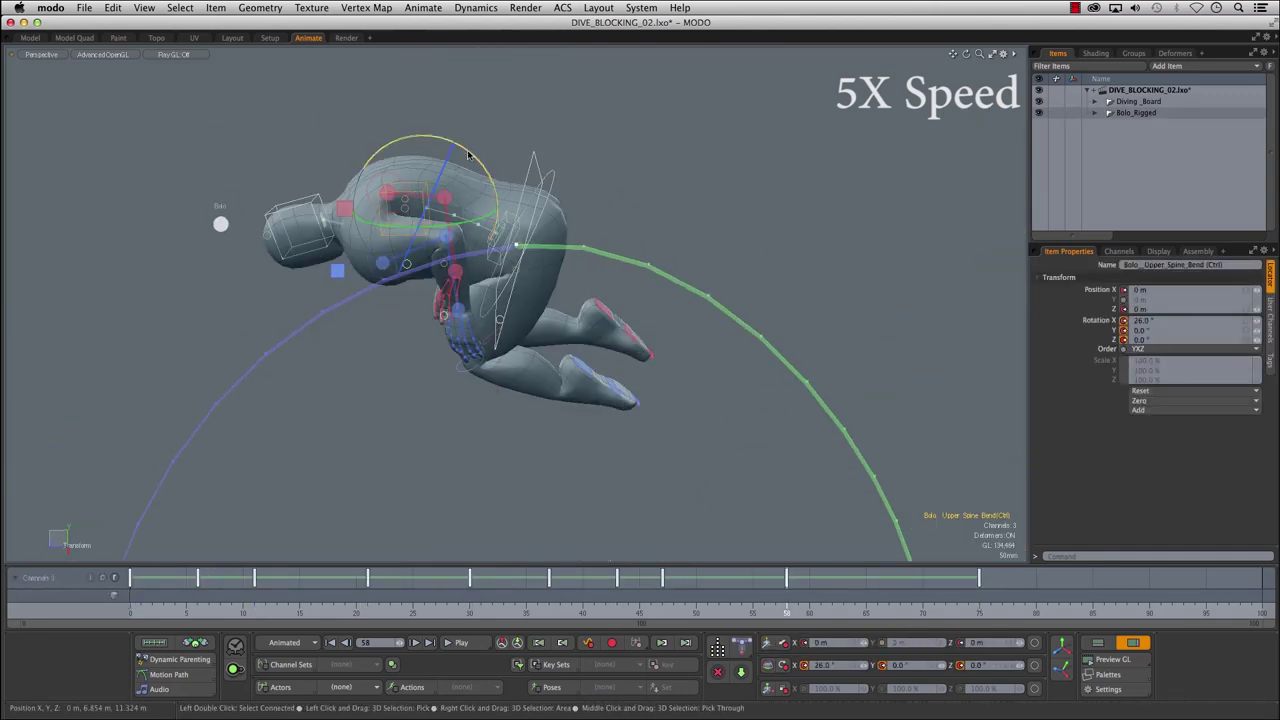
{"action": "left_click_drag", "start_coordinate": [400, 140], "coordinate": [420, 130]}
{"action": "left_click", "coordinate": [545, 150]}
{"action": "left_click_drag", "start_coordinate": [474, 184], "coordinate": [464, 196]}
{"action": "left_click_drag", "start_coordinate": [464, 300], "coordinate": [790, 300], "text": "alt"}
- Bring the arms in toward the bent knees and refine the placement of the feet at frame 58
{"action": "left_click", "coordinate": [563, 203]}
{"action": "left_click_drag", "start_coordinate": [760, 260], "coordinate": [455, 203], "text": "alt"}
{"action": "key", "text": "y"}
{"action": "left_click_drag", "start_coordinate": [560, 330], "coordinate": [430, 310], "text": "alt"}
{"action": "left_click", "coordinate": [415, 235]}
{"action": "left_click", "coordinate": [636, 388]}
{"action": "key", "text": "w"}
{"action": "key", "text": "e"}
{"action": "key", "text": "w"}
- Refine the arm near the shins and rotate the head FK control to bow the head at frame 58
{"action": "left_click", "coordinate": [484, 280]}
{"action": "key", "text": "e"}
{"action": "mouse_move", "coordinate": [620, 340]}
{"action": "left_mouse_down", "text": "alt"}
{"action": "mouse_move", "coordinate": [400, 340]}
{"action": "mouse_move", "coordinate": [620, 340]}
{"action": "left_mouse_up", "text": "alt"}
{"action": "left_click", "coordinate": [310, 238]}
{"action": "left_click_drag", "start_coordinate": [408, 272], "coordinate": [401, 288]}
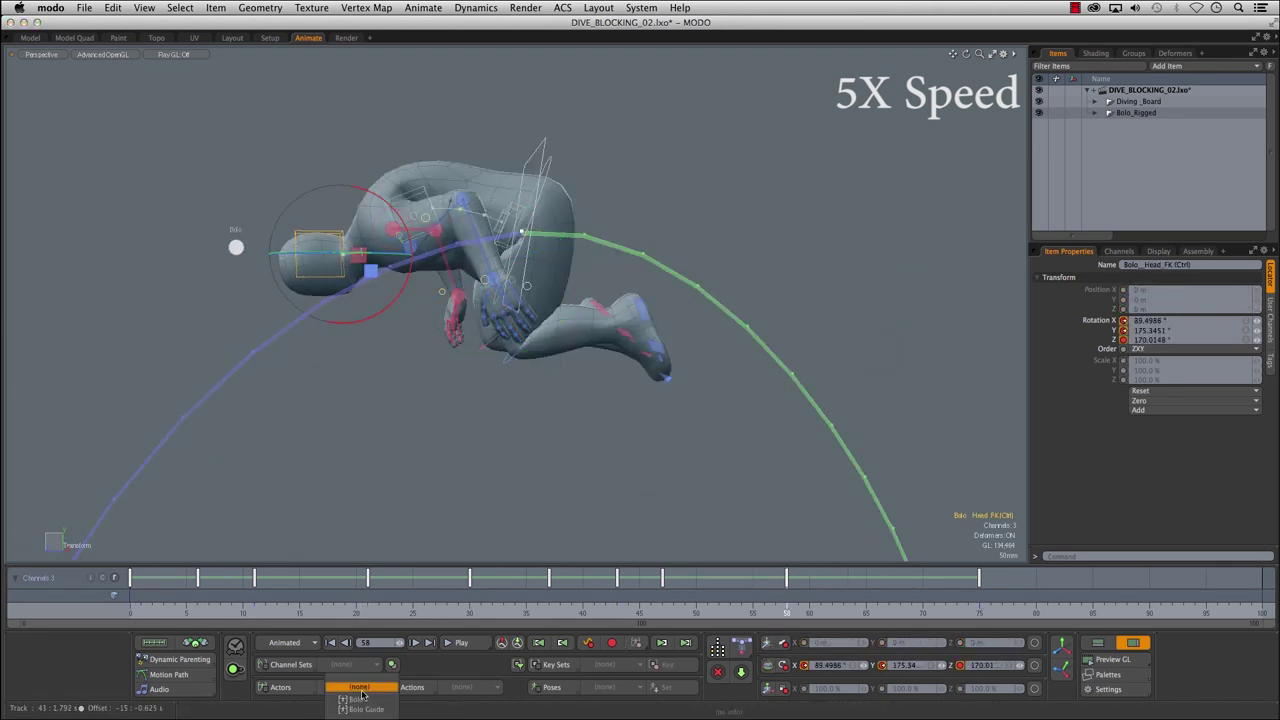
- Make Bolo the active actor and scrub from the tuck at frame 58 to frame 68 on the descent
{"action": "left_click", "coordinate": [365, 690]}
{"action": "left_click", "coordinate": [354, 678]}
{"action": "left_click_drag", "start_coordinate": [640, 318], "coordinate": [525, 300], "text": "ctrl+alt"}
{"action": "left_click_drag", "start_coordinate": [787, 598], "coordinate": [820, 598]}
{"action": "left_click_drag", "start_coordinate": [520, 330], "coordinate": [524, 300], "text": "alt"}
{"action": "mouse_move", "coordinate": [812, 598]}
{"action": "left_mouse_down"}
{"action": "mouse_move", "coordinate": [798, 598]}
{"action": "mouse_move", "coordinate": [819, 611]}
{"action": "mouse_move", "coordinate": [922, 611]}
{"action": "mouse_move", "coordinate": [887, 608]}
{"action": "left_mouse_up"}
{"action": "left_click_drag", "start_coordinate": [460, 386], "coordinate": [685, 367], "text": "alt+shift"}
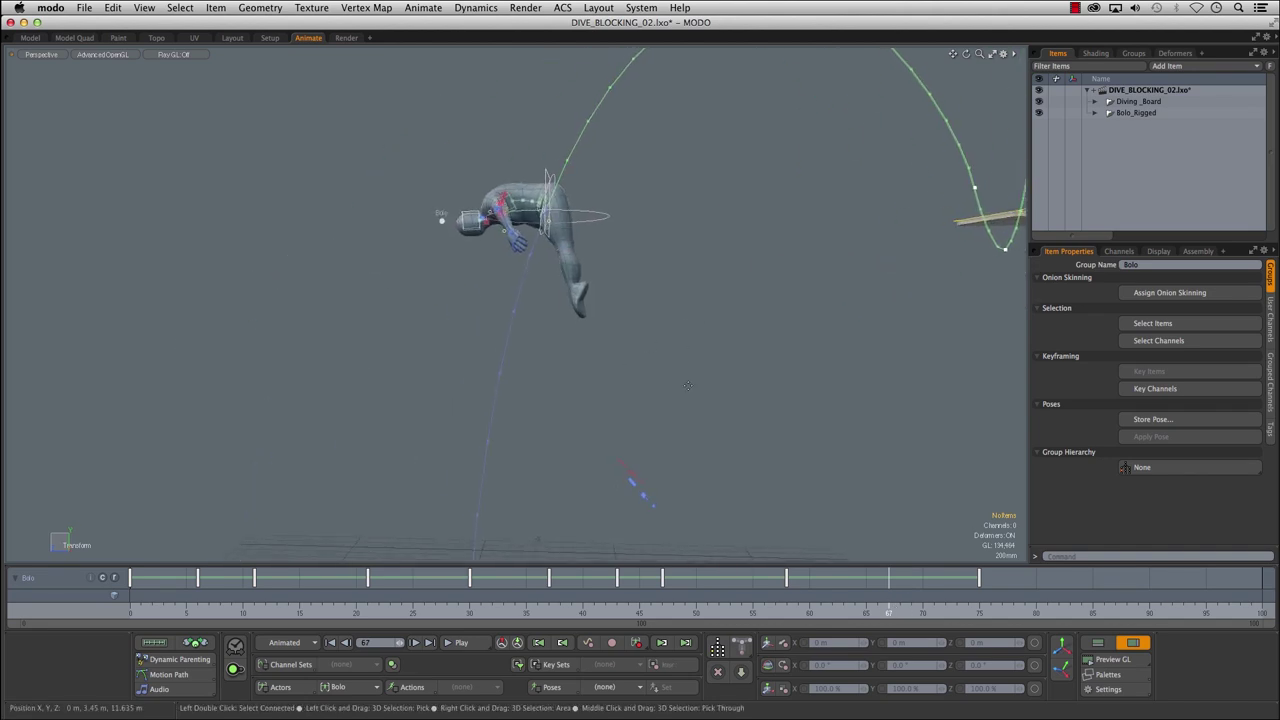
{"action": "left_click_drag", "start_coordinate": [782, 622], "coordinate": [900, 612]}
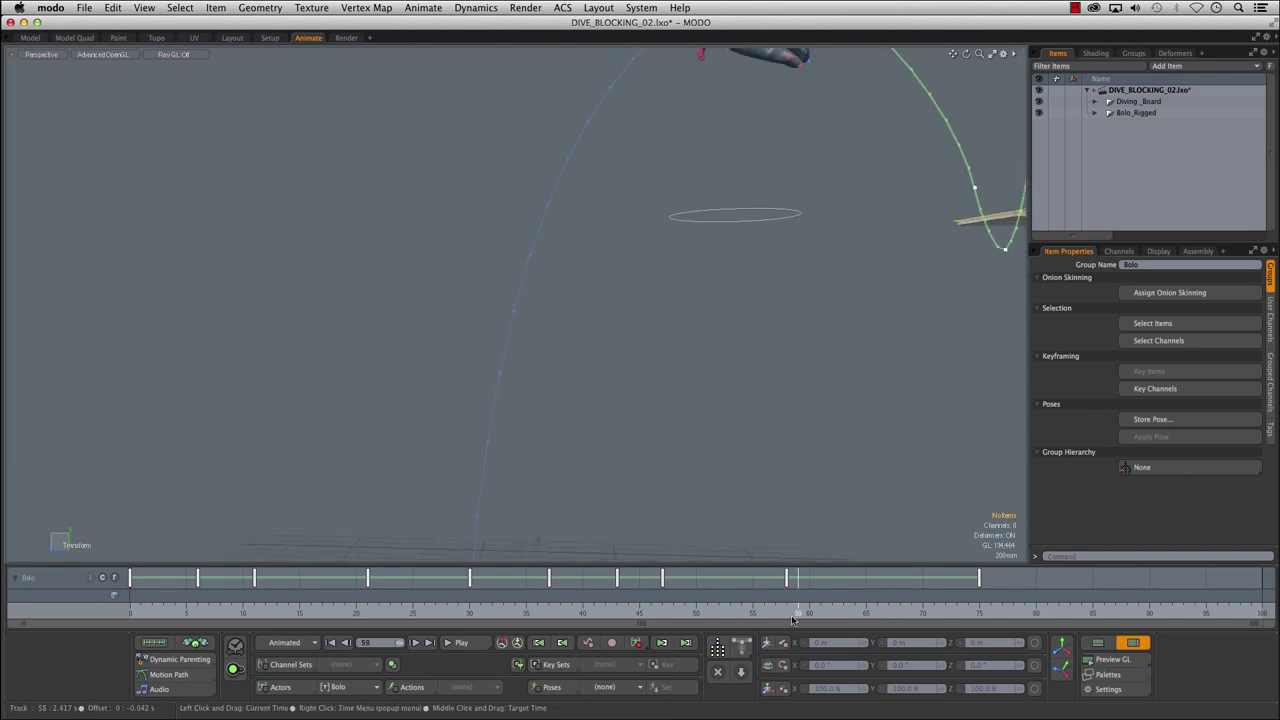
{"action": "left_click_drag", "start_coordinate": [616, 401], "coordinate": [554, 377], "text": "alt"}
{"action": "right_click_drag", "start_coordinate": [554, 377], "coordinate": [674, 363], "text": "alt"}
{"action": "left_click_drag", "start_coordinate": [674, 363], "coordinate": [602, 450], "text": "alt"}
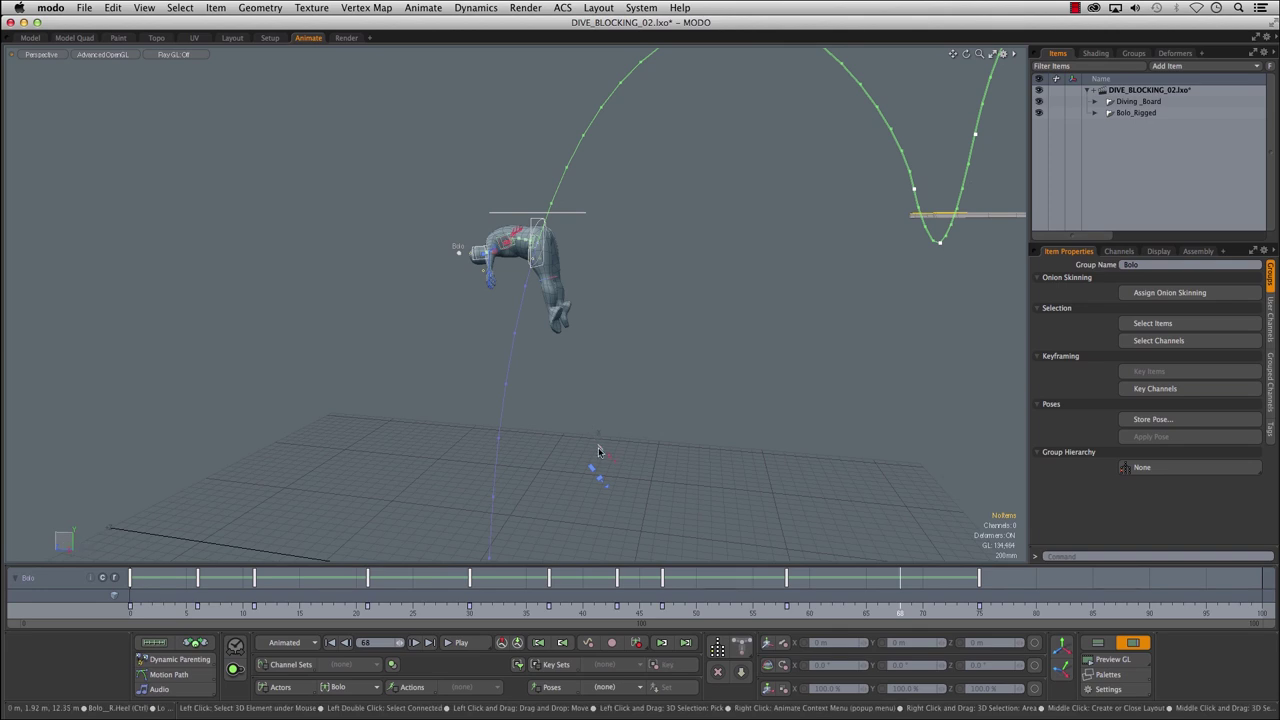
- Select both heel controls and raise them behind the body at frame 68
{"action": "left_click", "coordinate": [600, 450]}
{"action": "left_click", "coordinate": [600, 478], "text": "shift"}
{"action": "key", "text": "w"}
{"action": "left_click_drag", "start_coordinate": [594, 486], "coordinate": [601, 474], "text": "alt"}
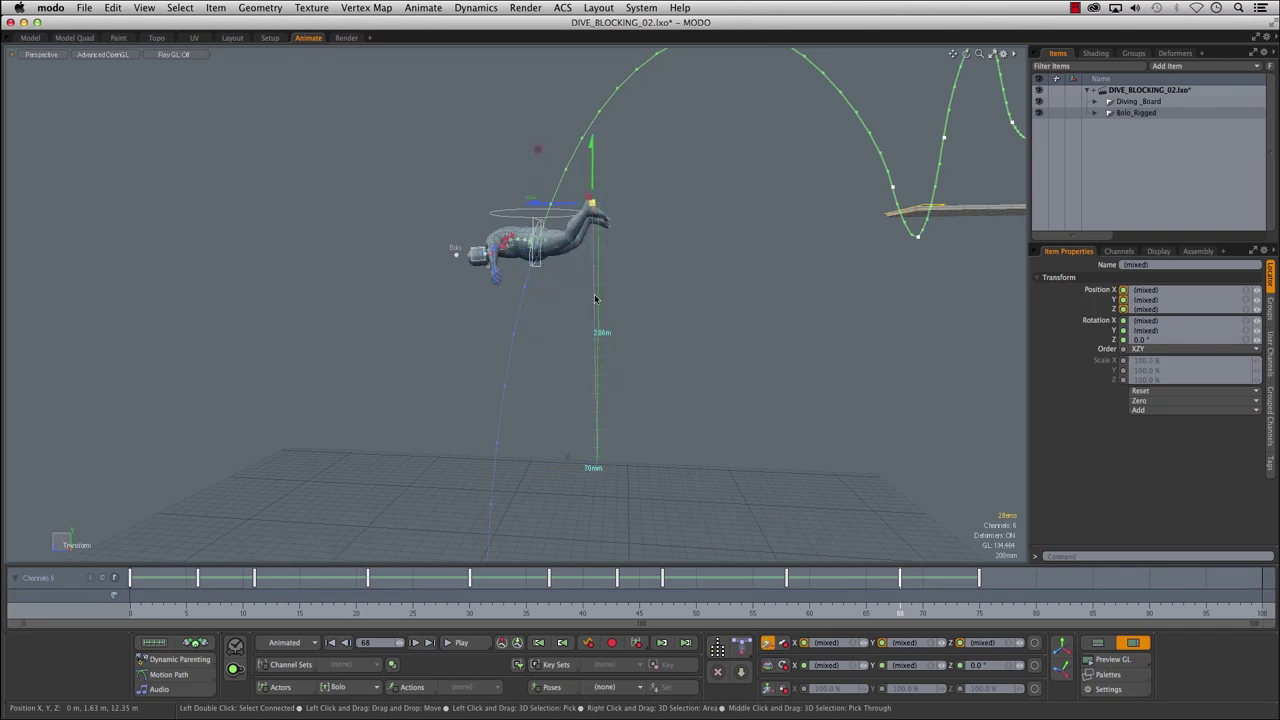
{"action": "right_click_drag", "start_coordinate": [615, 280], "coordinate": [637, 258], "text": "alt"}
{"action": "left_click_drag", "start_coordinate": [637, 258], "coordinate": [682, 264], "text": "alt"}
{"action": "middle_click_drag", "start_coordinate": [682, 264], "coordinate": [600, 350], "text": "alt"}
{"action": "left_click_drag", "start_coordinate": [600, 350], "coordinate": [488, 386], "text": "alt"}
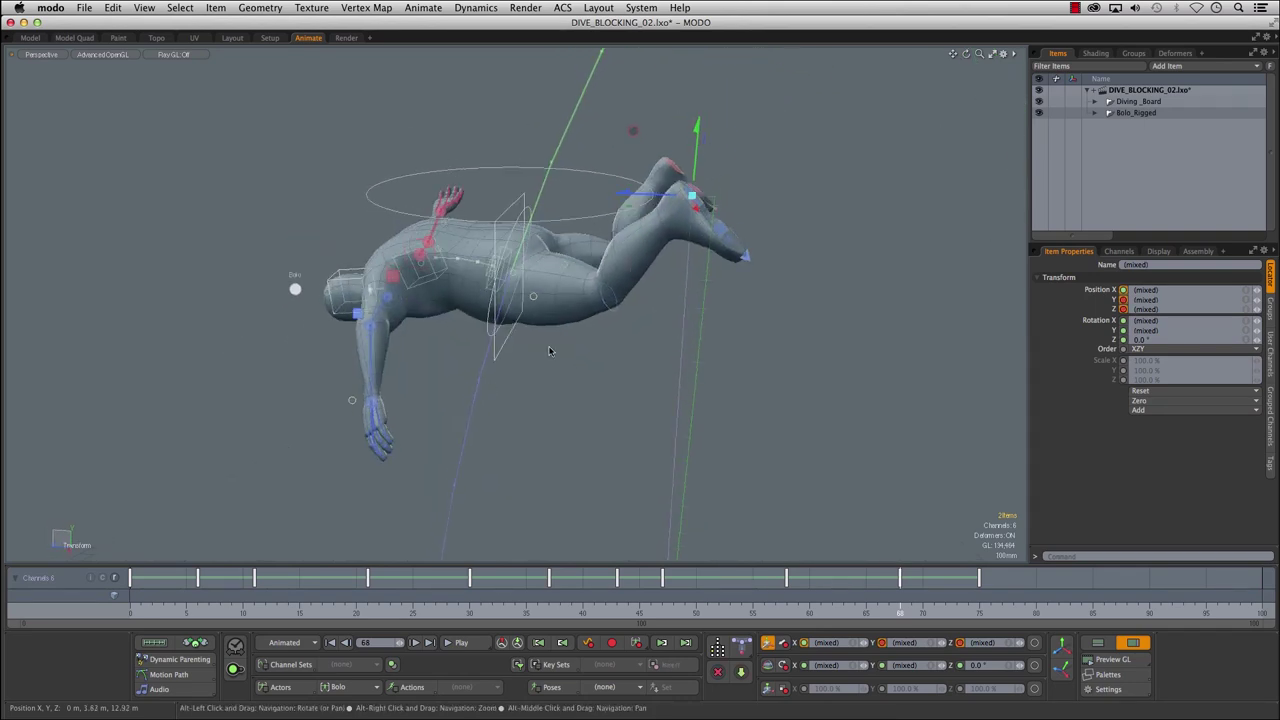
- Lift a single foot control higher behind the body at frame 68 to separate the feet
{"action": "left_click", "coordinate": [836, 232]}
{"action": "left_click_drag", "start_coordinate": [836, 232], "coordinate": [775, 230], "text": "alt"}
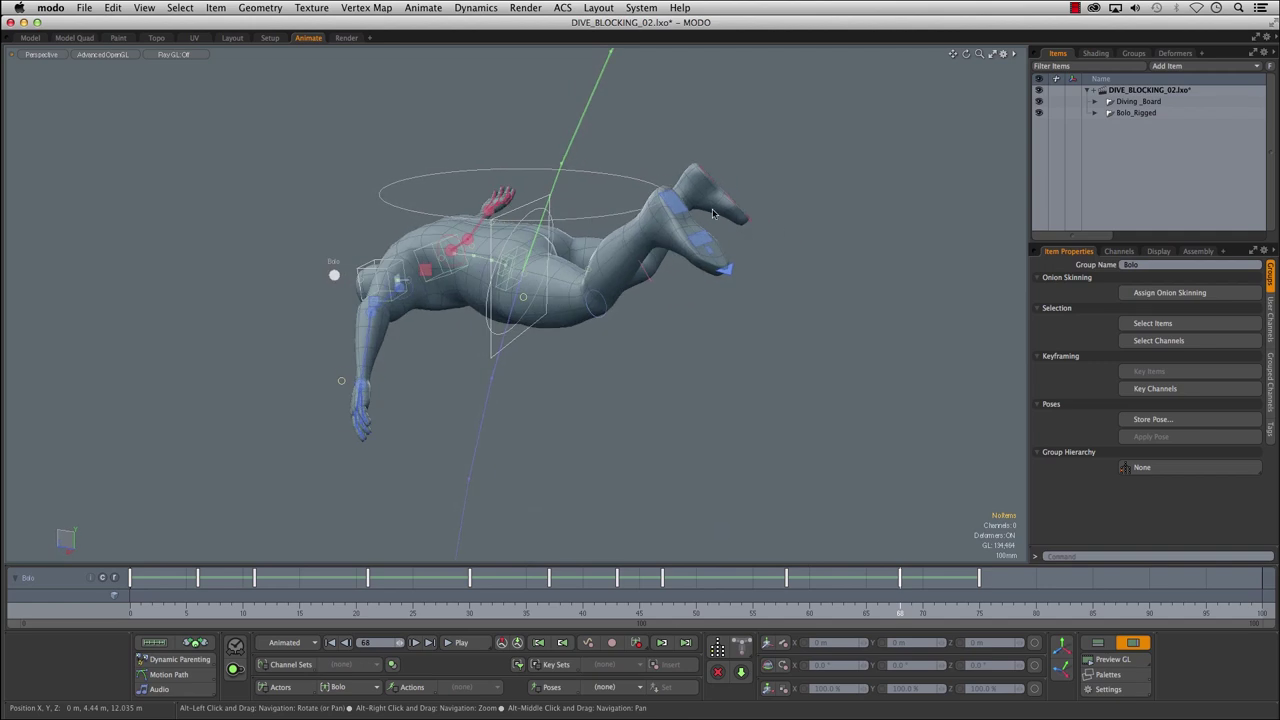
{"action": "left_click", "coordinate": [710, 200]}
{"action": "left_click_drag", "start_coordinate": [719, 186], "coordinate": [717, 120]}
{"action": "left_click_drag", "start_coordinate": [619, 278], "coordinate": [661, 128], "text": "alt"}
{"action": "key", "text": "w"}
{"action": "left_click_drag", "start_coordinate": [690, 230], "coordinate": [615, 275], "text": "alt"}
- Rotate a foot control at frame 68 to point the toes backward and reposition it behind the body
{"action": "left_click", "coordinate": [764, 214]}
{"action": "key", "text": "e"}
{"action": "left_click_drag", "start_coordinate": [815, 165], "coordinate": [780, 94]}
{"action": "left_click_drag", "start_coordinate": [620, 275], "coordinate": [690, 235], "text": "alt"}
{"action": "key", "text": "w"}
{"action": "left_click_drag", "start_coordinate": [688, 202], "coordinate": [660, 165]}
- Rotate the upper spine control at frame 68 to arch the back and begin adjusting the head and arms
{"action": "left_click_drag", "start_coordinate": [490, 235], "coordinate": [510, 224], "text": "alt"}
{"action": "left_click", "coordinate": [418, 272]}
{"action": "key", "text": "e"}
{"action": "left_click_drag", "start_coordinate": [364, 300], "coordinate": [478, 212]}
{"action": "key", "text": "q"}
{"action": "left_click", "coordinate": [328, 214]}
{"action": "key", "text": "e"}
{"action": "left_click", "coordinate": [515, 210]}
{"action": "key", "text": "e"}
- Rotate the arm FK controls at frame 68 to spread both arms away from the torso
{"action": "left_click_drag", "start_coordinate": [500, 210], "coordinate": [381, 198], "text": "alt"}
{"action": "left_click", "coordinate": [313, 244]}
{"action": "key", "text": "e"}
{"action": "left_click", "coordinate": [523, 302]}
{"action": "key", "text": "e"}
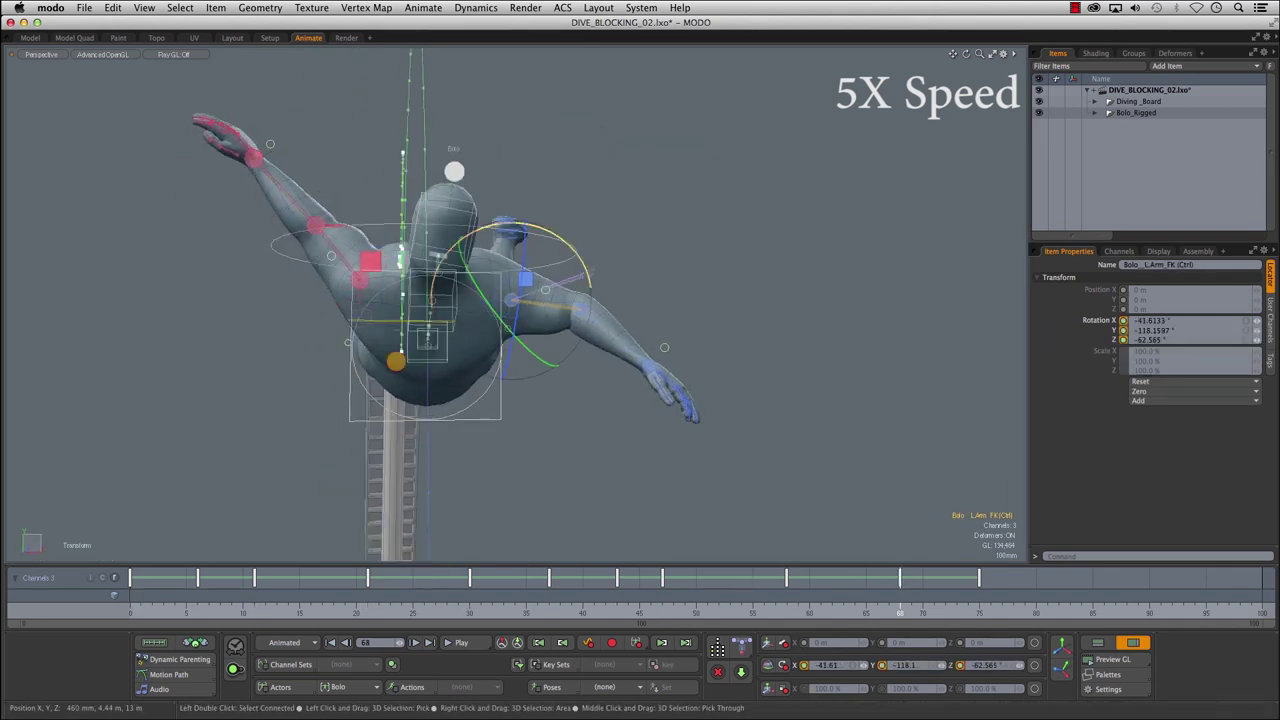
{"action": "left_click_drag", "start_coordinate": [594, 272], "coordinate": [596, 240]}
- Rotate the upper-body FK controls upward from a new angle to refine the arms at frame 68
{"action": "left_click_drag", "start_coordinate": [560, 240], "coordinate": [562, 300], "text": "alt"}
{"action": "left_click", "coordinate": [552, 222]}
{"action": "left_click_drag", "start_coordinate": [549, 209], "coordinate": [544, 176]}
{"action": "left_click", "coordinate": [615, 223]}
{"action": "left_click_drag", "start_coordinate": [690, 245], "coordinate": [702, 212]}
{"action": "left_click", "coordinate": [528, 234]}
{"action": "left_click_drag", "start_coordinate": [606, 222], "coordinate": [601, 194]}
- Swing the arms forward past the head at frame 68 by rotating their FK controls
{"action": "left_click_drag", "start_coordinate": [600, 240], "coordinate": [640, 240], "text": "alt"}
{"action": "left_click", "coordinate": [549, 260]}
{"action": "key", "text": "e"}
{"action": "left_click_drag", "start_coordinate": [592, 278], "coordinate": [560, 330]}
{"action": "left_click", "coordinate": [520, 205]}
{"action": "key", "text": "e"}
{"action": "left_click_drag", "start_coordinate": [520, 210], "coordinate": [370, 225], "text": "alt"}
{"action": "left_click_drag", "start_coordinate": [376, 345], "coordinate": [558, 368]}
- Finish the raised arms and rotate the head FK control on its local axis at frame 68
{"action": "key", "text": "e"}
{"action": "left_click", "coordinate": [468, 129]}
{"action": "key", "text": "e"}
{"action": "left_click", "coordinate": [548, 283]}
{"action": "key", "text": "e"}
{"action": "left_click_drag", "start_coordinate": [782, 334], "coordinate": [450, 345], "text": "alt"}
{"action": "scroll", "coordinate": [598, 358], "scroll_direction": "down", "scroll_amount": 3}
{"action": "left_click", "coordinate": [707, 300]}
{"action": "left_click", "coordinate": [381, 350]}
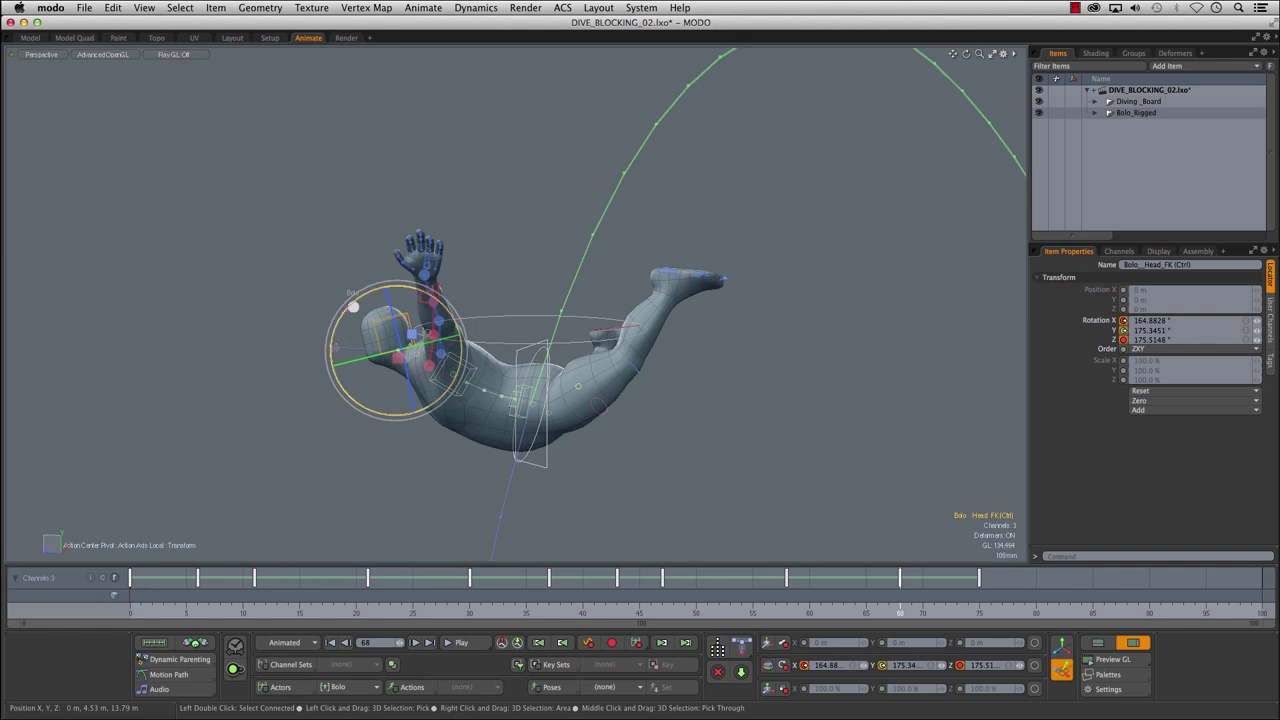
{"action": "left_click_drag", "start_coordinate": [361, 398], "coordinate": [365, 401]}
- Deselect the head control and scrub up to frame 68 to examine the transition into the arched pose
{"action": "scroll", "coordinate": [677, 406], "scroll_direction": "down", "scroll_amount": 5}
{"action": "left_click_drag", "start_coordinate": [654, 431], "coordinate": [416, 315], "text": "alt+shift"}
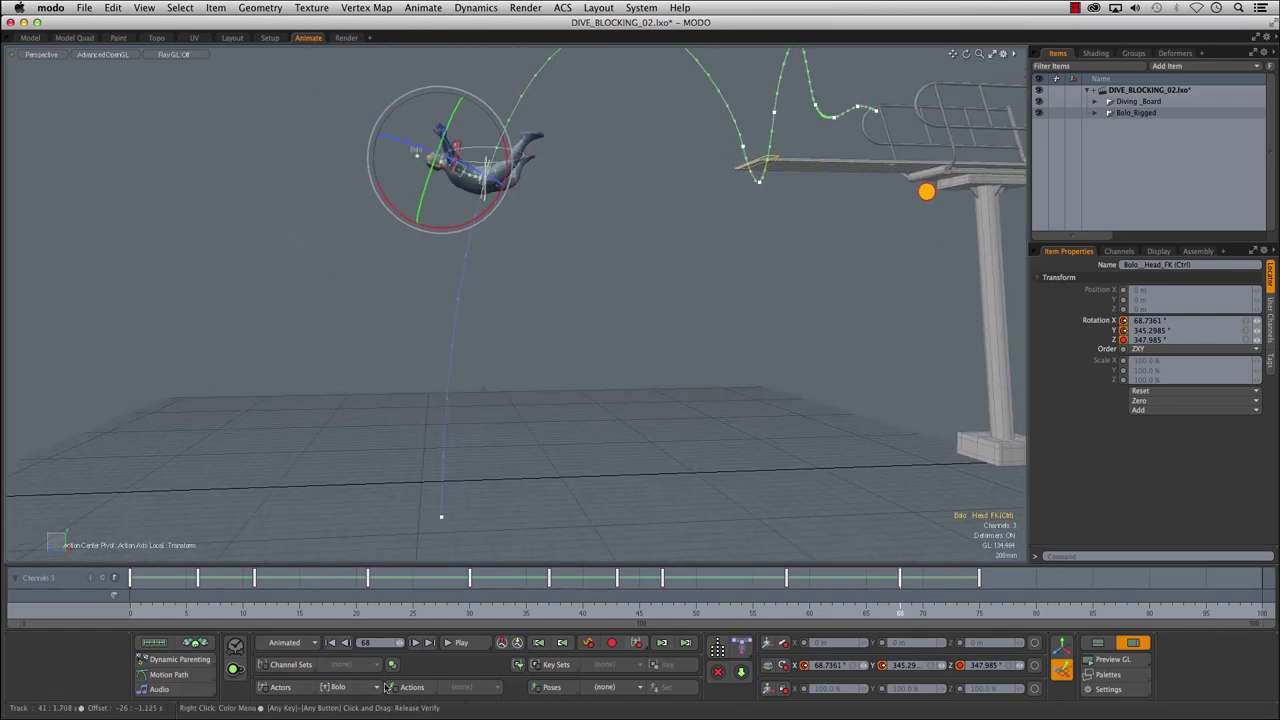
{"action": "left_click", "coordinate": [636, 646]}
{"action": "left_click", "coordinate": [634, 648]}
{"action": "left_click_drag", "start_coordinate": [582, 355], "coordinate": [616, 382], "text": "alt"}
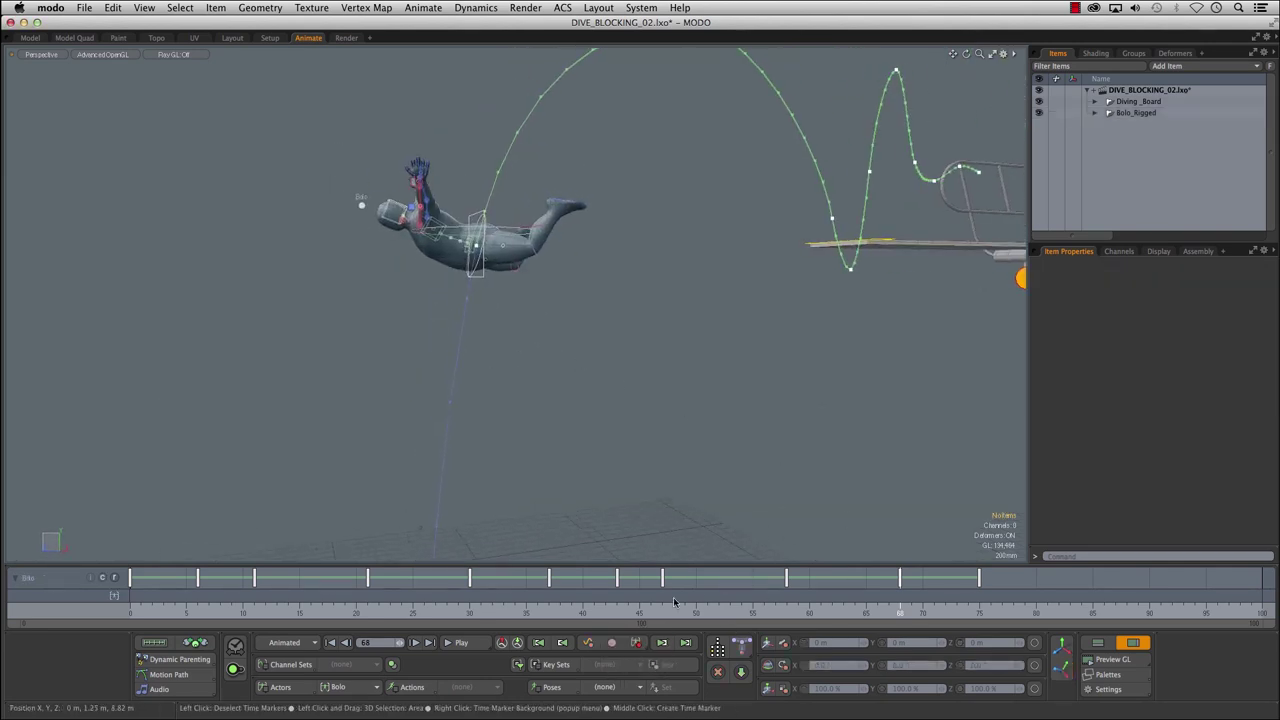
{"action": "mouse_move", "coordinate": [674, 601]}
{"action": "left_mouse_down"}
{"action": "mouse_move", "coordinate": [912, 601]}
{"action": "mouse_move", "coordinate": [889, 605]}
{"action": "mouse_move", "coordinate": [902, 609]}
{"action": "left_mouse_up"}
{"action": "scroll", "coordinate": [771, 340], "scroll_direction": "down", "scroll_amount": 5}
{"action": "left_click_drag", "start_coordinate": [771, 340], "coordinate": [649, 402], "text": "alt"}
{"action": "scroll", "coordinate": [655, 404], "scroll_direction": "up", "scroll_amount": 3}
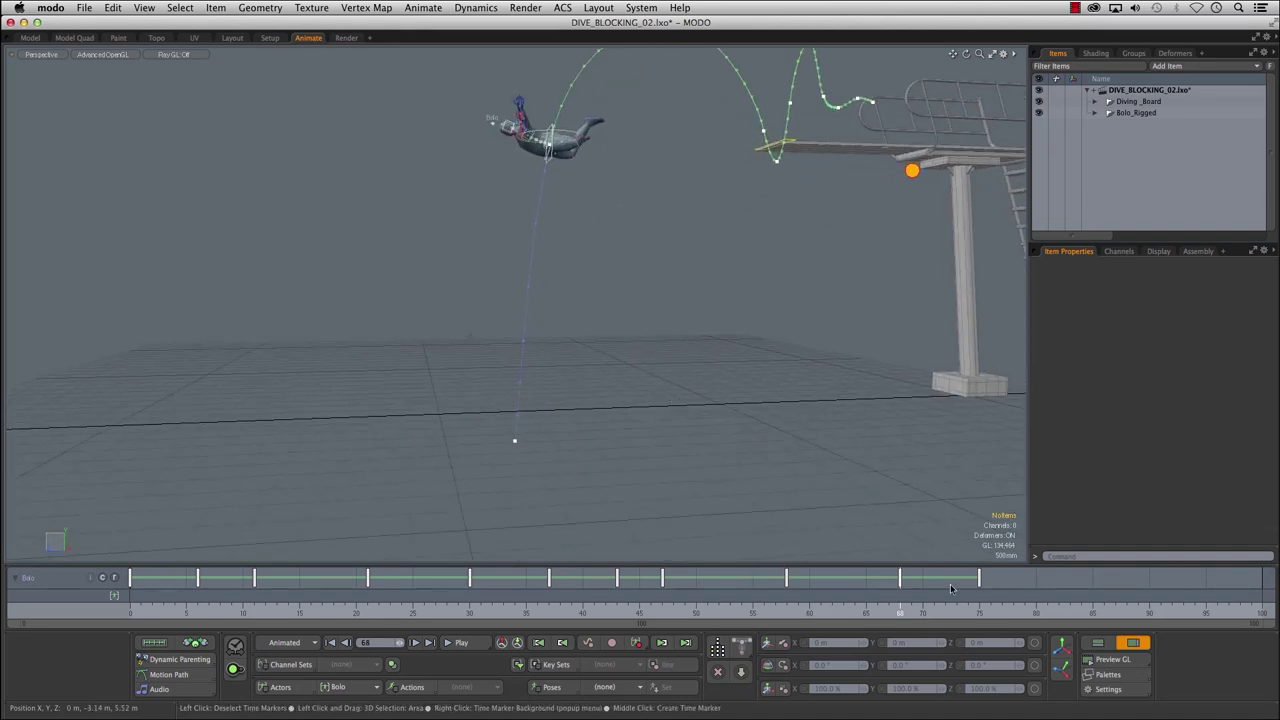
- Scrub between frames 68 and 75 to examine the fall and stop at frame 73
{"action": "left_click_drag", "start_coordinate": [893, 603], "coordinate": [957, 606]}
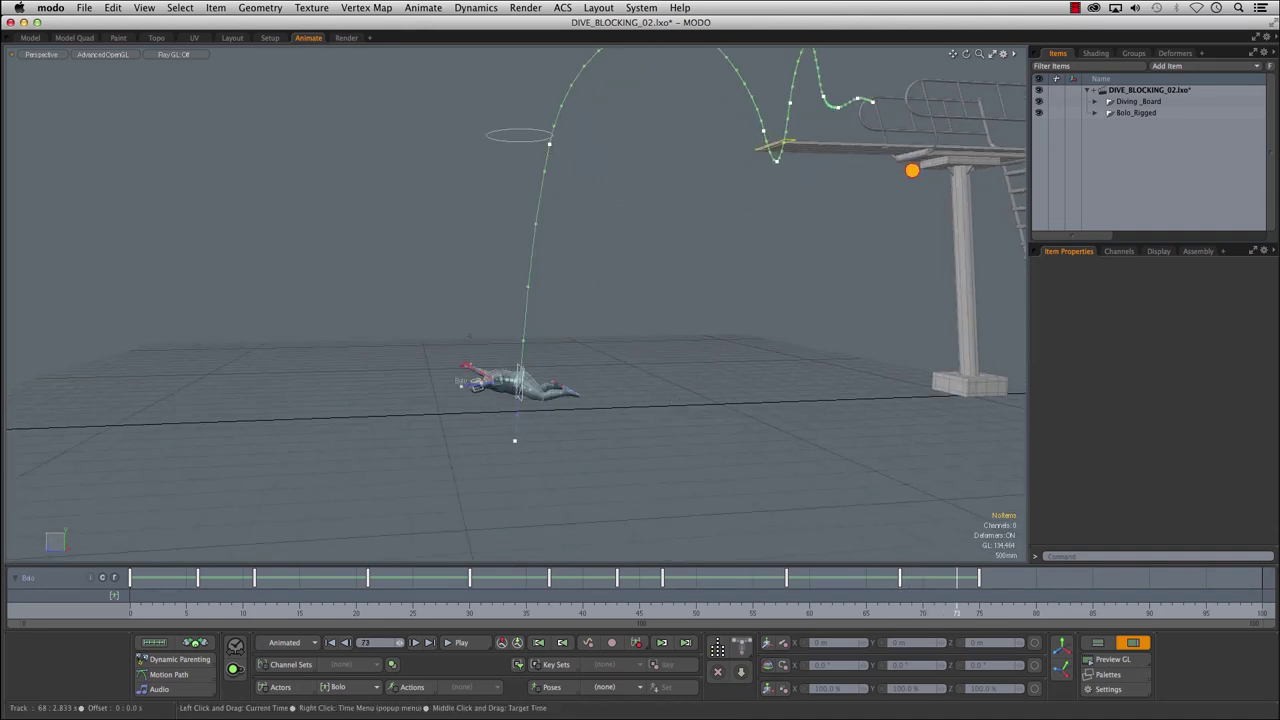
{"action": "left_click_drag", "start_coordinate": [787, 498], "coordinate": [631, 397], "text": "alt"}
{"action": "left_click", "coordinate": [978, 606]}
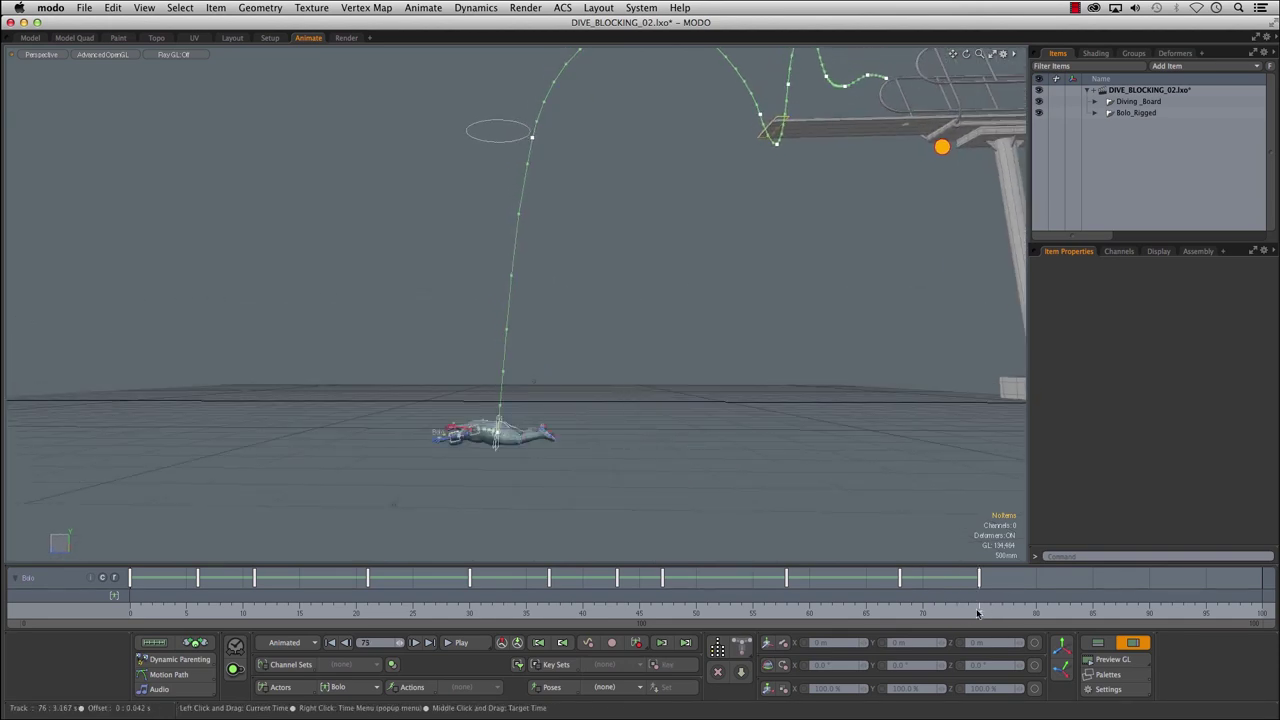
{"action": "left_click_drag", "start_coordinate": [700, 484], "coordinate": [595, 506], "text": "alt"}
{"action": "left_click_drag", "start_coordinate": [979, 606], "coordinate": [957, 606]}
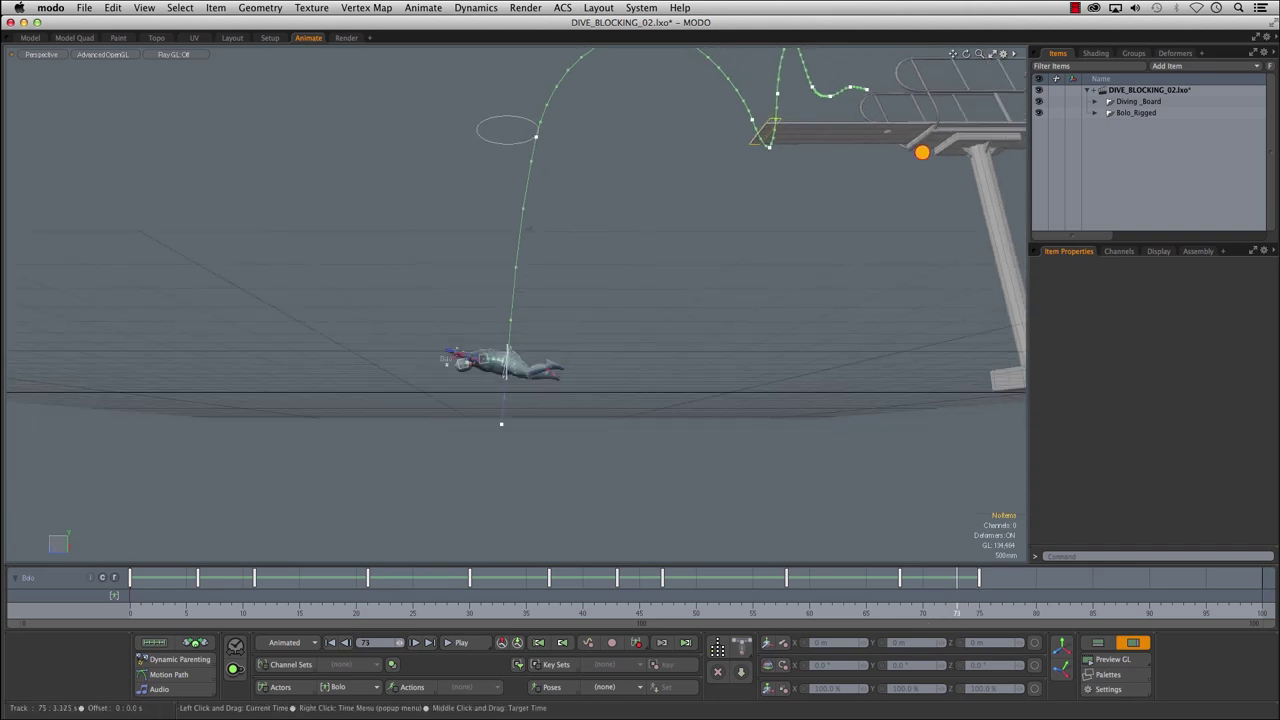
- Select the root control at frame 73 and move it slightly downward
{"action": "left_click_drag", "start_coordinate": [463, 378], "coordinate": [474, 442], "text": "alt"}
{"action": "scroll", "coordinate": [469, 398], "scroll_direction": "up", "scroll_amount": 5}
{"action": "left_click_drag", "start_coordinate": [474, 442], "coordinate": [471, 441], "text": "alt"}
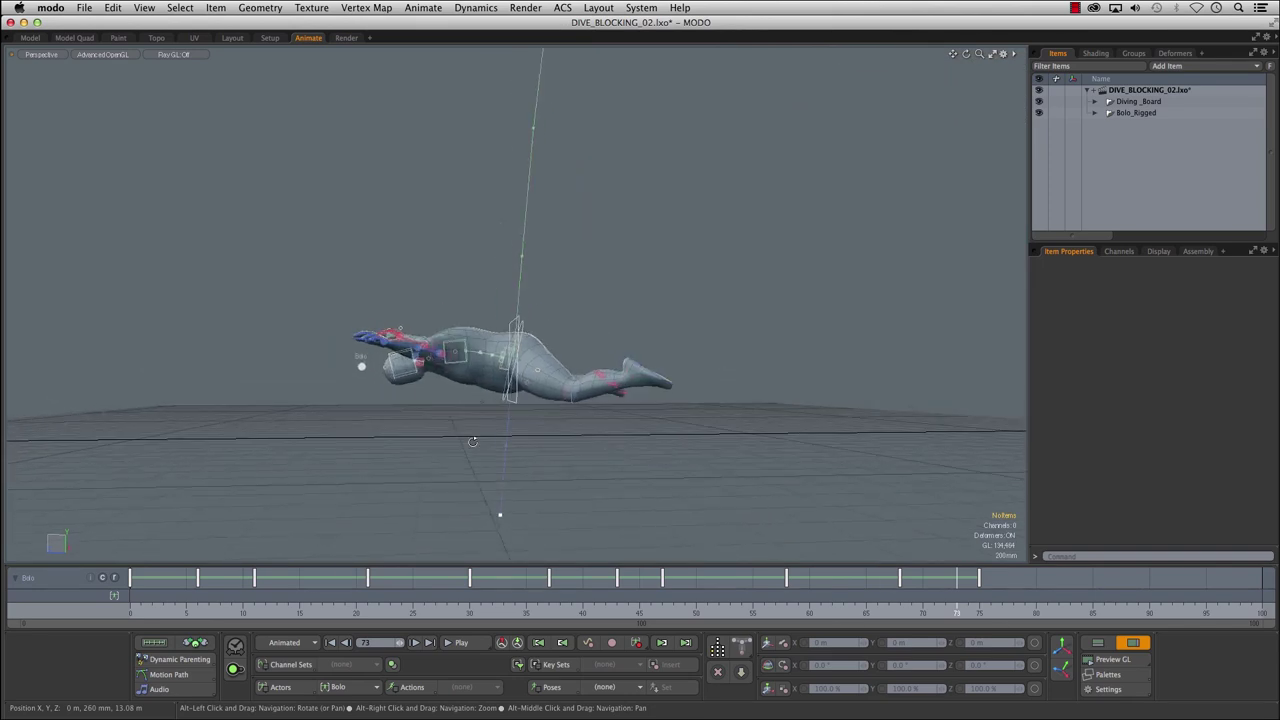
{"action": "left_click", "coordinate": [516, 324]}
{"action": "key", "text": "q"}
{"action": "left_click", "coordinate": [518, 325]}
{"action": "key", "text": "w"}
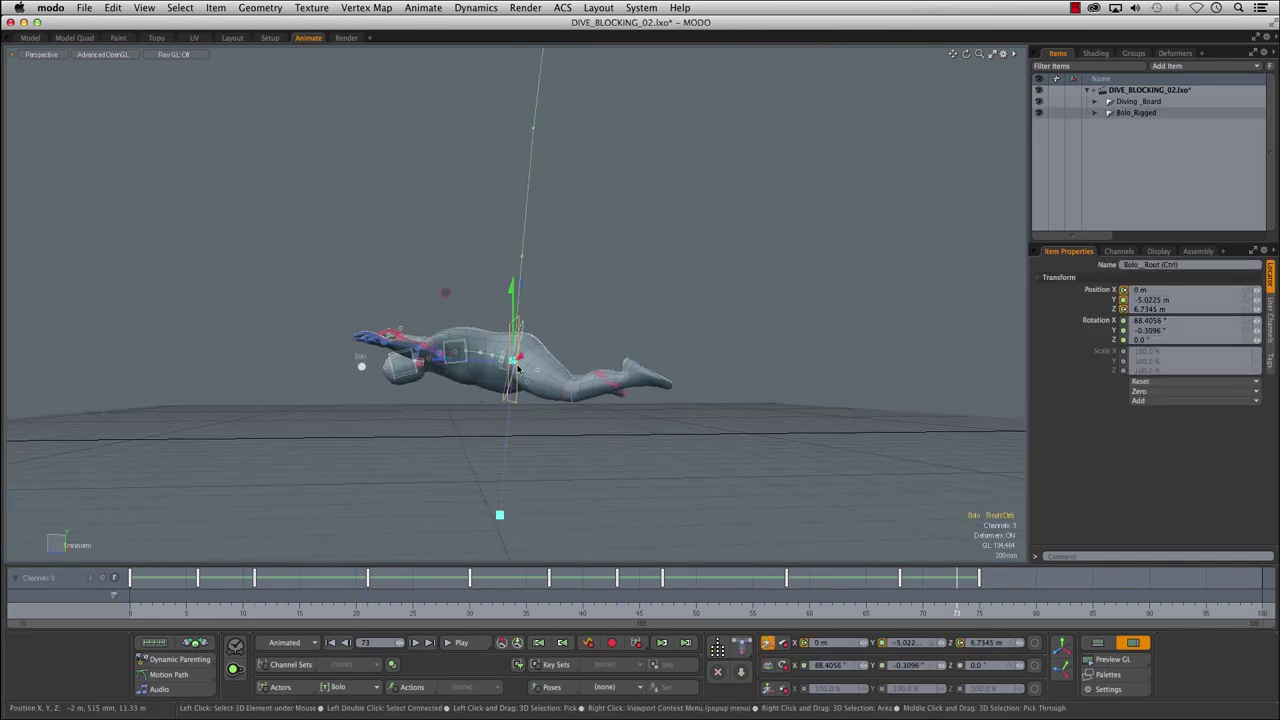
{"action": "left_click_drag", "start_coordinate": [511, 290], "coordinate": [511, 308]}
{"action": "left_click_drag", "start_coordinate": [602, 410], "coordinate": [656, 430], "text": "alt"}
- Select the left heel control at frame 73, rotate it and raise the leg up behind the body
{"action": "key", "text": "q"}
{"action": "left_click", "coordinate": [700, 411]}
{"action": "left_click_drag", "start_coordinate": [744, 438], "coordinate": [600, 378], "text": "alt"}
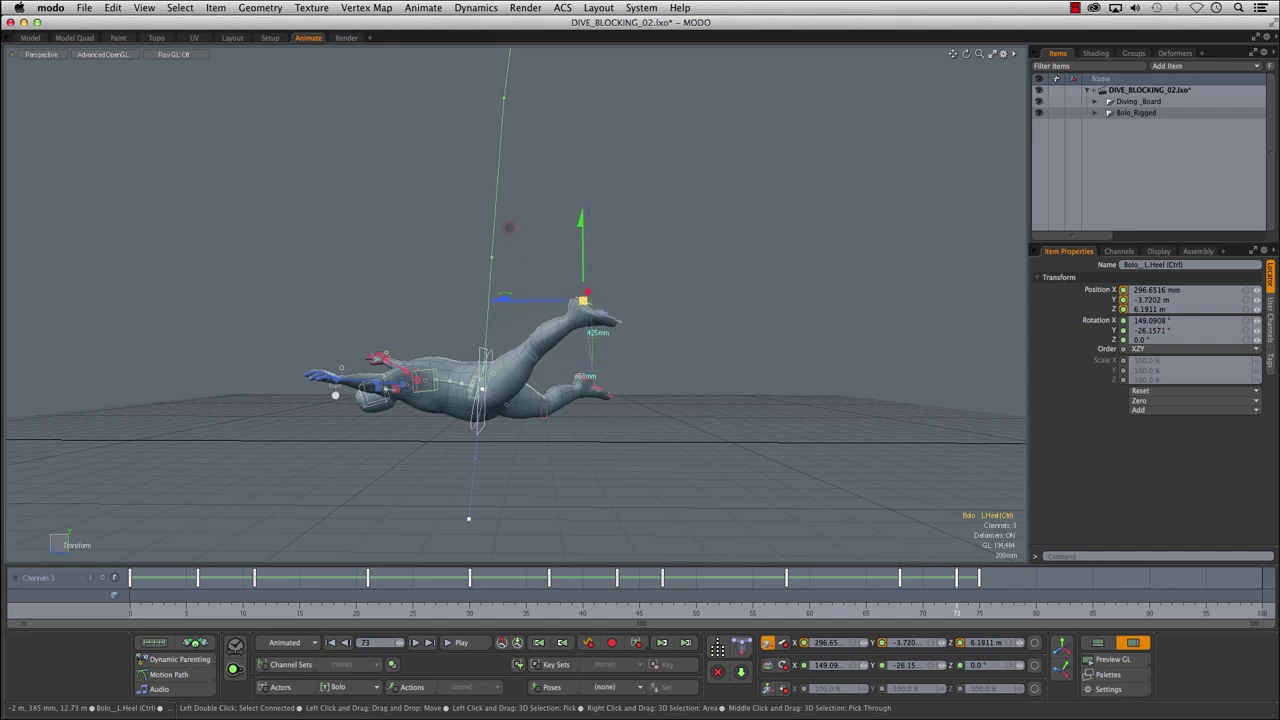
{"action": "left_click_drag", "start_coordinate": [656, 236], "coordinate": [598, 206]}
{"action": "left_click_drag", "start_coordinate": [598, 380], "coordinate": [628, 380], "text": "alt"}
{"action": "key", "text": "w"}
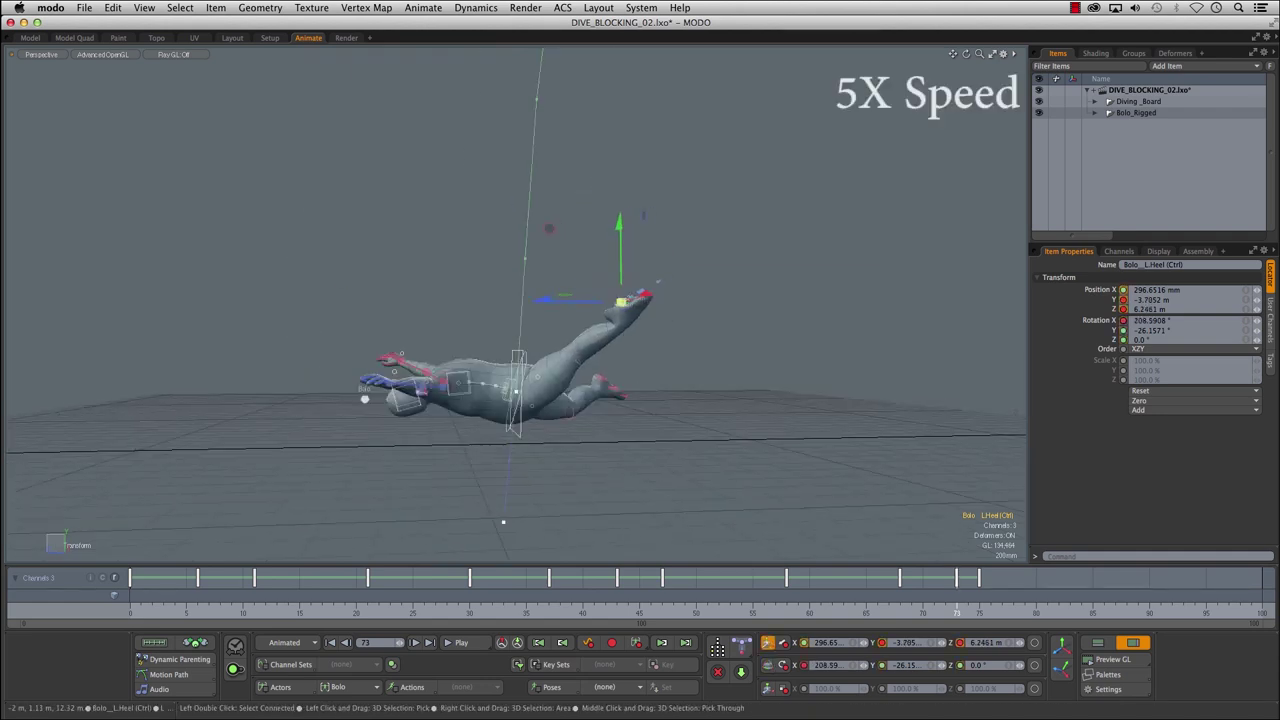
{"action": "left_click_drag", "start_coordinate": [627, 300], "coordinate": [590, 298]}
{"action": "scroll", "coordinate": [440, 400], "scroll_direction": "up", "scroll_amount": 5}
{"action": "left_click_drag", "start_coordinate": [600, 400], "coordinate": [508, 452], "text": "alt"}
- Rotate the chest control and adjust the trailing leg at frame 73 to deepen the backward arch
{"action": "left_click", "coordinate": [453, 386]}
{"action": "key", "text": "e"}
{"action": "left_click_drag", "start_coordinate": [400, 390], "coordinate": [440, 380], "text": "alt"}
{"action": "left_click", "coordinate": [656, 378]}
{"action": "scroll", "coordinate": [440, 380], "scroll_direction": "up", "scroll_amount": 4}
{"action": "left_click_drag", "start_coordinate": [444, 318], "coordinate": [570, 370]}
{"action": "left_click", "coordinate": [600, 372]}
{"action": "key", "text": "w"}
{"action": "left_click_drag", "start_coordinate": [600, 372], "coordinate": [604, 388]}
- Rotate further body and limb controls at frame 73 to curve the figure more strongly backward
{"action": "key", "text": "q"}
{"action": "left_click_drag", "start_coordinate": [480, 400], "coordinate": [575, 405], "text": "alt"}
{"action": "left_click", "coordinate": [577, 407]}
{"action": "key", "text": "e"}
{"action": "left_click_drag", "start_coordinate": [600, 362], "coordinate": [480, 380]}
{"action": "left_click", "coordinate": [634, 322]}
{"action": "left_click_drag", "start_coordinate": [636, 340], "coordinate": [716, 376]}
{"action": "left_click", "coordinate": [652, 364]}
{"action": "key", "text": "e"}
{"action": "left_click_drag", "start_coordinate": [716, 376], "coordinate": [640, 400], "text": "alt"}
{"action": "left_click", "coordinate": [684, 364]}
{"action": "left_click", "coordinate": [716, 346]}
{"action": "left_click_drag", "start_coordinate": [700, 348], "coordinate": [722, 372]}
- Finish the arched pose at frame 73 with arms and legs raised, deselect the controls and frame the whole scene
{"action": "left_click_drag", "start_coordinate": [500, 430], "coordinate": [700, 489], "text": "alt"}
{"action": "left_click", "coordinate": [735, 441]}
{"action": "key", "text": "w"}
{"action": "left_click_drag", "start_coordinate": [735, 441], "coordinate": [691, 337]}
{"action": "left_click_drag", "start_coordinate": [691, 400], "coordinate": [560, 400], "text": "alt"}
{"action": "left_click_drag", "start_coordinate": [636, 345], "coordinate": [560, 262]}
{"action": "key", "text": "e"}
{"action": "left_click_drag", "start_coordinate": [560, 380], "coordinate": [500, 390], "text": "alt"}
{"action": "left_click_drag", "start_coordinate": [411, 284], "coordinate": [506, 463], "text": "alt"}
{"action": "left_click", "coordinate": [585, 345]}
{"action": "key", "text": "e"}
{"action": "left_click", "coordinate": [555, 374]}
{"action": "left_click", "coordinate": [557, 384]}
{"action": "key", "text": "e"}
{"action": "key", "text": "a"}
{"action": "left_click", "coordinate": [503, 463]}
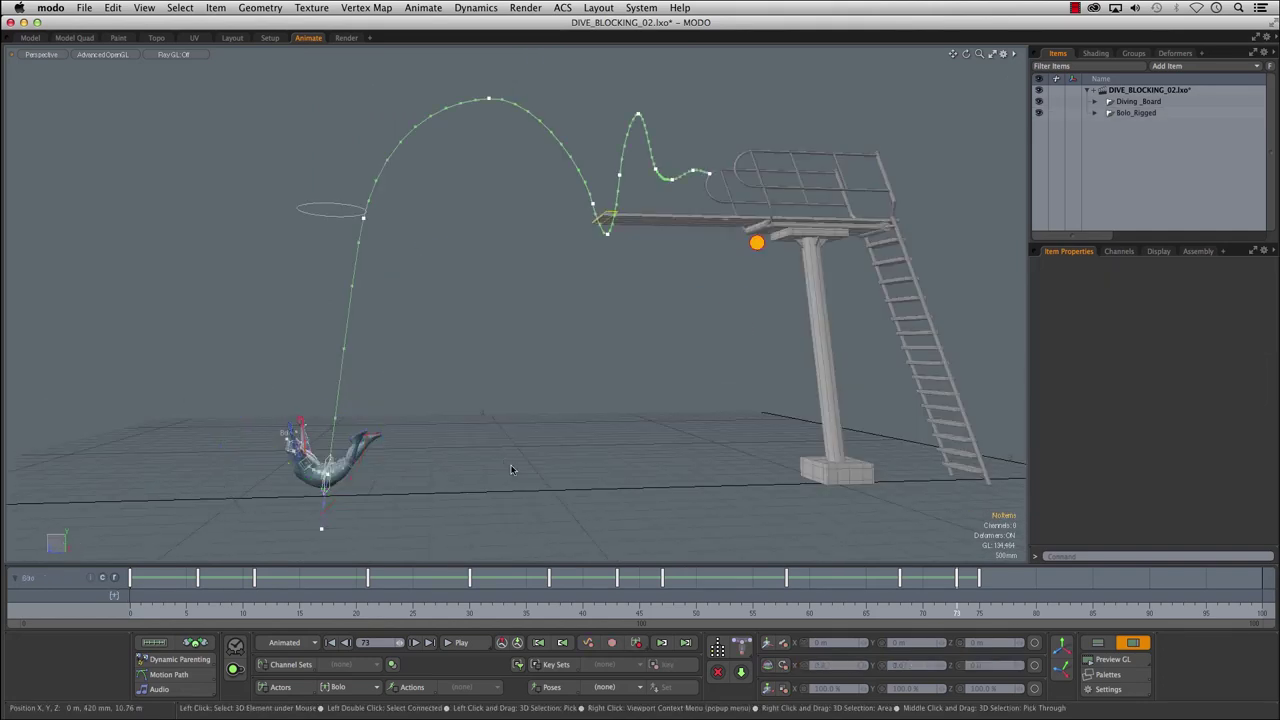
- Hide the rig controls in the viewport and render an OpenGL preview of the dive
{"action": "key", "text": "o"}
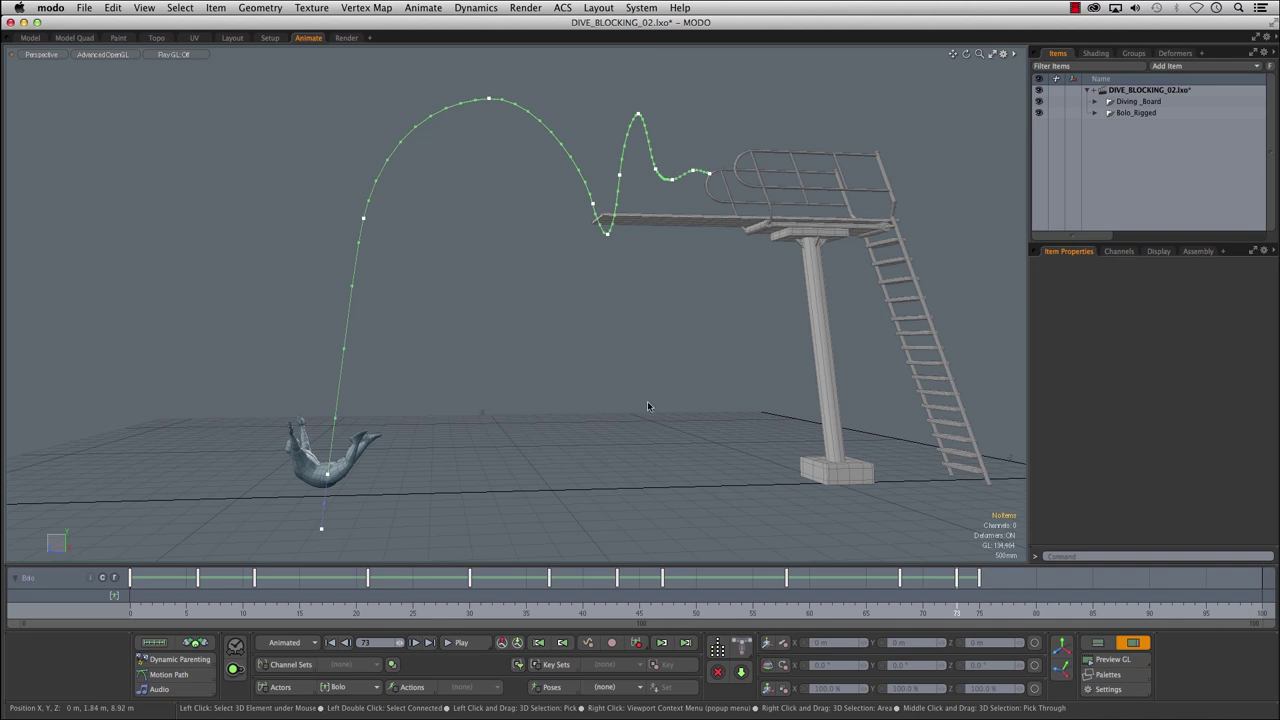
{"action": "left_click_drag", "start_coordinate": [966, 532], "coordinate": [864, 488], "text": "alt"}
{"action": "left_click", "coordinate": [1098, 659]}
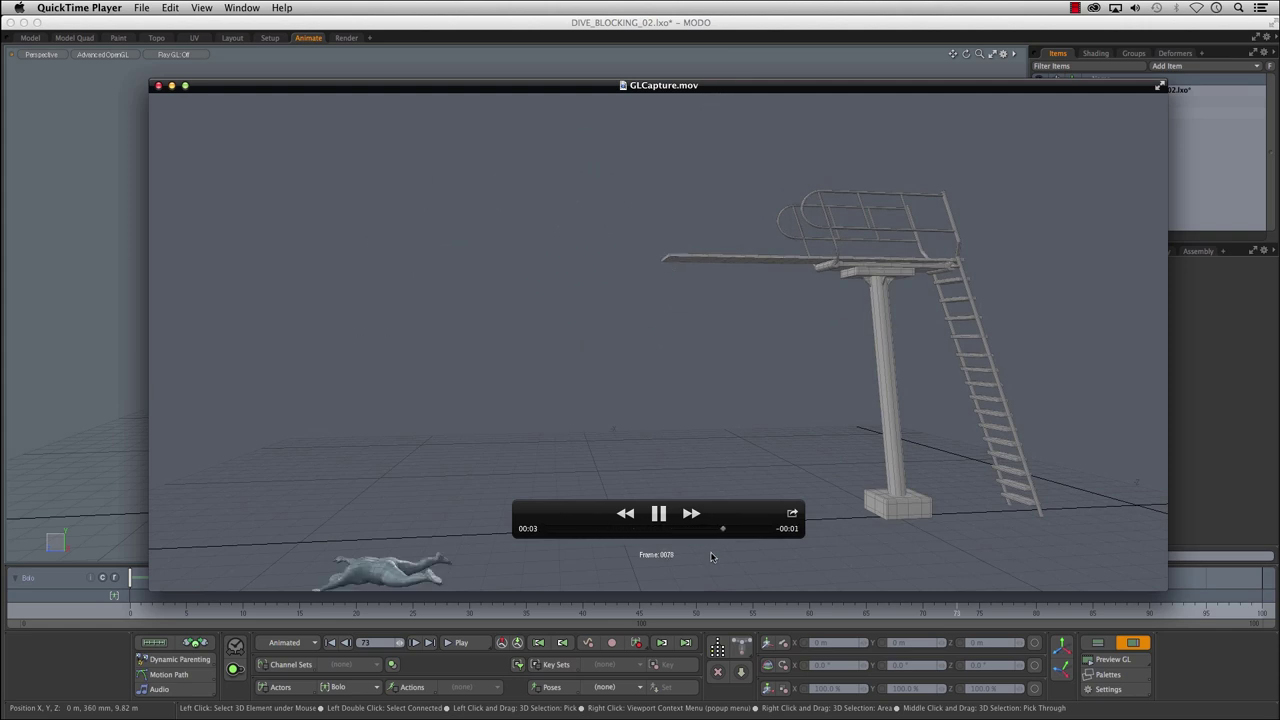
- Scrub through GLCapture.mov in QuickTime Player to review the jump, the tuck and the fall
{"action": "left_click_drag", "start_coordinate": [556, 529], "coordinate": [540, 529]}
{"action": "left_click_drag", "start_coordinate": [574, 512], "coordinate": [583, 551]}
{"action": "left_click", "coordinate": [570, 571]}
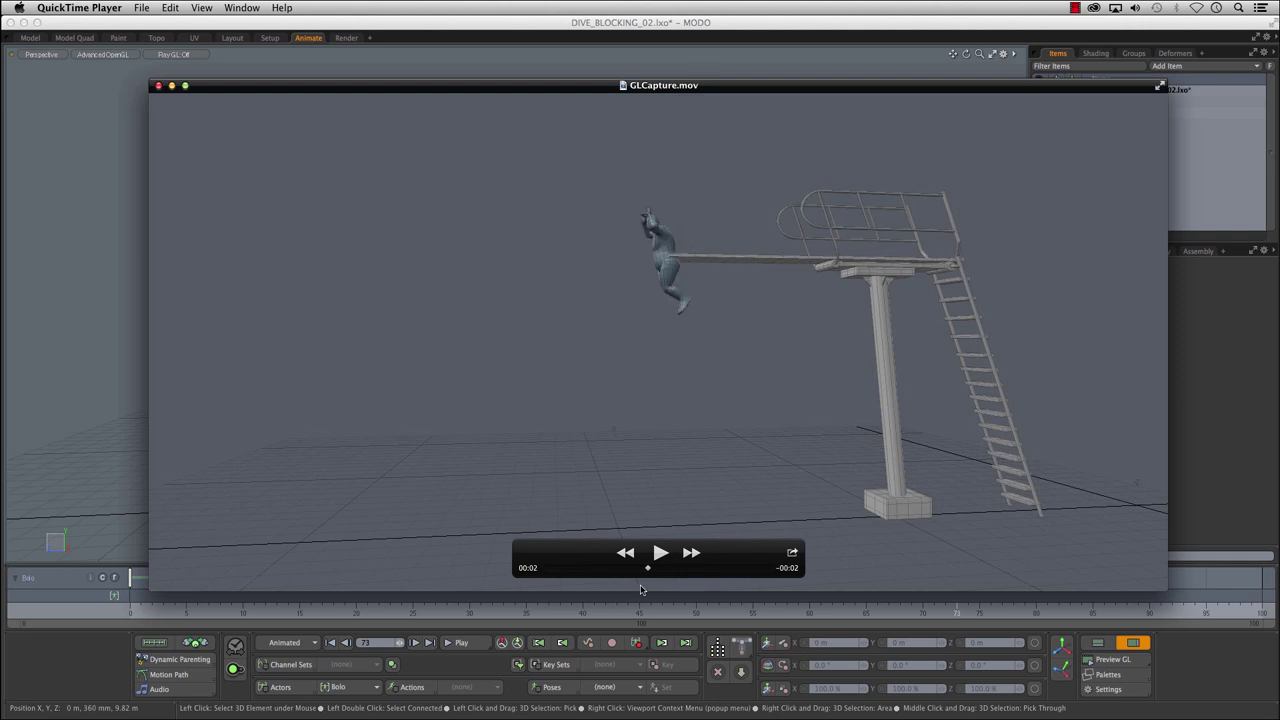
{"action": "mouse_move", "coordinate": [685, 583]}
{"action": "left_mouse_down"}
{"action": "mouse_move", "coordinate": [720, 584]}
{"action": "mouse_move", "coordinate": [678, 590]}
{"action": "mouse_move", "coordinate": [710, 588]}
{"action": "left_mouse_up"}
{"action": "mouse_move", "coordinate": [709, 588]}
{"action": "left_mouse_down"}
{"action": "mouse_move", "coordinate": [690, 590]}
{"action": "mouse_move", "coordinate": [703, 590]}
{"action": "left_mouse_up"}
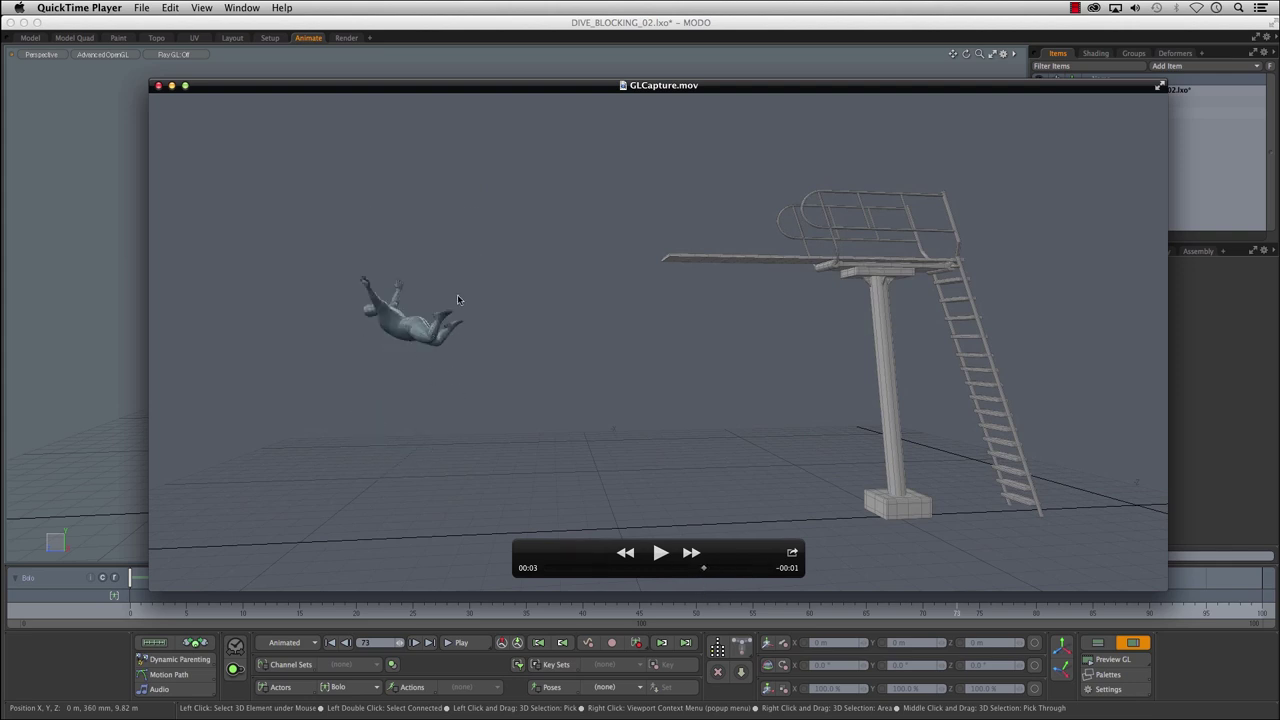
{"action": "left_click_drag", "start_coordinate": [600, 573], "coordinate": [716, 570]}
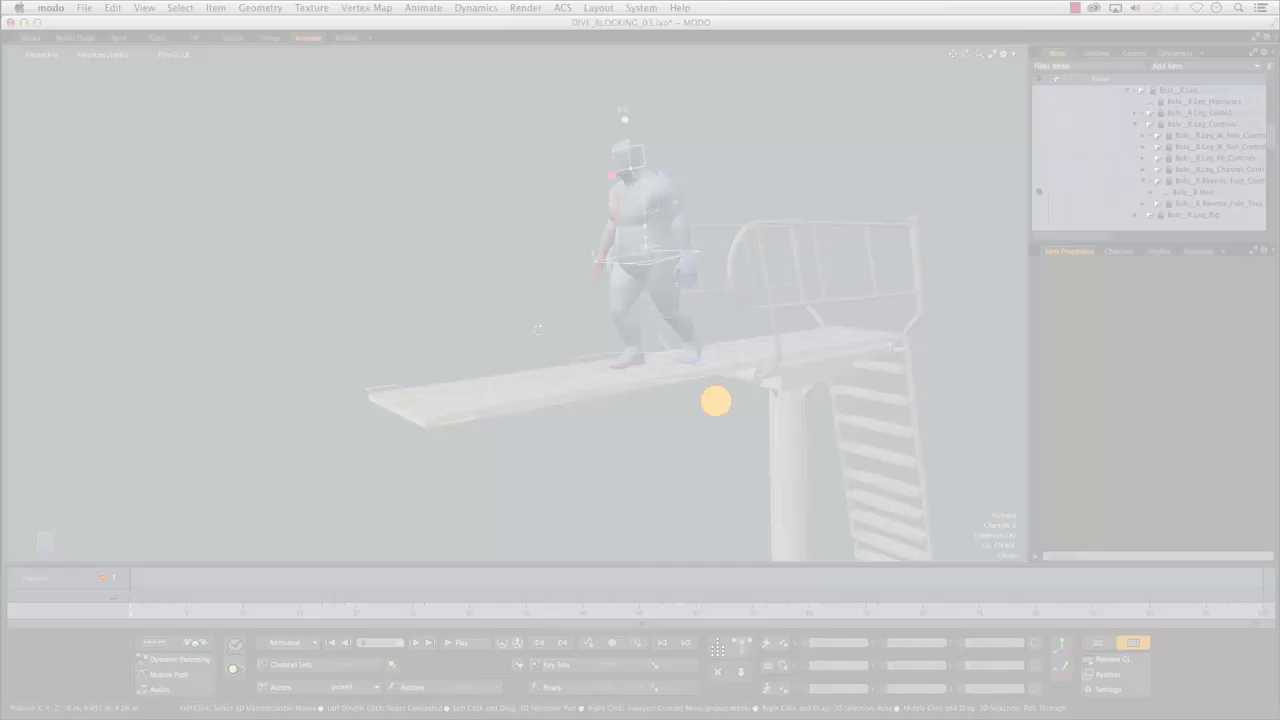
- In the DIVE_BLOCKING_03 scene in MODO, select the CTL_BOARD control and inspect its Bend channel
{"action": "left_click_drag", "start_coordinate": [714, 400], "coordinate": [762, 418], "text": "alt"}
{"action": "middle_click_drag", "start_coordinate": [474, 315], "coordinate": [452, 295], "text": "alt"}
{"action": "right_click_drag", "start_coordinate": [452, 295], "coordinate": [486, 297], "text": "alt"}
{"action": "middle_click_drag", "start_coordinate": [486, 297], "coordinate": [484, 335], "text": "alt"}
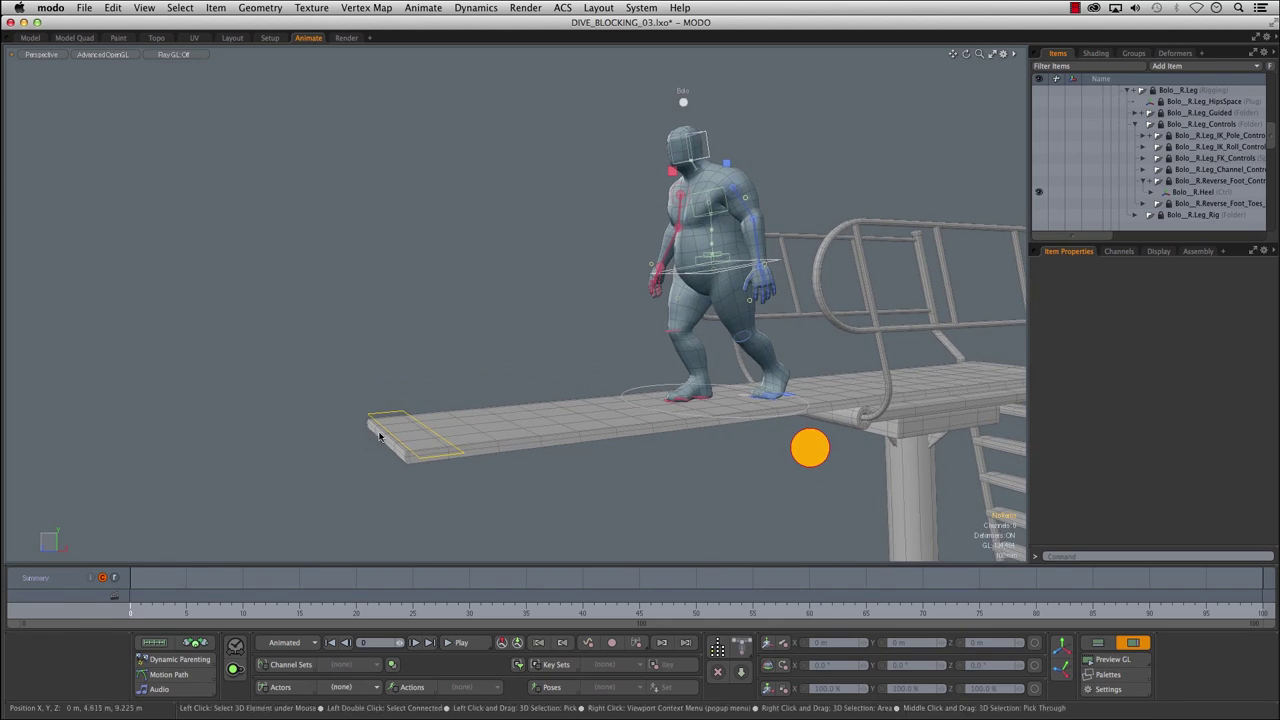
{"action": "left_click", "coordinate": [782, 398]}
{"action": "left_click_drag", "start_coordinate": [797, 492], "coordinate": [732, 455], "text": "alt+shift"}
{"action": "left_click", "coordinate": [794, 424]}
{"action": "left_click", "coordinate": [521, 536]}
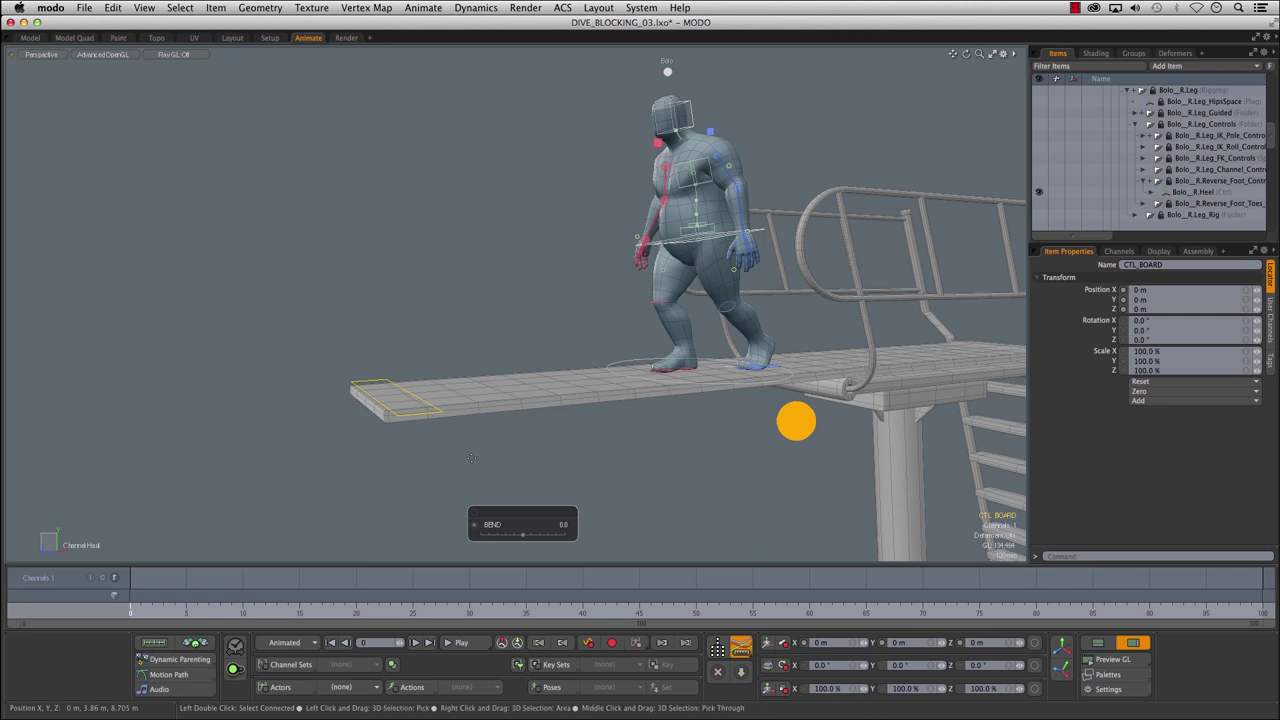
{"action": "key", "text": "space"}
- Dynamically parent the left heel control to the board's CNS_FEET locator at the landing on frame 37
{"action": "left_click_drag", "start_coordinate": [402, 598], "coordinate": [560, 598]}
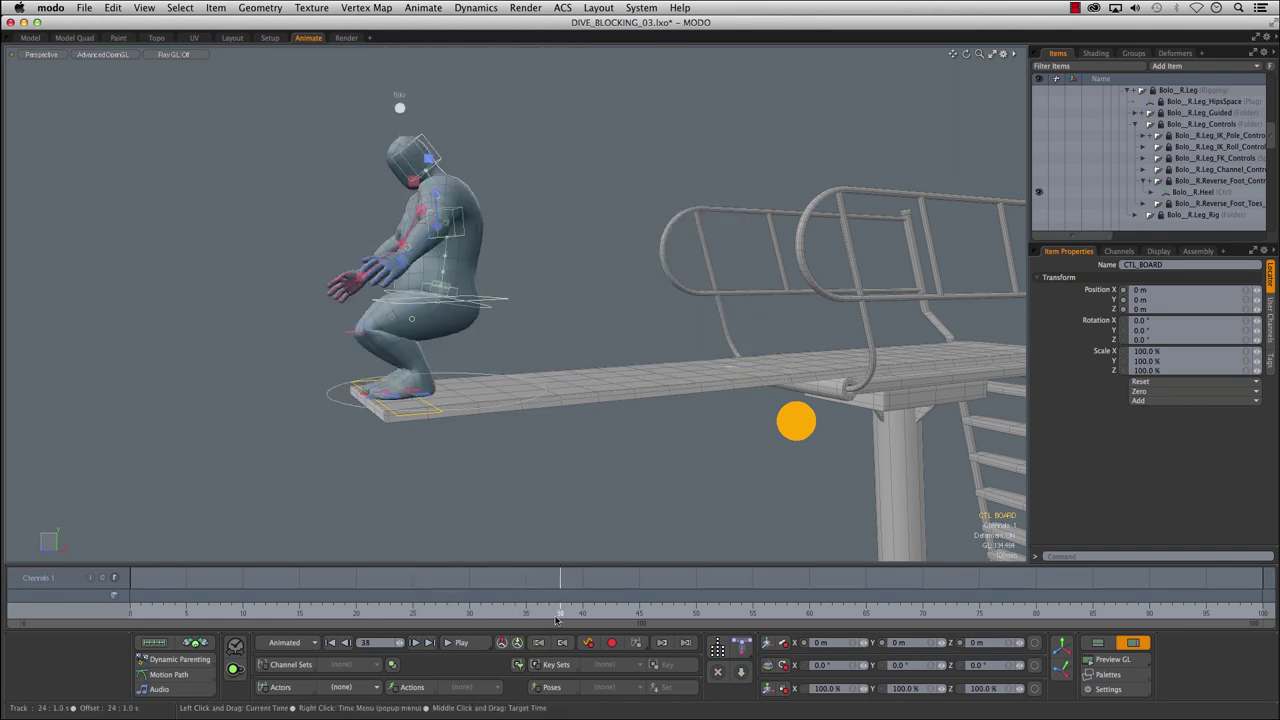
{"action": "scroll", "coordinate": [388, 411], "scroll_direction": "up", "scroll_amount": 5}
{"action": "scroll", "coordinate": [629, 446], "scroll_direction": "down", "scroll_amount": 5}
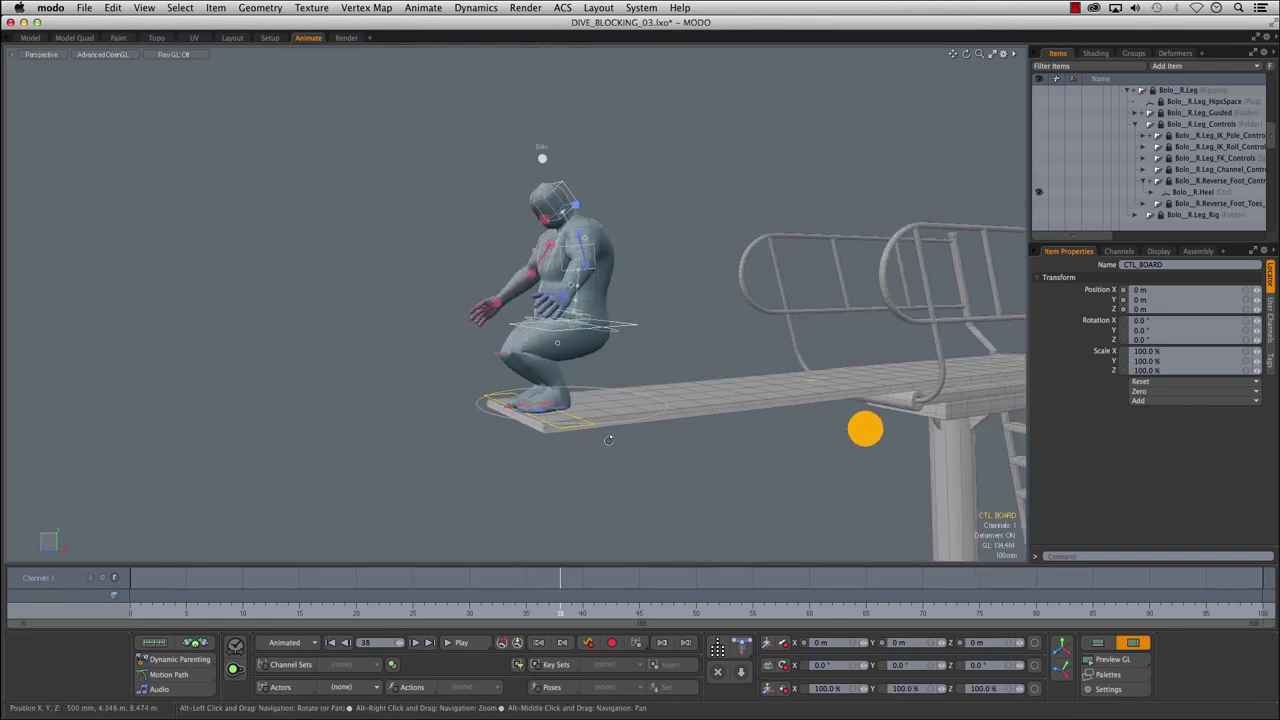
{"action": "mouse_move", "coordinate": [471, 611]}
{"action": "left_mouse_down"}
{"action": "mouse_move", "coordinate": [775, 580]}
{"action": "mouse_move", "coordinate": [471, 609]}
{"action": "mouse_move", "coordinate": [549, 609]}
{"action": "left_mouse_up"}
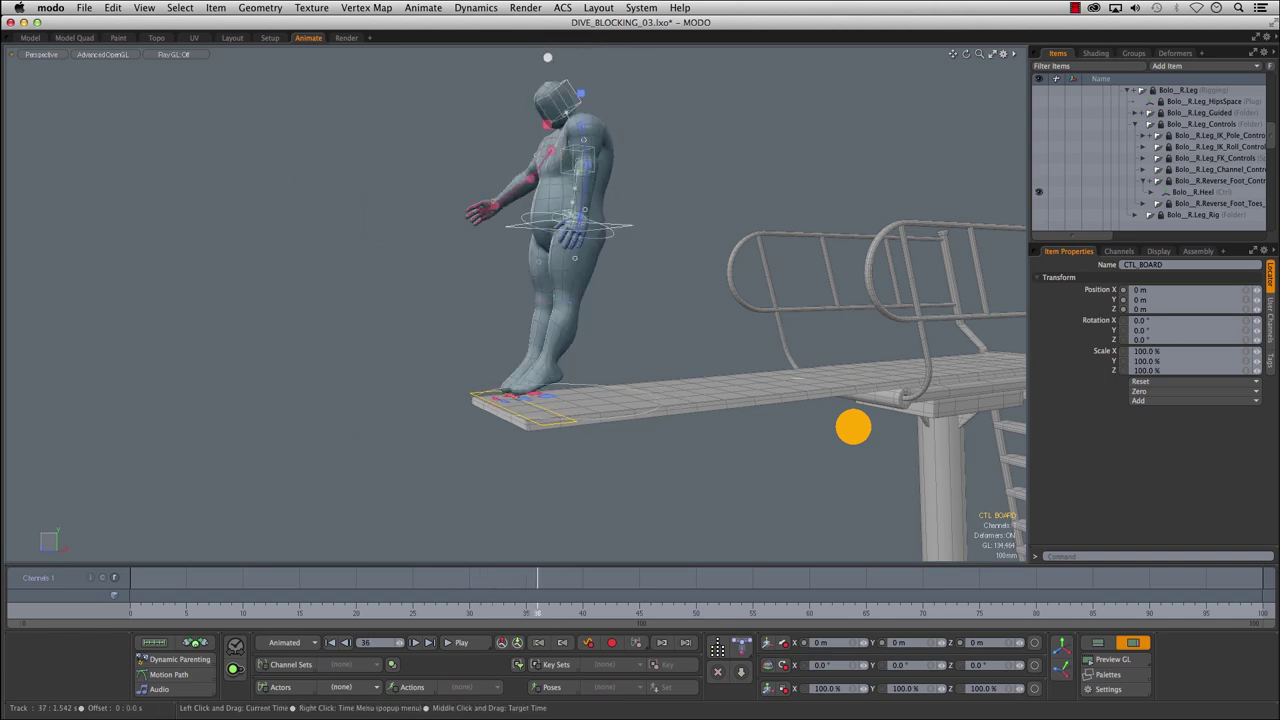
{"action": "mouse_move", "coordinate": [553, 615]}
{"action": "left_mouse_down"}
{"action": "mouse_move", "coordinate": [697, 615]}
{"action": "mouse_move", "coordinate": [548, 615]}
{"action": "left_mouse_up"}
{"action": "left_click_drag", "start_coordinate": [523, 455], "coordinate": [606, 440], "text": "ctrl+alt"}
{"action": "left_click", "coordinate": [588, 397]}
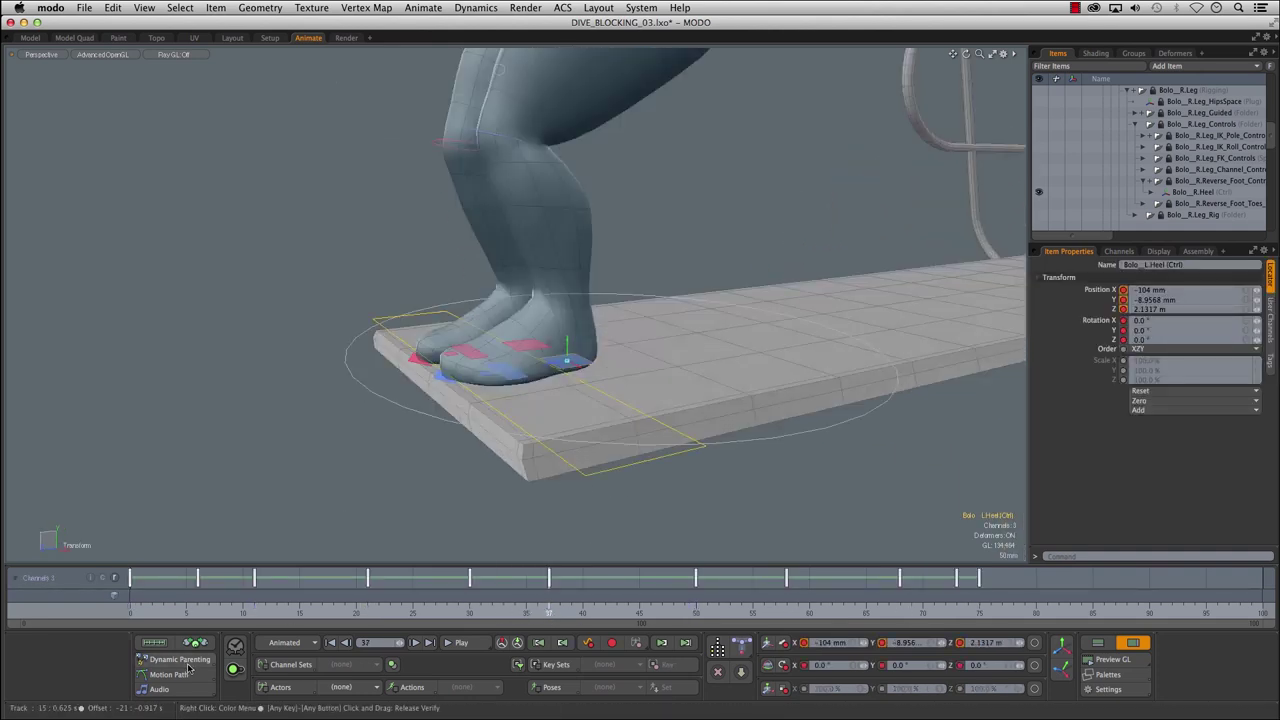
{"action": "left_click", "coordinate": [188, 661]}
{"action": "left_click", "coordinate": [313, 630]}
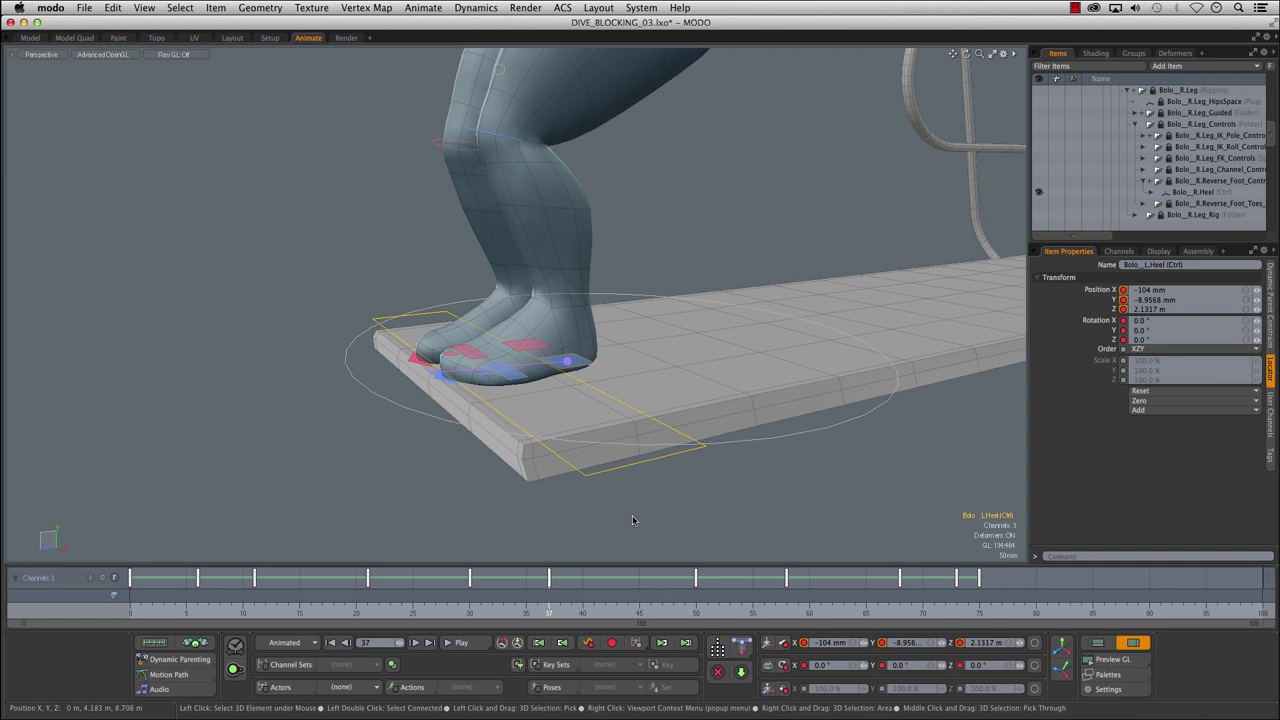
- Dynamically parent the right heel control to CNS_FEET at frame 37
{"action": "left_click", "coordinate": [527, 345]}
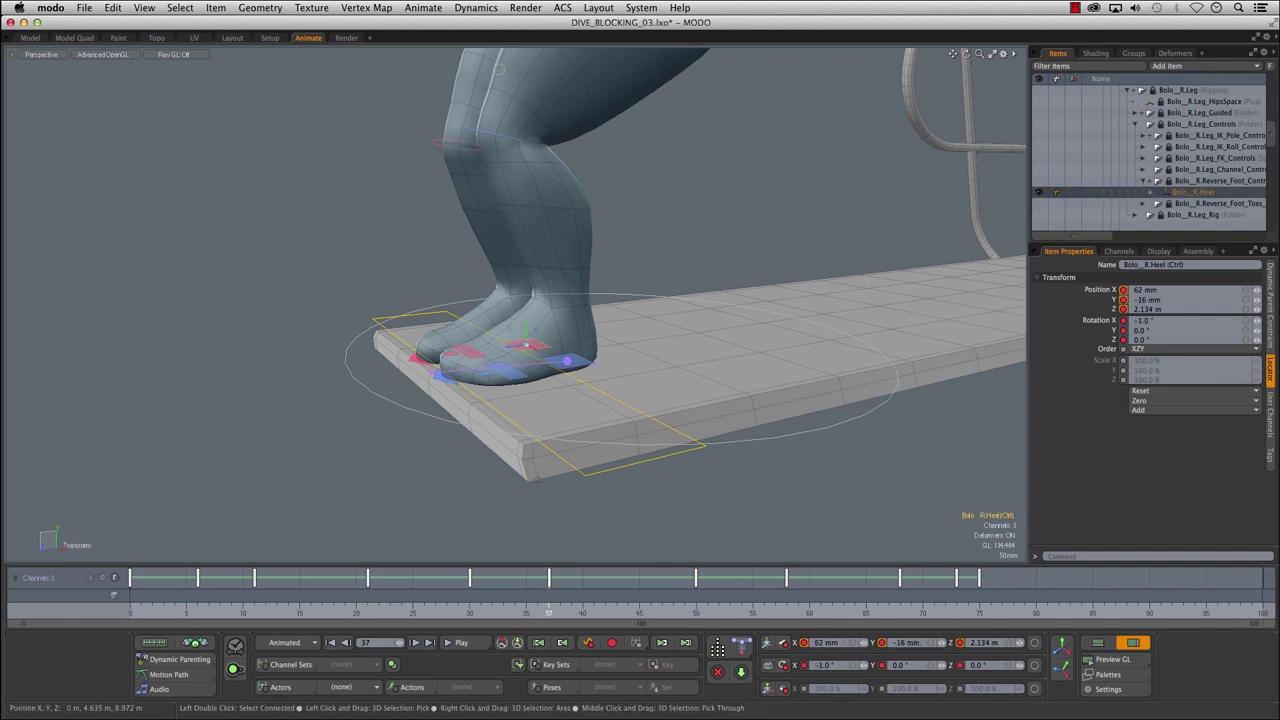
{"action": "left_click", "coordinate": [185, 659]}
{"action": "left_click", "coordinate": [330, 660]}
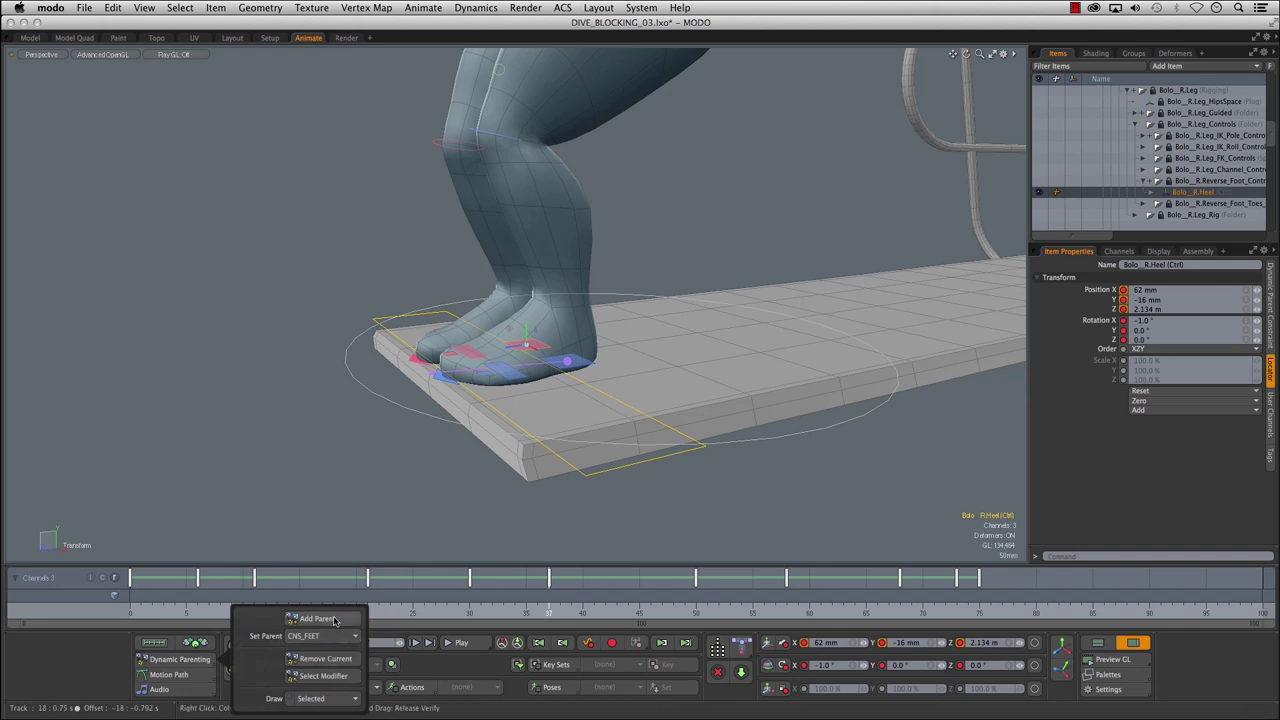
{"action": "left_click_drag", "start_coordinate": [527, 345], "coordinate": [588, 476]}
{"action": "key", "text": "space"}
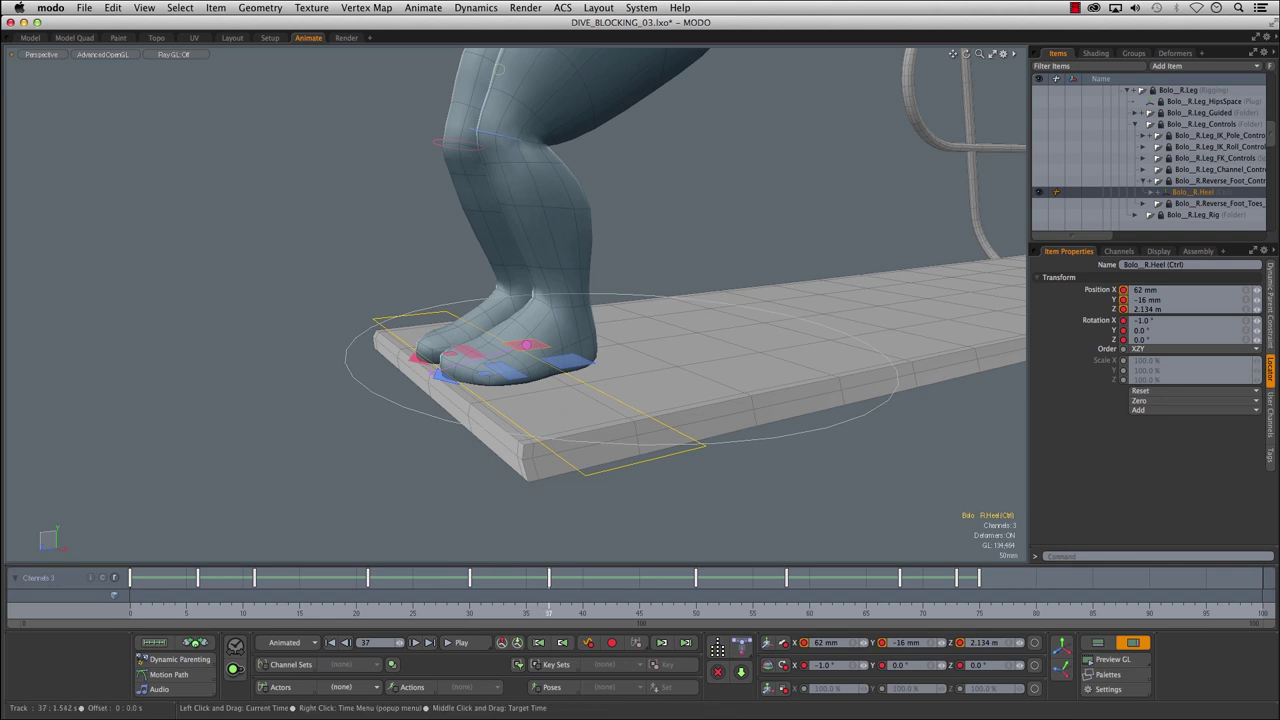
- Examine both heel controls around the landing at frames 36 and 37 and the take-off at frames 50 and 51
{"action": "left_click", "coordinate": [539, 612]}
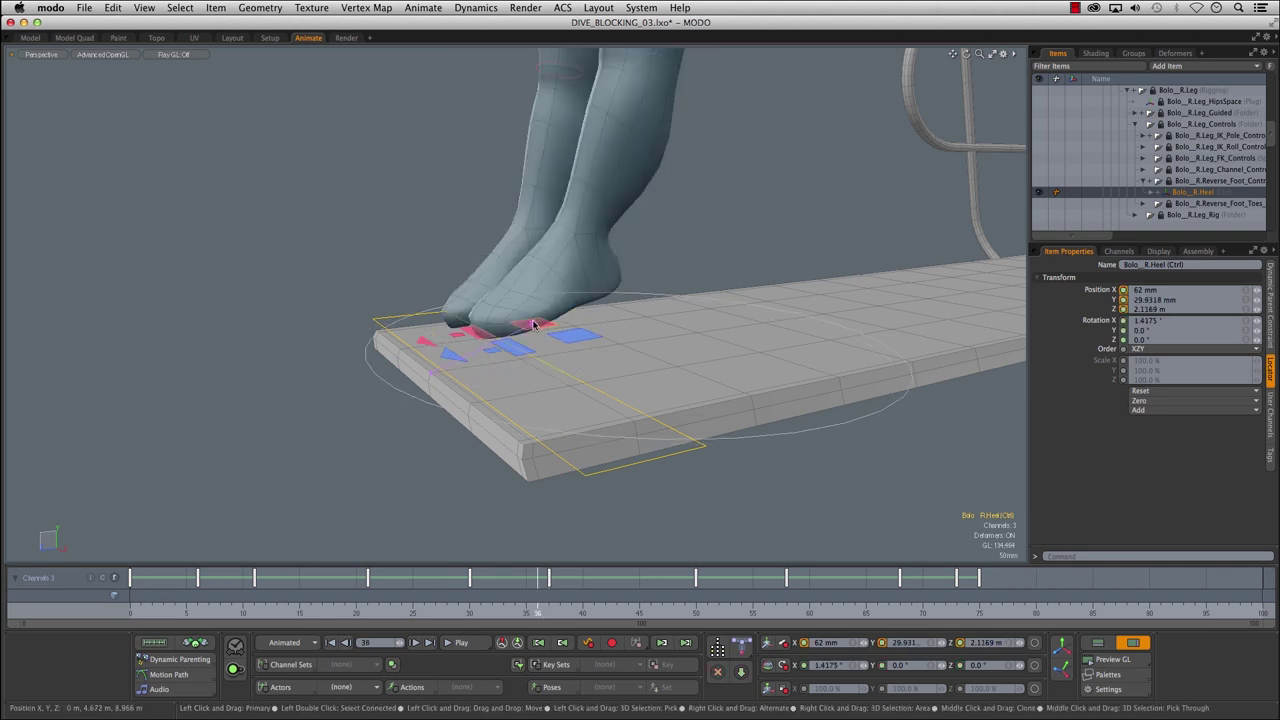
{"action": "left_click", "coordinate": [573, 338]}
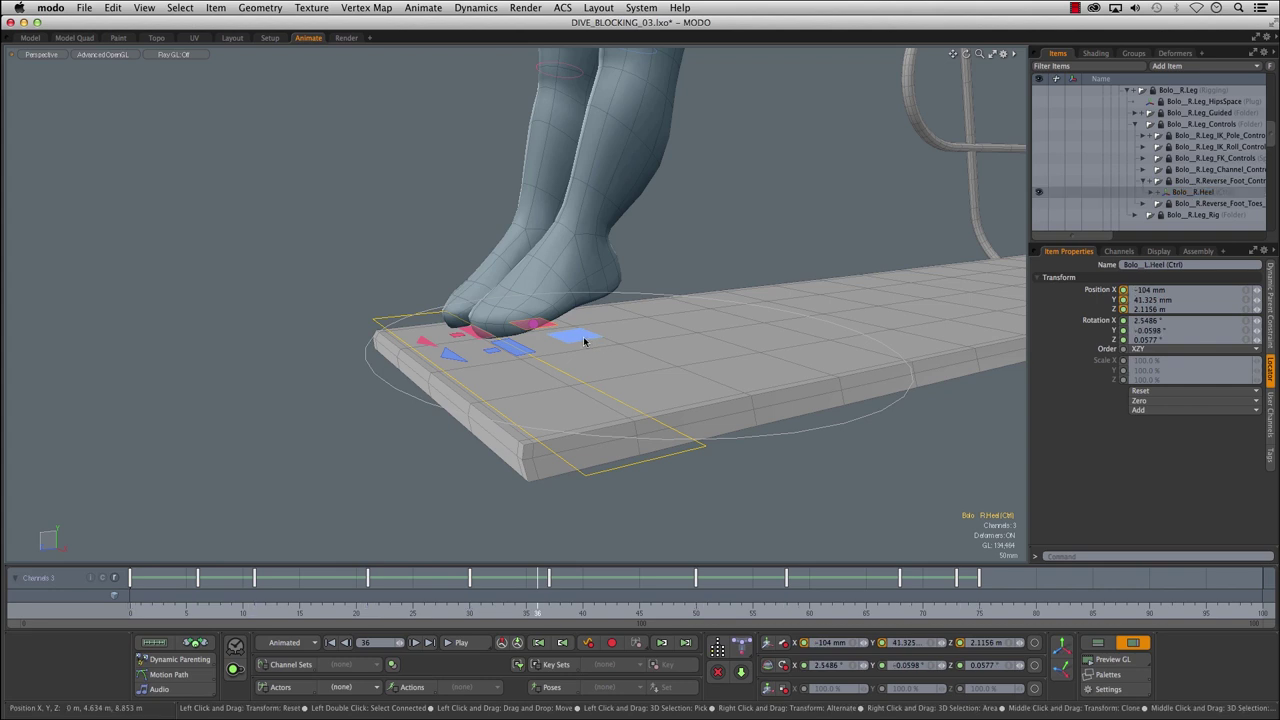
{"action": "left_click_drag", "start_coordinate": [573, 338], "coordinate": [576, 339]}
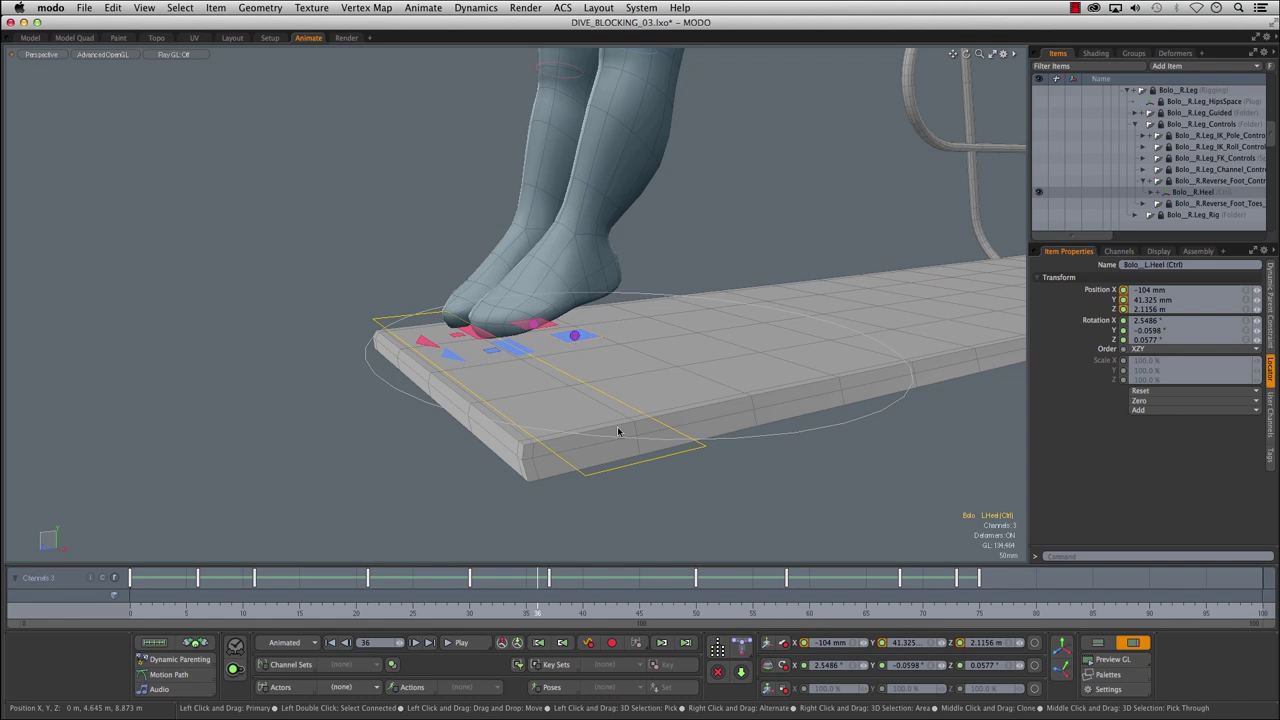
{"action": "left_click", "coordinate": [547, 612]}
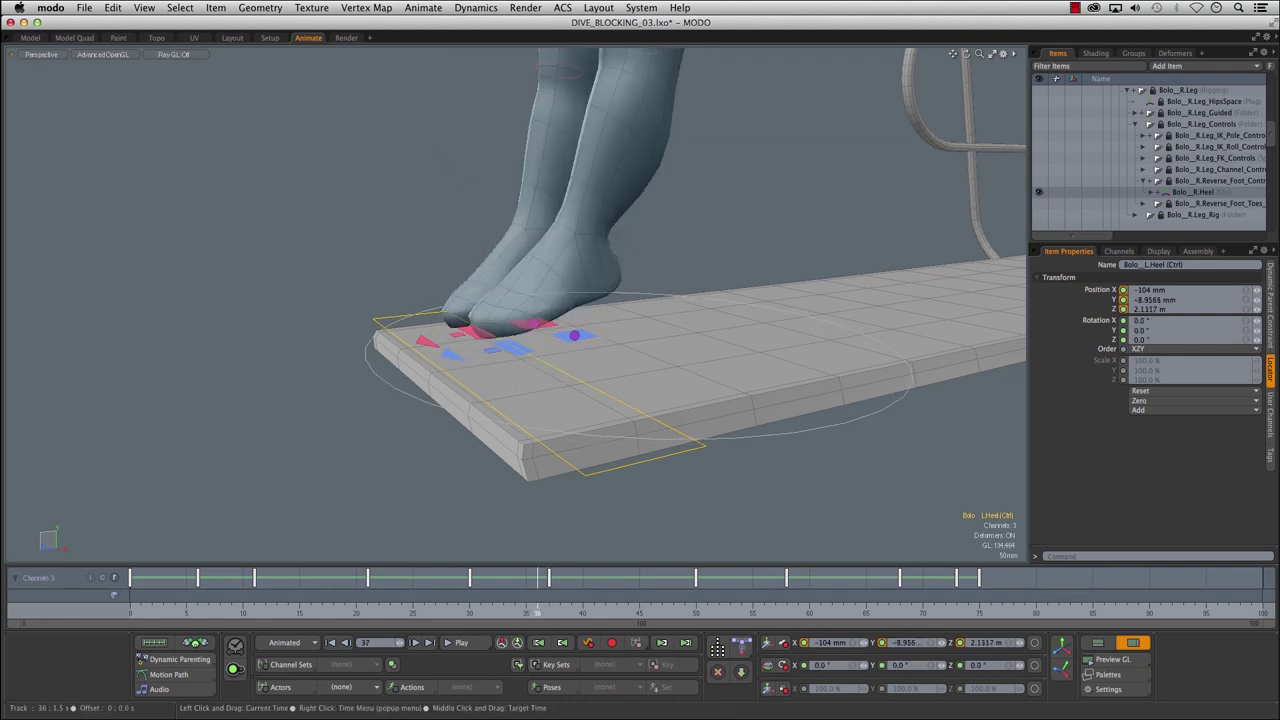
{"action": "left_click_drag", "start_coordinate": [480, 455], "coordinate": [383, 424], "text": "alt"}
{"action": "left_click_drag", "start_coordinate": [558, 604], "coordinate": [696, 612]}
{"action": "left_click_drag", "start_coordinate": [655, 478], "coordinate": [684, 482], "text": "alt"}
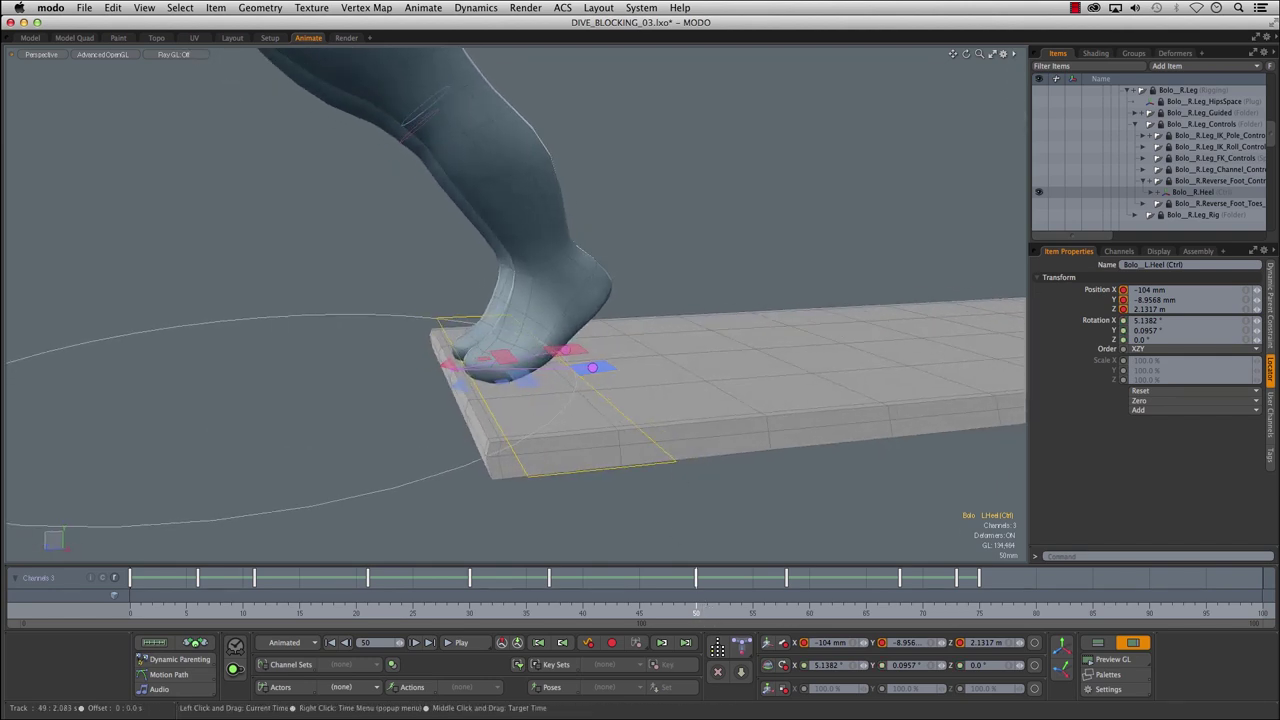
{"action": "left_click", "coordinate": [707, 612]}
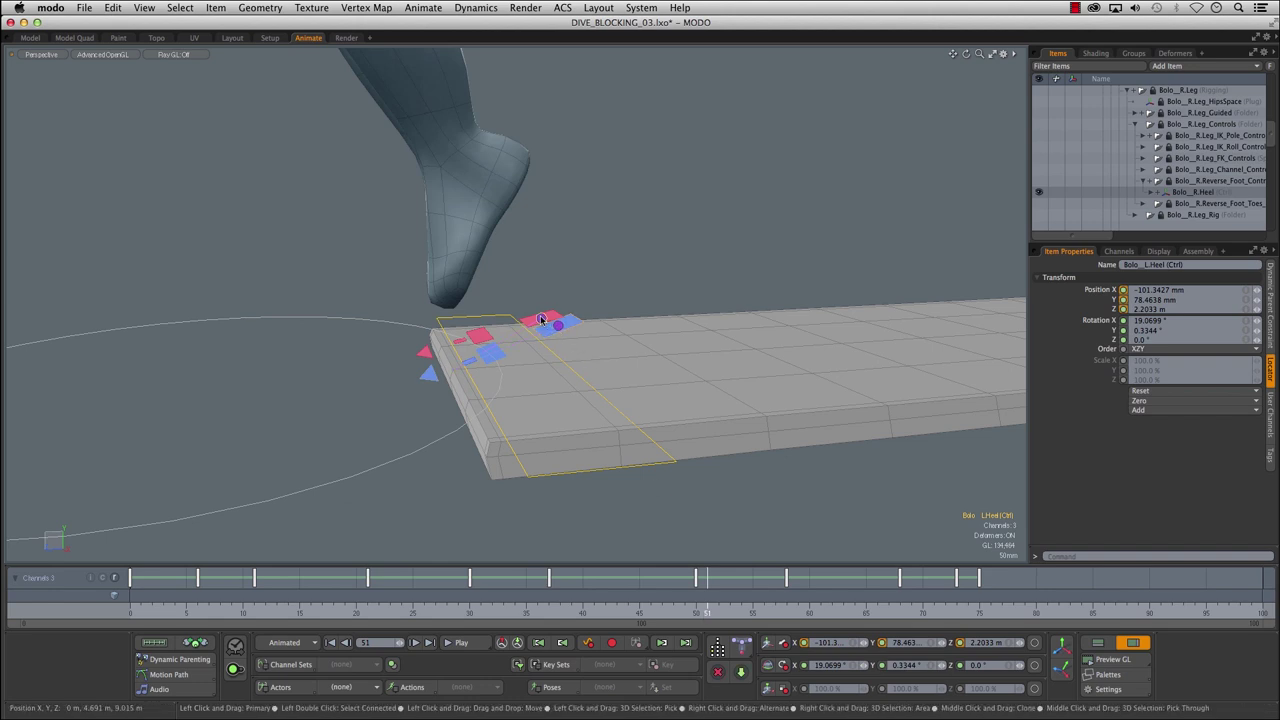
{"action": "mouse_move", "coordinate": [700, 611]}
{"action": "left_mouse_down"}
{"action": "mouse_move", "coordinate": [459, 611]}
{"action": "mouse_move", "coordinate": [719, 611]}
{"action": "mouse_move", "coordinate": [674, 611]}
{"action": "mouse_move", "coordinate": [685, 611]}
{"action": "left_mouse_up"}
- Return to frame 37, select the CTL_BOARD control and key its Bend channel at 0
{"action": "left_click", "coordinate": [549, 611]}
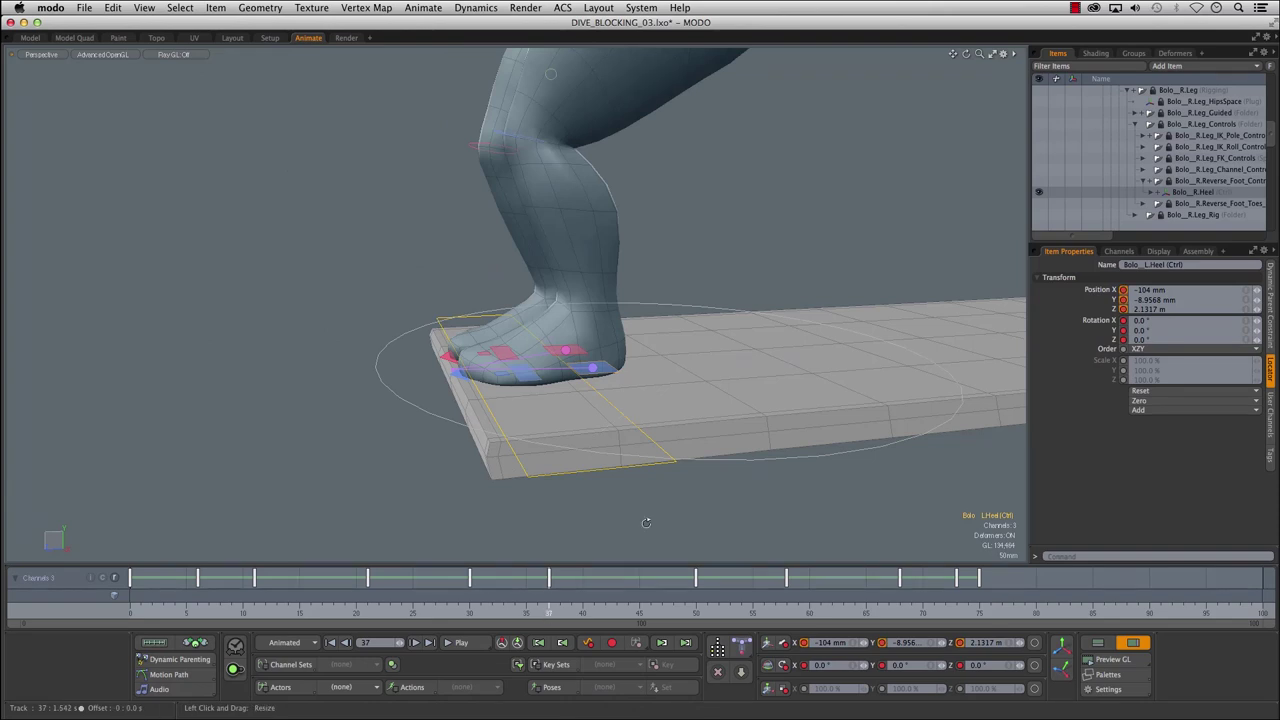
{"action": "scroll", "coordinate": [720, 382], "scroll_direction": "down", "scroll_amount": 5}
{"action": "left_click_drag", "start_coordinate": [643, 377], "coordinate": [640, 430], "text": "alt"}
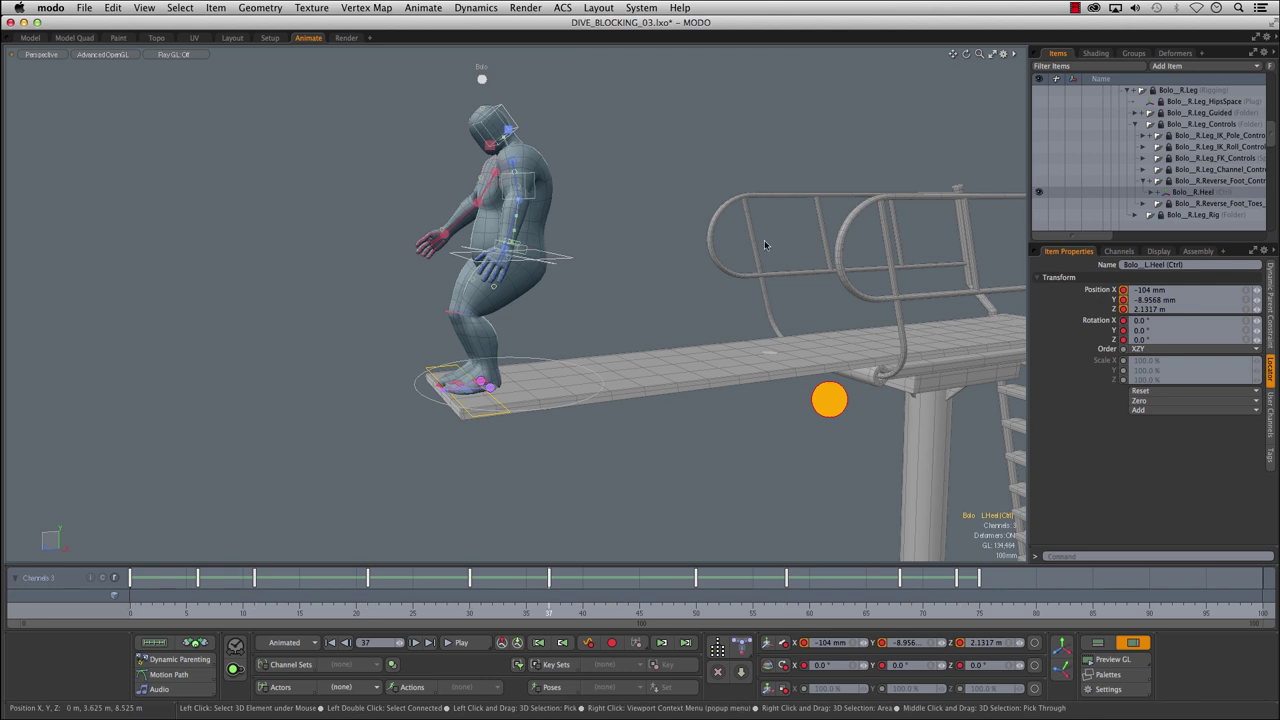
{"action": "left_click_drag", "start_coordinate": [491, 615], "coordinate": [549, 615]}
{"action": "left_click", "coordinate": [853, 482]}
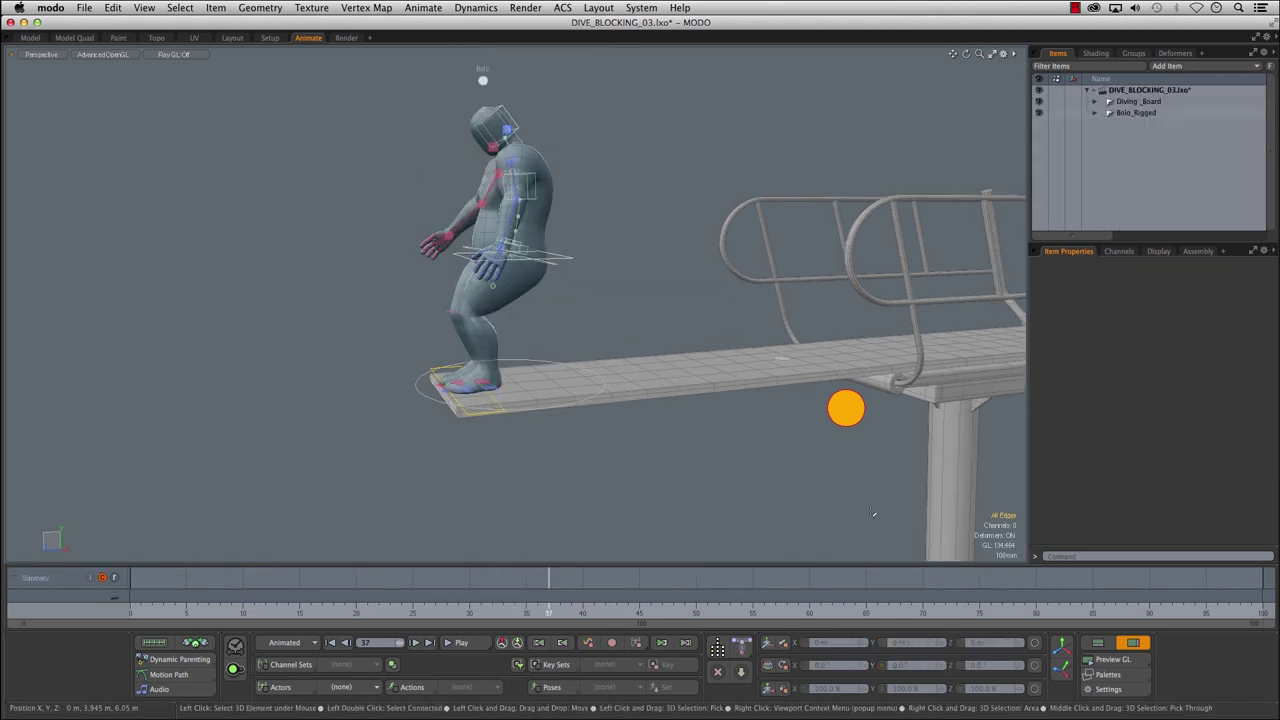
{"action": "left_click", "coordinate": [846, 412]}
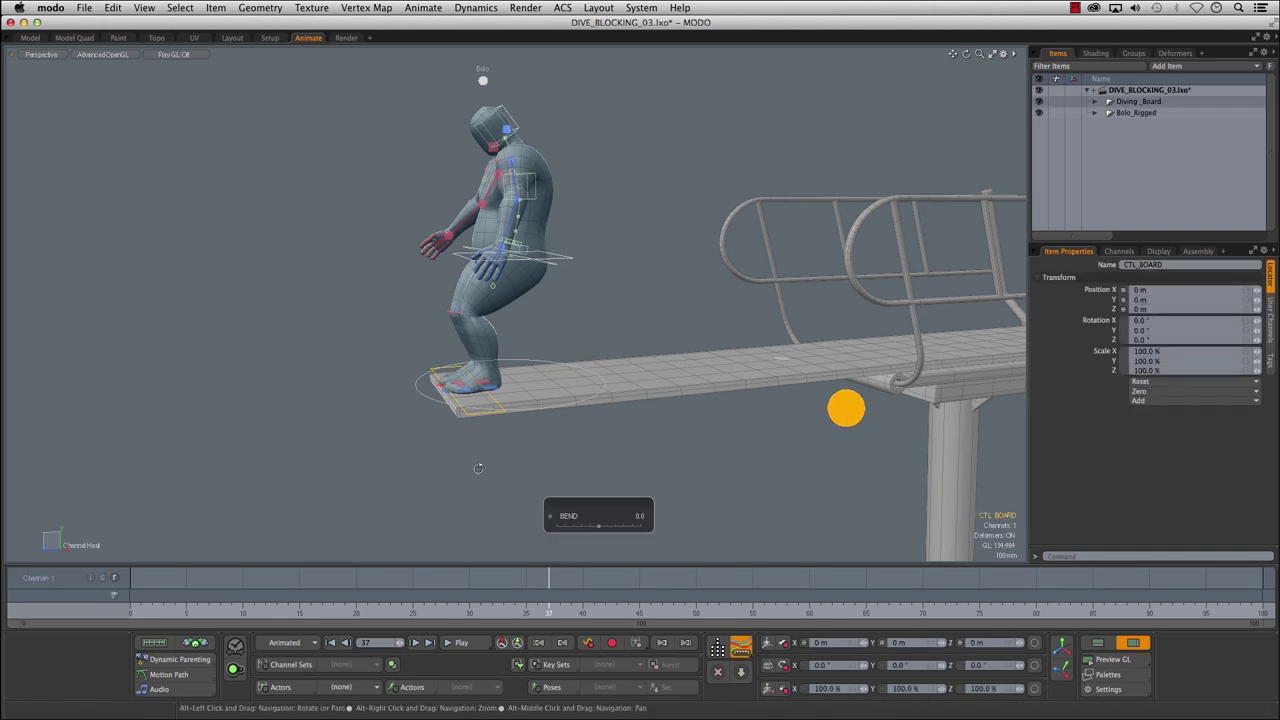
{"action": "left_click_drag", "start_coordinate": [510, 497], "coordinate": [400, 370], "text": "alt"}
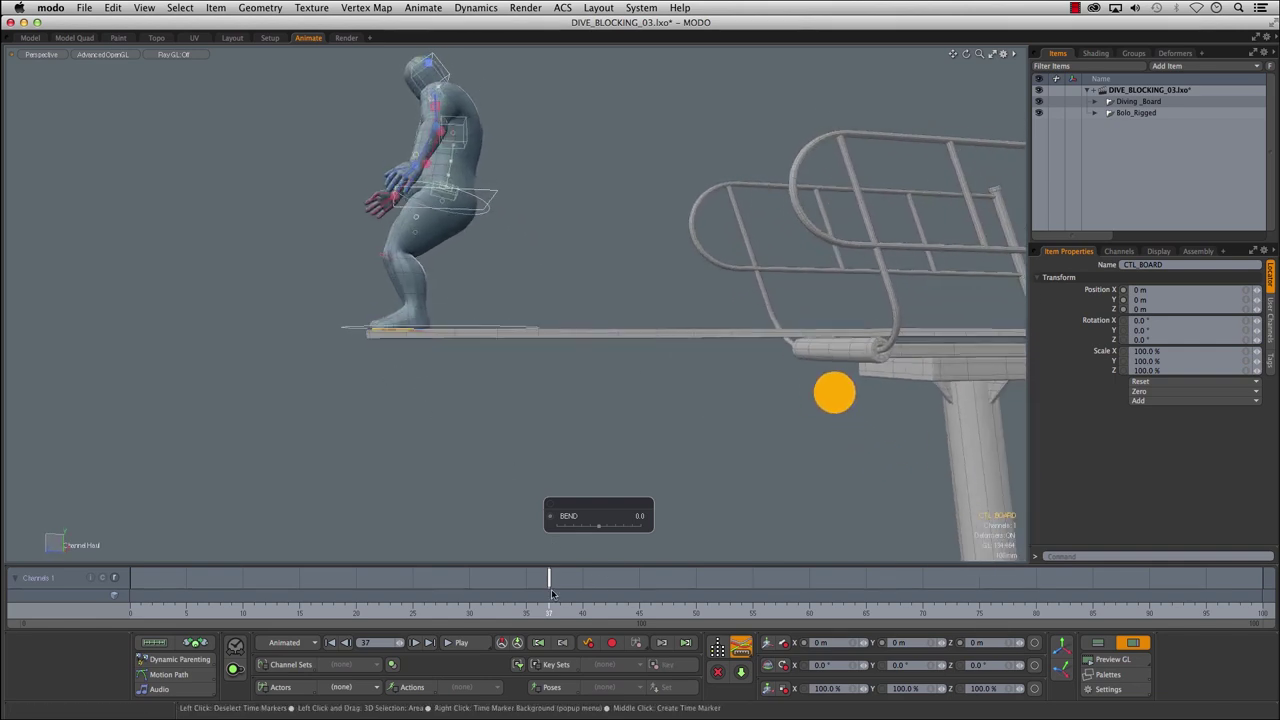
- Advance to the deepest crouch at frame 42 and set the board's Bend to -10
{"action": "left_click_drag", "start_coordinate": [551, 605], "coordinate": [560, 605]}
{"action": "key", "text": "Right"}
{"action": "key", "text": "Right"}
{"action": "key", "text": "Right"}
{"action": "key", "text": "Right"}
{"action": "key", "text": "Right"}
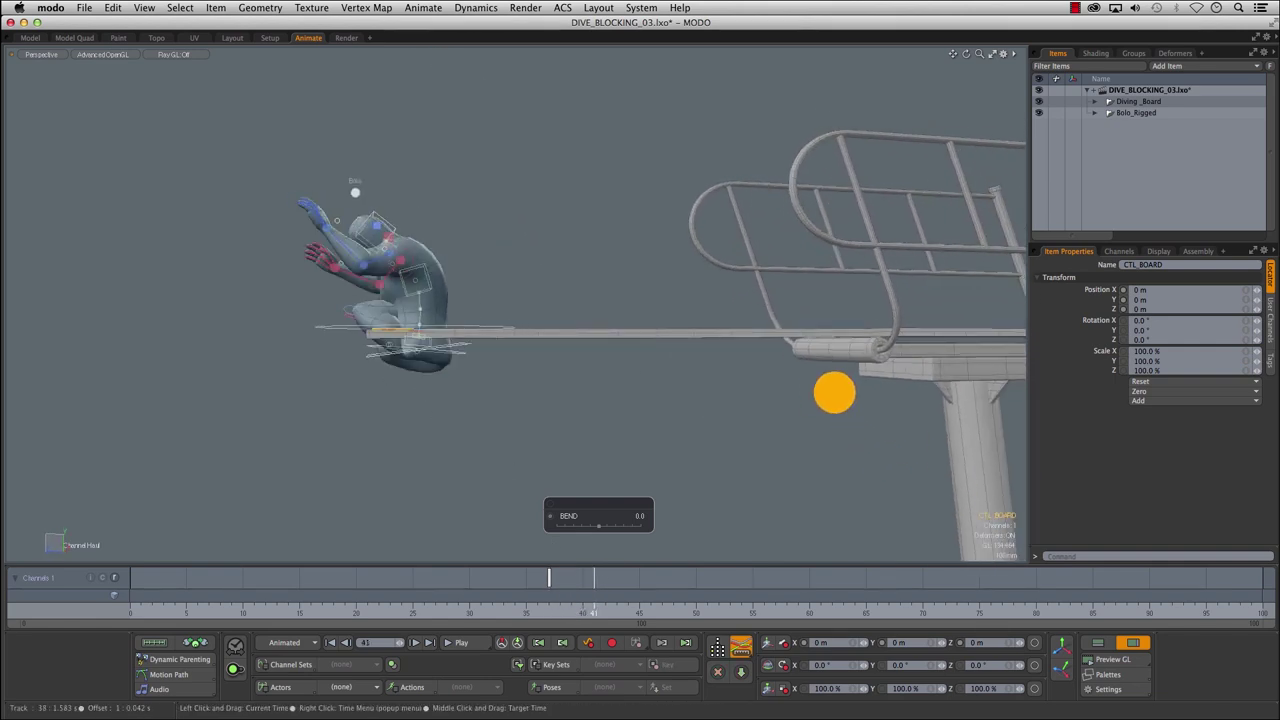
{"action": "key", "text": "Left"}
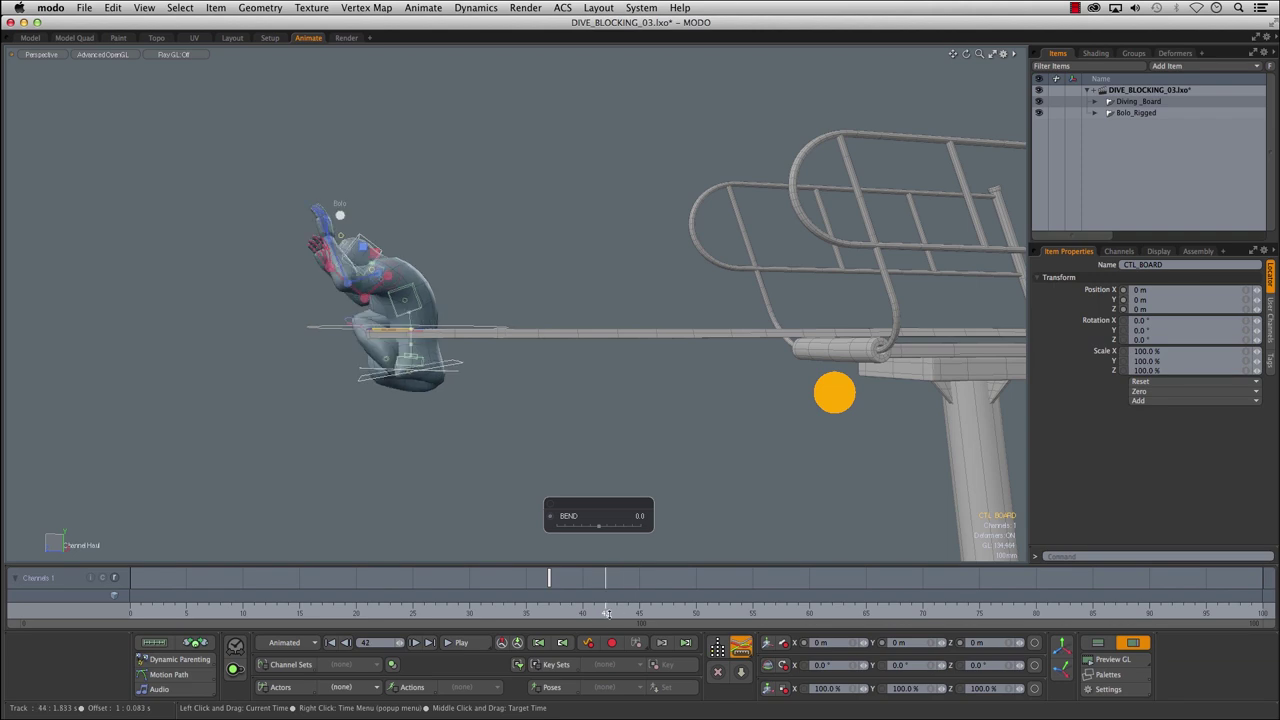
{"action": "left_click_drag", "start_coordinate": [598, 527], "coordinate": [557, 526]}
{"action": "left_click_drag", "start_coordinate": [389, 474], "coordinate": [384, 440], "text": "alt"}
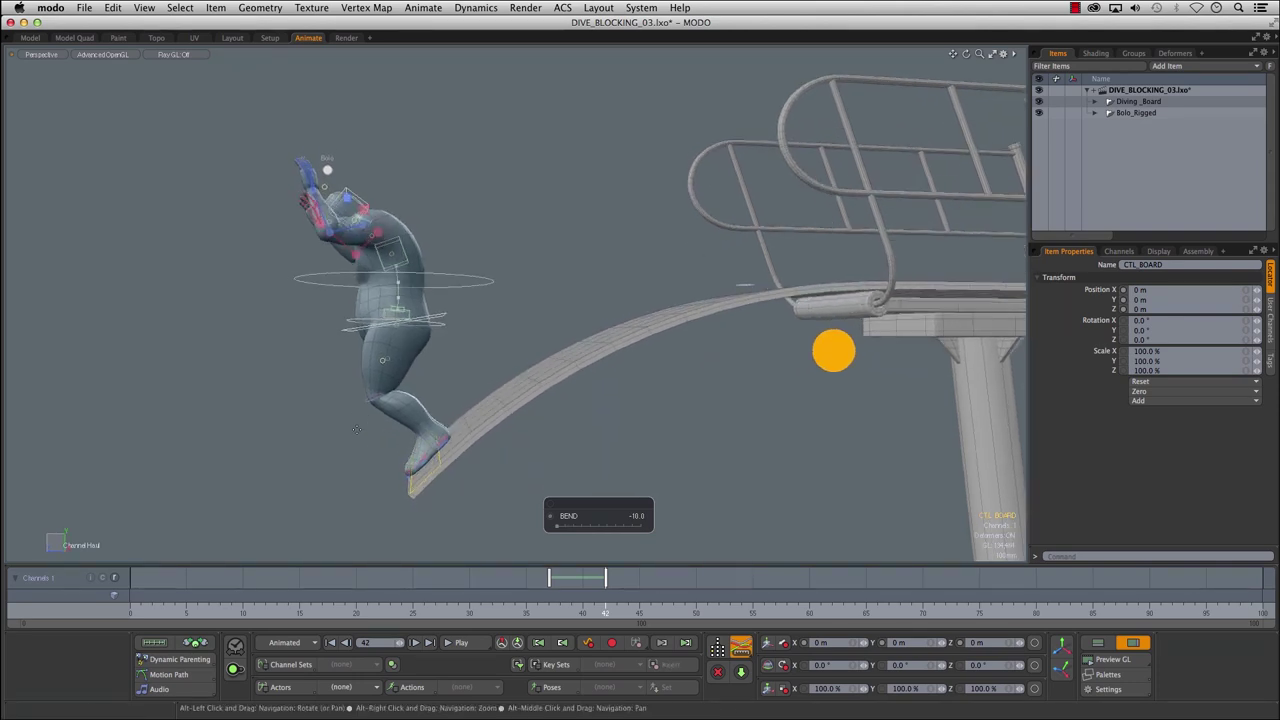
- Set the board's Bend to -1.2 at frame 37 and to 0 at frame 36
{"action": "left_click_drag", "start_coordinate": [600, 603], "coordinate": [549, 603]}
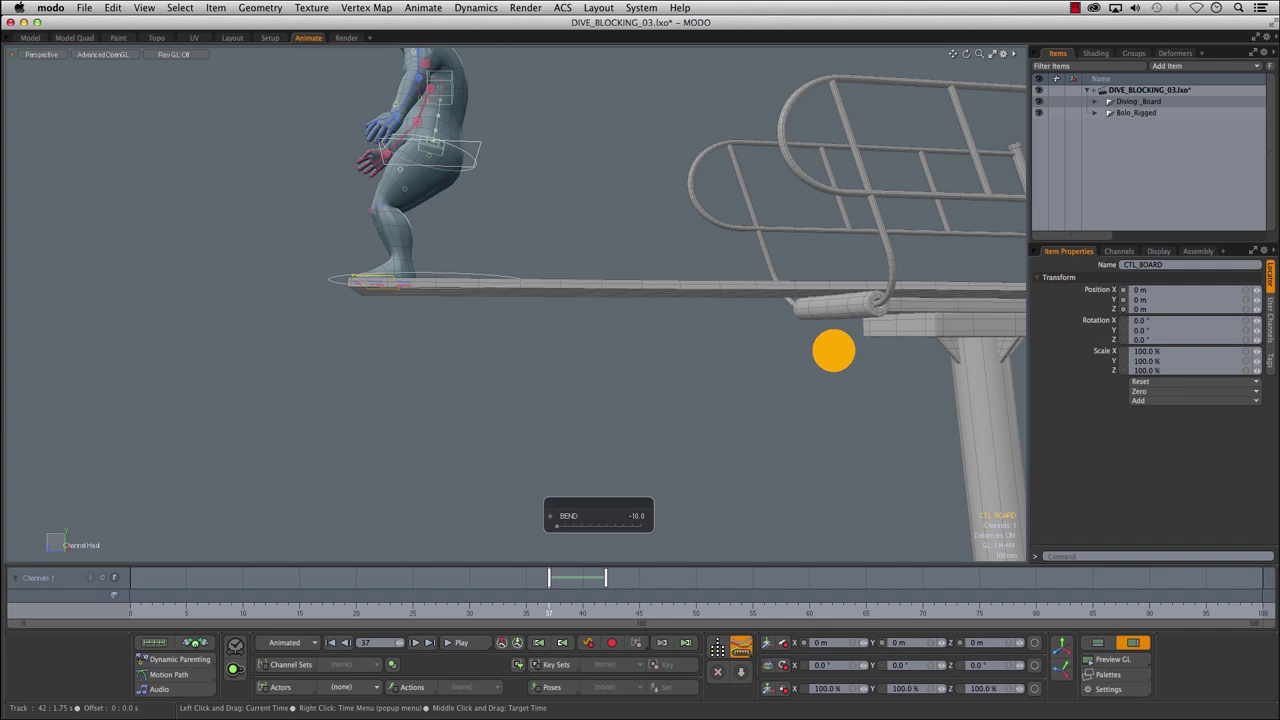
{"action": "left_click_drag", "start_coordinate": [556, 527], "coordinate": [593, 526]}
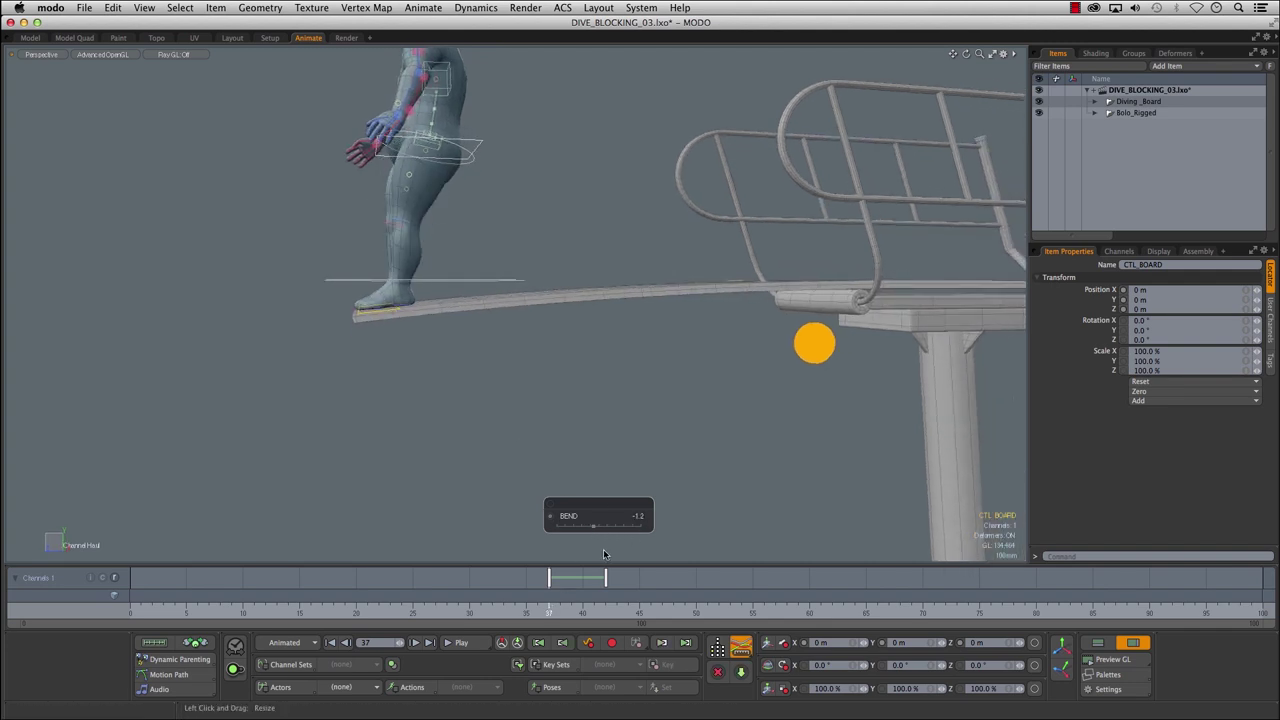
{"action": "left_click_drag", "start_coordinate": [549, 608], "coordinate": [549, 608]}
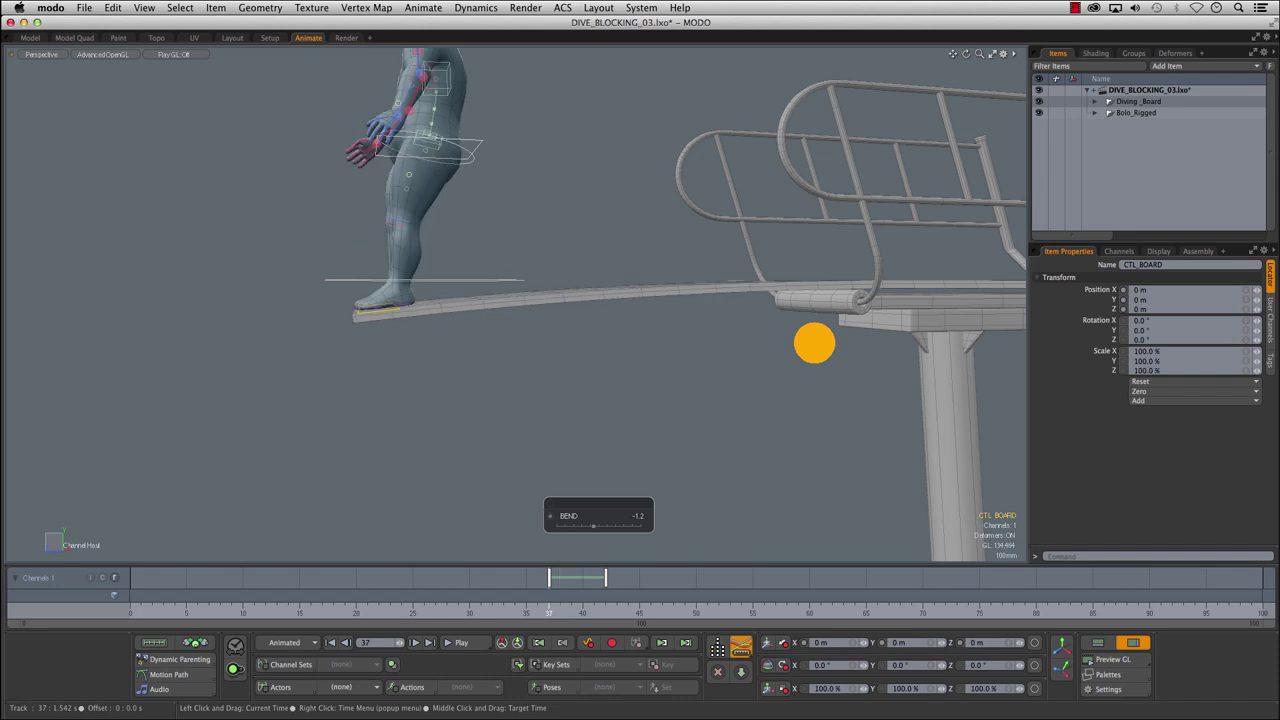
{"action": "left_click", "coordinate": [538, 612]}
{"action": "type", "text": "0"}
{"action": "key", "text": "Return"}
- Key the board's Bend back to roughly neutral at frame 50 and set it to 6.0 at frame 54
{"action": "left_click", "coordinate": [548, 612]}
{"action": "left_click_drag", "start_coordinate": [548, 612], "coordinate": [696, 612]}
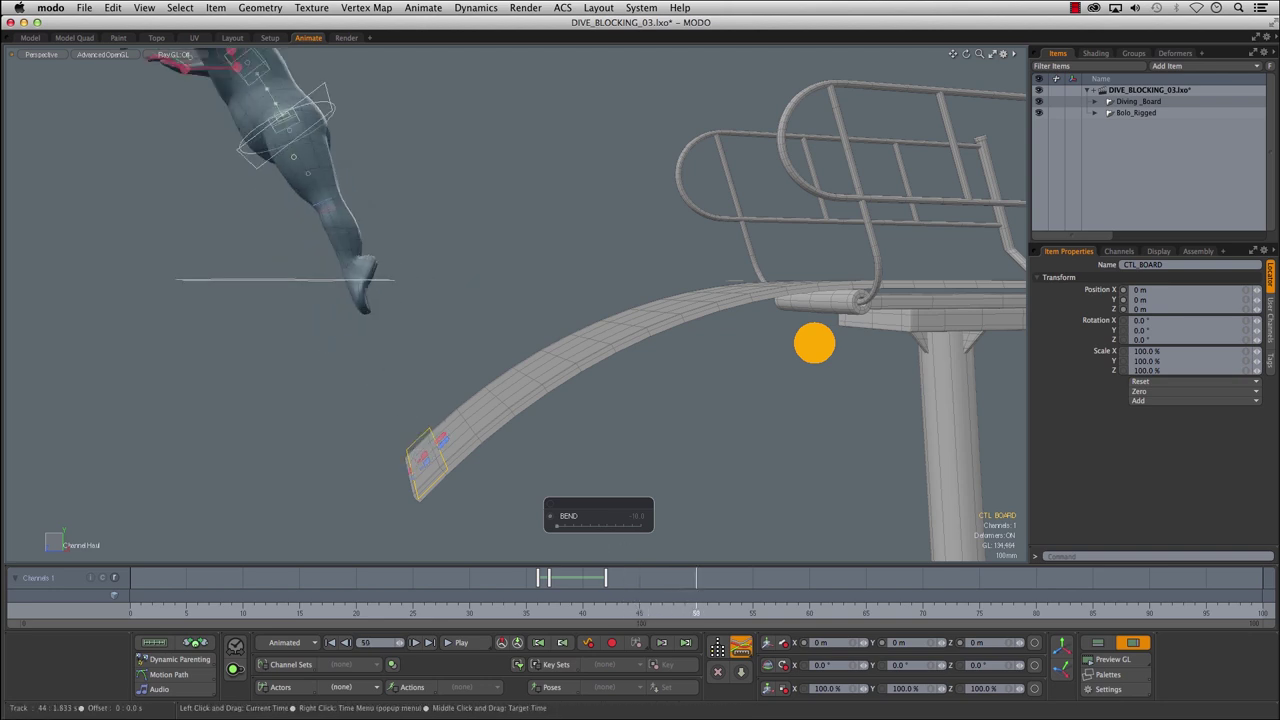
{"action": "left_click_drag", "start_coordinate": [557, 526], "coordinate": [599, 525]}
{"action": "left_click_drag", "start_coordinate": [715, 617], "coordinate": [741, 615]}
{"action": "left_click_drag", "start_coordinate": [600, 526], "coordinate": [624, 528]}
{"action": "left_click_drag", "start_coordinate": [518, 592], "coordinate": [651, 613]}
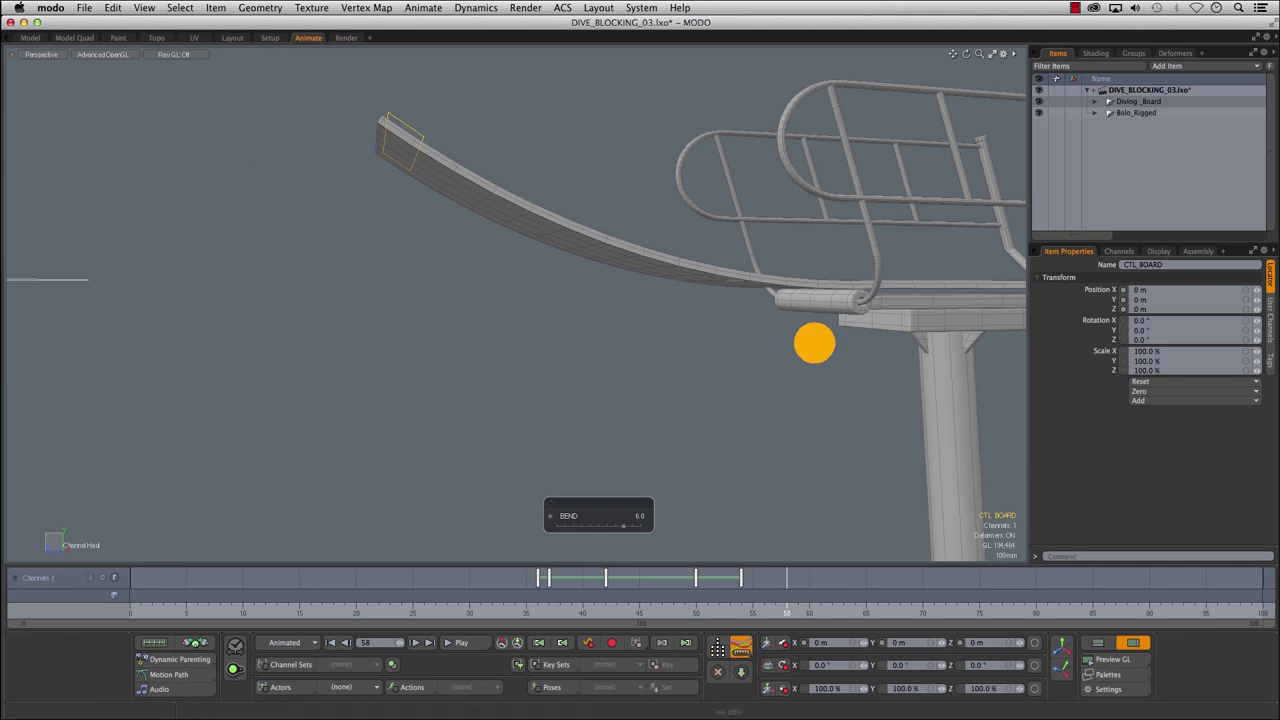
- Show the Graph Editor with the board's BEND curve framed and go to frame 36, where the diver lands on the board
{"action": "left_click", "coordinate": [1097, 642]}
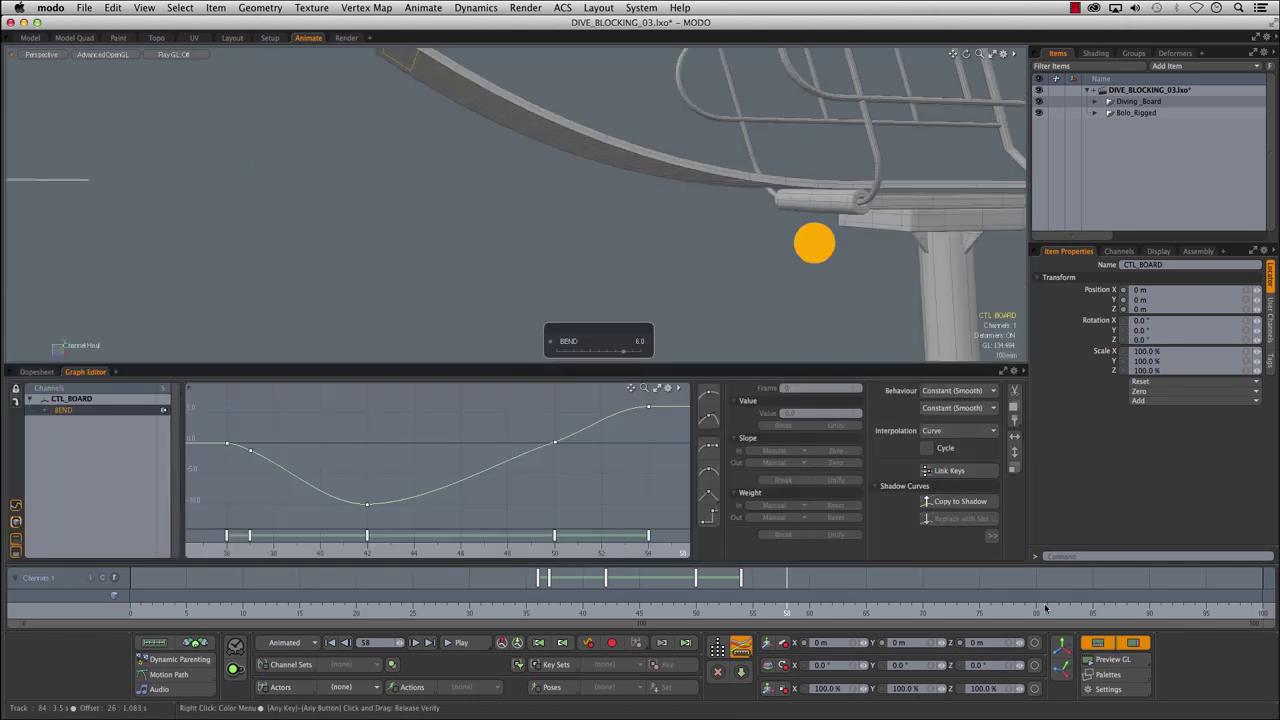
{"action": "right_click_drag", "start_coordinate": [475, 459], "coordinate": [308, 487], "text": "alt"}
{"action": "left_click_drag", "start_coordinate": [470, 454], "coordinate": [468, 474], "text": "alt"}
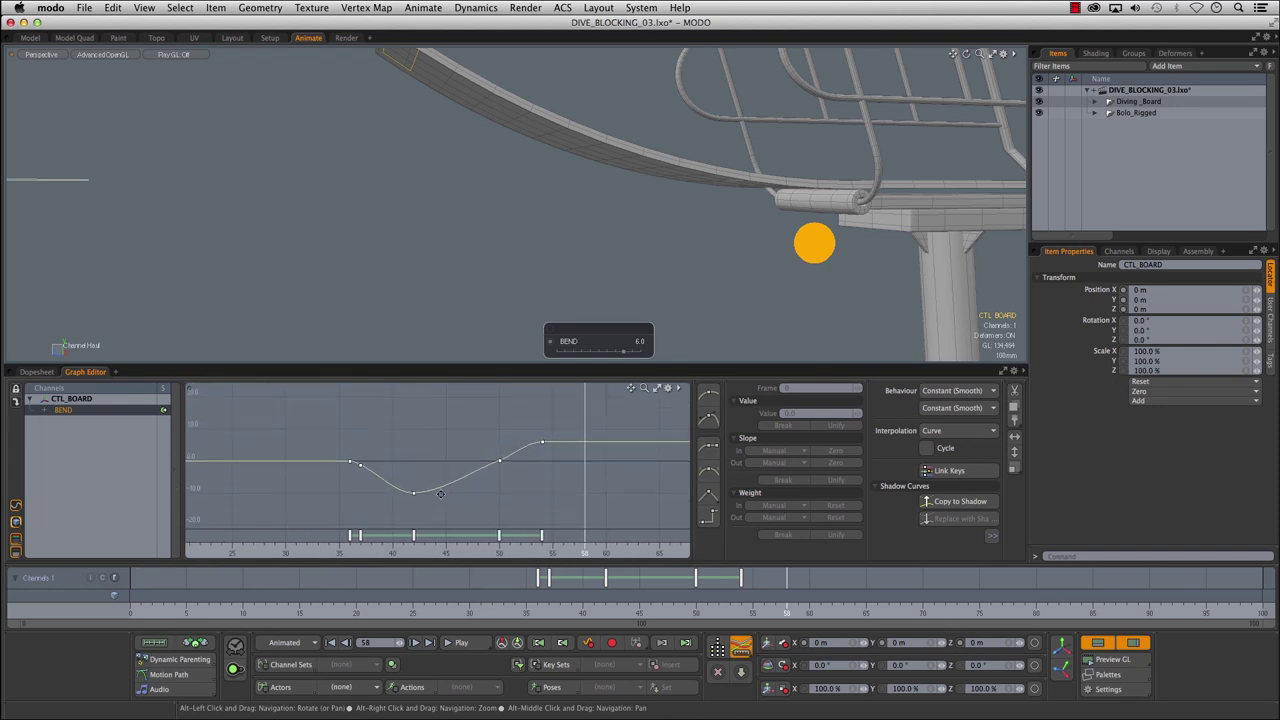
{"action": "scroll", "coordinate": [481, 301], "scroll_direction": "down", "scroll_amount": 8}
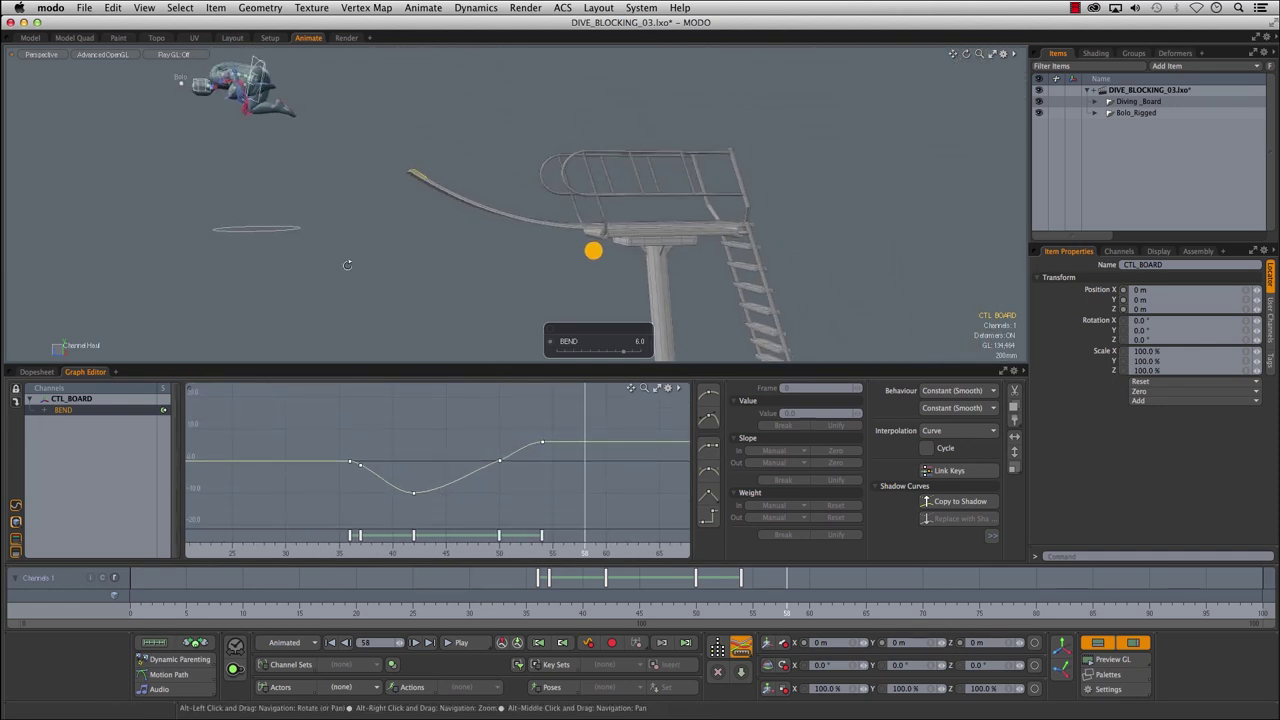
{"action": "left_click_drag", "start_coordinate": [259, 597], "coordinate": [539, 608]}
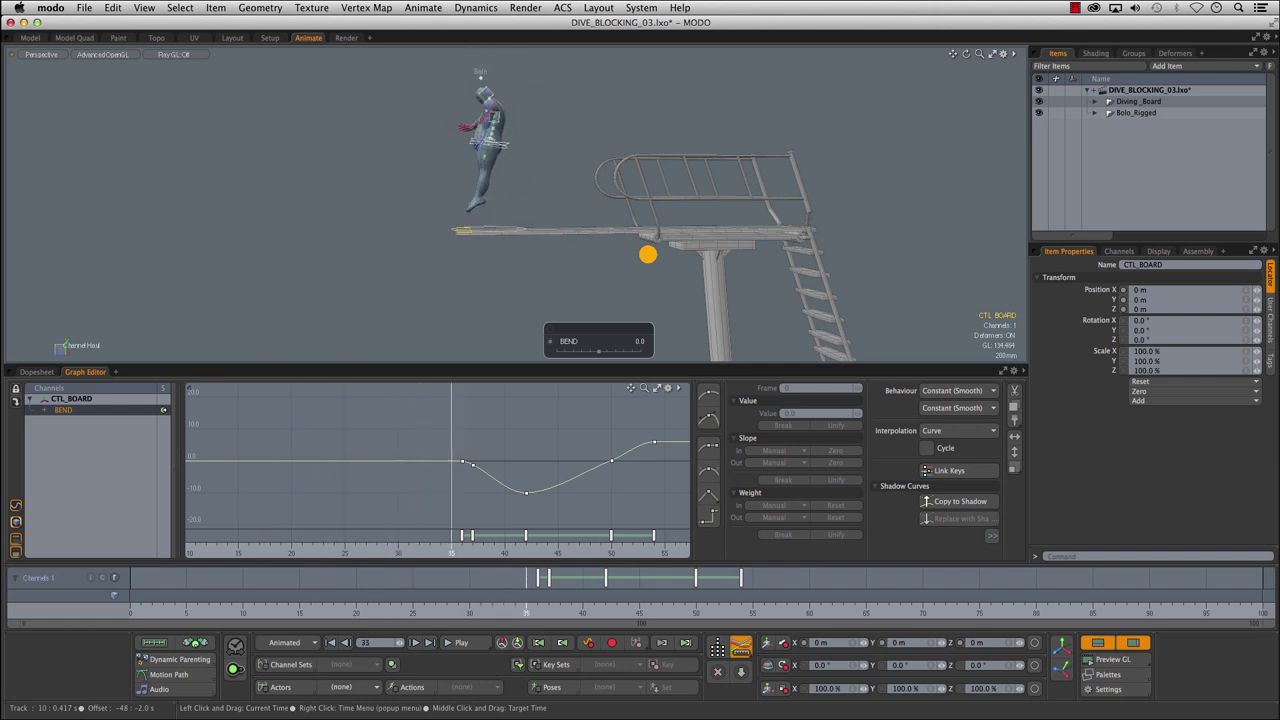
{"action": "right_click_drag", "start_coordinate": [390, 440], "coordinate": [390, 414], "text": "alt"}
{"action": "left_click_drag", "start_coordinate": [390, 414], "coordinate": [343, 401], "text": "alt"}
{"action": "scroll", "coordinate": [465, 228], "scroll_direction": "up", "scroll_amount": 6}
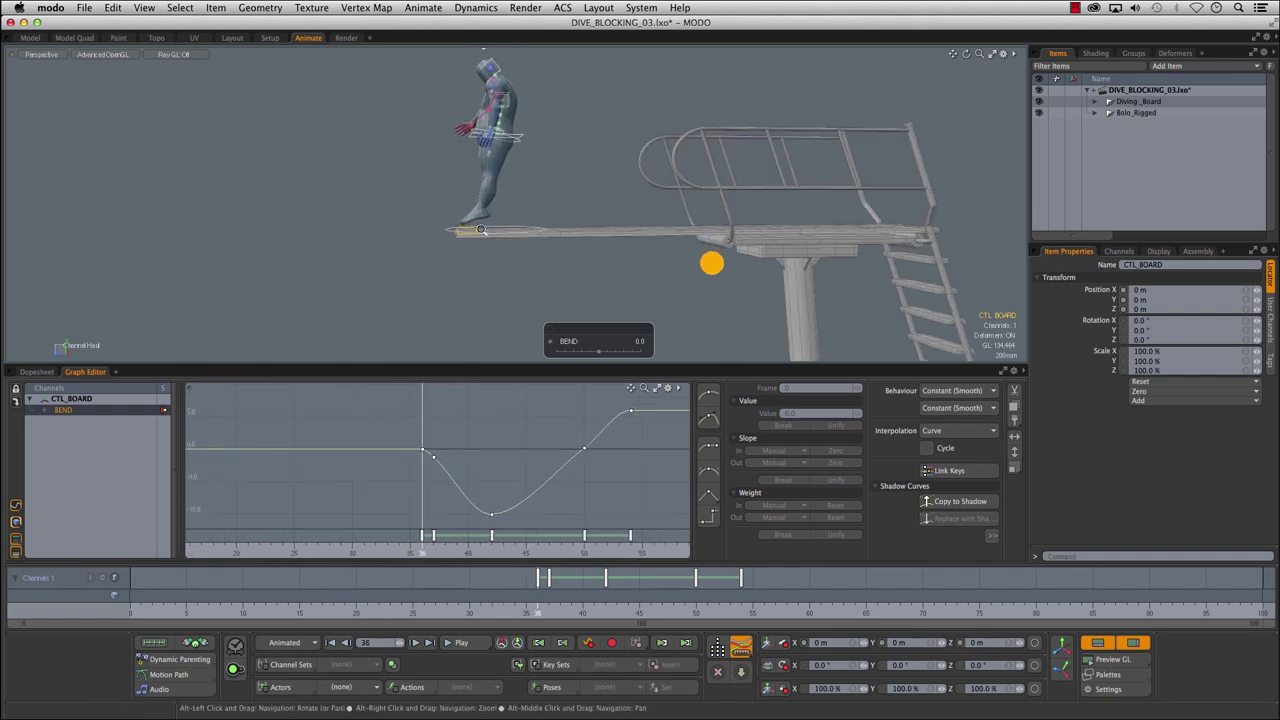
{"action": "left_click_drag", "start_coordinate": [447, 250], "coordinate": [434, 281], "text": "alt+shift"}
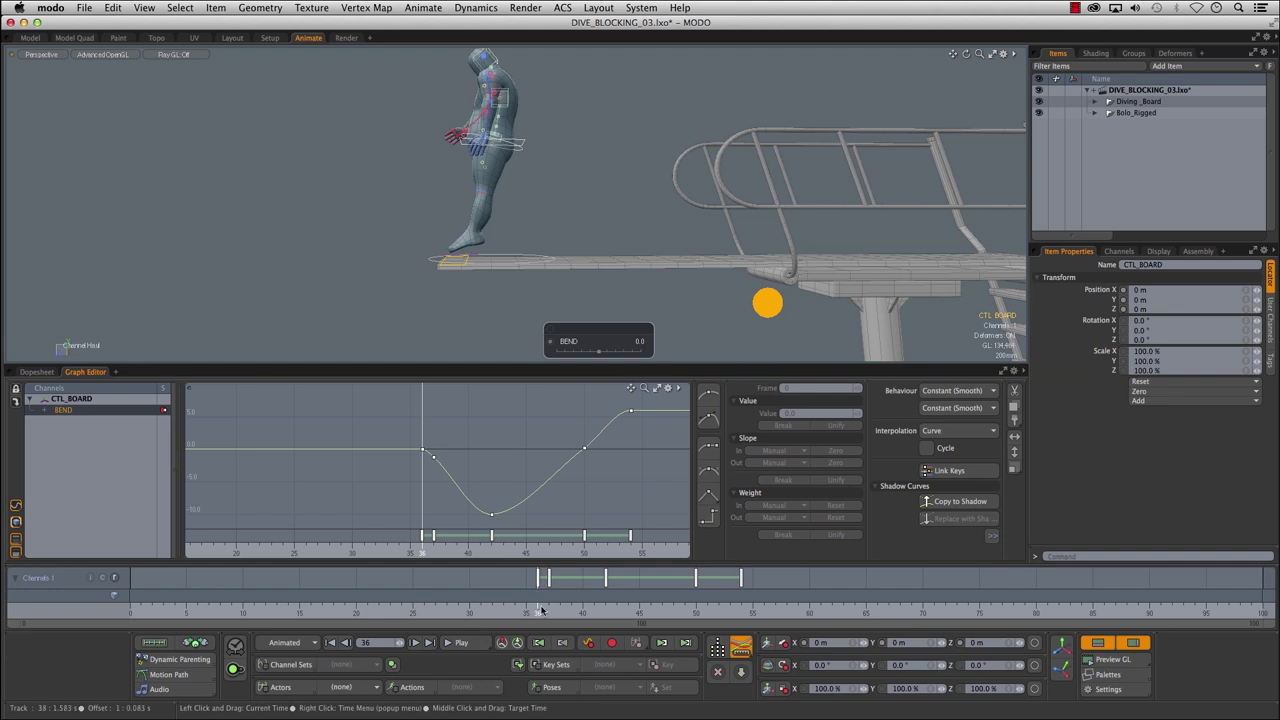
- Fine-tune the BEND key at frame 37 to -1.2 so the board meets the diver's feet
{"action": "key", "text": "Right"}
{"action": "mouse_move", "coordinate": [428, 305]}
{"action": "left_mouse_down", "text": "alt"}
{"action": "mouse_move", "coordinate": [440, 310]}
{"action": "mouse_move", "coordinate": [420, 315]}
{"action": "left_mouse_up", "text": "alt"}
{"action": "left_click_drag", "start_coordinate": [448, 481], "coordinate": [433, 490]}
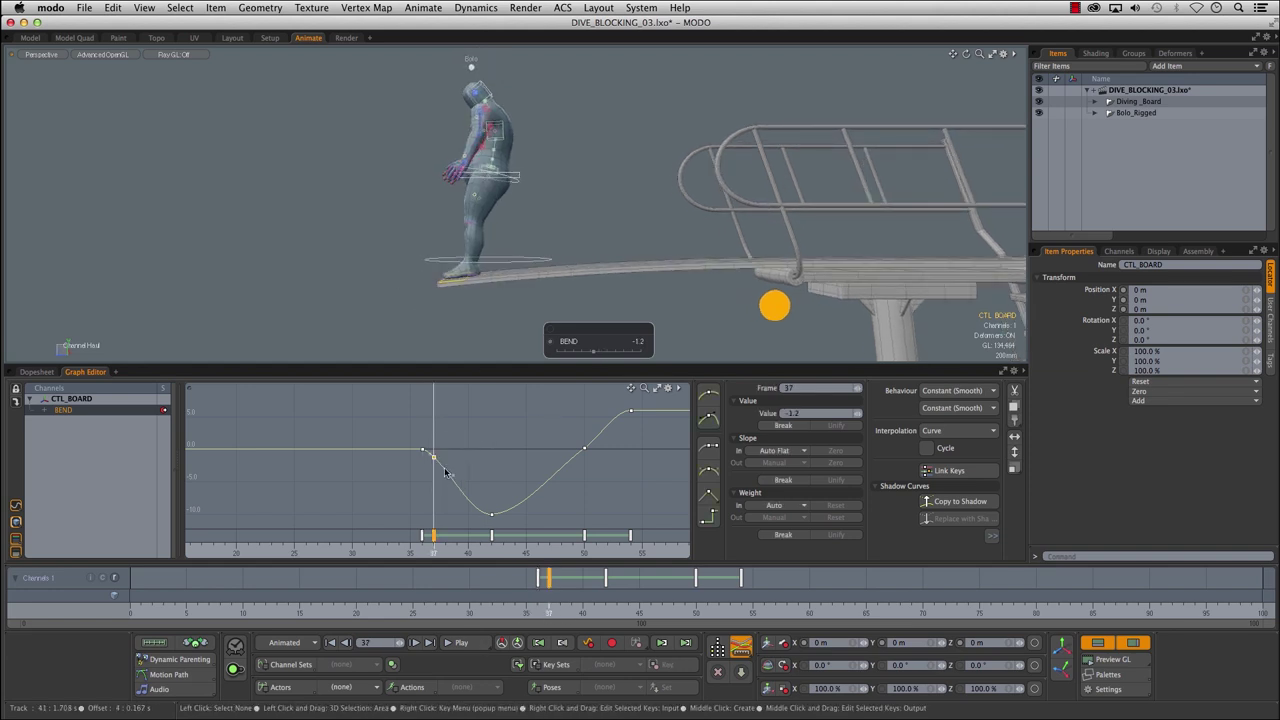
{"action": "right_click_drag", "start_coordinate": [455, 407], "coordinate": [464, 437], "text": "ctrl+alt"}
{"action": "middle_click_drag", "start_coordinate": [461, 433], "coordinate": [459, 424]}
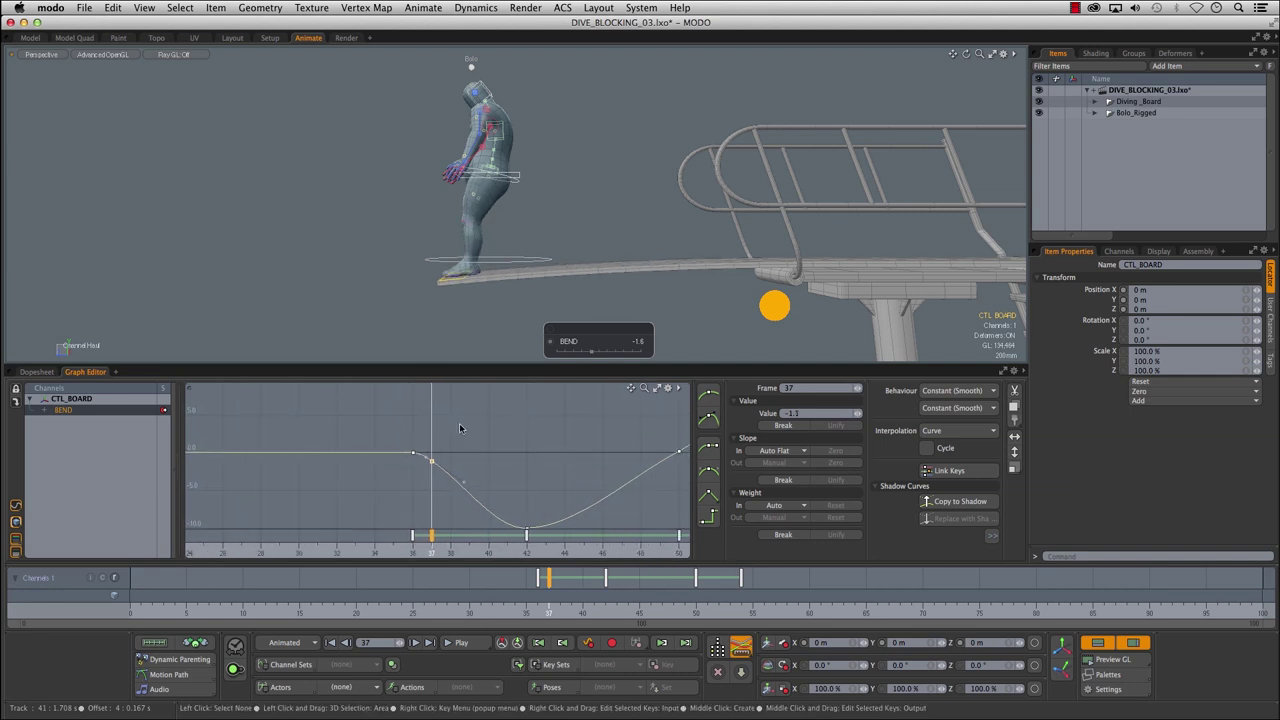
{"action": "left_click_drag", "start_coordinate": [499, 277], "coordinate": [516, 274], "text": "alt"}
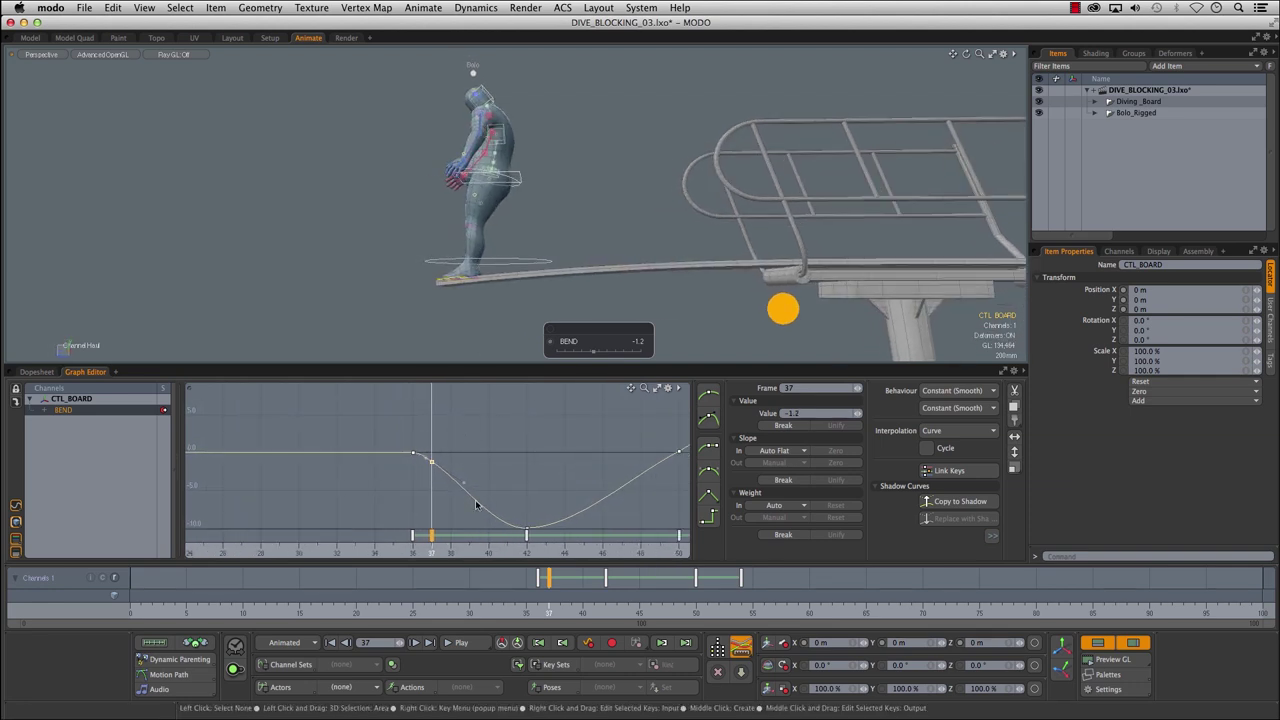
- Key BEND at -7.4 on frame 40 and set the frame 42 key to -8.9
{"action": "left_click_drag", "start_coordinate": [560, 610], "coordinate": [583, 610]}
{"action": "left_click_drag", "start_coordinate": [495, 442], "coordinate": [514, 391], "text": "alt"}
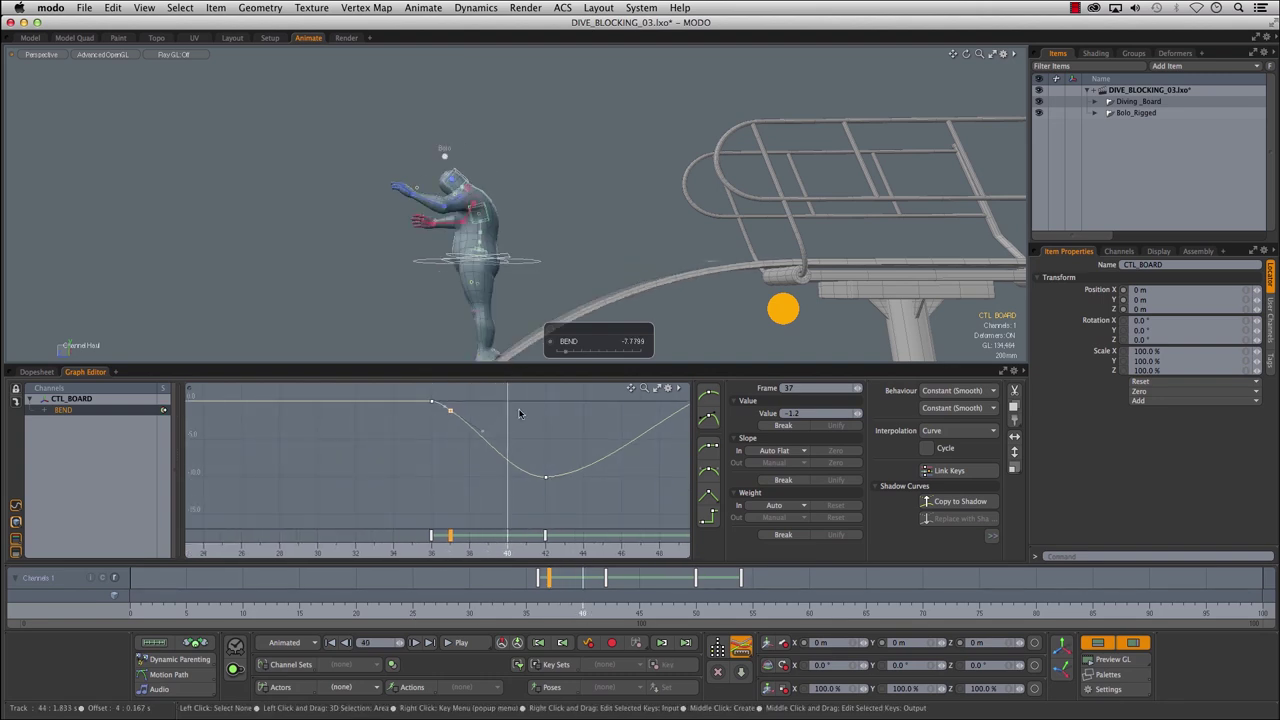
{"action": "left_click_drag", "start_coordinate": [566, 352], "coordinate": [568, 352]}
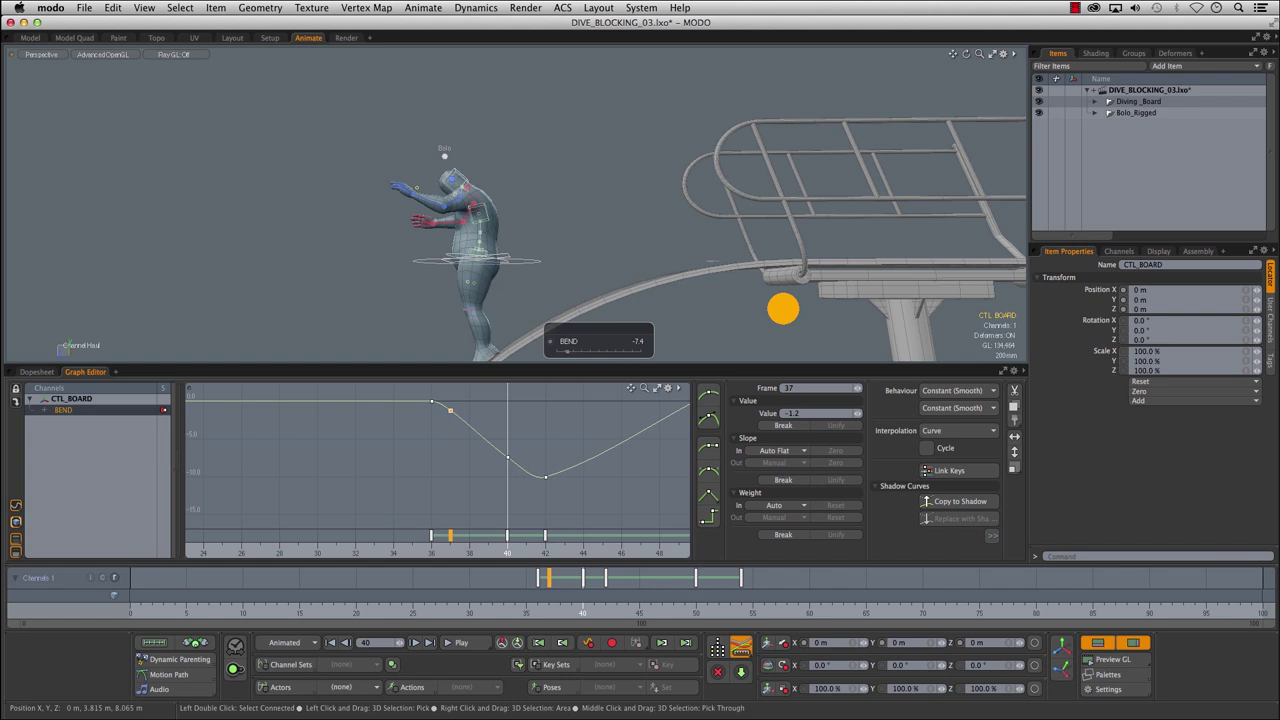
{"action": "left_click_drag", "start_coordinate": [587, 611], "coordinate": [606, 612]}
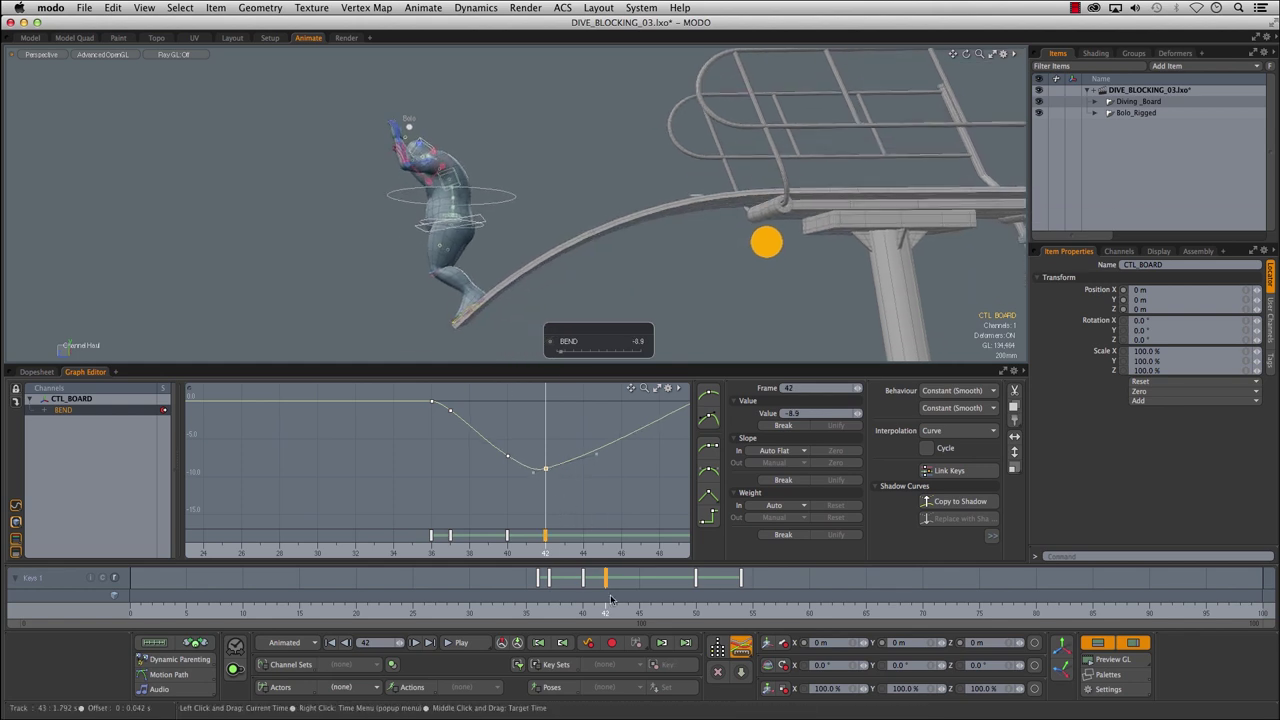
- Key BEND at -8.0 on frame 45 and add another key on frame 47 to follow the diver's feet
{"action": "left_click", "coordinate": [584, 551]}
{"action": "left_click_drag", "start_coordinate": [584, 551], "coordinate": [602, 551]}
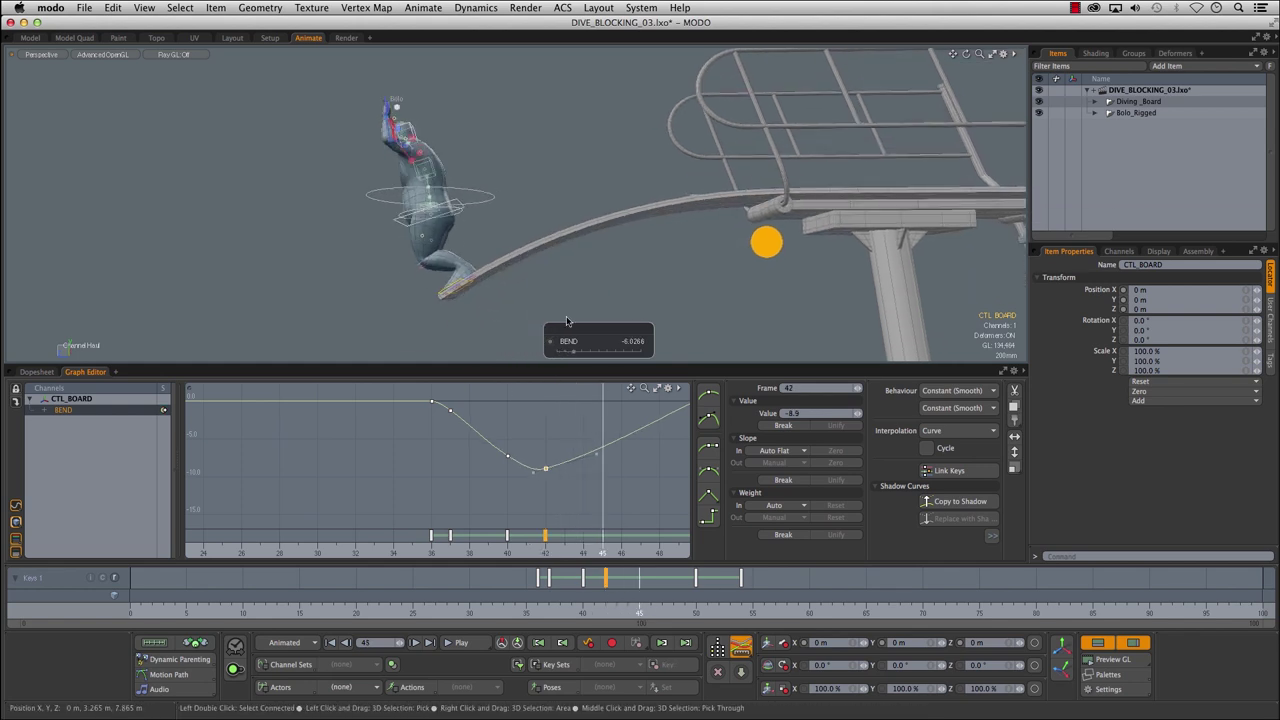
{"action": "left_click_drag", "start_coordinate": [575, 352], "coordinate": [563, 352]}
{"action": "left_click_drag", "start_coordinate": [640, 612], "coordinate": [661, 612]}
{"action": "left_click_drag", "start_coordinate": [588, 362], "coordinate": [597, 362]}
- Set the BEND key at frame 50 to 1.7 to bring the board up against the diver's feet
{"action": "scroll", "coordinate": [674, 504], "scroll_direction": "down", "scroll_amount": 1}
{"action": "left_click_drag", "start_coordinate": [674, 504], "coordinate": [586, 511], "text": "alt"}
{"action": "left_click_drag", "start_coordinate": [660, 612], "coordinate": [683, 612]}
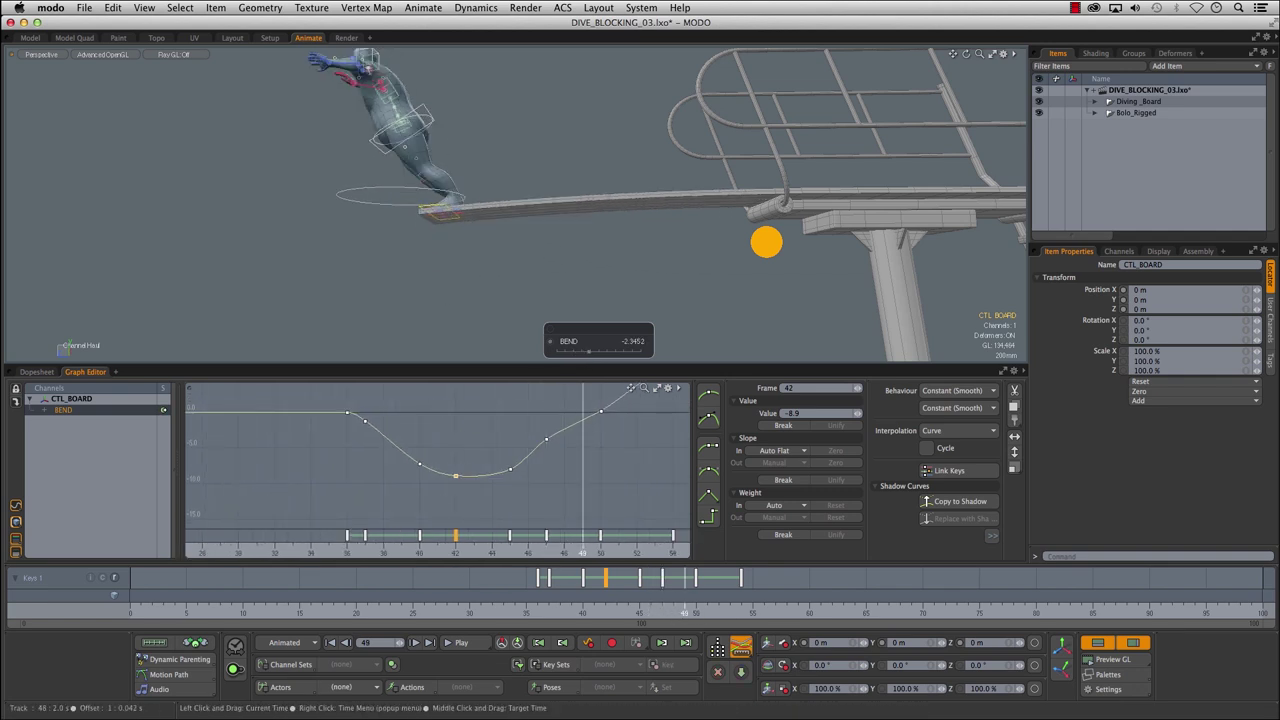
{"action": "left_click_drag", "start_coordinate": [619, 392], "coordinate": [585, 510]}
{"action": "middle_click_drag", "start_coordinate": [603, 499], "coordinate": [603, 491]}
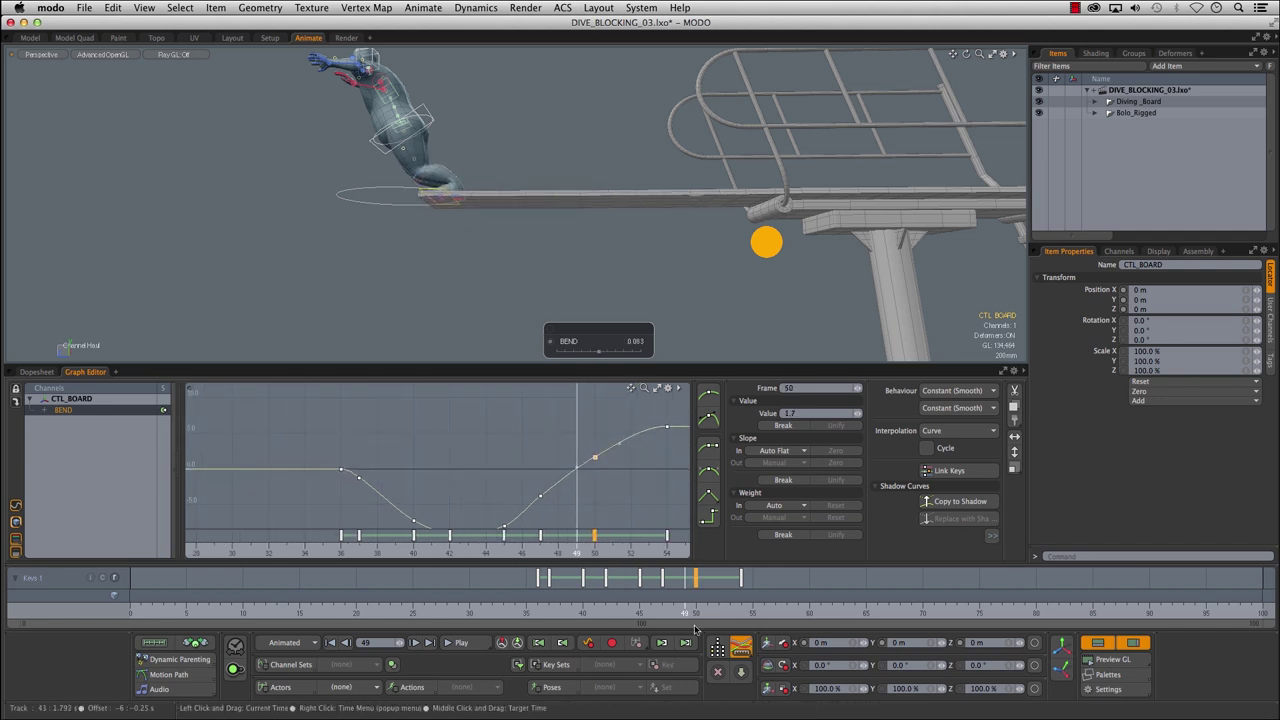
- Scrub through the jump to check the board's contact with the diver's feet around takeoff
{"action": "left_click_drag", "start_coordinate": [493, 612], "coordinate": [764, 612]}
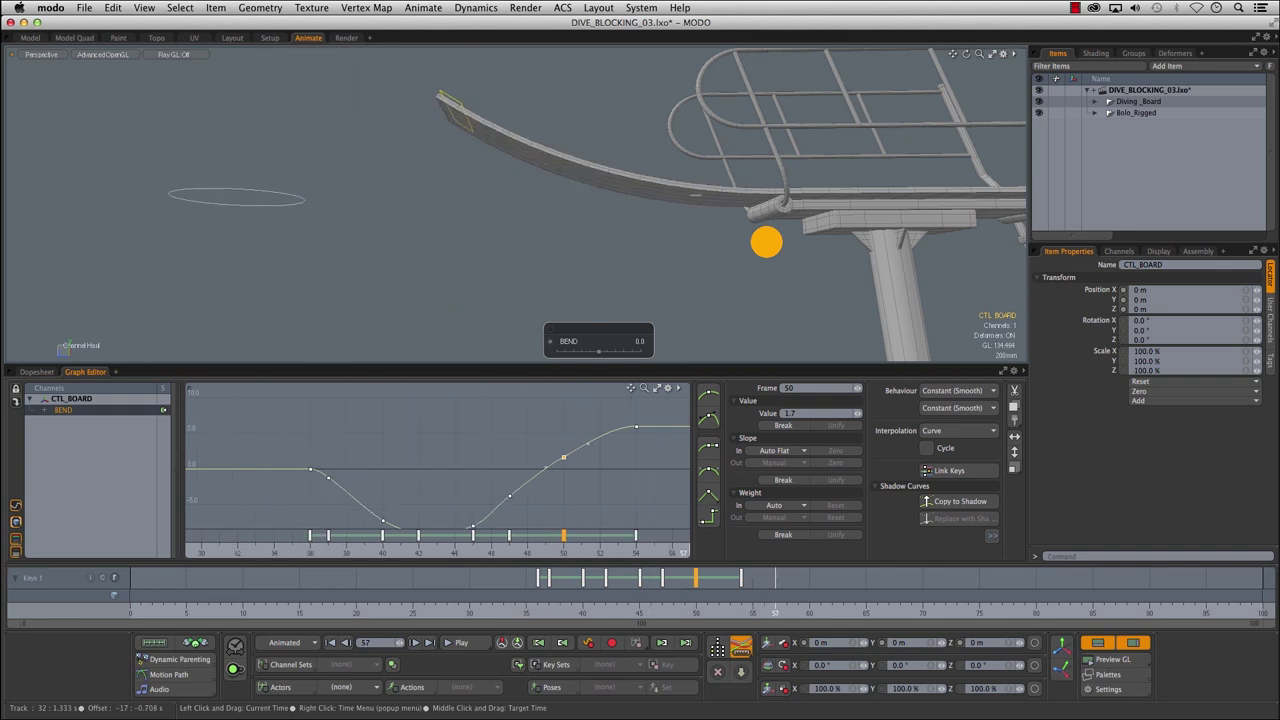
{"action": "scroll", "coordinate": [440, 499], "scroll_direction": "down", "scroll_amount": 4}
{"action": "scroll", "coordinate": [409, 197], "scroll_direction": "down", "scroll_amount": 5}
{"action": "left_click_drag", "start_coordinate": [402, 240], "coordinate": [389, 283], "text": "alt"}
{"action": "left_click_drag", "start_coordinate": [262, 552], "coordinate": [490, 552]}
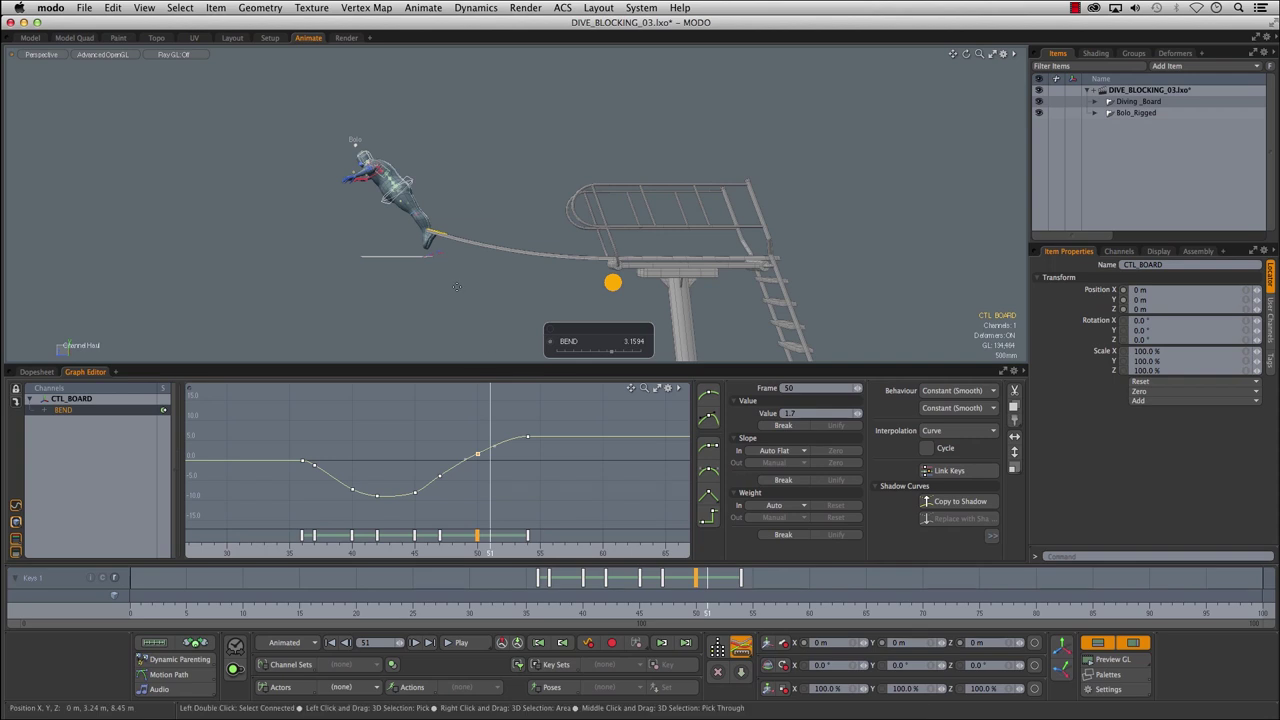
- Key BEND at about 0.8 on frame 51 and delete the keys at frames 47 and 50
{"action": "scroll", "coordinate": [497, 273], "scroll_direction": "up", "scroll_amount": 5}
{"action": "left_click_drag", "start_coordinate": [503, 274], "coordinate": [488, 316], "text": "alt"}
{"action": "left_click_drag", "start_coordinate": [704, 614], "coordinate": [707, 613]}
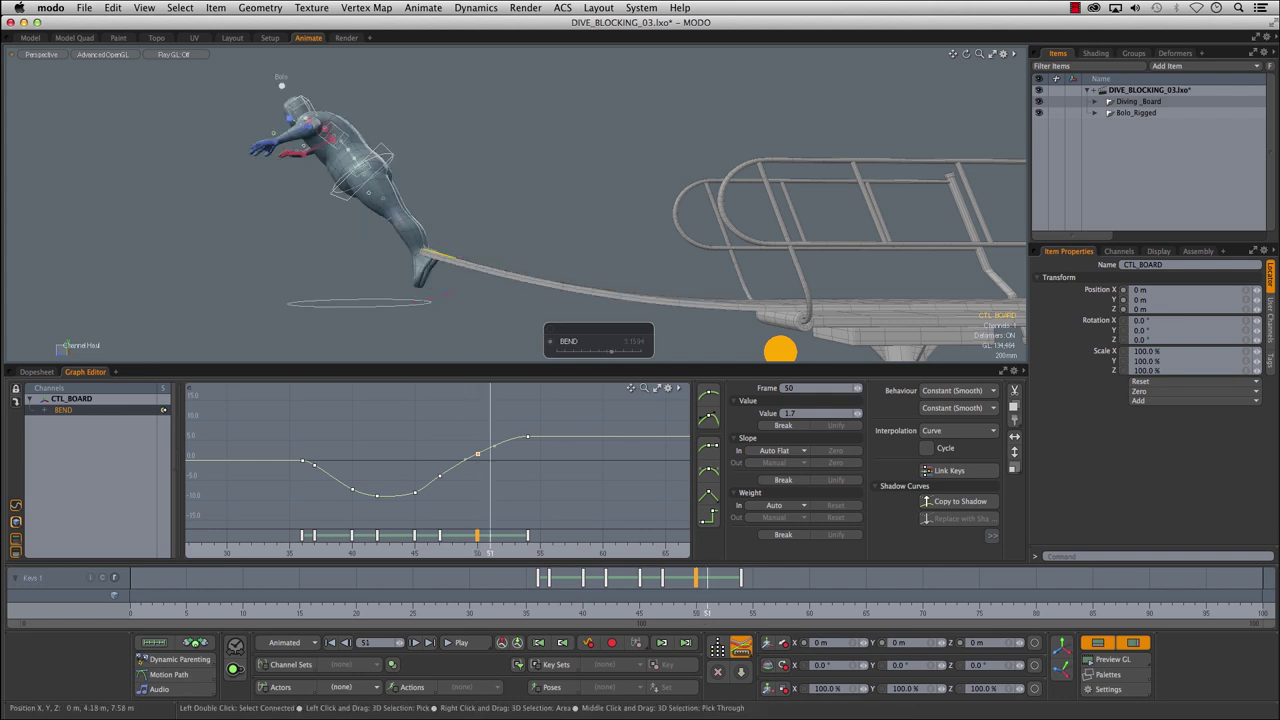
{"action": "left_click_drag", "start_coordinate": [611, 351], "coordinate": [603, 352]}
{"action": "left_click", "coordinate": [505, 498]}
- Key a slight downward BEND on frame 57 as the board's first rebound after takeoff
{"action": "left_click_drag", "start_coordinate": [423, 609], "coordinate": [786, 611]}
{"action": "scroll", "coordinate": [366, 197], "scroll_direction": "down", "scroll_amount": 3}
{"action": "left_click_drag", "start_coordinate": [366, 197], "coordinate": [433, 238], "text": "alt+shift"}
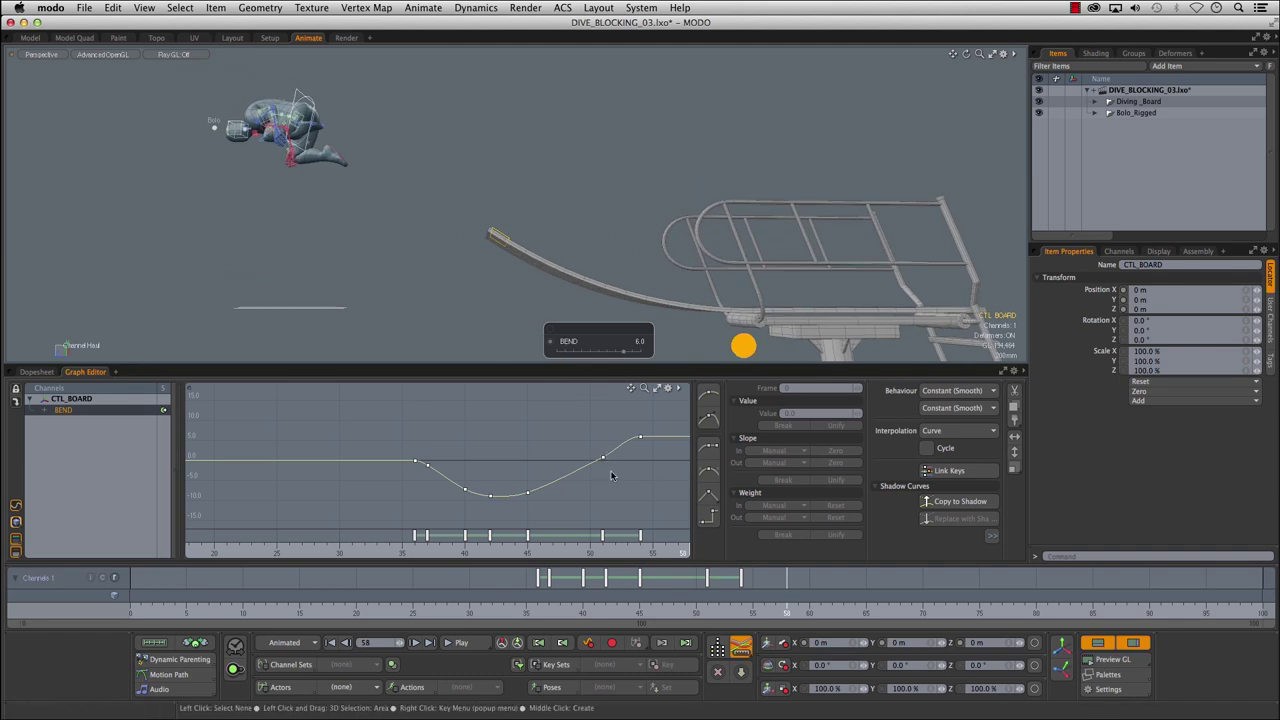
{"action": "left_click_drag", "start_coordinate": [591, 614], "coordinate": [775, 614]}
{"action": "left_click_drag", "start_coordinate": [477, 301], "coordinate": [426, 278], "text": "alt+shift"}
{"action": "left_click_drag", "start_coordinate": [707, 352], "coordinate": [643, 352]}
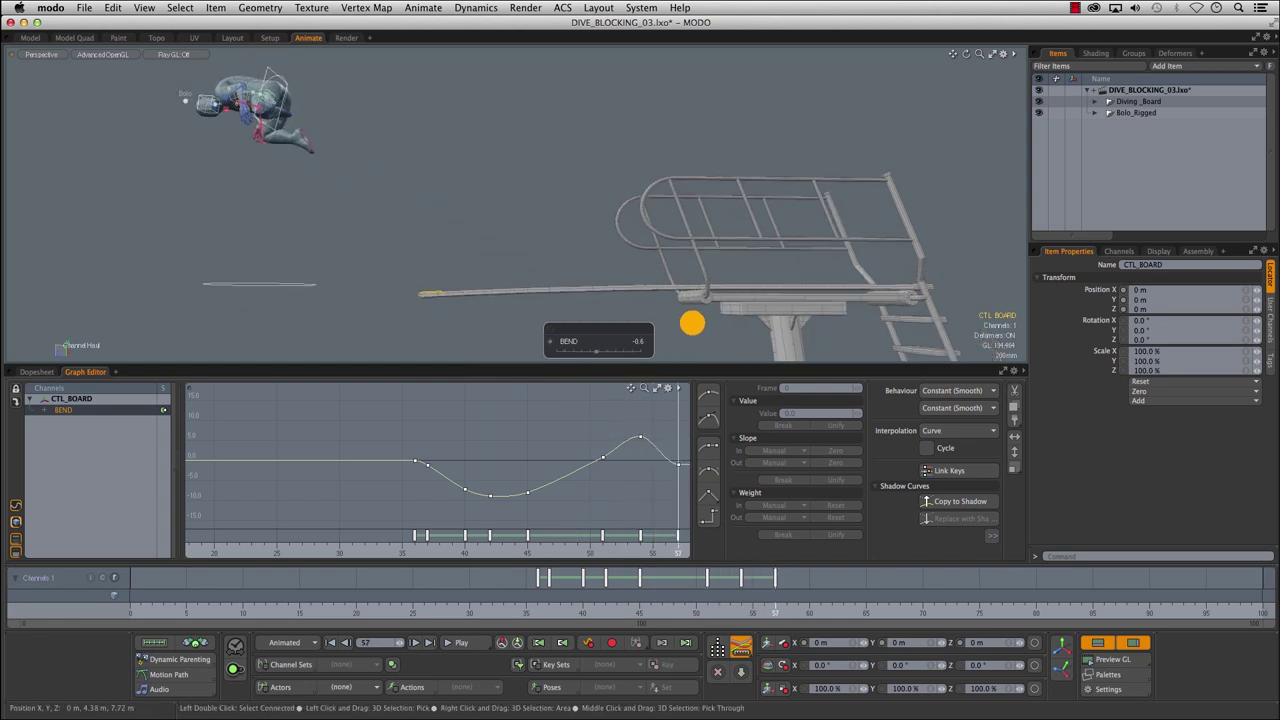
- Key BEND at 3.6 on frame 60 for the board's next upward swing
{"action": "key", "text": "Right"}
{"action": "key", "text": "Right"}
{"action": "key", "text": "Right"}
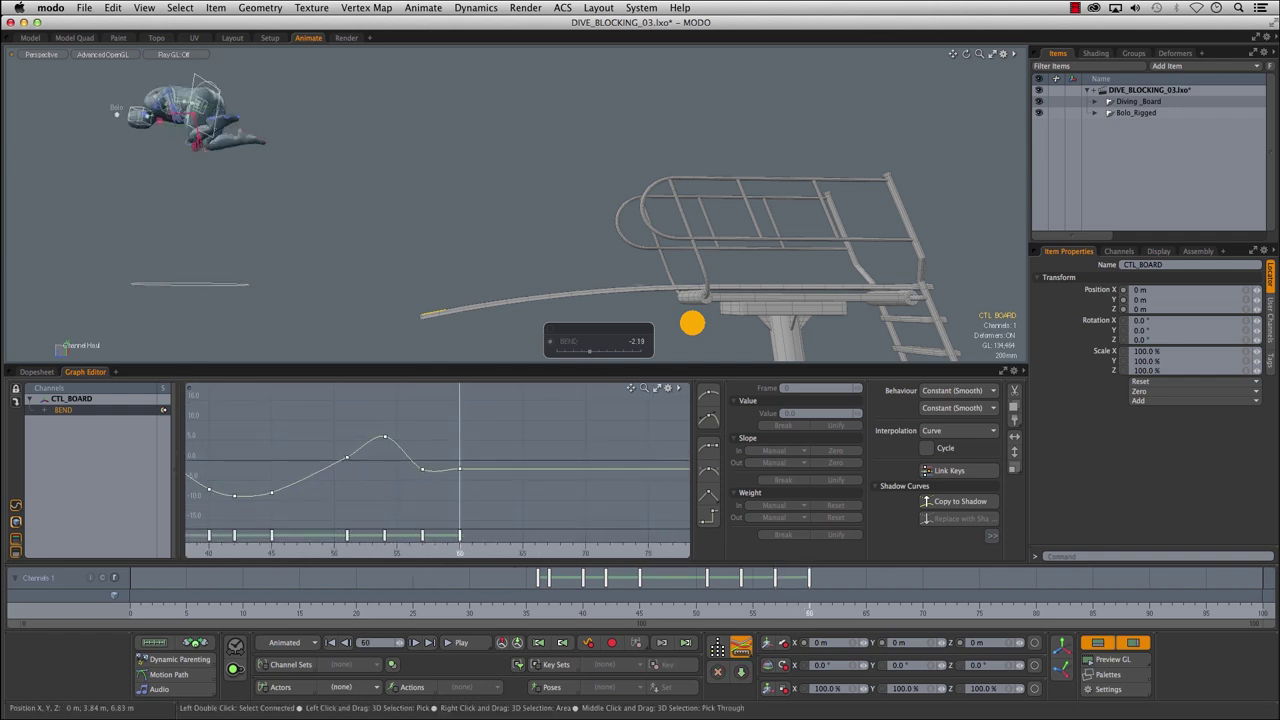
{"action": "left_click_drag", "start_coordinate": [594, 350], "coordinate": [616, 350]}
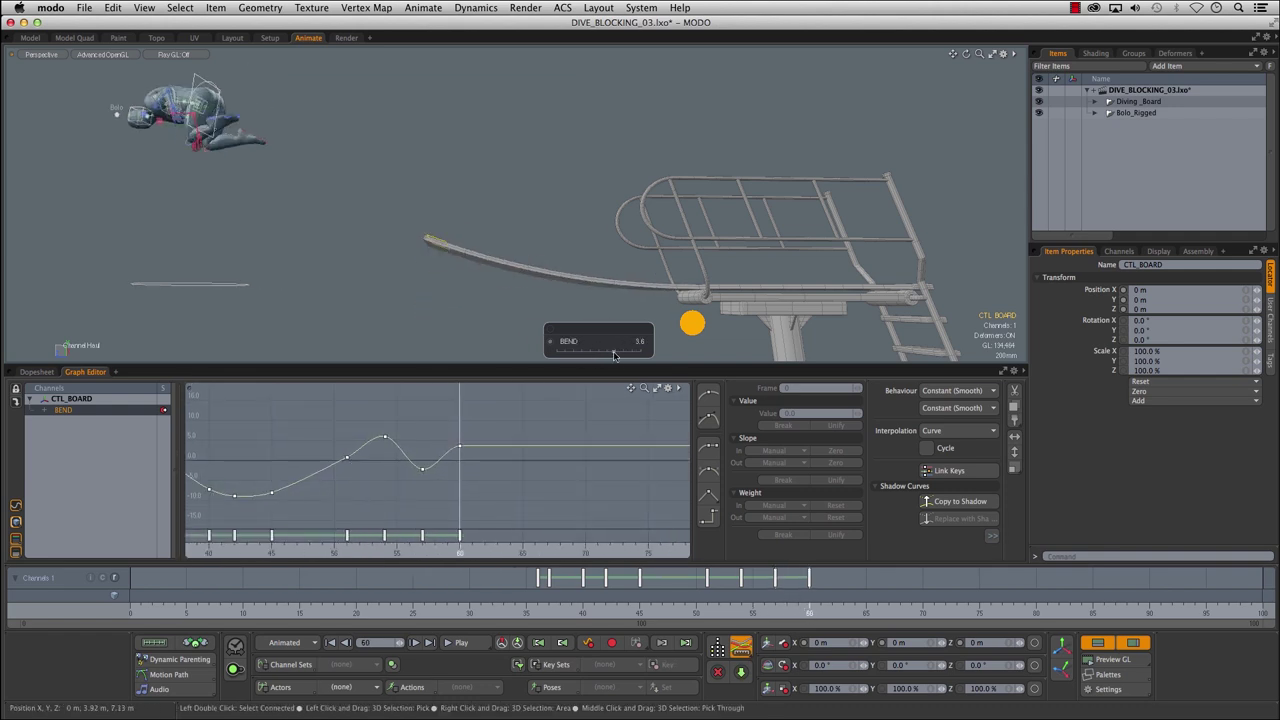
- Key BEND at -1.6 on frame 62 and 1.6 on frame 64 to continue the diminishing wobble
{"action": "left_click_drag", "start_coordinate": [808, 605], "coordinate": [832, 605]}
{"action": "mouse_move", "coordinate": [613, 351]}
{"action": "left_mouse_down"}
{"action": "mouse_move", "coordinate": [591, 351]}
{"action": "mouse_move", "coordinate": [605, 351]}
{"action": "left_mouse_up"}
{"action": "left_click", "coordinate": [854, 610]}
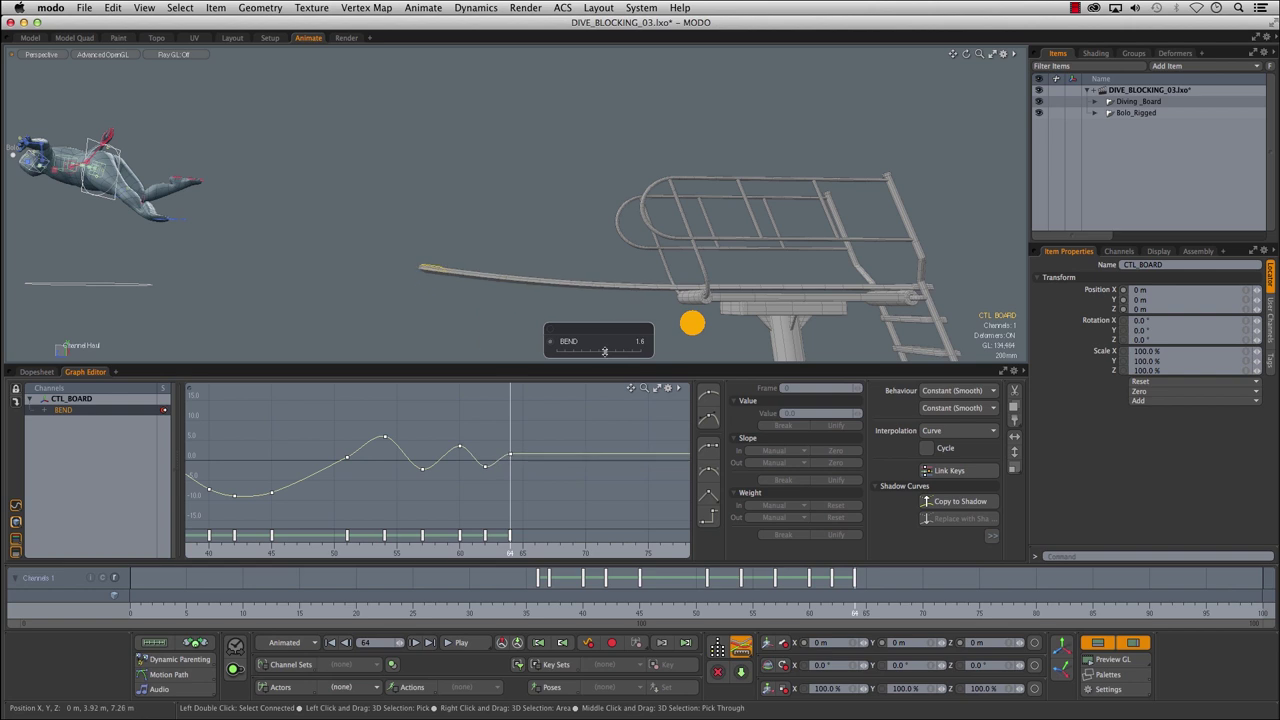
- Key BEND at 0 on frame 66 so the board comes to rest
{"action": "left_click", "coordinate": [876, 610]}
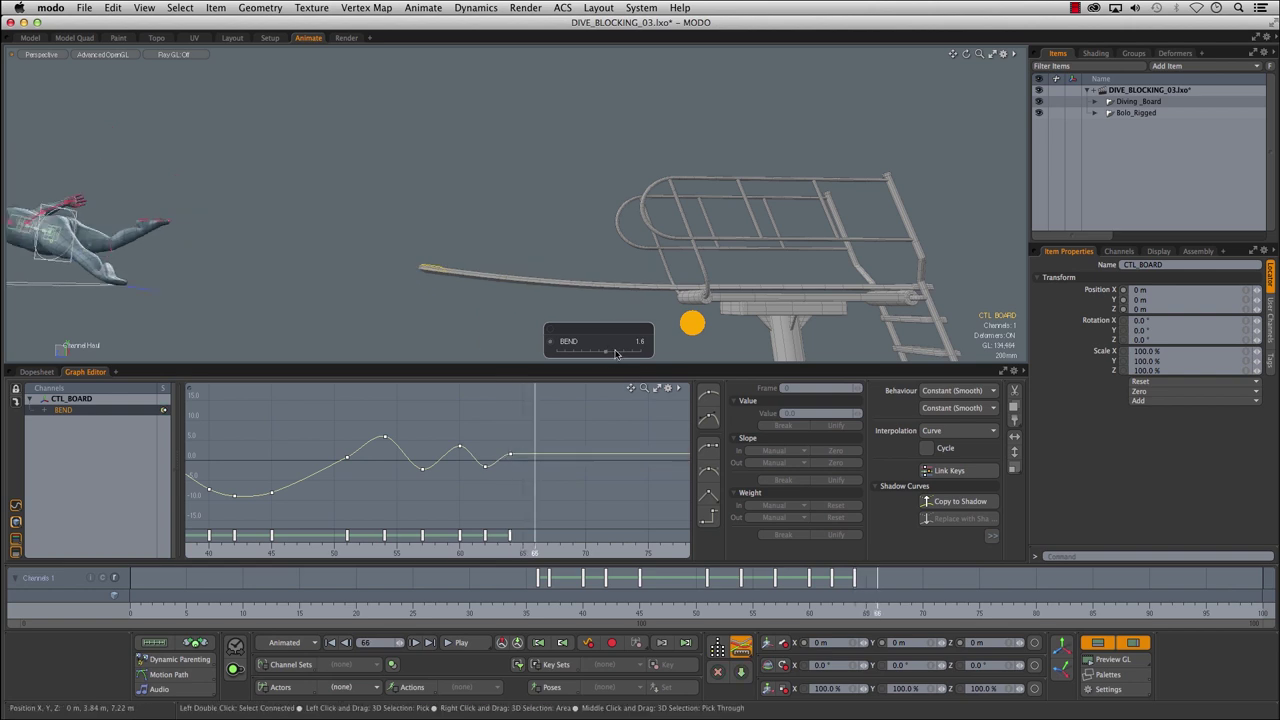
{"action": "left_click_drag", "start_coordinate": [605, 351], "coordinate": [598, 351]}
{"action": "type", "text": "0"}
{"action": "key", "text": "Return"}
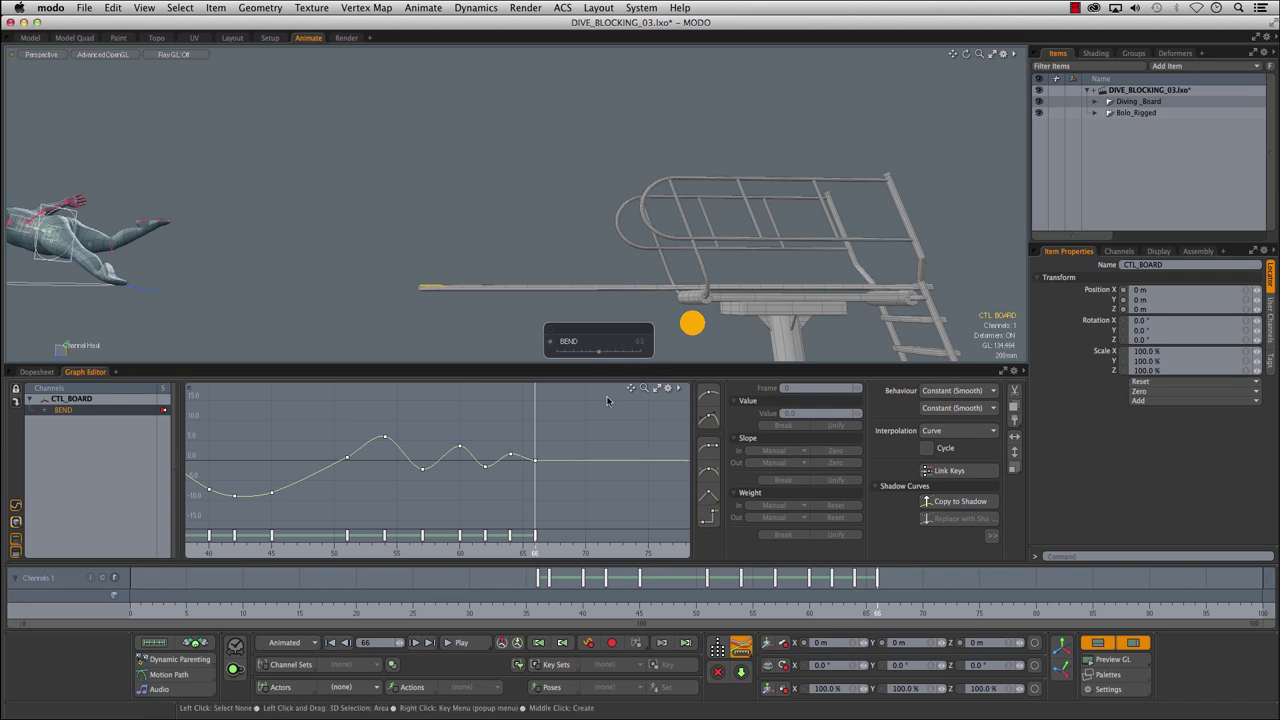
- Deepen the BEND key at frame 57 and reduce the frame 62 key so the wobble decays evenly, checking the motion by scrubbing
{"action": "left_click_drag", "start_coordinate": [433, 427], "coordinate": [474, 414], "text": "ctrl+alt"}
{"action": "left_click", "coordinate": [417, 468]}
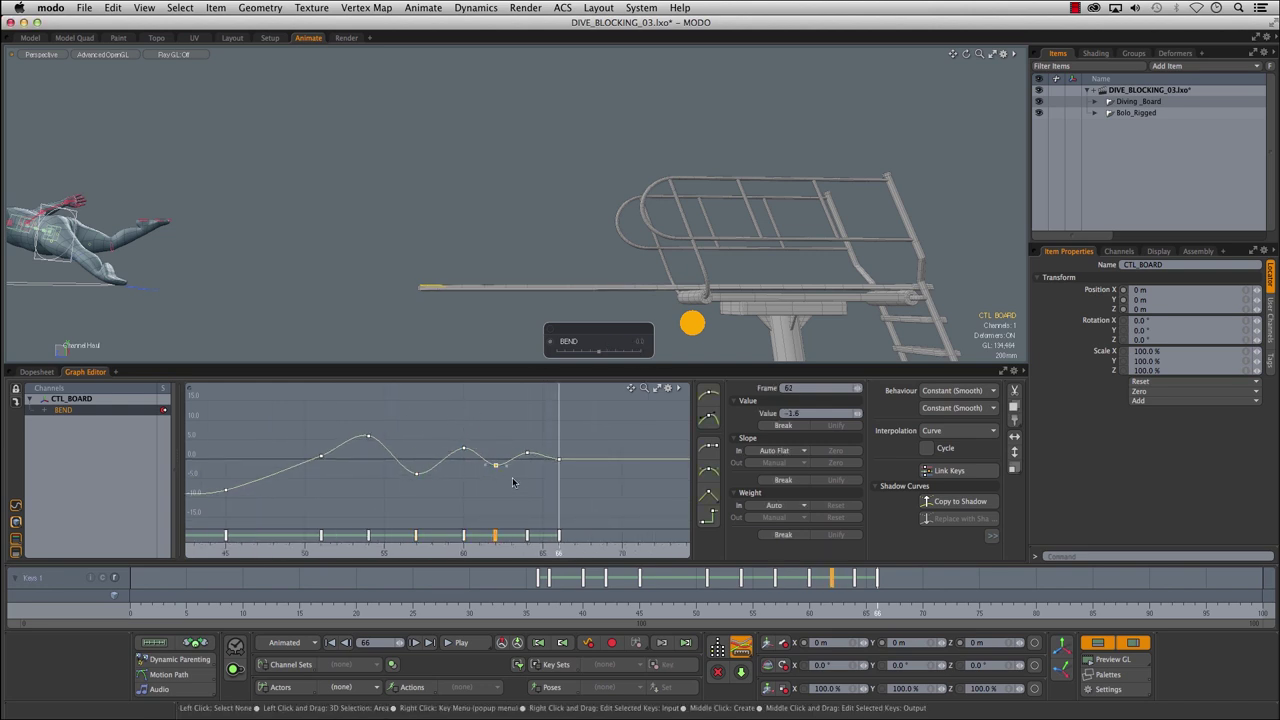
{"action": "left_click_drag", "start_coordinate": [527, 612], "coordinate": [955, 600]}
{"action": "scroll", "coordinate": [398, 455], "scroll_direction": "down", "scroll_amount": 4}
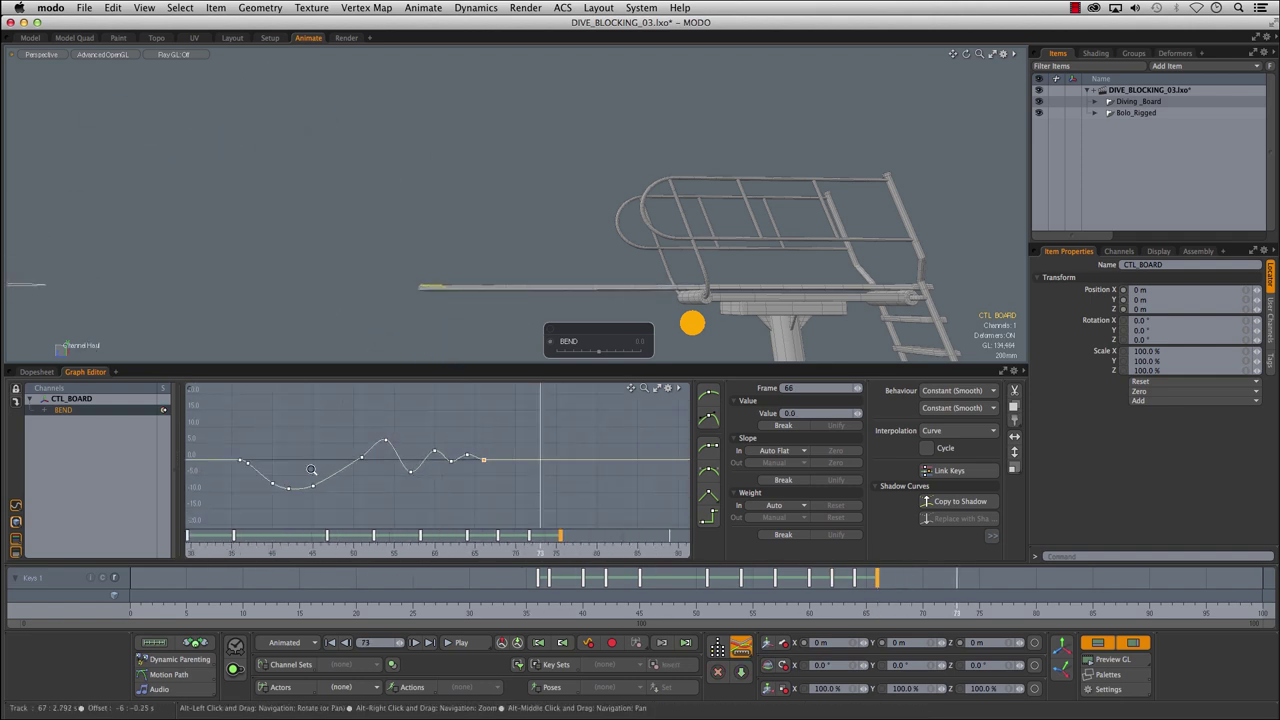
- Smooth the BEND curve's rise by manually adjusting the slope and weight of the frame 45 key
{"action": "left_click_drag", "start_coordinate": [361, 467], "coordinate": [363, 467]}
{"action": "scroll", "coordinate": [385, 462], "scroll_direction": "up", "scroll_amount": 5}
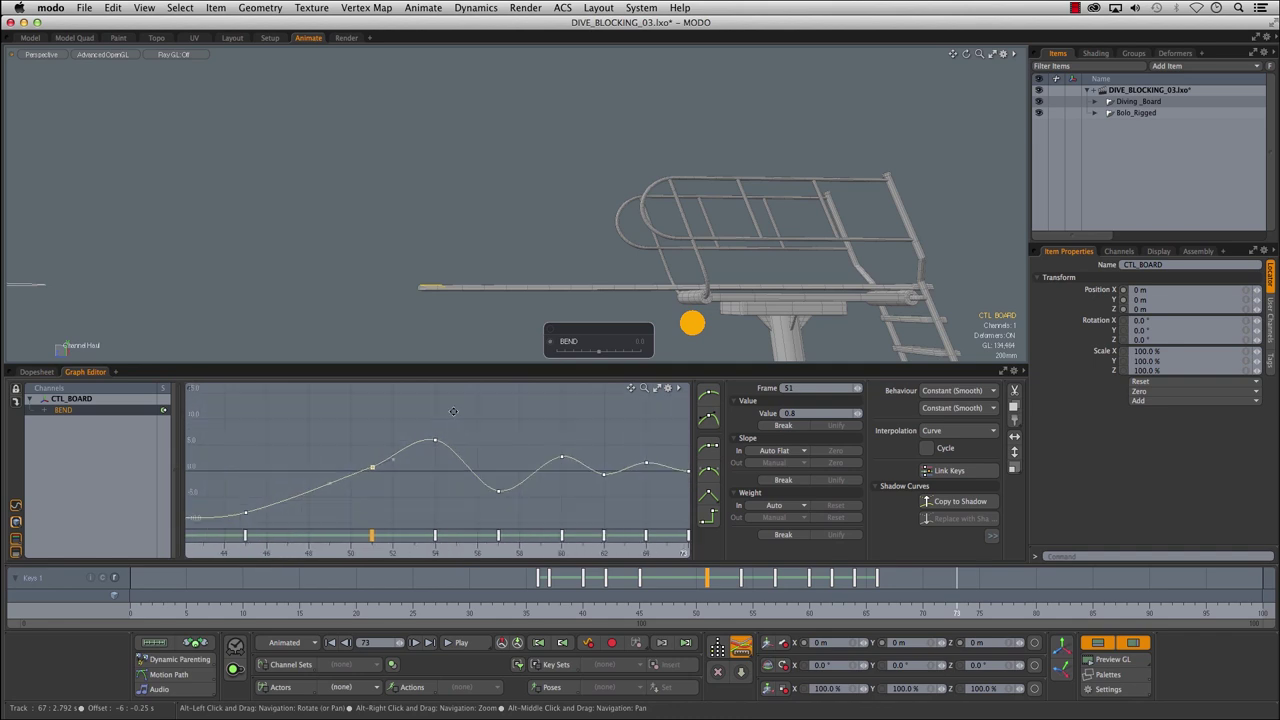
{"action": "left_click", "coordinate": [245, 513]}
{"action": "left_click_drag", "start_coordinate": [280, 509], "coordinate": [455, 481], "text": "alt"}
{"action": "scroll", "coordinate": [455, 482], "scroll_direction": "down", "scroll_amount": 3}
{"action": "right_click_drag", "start_coordinate": [481, 458], "coordinate": [406, 455], "text": "alt"}
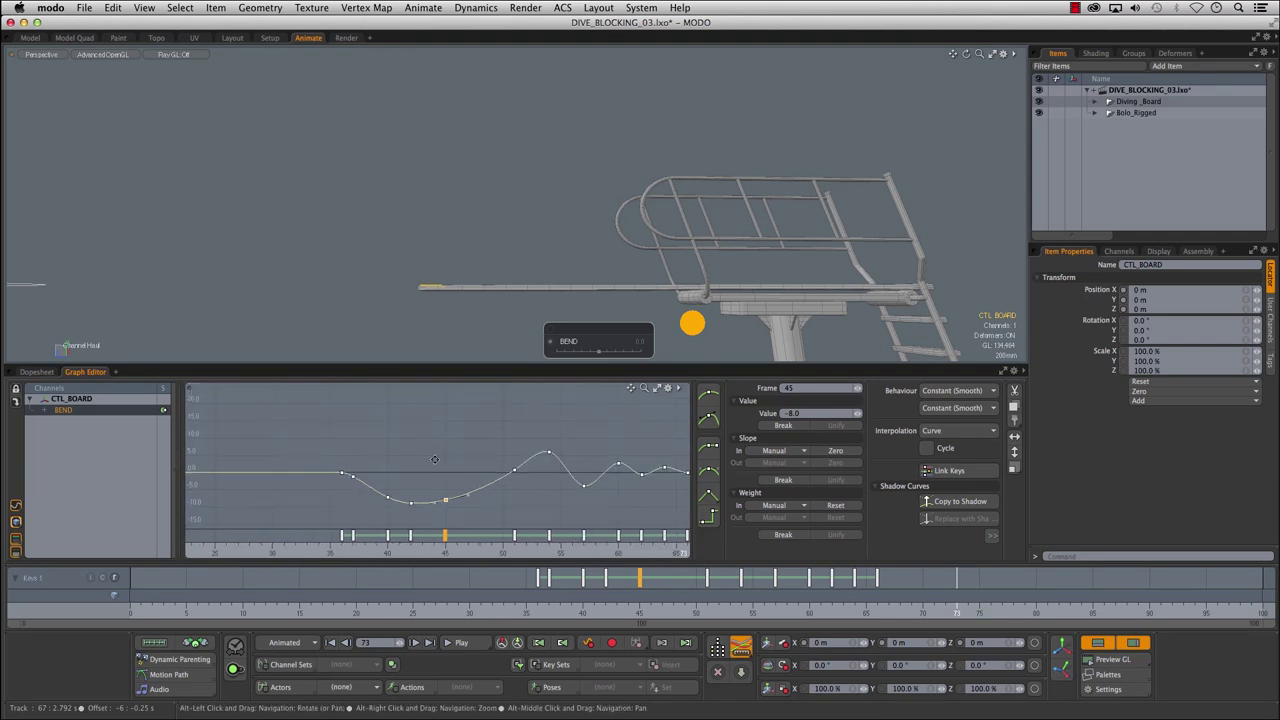
- Deselect the board control, hide the Graph Editor, frame the whole tower and diver, and create a GL preview of the animation
{"action": "left_click", "coordinate": [380, 323]}
{"action": "right_click_drag", "start_coordinate": [574, 300], "coordinate": [483, 331], "text": "alt"}
{"action": "left_click_drag", "start_coordinate": [483, 331], "coordinate": [507, 278], "text": "alt+shift"}
{"action": "left_click", "coordinate": [1098, 643]}
{"action": "left_click_drag", "start_coordinate": [568, 357], "coordinate": [608, 308], "text": "alt+shift"}
{"action": "left_click_drag", "start_coordinate": [608, 308], "coordinate": [577, 356], "text": "alt"}
{"action": "left_click_drag", "start_coordinate": [539, 415], "coordinate": [557, 363], "text": "alt"}
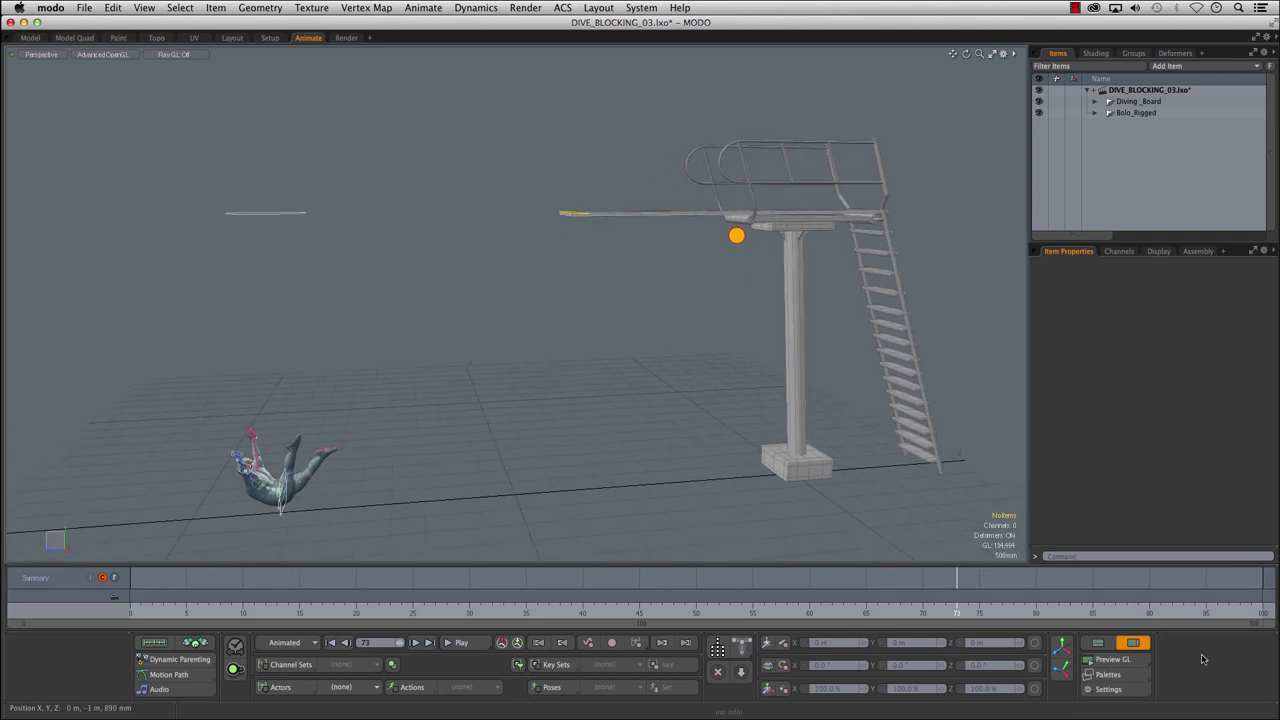
{"action": "left_click", "coordinate": [1113, 659]}
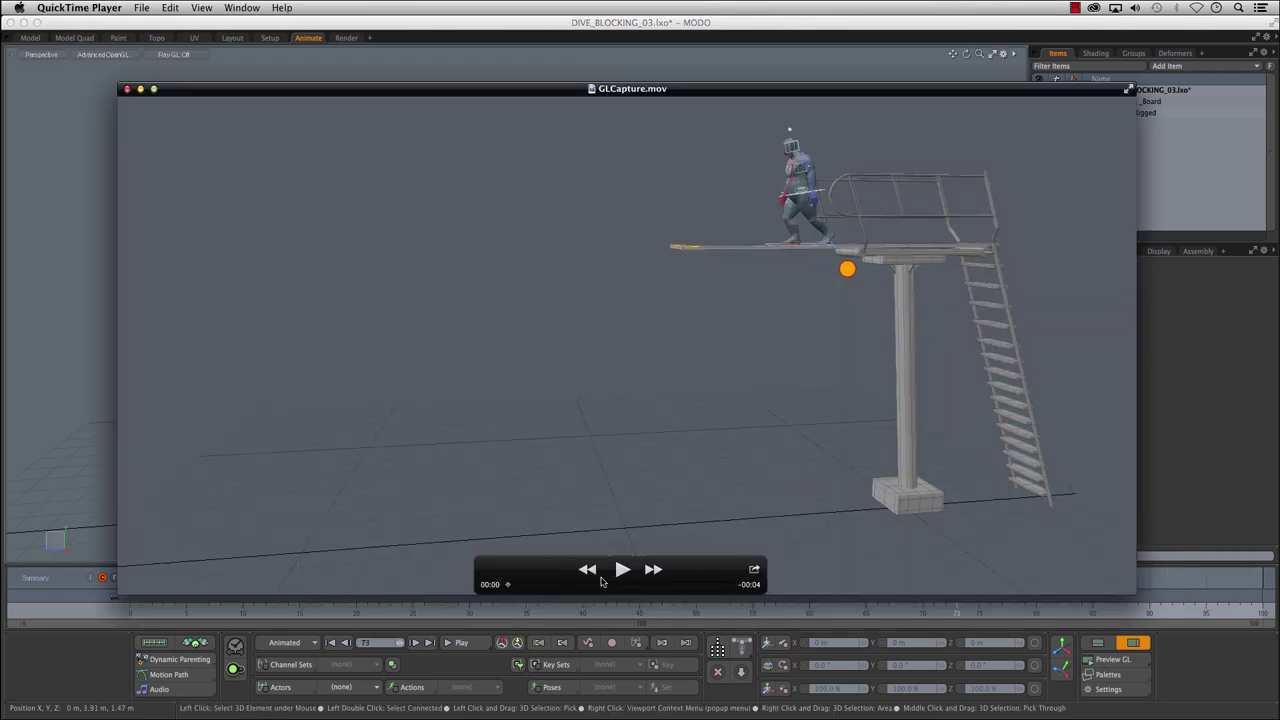
- Play and scrub the GLCapture.mov preview in QuickTime Player to review the board's bend and wobble during the dive
{"action": "left_click", "coordinate": [621, 569]}
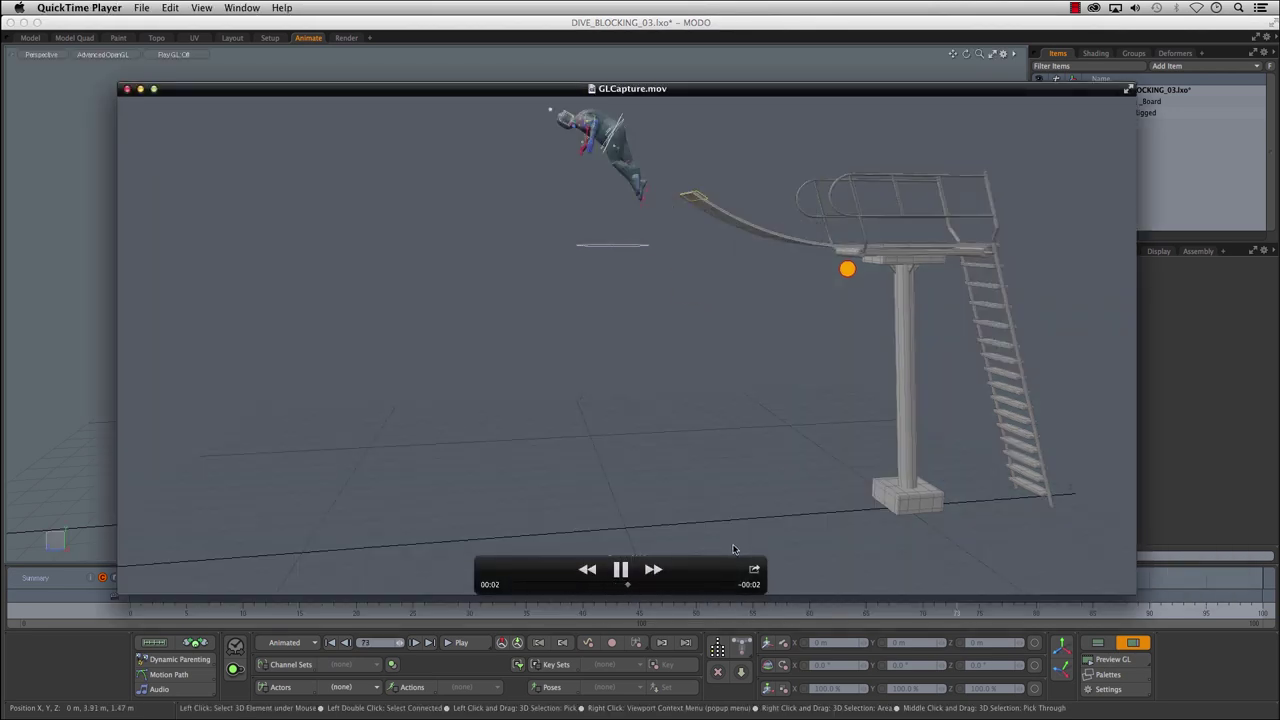
{"action": "left_click", "coordinate": [621, 569]}
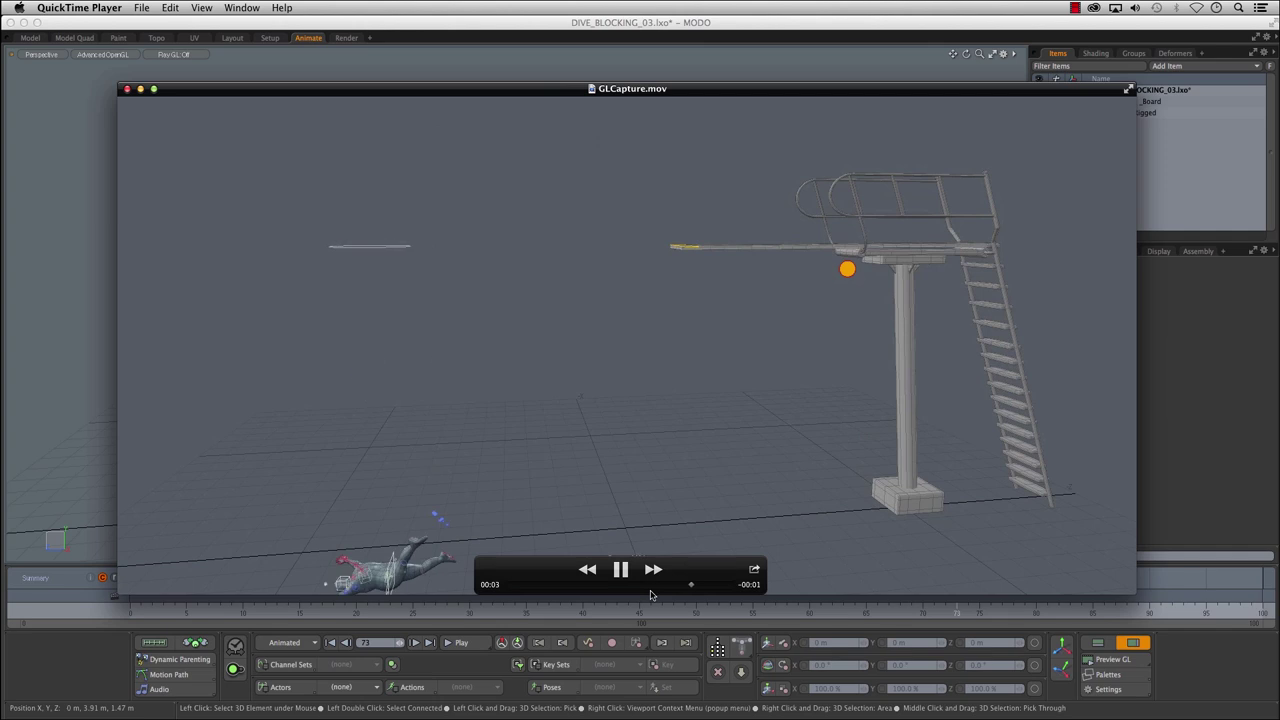
{"action": "left_click", "coordinate": [621, 570]}
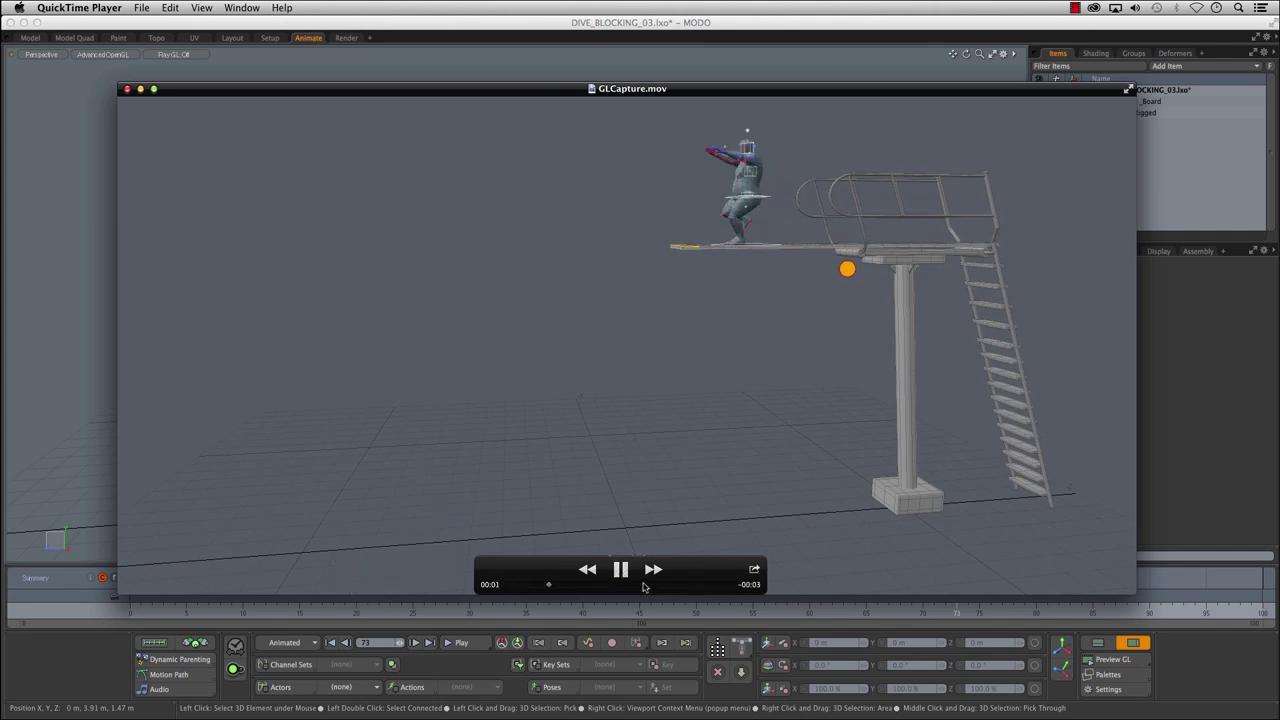
{"action": "left_click_drag", "start_coordinate": [597, 585], "coordinate": [643, 597]}
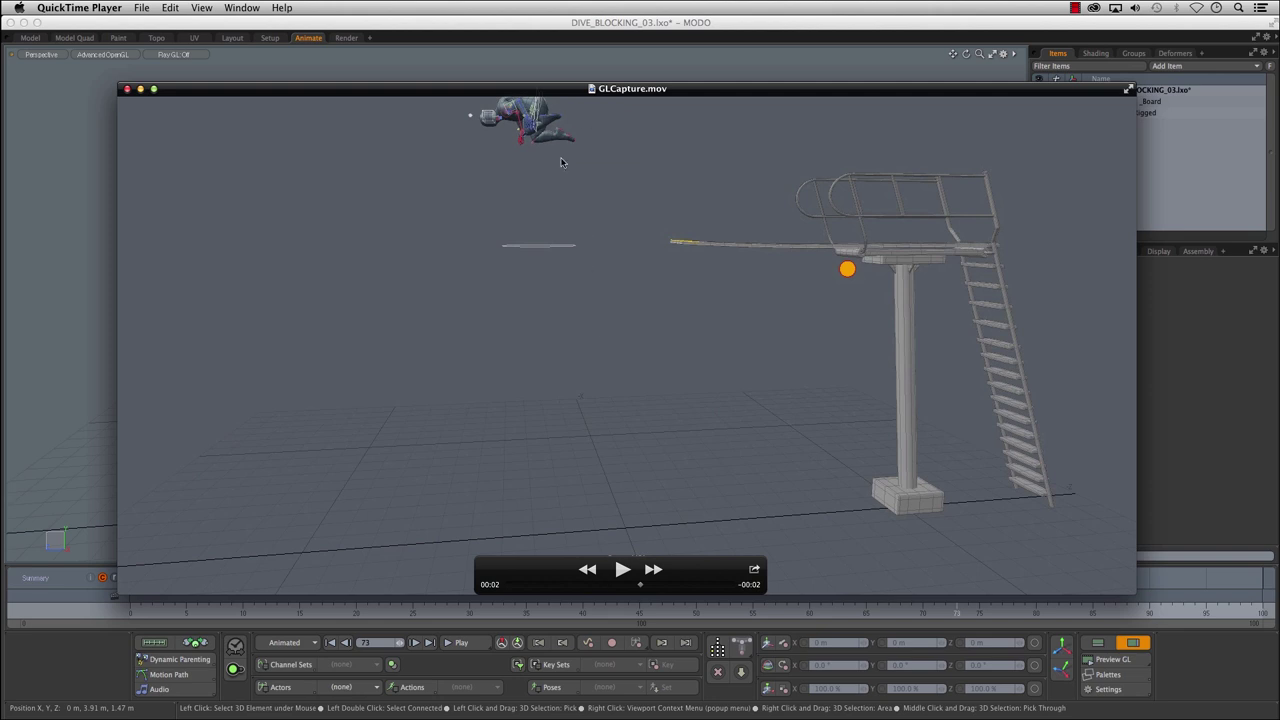
- Scrub the preview through the diver's fall and back to its start to review the complete dive
{"action": "left_click_drag", "start_coordinate": [643, 590], "coordinate": [665, 593]}
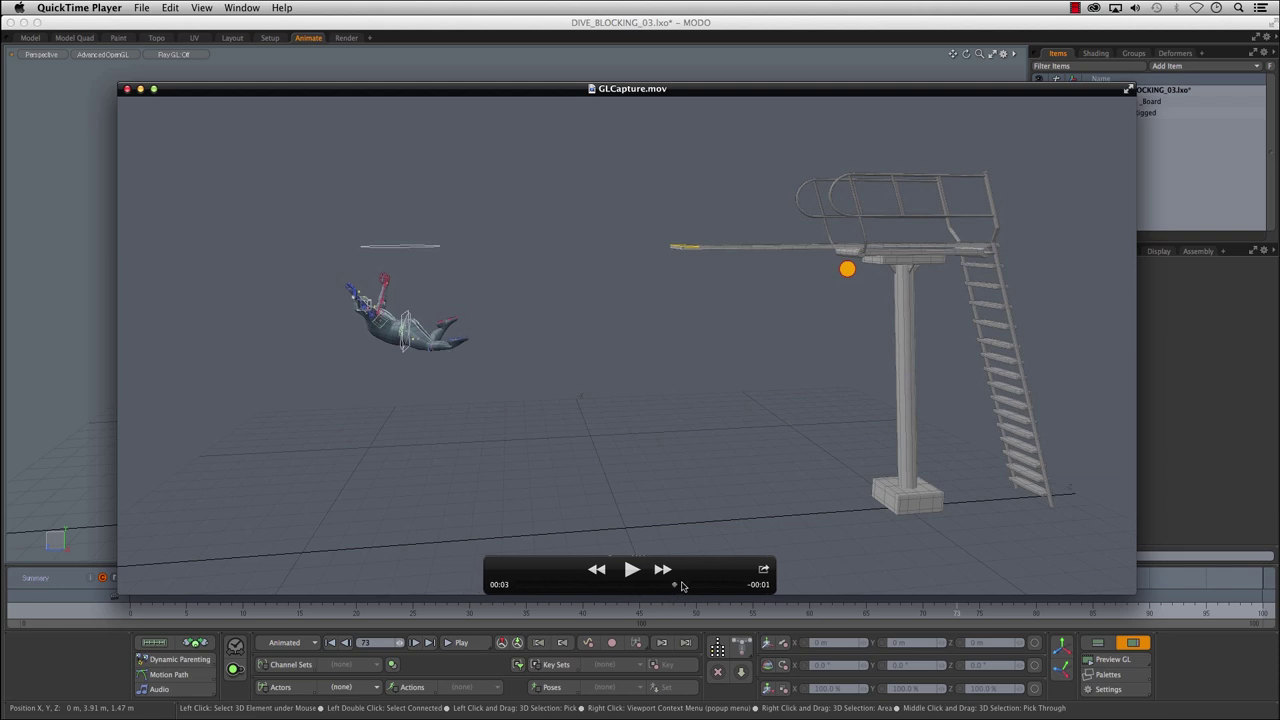
{"action": "left_click_drag", "start_coordinate": [686, 595], "coordinate": [695, 590]}
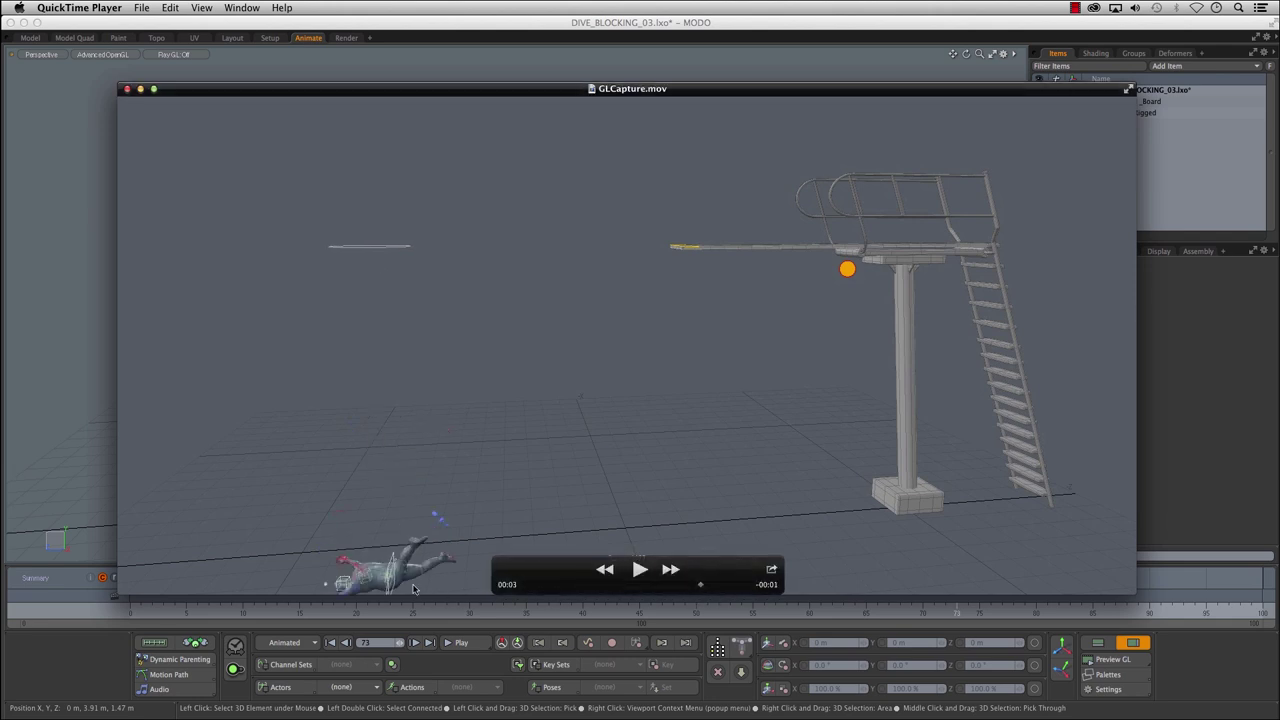
{"action": "mouse_move", "coordinate": [703, 589]}
{"action": "left_mouse_down"}
{"action": "mouse_move", "coordinate": [674, 586]}
{"action": "mouse_move", "coordinate": [703, 586]}
{"action": "left_mouse_up"}
{"action": "left_click", "coordinate": [535, 588]}
{"action": "left_click_drag", "start_coordinate": [532, 589], "coordinate": [692, 584]}
{"action": "left_click_drag", "start_coordinate": [538, 588], "coordinate": [726, 580]}
{"action": "left_click", "coordinate": [526, 587]}
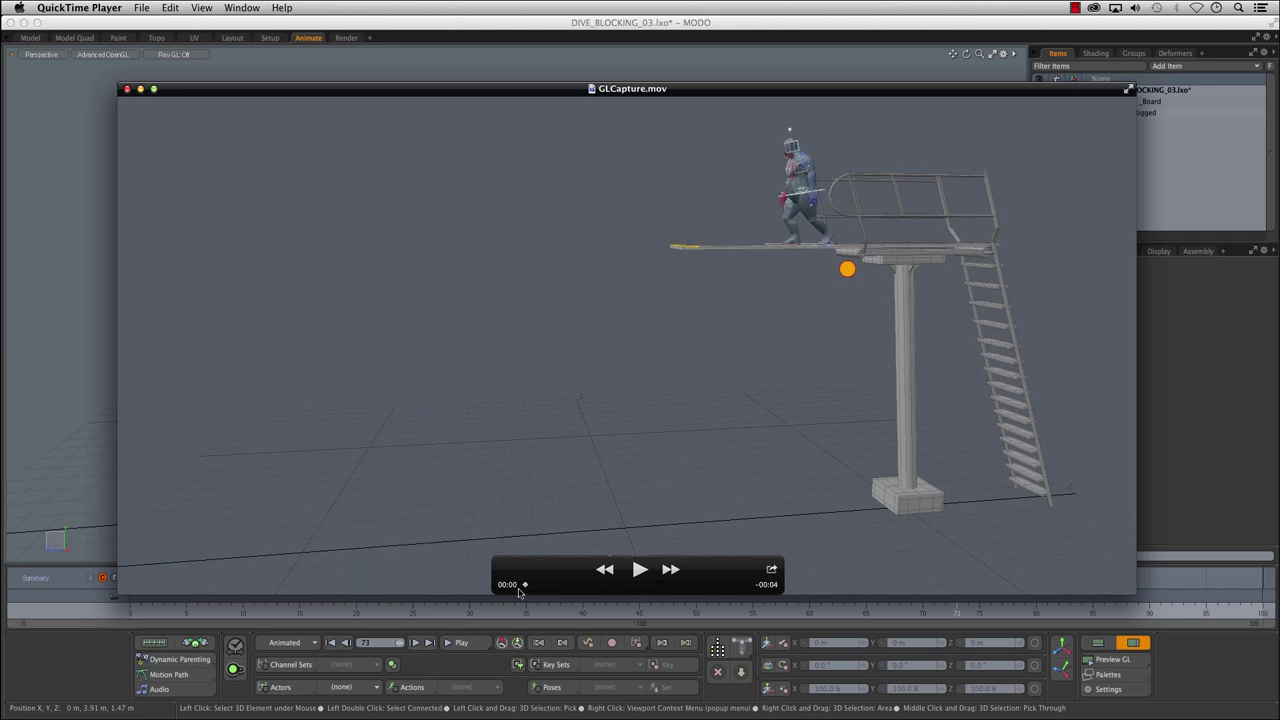
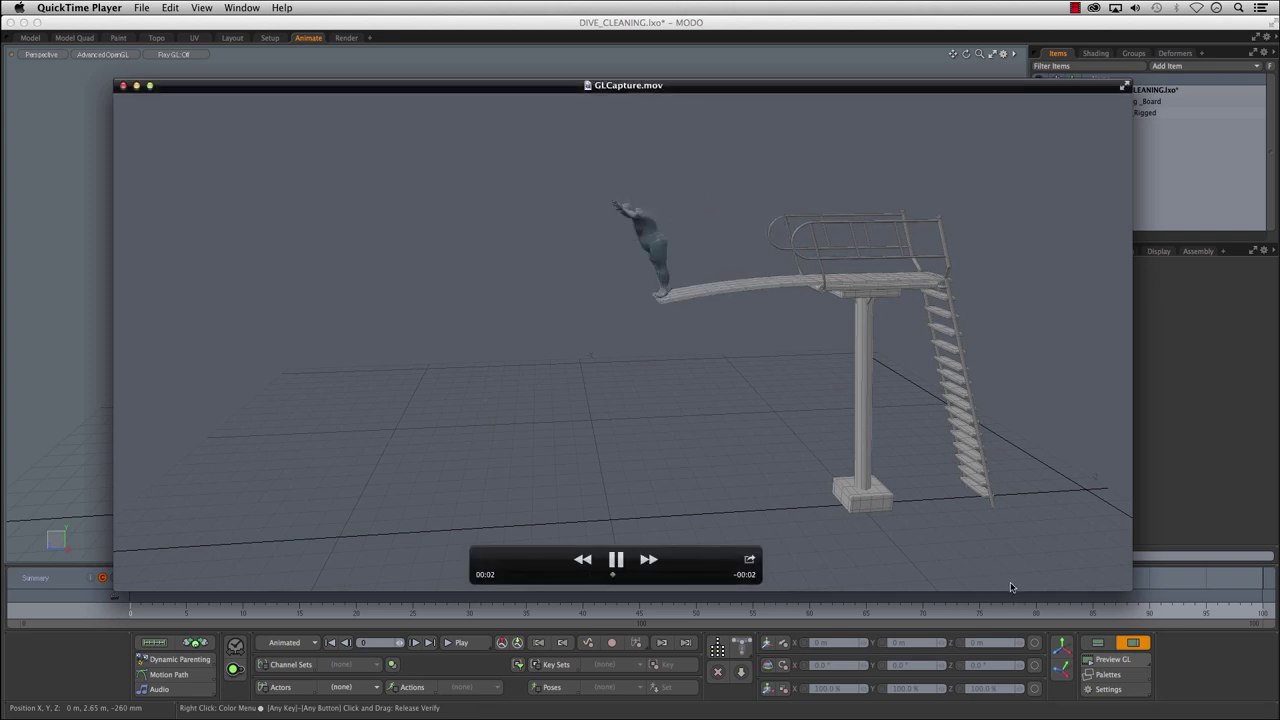
- Scrub the cleaned-up dive preview from the run-up to the water entry and close the movie
{"action": "mouse_move", "coordinate": [641, 574]}
{"action": "mouse_move", "coordinate": [505, 576]}
{"action": "left_mouse_down"}
{"action": "mouse_move", "coordinate": [662, 566]}
{"action": "mouse_move", "coordinate": [499, 578]}
{"action": "mouse_move", "coordinate": [516, 578]}
{"action": "left_mouse_up"}
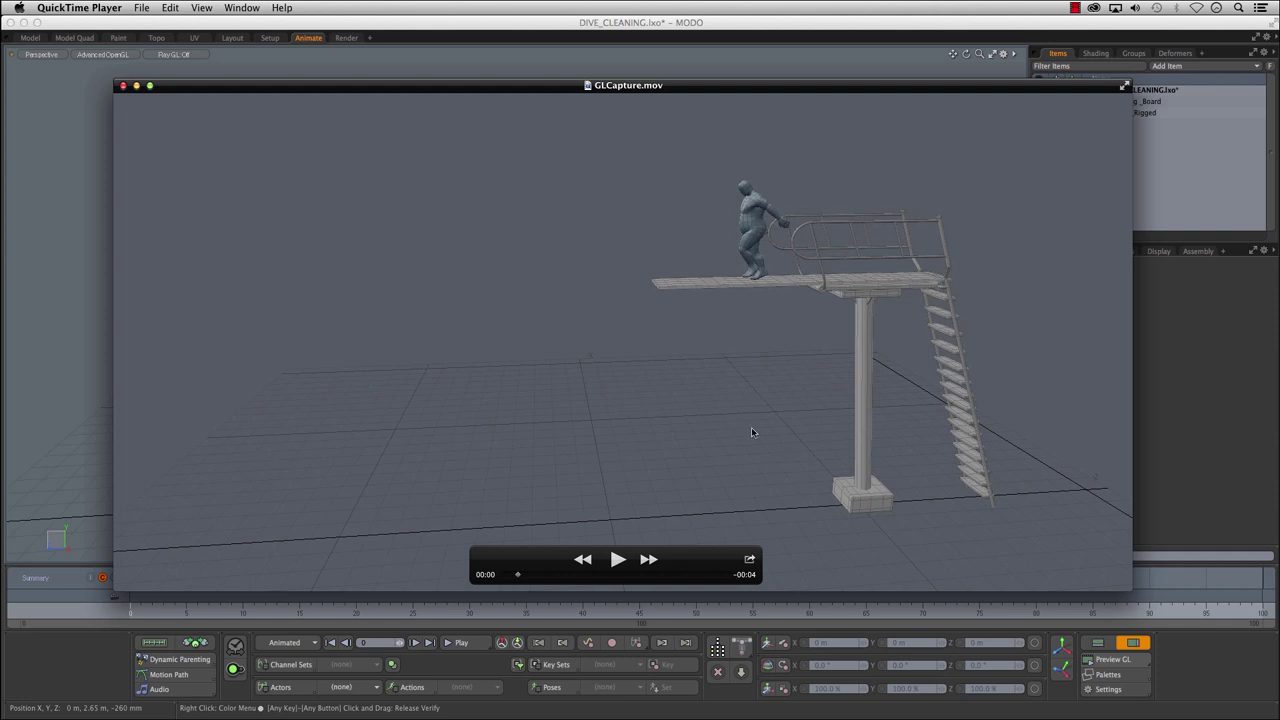
{"action": "left_click_drag", "start_coordinate": [517, 577], "coordinate": [524, 580]}
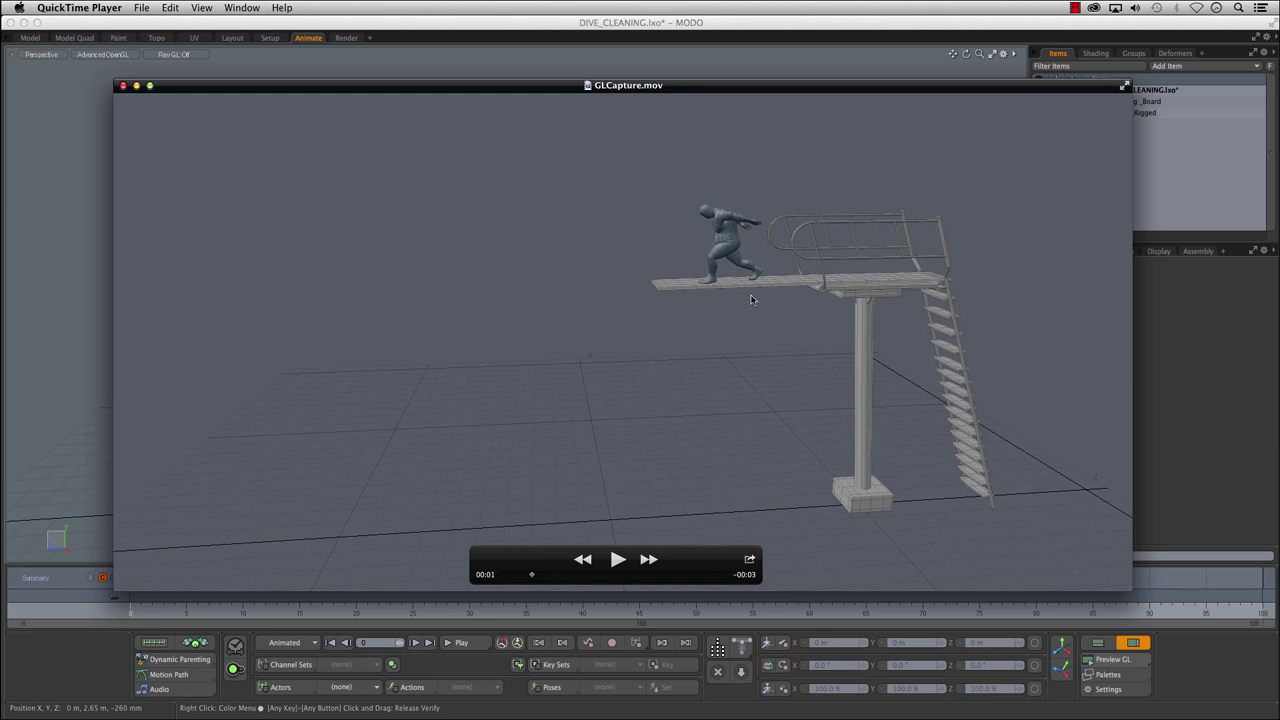
{"action": "left_click_drag", "start_coordinate": [538, 585], "coordinate": [631, 578]}
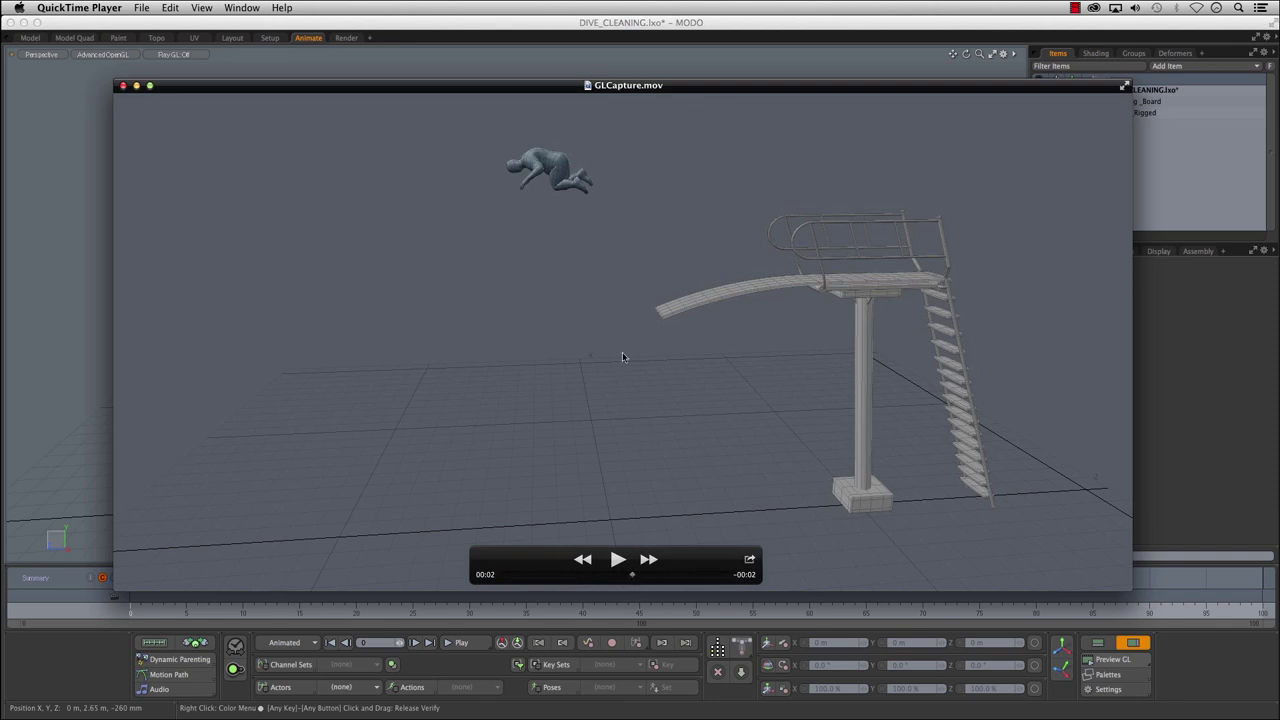
{"action": "left_click_drag", "start_coordinate": [631, 578], "coordinate": [685, 581]}
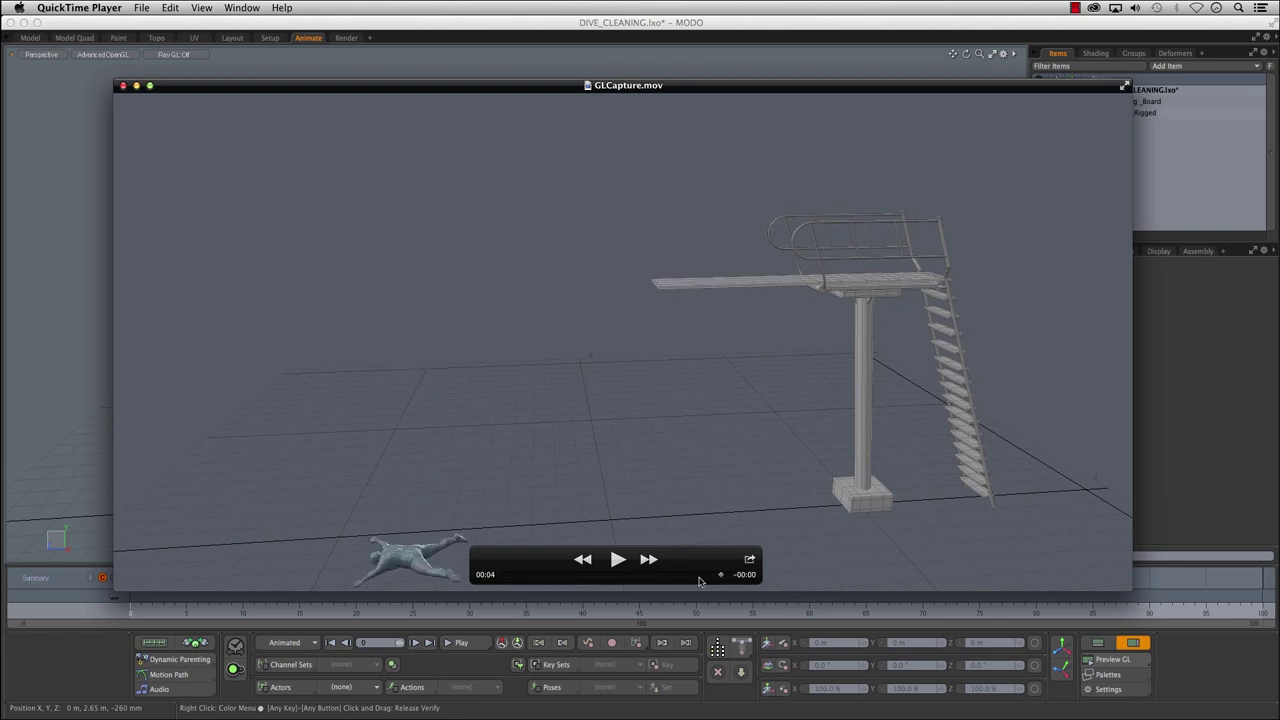
{"action": "left_click", "coordinate": [124, 86]}
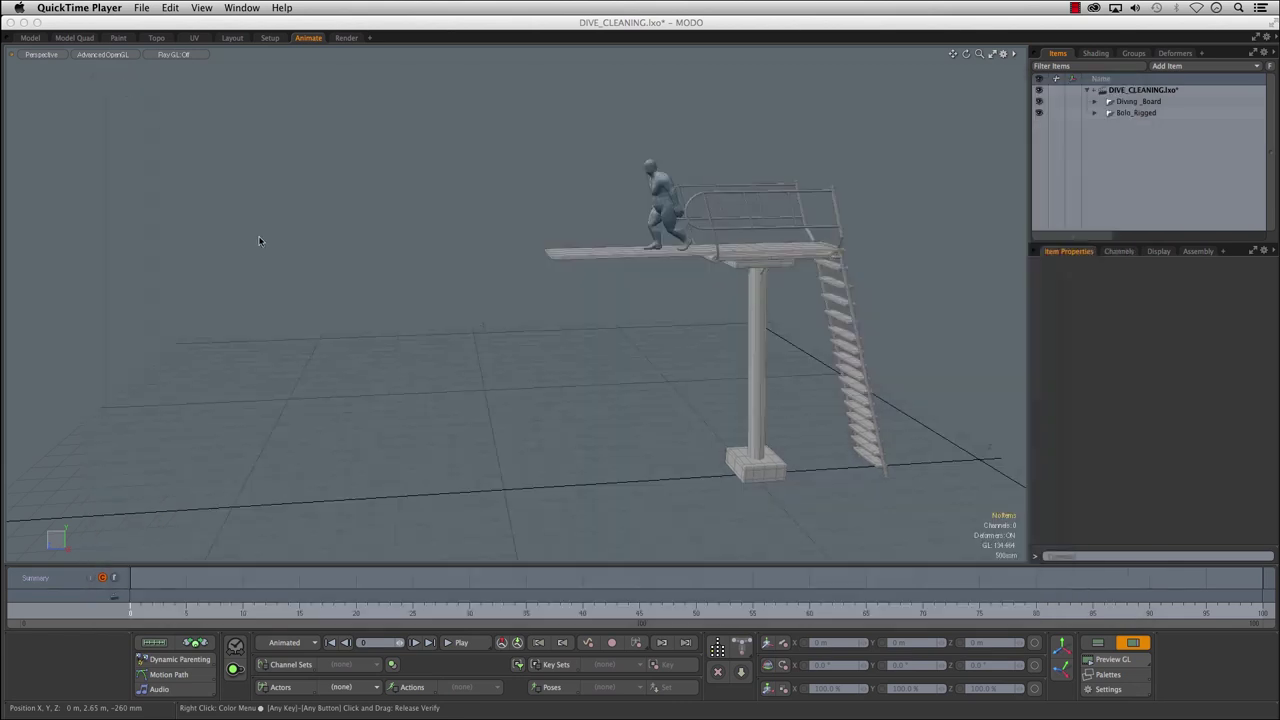
- Turn on Show Locators for the viewport and bring the diver and his rig controls into close view
{"action": "scroll", "coordinate": [512, 329], "scroll_direction": "up", "scroll_amount": 2}
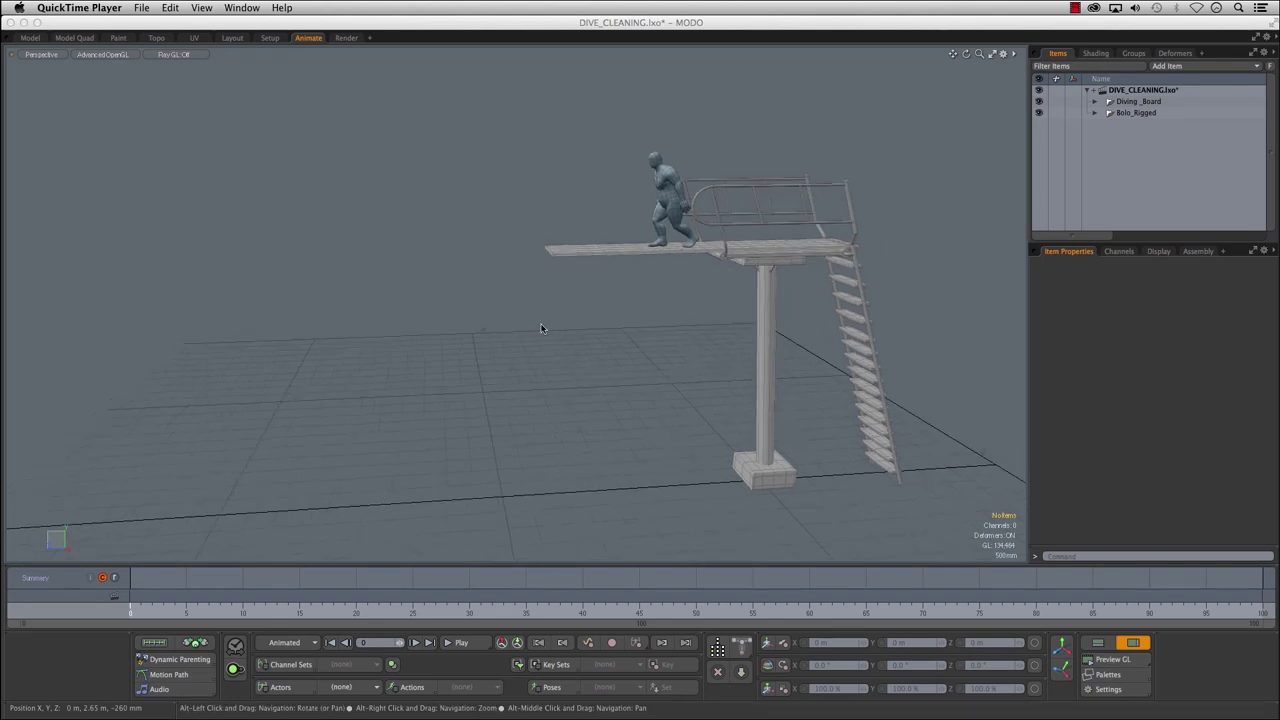
{"action": "left_click", "coordinate": [576, 330]}
{"action": "key", "text": "o"}
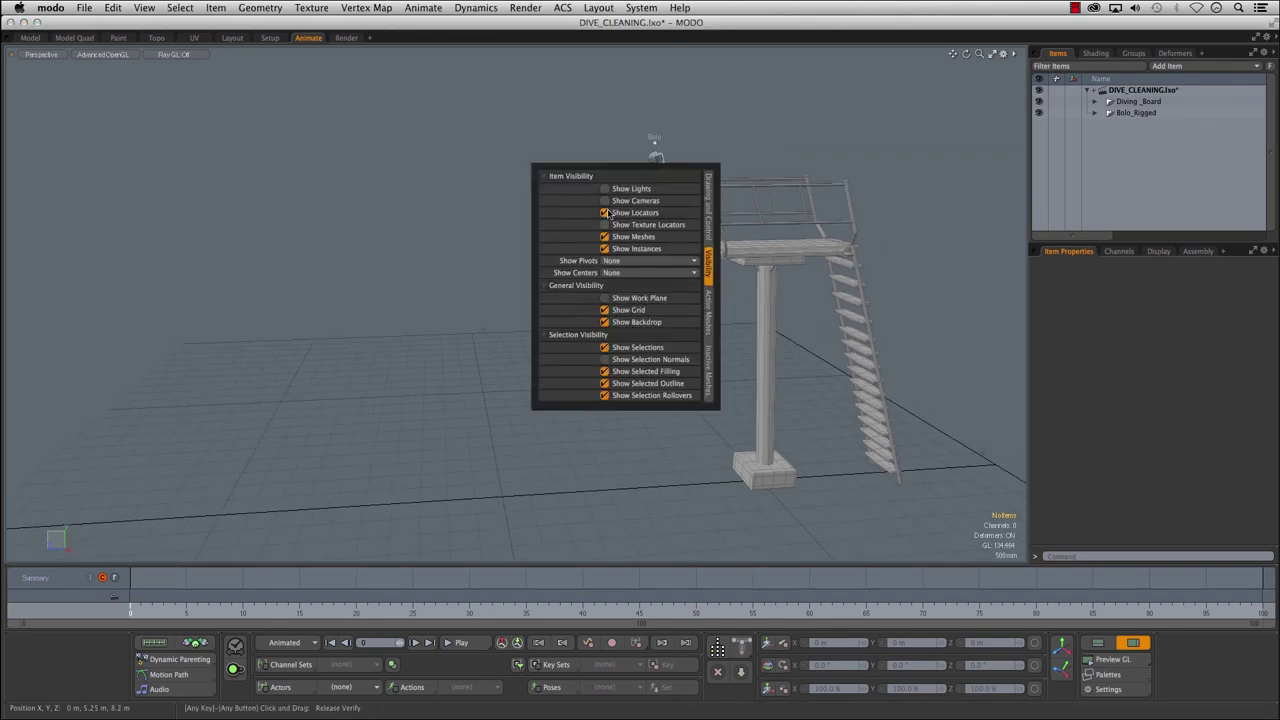
{"action": "left_click_drag", "start_coordinate": [424, 304], "coordinate": [414, 311], "text": "alt"}
{"action": "right_click_drag", "start_coordinate": [414, 311], "coordinate": [597, 307], "text": "alt"}
{"action": "left_click_drag", "start_coordinate": [596, 306], "coordinate": [692, 279], "text": "alt"}
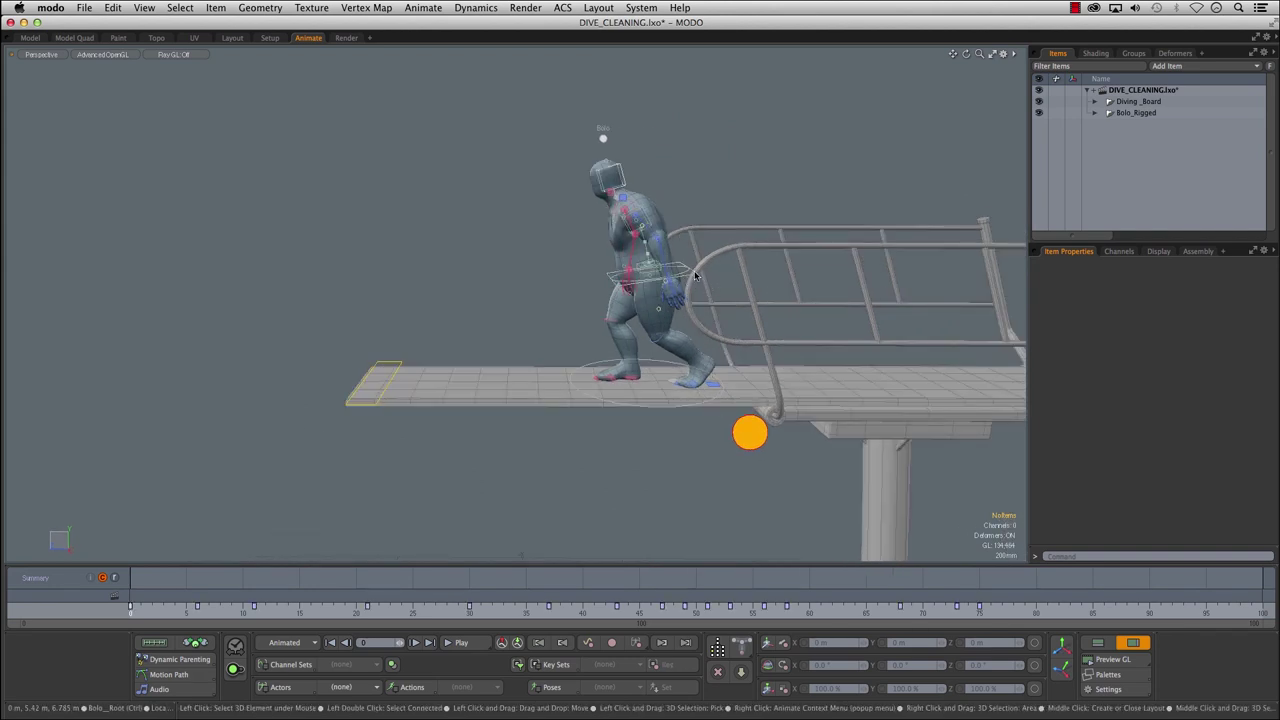
- Advance to frame 97 and select the diver's left heel control on the prone figure
{"action": "left_click", "coordinate": [695, 277]}
{"action": "right_click_drag", "start_coordinate": [695, 277], "coordinate": [520, 375], "text": "alt"}
{"action": "middle_click_drag", "start_coordinate": [520, 375], "coordinate": [643, 257], "text": "alt"}
{"action": "left_click_drag", "start_coordinate": [643, 257], "coordinate": [606, 252], "text": "alt"}
{"action": "left_click_drag", "start_coordinate": [163, 609], "coordinate": [1229, 612]}
{"action": "right_click_drag", "start_coordinate": [522, 425], "coordinate": [608, 425], "text": "alt"}
{"action": "left_click_drag", "start_coordinate": [608, 425], "coordinate": [620, 380], "text": "alt"}
{"action": "left_click", "coordinate": [556, 430]}
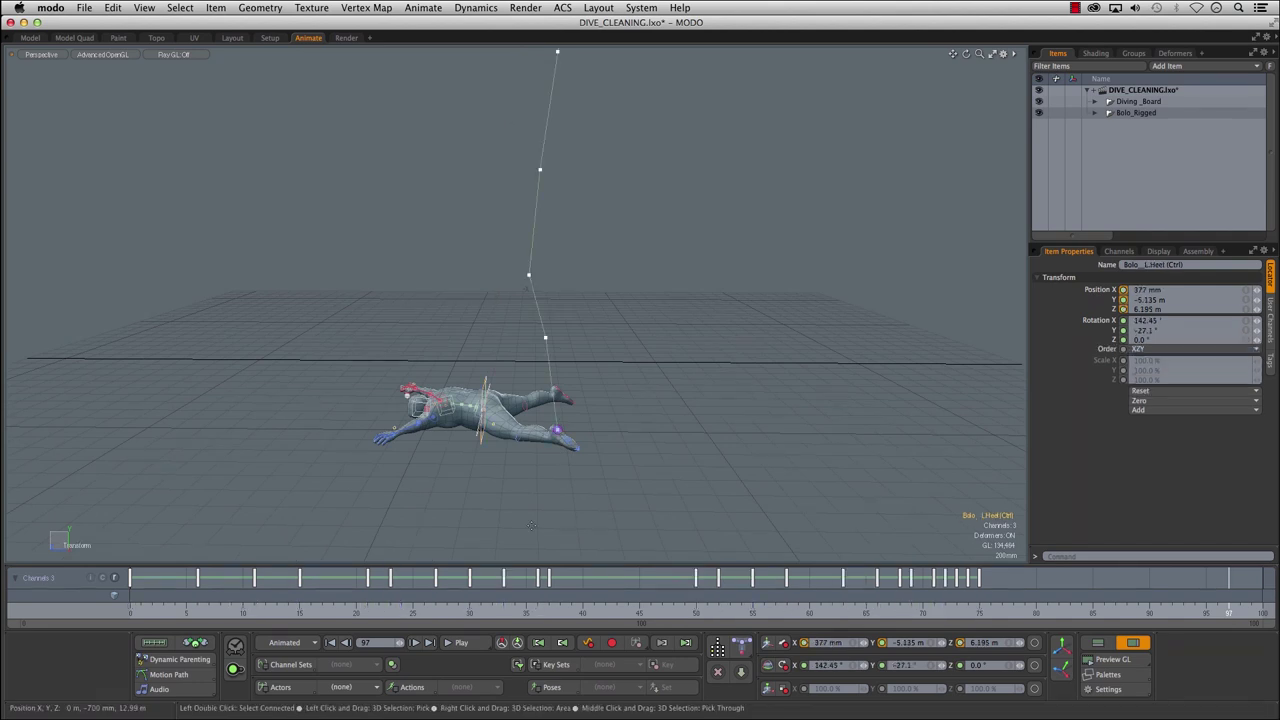
- At frame 22, raise the left heel control to a Y position of about 247 mm and check the path through frame 27
{"action": "left_click_drag", "start_coordinate": [200, 612], "coordinate": [130, 612]}
{"action": "key", "text": "shift+a"}
{"action": "key", "text": "a"}
{"action": "right_click_drag", "start_coordinate": [480, 306], "coordinate": [530, 306], "text": "alt"}
{"action": "middle_click_drag", "start_coordinate": [530, 306], "coordinate": [630, 384], "text": "alt"}
{"action": "right_click_drag", "start_coordinate": [630, 384], "coordinate": [575, 410], "text": "alt"}
{"action": "left_click_drag", "start_coordinate": [140, 612], "coordinate": [266, 612]}
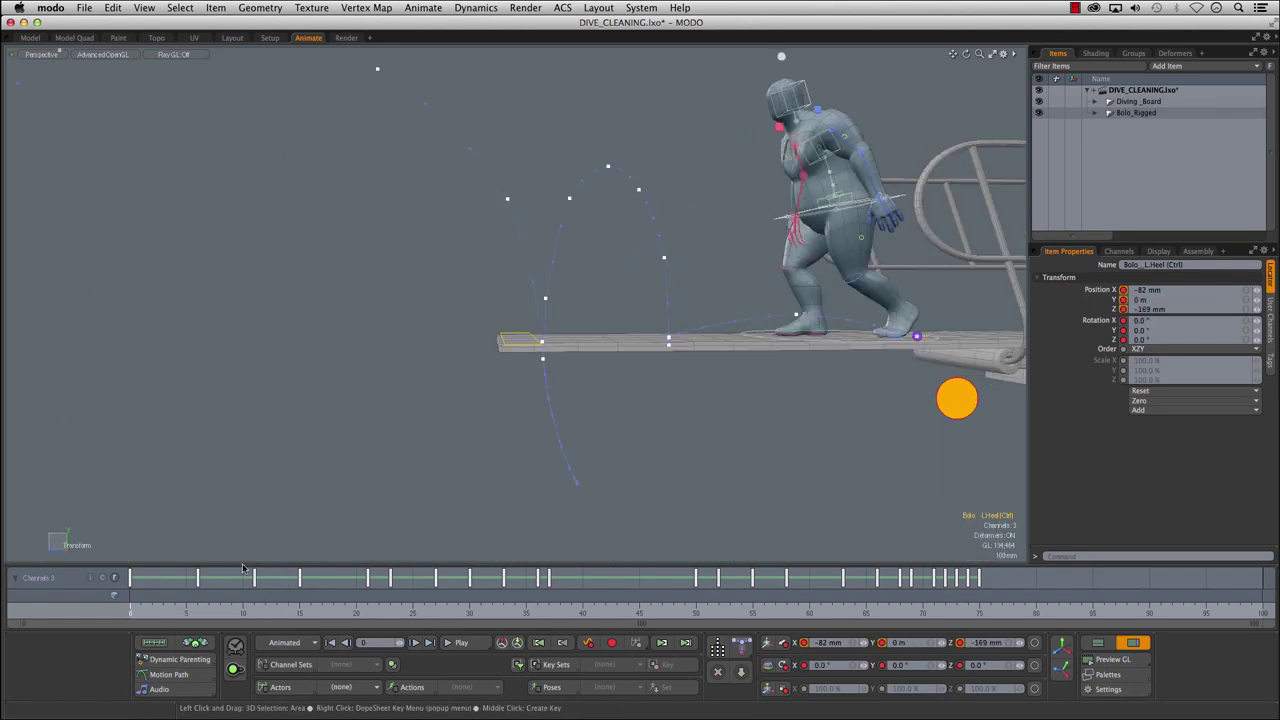
{"action": "mouse_move", "coordinate": [136, 614]}
{"action": "left_mouse_down"}
{"action": "mouse_move", "coordinate": [425, 612]}
{"action": "mouse_move", "coordinate": [330, 612]}
{"action": "mouse_move", "coordinate": [378, 612]}
{"action": "left_mouse_up"}
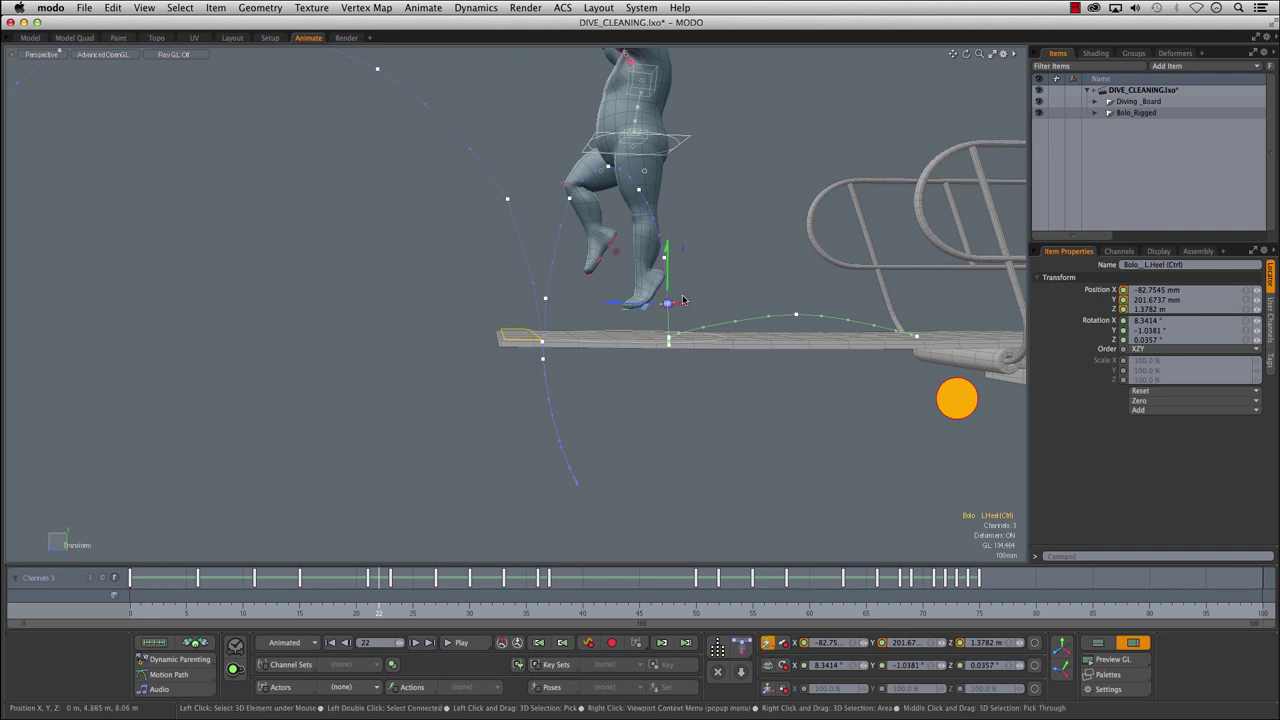
{"action": "left_click_drag", "start_coordinate": [666, 262], "coordinate": [666, 256]}
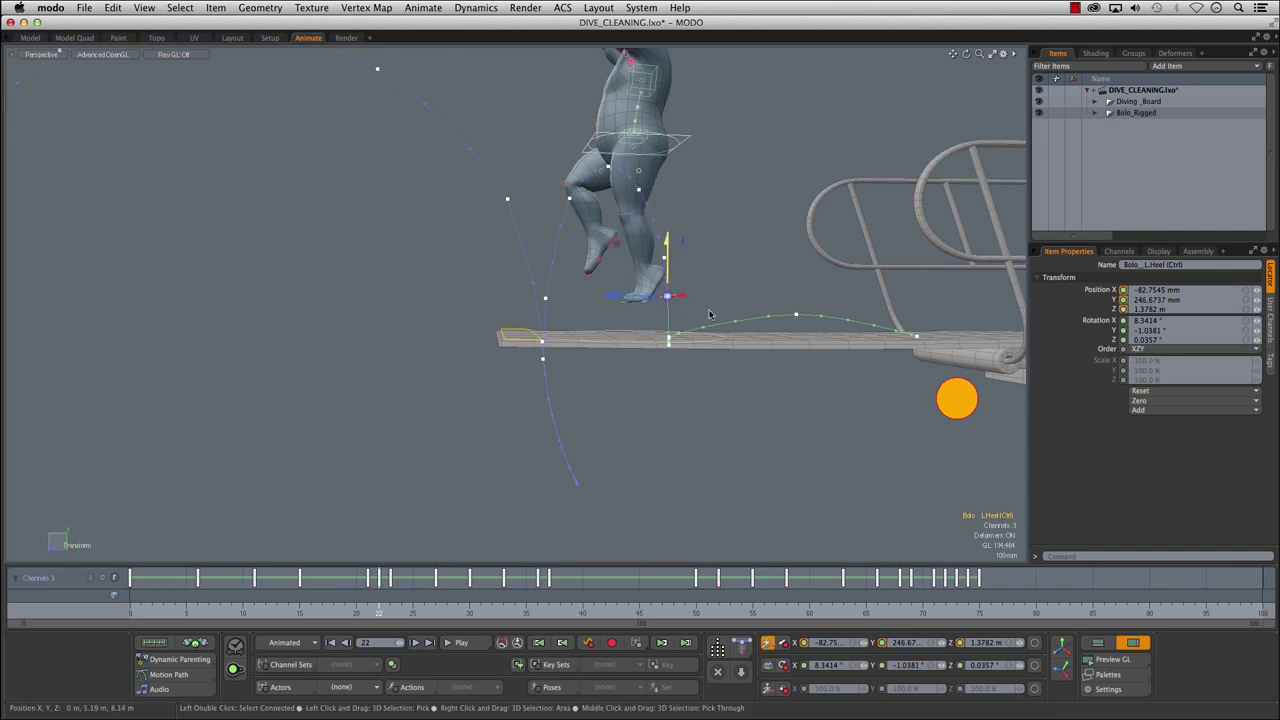
{"action": "left_click_drag", "start_coordinate": [378, 612], "coordinate": [389, 612]}
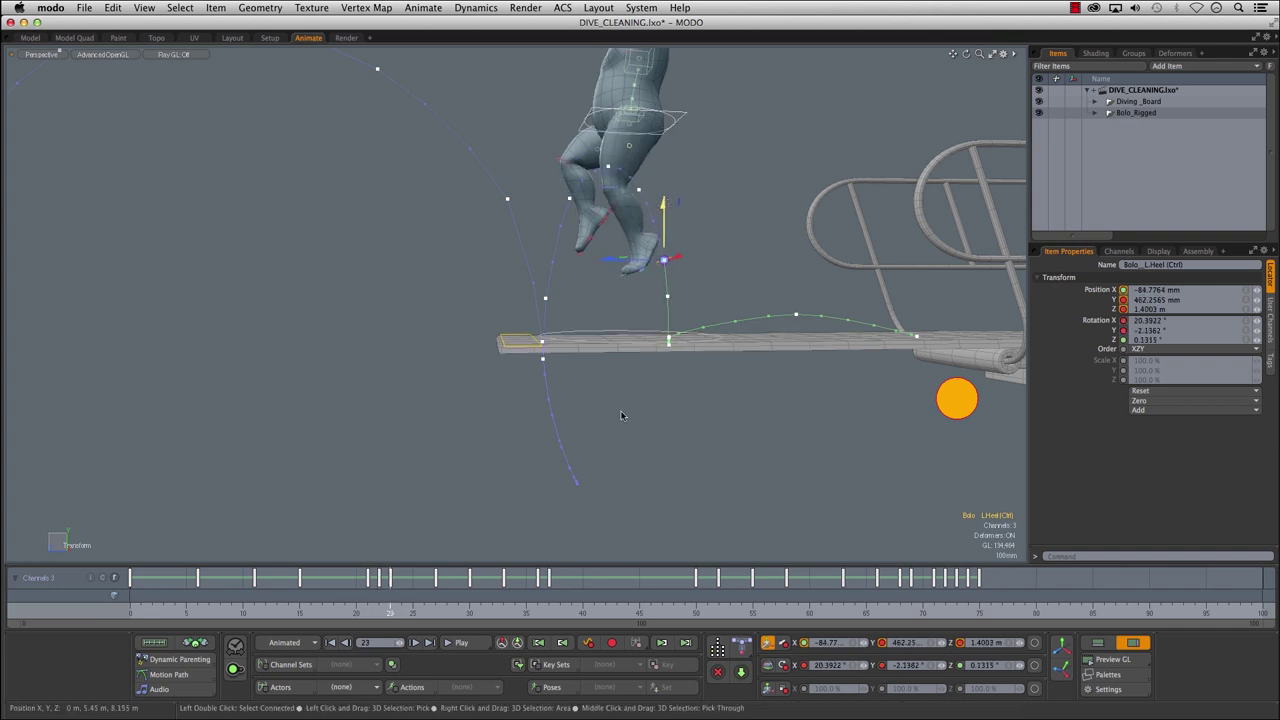
{"action": "left_click_drag", "start_coordinate": [389, 609], "coordinate": [435, 606]}
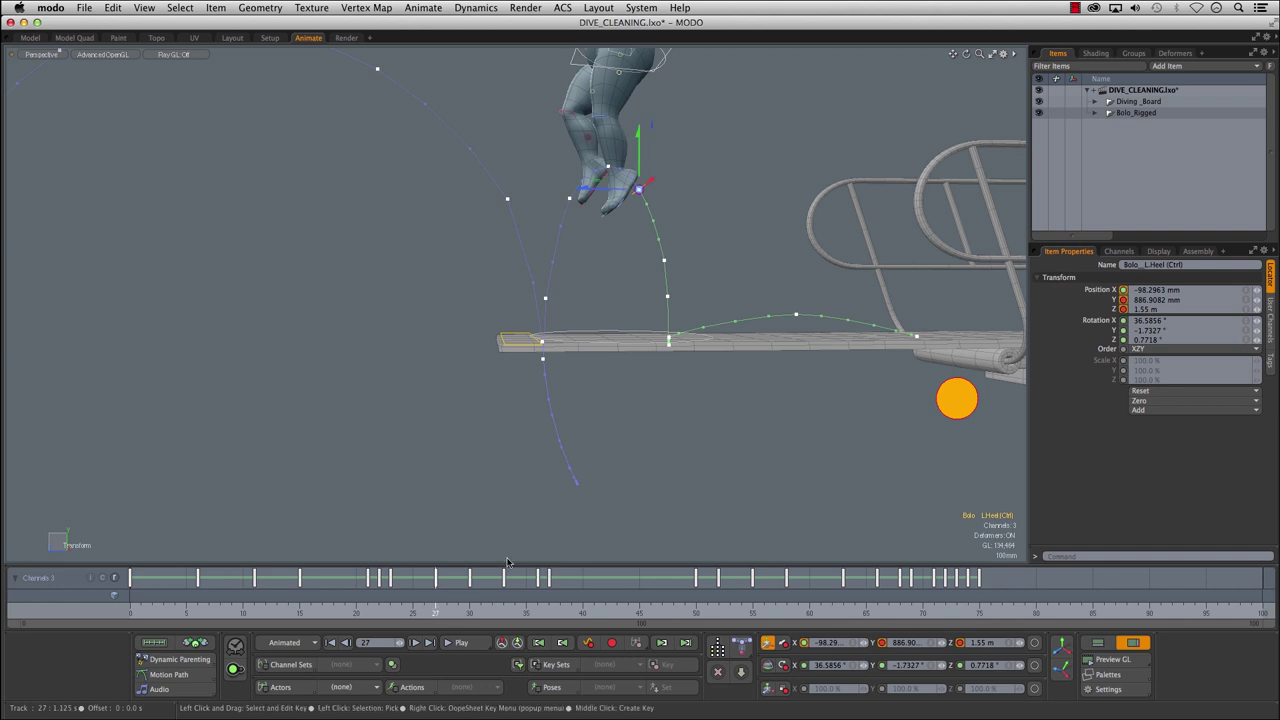
- Scrub to frame 65 to examine the left heel's motion path through the flight
{"action": "left_click_drag", "start_coordinate": [334, 607], "coordinate": [866, 609]}
{"action": "scroll", "coordinate": [634, 371], "scroll_direction": "down", "scroll_amount": 5}
{"action": "left_click_drag", "start_coordinate": [512, 386], "coordinate": [660, 399], "text": "alt+shift"}
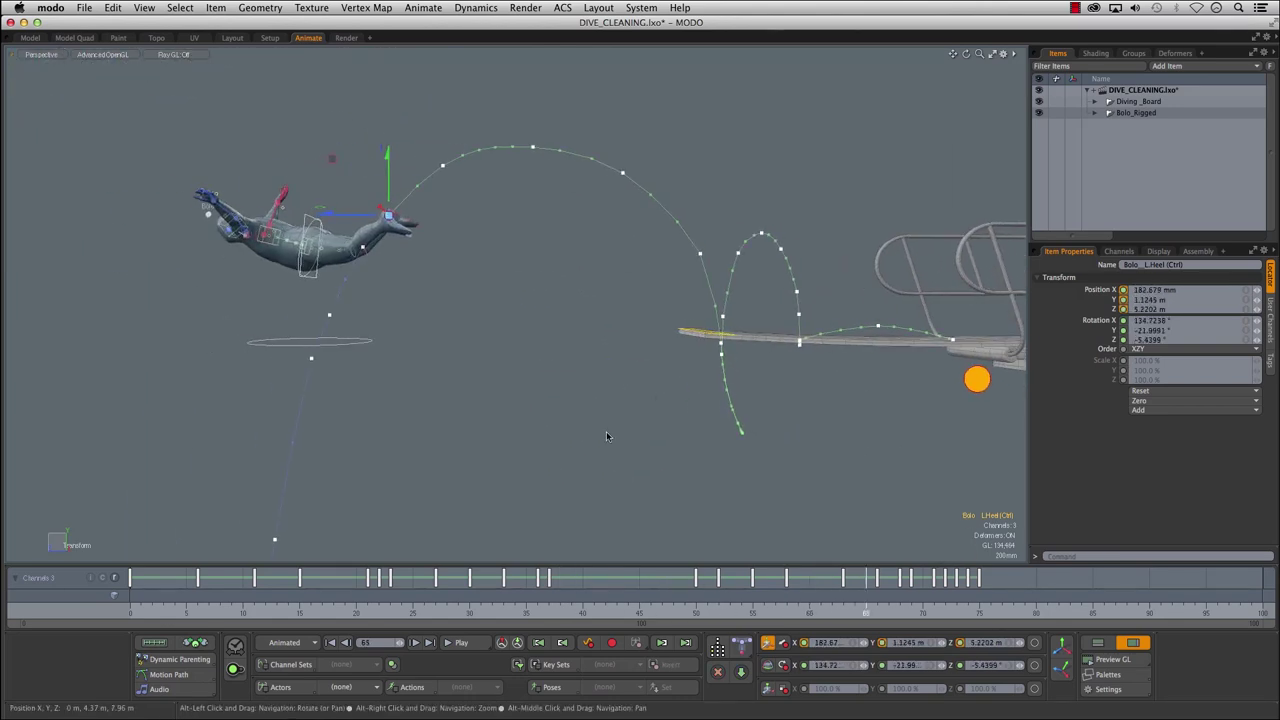
- Advance to frame 84 and select the diver's right heel control
{"action": "left_click_drag", "start_coordinate": [244, 609], "coordinate": [1082, 609]}
{"action": "left_click_drag", "start_coordinate": [713, 455], "coordinate": [568, 258], "text": "ctrl+alt"}
{"action": "left_click_drag", "start_coordinate": [435, 349], "coordinate": [522, 262], "text": "ctrl+alt"}
{"action": "left_click_drag", "start_coordinate": [522, 262], "coordinate": [483, 294], "text": "alt"}
{"action": "key", "text": "space"}
{"action": "left_click", "coordinate": [431, 386]}
{"action": "left_click_drag", "start_coordinate": [717, 394], "coordinate": [617, 372], "text": "alt"}
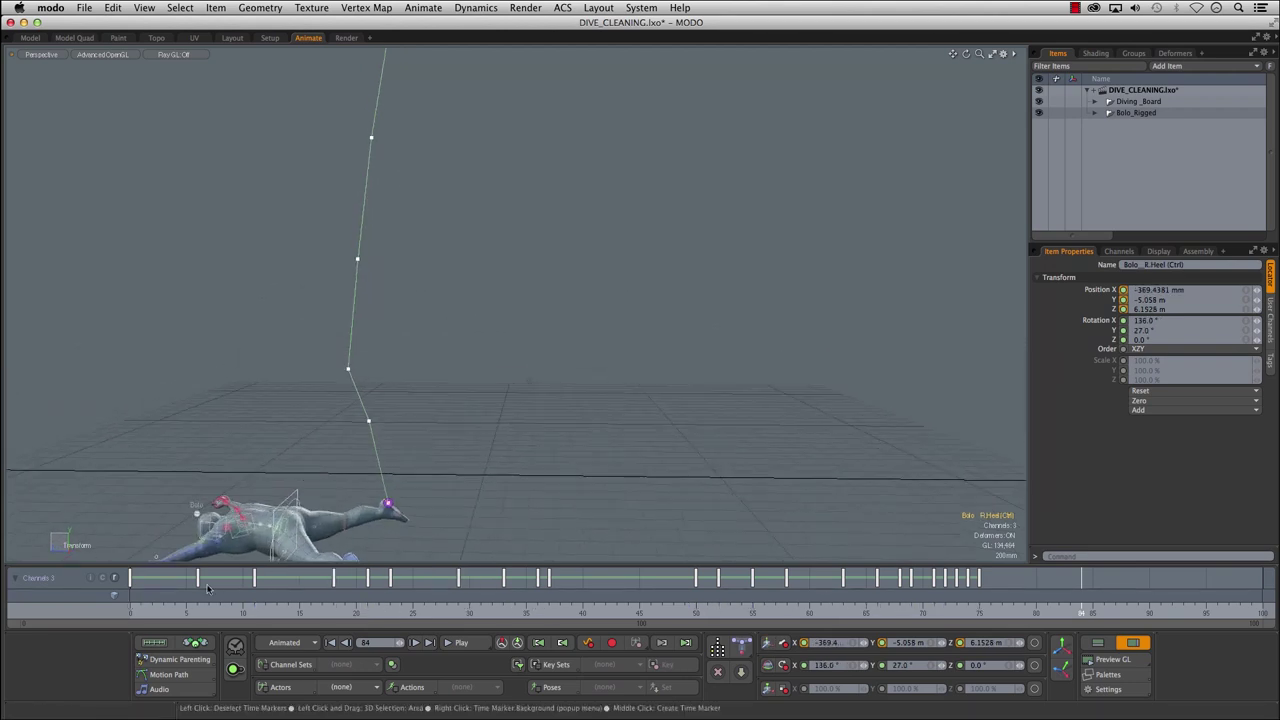
- Inspect the right heel's path from the opposite side and adjust the heel control at frame 18
{"action": "left_click", "coordinate": [131, 606]}
{"action": "left_click_drag", "start_coordinate": [696, 222], "coordinate": [512, 391], "text": "alt+shift"}
{"action": "left_click_drag", "start_coordinate": [512, 391], "coordinate": [591, 446], "text": "alt+shift"}
{"action": "left_click_drag", "start_coordinate": [150, 607], "coordinate": [333, 610]}
{"action": "key", "text": "e"}
{"action": "left_click_drag", "start_coordinate": [421, 243], "coordinate": [429, 252]}
{"action": "key", "text": "w"}
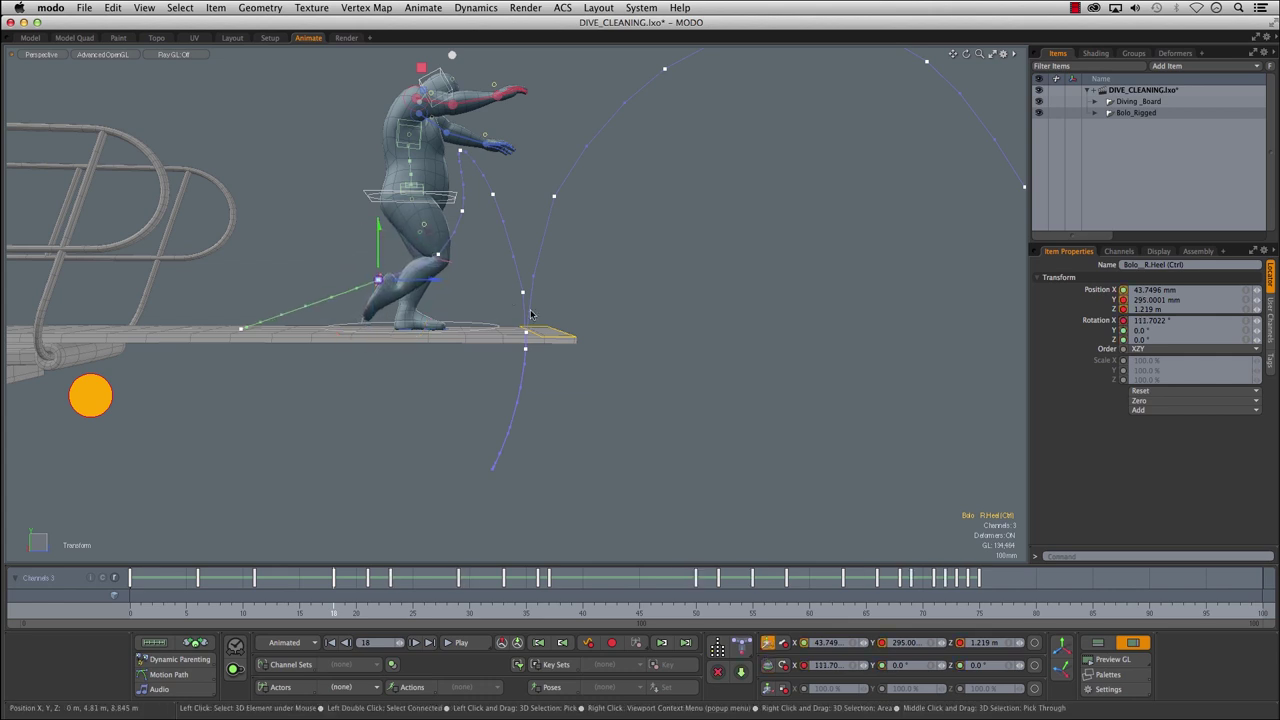
- Reposition the right heel's frame 18 key to X 17 mm, Y about 320 mm and Z 1.014 m, checking its path up to frame 23
{"action": "left_click_drag", "start_coordinate": [266, 601], "coordinate": [391, 600]}
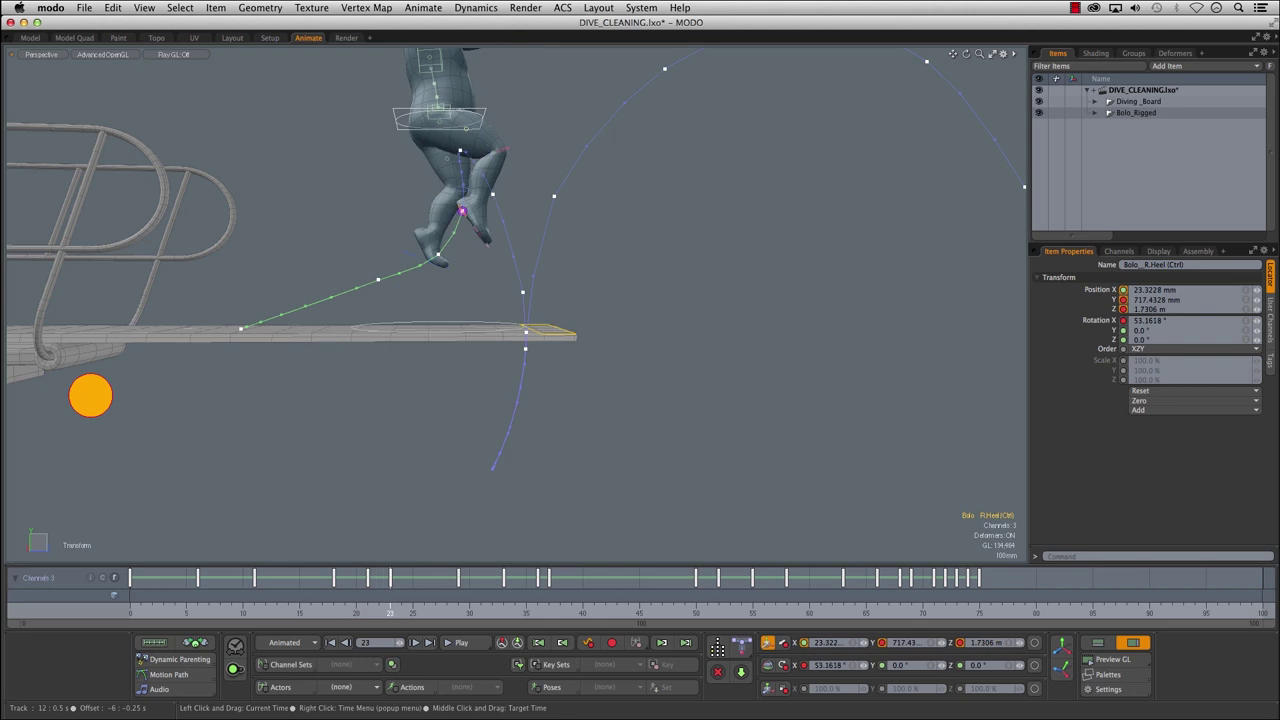
{"action": "left_click_drag", "start_coordinate": [447, 218], "coordinate": [523, 207], "text": "alt"}
{"action": "scroll", "coordinate": [468, 232], "scroll_direction": "up", "scroll_amount": 2}
{"action": "left_click_drag", "start_coordinate": [383, 601], "coordinate": [333, 600]}
{"action": "left_click_drag", "start_coordinate": [393, 412], "coordinate": [375, 405], "text": "alt"}
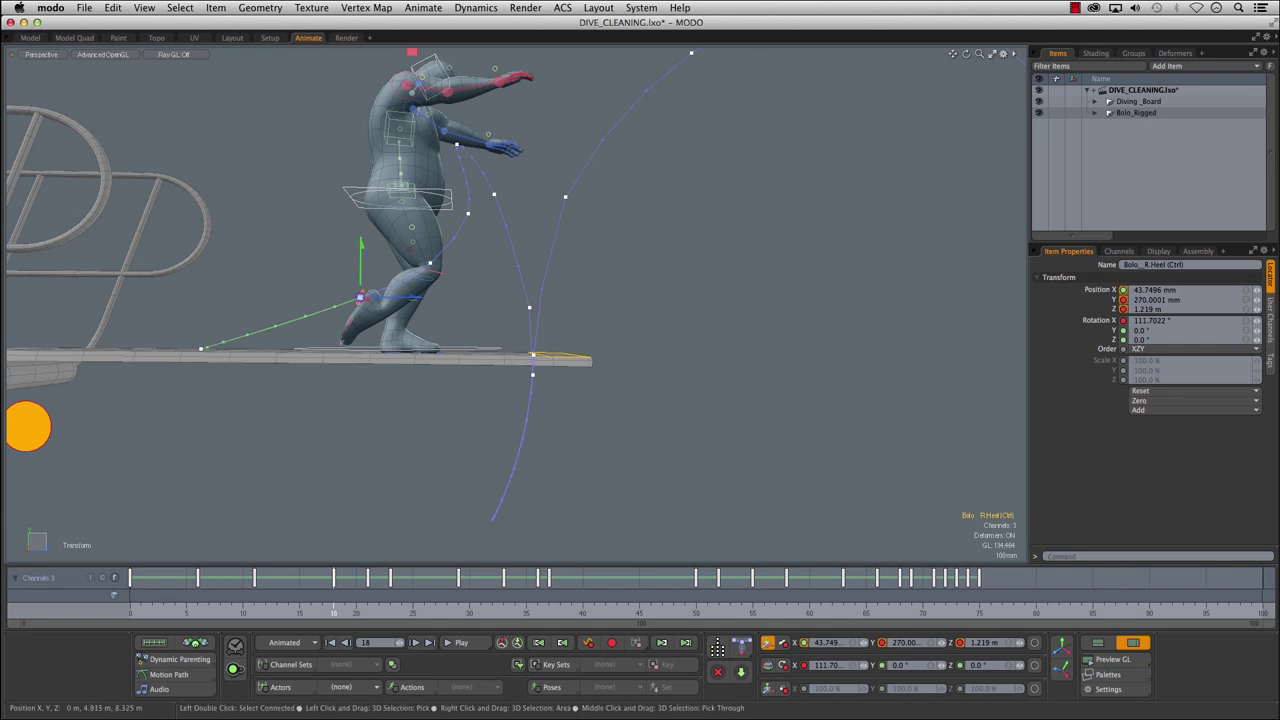
{"action": "left_click_drag", "start_coordinate": [429, 300], "coordinate": [279, 276]}
{"action": "mouse_move", "coordinate": [452, 281]}
{"action": "left_mouse_down", "text": "alt"}
{"action": "mouse_move", "coordinate": [595, 287]}
{"action": "mouse_move", "coordinate": [455, 290]}
{"action": "left_mouse_up", "text": "alt"}
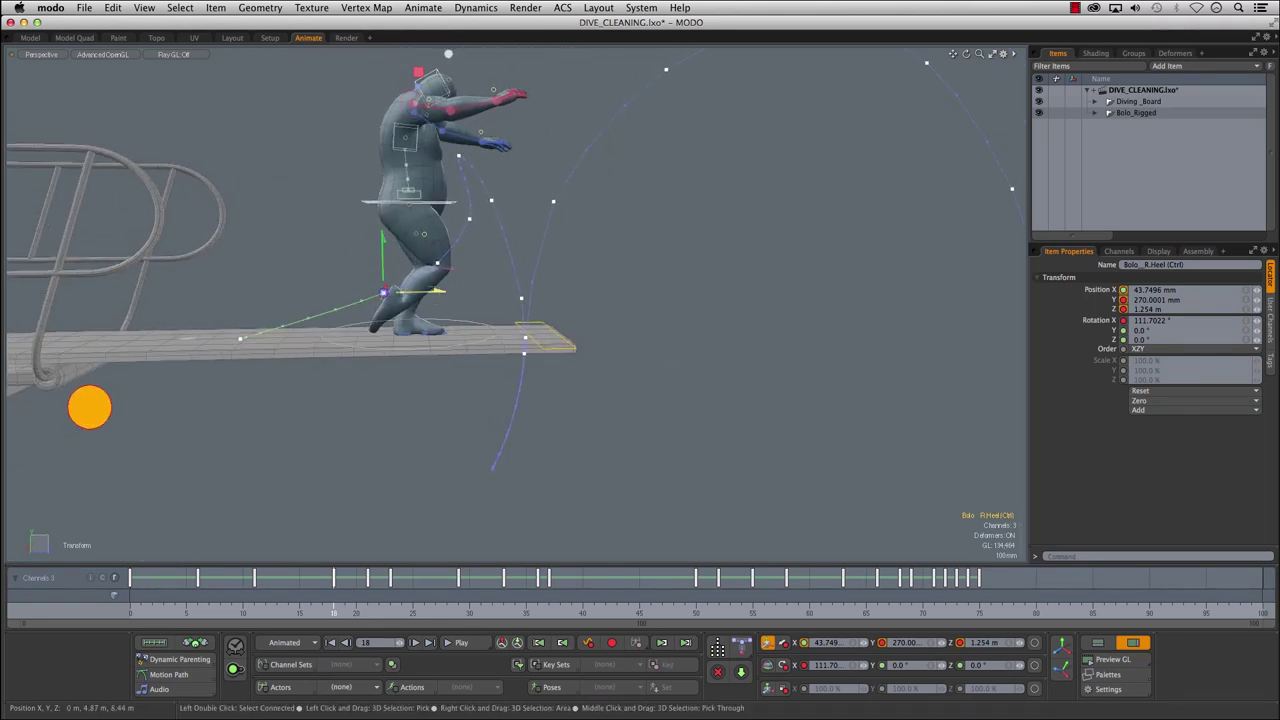
{"action": "mouse_move", "coordinate": [333, 610]}
{"action": "left_mouse_down"}
{"action": "mouse_move", "coordinate": [186, 610]}
{"action": "mouse_move", "coordinate": [469, 610]}
{"action": "mouse_move", "coordinate": [209, 610]}
{"action": "mouse_move", "coordinate": [333, 610]}
{"action": "left_mouse_up"}
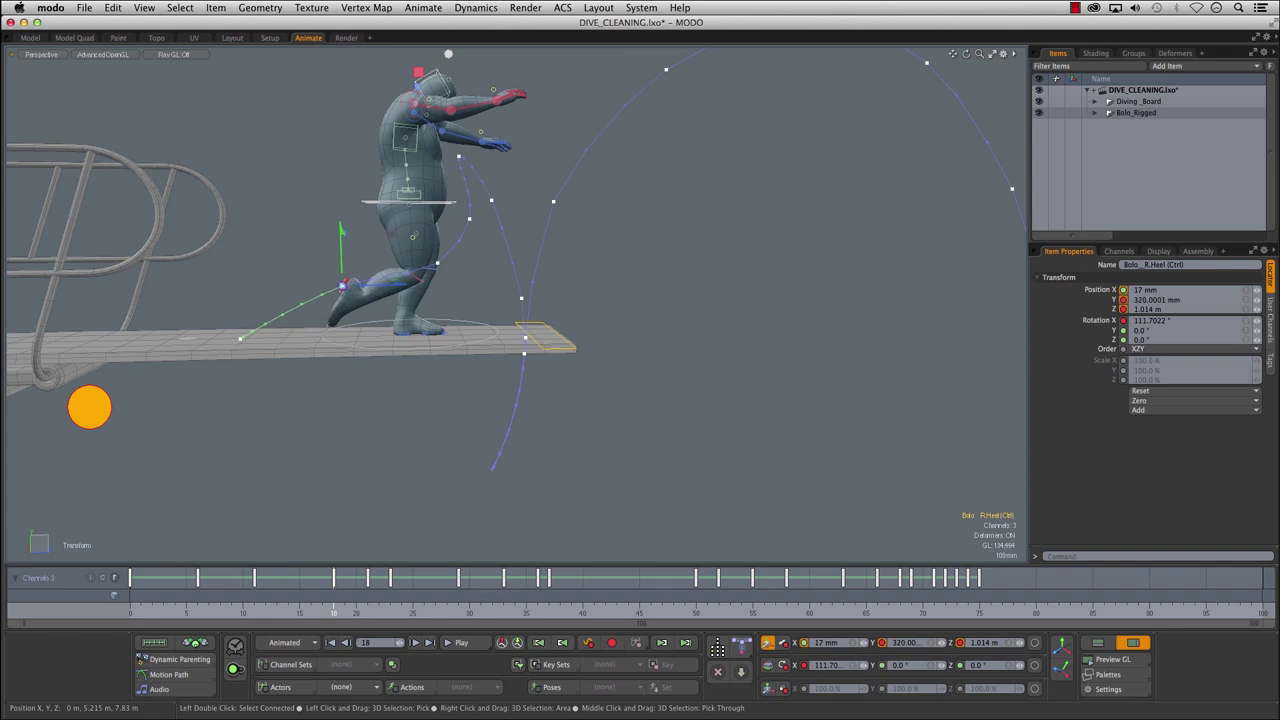
- Scrub through the dive and examine the right heel's motion path and the diver from several angles
{"action": "left_click_drag", "start_coordinate": [154, 600], "coordinate": [798, 600]}
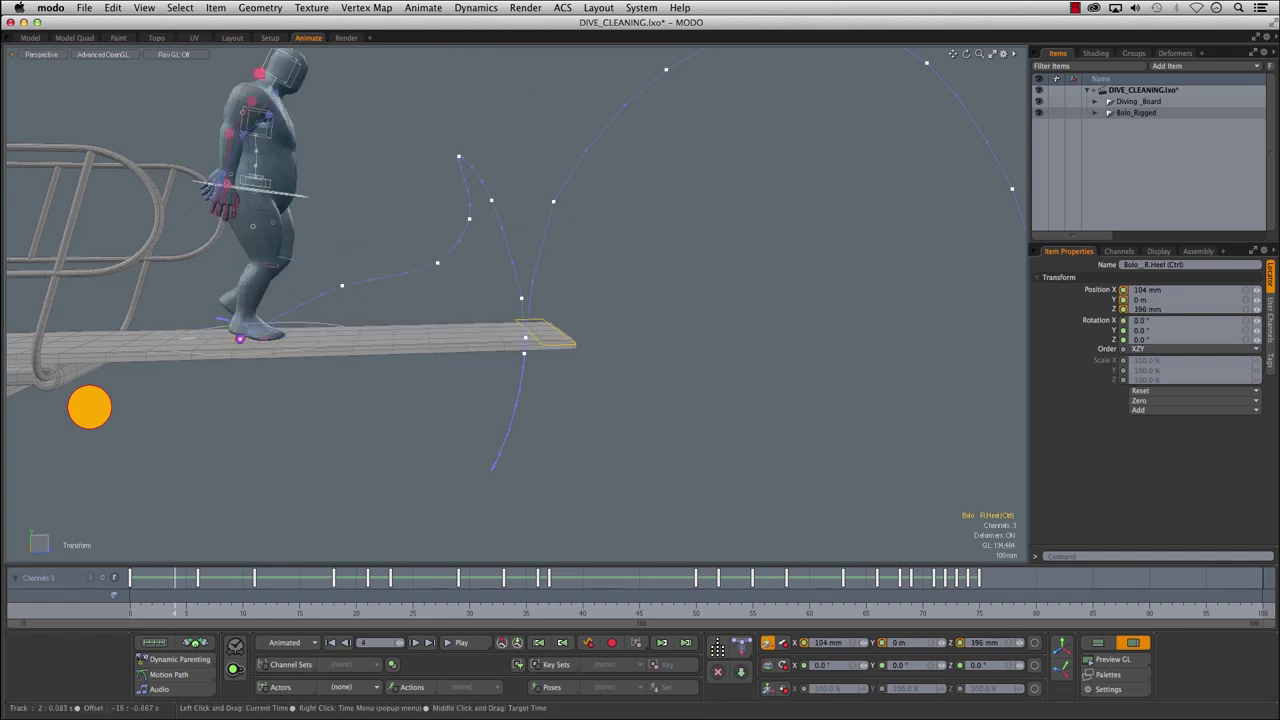
{"action": "left_click_drag", "start_coordinate": [267, 586], "coordinate": [719, 610]}
{"action": "left_click_drag", "start_coordinate": [740, 345], "coordinate": [437, 385], "text": "alt"}
{"action": "left_click_drag", "start_coordinate": [146, 612], "coordinate": [130, 611]}
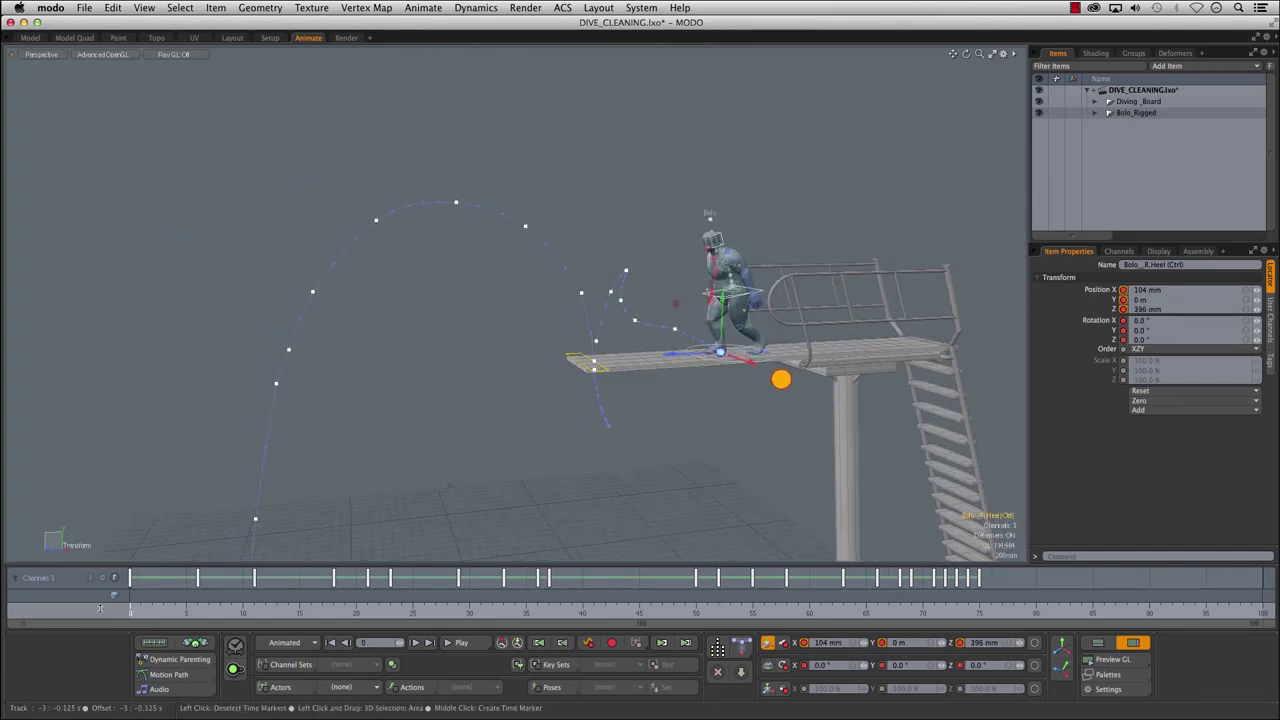
{"action": "left_click_drag", "start_coordinate": [749, 218], "coordinate": [541, 344], "text": "alt"}
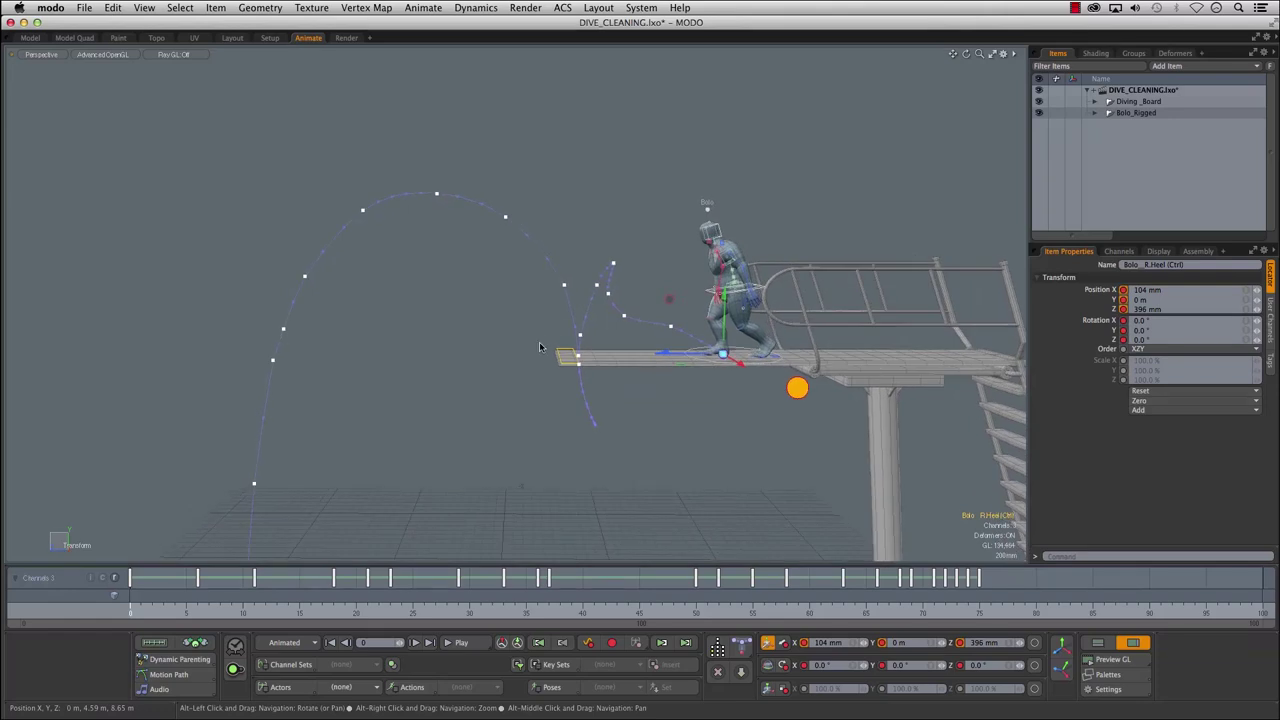
{"action": "left_click_drag", "start_coordinate": [381, 504], "coordinate": [524, 388], "text": "alt"}
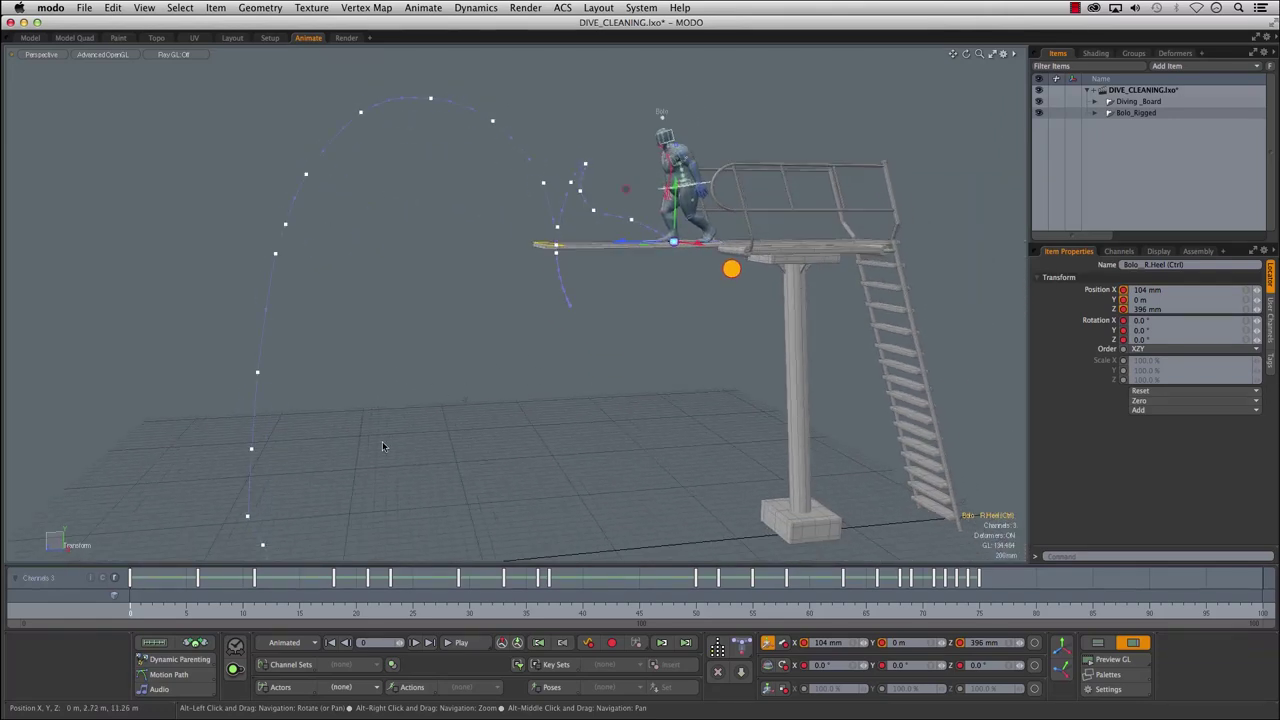
{"action": "mouse_move", "coordinate": [336, 334]}
{"action": "left_mouse_down", "text": "alt"}
{"action": "mouse_move", "coordinate": [364, 350]}
{"action": "mouse_move", "coordinate": [354, 337]}
{"action": "left_mouse_up", "text": "alt"}
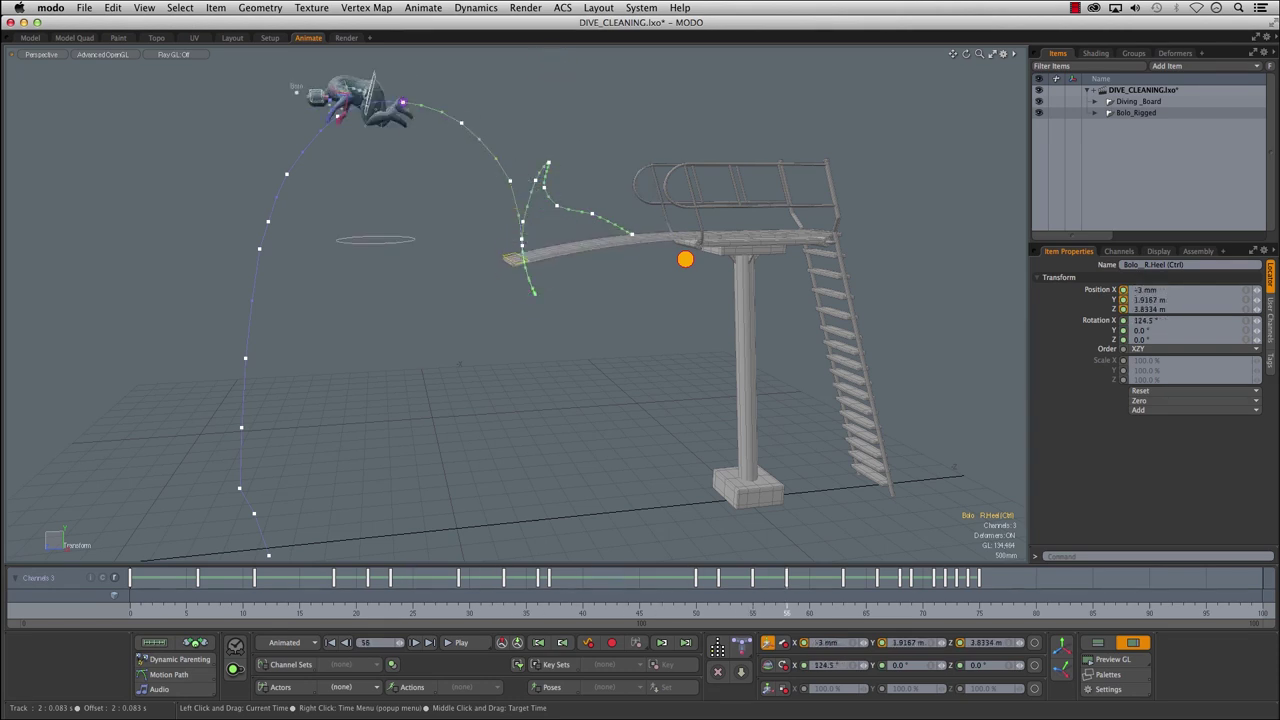
{"action": "right_click_drag", "start_coordinate": [638, 400], "coordinate": [568, 392], "text": "alt"}
{"action": "left_click_drag", "start_coordinate": [568, 392], "coordinate": [558, 376], "text": "alt"}
{"action": "right_click_drag", "start_coordinate": [558, 376], "coordinate": [571, 369], "text": "alt"}
{"action": "mouse_move", "coordinate": [571, 369]}
{"action": "left_mouse_down", "text": "alt"}
{"action": "mouse_move", "coordinate": [555, 356]}
{"action": "mouse_move", "coordinate": [580, 378]}
{"action": "left_mouse_up", "text": "alt"}
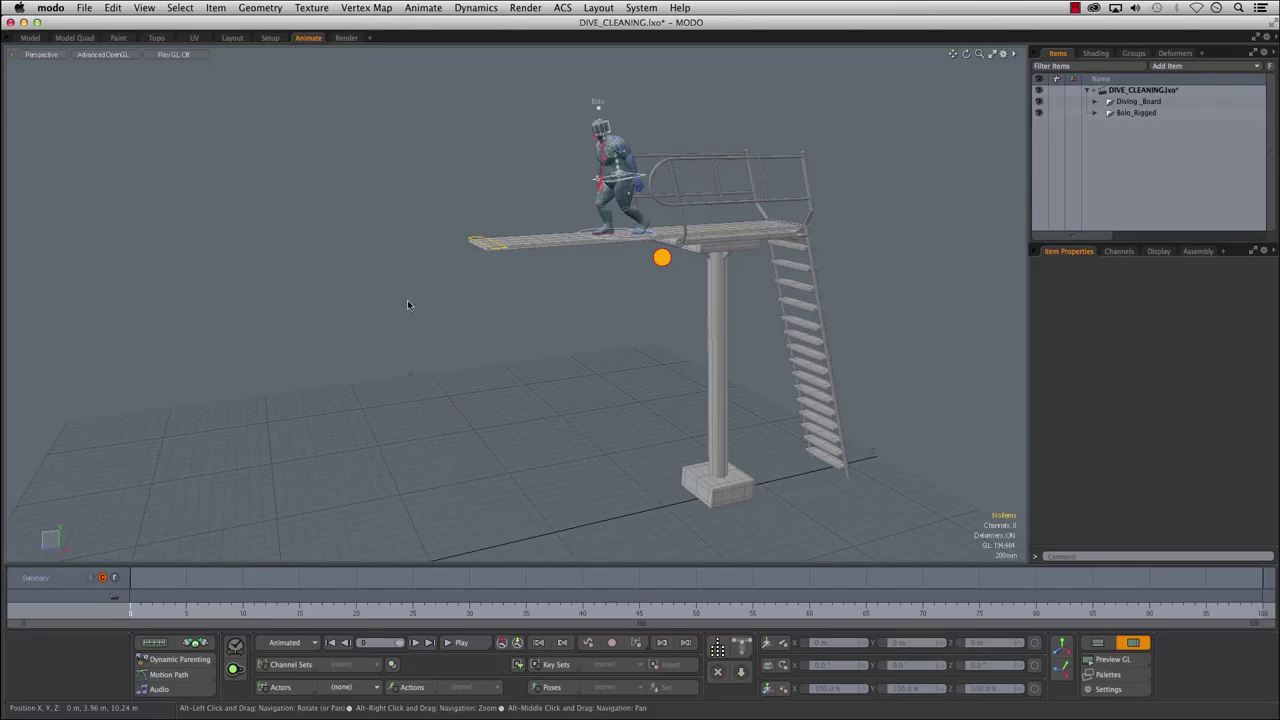
{"action": "left_click_drag", "start_coordinate": [490, 265], "coordinate": [504, 271], "text": "alt"}
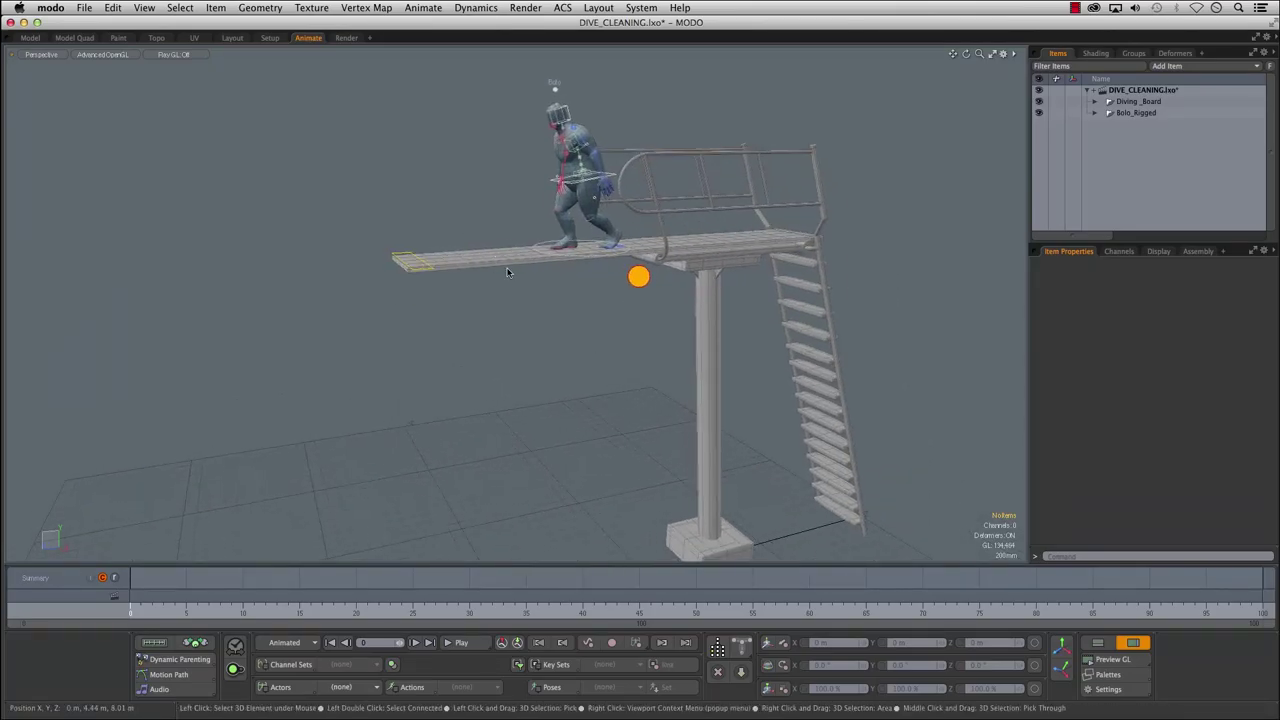
- Switch to the Setup layout, frame the diver and tower, and expand the full Bolo_Rigged item hierarchy
{"action": "left_click", "coordinate": [270, 38]}
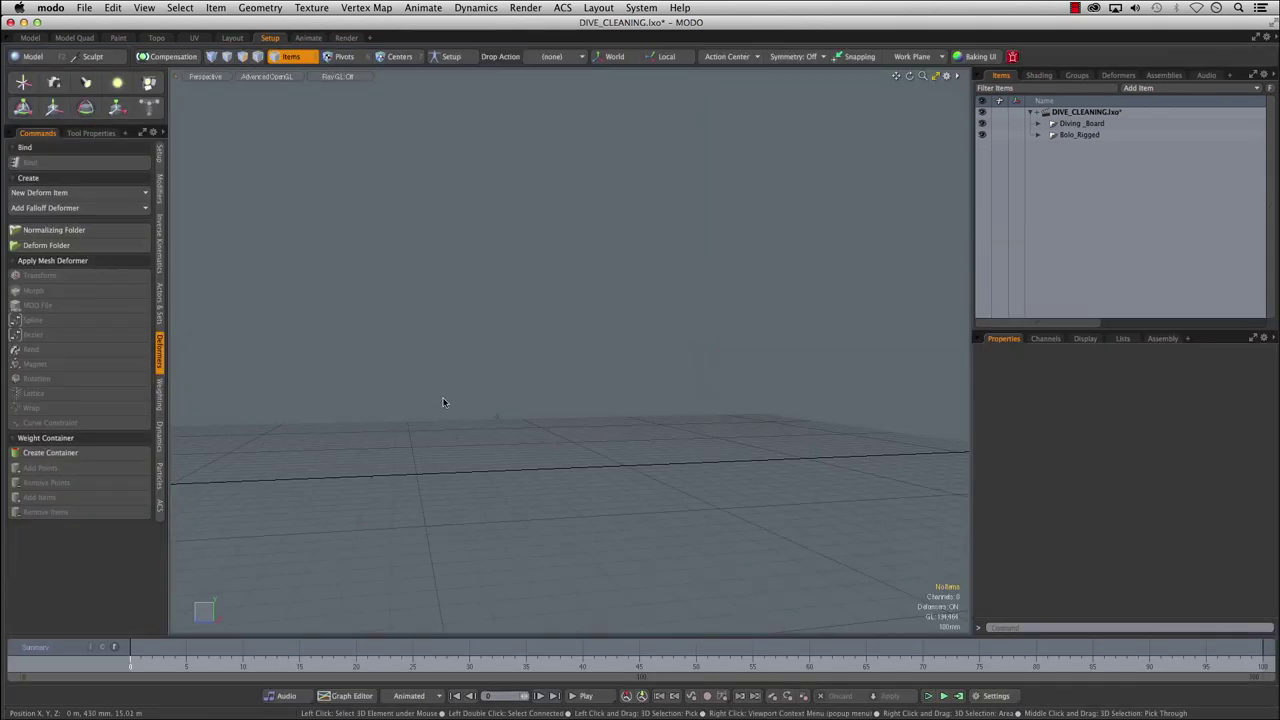
{"action": "key", "text": "a"}
{"action": "left_click_drag", "start_coordinate": [554, 297], "coordinate": [766, 322], "text": "alt"}
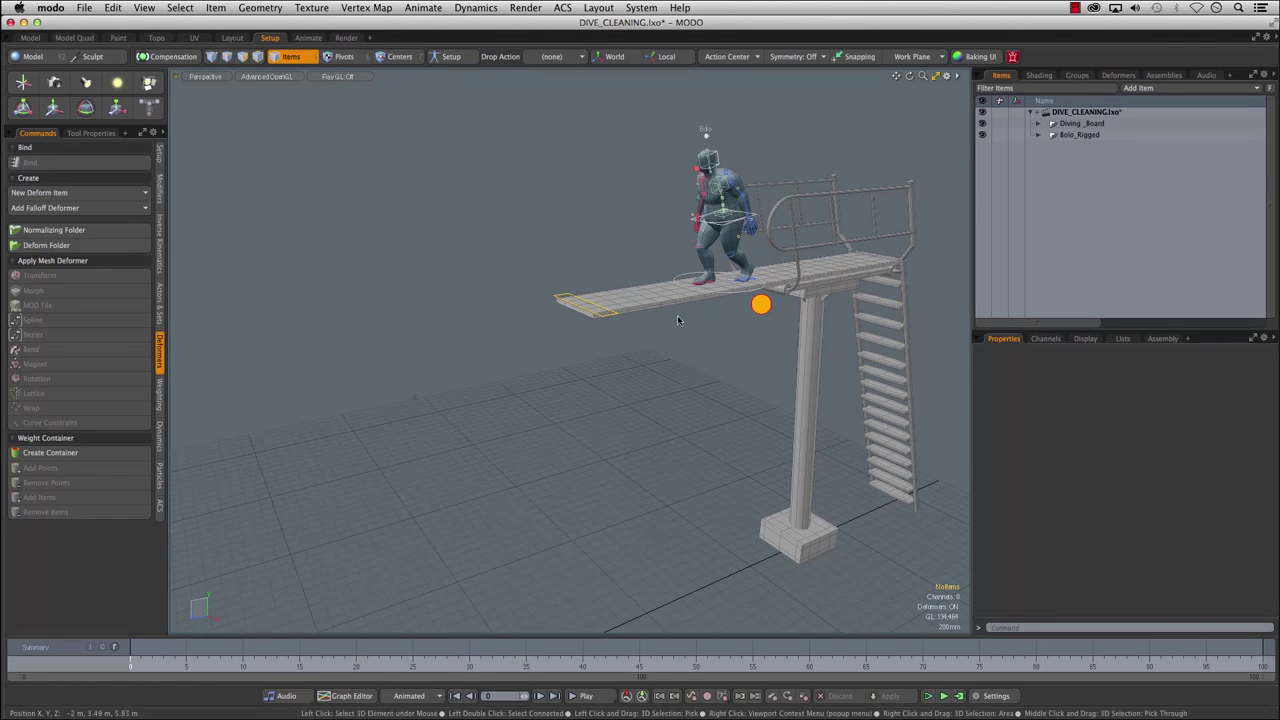
{"action": "left_click", "coordinate": [1037, 135], "text": "shift"}
{"action": "scroll", "coordinate": [1050, 152], "scroll_direction": "down", "scroll_amount": 1}
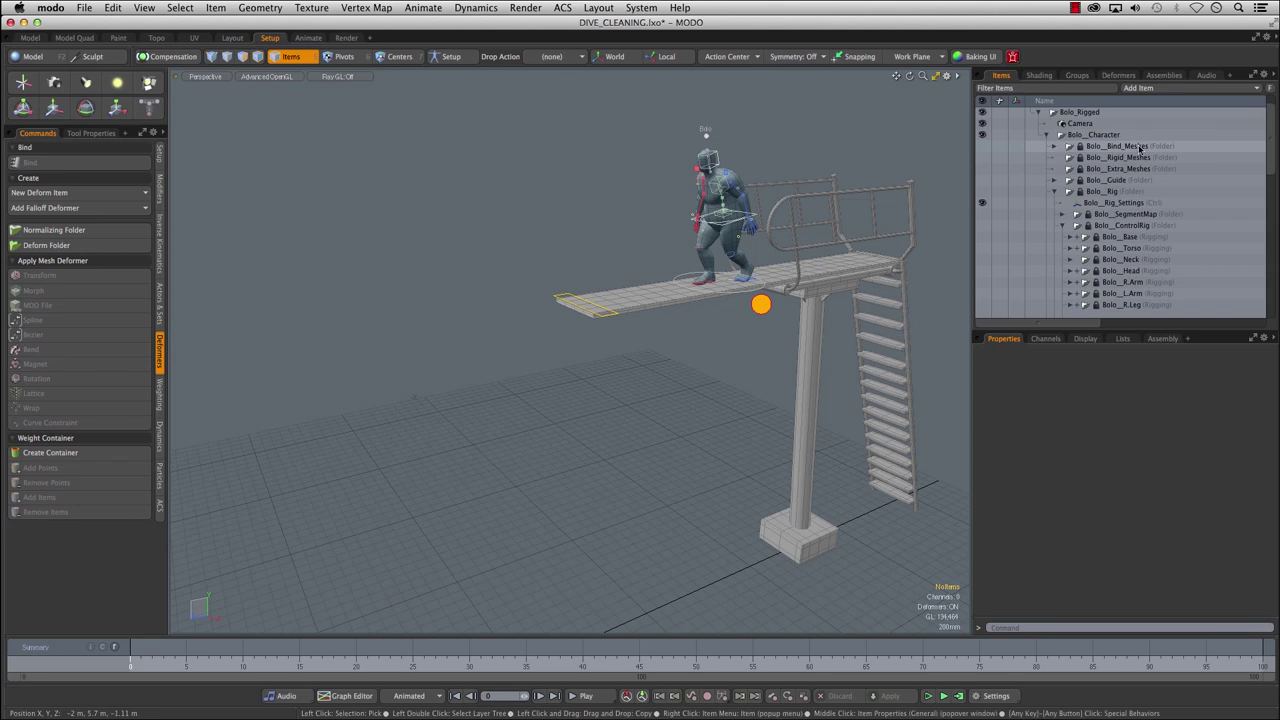
- Apply a Magnet deformer to Bolo_Mesh in the Bind_Meshes folder and locate the new effector in the item hierarchy
{"action": "left_click", "coordinate": [1051, 147]}
{"action": "left_click", "coordinate": [1105, 158]}
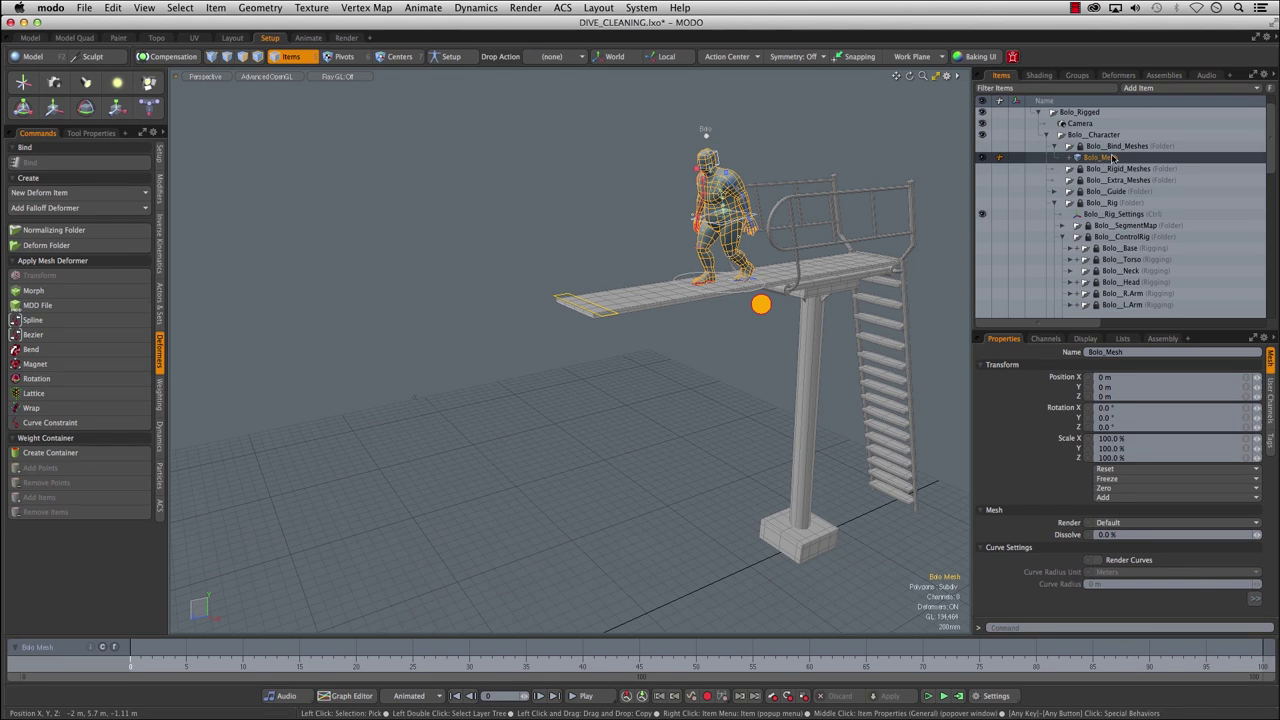
{"action": "left_click", "coordinate": [35, 364]}
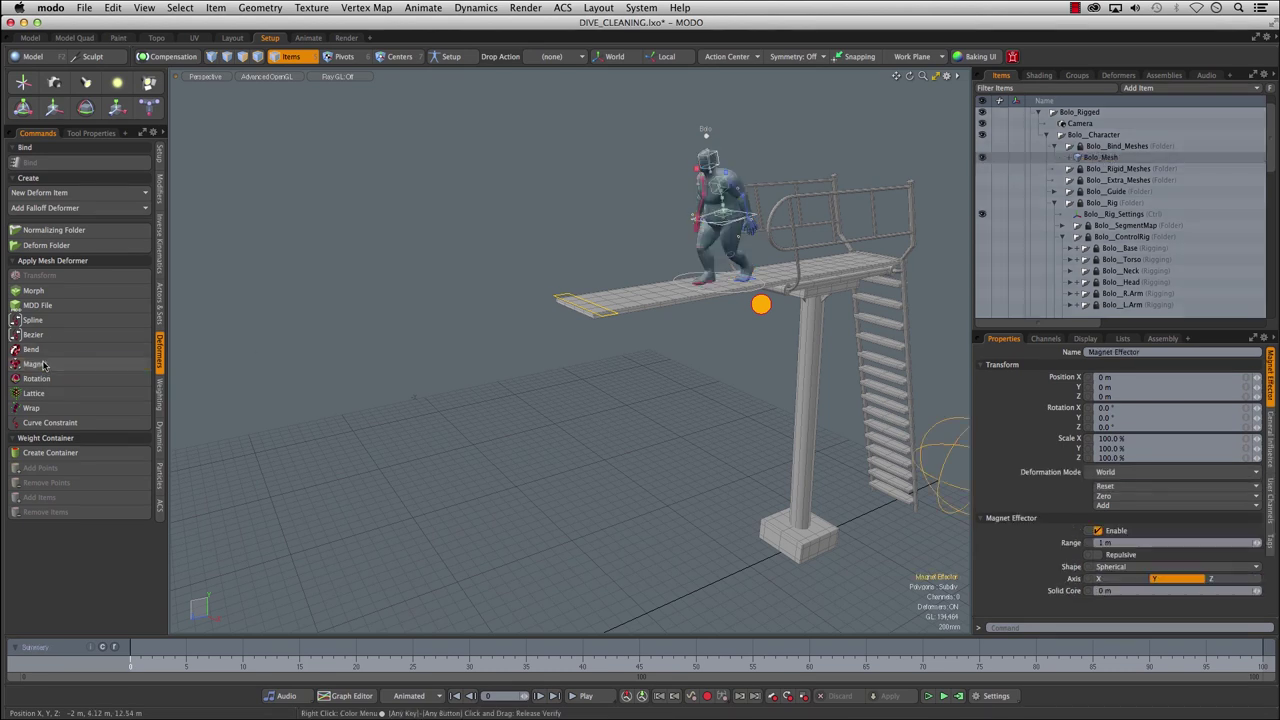
{"action": "left_click_drag", "start_coordinate": [1271, 152], "coordinate": [1271, 296]}
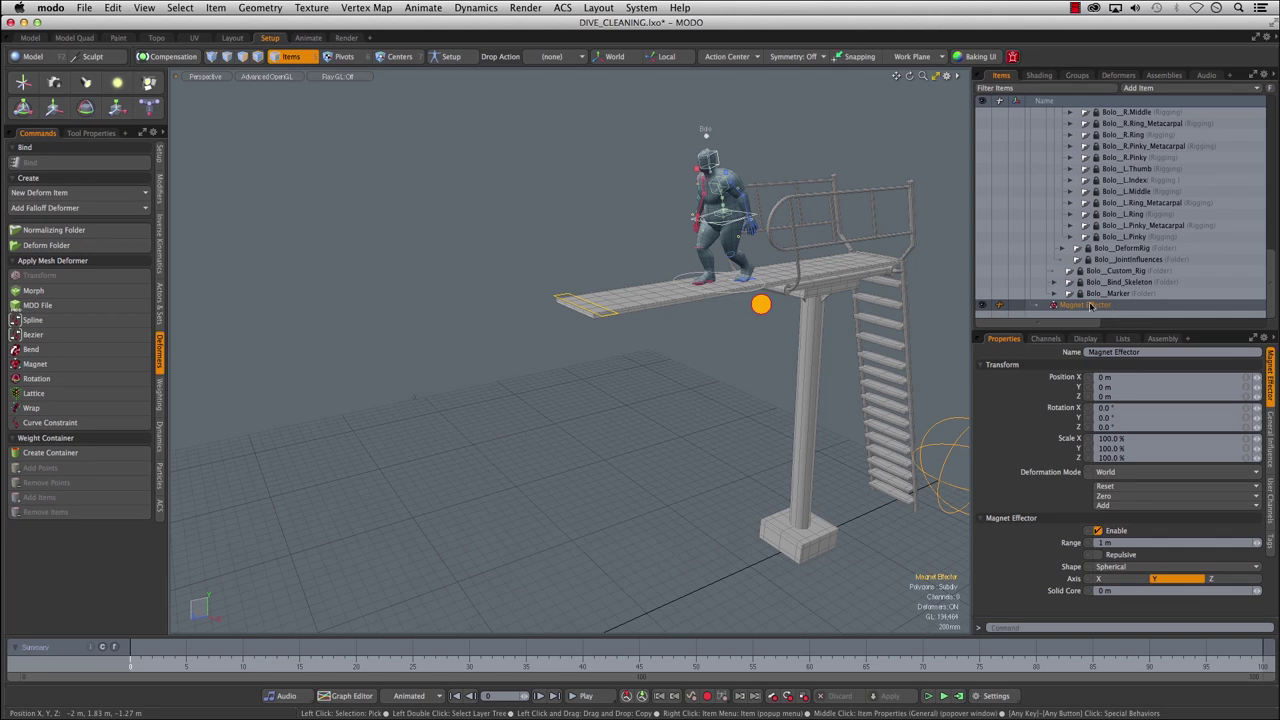
- Switch to the Animate layout and move the magnet effector along Z to about 10.6 m, in front of the diving tower
{"action": "left_click", "coordinate": [307, 38]}
{"action": "left_click_drag", "start_coordinate": [665, 366], "coordinate": [591, 383], "text": "alt"}
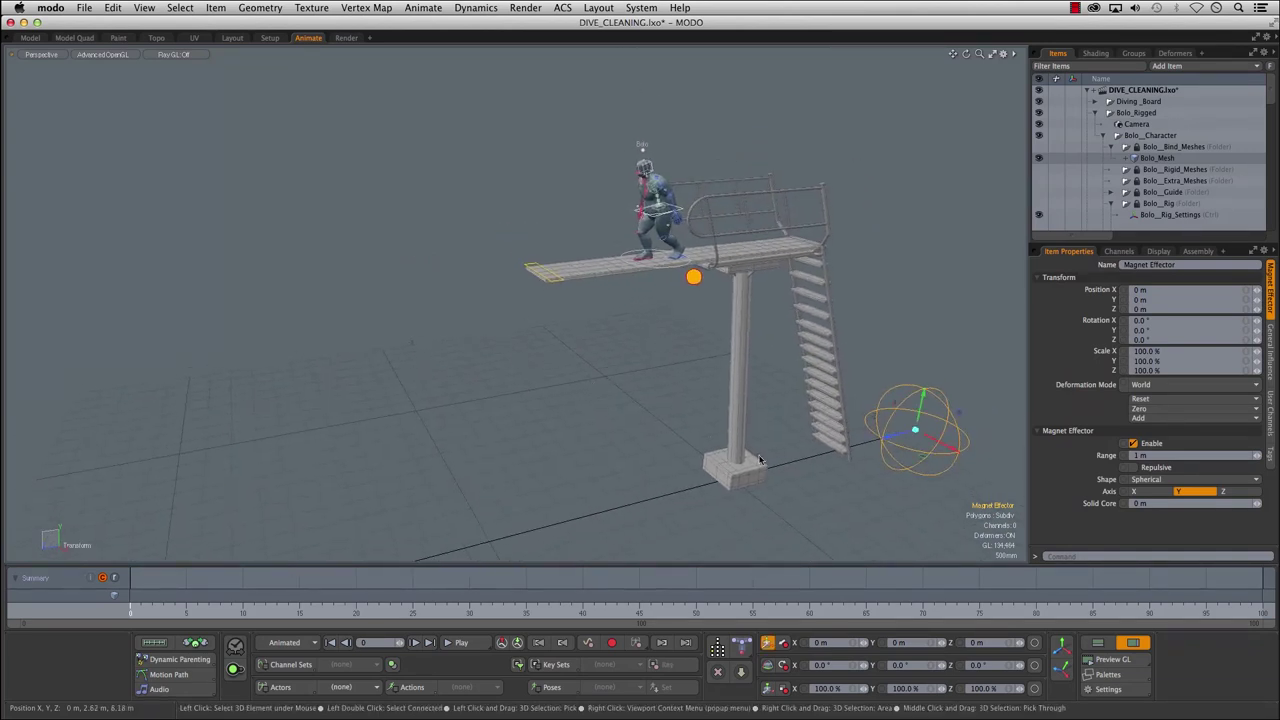
{"action": "left_click_drag", "start_coordinate": [668, 487], "coordinate": [493, 460], "text": "alt"}
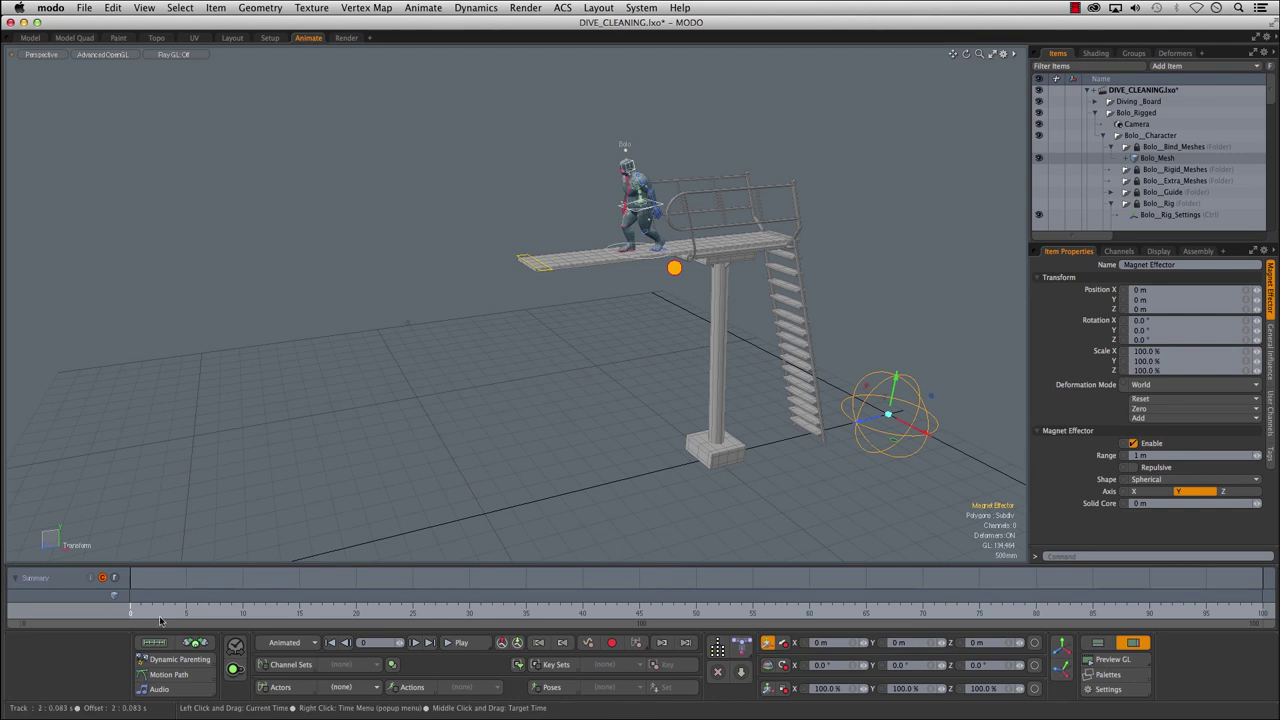
{"action": "left_click_drag", "start_coordinate": [861, 421], "coordinate": [863, 421]}
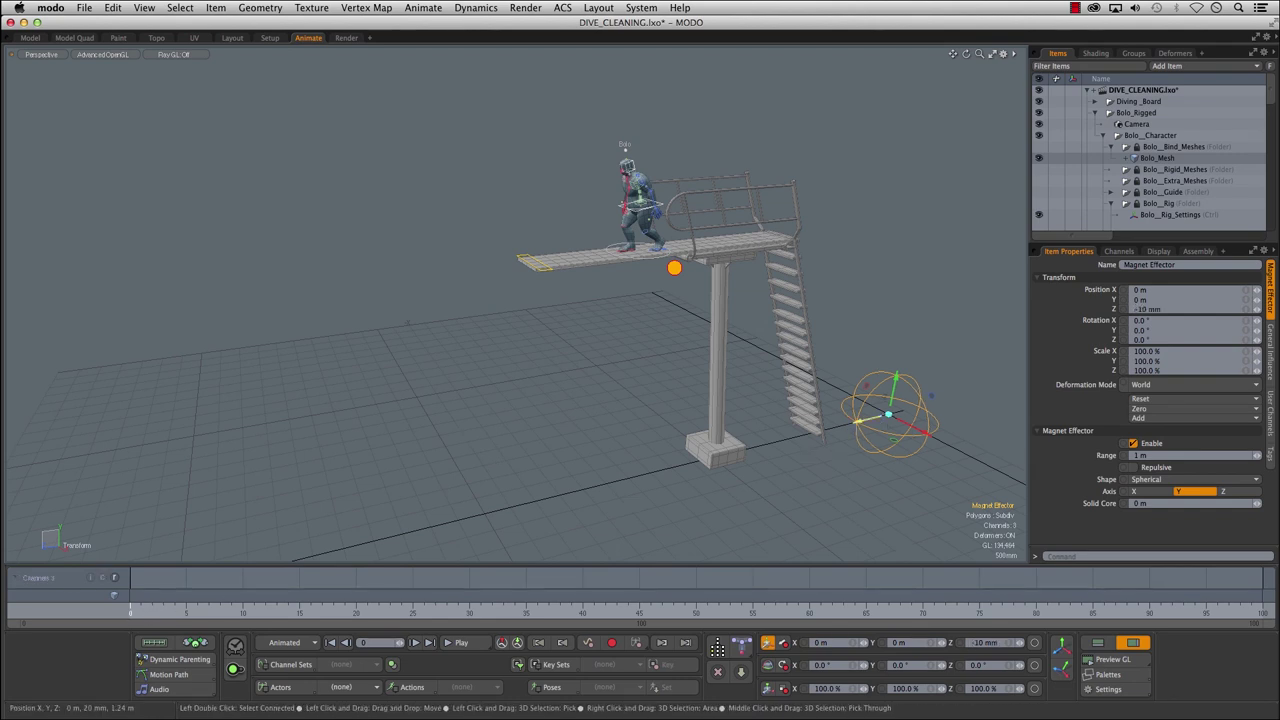
{"action": "left_click_drag", "start_coordinate": [656, 470], "coordinate": [458, 520]}
{"action": "left_click_drag", "start_coordinate": [240, 499], "coordinate": [340, 383], "text": "alt+shift"}
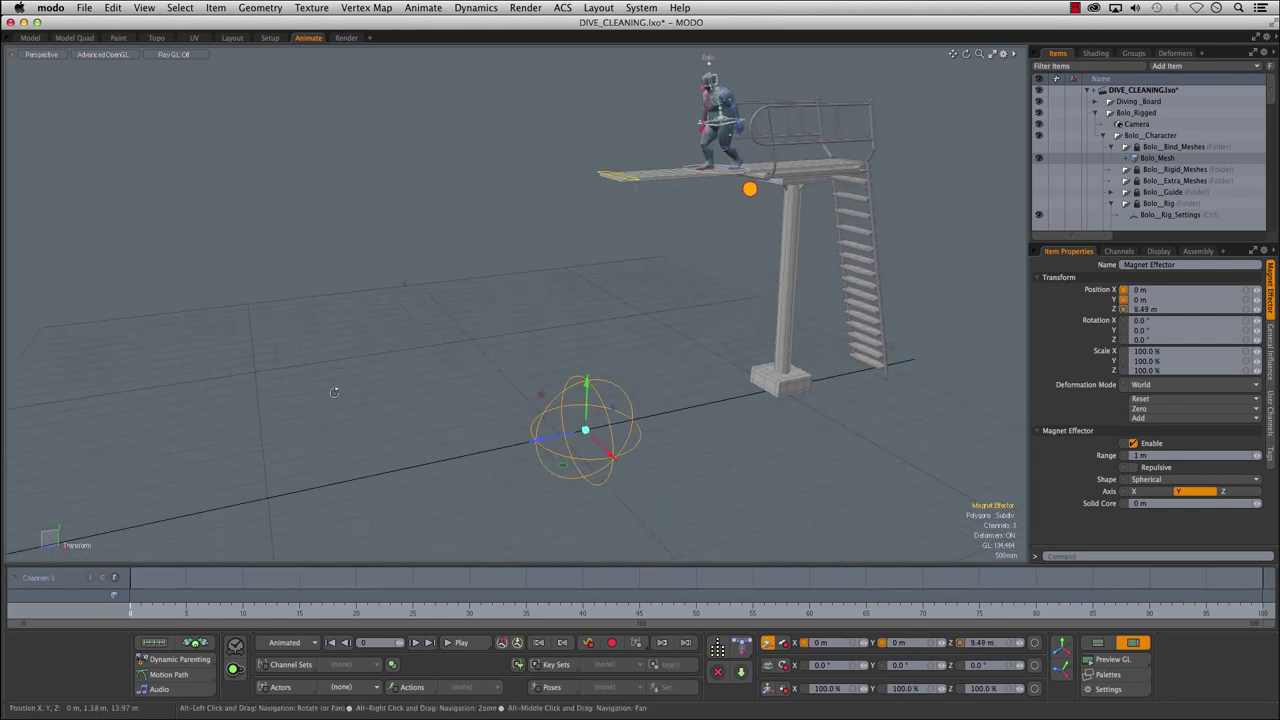
{"action": "left_click_drag", "start_coordinate": [540, 437], "coordinate": [486, 450]}
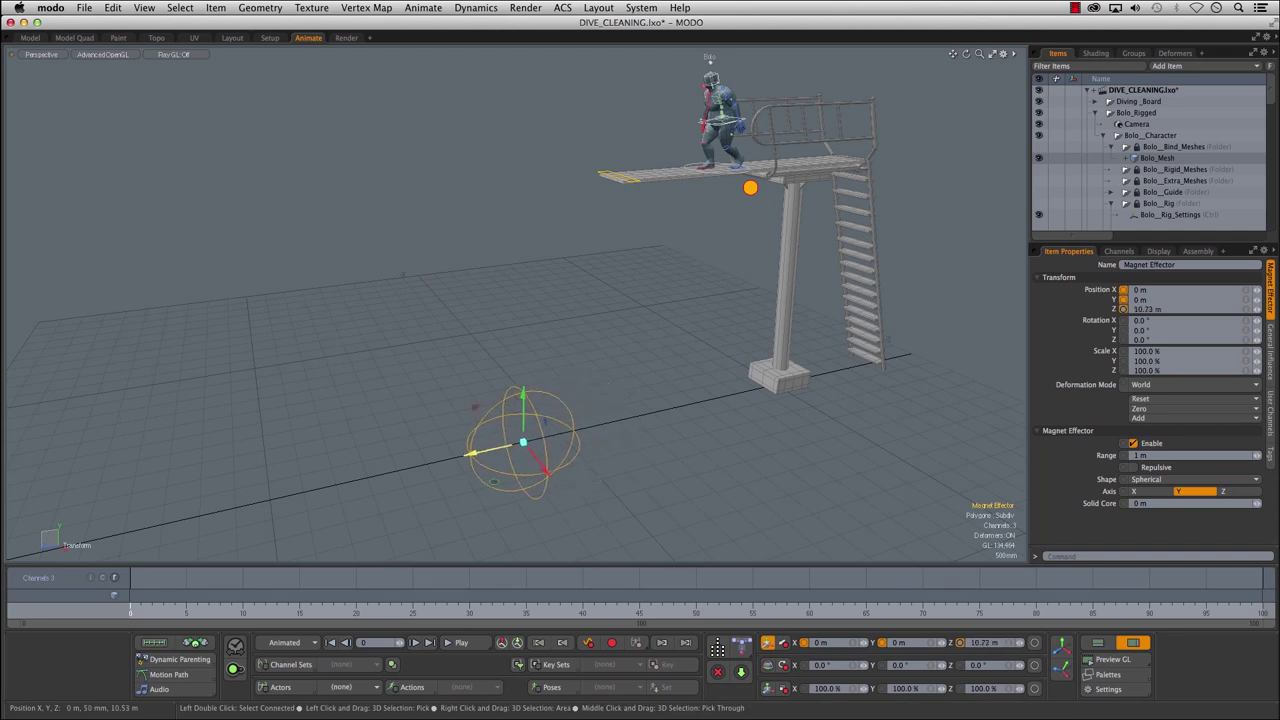
- Scrub the dive to frame 73 and move the magnet effector onto the diver's upper body at about Z 14 m
{"action": "left_click_drag", "start_coordinate": [155, 608], "coordinate": [413, 608]}
{"action": "left_click_drag", "start_coordinate": [537, 608], "coordinate": [957, 608]}
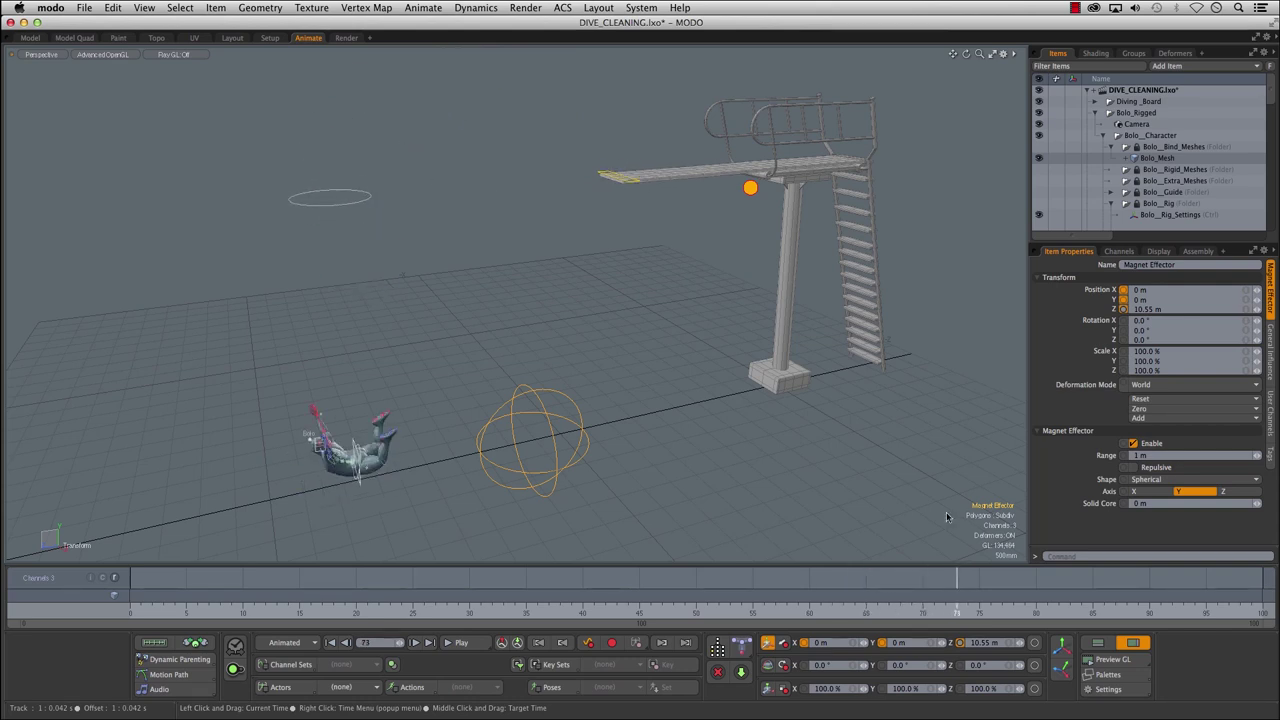
{"action": "left_click_drag", "start_coordinate": [412, 485], "coordinate": [414, 443], "text": "alt"}
{"action": "scroll", "coordinate": [493, 420], "scroll_direction": "up", "scroll_amount": 4}
{"action": "mouse_move", "coordinate": [493, 420]}
{"action": "left_mouse_down", "text": "alt+shift"}
{"action": "mouse_move", "coordinate": [634, 374]}
{"action": "mouse_move", "coordinate": [710, 412]}
{"action": "mouse_move", "coordinate": [626, 410]}
{"action": "mouse_move", "coordinate": [670, 379]}
{"action": "mouse_move", "coordinate": [690, 397]}
{"action": "mouse_move", "coordinate": [317, 445]}
{"action": "mouse_move", "coordinate": [472, 406]}
{"action": "left_mouse_up", "text": "alt+shift"}
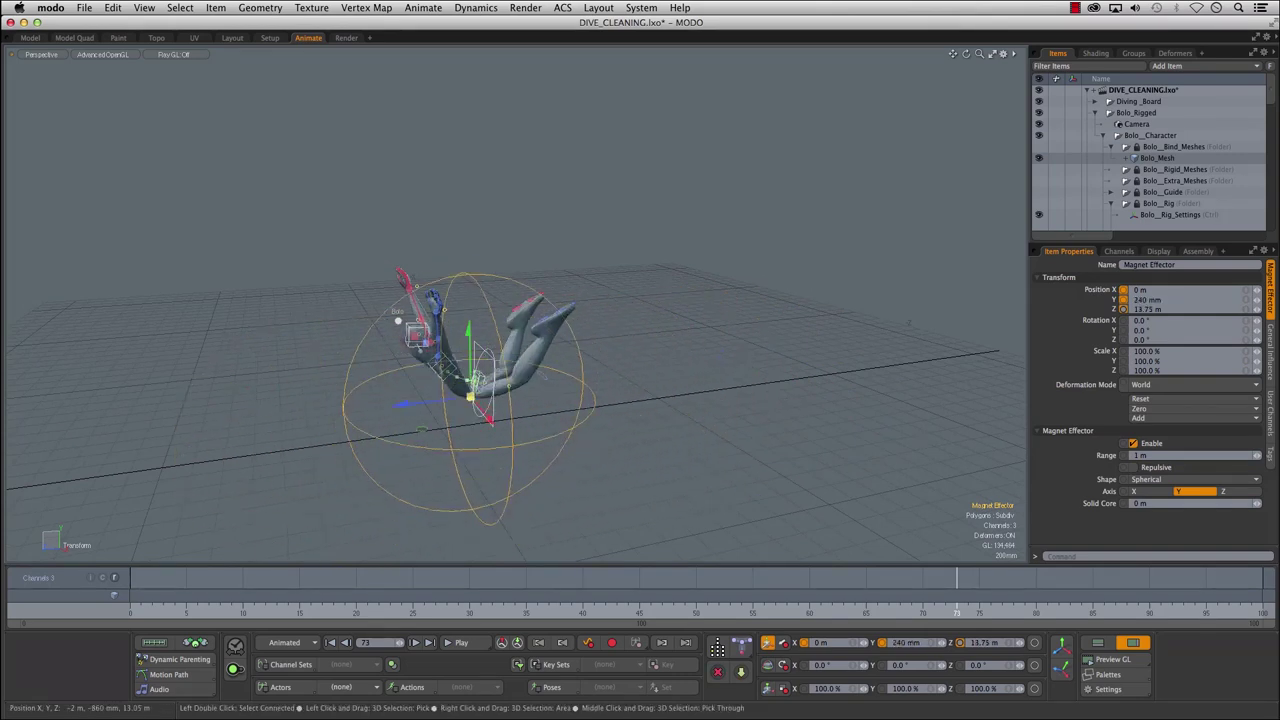
{"action": "left_click_drag", "start_coordinate": [471, 332], "coordinate": [523, 332]}
{"action": "left_click_drag", "start_coordinate": [614, 330], "coordinate": [604, 341]}
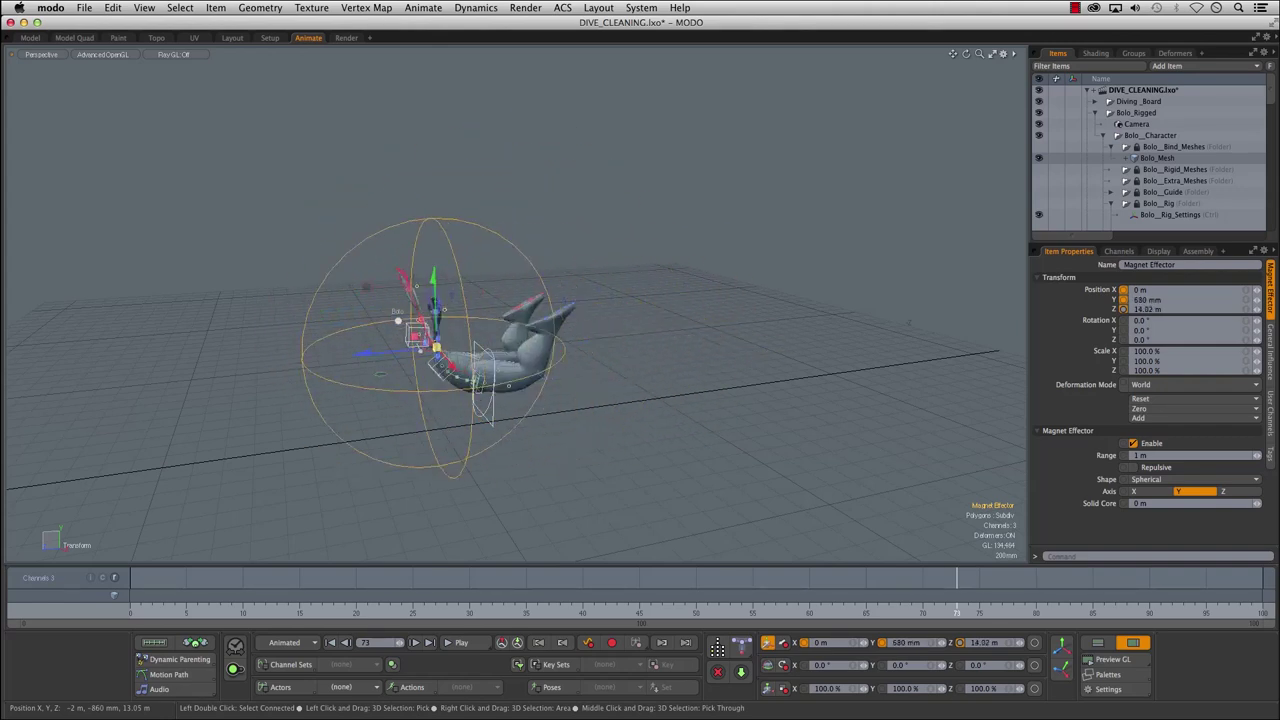
- Test the magnet effector beside the diver and bring it back over the body at X -100 mm, Y 610 mm, Z 13.58 m
{"action": "left_click_drag", "start_coordinate": [495, 352], "coordinate": [491, 350]}
{"action": "left_click_drag", "start_coordinate": [350, 370], "coordinate": [400, 367], "text": "alt"}
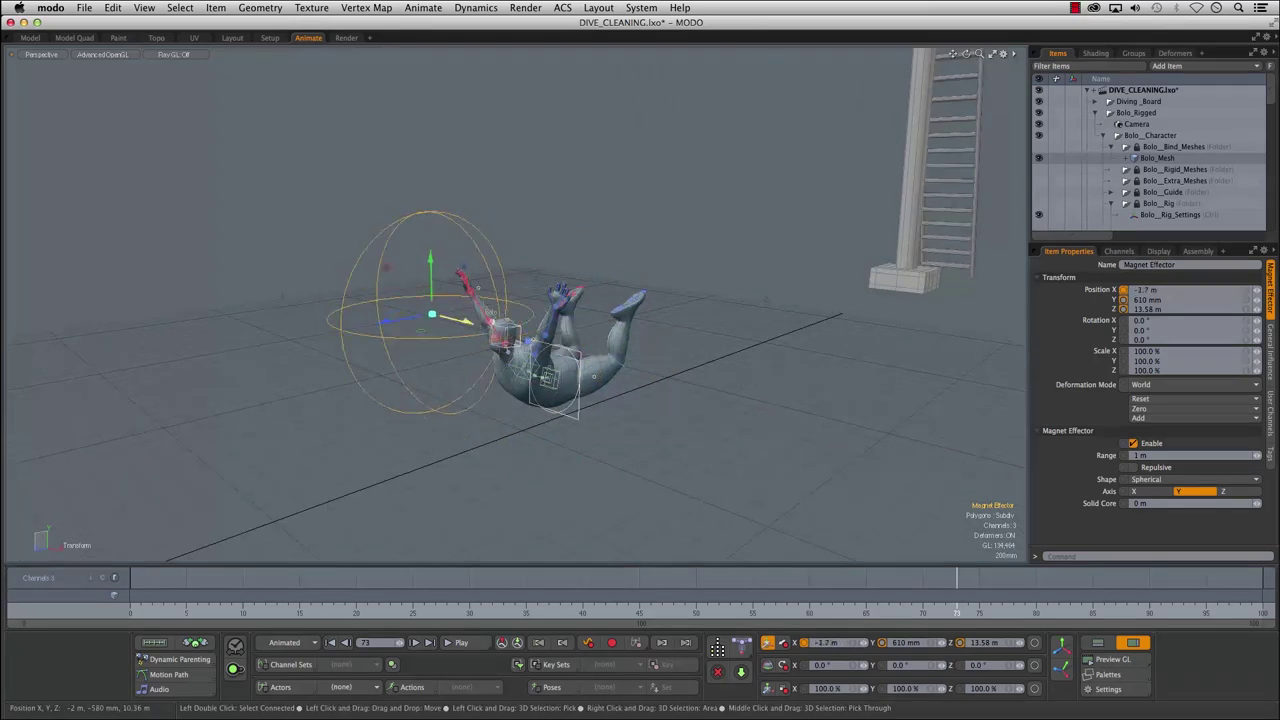
{"action": "mouse_move", "coordinate": [600, 355]}
{"action": "left_mouse_down"}
{"action": "mouse_move", "coordinate": [733, 387]}
{"action": "mouse_move", "coordinate": [599, 355]}
{"action": "left_mouse_up"}
{"action": "left_click_drag", "start_coordinate": [599, 355], "coordinate": [565, 358], "text": "alt"}
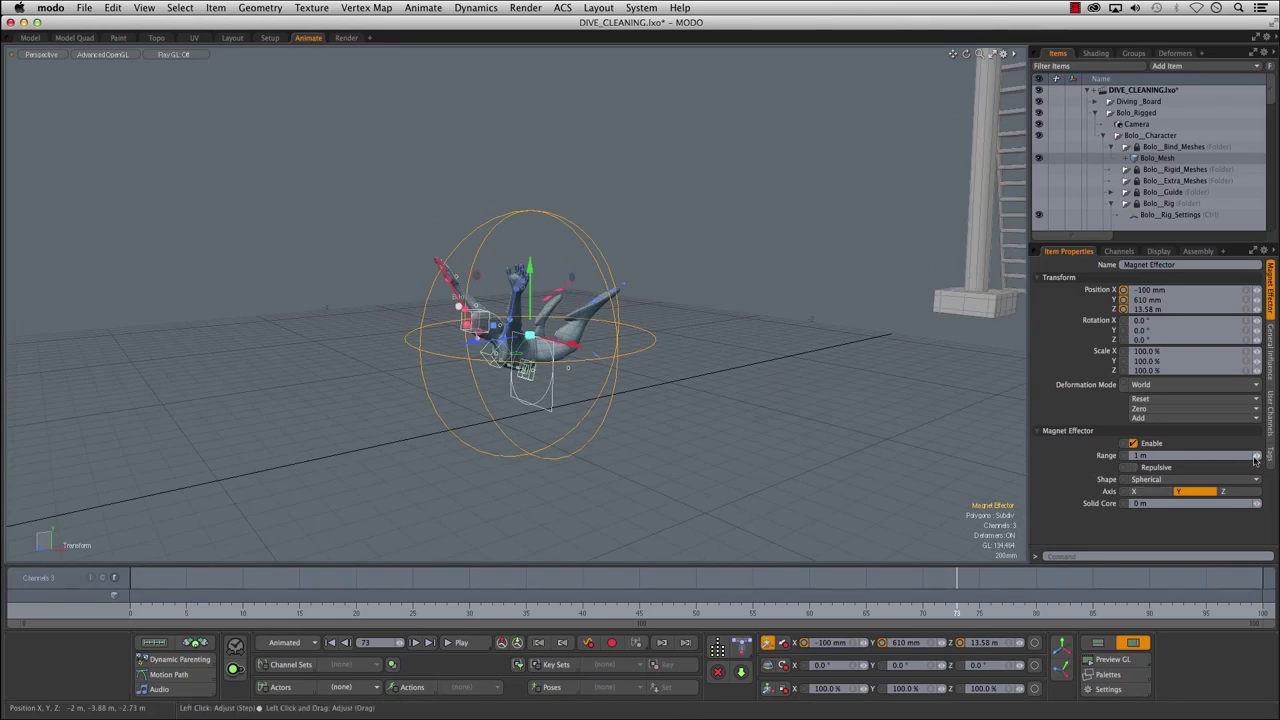
- Widen the magnet effector's range to 1.58 m and shift it along Z to about 13.88 m
{"action": "mouse_move", "coordinate": [1257, 455]}
{"action": "left_mouse_down"}
{"action": "mouse_move", "coordinate": [1277, 455]}
{"action": "mouse_move", "coordinate": [1263, 455]}
{"action": "left_mouse_up"}
{"action": "scroll", "coordinate": [560, 351], "scroll_direction": "down", "scroll_amount": 3}
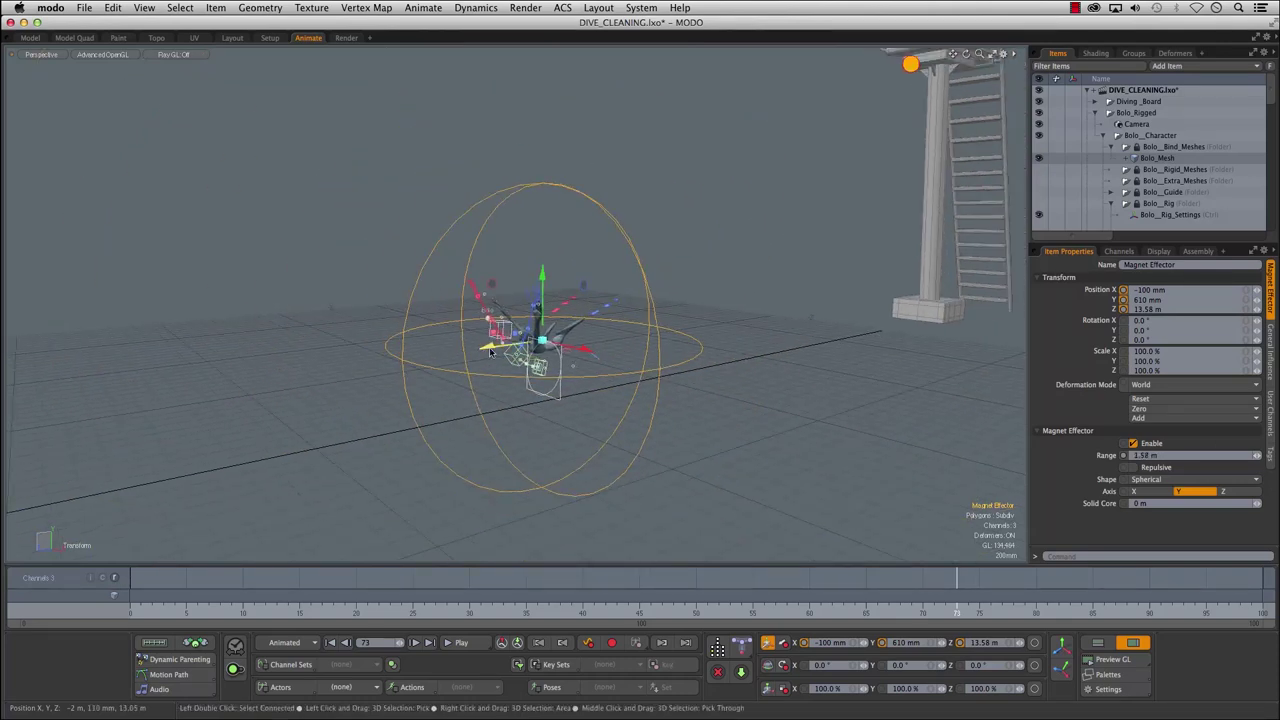
{"action": "mouse_move", "coordinate": [515, 343]}
{"action": "left_mouse_down"}
{"action": "mouse_move", "coordinate": [704, 317]}
{"action": "mouse_move", "coordinate": [309, 371]}
{"action": "mouse_move", "coordinate": [527, 340]}
{"action": "left_mouse_up"}
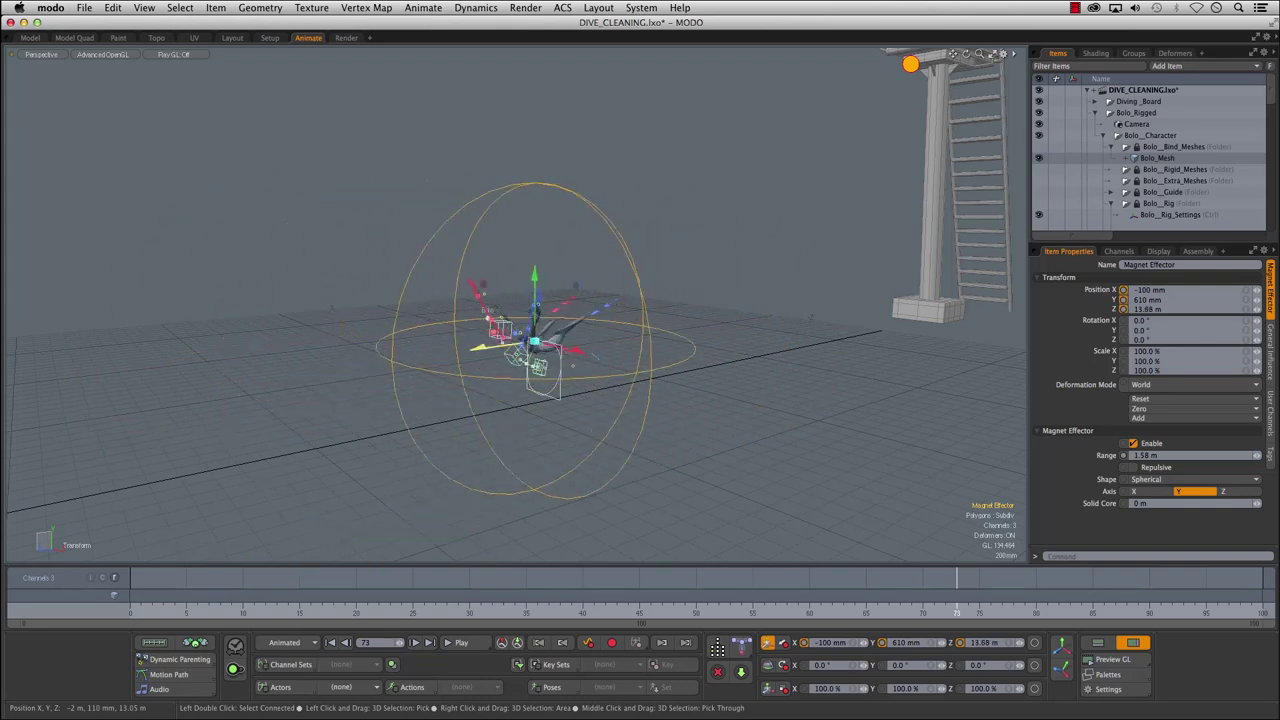
- Make the magnet repulsive and centre it inside the diver's body at Y 330 mm, Z 13.65 m, checking the inflated mesh
{"action": "left_click_drag", "start_coordinate": [675, 322], "coordinate": [582, 334]}
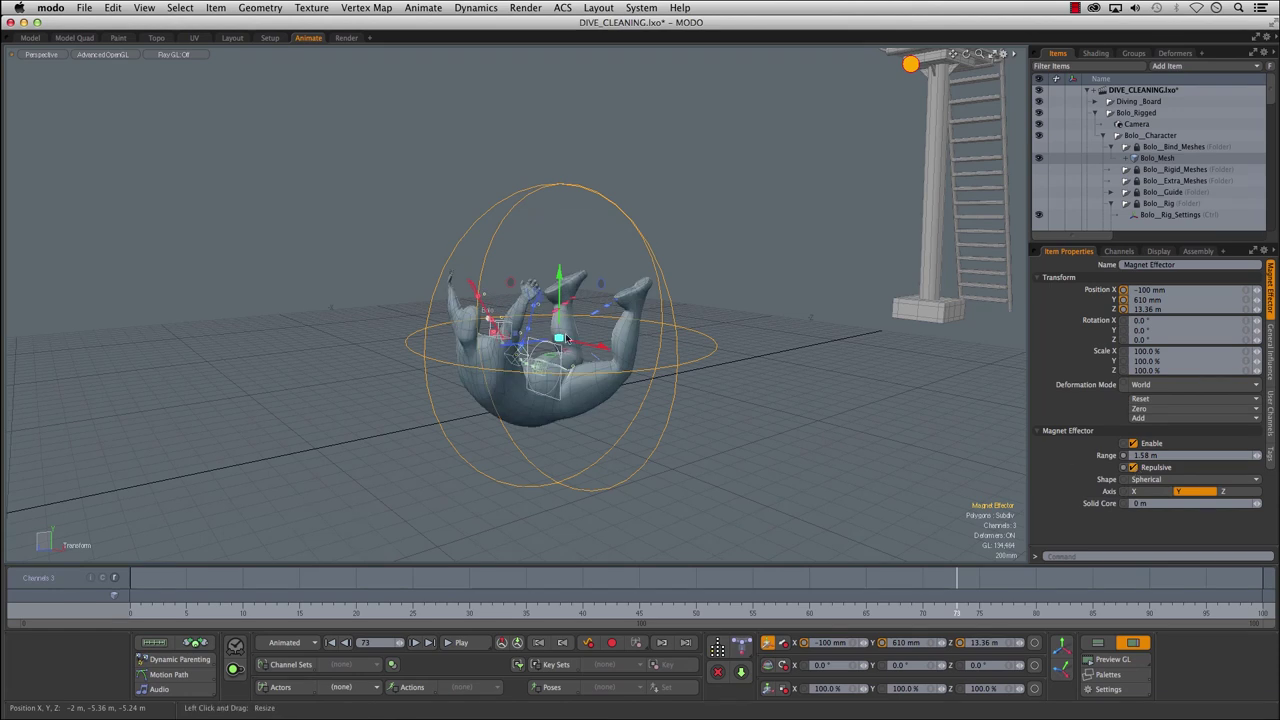
{"action": "left_click_drag", "start_coordinate": [632, 332], "coordinate": [579, 344]}
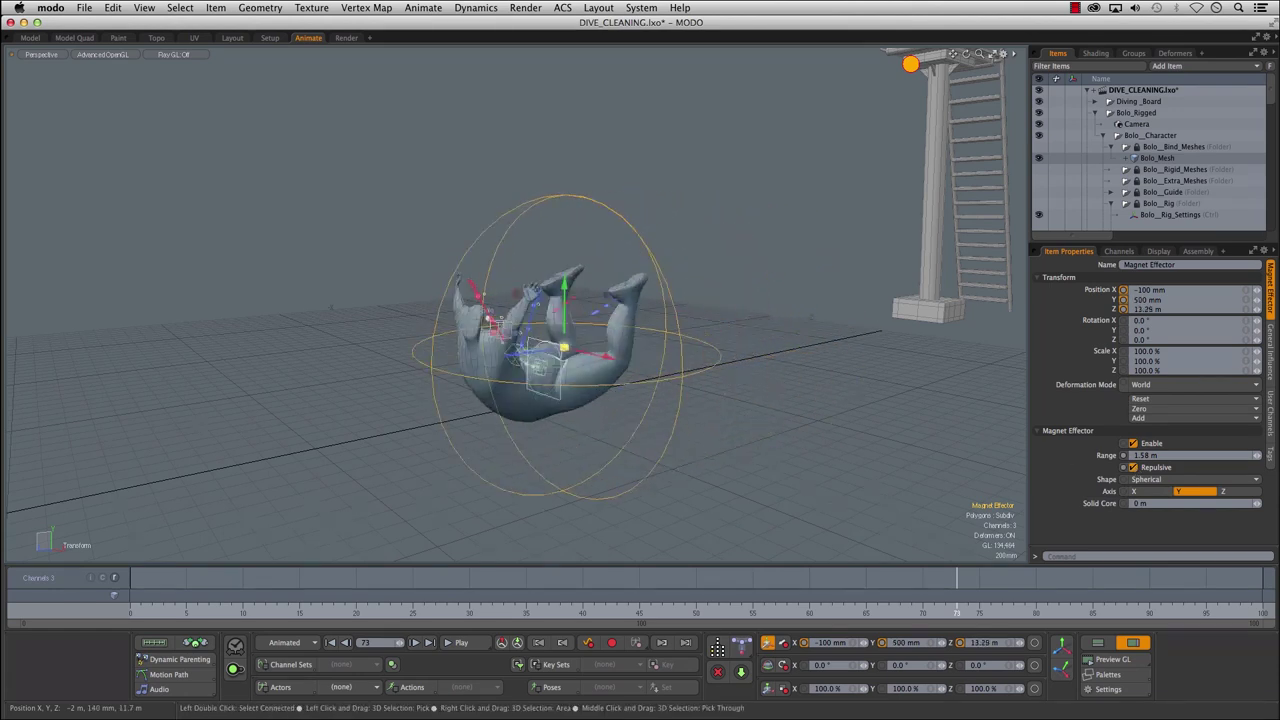
{"action": "left_click_drag", "start_coordinate": [503, 362], "coordinate": [533, 368]}
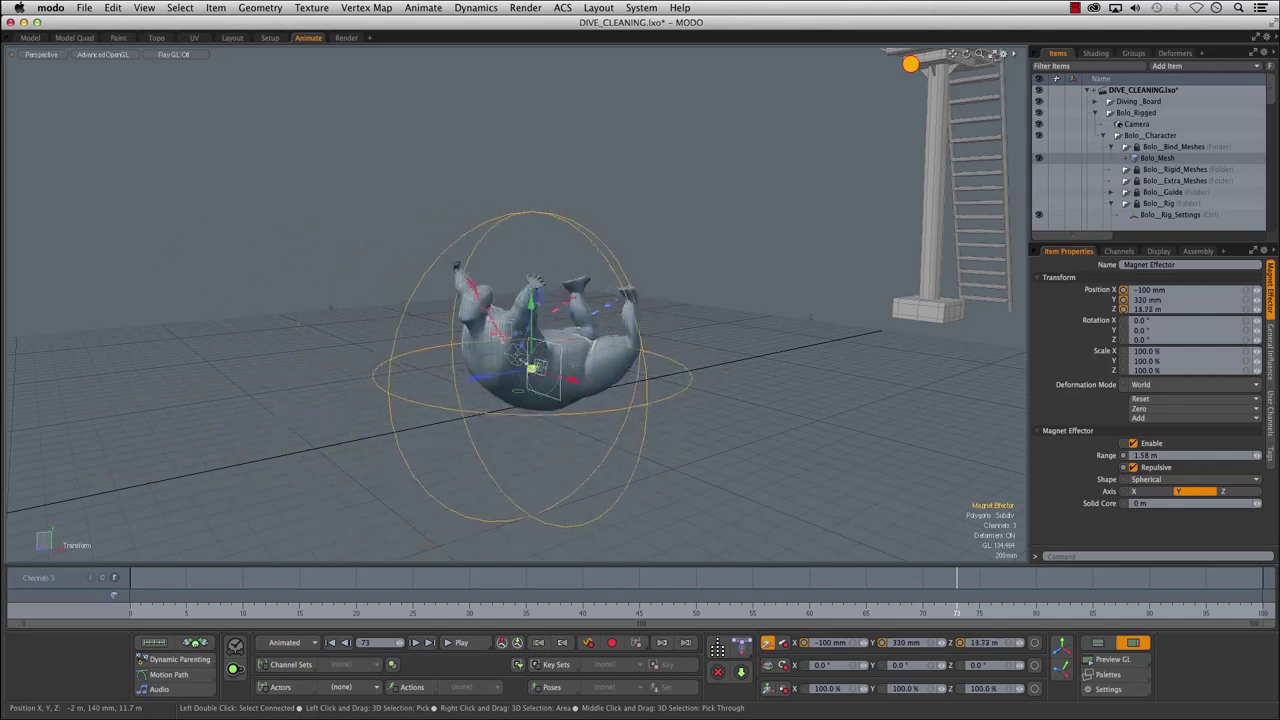
{"action": "left_click_drag", "start_coordinate": [748, 378], "coordinate": [682, 330], "text": "alt"}
{"action": "right_click_drag", "start_coordinate": [682, 330], "coordinate": [717, 327], "text": "alt"}
{"action": "left_click_drag", "start_coordinate": [717, 327], "coordinate": [613, 386], "text": "alt"}
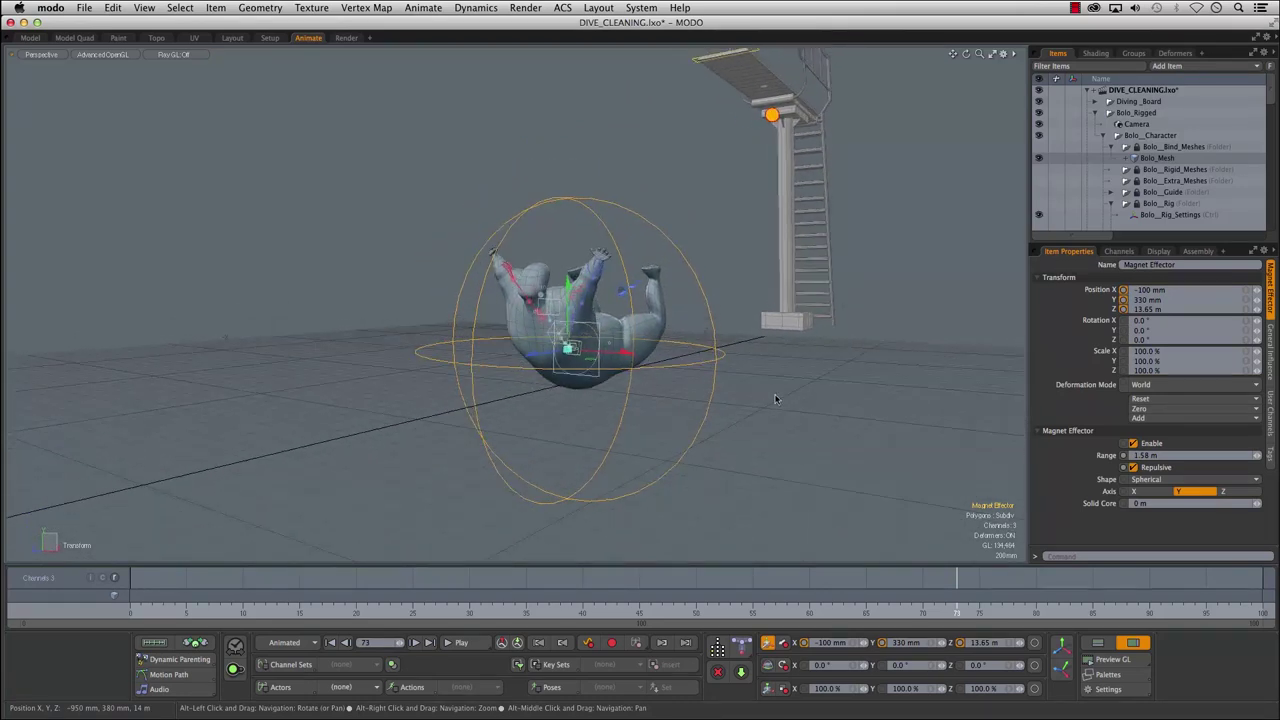
- Change the magnet effector's shape to Planar, turn off Repulsive and reduce its range to 30.2 mm
{"action": "left_click", "coordinate": [1163, 480]}
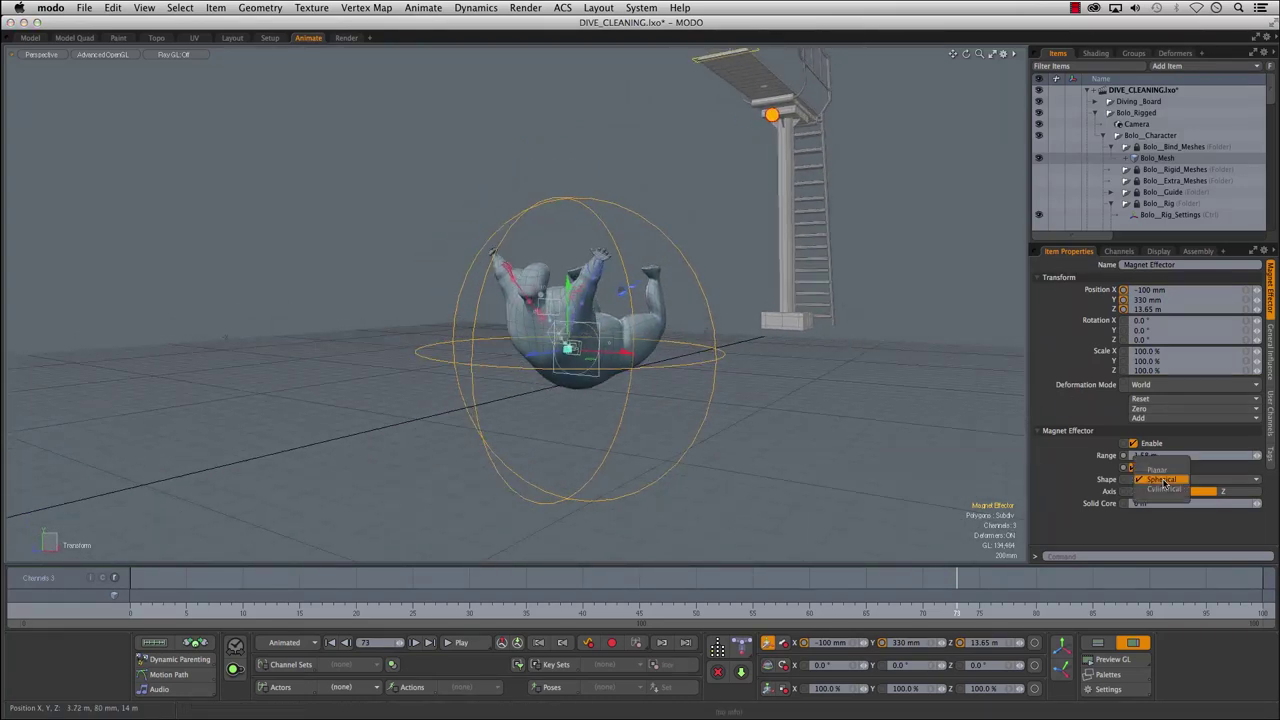
{"action": "left_click", "coordinate": [1158, 470]}
{"action": "left_click_drag", "start_coordinate": [612, 303], "coordinate": [580, 356], "text": "alt"}
{"action": "scroll", "coordinate": [576, 357], "scroll_direction": "up", "scroll_amount": 10}
{"action": "right_click_drag", "start_coordinate": [576, 357], "coordinate": [524, 374], "text": "alt"}
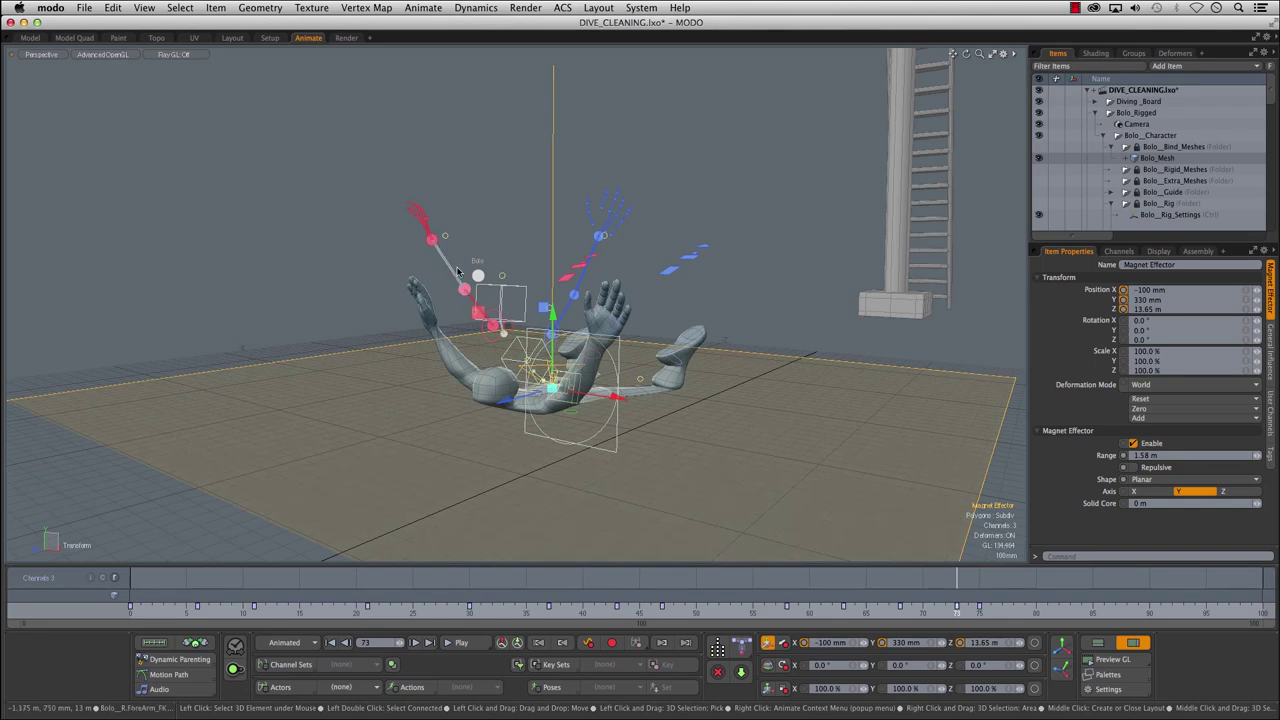
{"action": "left_click_drag", "start_coordinate": [1258, 457], "coordinate": [1121, 456]}
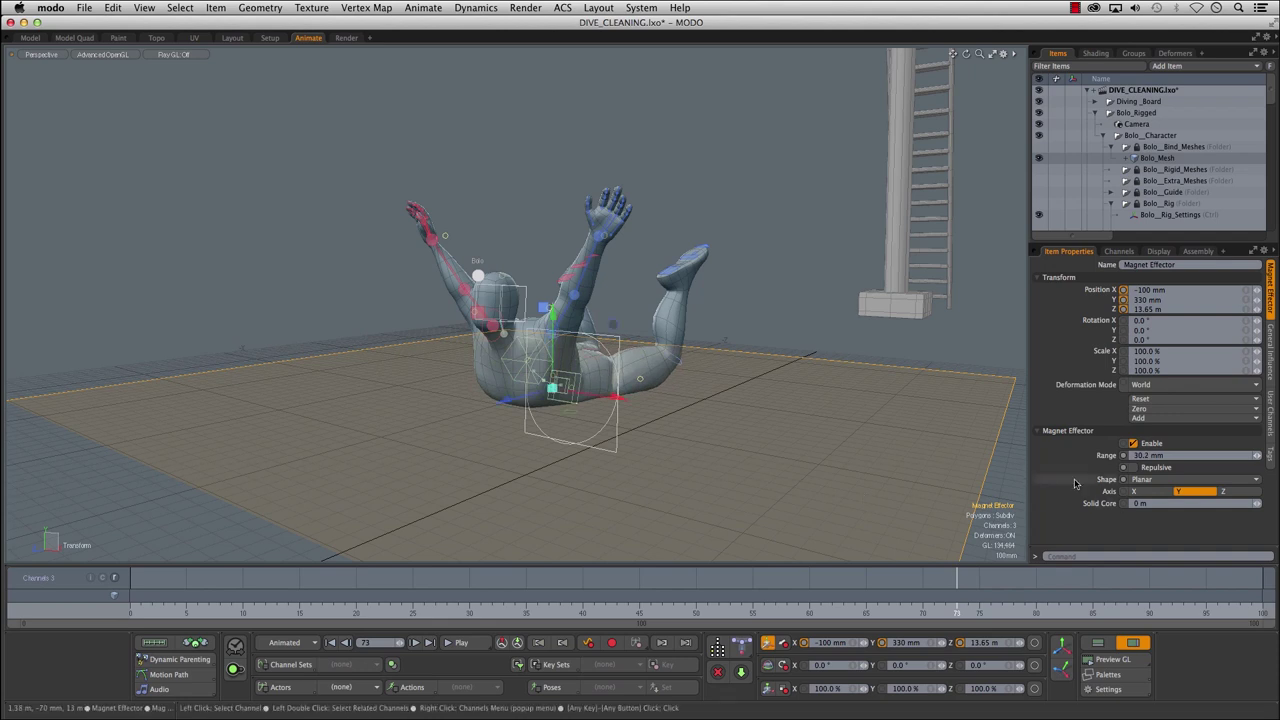
- Set the planar magnet's range to -69 mm and check its effect on the diver up to frame 76
{"action": "left_click_drag", "start_coordinate": [761, 404], "coordinate": [733, 393], "text": "alt"}
{"action": "left_click_drag", "start_coordinate": [953, 616], "coordinate": [945, 616]}
{"action": "key", "text": "super+z"}
{"action": "left_click_drag", "start_coordinate": [790, 482], "coordinate": [577, 375], "text": "alt"}
{"action": "scroll", "coordinate": [643, 366], "scroll_direction": "down", "scroll_amount": 5}
{"action": "left_click_drag", "start_coordinate": [984, 578], "coordinate": [990, 578]}
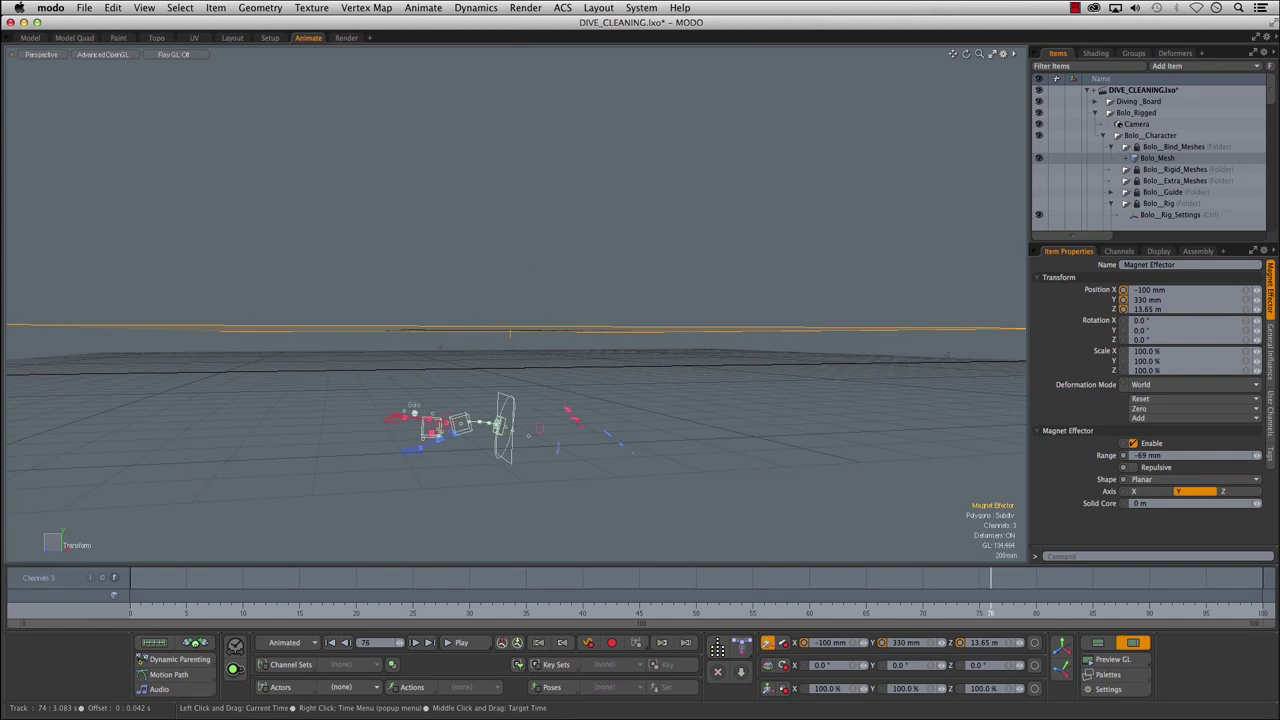
- Set the magnet effector's Y position to 0 m and inspect the flattened diver mesh on the ground plane
{"action": "left_click_drag", "start_coordinate": [682, 418], "coordinate": [690, 450], "text": "alt"}
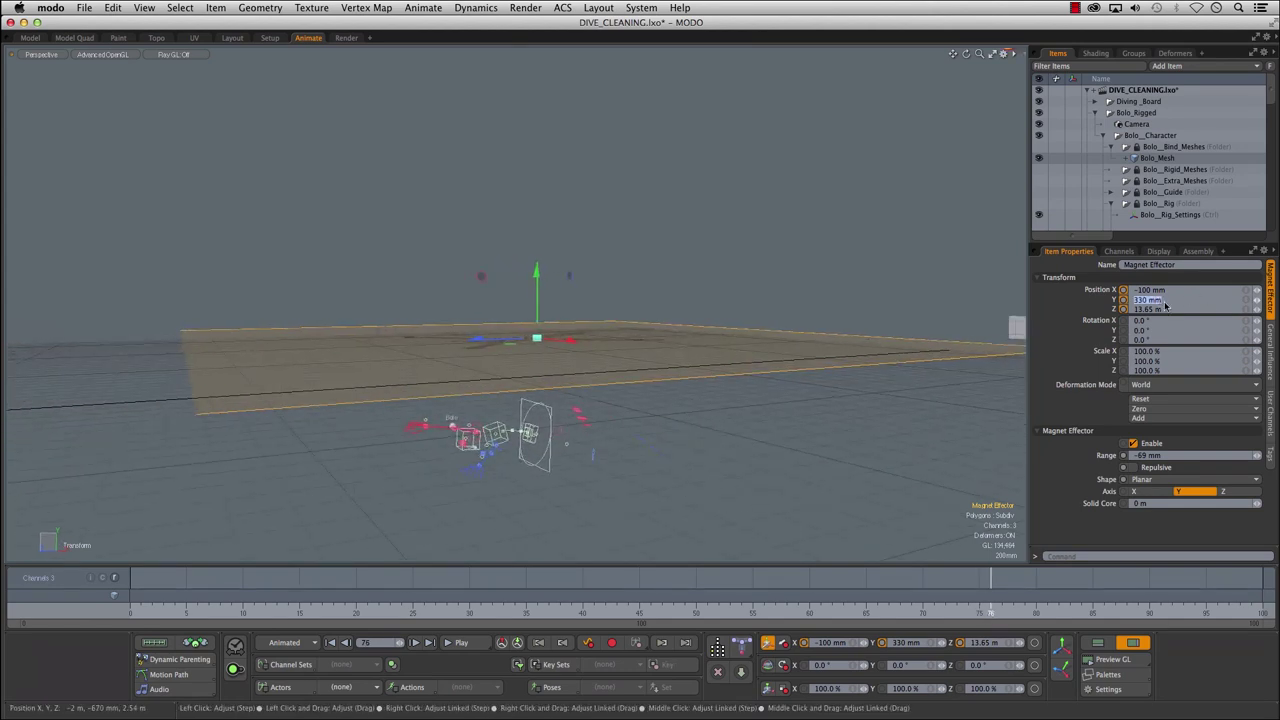
{"action": "type", "text": "0"}
{"action": "key", "text": "Return"}
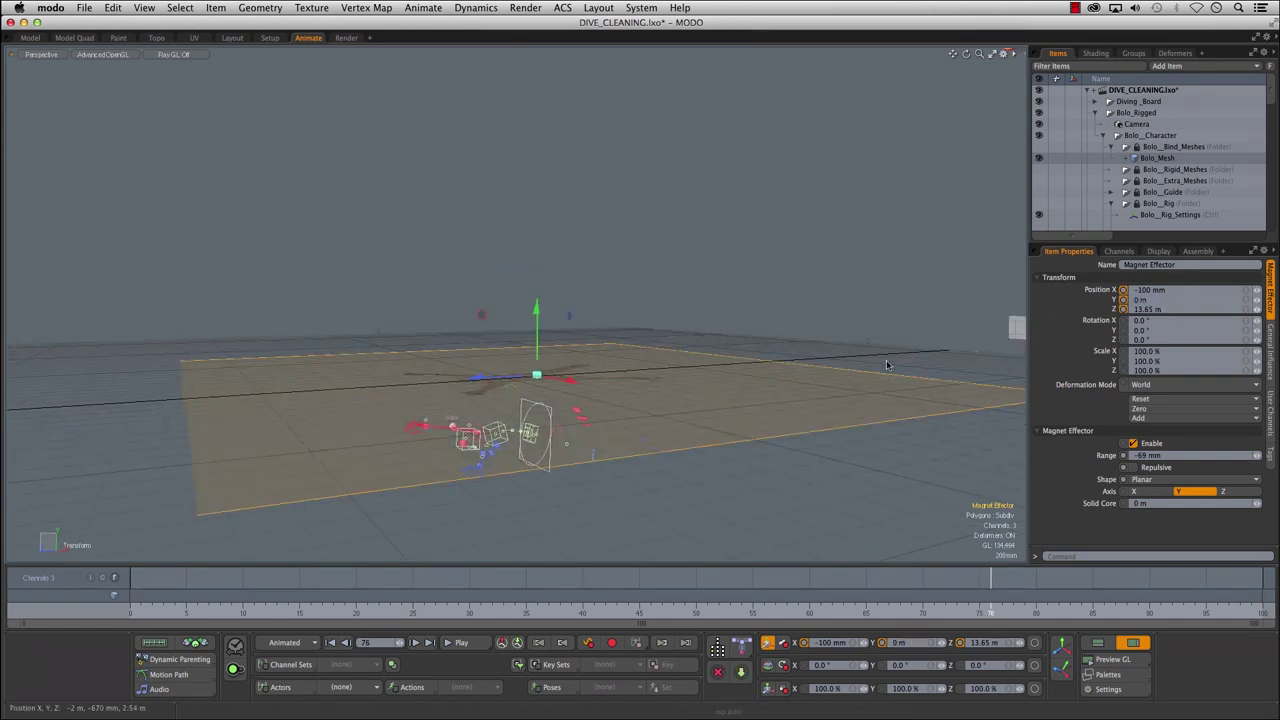
{"action": "left_click_drag", "start_coordinate": [555, 253], "coordinate": [523, 223], "text": "alt"}
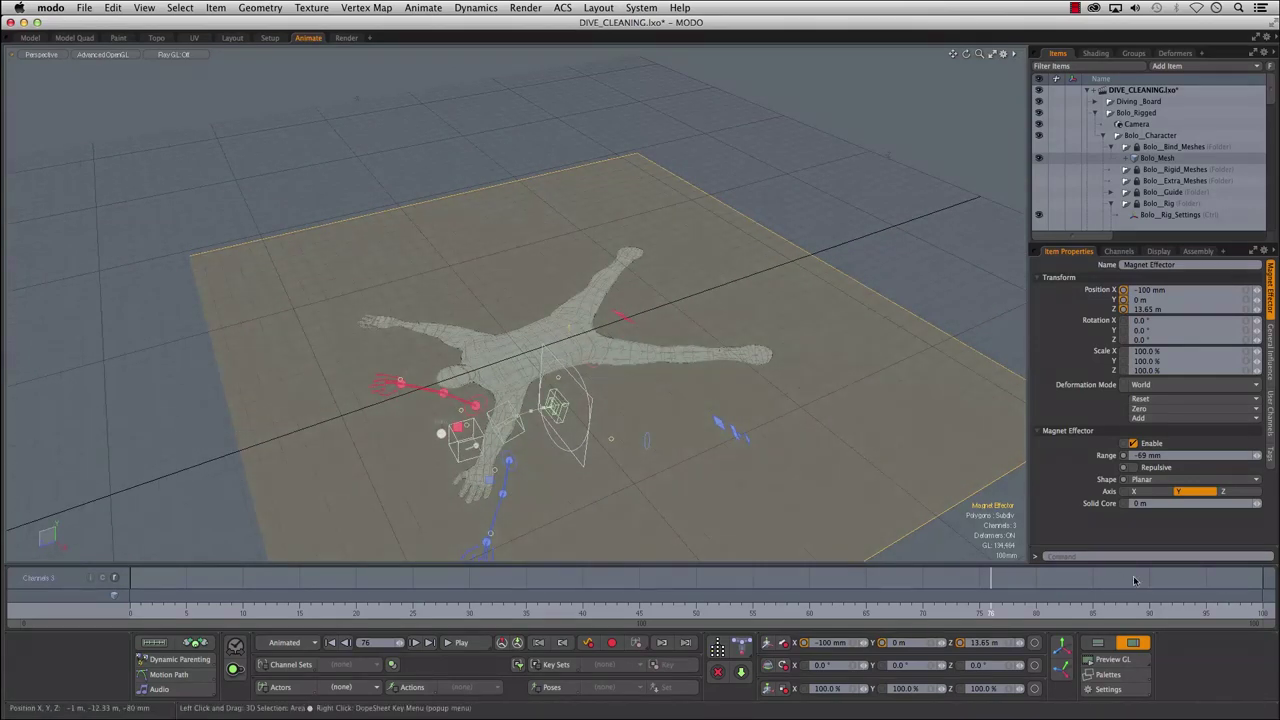
{"action": "mouse_move", "coordinate": [622, 353]}
{"action": "left_mouse_down", "text": "alt"}
{"action": "mouse_move", "coordinate": [615, 320]}
{"action": "mouse_move", "coordinate": [630, 330]}
{"action": "mouse_move", "coordinate": [647, 318]}
{"action": "left_mouse_up", "text": "alt"}
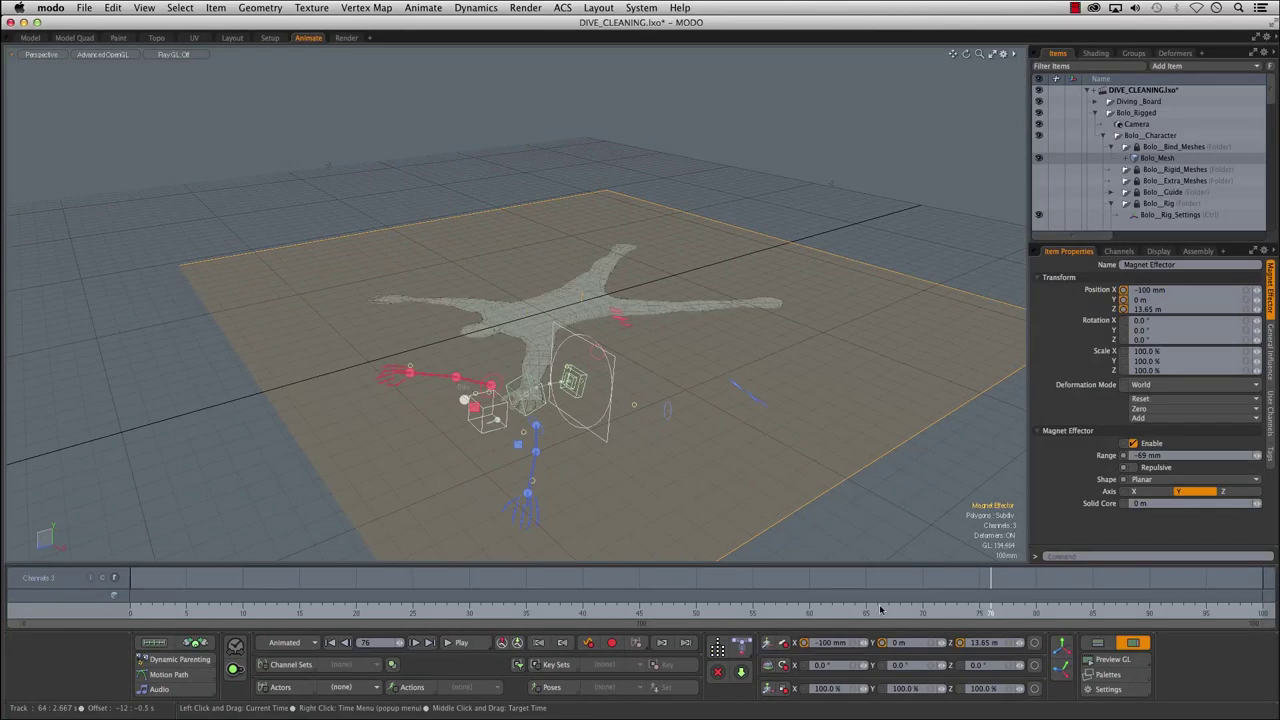
{"action": "left_click_drag", "start_coordinate": [724, 427], "coordinate": [697, 418], "text": "alt"}
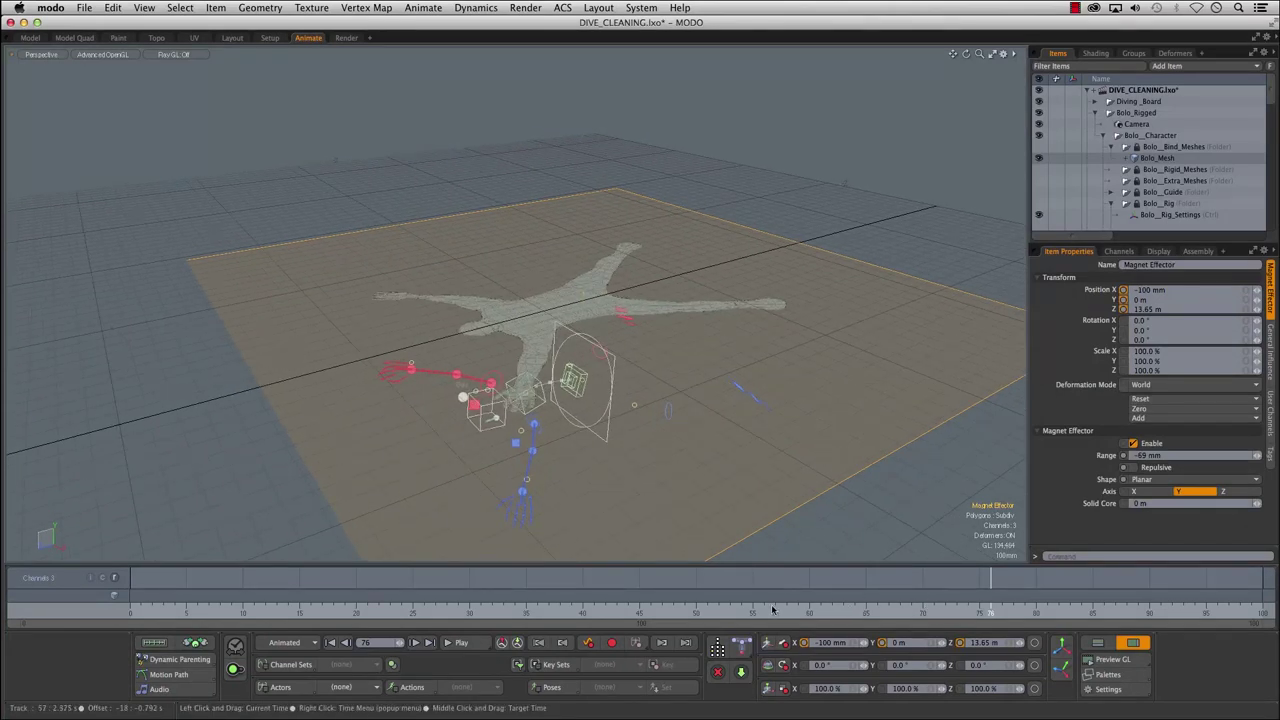
- Scrub the fall through to frame 80 and examine the flattened mesh from a distance and from ground level
{"action": "left_click_drag", "start_coordinate": [783, 610], "coordinate": [820, 610]}
{"action": "left_click_drag", "start_coordinate": [797, 418], "coordinate": [560, 452], "text": "ctrl+alt"}
{"action": "left_click_drag", "start_coordinate": [896, 617], "coordinate": [945, 614]}
{"action": "key", "text": "Right"}
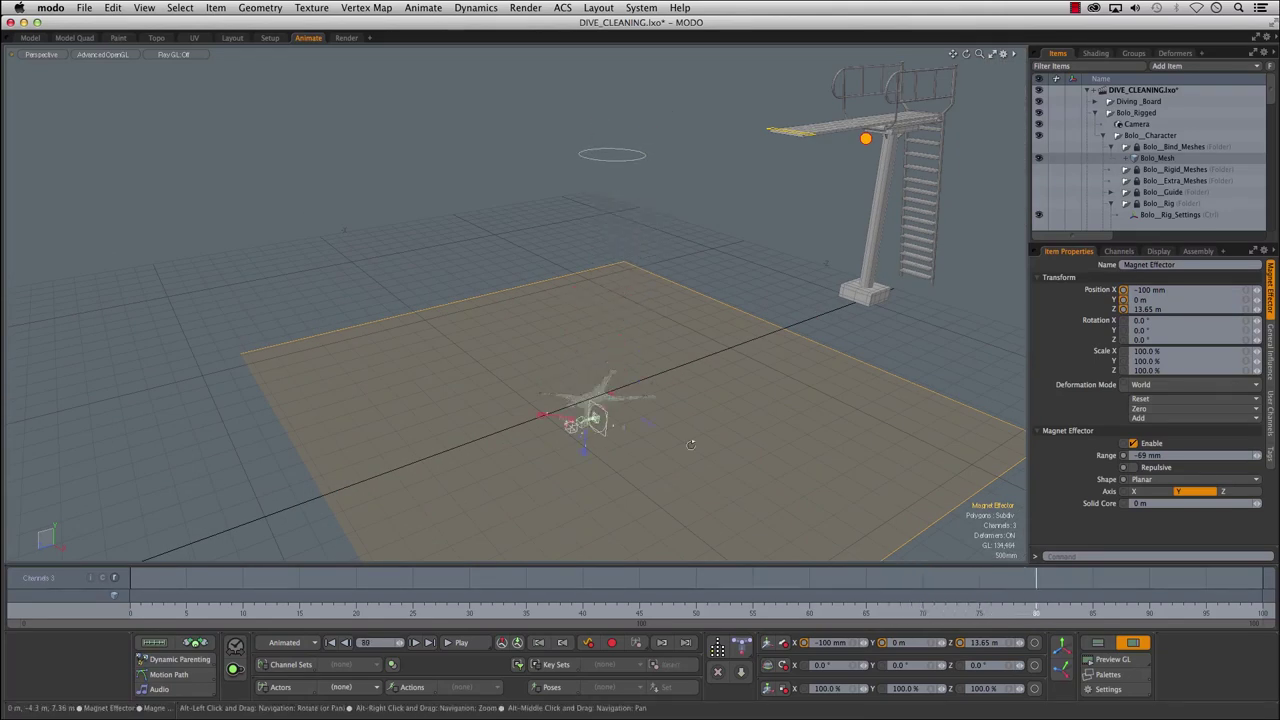
{"action": "left_click_drag", "start_coordinate": [890, 509], "coordinate": [856, 503], "text": "alt"}
{"action": "left_click_drag", "start_coordinate": [480, 398], "coordinate": [454, 331], "text": "ctrl+alt"}
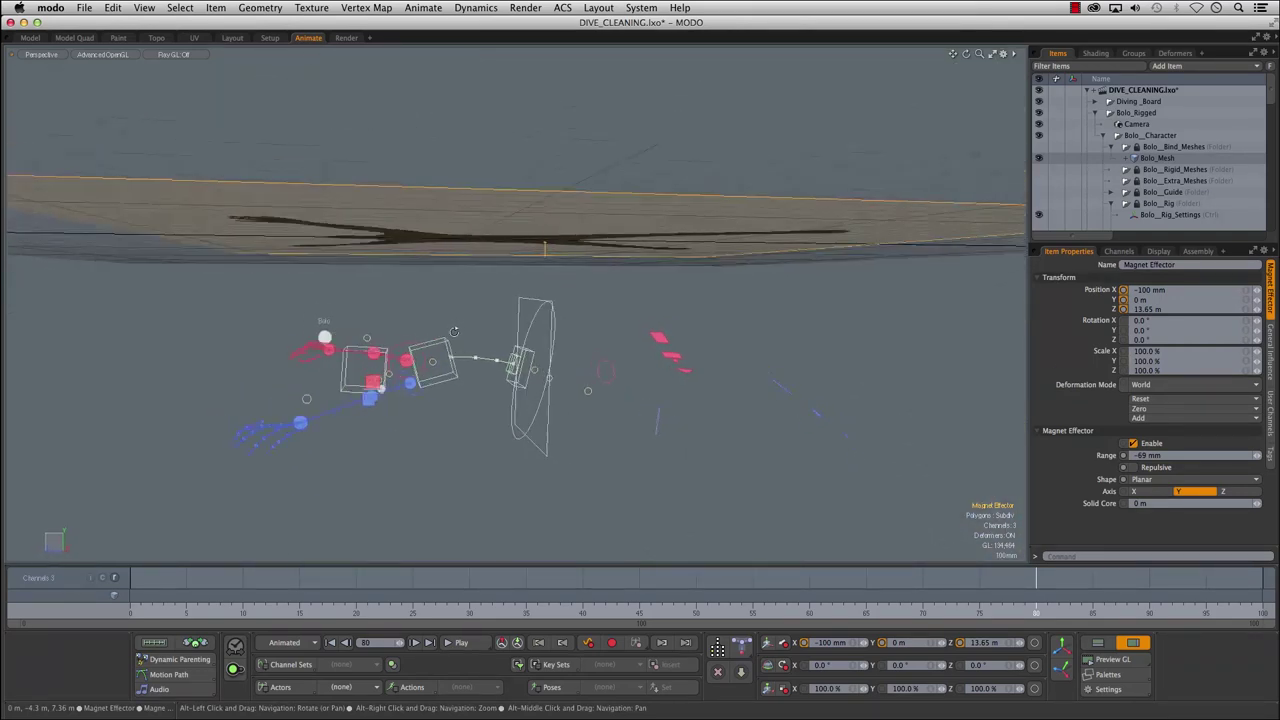
- Show the Magnet (Full Mesh) influence settings and examine the flattened diver at frame 75
{"action": "left_click", "coordinate": [547, 455]}
{"action": "left_click_drag", "start_coordinate": [550, 316], "coordinate": [556, 342], "text": "alt"}
{"action": "key", "text": "e"}
{"action": "key", "text": "w"}
{"action": "left_click_drag", "start_coordinate": [517, 412], "coordinate": [549, 330]}
{"action": "mouse_move", "coordinate": [484, 335]}
{"action": "left_mouse_down", "text": "alt"}
{"action": "mouse_move", "coordinate": [583, 343]}
{"action": "mouse_move", "coordinate": [489, 354]}
{"action": "left_mouse_up", "text": "alt"}
{"action": "left_click_drag", "start_coordinate": [574, 352], "coordinate": [632, 593]}
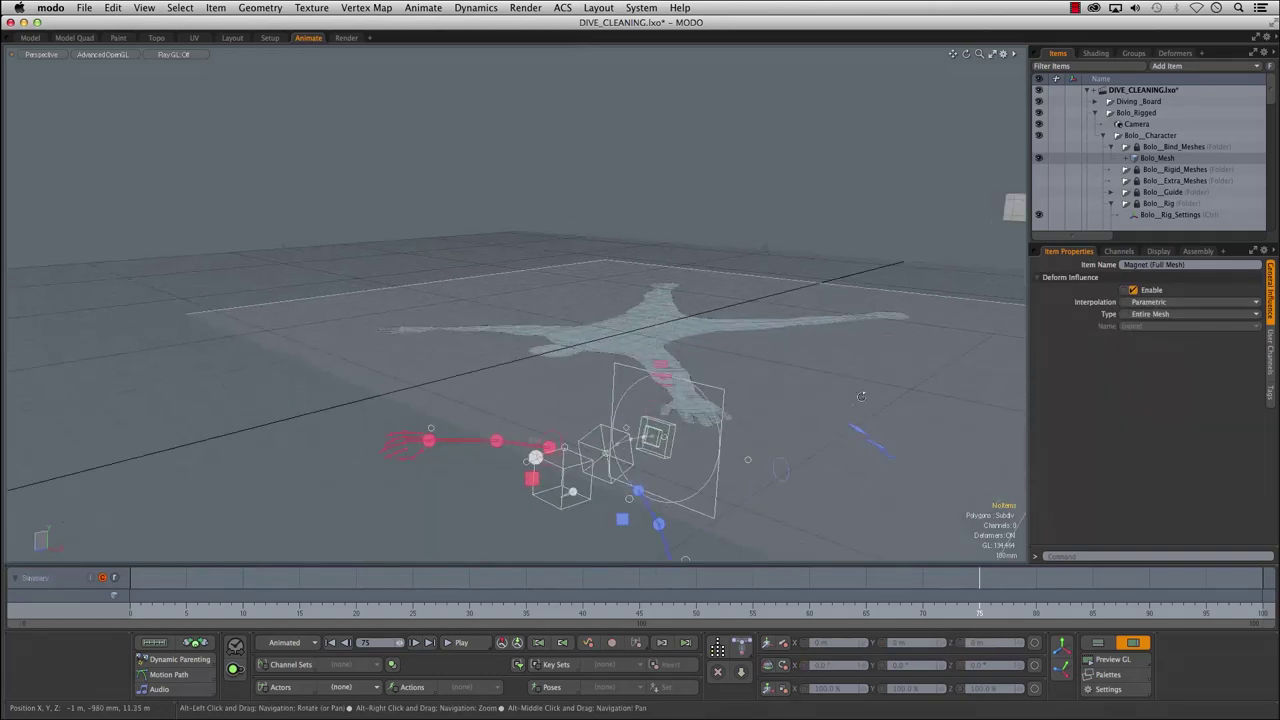
- Scrub back to frame 73 and frame the diver closely where the body reaches the magnet plane
{"action": "left_click_drag", "start_coordinate": [861, 397], "coordinate": [780, 392], "text": "alt"}
{"action": "mouse_move", "coordinate": [969, 622]}
{"action": "left_mouse_down"}
{"action": "mouse_move", "coordinate": [934, 622]}
{"action": "mouse_move", "coordinate": [957, 622]}
{"action": "left_mouse_up"}
{"action": "left_click_drag", "start_coordinate": [692, 344], "coordinate": [641, 367], "text": "alt+shift"}
{"action": "left_click_drag", "start_coordinate": [641, 367], "coordinate": [615, 380], "text": "alt"}
{"action": "left_click_drag", "start_coordinate": [977, 612], "coordinate": [957, 612]}
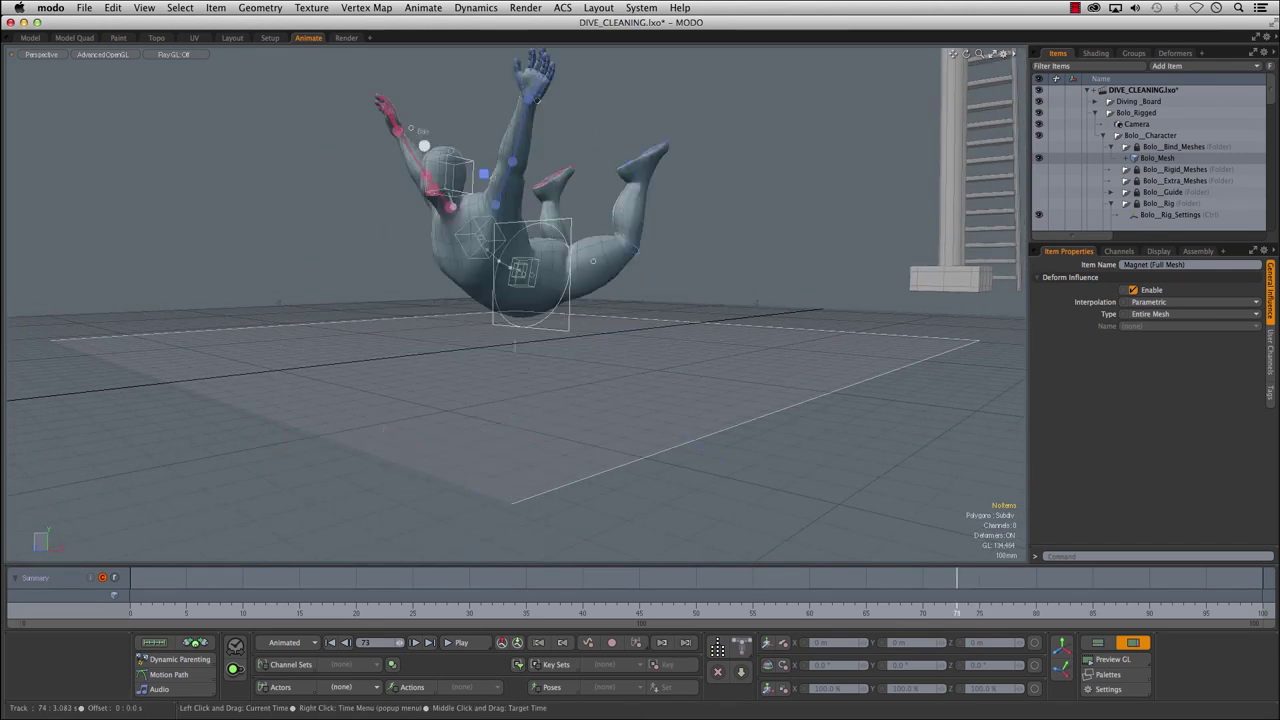
- Select the planar magnet effector and increase its range to 500 mm at frame 73
{"action": "left_click", "coordinate": [840, 385]}
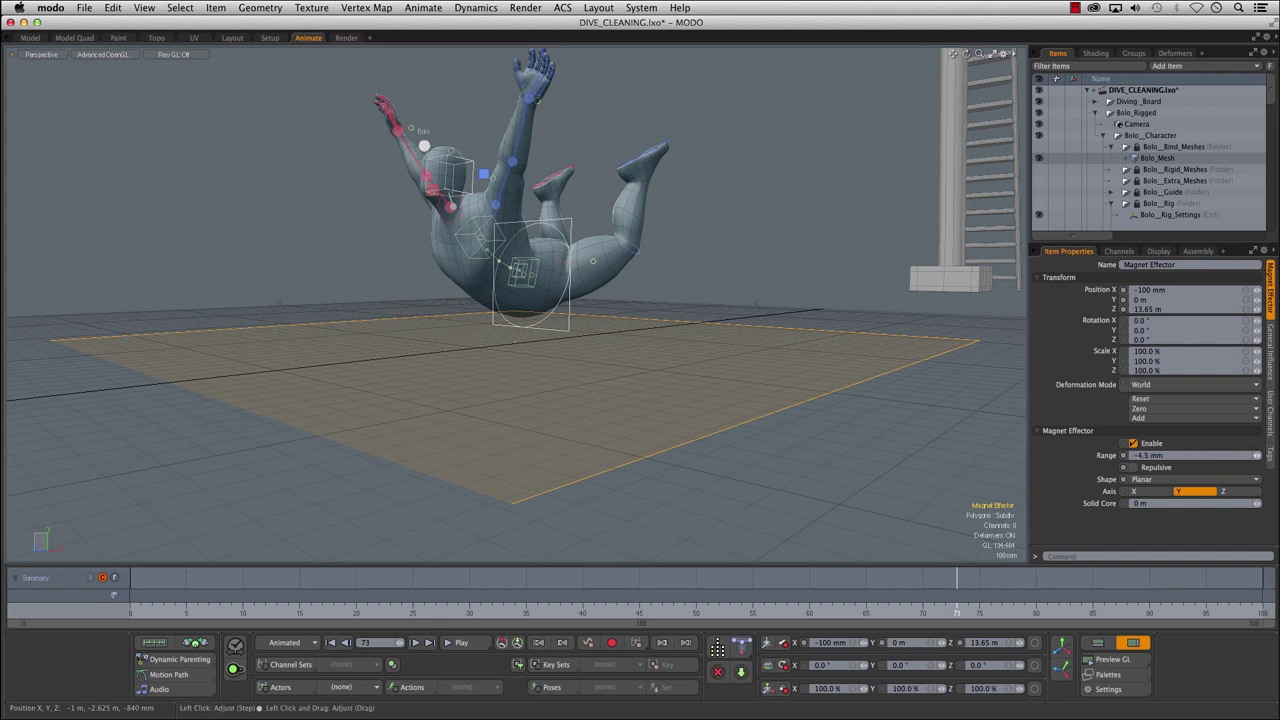
{"action": "left_click_drag", "start_coordinate": [1257, 455], "coordinate": [1272, 455]}
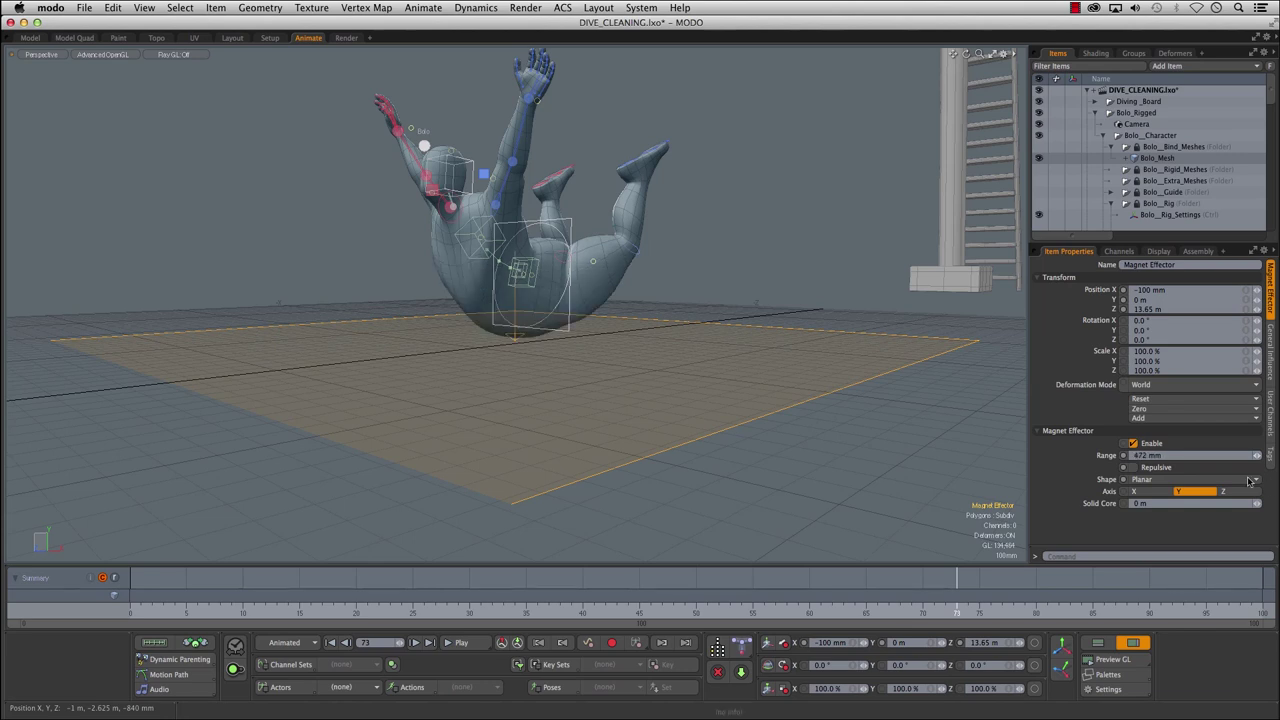
{"action": "left_click_drag", "start_coordinate": [1257, 455], "coordinate": [1258, 455]}
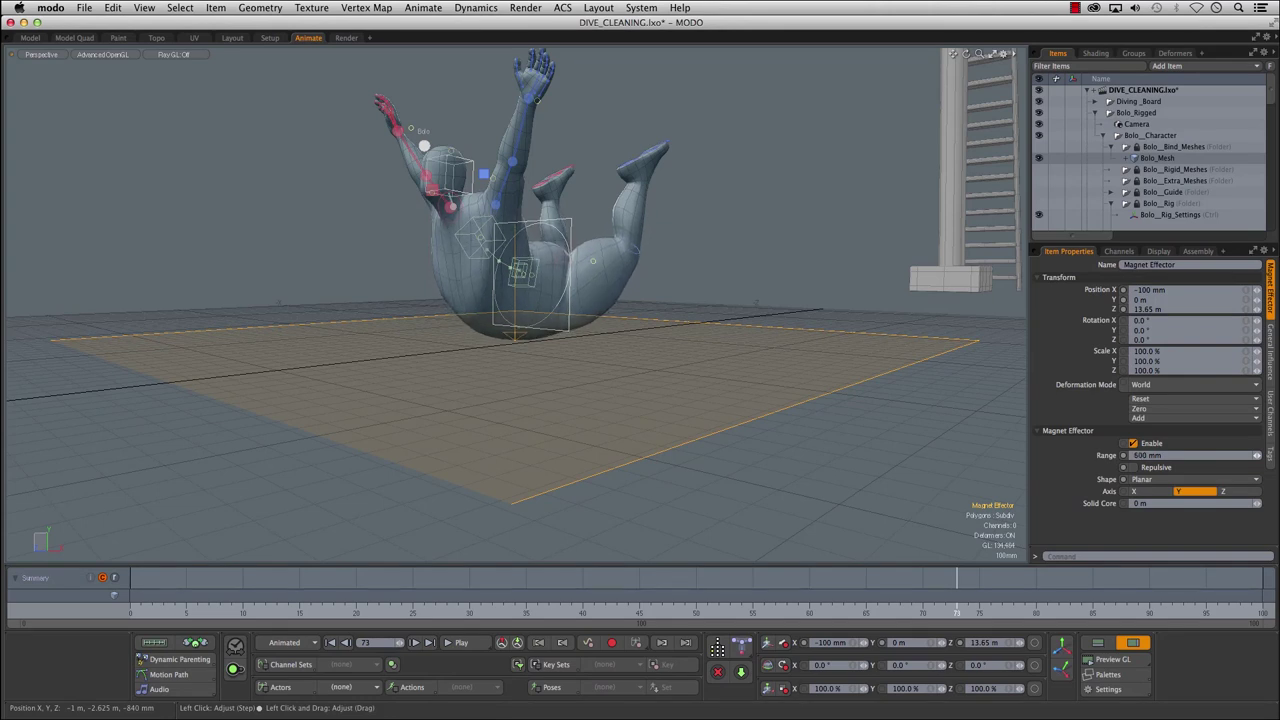
- Raise the planar magnet effector's range to 602 mm and scrub the impact through to frame 80
{"action": "mouse_move", "coordinate": [957, 597]}
{"action": "left_mouse_down"}
{"action": "mouse_move", "coordinate": [946, 597]}
{"action": "mouse_move", "coordinate": [957, 597]}
{"action": "left_mouse_up"}
{"action": "mouse_move", "coordinate": [600, 402]}
{"action": "left_mouse_down", "text": "alt"}
{"action": "mouse_move", "coordinate": [626, 403]}
{"action": "mouse_move", "coordinate": [608, 405]}
{"action": "left_mouse_up", "text": "alt"}
{"action": "right_click_drag", "start_coordinate": [608, 405], "coordinate": [622, 415], "text": "alt"}
{"action": "left_click_drag", "start_coordinate": [622, 415], "coordinate": [595, 400], "text": "alt"}
{"action": "left_click_drag", "start_coordinate": [957, 598], "coordinate": [1025, 598]}
{"action": "key", "text": "Right"}
{"action": "key", "text": "Right"}
{"action": "left_click_drag", "start_coordinate": [884, 611], "coordinate": [1025, 610]}
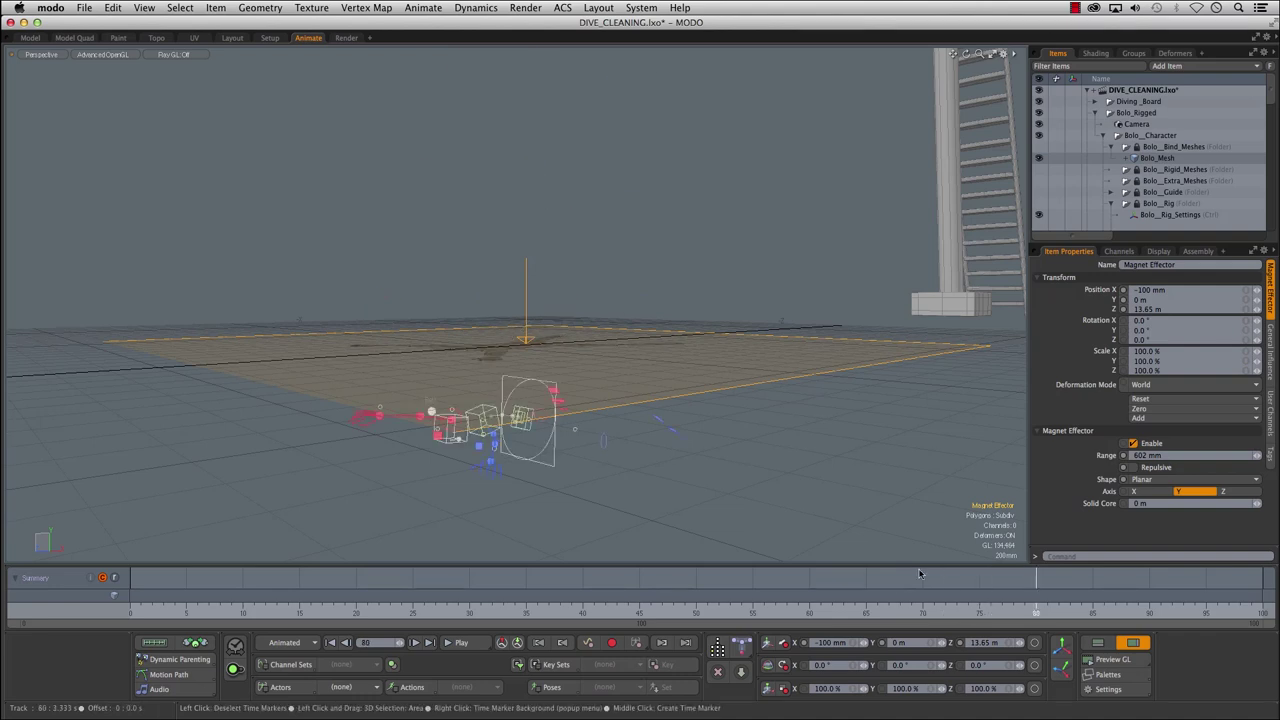
{"action": "left_click_drag", "start_coordinate": [858, 610], "coordinate": [1014, 610]}
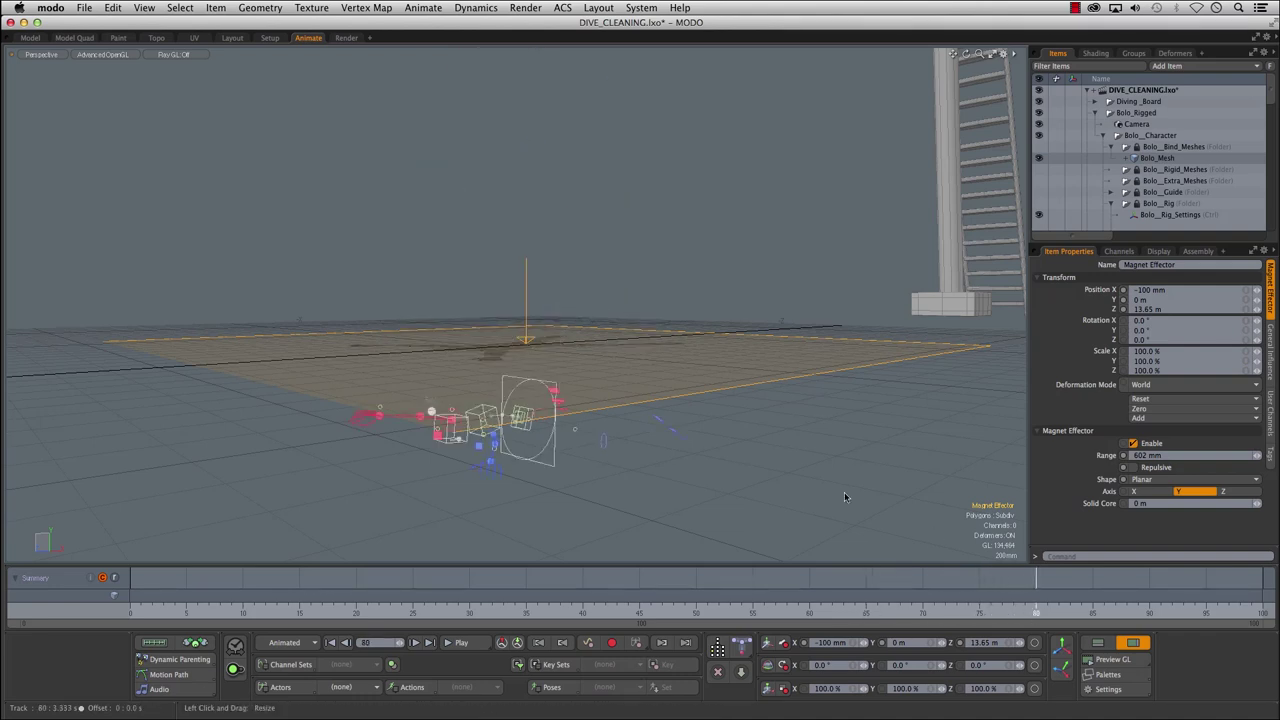
- Try the X axis for the planar magnet at frame 80 and undo the test changes to the effector
{"action": "left_click_drag", "start_coordinate": [845, 497], "coordinate": [624, 473], "text": "alt"}
{"action": "left_click_drag", "start_coordinate": [362, 260], "coordinate": [433, 318], "text": "alt"}
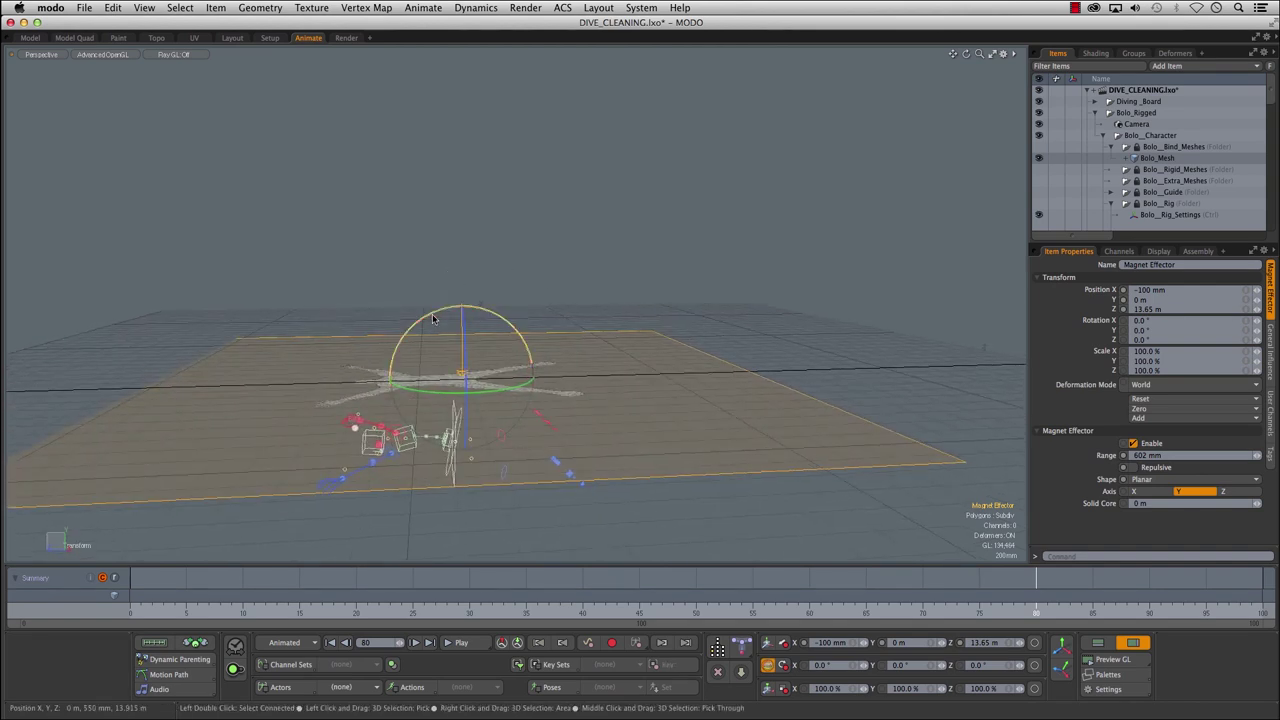
{"action": "left_click_drag", "start_coordinate": [991, 406], "coordinate": [858, 368], "text": "alt"}
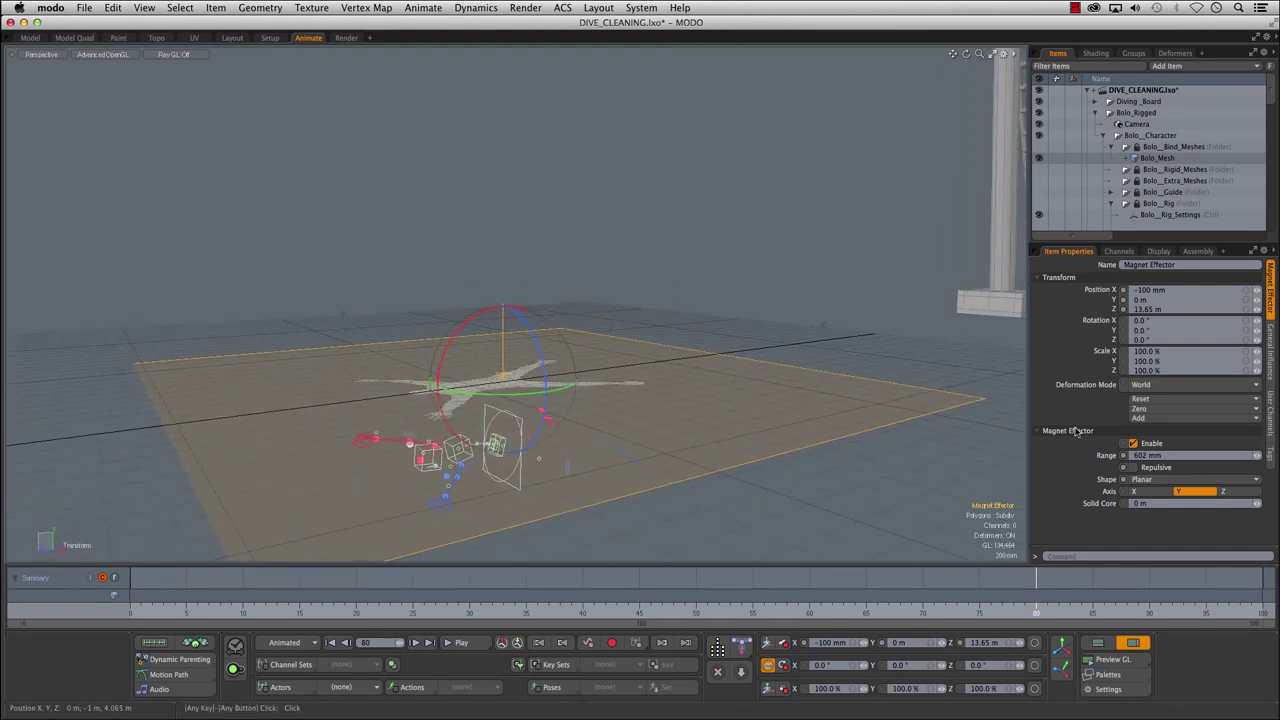
{"action": "left_click", "coordinate": [1141, 491]}
{"action": "left_click_drag", "start_coordinate": [720, 449], "coordinate": [386, 371], "text": "alt"}
{"action": "left_click_drag", "start_coordinate": [520, 372], "coordinate": [1150, 475], "text": "alt"}
{"action": "key", "text": "super+z"}
{"action": "left_click_drag", "start_coordinate": [728, 423], "coordinate": [334, 382], "text": "alt"}
{"action": "key", "text": "super+z"}
- Try the Z axis for the planar magnet, undo the effector's move and restore the Y axis
{"action": "left_click", "coordinate": [1236, 491]}
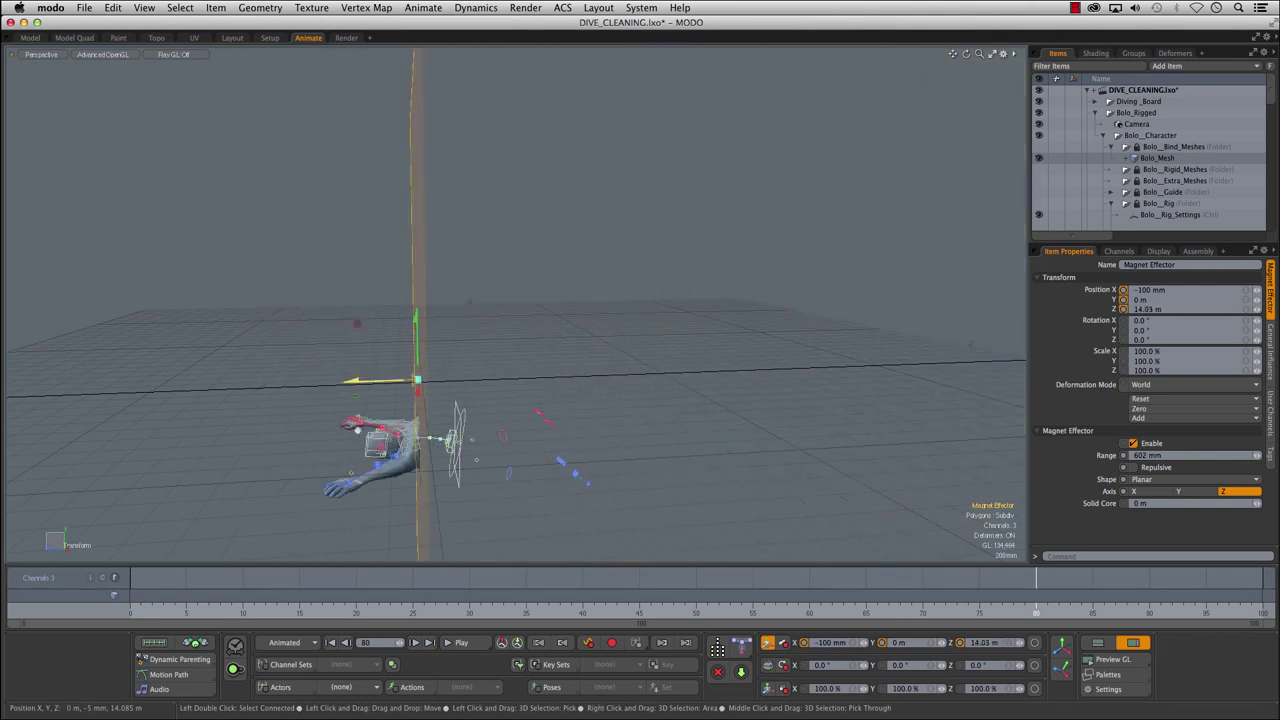
{"action": "key", "text": "super+z"}
{"action": "left_click_drag", "start_coordinate": [743, 423], "coordinate": [849, 396], "text": "alt"}
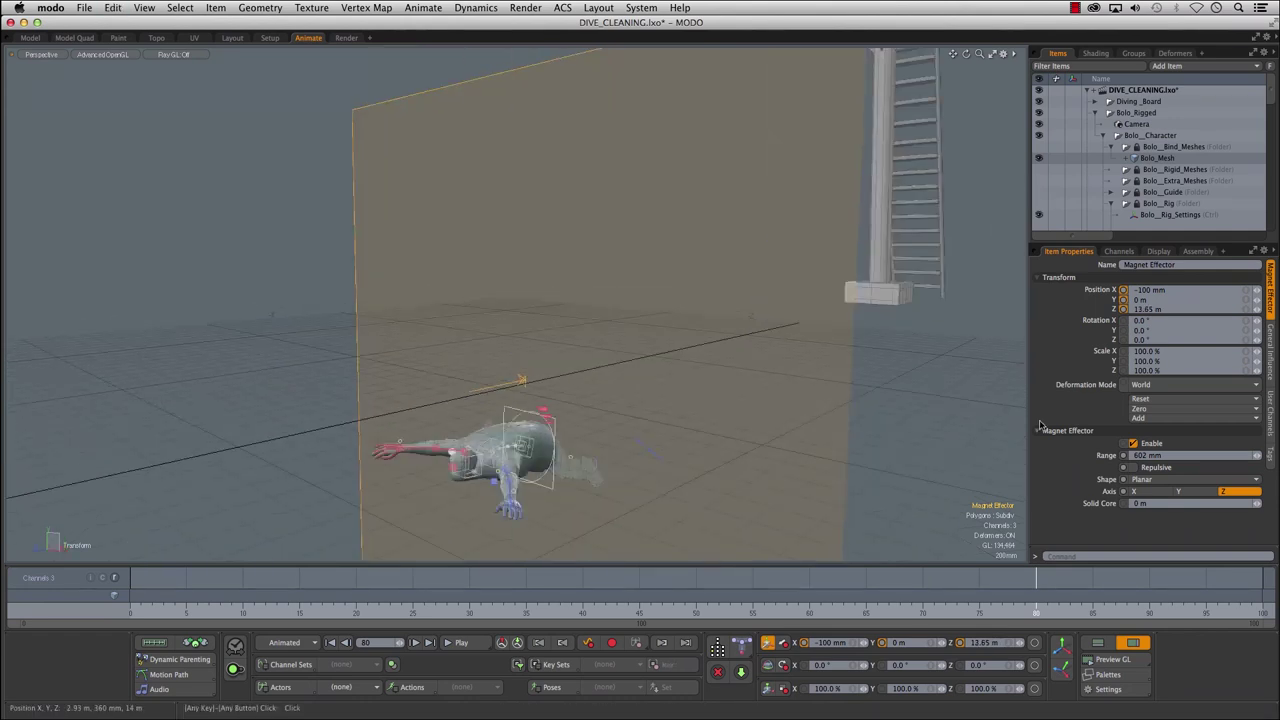
{"action": "left_click", "coordinate": [1191, 492]}
- Hide the locators in the viewport and frame the whole diving tower and landing area at frame 0
{"action": "mouse_move", "coordinate": [615, 480]}
{"action": "left_mouse_down", "text": "alt"}
{"action": "mouse_move", "coordinate": [632, 474]}
{"action": "mouse_move", "coordinate": [613, 455]}
{"action": "left_mouse_up", "text": "alt"}
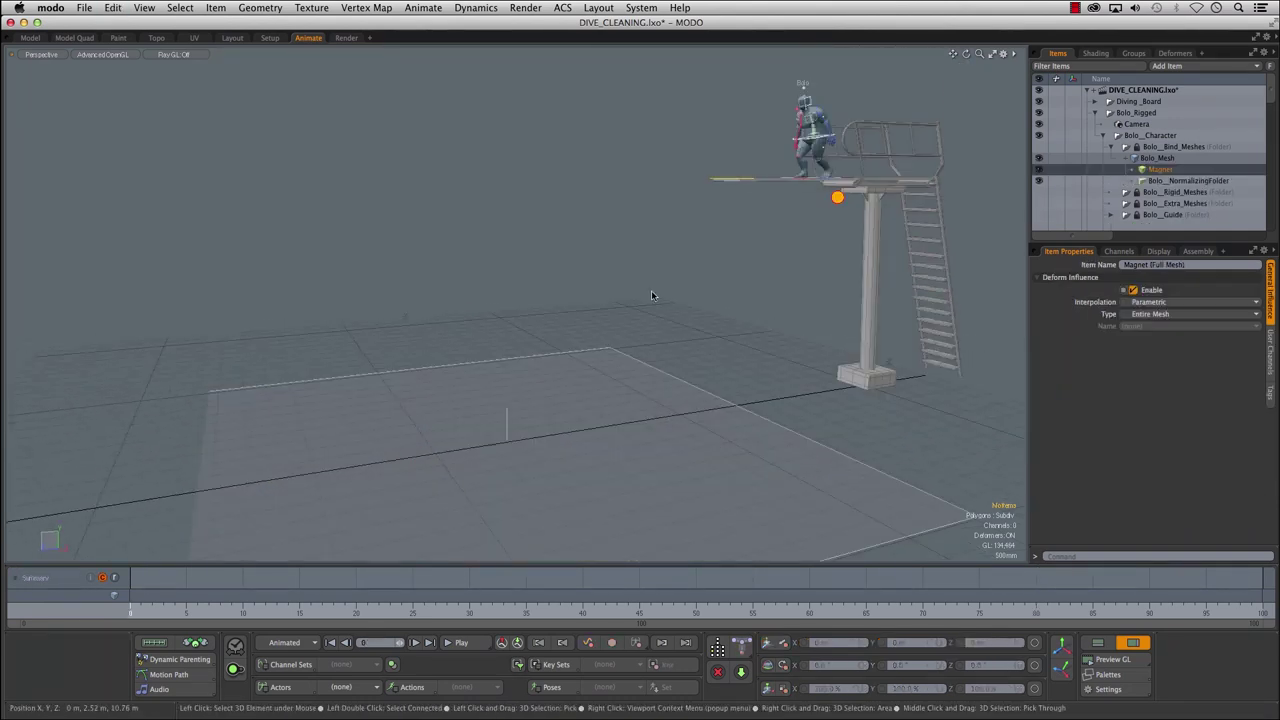
{"action": "key", "text": "o"}
{"action": "left_click", "coordinate": [639, 221]}
{"action": "left_click", "coordinate": [544, 258]}
{"action": "left_click_drag", "start_coordinate": [543, 260], "coordinate": [523, 394], "text": "alt"}
{"action": "middle_click_drag", "start_coordinate": [523, 393], "coordinate": [485, 379], "text": "alt"}
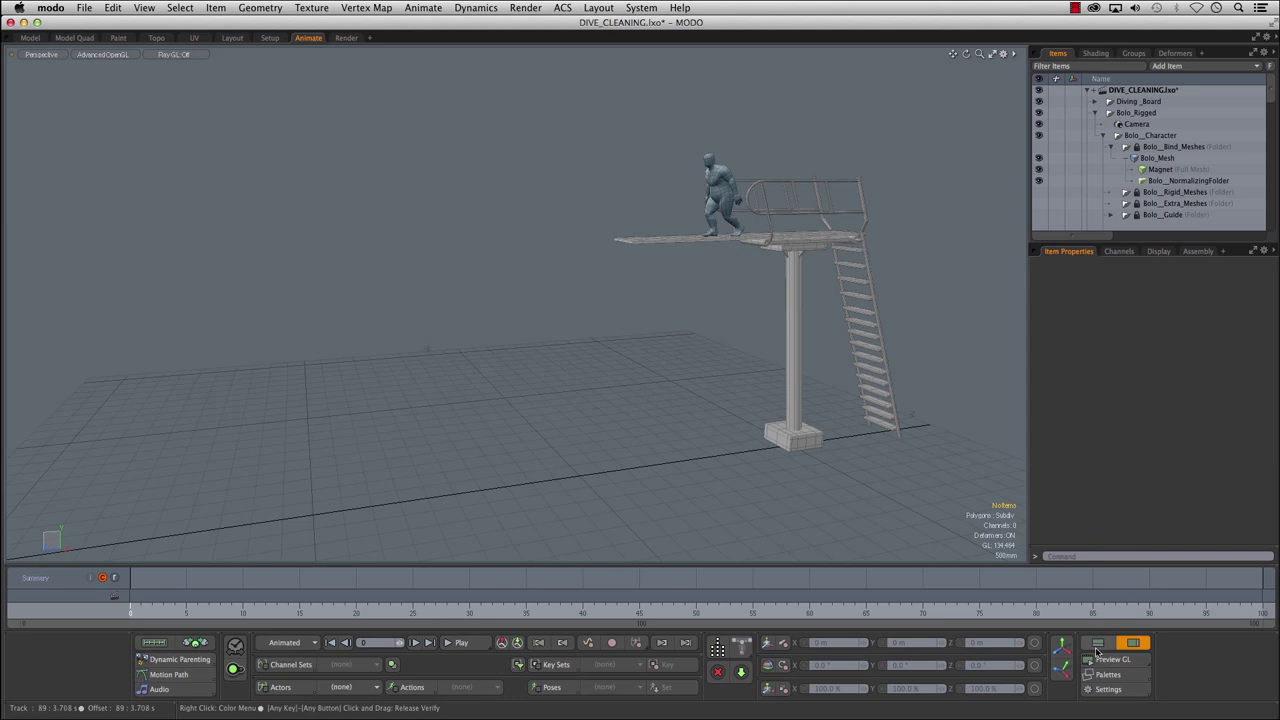
{"action": "left_click_drag", "start_coordinate": [795, 486], "coordinate": [820, 468], "text": "alt"}
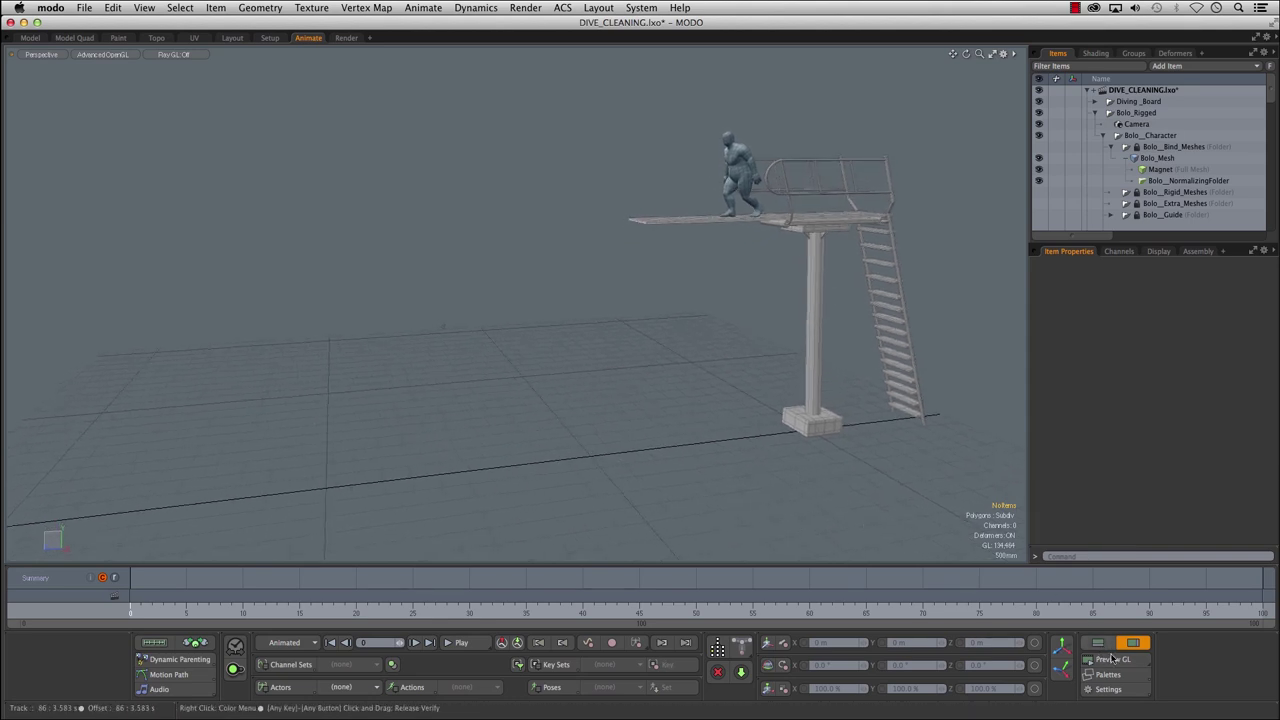
- Create an OpenGL preview movie of the dive, play it through and close it
{"action": "left_click", "coordinate": [1100, 659]}
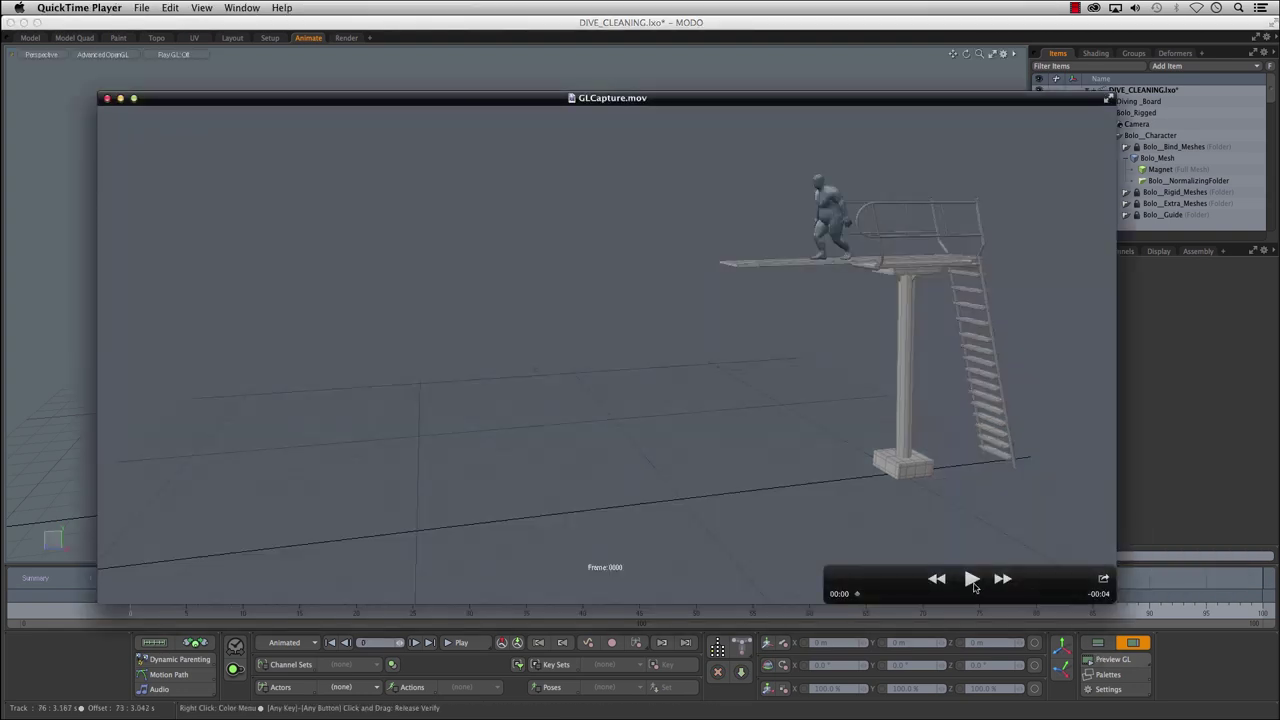
{"action": "left_click", "coordinate": [971, 579]}
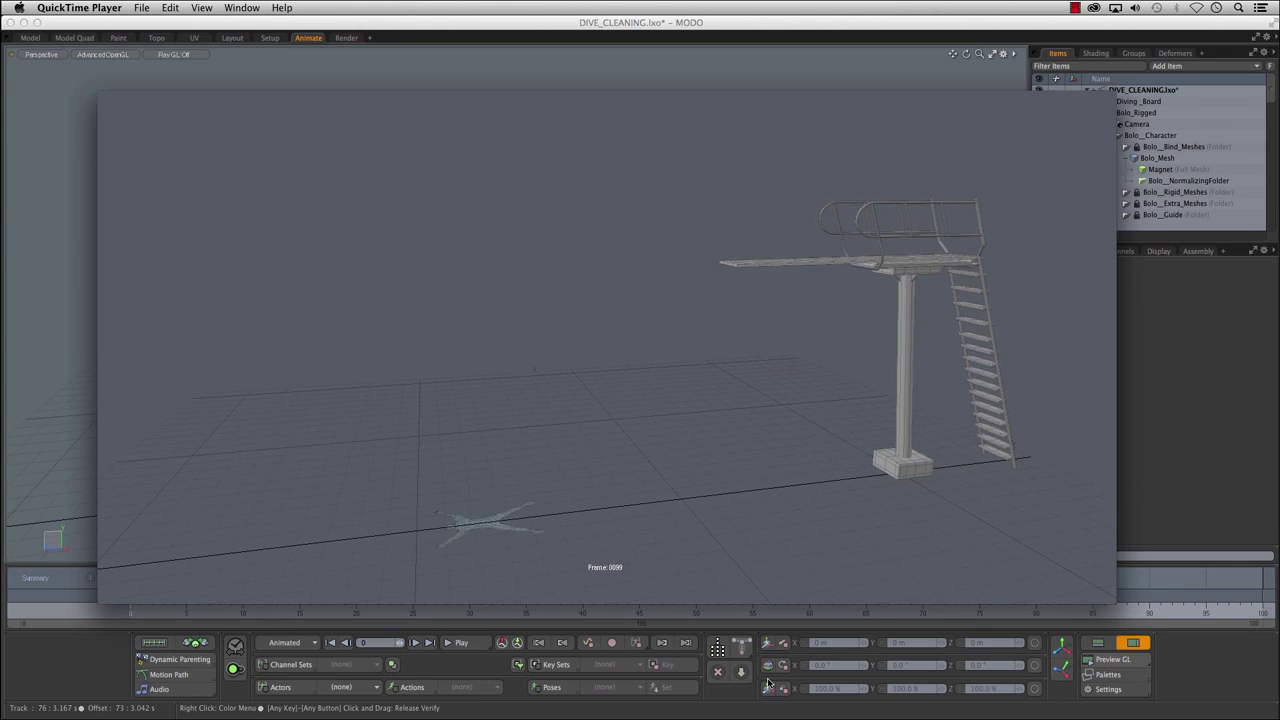
{"action": "mouse_move", "coordinate": [497, 221]}
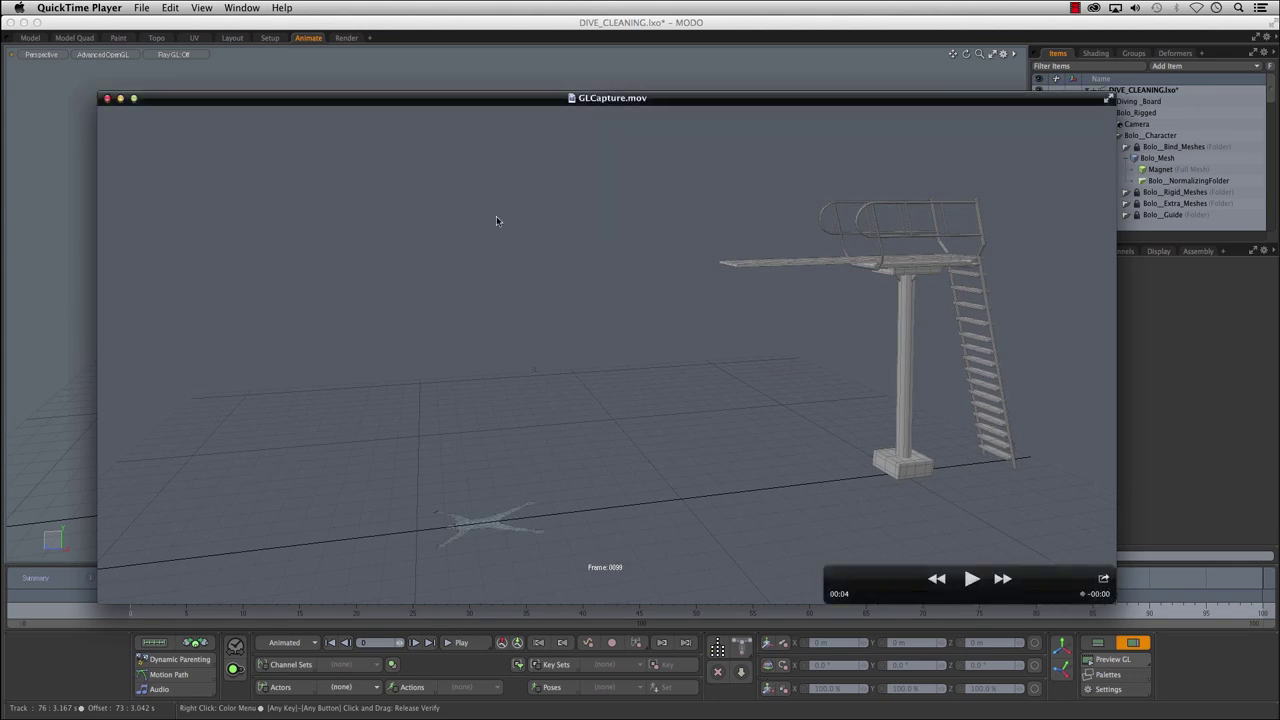
{"action": "left_click", "coordinate": [107, 99]}
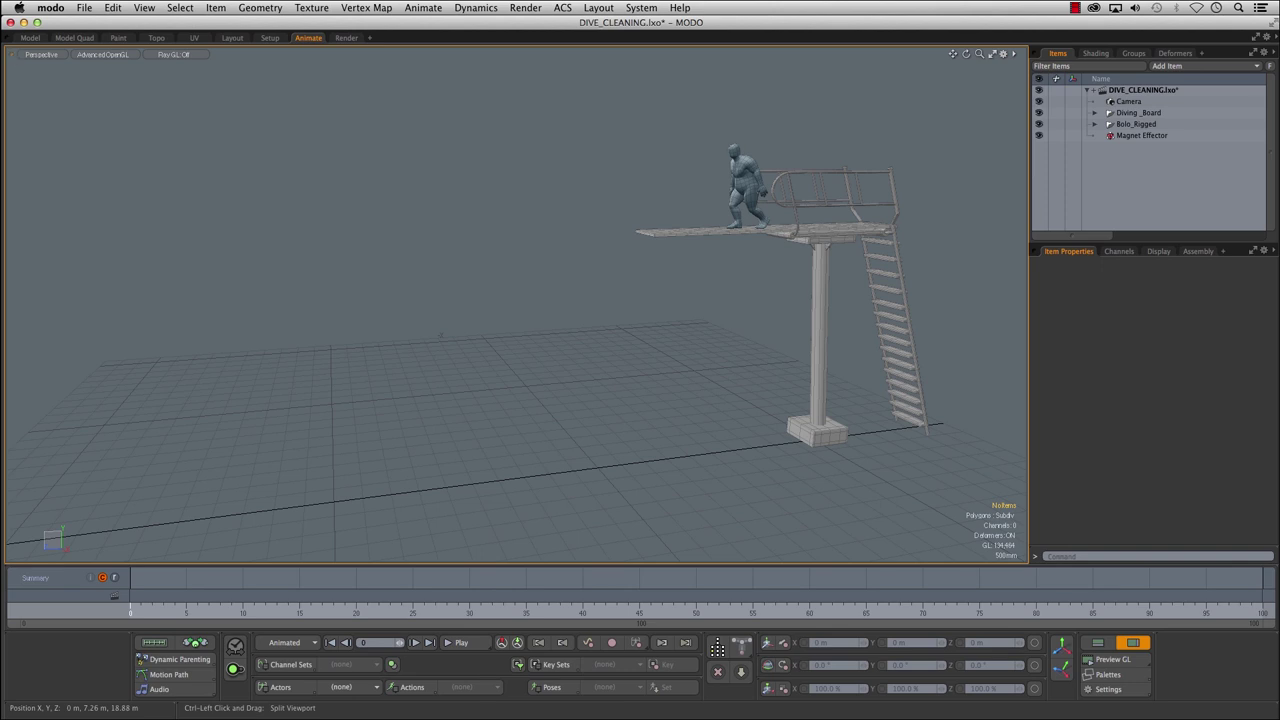
- Split the 3D viewport into two side-by-side views and set one of them to the Camera view
{"action": "left_click_drag", "start_coordinate": [11, 54], "coordinate": [332, 184], "text": "ctrl"}
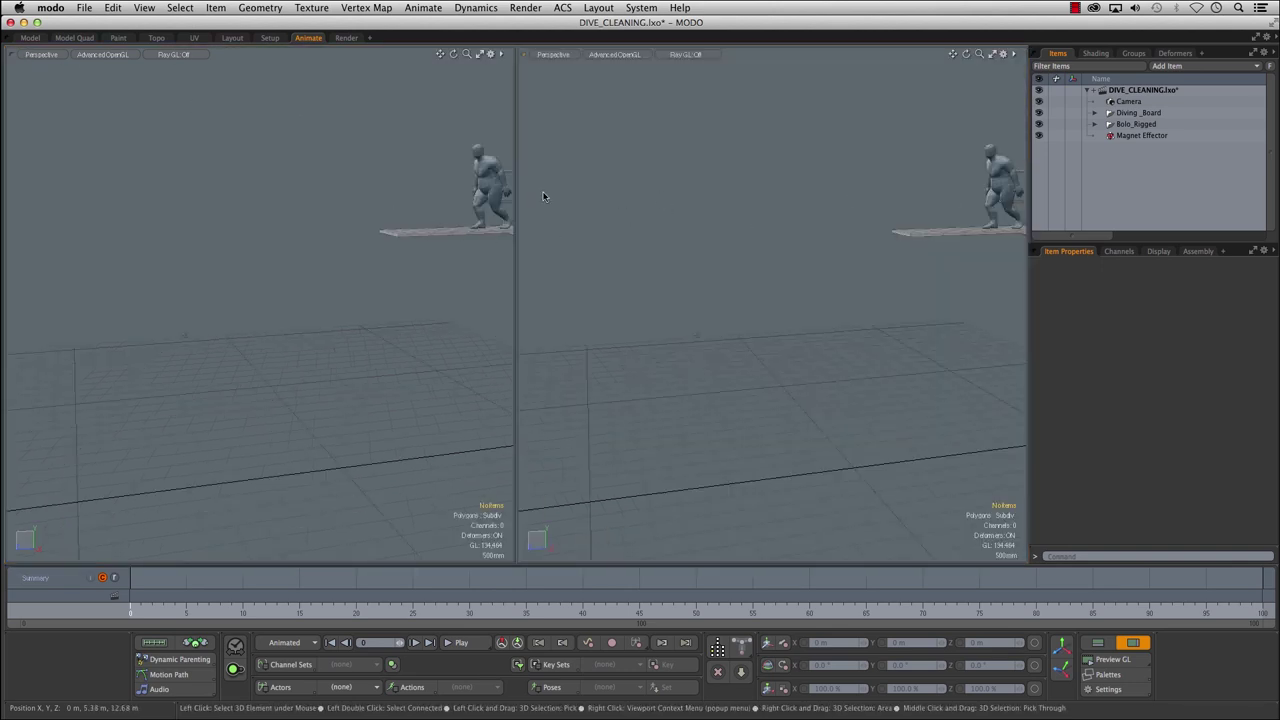
{"action": "key", "text": "ctrl+space"}
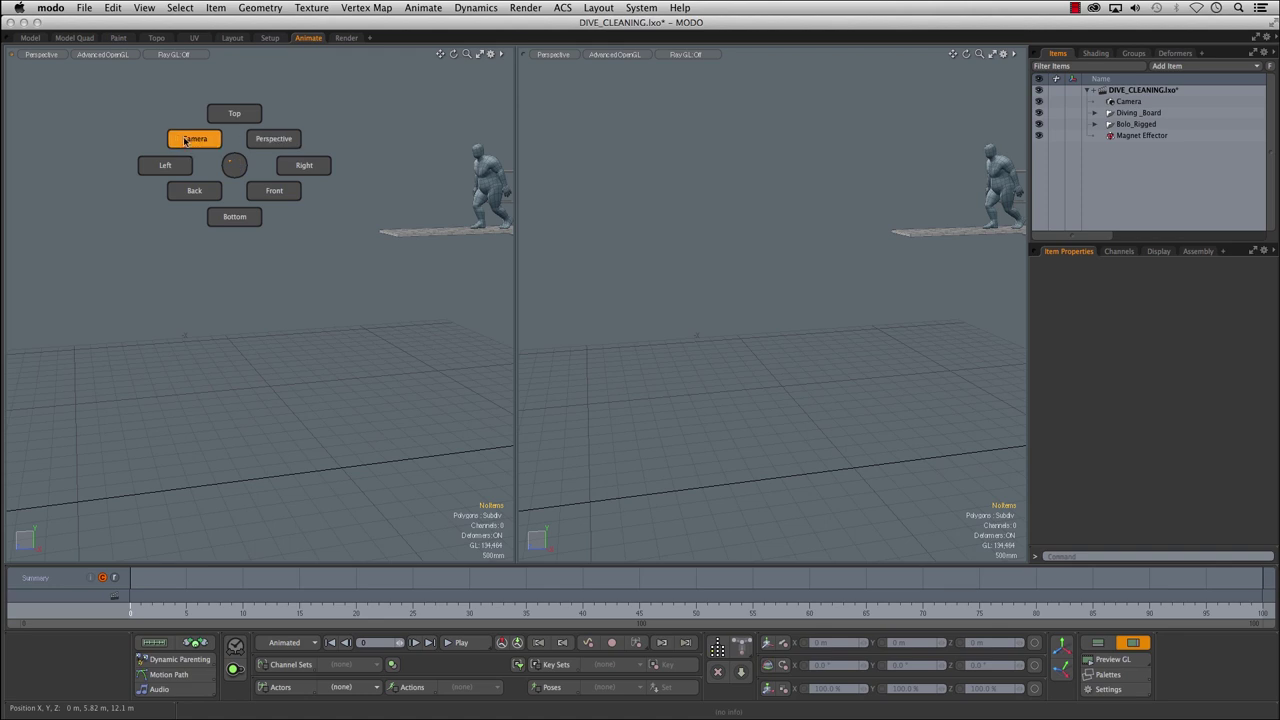
{"action": "left_click", "coordinate": [192, 140]}
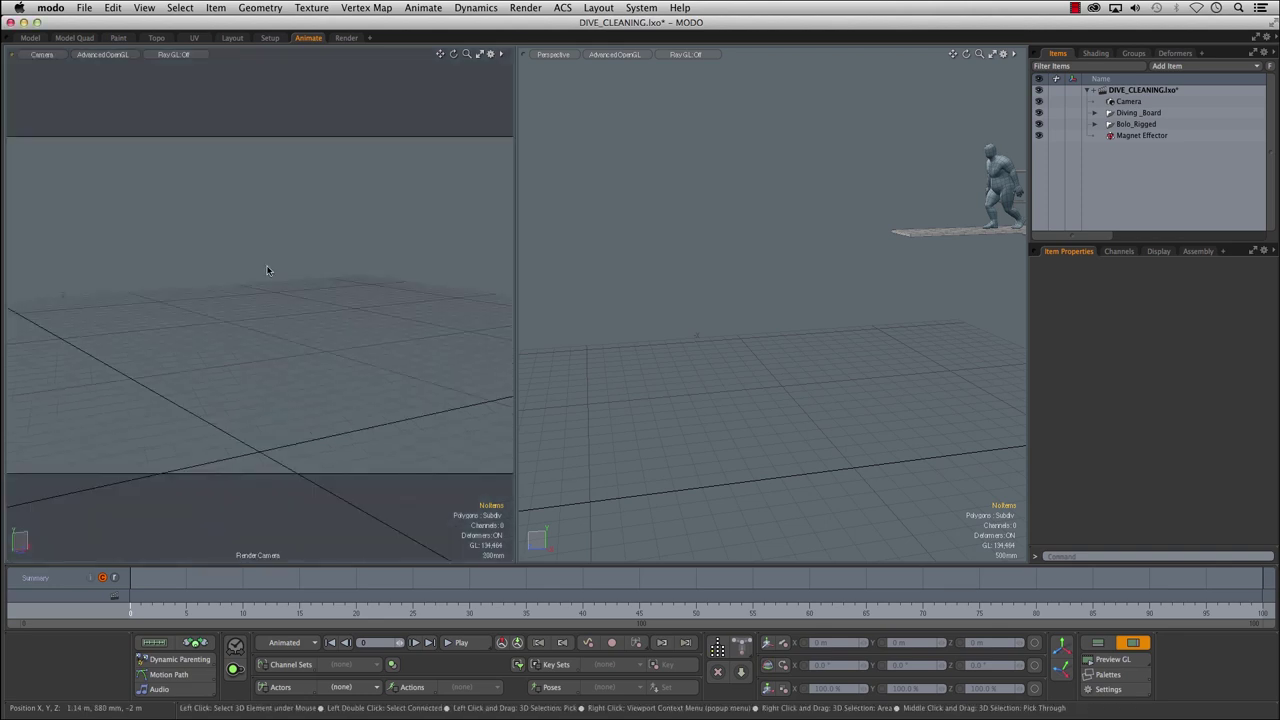
- Set the render frame size to 1280 pixels wide and 720 pixels high
{"action": "left_click", "coordinate": [1128, 101]}
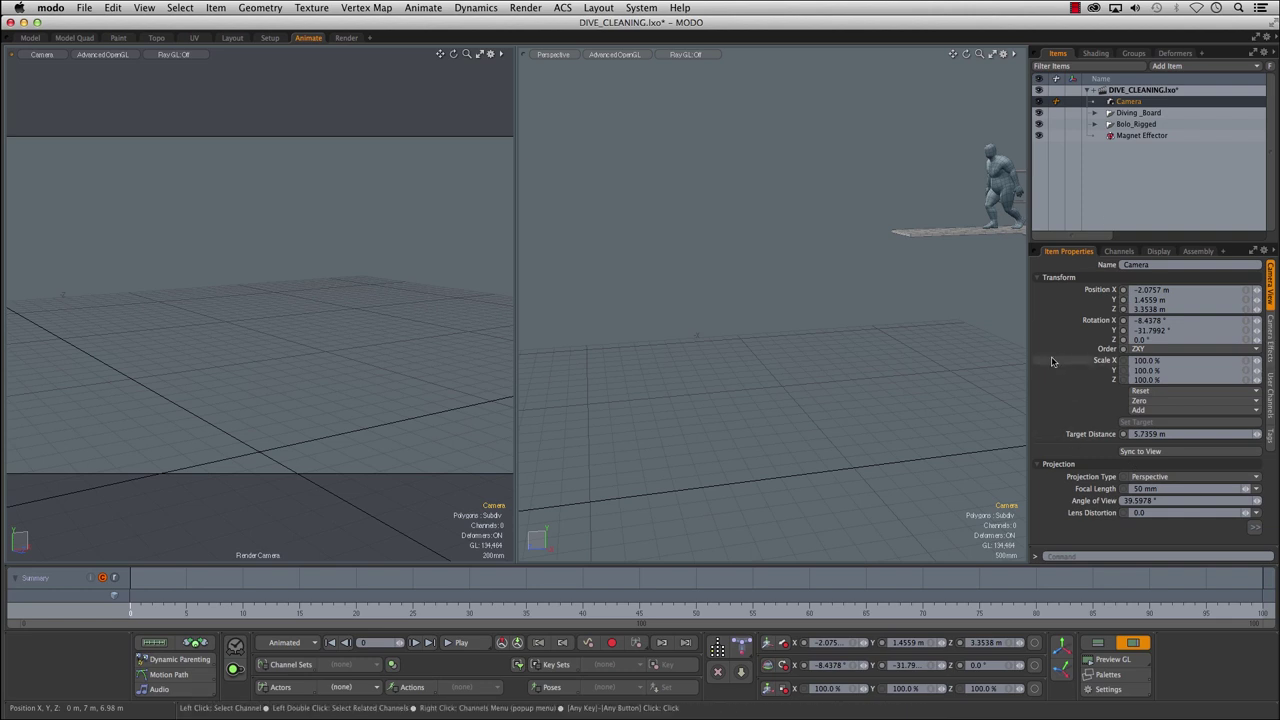
{"action": "left_click_drag", "start_coordinate": [1028, 358], "coordinate": [1005, 362]}
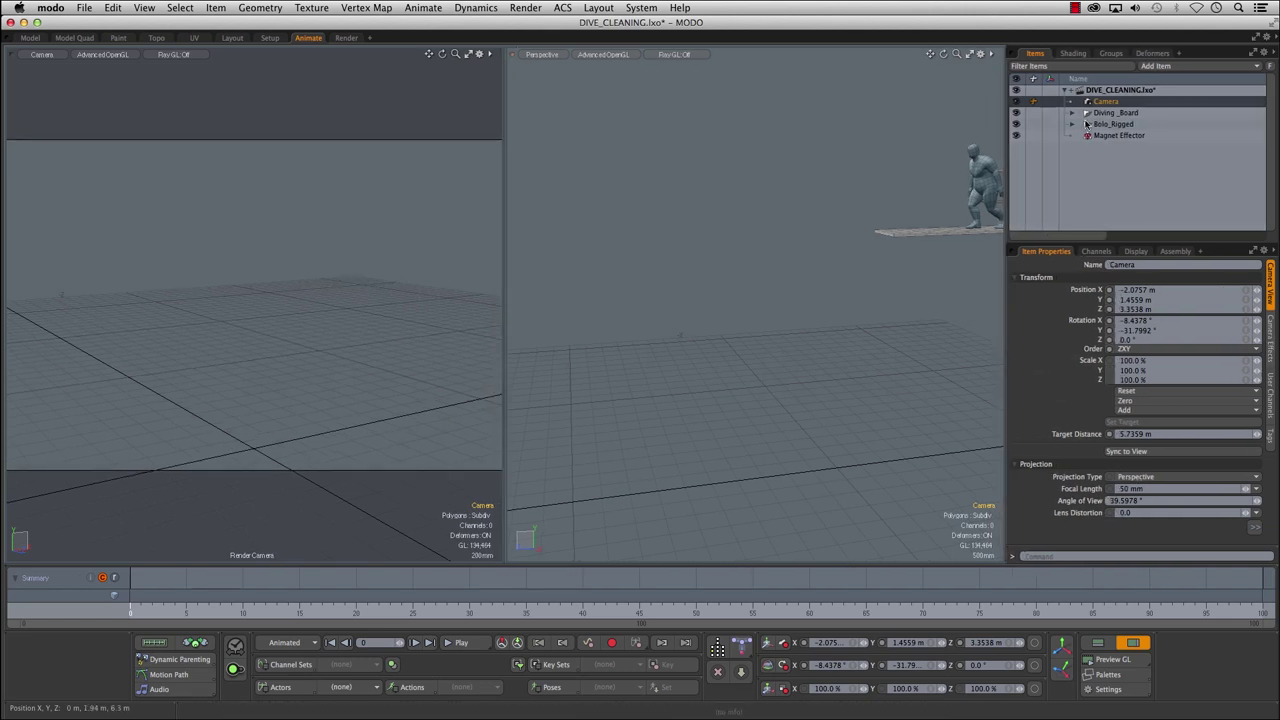
{"action": "left_click", "coordinate": [1072, 55]}
{"action": "left_click", "coordinate": [1065, 102]}
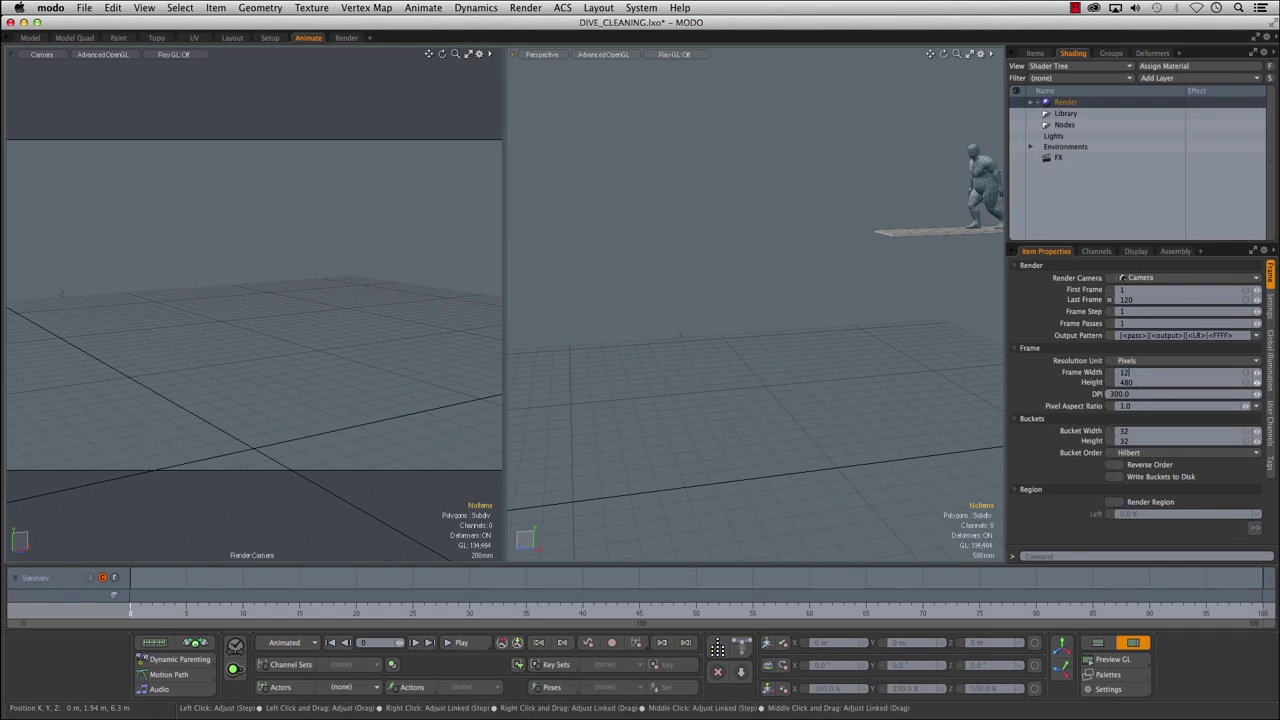
{"action": "key", "text": "Return"}
{"action": "type", "text": "720"}
{"action": "key", "text": "Return"}
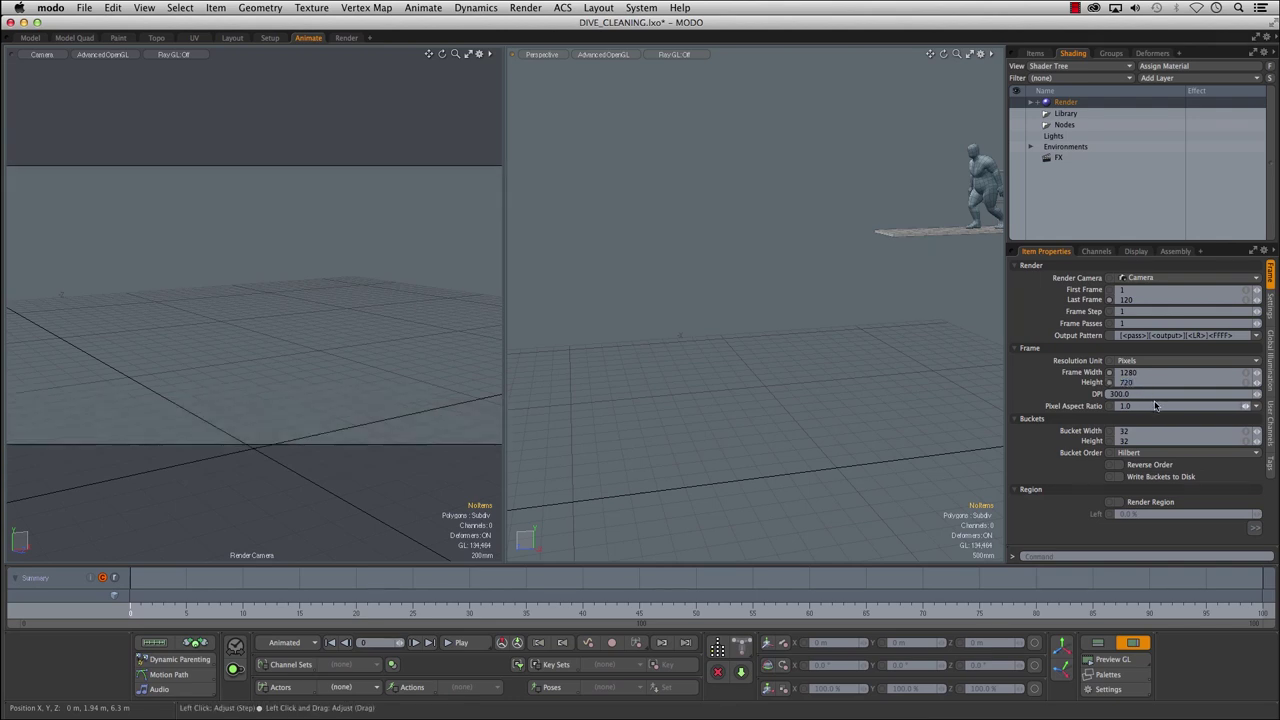
- Show the locators in the Perspective view so the character's rig controls can be selected
{"action": "left_click_drag", "start_coordinate": [908, 200], "coordinate": [836, 257], "text": "alt+shift"}
{"action": "key", "text": "o"}
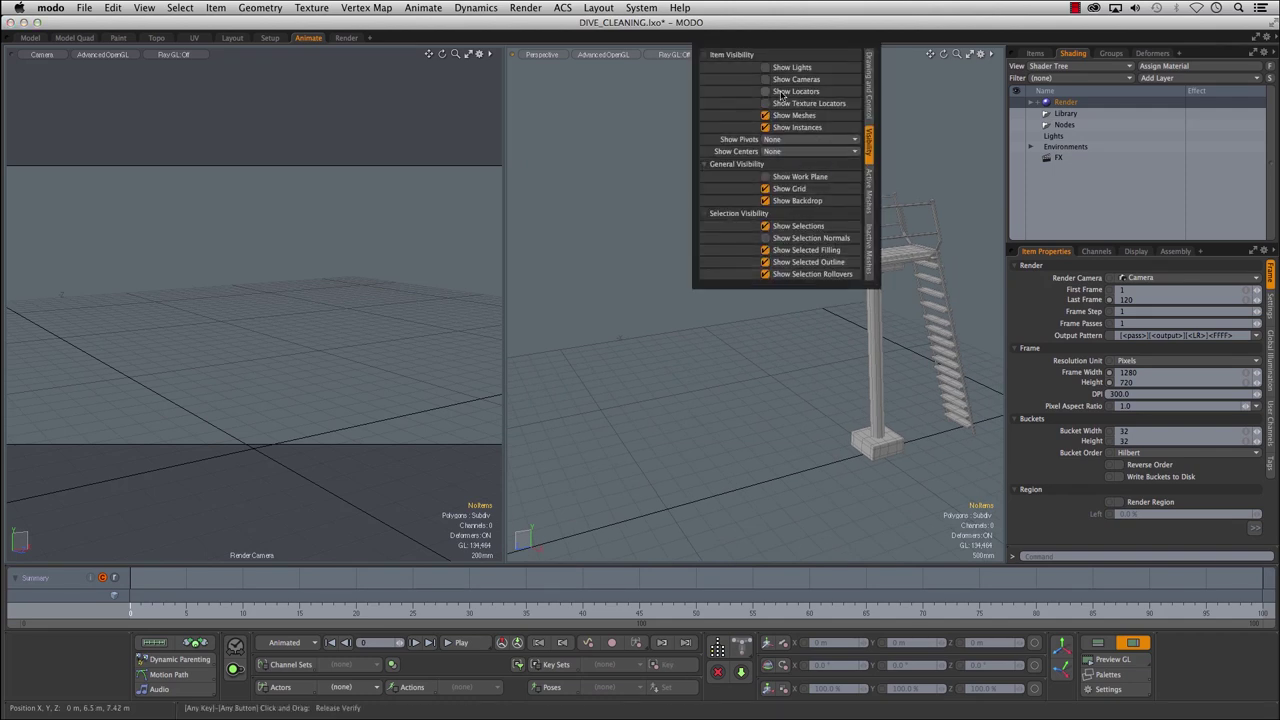
{"action": "left_click", "coordinate": [767, 93]}
{"action": "left_click", "coordinate": [707, 335]}
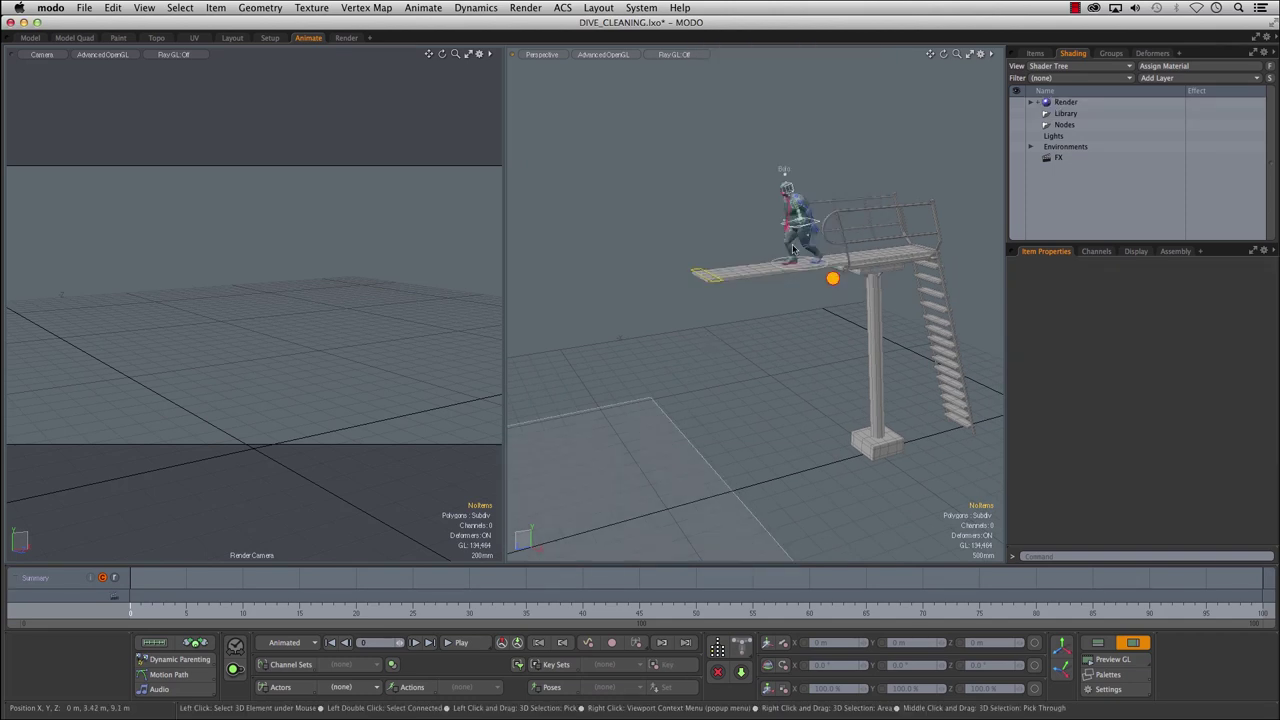
- Fit the Camera view to the Bolo root control and reposition the camera to frame the diver side-on with the board
{"action": "left_click", "coordinate": [707, 275]}
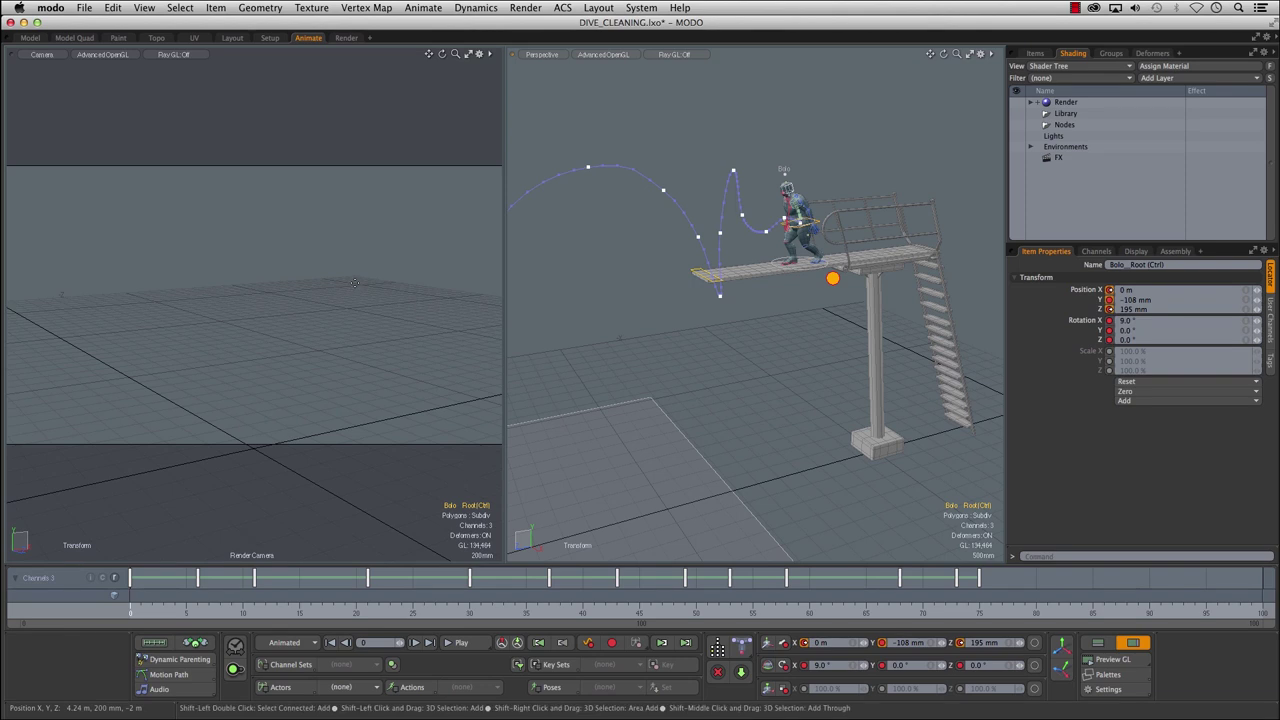
{"action": "key", "text": "shift+a"}
{"action": "left_click_drag", "start_coordinate": [377, 283], "coordinate": [235, 280], "text": "alt"}
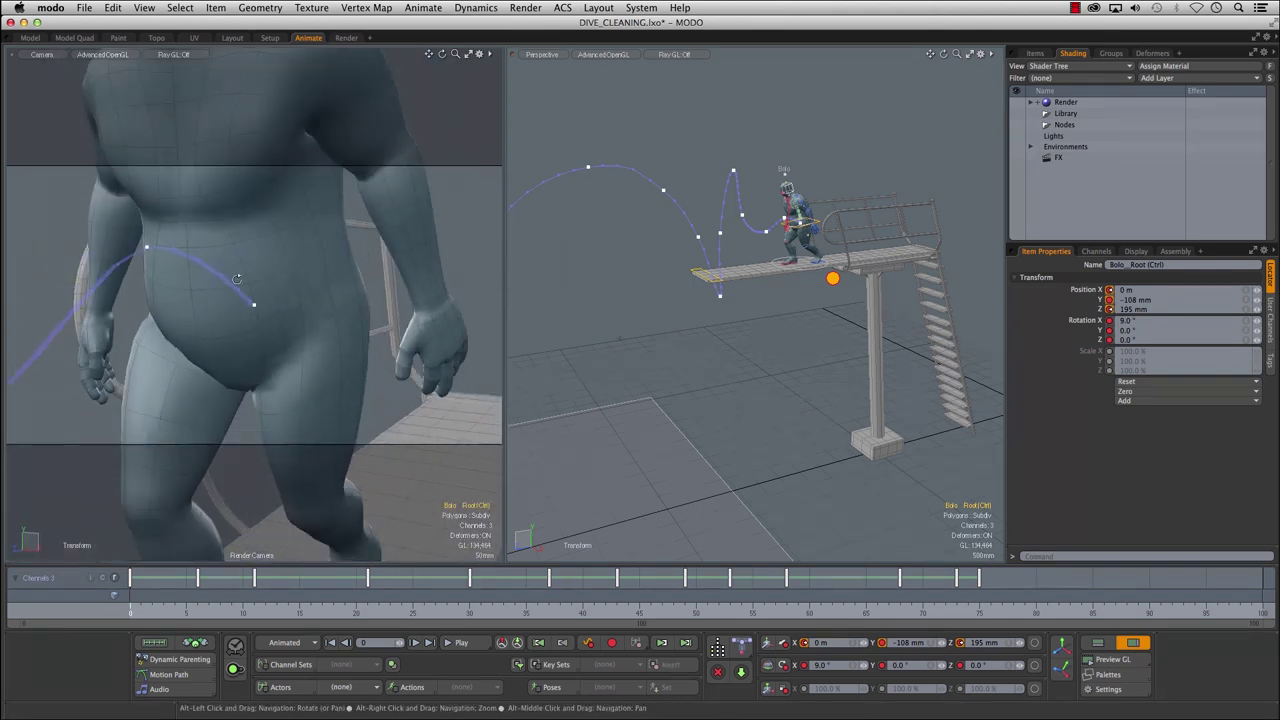
{"action": "left_click_drag", "start_coordinate": [391, 267], "coordinate": [427, 225], "text": "alt"}
{"action": "left_click", "coordinate": [449, 194]}
{"action": "right_click_drag", "start_coordinate": [453, 194], "coordinate": [29, 277], "text": "alt"}
{"action": "right_click_drag", "start_coordinate": [465, 284], "coordinate": [327, 283], "text": "alt"}
{"action": "left_click_drag", "start_coordinate": [326, 283], "coordinate": [283, 265], "text": "alt"}
- Select the Camera item, turn on camera visibility in the Perspective view and bring the camera and tower into view
{"action": "right_click_drag", "start_coordinate": [851, 361], "coordinate": [688, 374], "text": "alt"}
{"action": "left_click_drag", "start_coordinate": [688, 374], "coordinate": [778, 343], "text": "alt"}
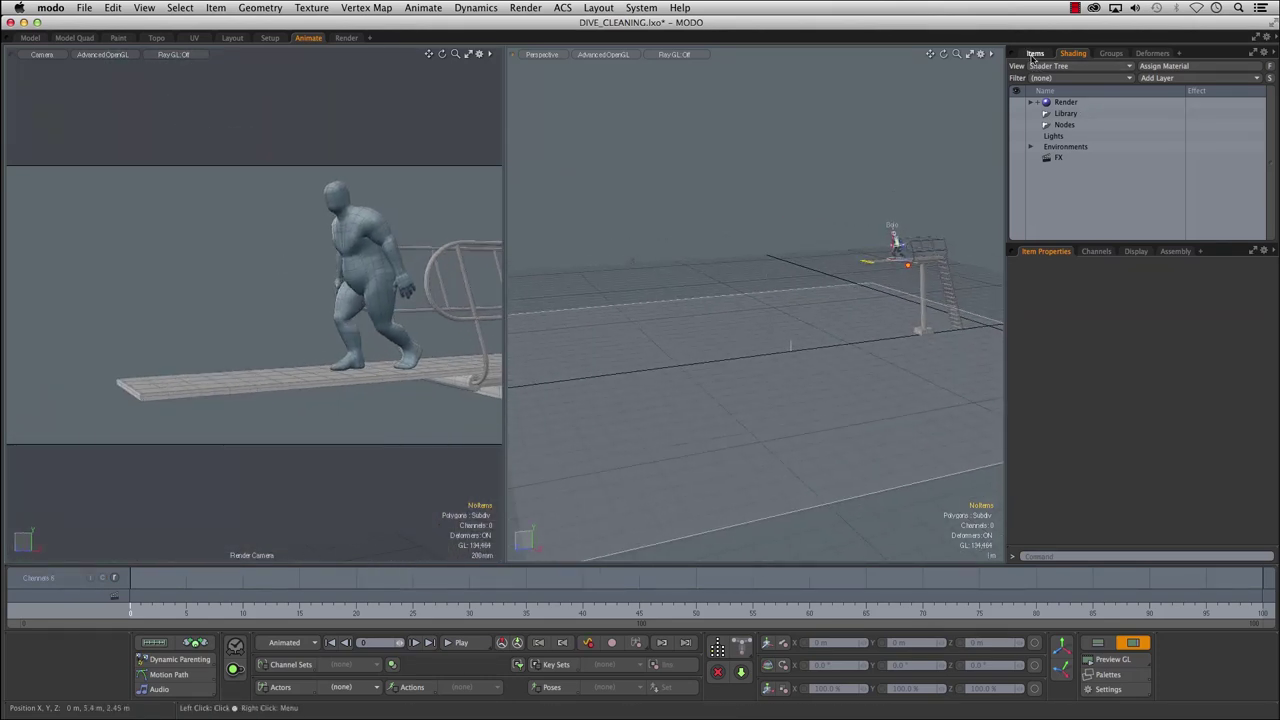
{"action": "left_click", "coordinate": [1035, 53]}
{"action": "left_click", "coordinate": [1105, 102]}
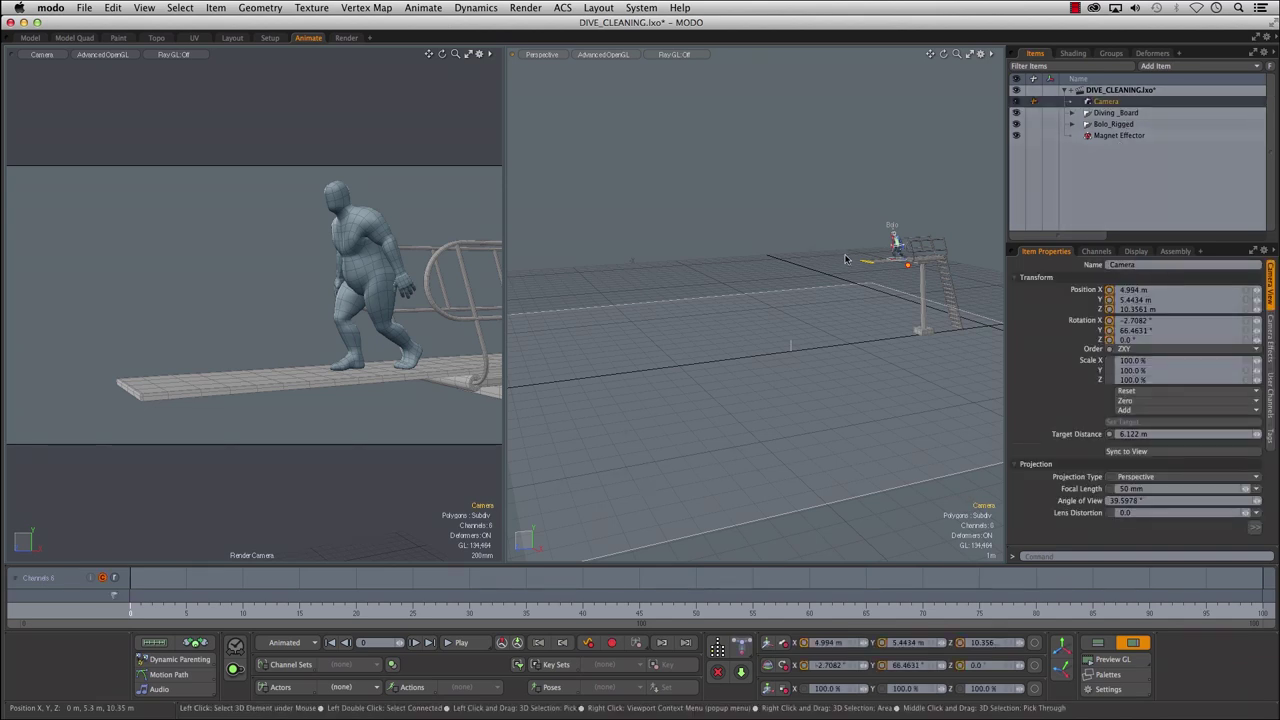
{"action": "key", "text": "shift+a"}
{"action": "left_click_drag", "start_coordinate": [809, 323], "coordinate": [765, 296], "text": "alt"}
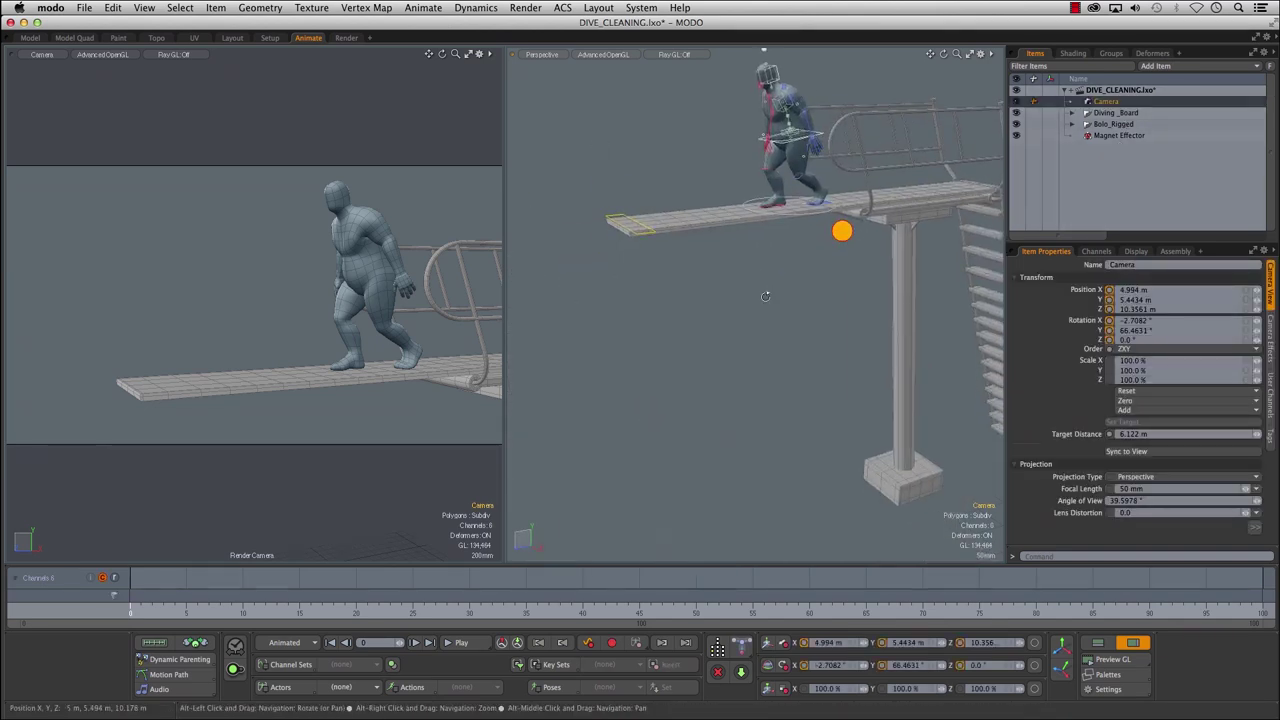
{"action": "key", "text": "o"}
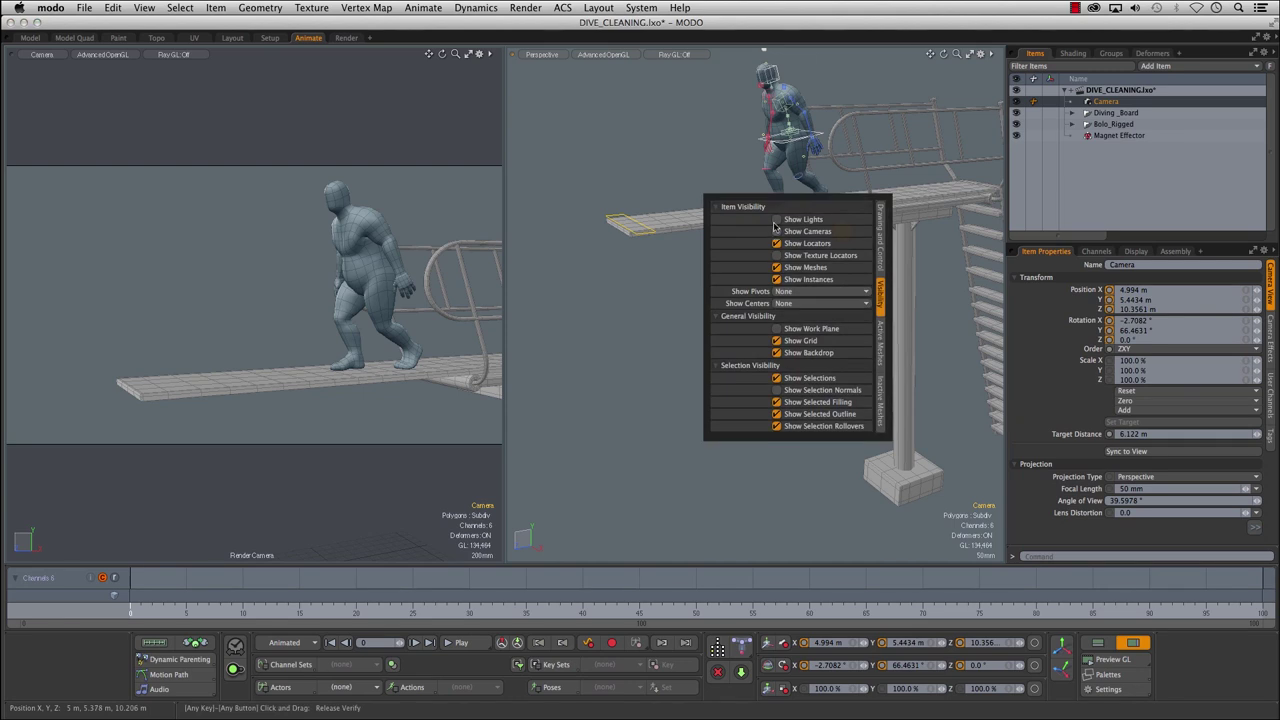
{"action": "left_click", "coordinate": [653, 424]}
{"action": "mouse_move", "coordinate": [711, 368]}
{"action": "left_mouse_down", "text": "ctrl+alt"}
{"action": "mouse_move", "coordinate": [683, 340]}
{"action": "mouse_move", "coordinate": [800, 345]}
{"action": "mouse_move", "coordinate": [688, 375]}
{"action": "left_mouse_up", "text": "ctrl+alt"}
{"action": "left_click", "coordinate": [804, 356]}
- Try a low camera position looking up at the diver on the board
{"action": "left_click_drag", "start_coordinate": [309, 343], "coordinate": [336, 352], "text": "alt"}
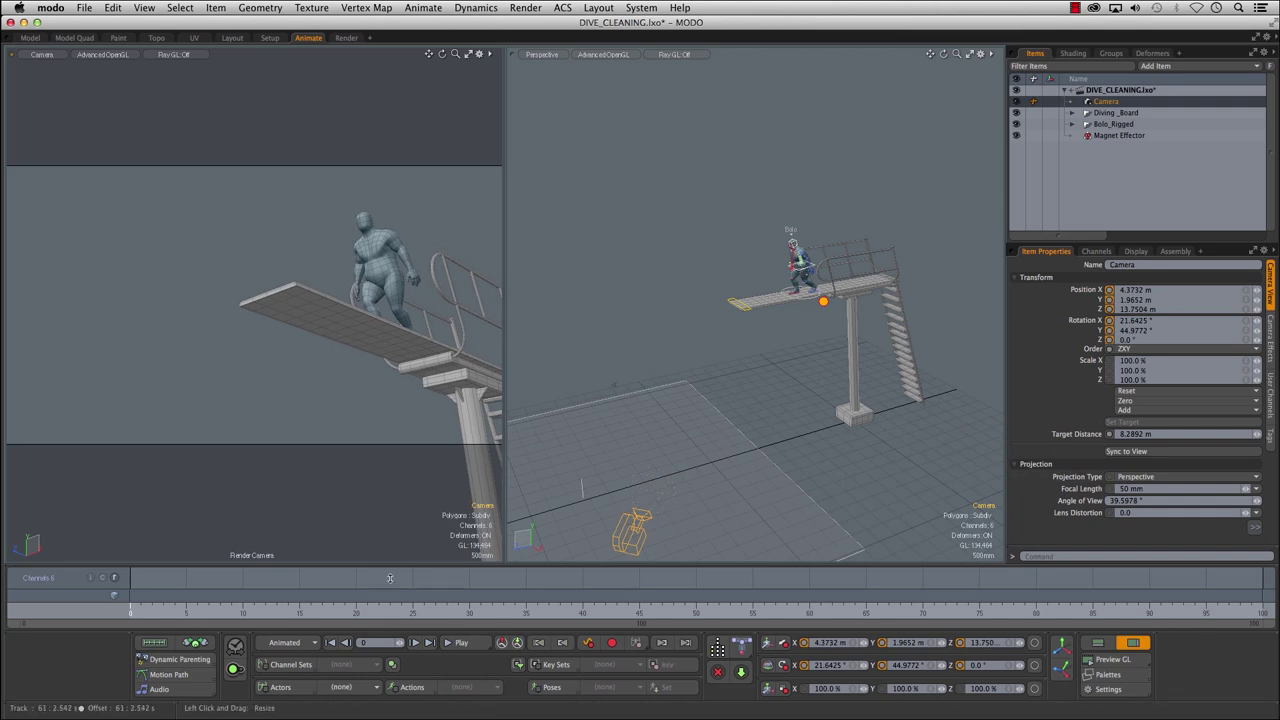
{"action": "left_click_drag", "start_coordinate": [358, 364], "coordinate": [420, 269], "text": "alt"}
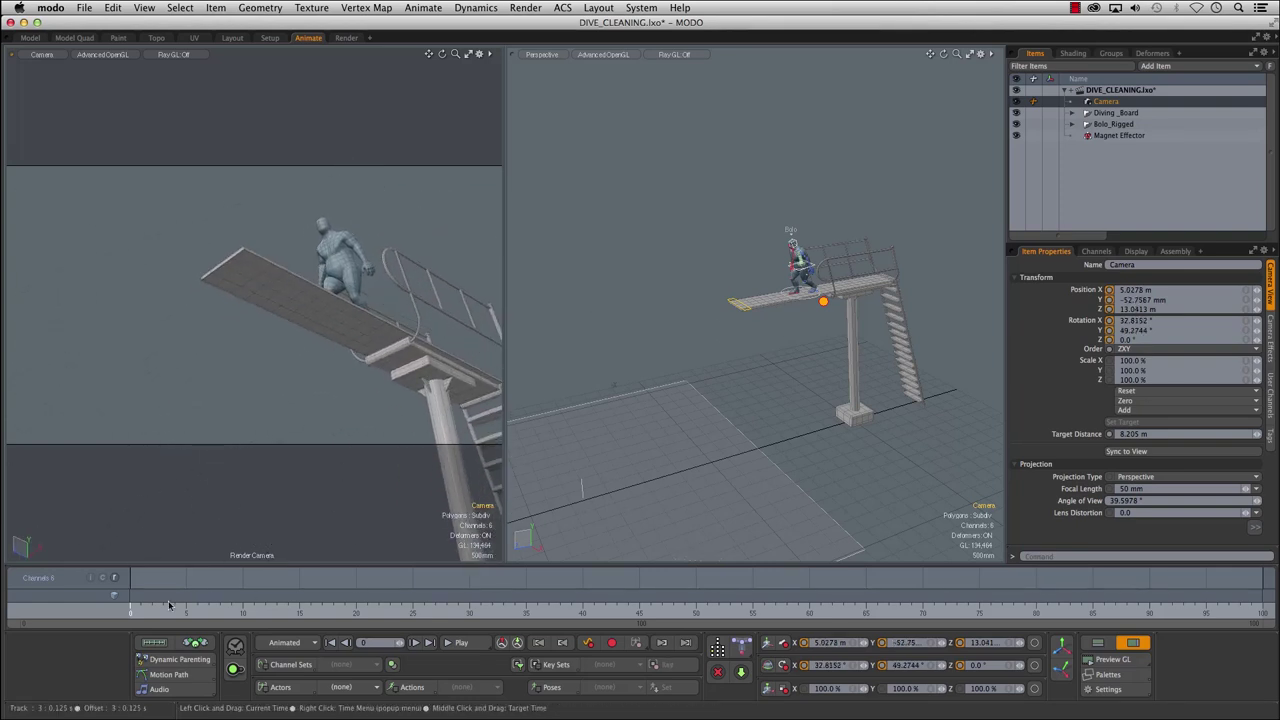
- Go to frame 100, aim the camera down at the flattened diver up close and key its position and rotation
{"action": "left_click_drag", "start_coordinate": [167, 602], "coordinate": [1262, 578]}
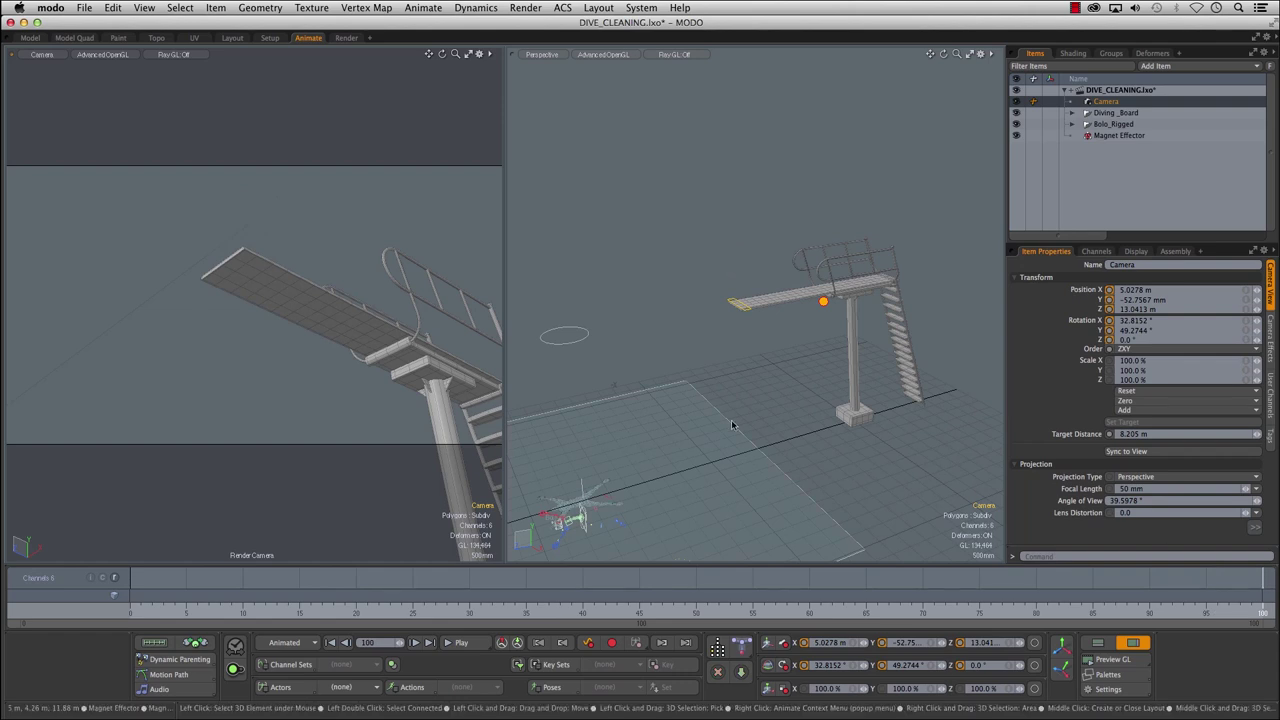
{"action": "left_click_drag", "start_coordinate": [420, 245], "coordinate": [355, 331], "text": "alt"}
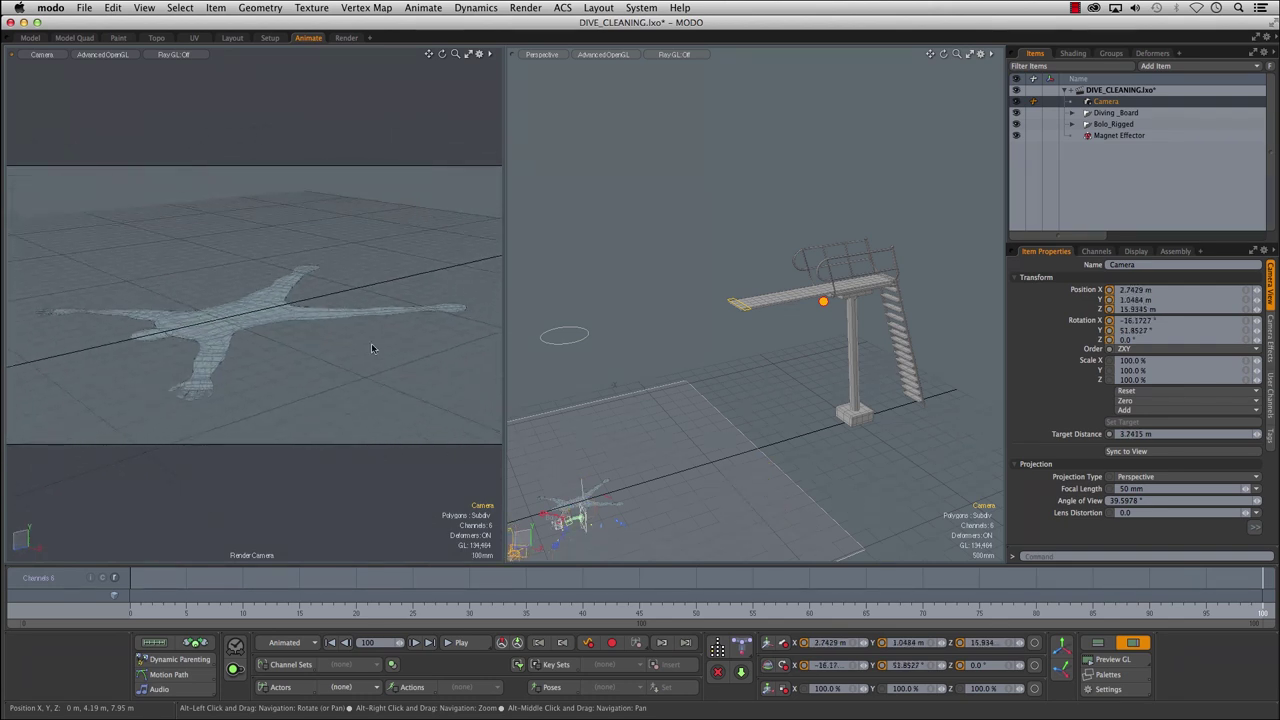
{"action": "key", "text": "shift+a"}
{"action": "left_click_drag", "start_coordinate": [749, 438], "coordinate": [805, 386], "text": "alt"}
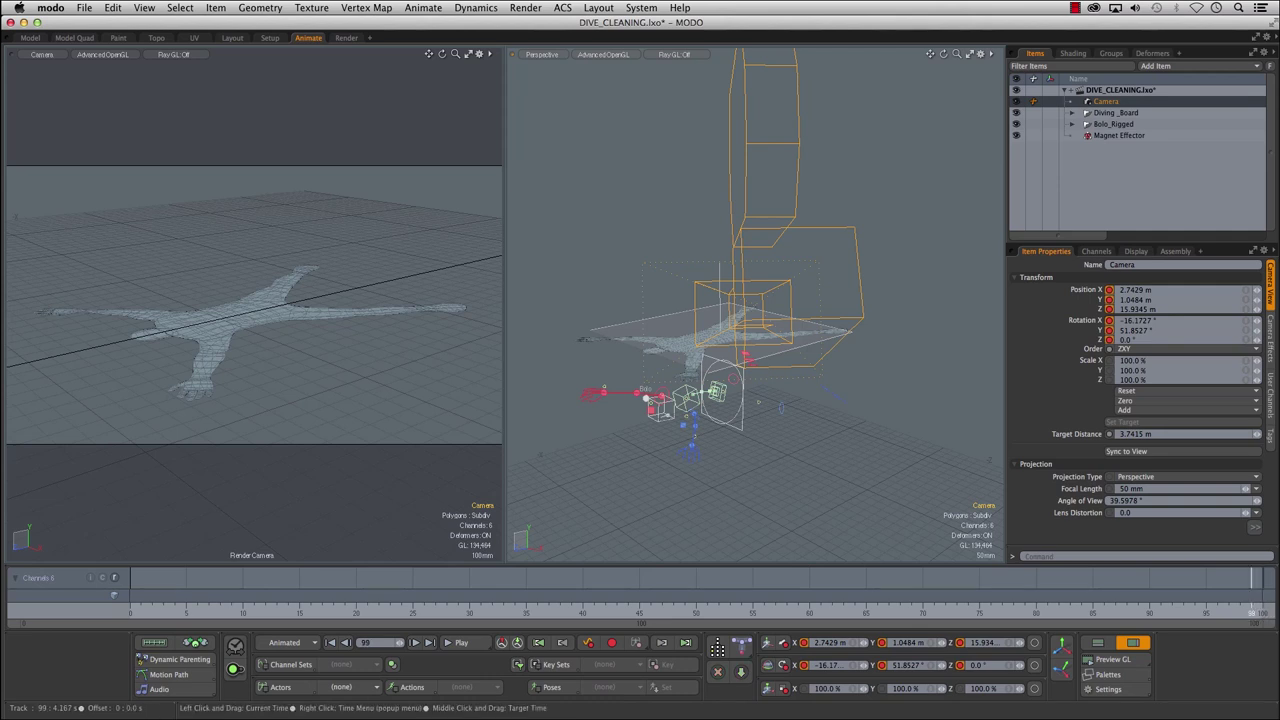
- Go to frame 65 and tilt the camera up at the falling diver, keying Rotation X at about 50.33°
{"action": "left_click_drag", "start_coordinate": [1115, 595], "coordinate": [775, 595]}
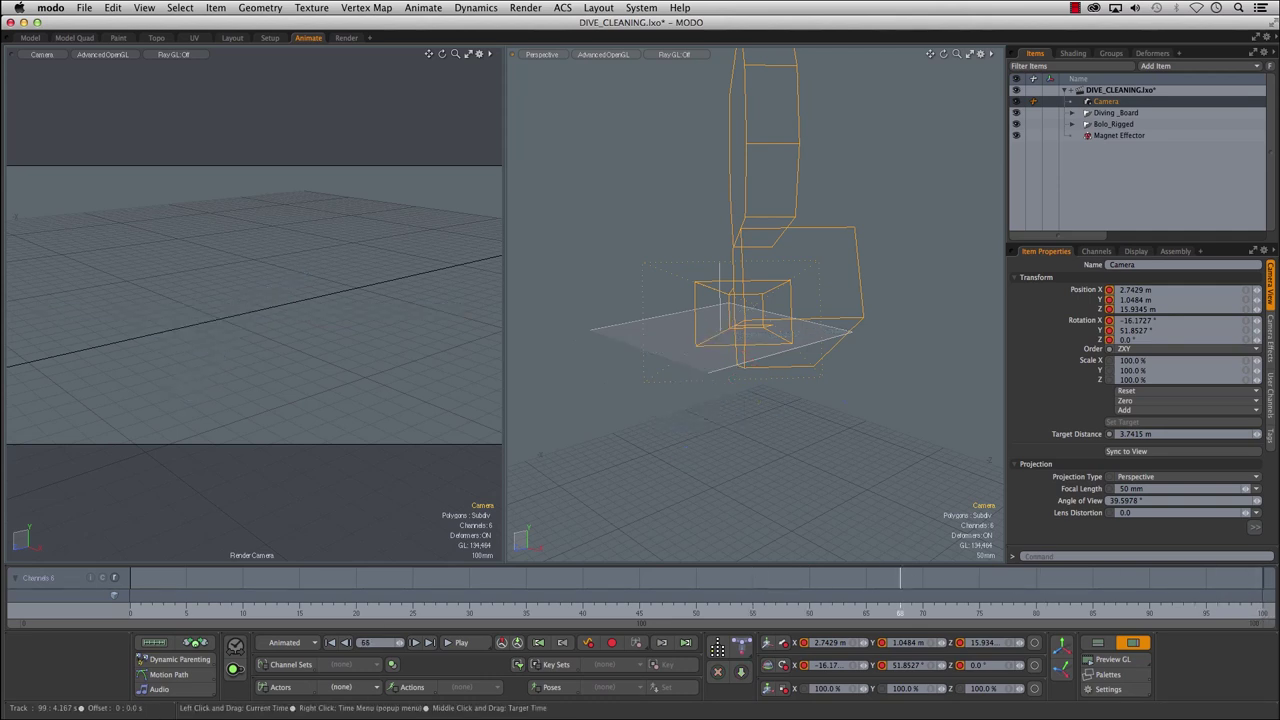
{"action": "left_click_drag", "start_coordinate": [760, 450], "coordinate": [616, 384], "text": "alt"}
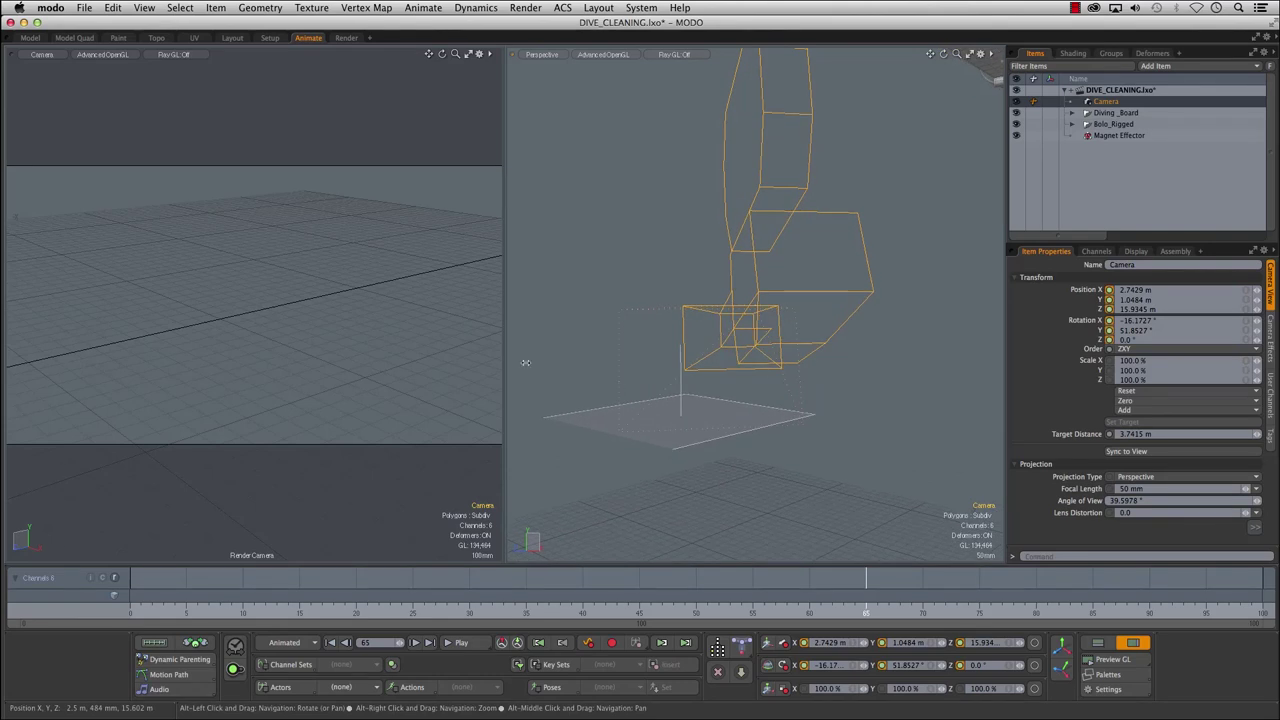
{"action": "left_click_drag", "start_coordinate": [822, 341], "coordinate": [707, 403], "text": "ctrl+alt"}
{"action": "key", "text": "e"}
{"action": "left_click_drag", "start_coordinate": [746, 356], "coordinate": [820, 310], "text": "alt"}
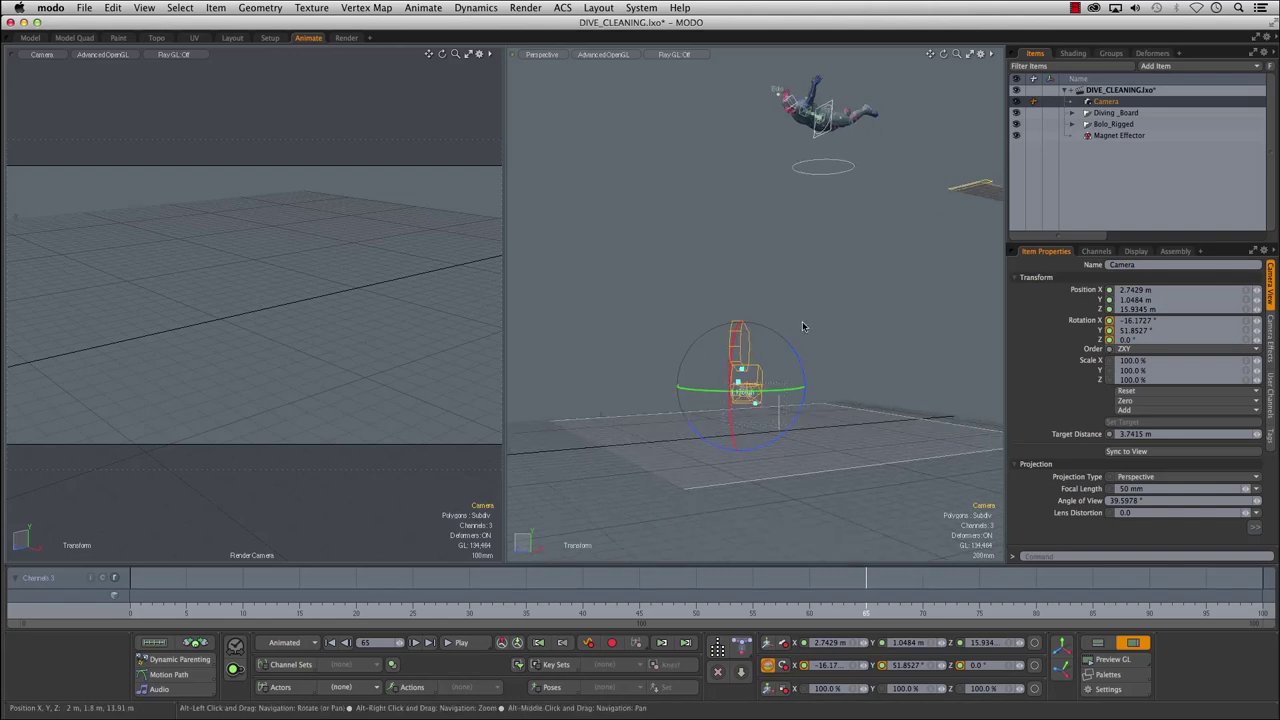
{"action": "left_click", "coordinate": [1066, 669]}
{"action": "left_click_drag", "start_coordinate": [735, 348], "coordinate": [755, 397]}
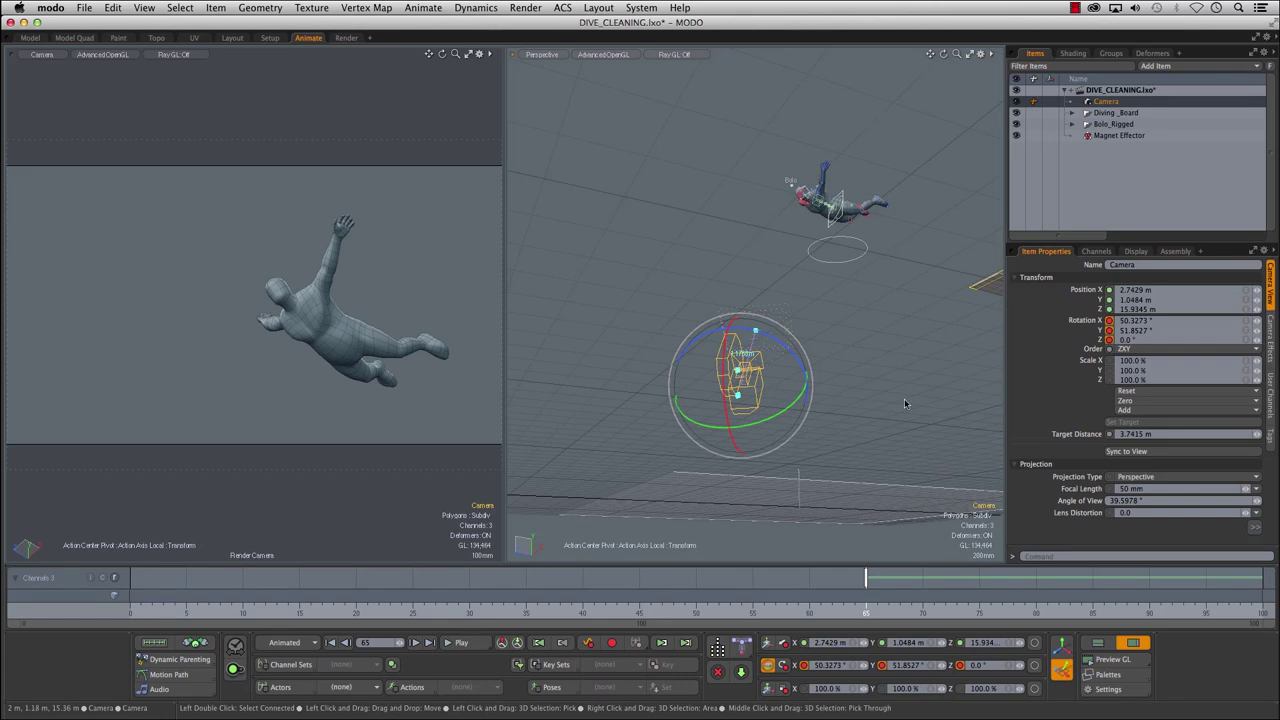
- At frame 45, aim the camera at the diver on the board, keying Rotation X about 23.83° and Y about 24.35°
{"action": "left_click_drag", "start_coordinate": [898, 616], "coordinate": [640, 614]}
{"action": "left_click_drag", "start_coordinate": [700, 400], "coordinate": [775, 437], "text": "alt"}
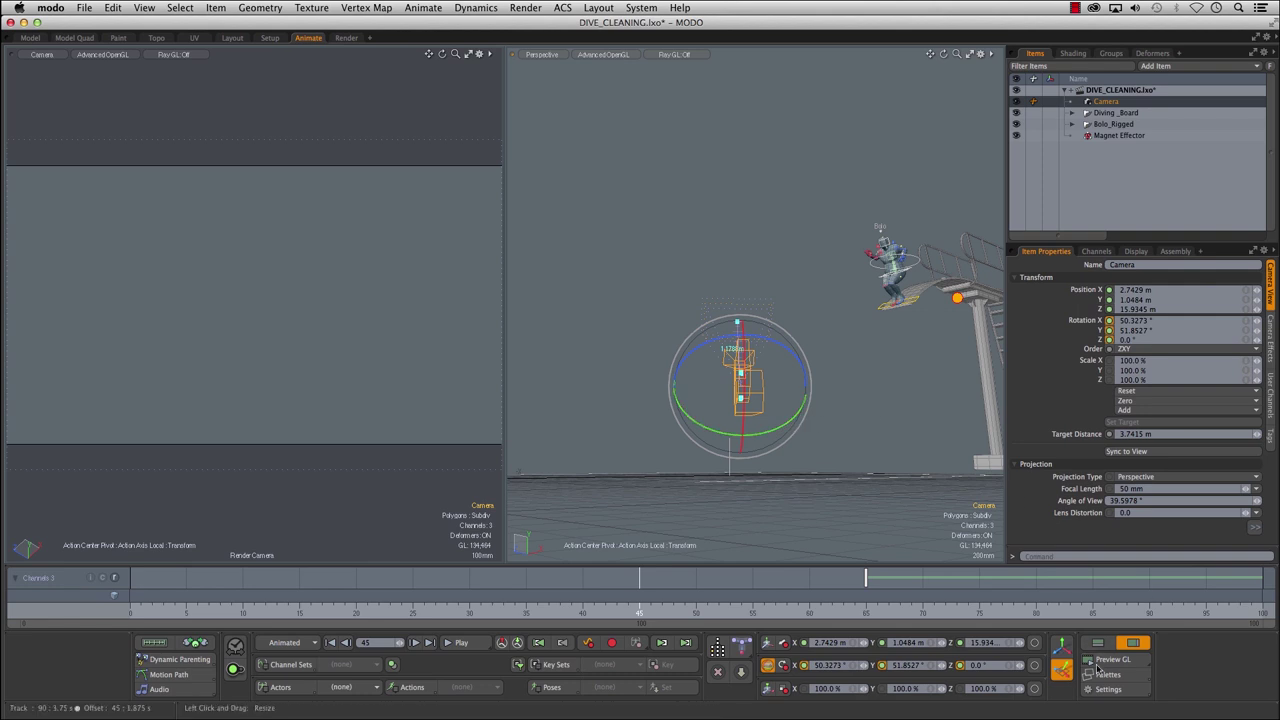
{"action": "left_click", "coordinate": [1061, 673]}
{"action": "left_click_drag", "start_coordinate": [804, 363], "coordinate": [769, 391], "text": "alt"}
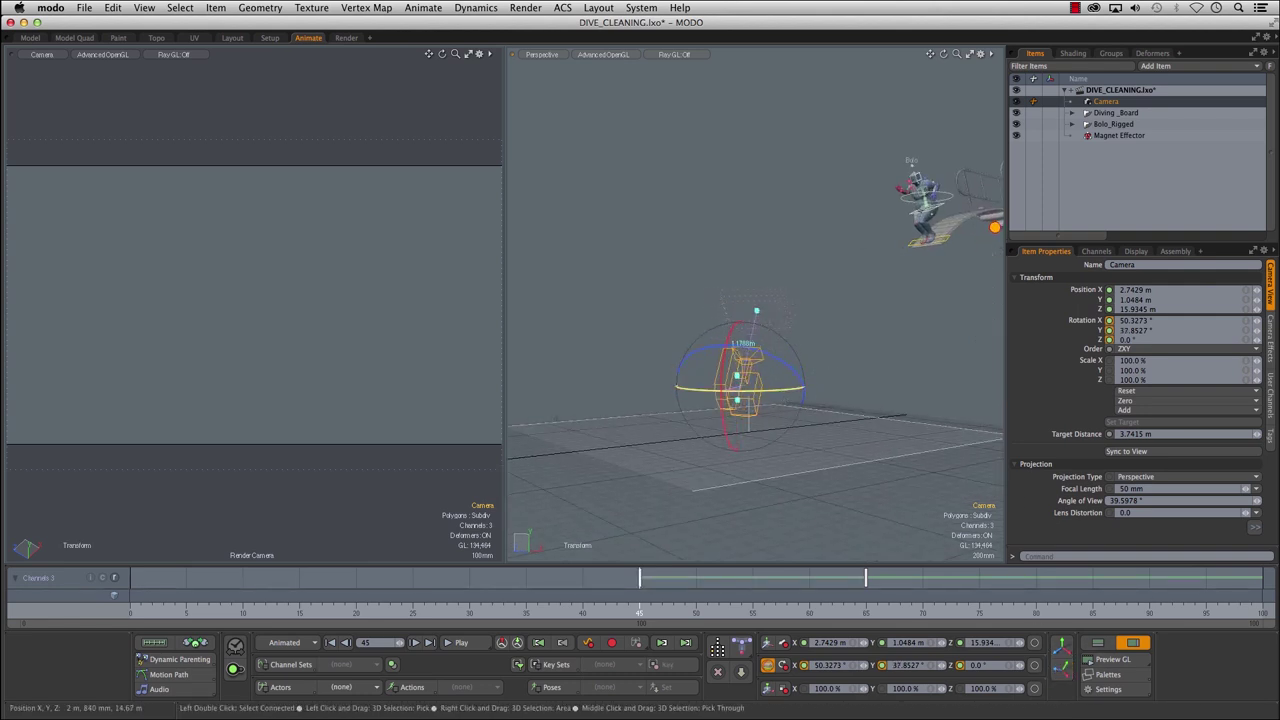
{"action": "left_click_drag", "start_coordinate": [762, 406], "coordinate": [729, 350], "text": "alt"}
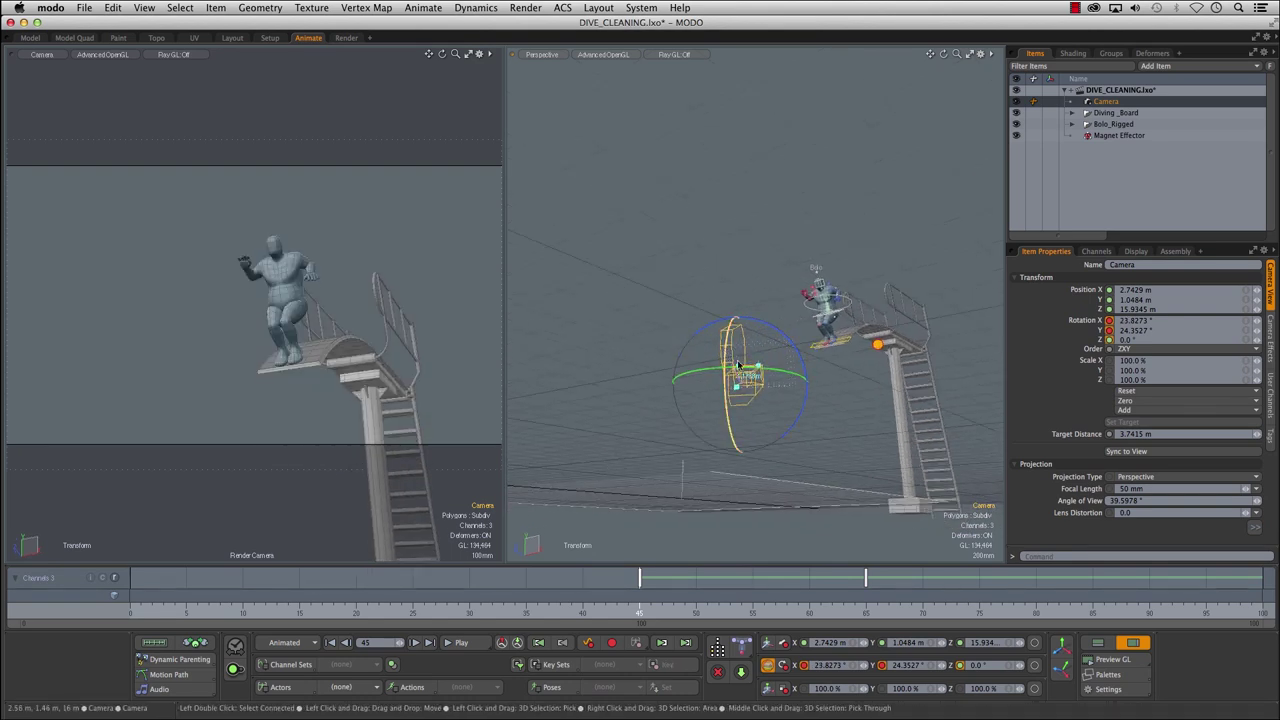
- Key the same camera rotation at frame 0 and tilt the camera to about 29.33° in Rotation X at frame 16
{"action": "left_click_drag", "start_coordinate": [638, 612], "coordinate": [130, 612]}
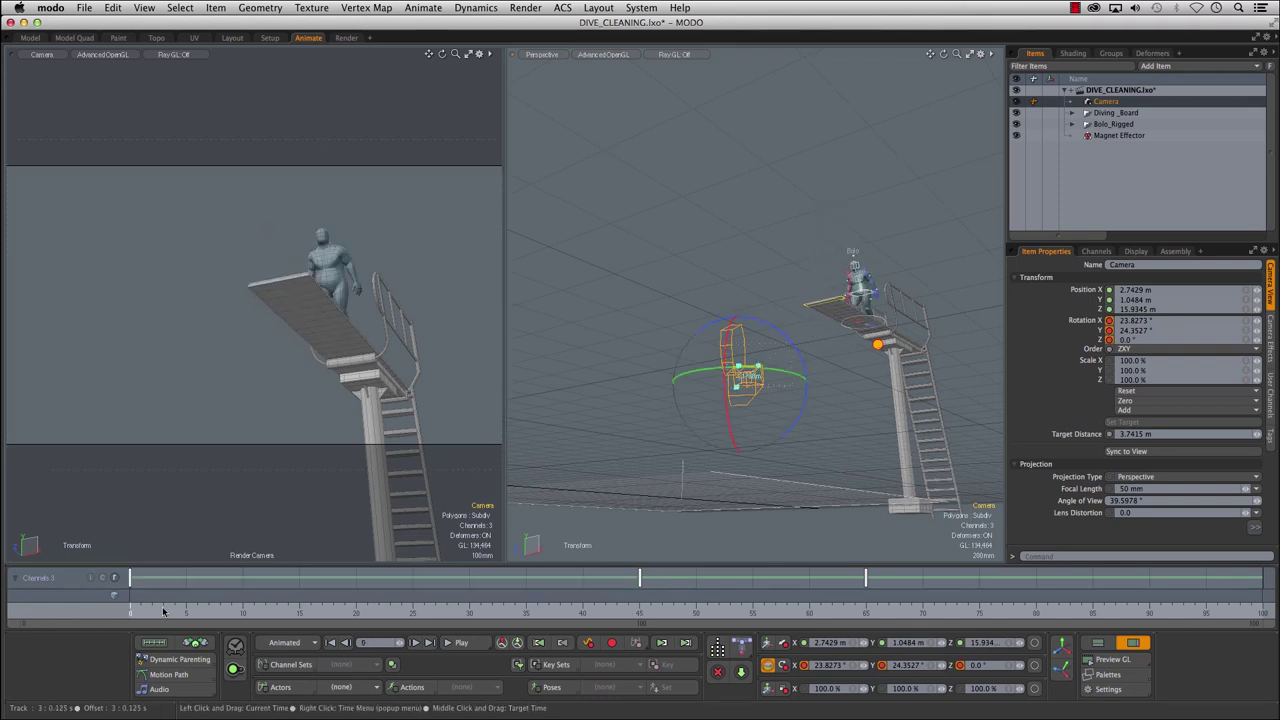
{"action": "left_click_drag", "start_coordinate": [141, 612], "coordinate": [311, 612]}
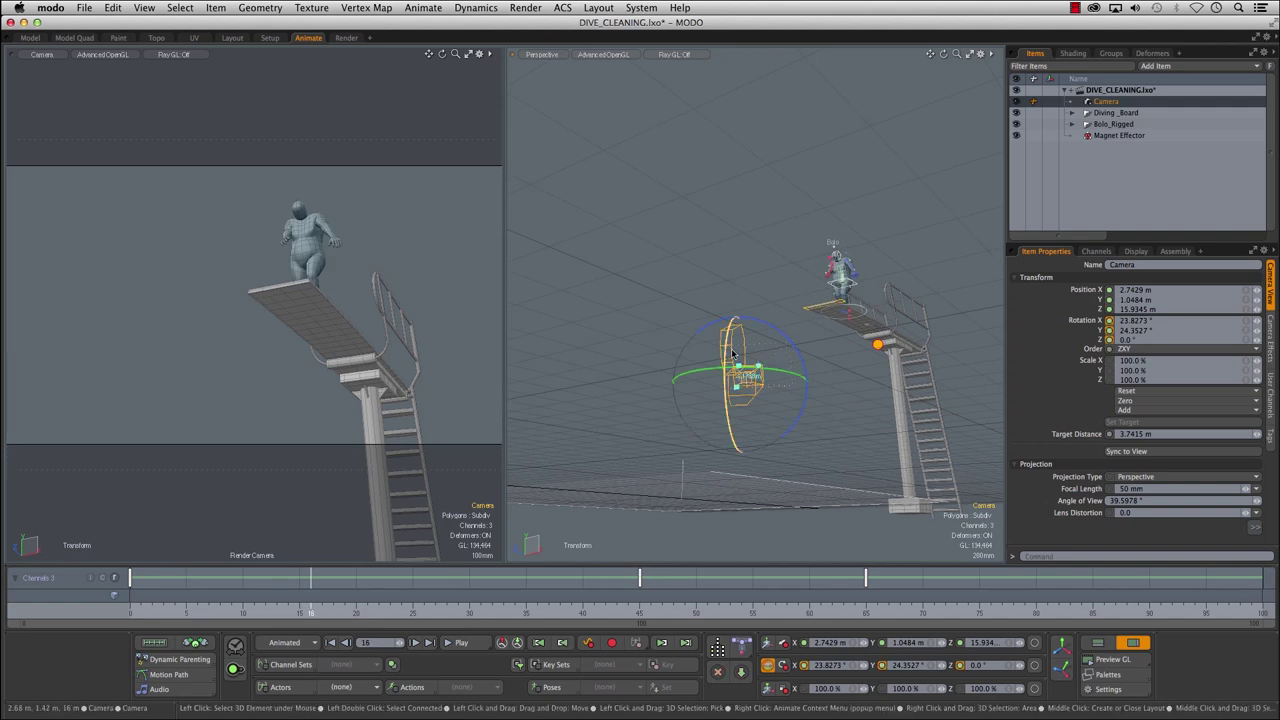
{"action": "left_click_drag", "start_coordinate": [728, 348], "coordinate": [725, 362]}
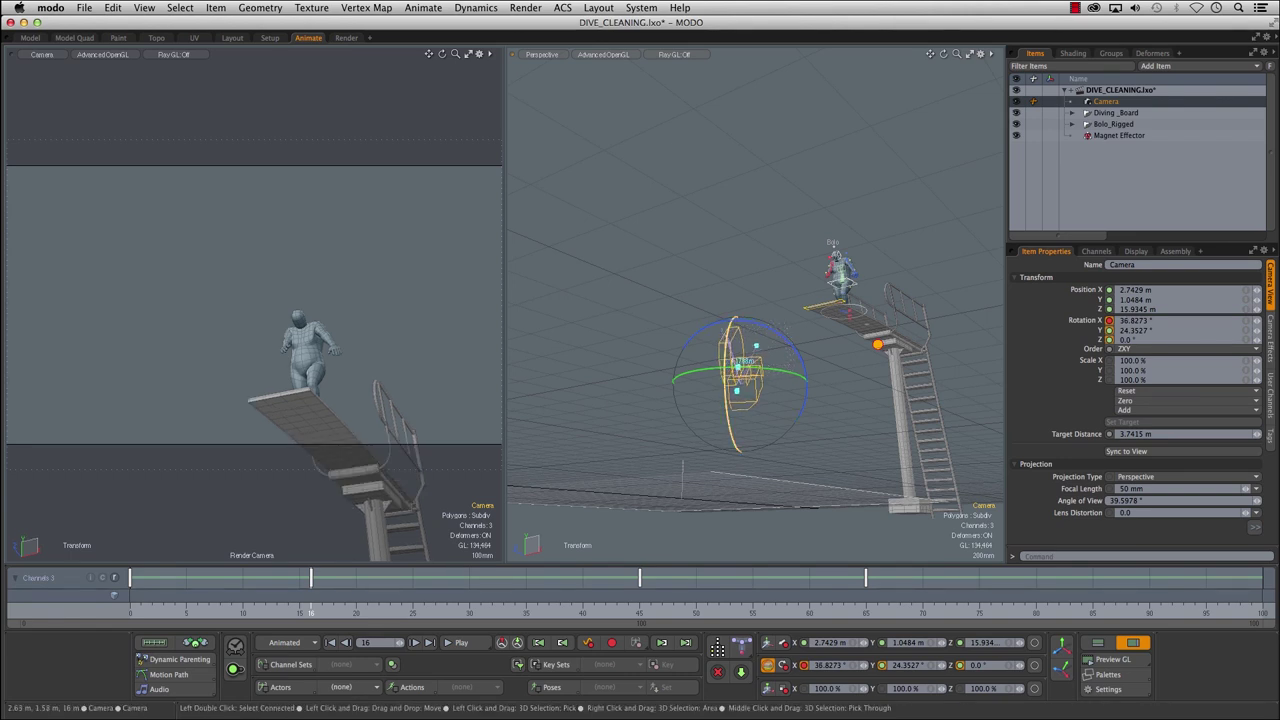
{"action": "left_click_drag", "start_coordinate": [726, 366], "coordinate": [726, 371]}
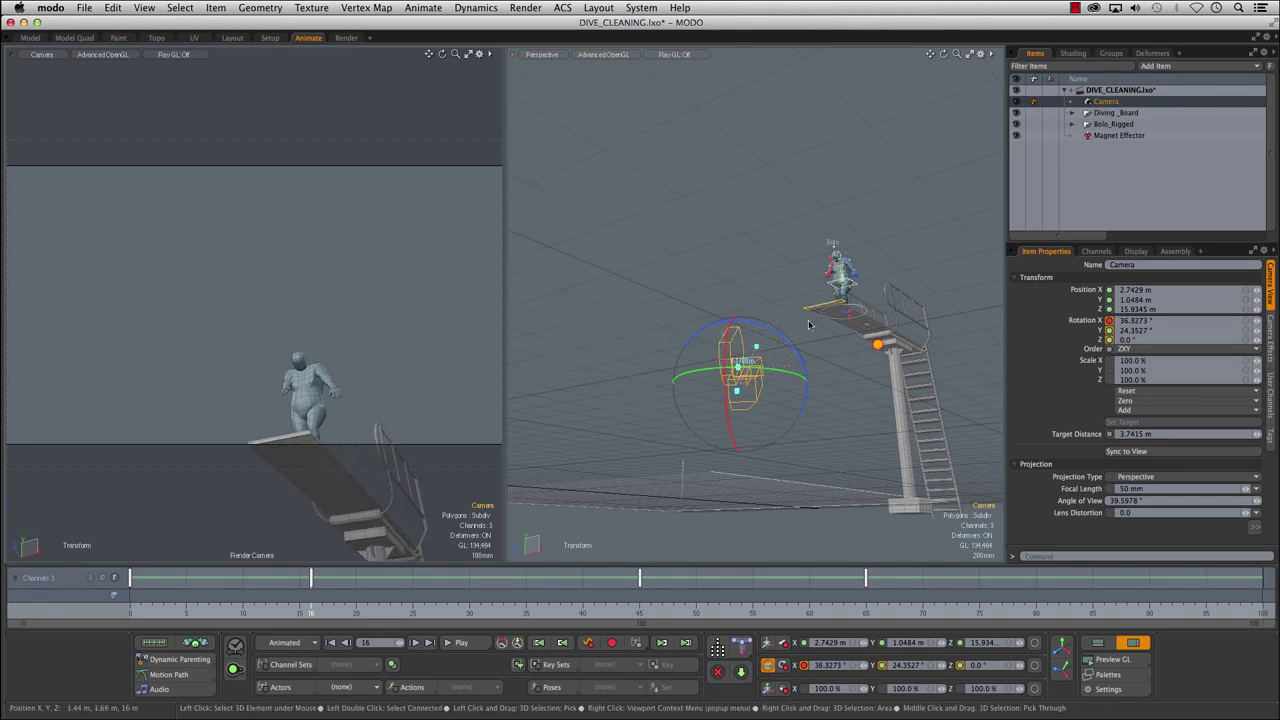
{"action": "key", "text": "shift+a"}
{"action": "left_click_drag", "start_coordinate": [802, 325], "coordinate": [669, 293], "text": "alt"}
{"action": "mouse_move", "coordinate": [311, 608]}
{"action": "left_mouse_down"}
{"action": "mouse_move", "coordinate": [142, 609]}
{"action": "mouse_move", "coordinate": [458, 609]}
{"action": "mouse_move", "coordinate": [378, 578]}
{"action": "left_mouse_up"}
{"action": "left_click_drag", "start_coordinate": [837, 302], "coordinate": [826, 441], "text": "ctrl+alt"}
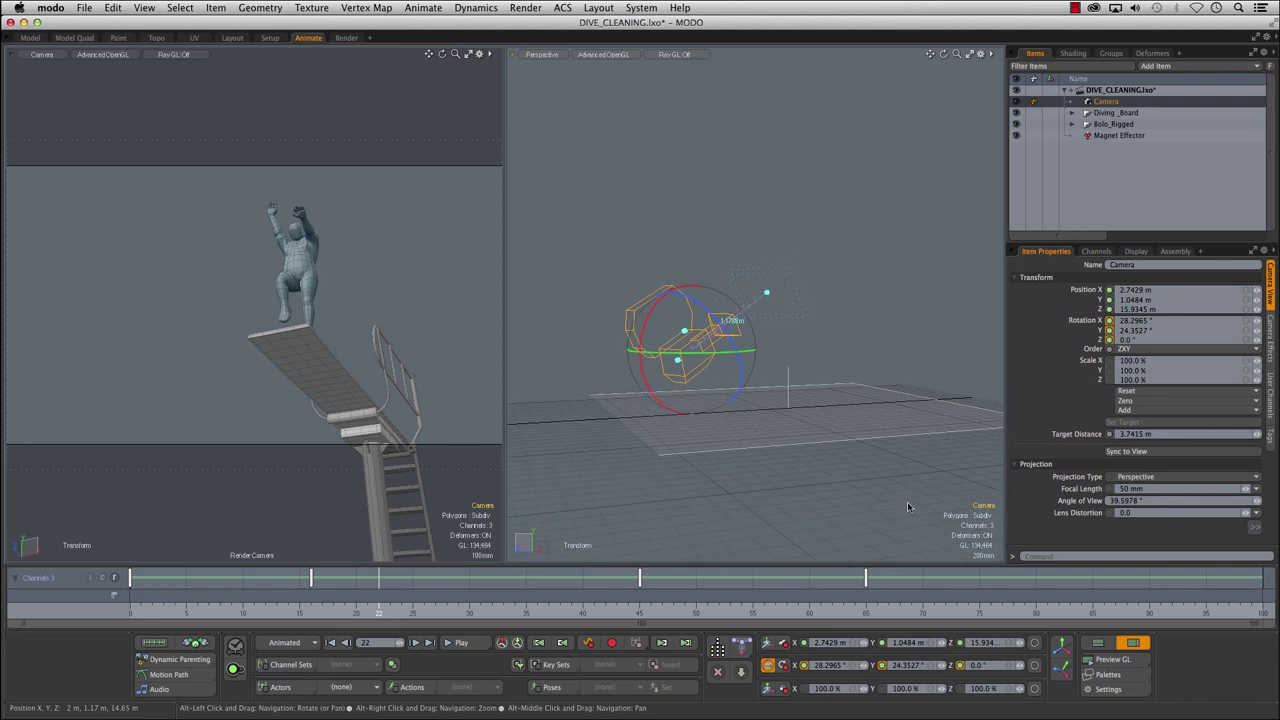
{"action": "left_click", "coordinate": [312, 610]}
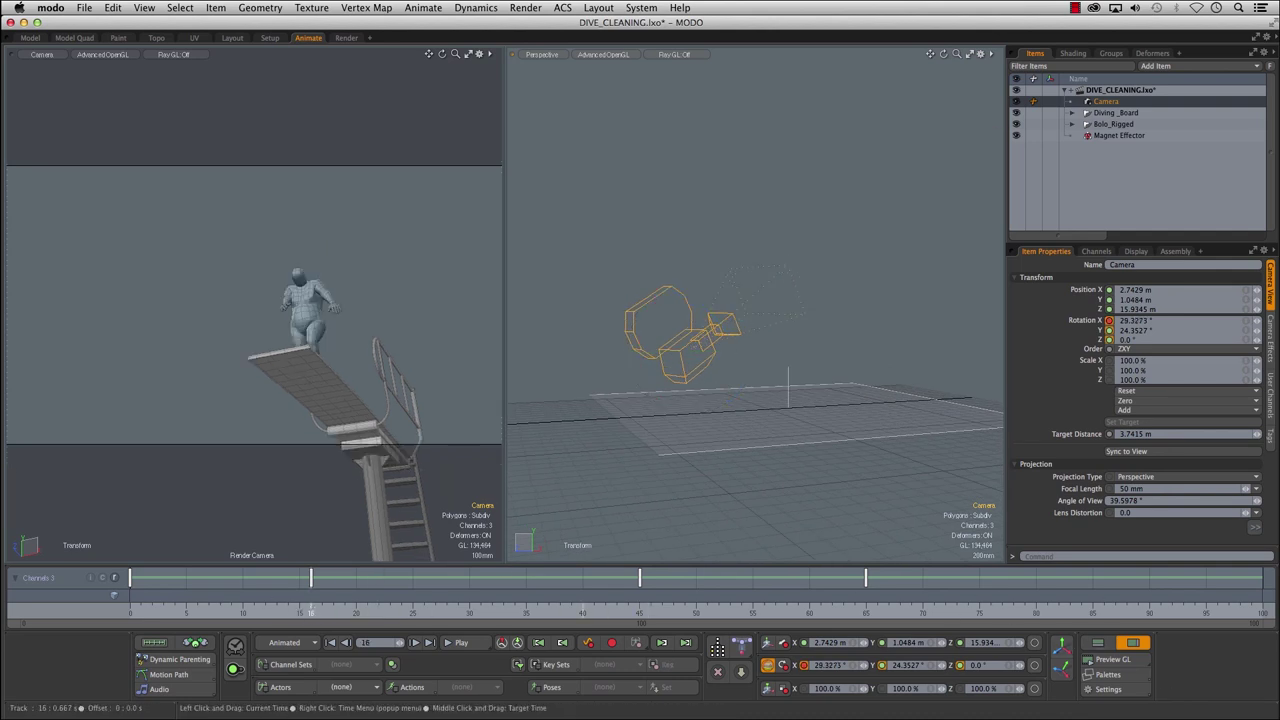
- Key the camera rotation at frame 39 and tilt the camera onto the falling diver at frame 72, Rotation X about 8.15°
{"action": "mouse_move", "coordinate": [795, 405]}
{"action": "left_mouse_down", "text": "ctrl+alt"}
{"action": "mouse_move", "coordinate": [752, 405]}
{"action": "mouse_move", "coordinate": [785, 412]}
{"action": "left_mouse_up", "text": "ctrl+alt"}
{"action": "left_click_drag", "start_coordinate": [311, 608], "coordinate": [946, 612]}
{"action": "left_click_drag", "start_coordinate": [868, 342], "coordinate": [798, 337], "text": "alt"}
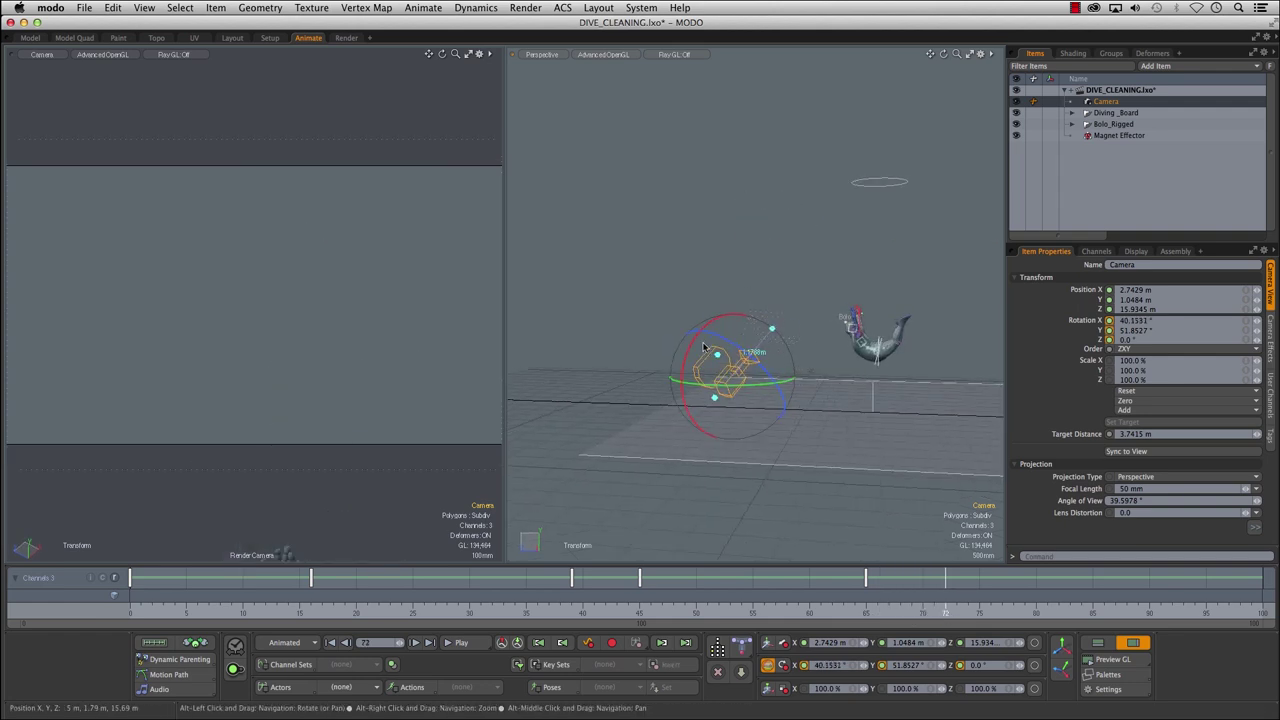
{"action": "left_click_drag", "start_coordinate": [697, 344], "coordinate": [716, 329]}
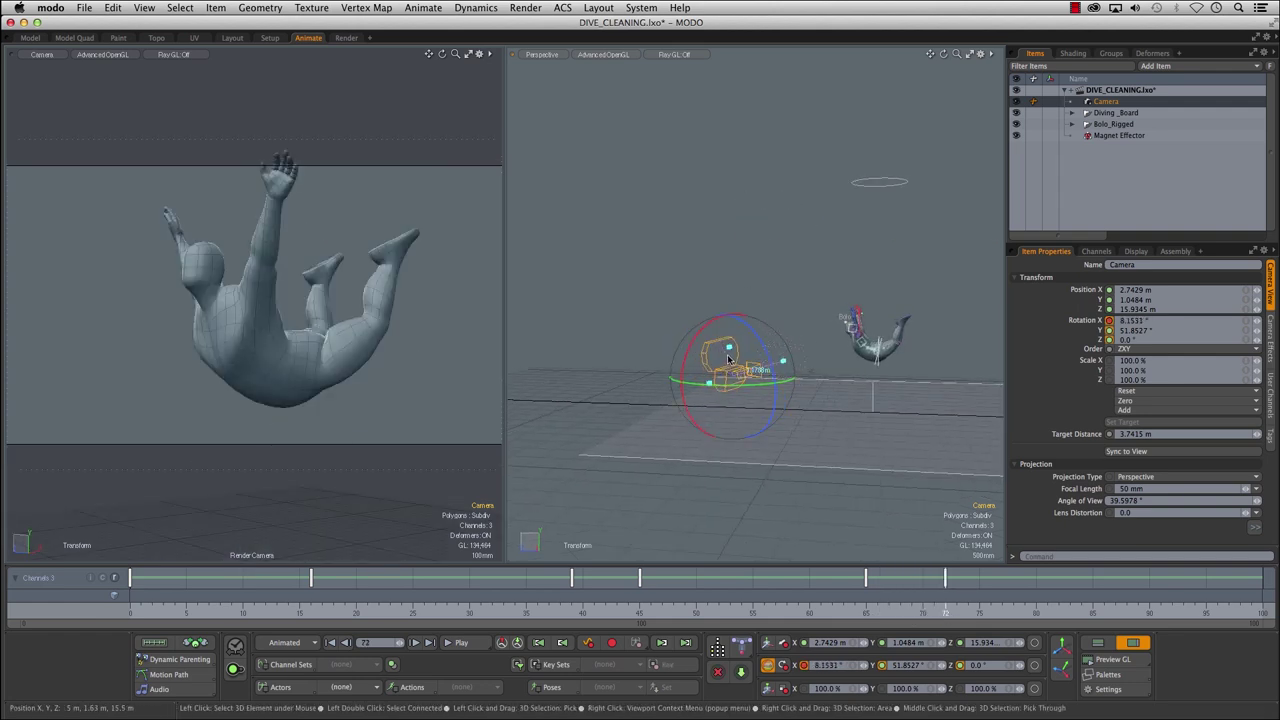
- Follow the impact by keying the camera's Rotation X at about -15.48° on frame 74 and -9.77° on frame 73
{"action": "left_click_drag", "start_coordinate": [940, 613], "coordinate": [968, 612]}
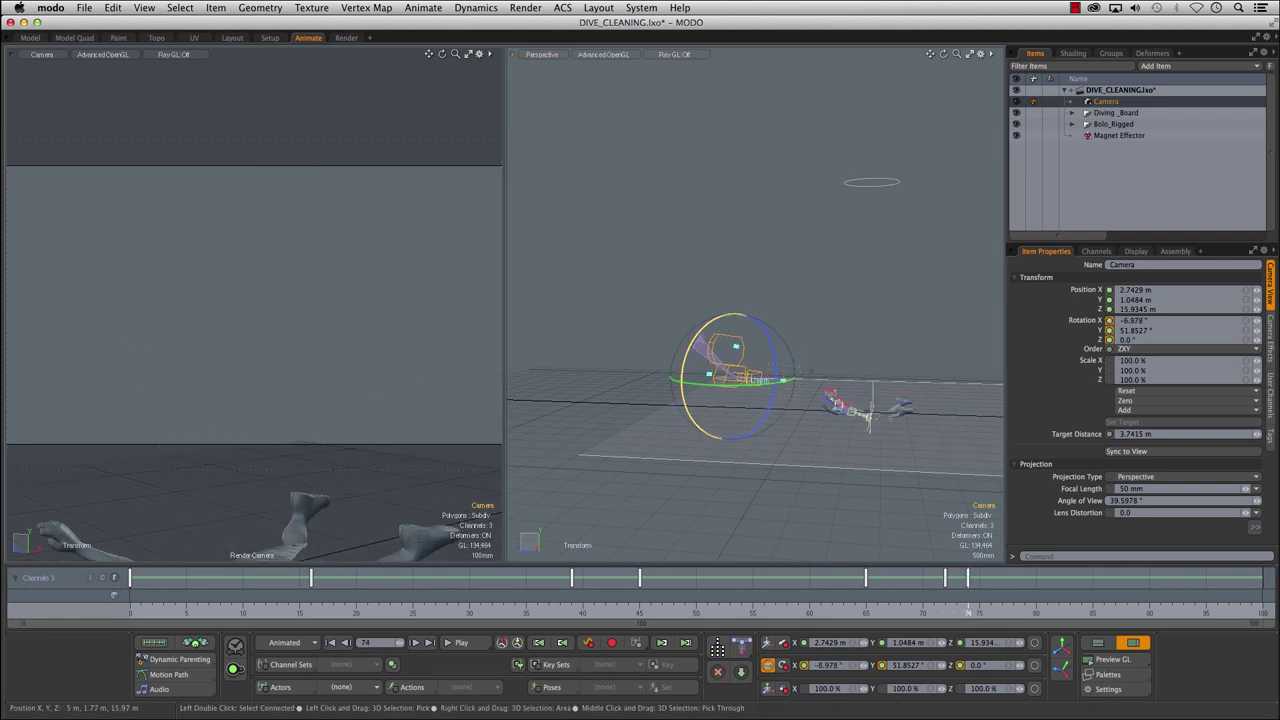
{"action": "left_click", "coordinate": [707, 337]}
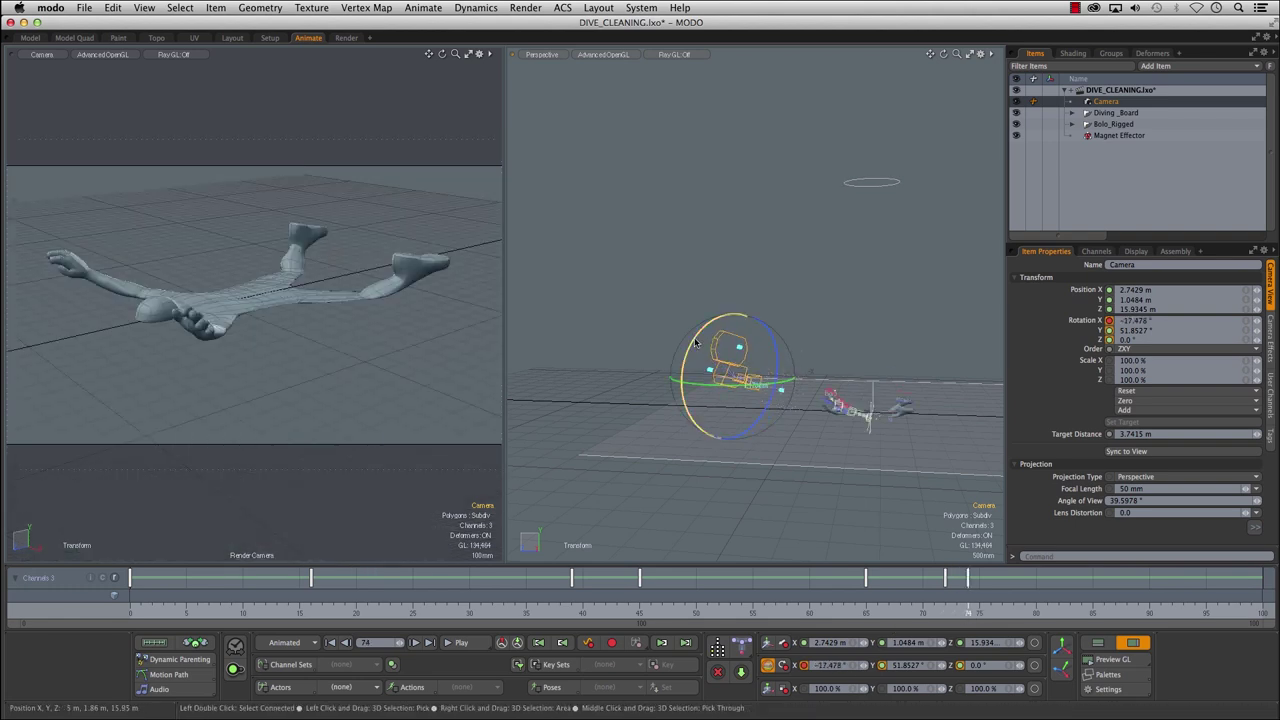
{"action": "left_click_drag", "start_coordinate": [698, 340], "coordinate": [696, 343]}
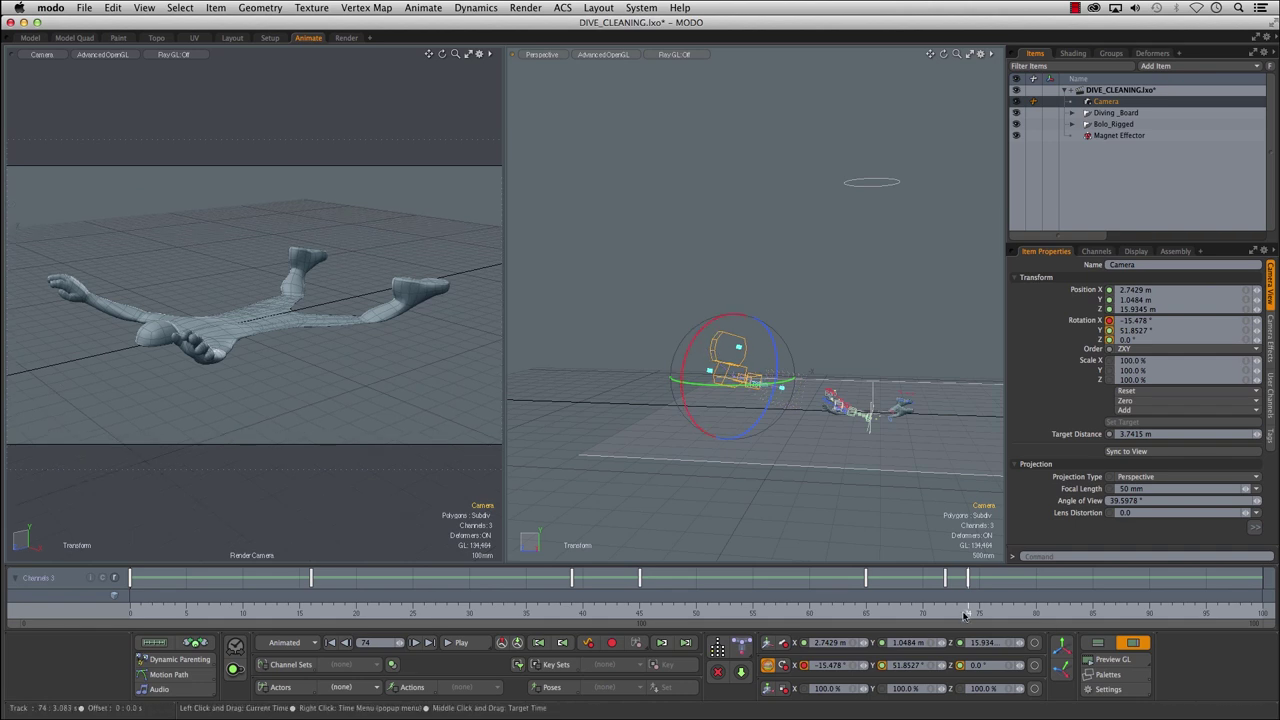
{"action": "left_click_drag", "start_coordinate": [967, 612], "coordinate": [958, 613]}
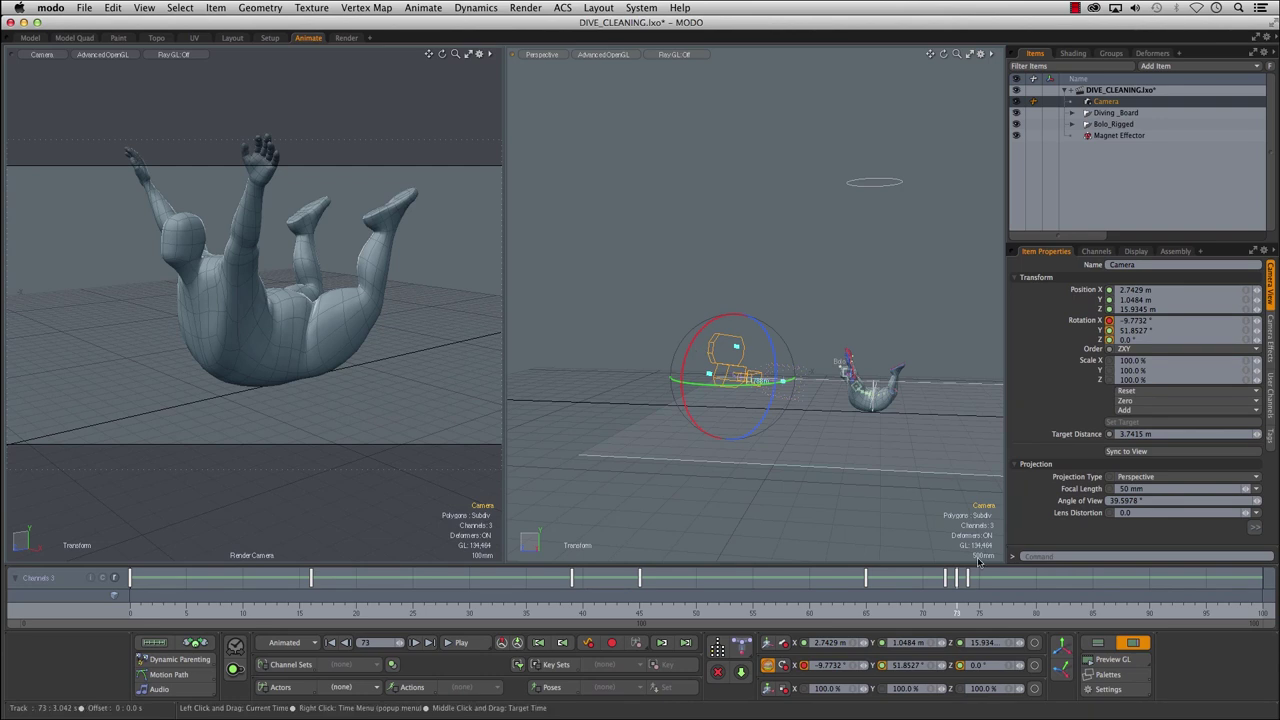
- Tilt the camera to about 22.44° in Rotation X at frame 71 and key an adjusted tilt on the diver at frame 67
{"action": "left_click", "coordinate": [946, 612]}
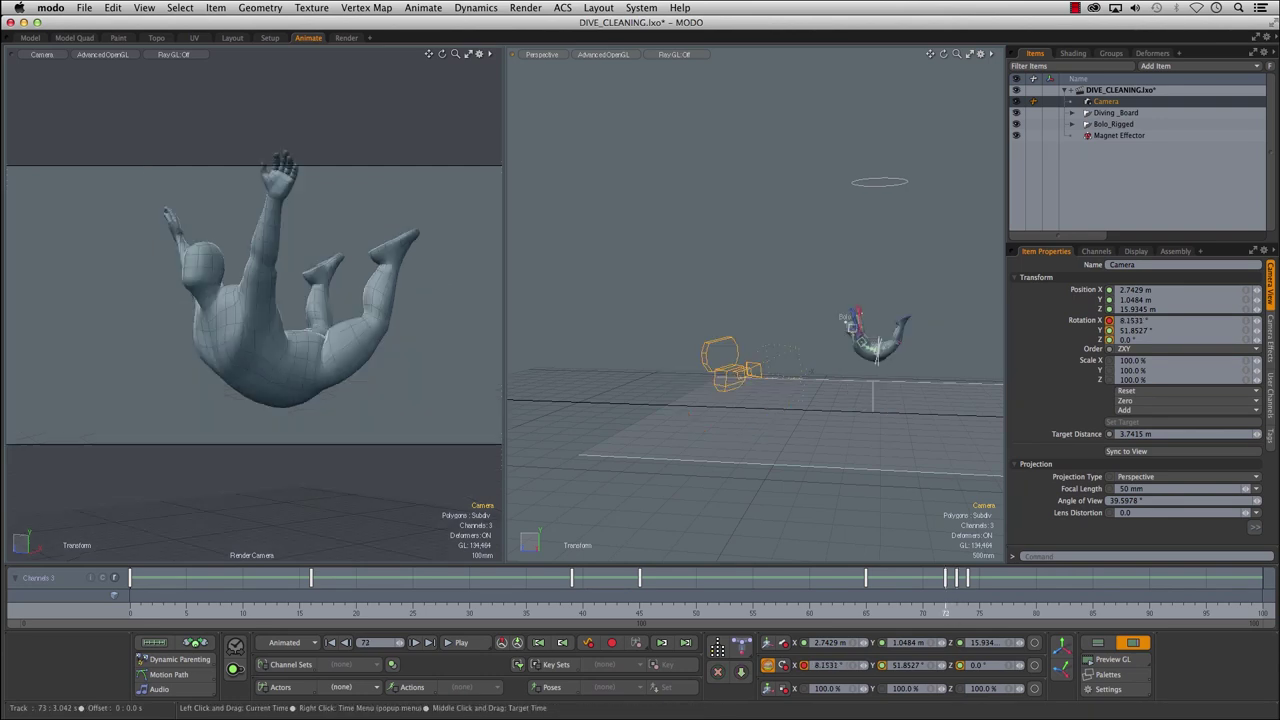
{"action": "left_click", "coordinate": [935, 612]}
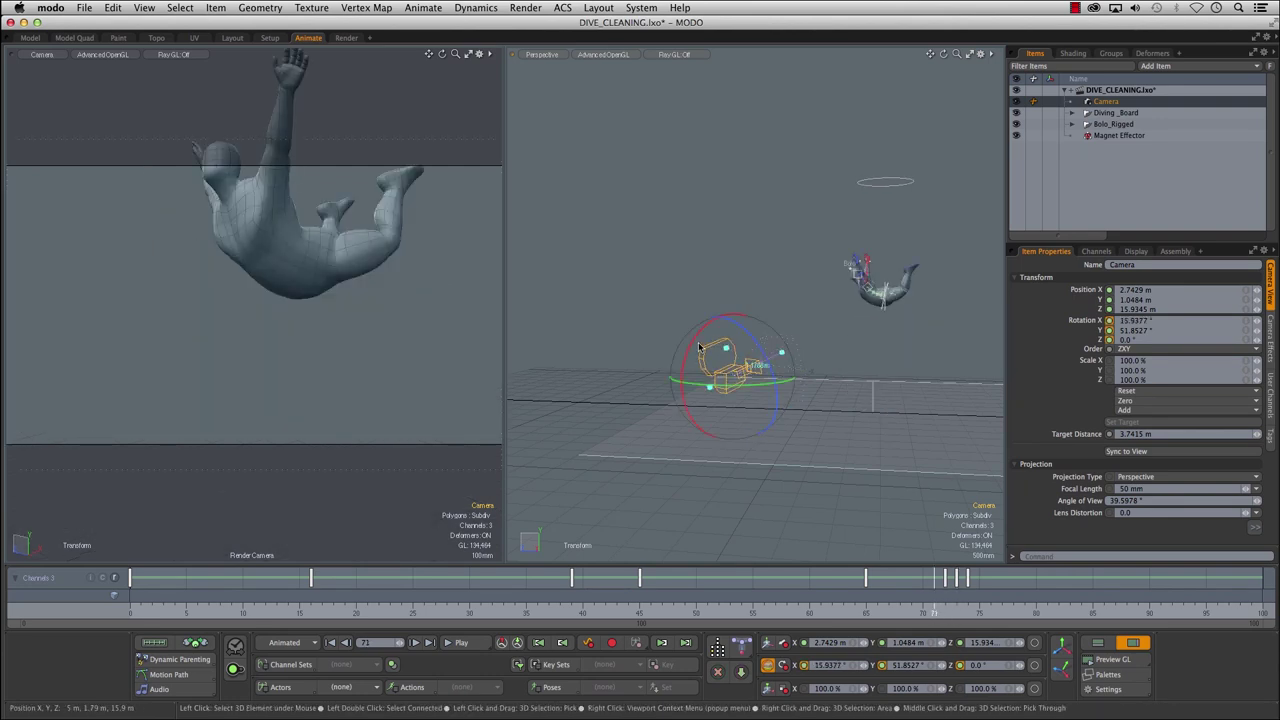
{"action": "left_click_drag", "start_coordinate": [700, 352], "coordinate": [692, 347]}
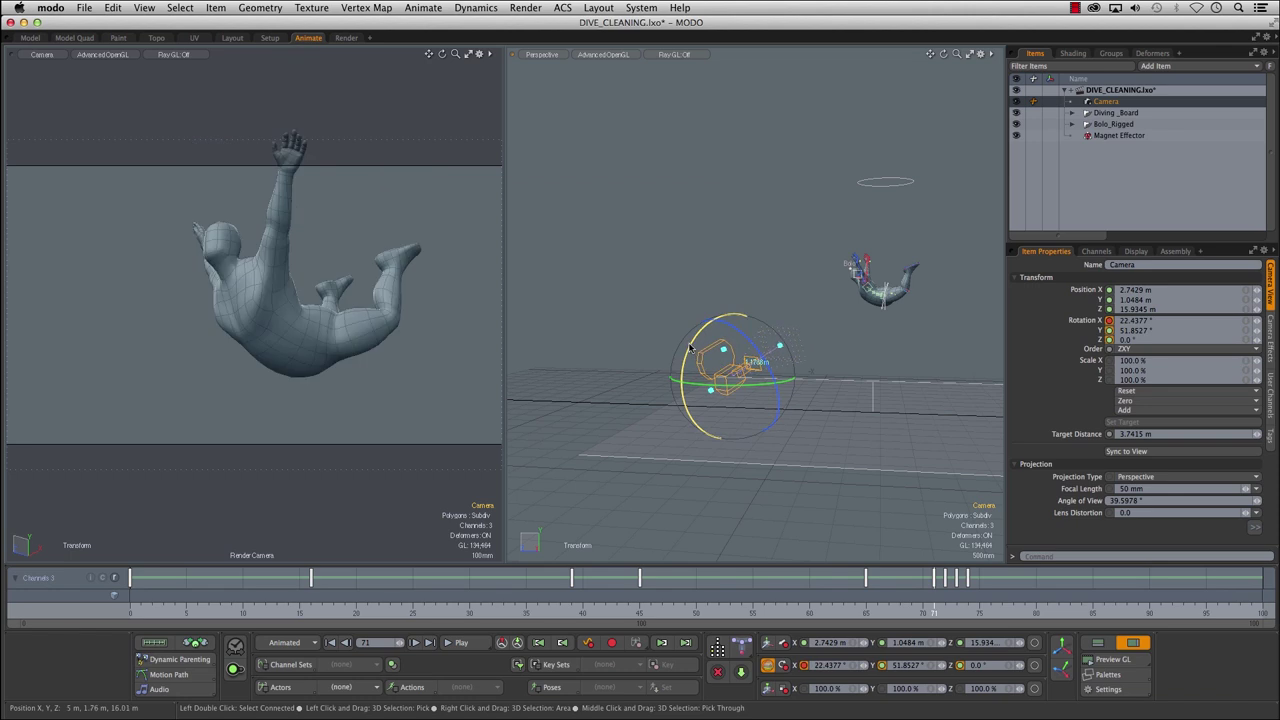
{"action": "left_click", "coordinate": [889, 612]}
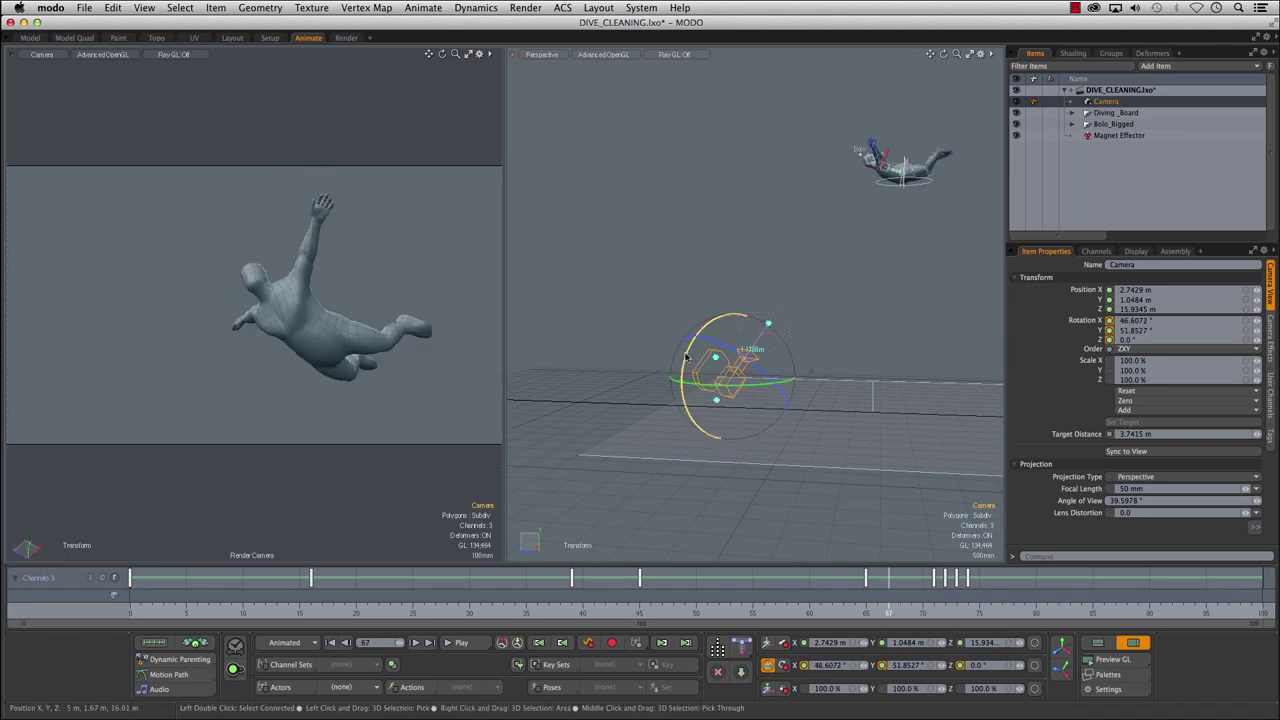
{"action": "left_click_drag", "start_coordinate": [691, 346], "coordinate": [690, 352]}
- Try the camera move without the rotation key at frame 65 and scrub through the shot
{"action": "left_click_drag", "start_coordinate": [890, 612], "coordinate": [855, 612]}
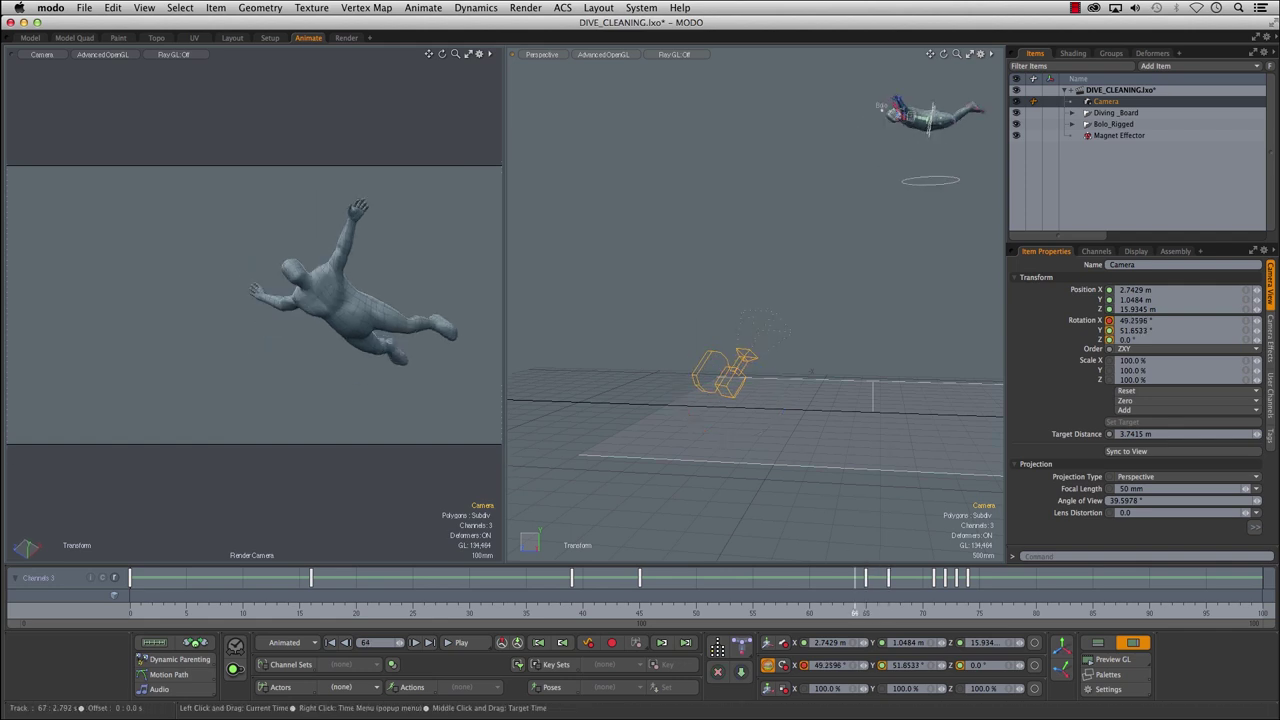
{"action": "left_click", "coordinate": [857, 594]}
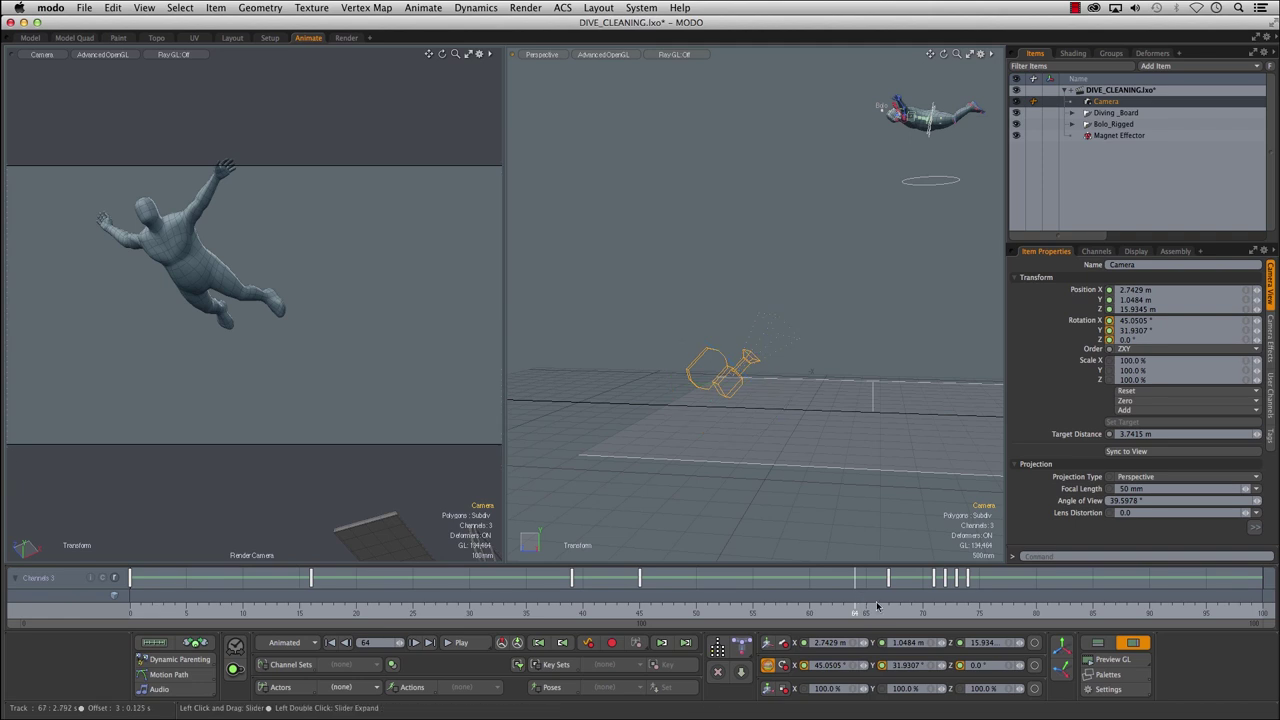
{"action": "left_click_drag", "start_coordinate": [846, 614], "coordinate": [1206, 612]}
{"action": "left_click_drag", "start_coordinate": [585, 612], "coordinate": [866, 612]}
- Select the diver's right arm FK control and rotate the arm outward at frame 68 to about 11.49°, 32.75°, 141.98°
{"action": "key", "text": "e"}
{"action": "left_click_drag", "start_coordinate": [808, 188], "coordinate": [630, 243], "text": "alt"}
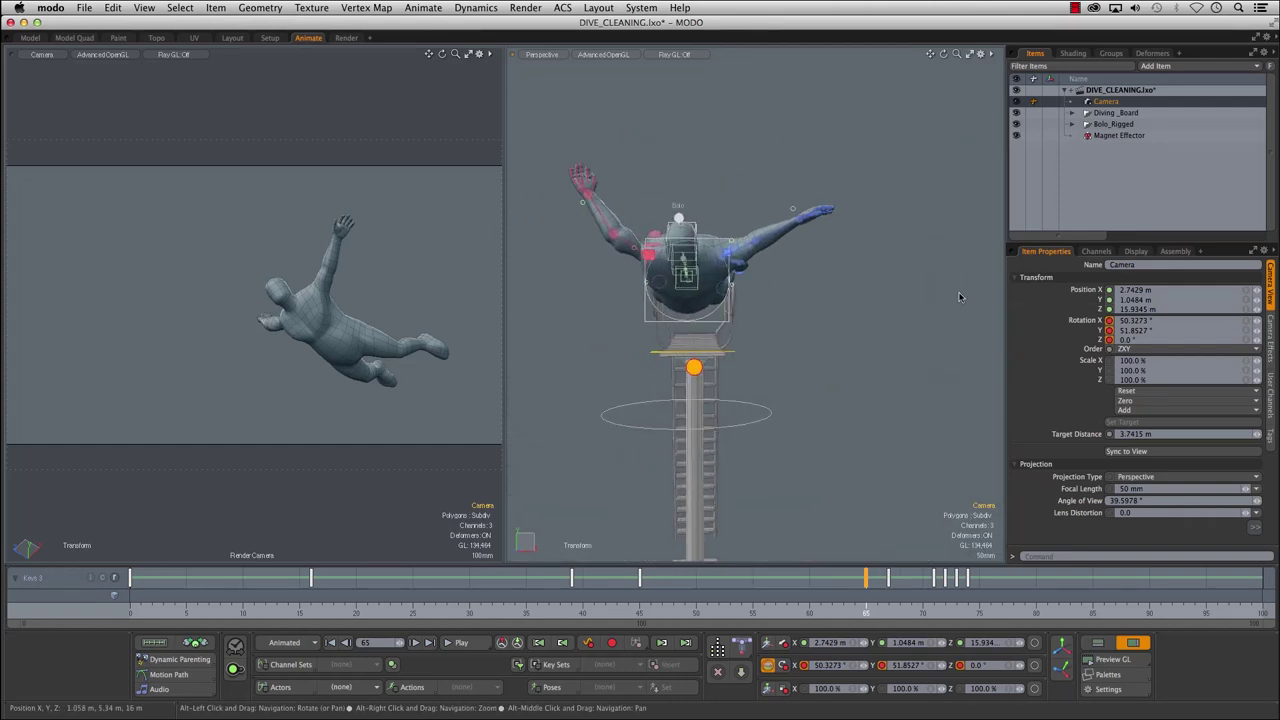
{"action": "left_click", "coordinate": [624, 248]}
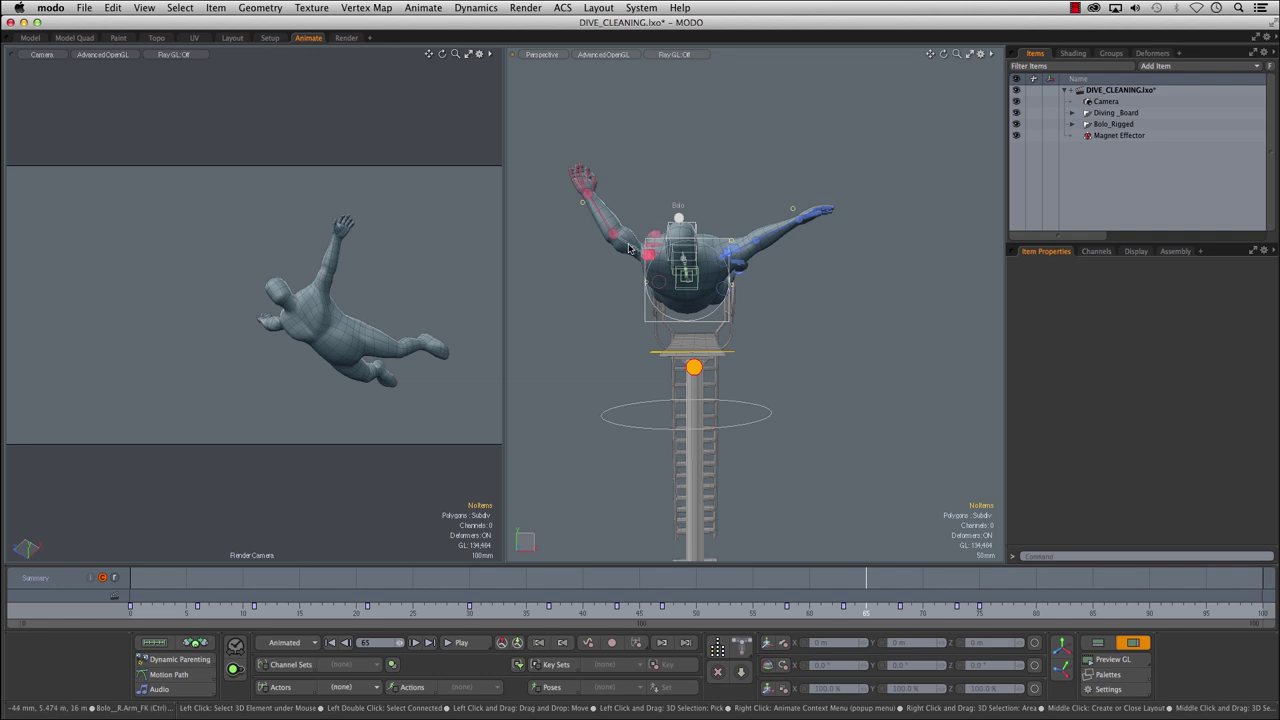
{"action": "left_click", "coordinate": [643, 257]}
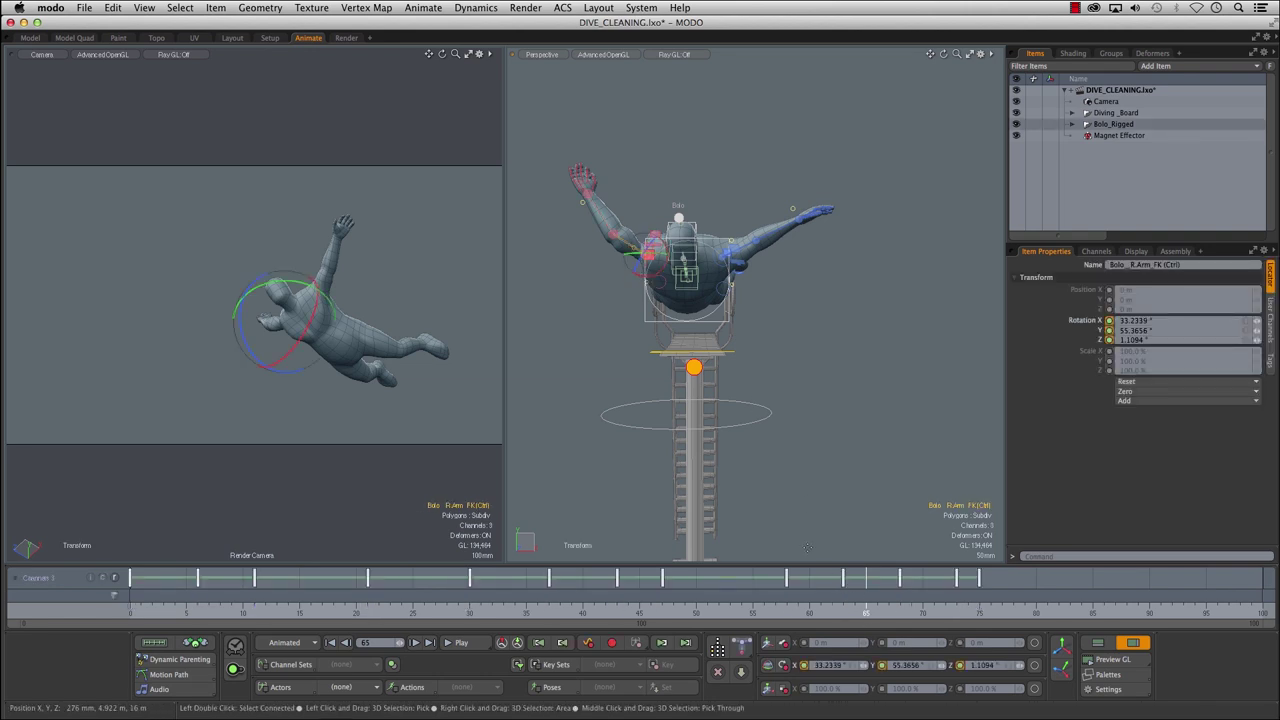
{"action": "left_click", "coordinate": [843, 579]}
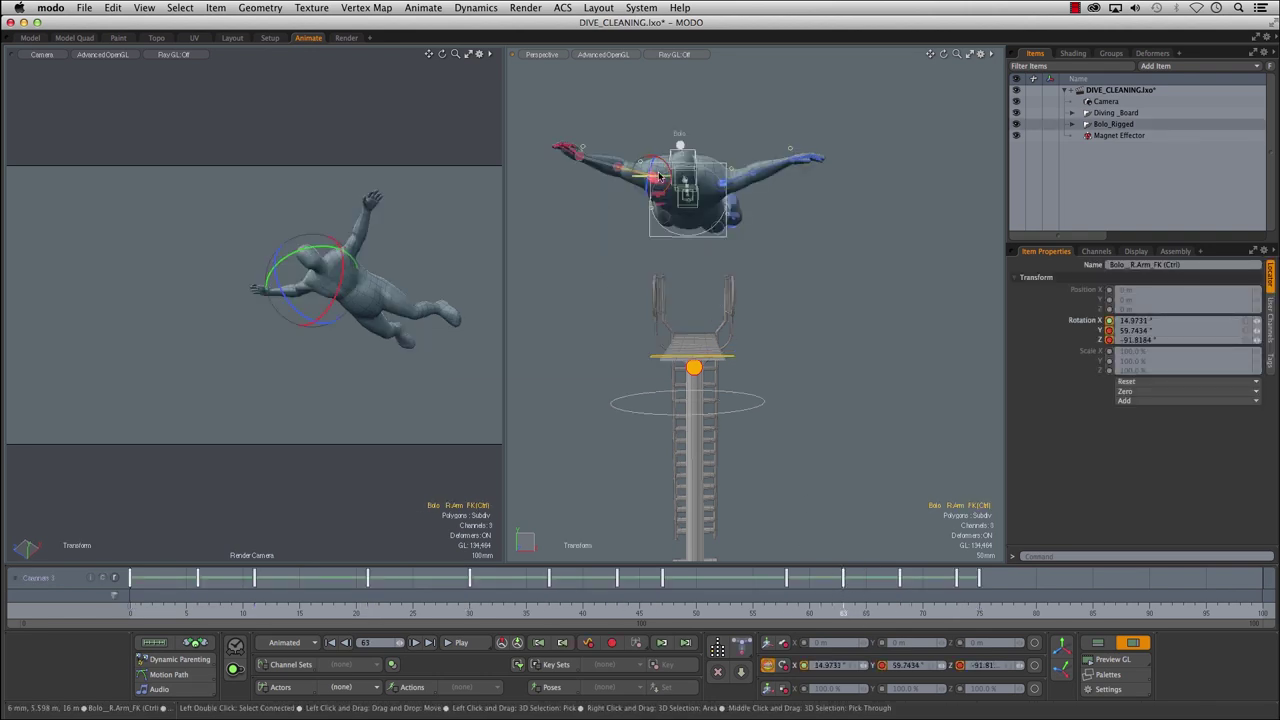
{"action": "key", "text": "shift+a"}
{"action": "left_click_drag", "start_coordinate": [712, 285], "coordinate": [671, 291], "text": "alt"}
{"action": "scroll", "coordinate": [668, 292], "scroll_direction": "down", "scroll_amount": 10}
{"action": "left_click_drag", "start_coordinate": [653, 355], "coordinate": [703, 413], "text": "alt"}
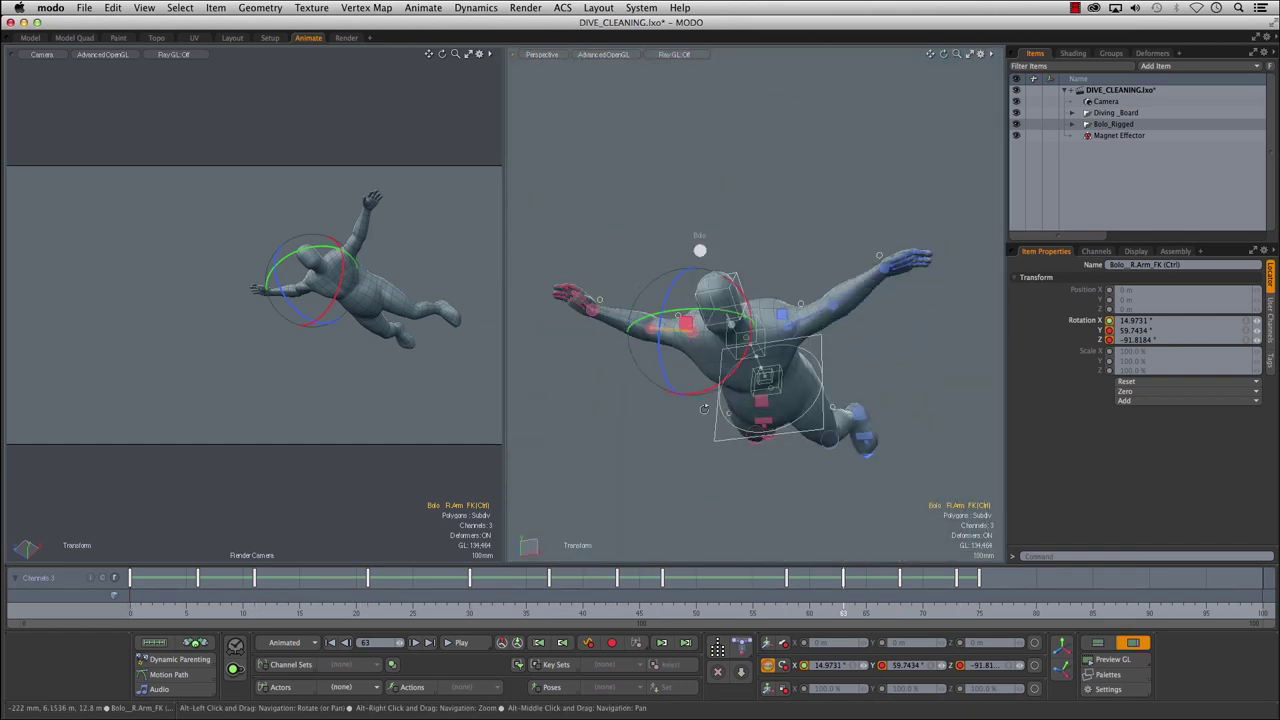
{"action": "left_click_drag", "start_coordinate": [850, 606], "coordinate": [877, 606]}
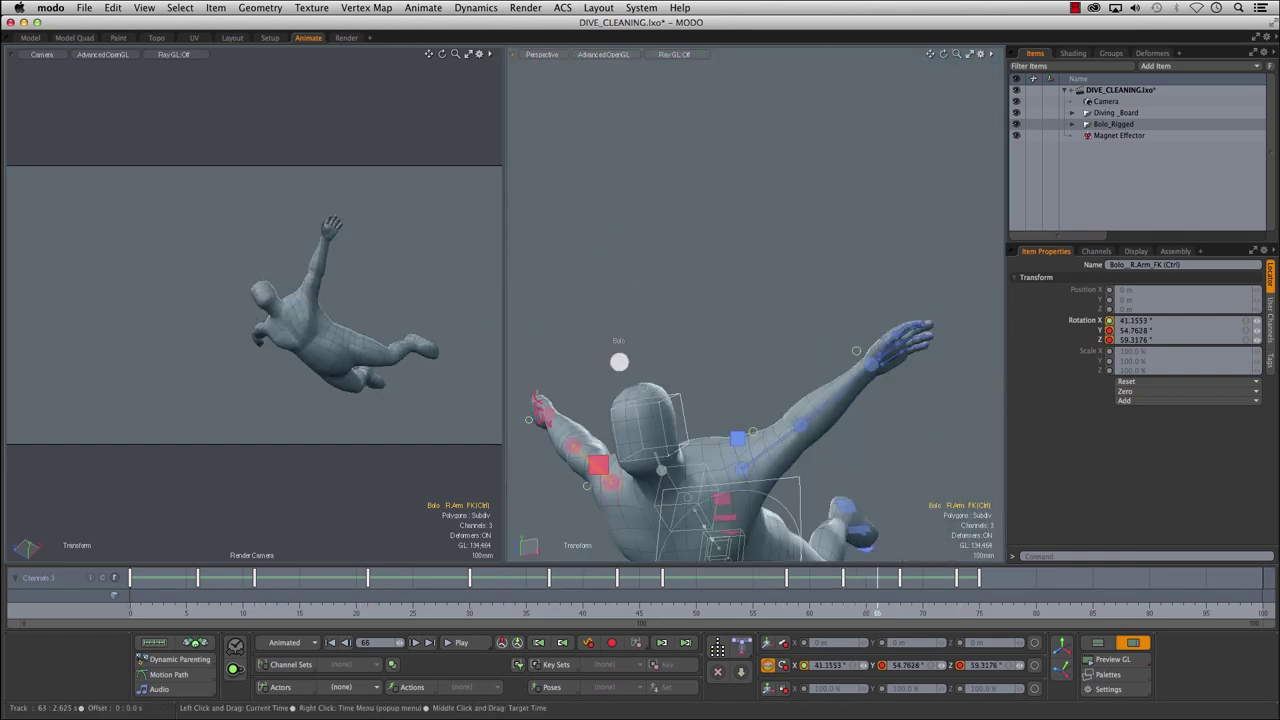
{"action": "left_click", "coordinate": [904, 622]}
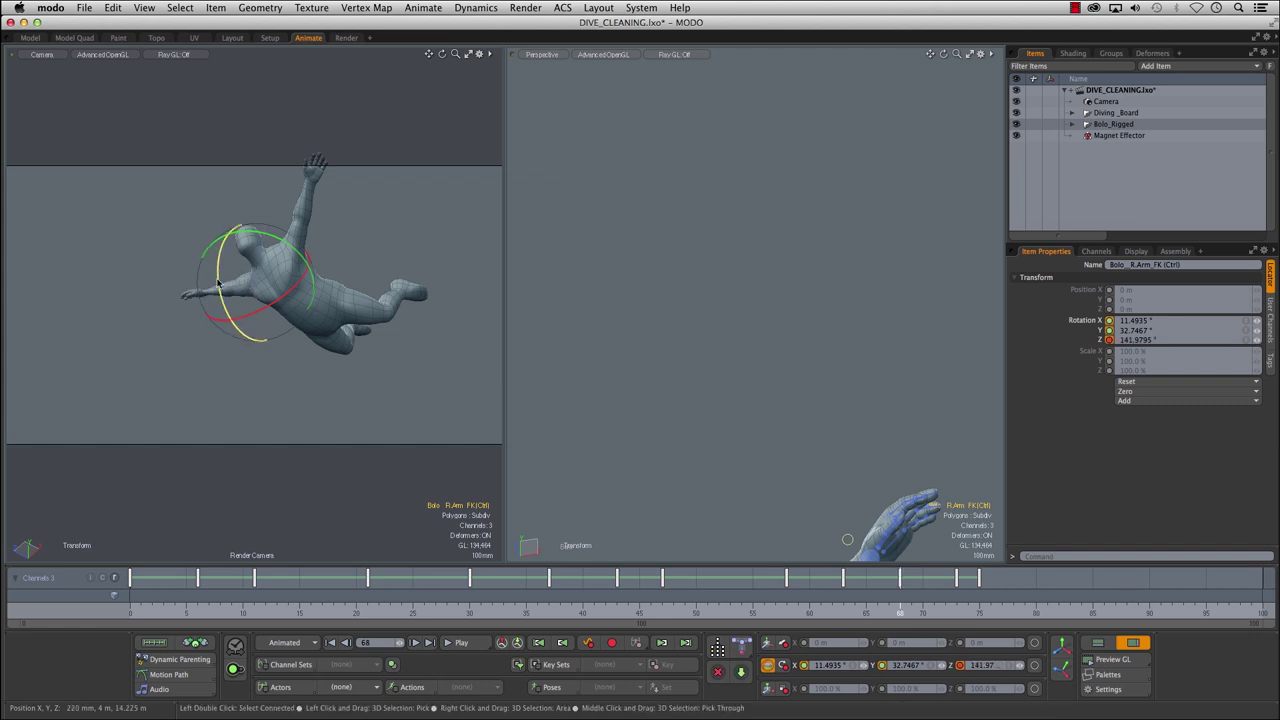
{"action": "left_click_drag", "start_coordinate": [844, 610], "coordinate": [890, 610]}
- Lower the right arm's last three Rotation Z keys, at frames 68 to 75, in the Graph Editor to remove the flip, and check the motion
{"action": "left_click", "coordinate": [1100, 642]}
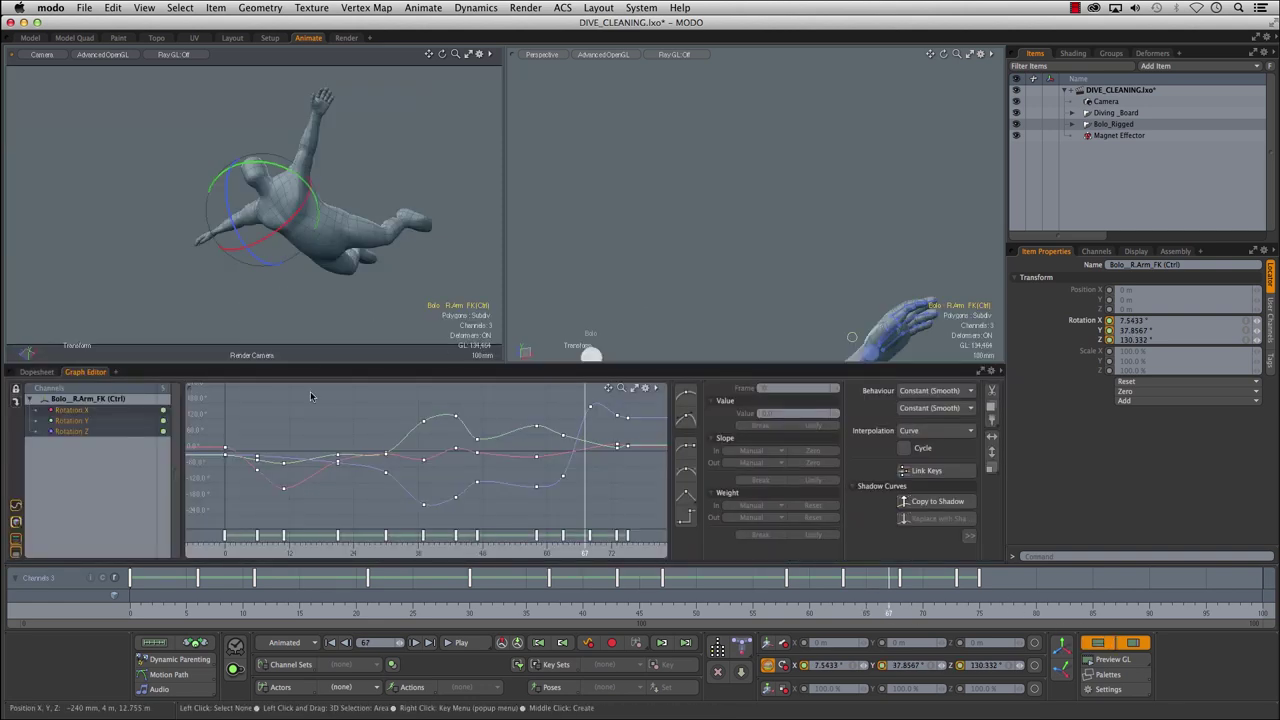
{"action": "left_click_drag", "start_coordinate": [397, 553], "coordinate": [585, 553]}
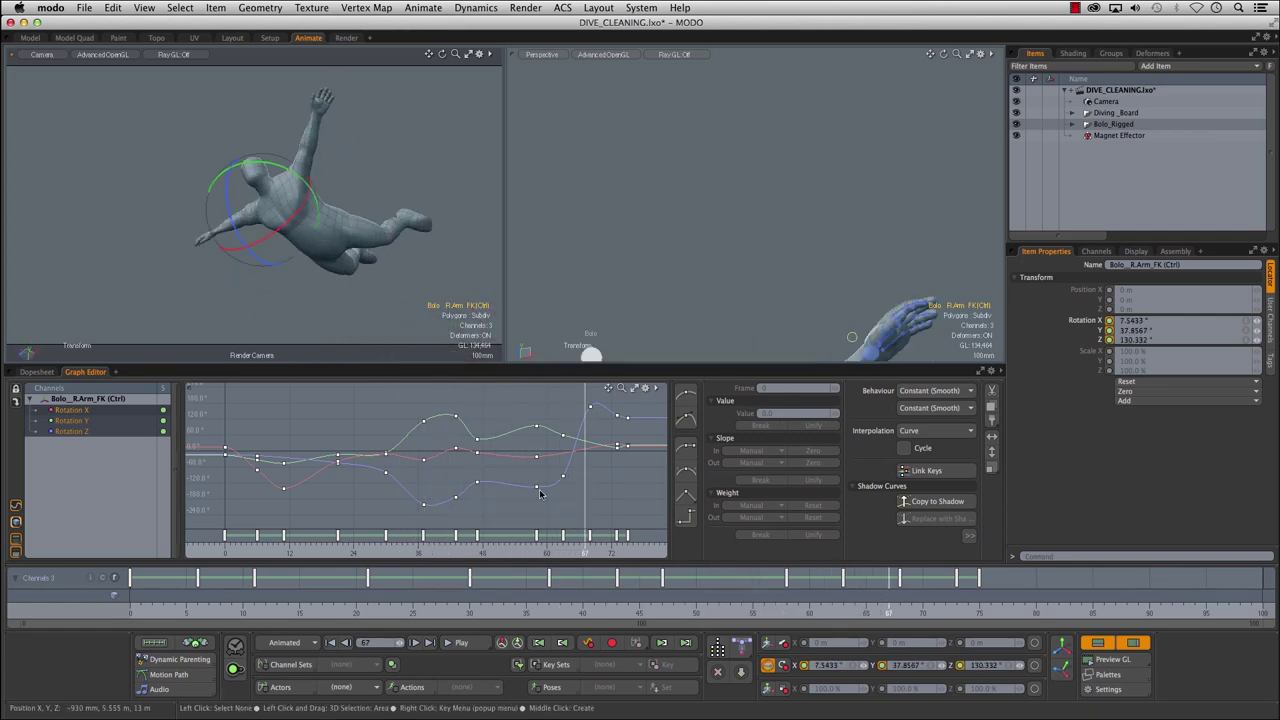
{"action": "left_click_drag", "start_coordinate": [615, 417], "coordinate": [617, 420]}
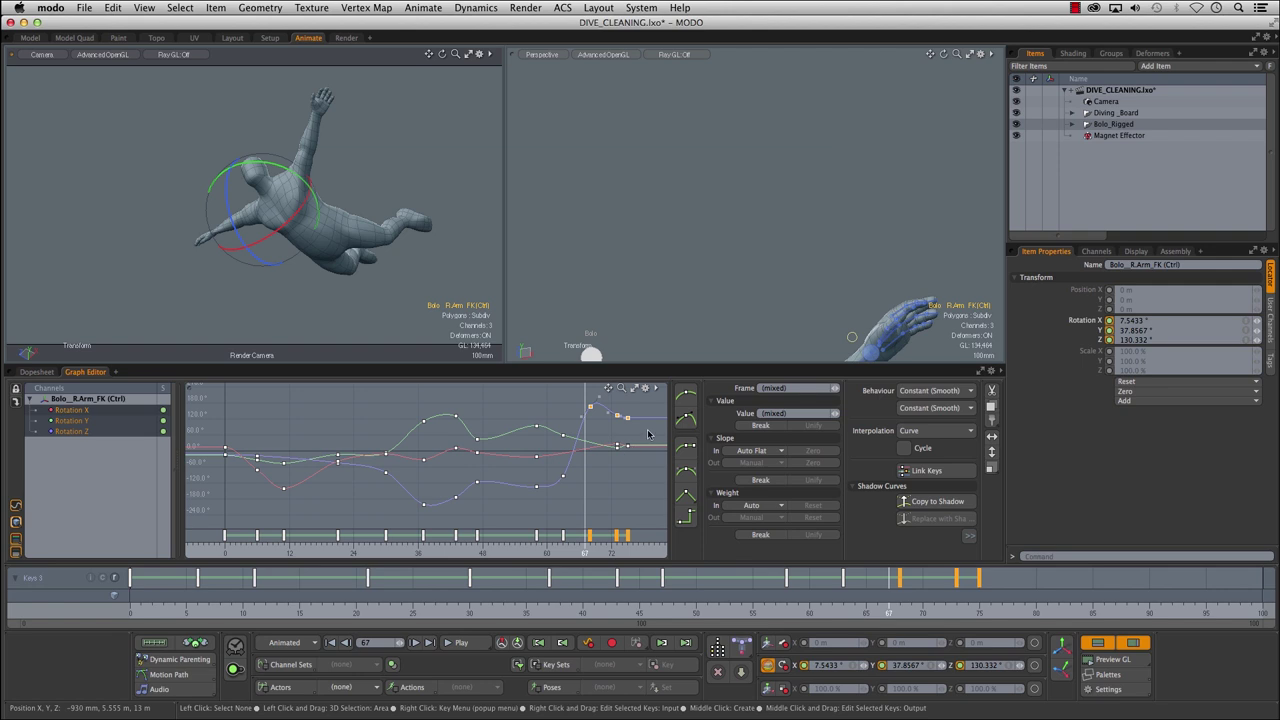
{"action": "left_click", "coordinate": [645, 429]}
{"action": "left_click", "coordinate": [70, 410]}
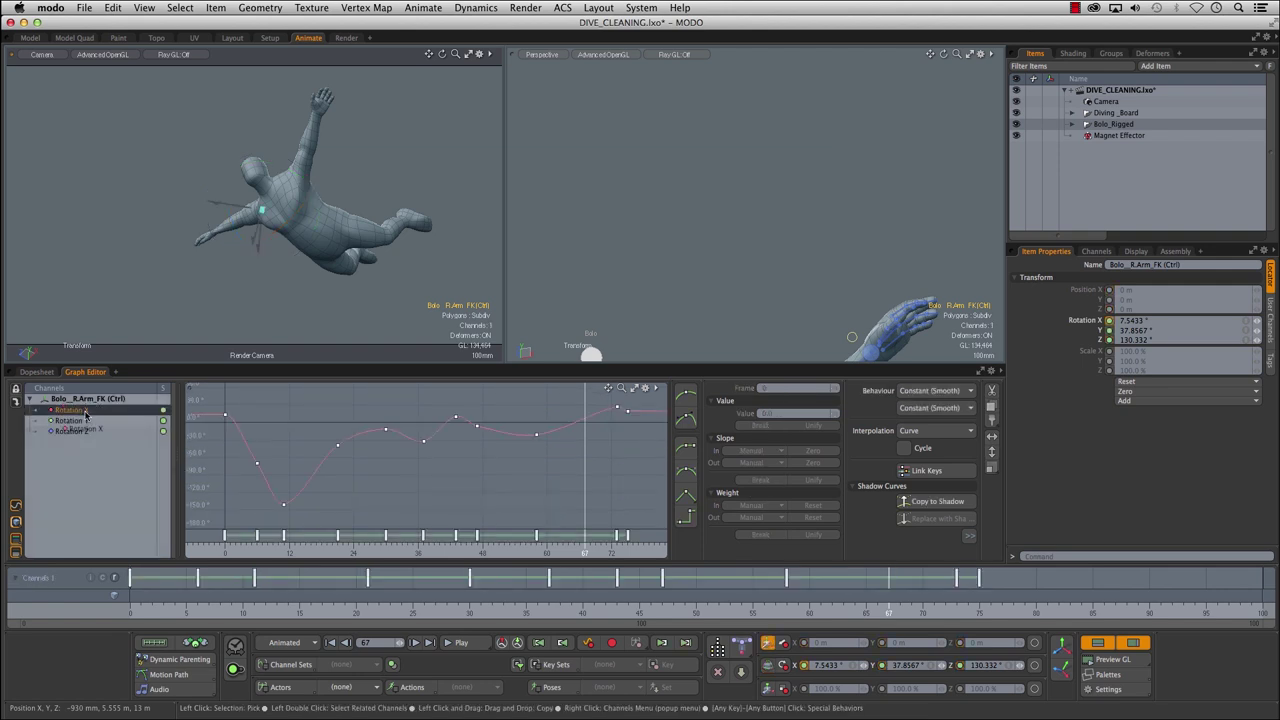
{"action": "left_click", "coordinate": [88, 431]}
{"action": "left_click_drag", "start_coordinate": [576, 397], "coordinate": [619, 449]}
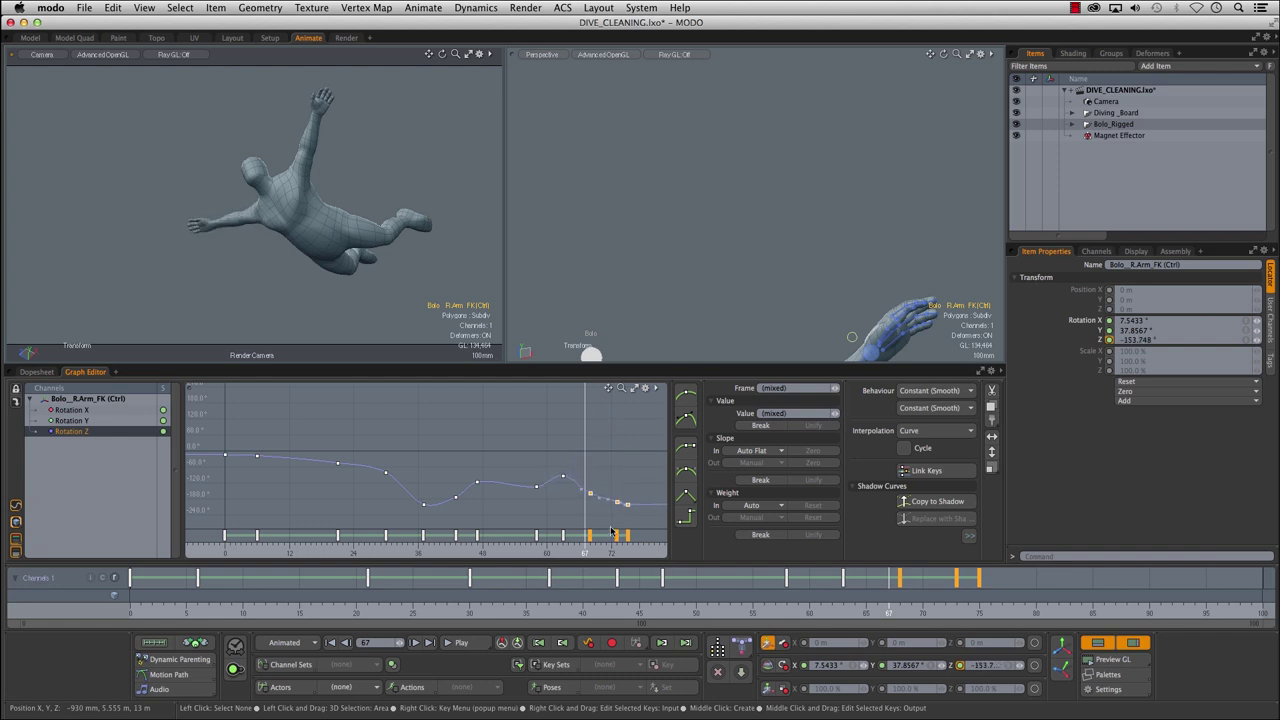
{"action": "left_click_drag", "start_coordinate": [811, 610], "coordinate": [1095, 610]}
{"action": "left_click_drag", "start_coordinate": [753, 609], "coordinate": [1104, 608]}
{"action": "left_click_drag", "start_coordinate": [650, 611], "coordinate": [616, 611]}
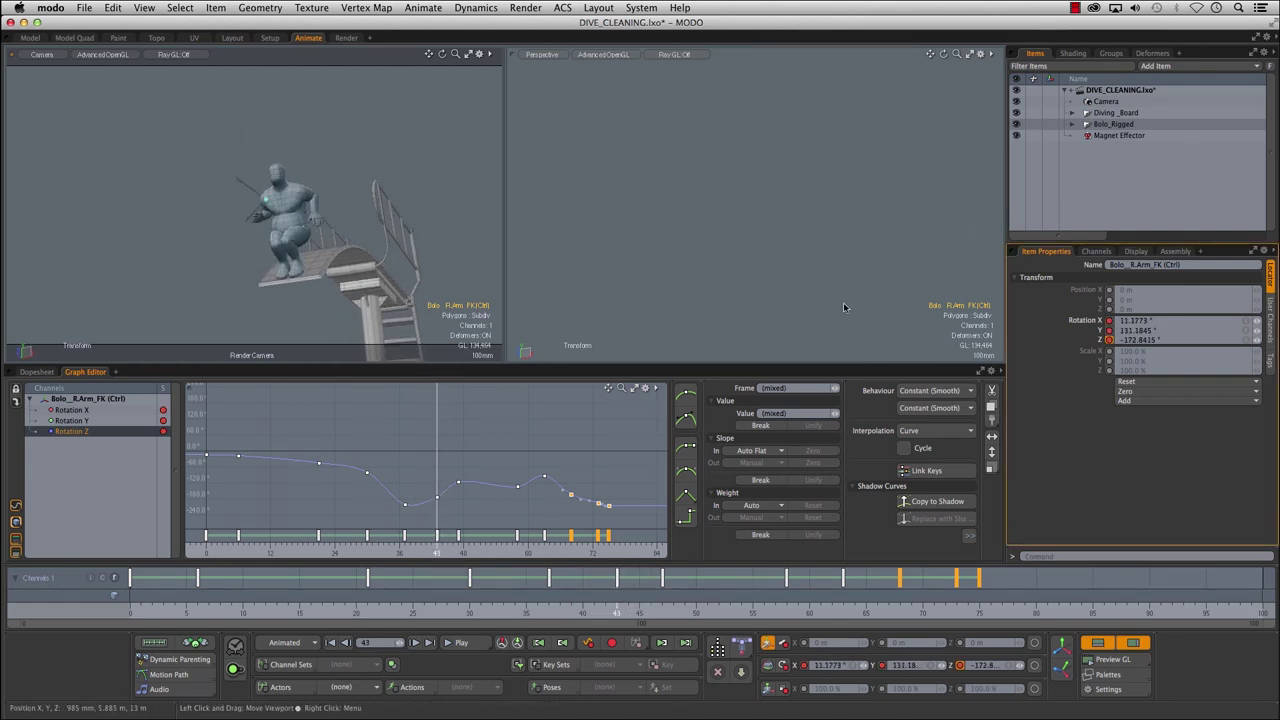
- Select the camera, isolate its Rotation X curve and delete the key at frame 39
{"action": "left_click", "coordinate": [1111, 103]}
{"action": "key", "text": "shift+a"}
{"action": "left_click_drag", "start_coordinate": [726, 229], "coordinate": [782, 226], "text": "alt"}
{"action": "right_click_drag", "start_coordinate": [782, 226], "coordinate": [722, 283], "text": "alt"}
{"action": "left_click_drag", "start_coordinate": [722, 283], "coordinate": [738, 304], "text": "alt"}
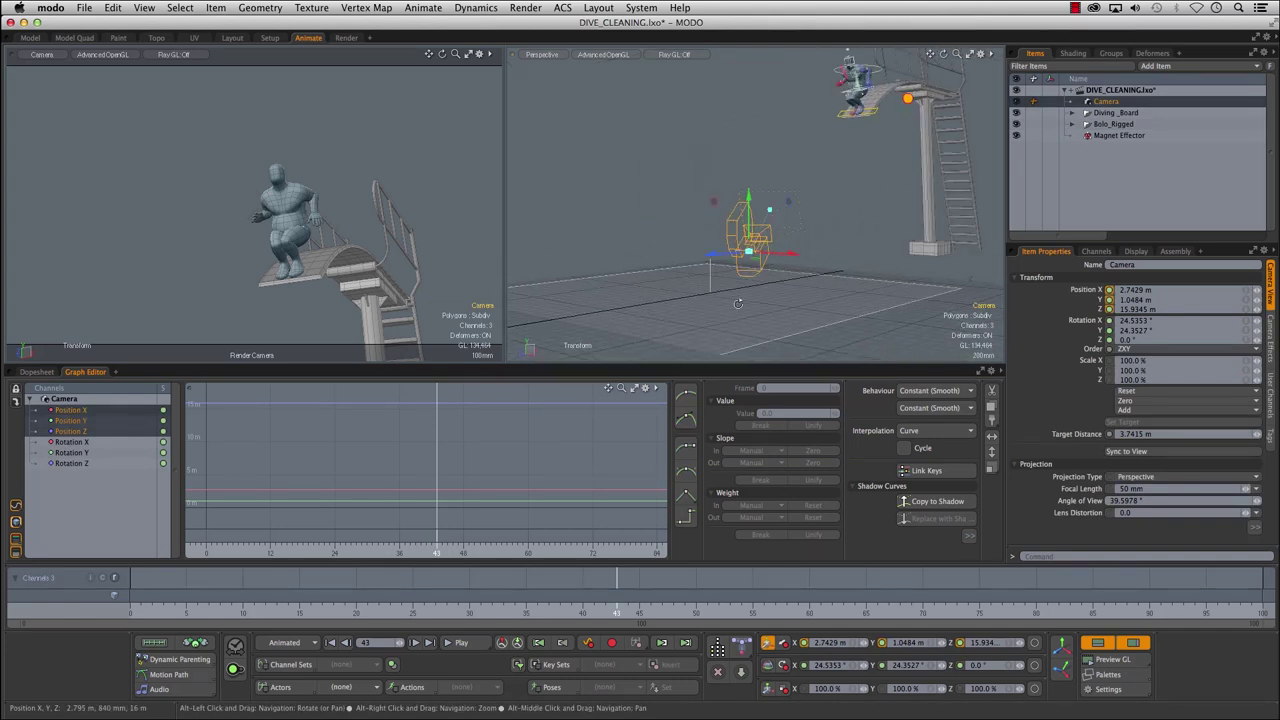
{"action": "left_click", "coordinate": [86, 443]}
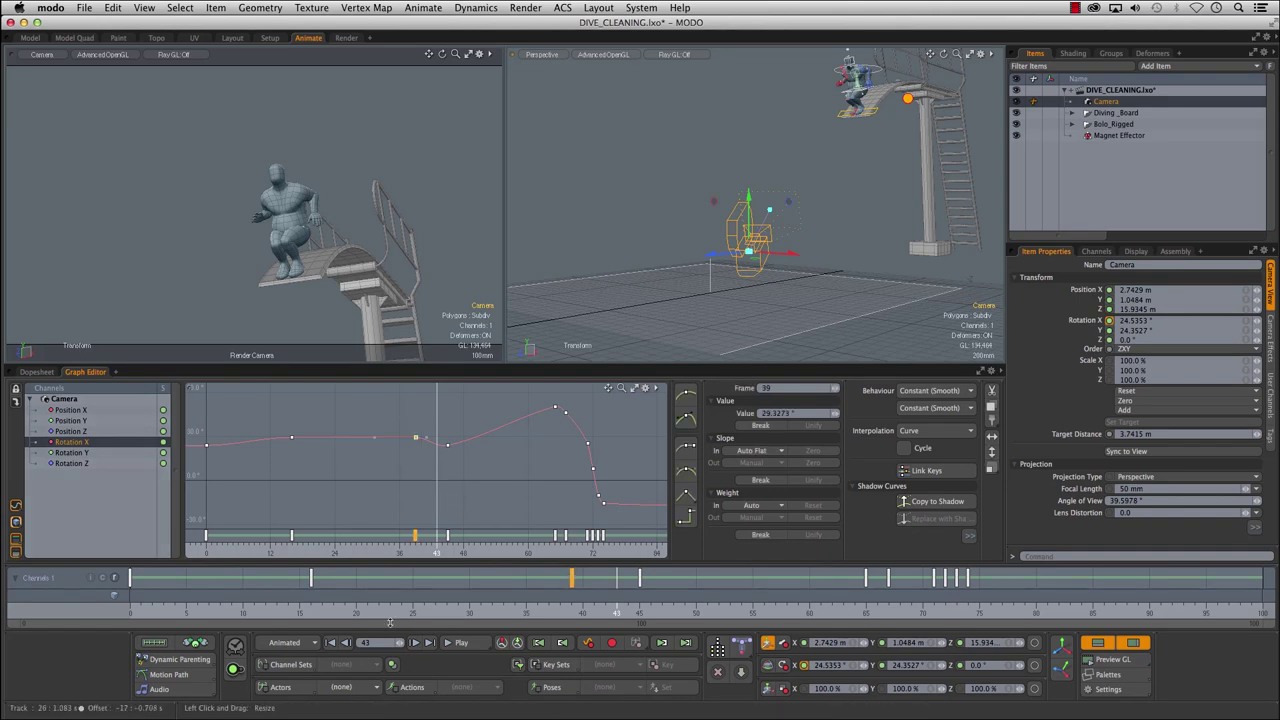
{"action": "left_click_drag", "start_coordinate": [357, 599], "coordinate": [583, 599]}
{"action": "left_click_drag", "start_coordinate": [420, 553], "coordinate": [431, 553]}
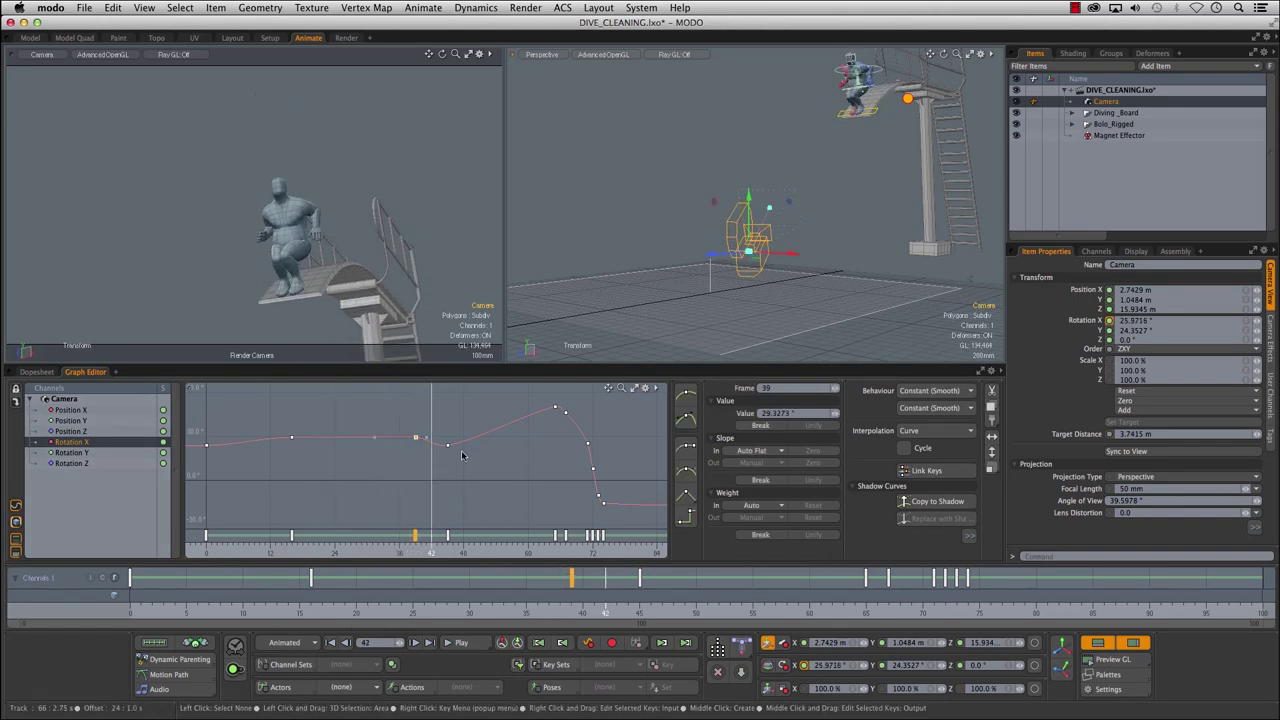
{"action": "key", "text": "Delete"}
- Move the camera's Rotation X key from frame 16 to frame 25 and scrub through the jump
{"action": "left_click_drag", "start_coordinate": [270, 553], "coordinate": [345, 553]}
{"action": "left_click", "coordinate": [291, 438]}
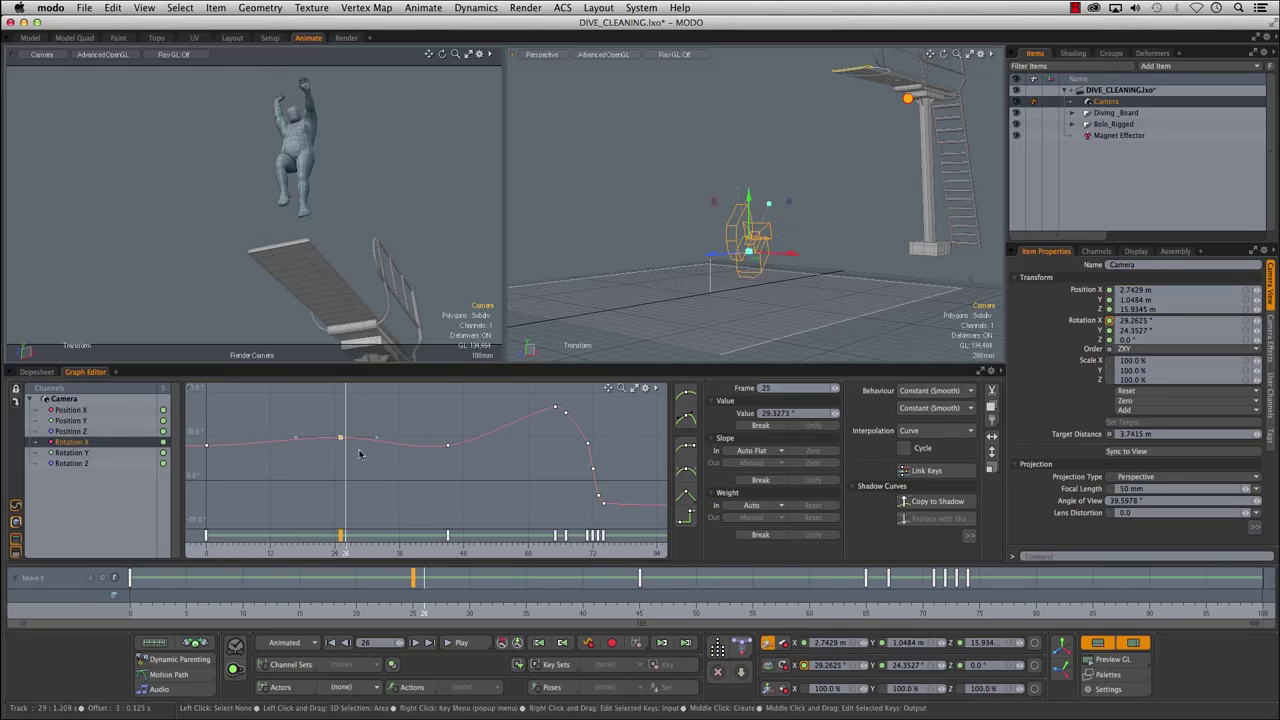
{"action": "left_click_drag", "start_coordinate": [141, 611], "coordinate": [435, 611]}
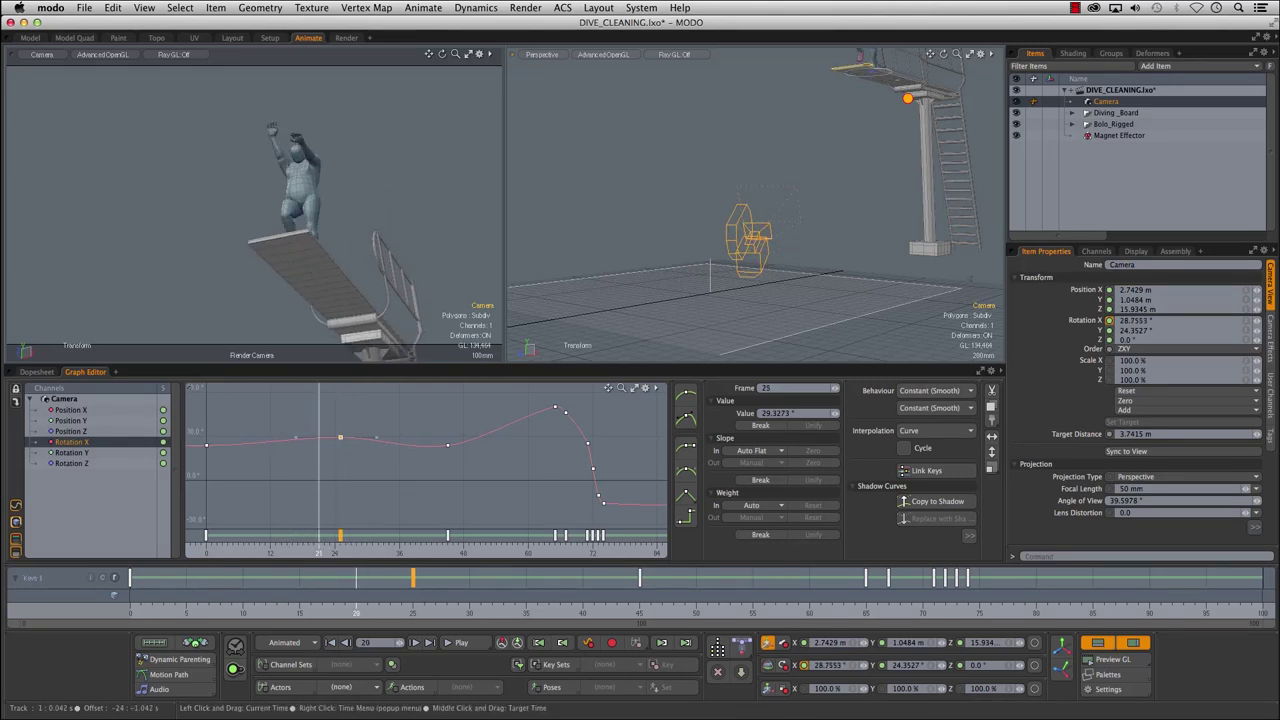
{"action": "left_click_drag", "start_coordinate": [356, 553], "coordinate": [389, 553]}
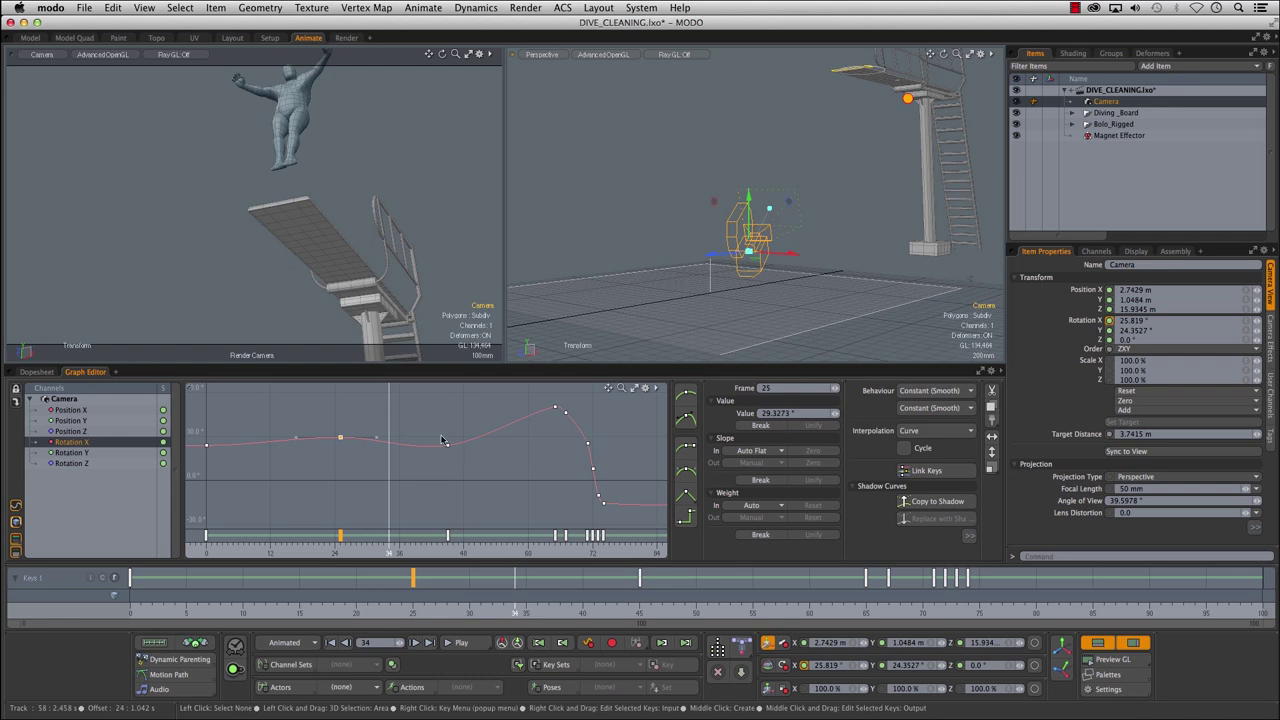
- Raise the camera's Rotation X key at frame 45 to about 34.83° and key an adjusted camera tilt at frame 36
{"action": "middle_click_drag", "start_coordinate": [460, 478], "coordinate": [453, 454]}
{"action": "left_click_drag", "start_coordinate": [314, 610], "coordinate": [538, 608]}
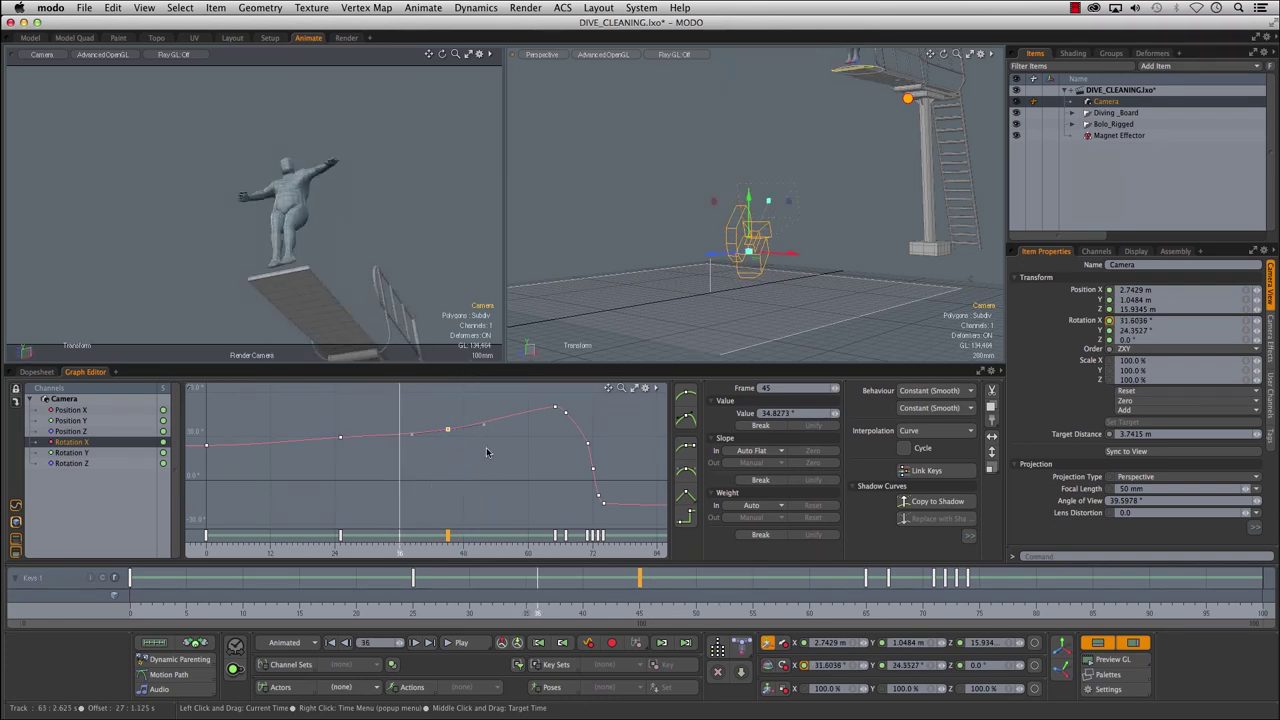
{"action": "key", "text": "e"}
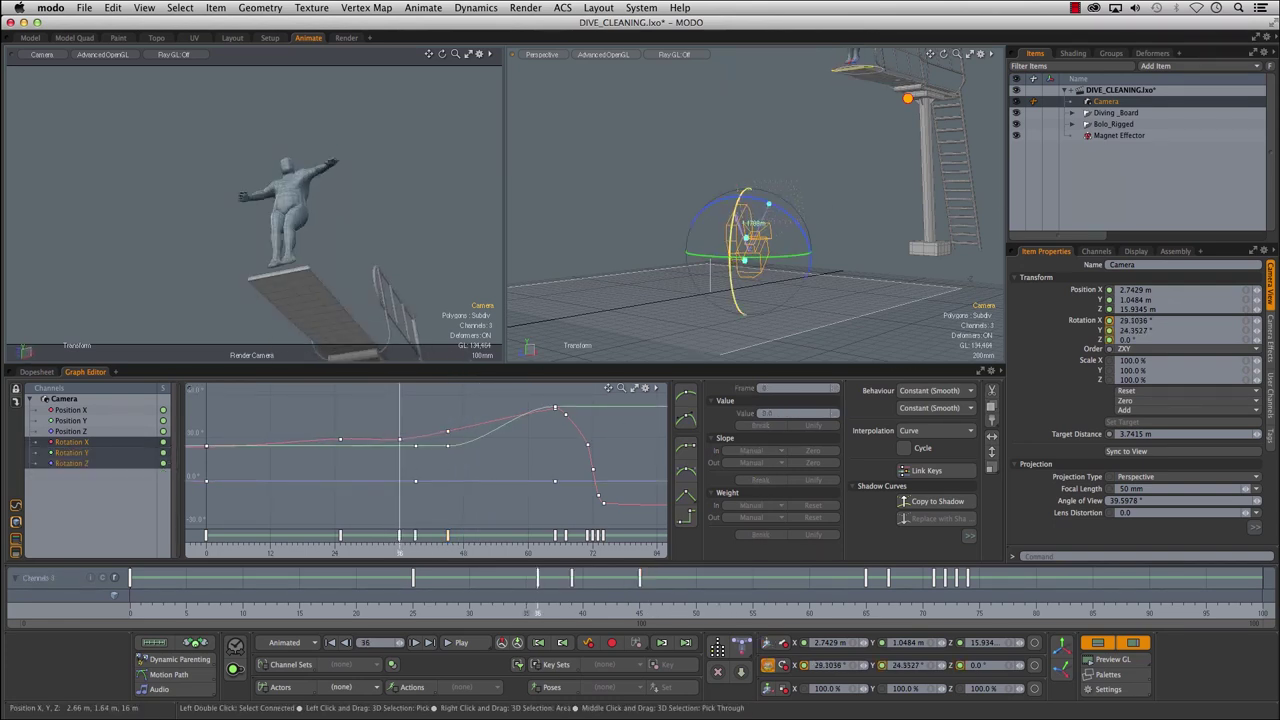
{"action": "left_click_drag", "start_coordinate": [736, 219], "coordinate": [733, 220]}
{"action": "left_click_drag", "start_coordinate": [481, 612], "coordinate": [640, 614]}
{"action": "left_click_drag", "start_coordinate": [447, 553], "coordinate": [442, 553]}
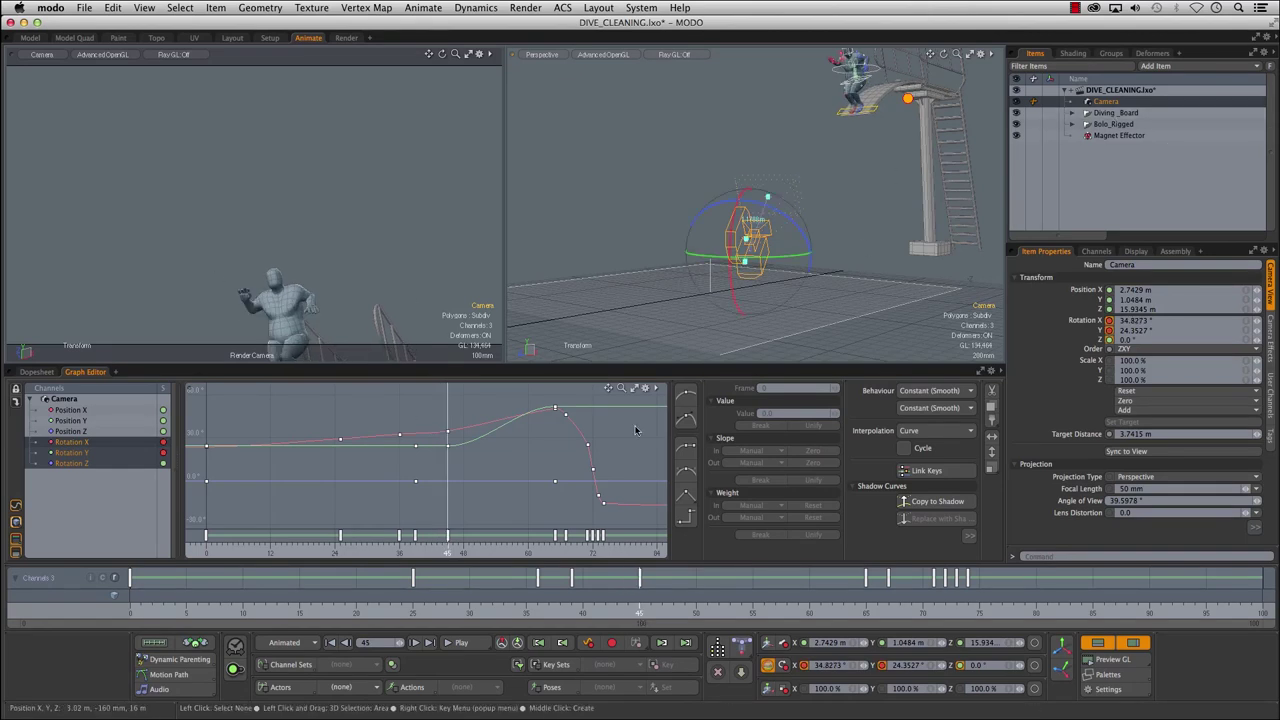
- Lower the camera's Rotation X key at frame 45 to about 25.83° and scrub on to frame 65
{"action": "left_click", "coordinate": [72, 411]}
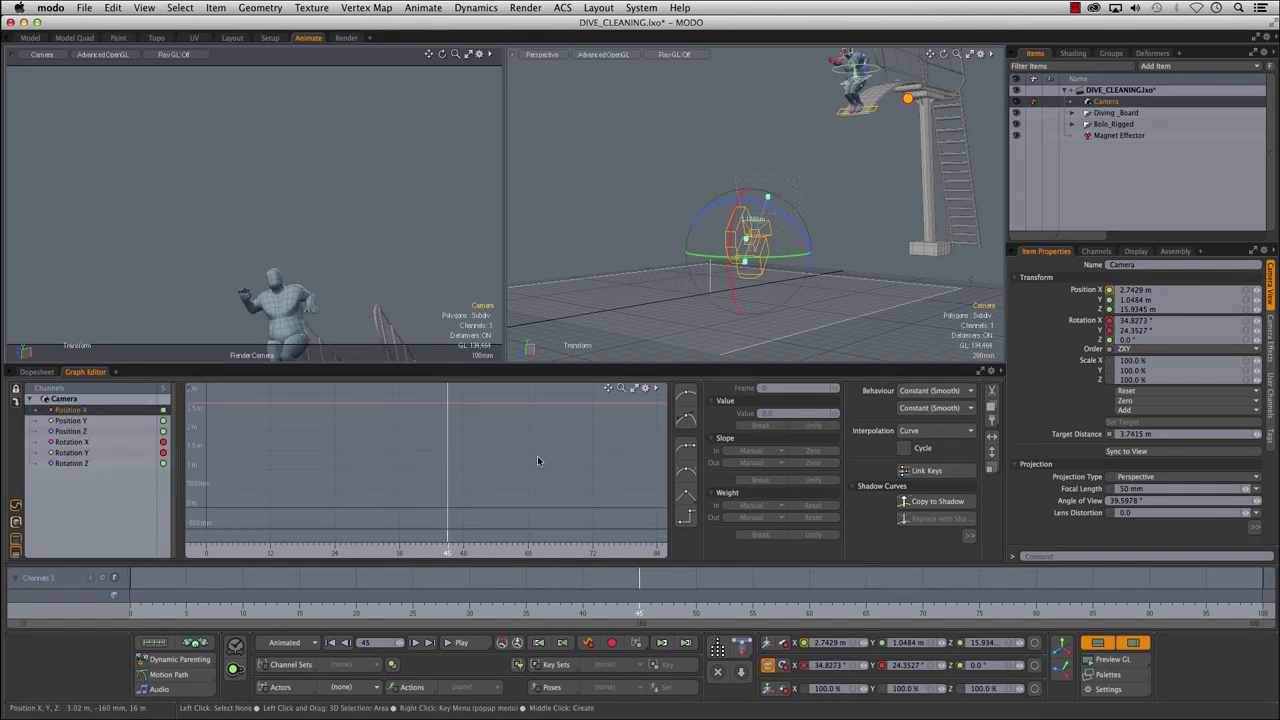
{"action": "left_click", "coordinate": [85, 443]}
{"action": "left_click", "coordinate": [448, 431]}
{"action": "middle_click_drag", "start_coordinate": [471, 451], "coordinate": [470, 465]}
{"action": "mouse_move", "coordinate": [537, 578]}
{"action": "left_mouse_down"}
{"action": "mouse_move", "coordinate": [887, 577]}
{"action": "mouse_move", "coordinate": [866, 577]}
{"action": "left_mouse_up"}
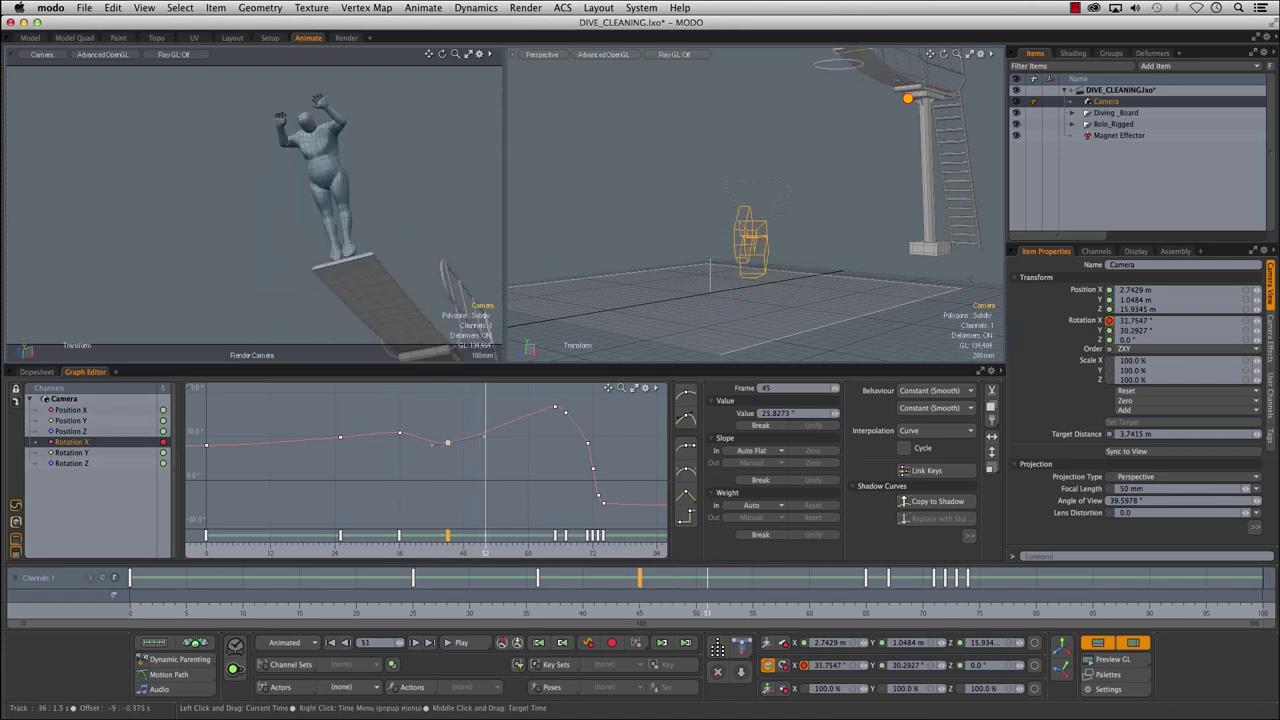
- Delete the camera's Rotation X key at frame 67 and scrub through the whole shot
{"action": "left_click", "coordinate": [686, 441]}
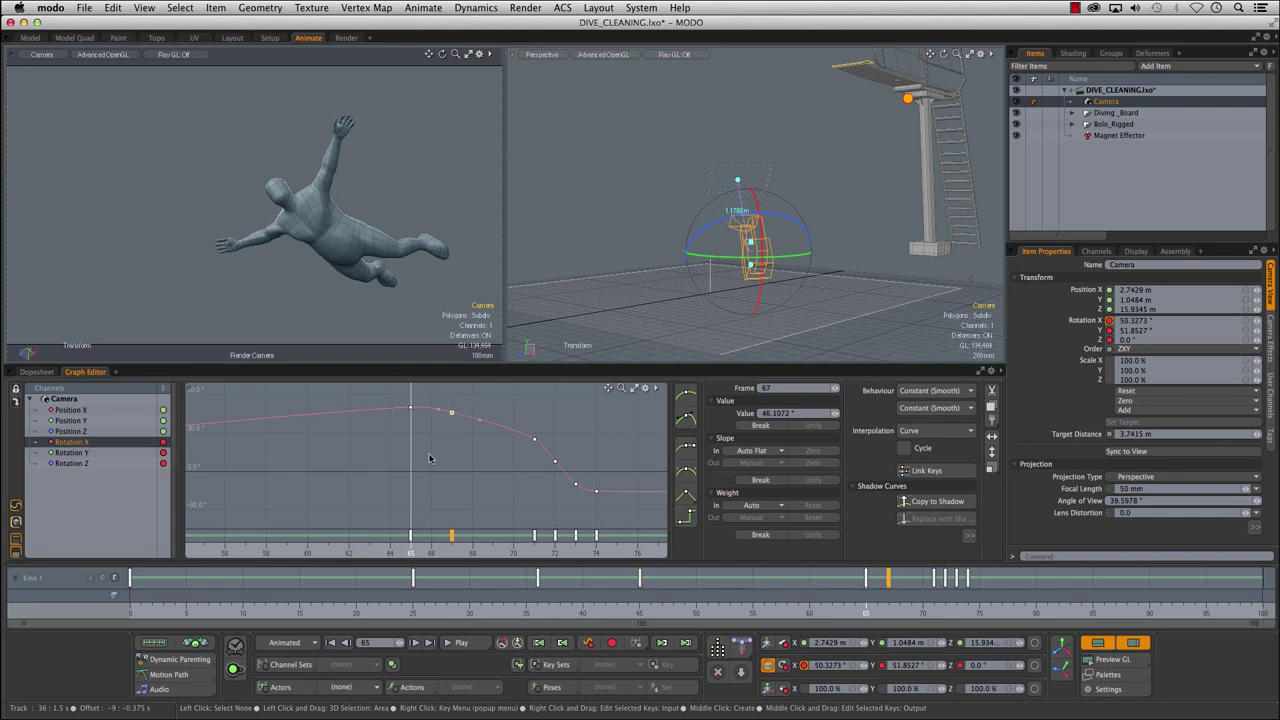
{"action": "key", "text": "Delete"}
{"action": "left_click_drag", "start_coordinate": [379, 604], "coordinate": [1059, 593]}
{"action": "left_click_drag", "start_coordinate": [148, 615], "coordinate": [1160, 614]}
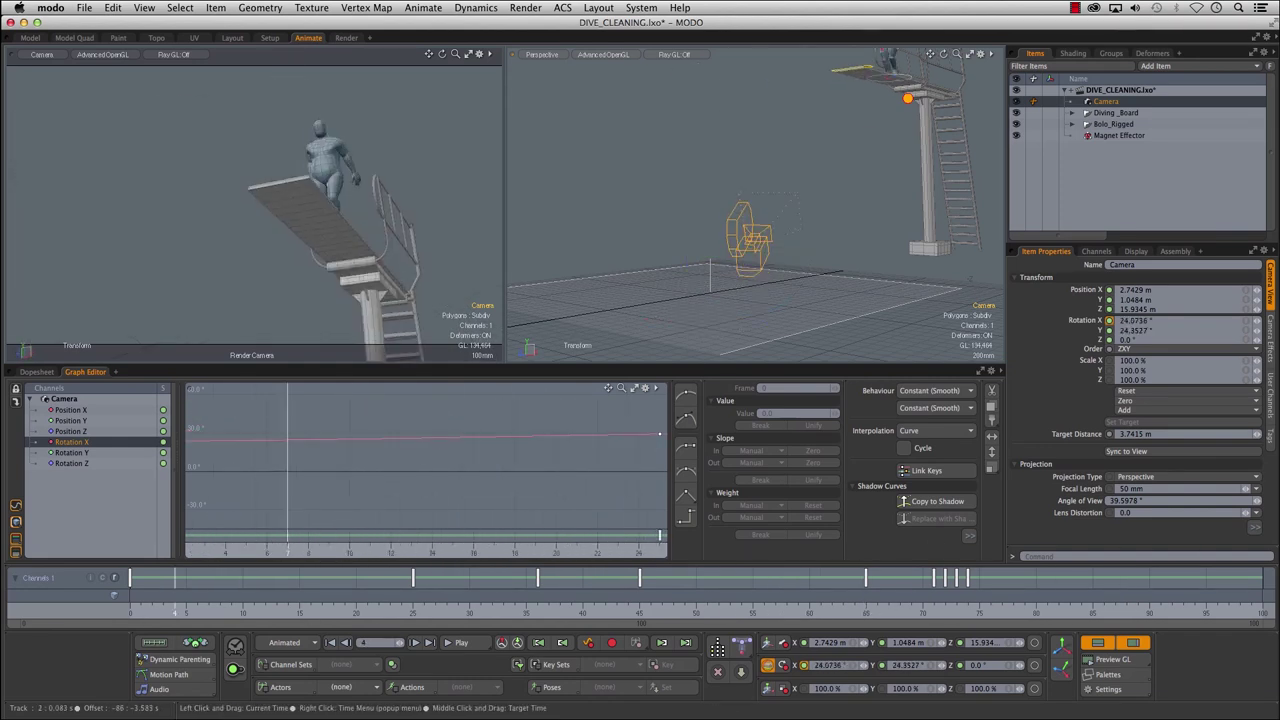
{"action": "left_click_drag", "start_coordinate": [164, 613], "coordinate": [1220, 614]}
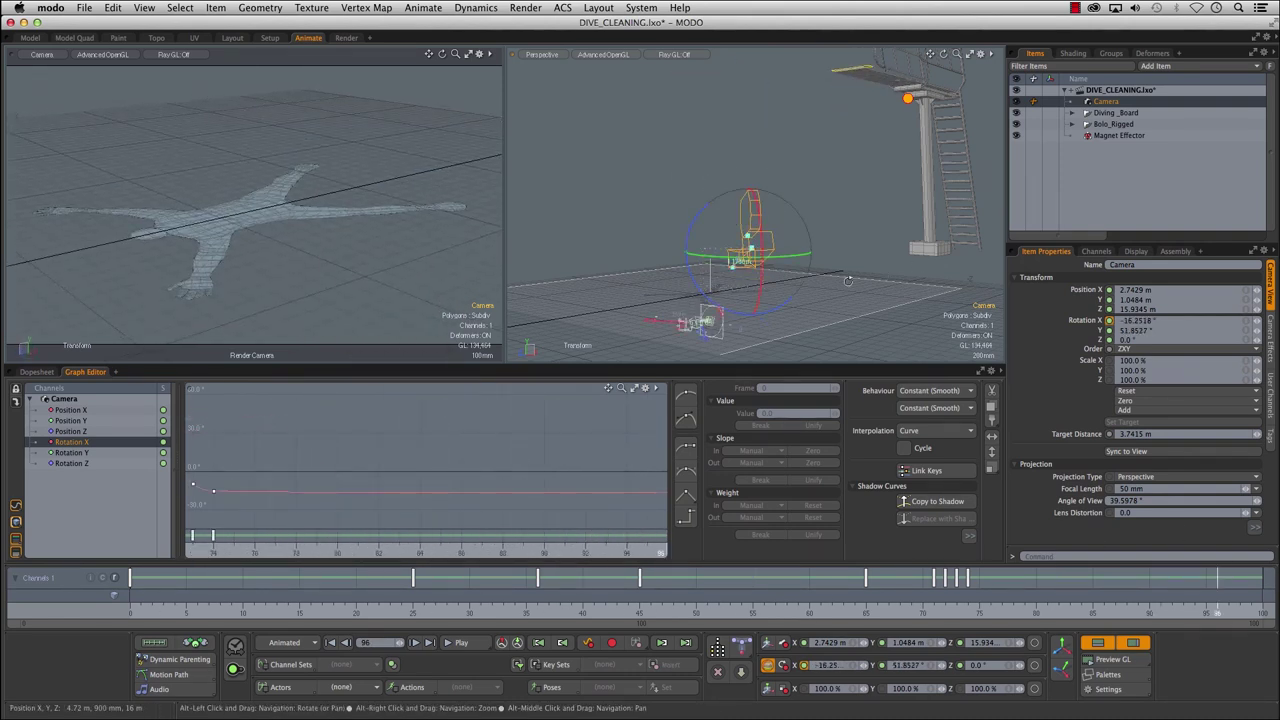
- Drop the rotate tool, deselect all items and review the camera move from the board to the impact
{"action": "left_click_drag", "start_coordinate": [848, 281], "coordinate": [681, 307], "text": "alt"}
{"action": "key", "text": "q"}
{"action": "left_click", "coordinate": [734, 223]}
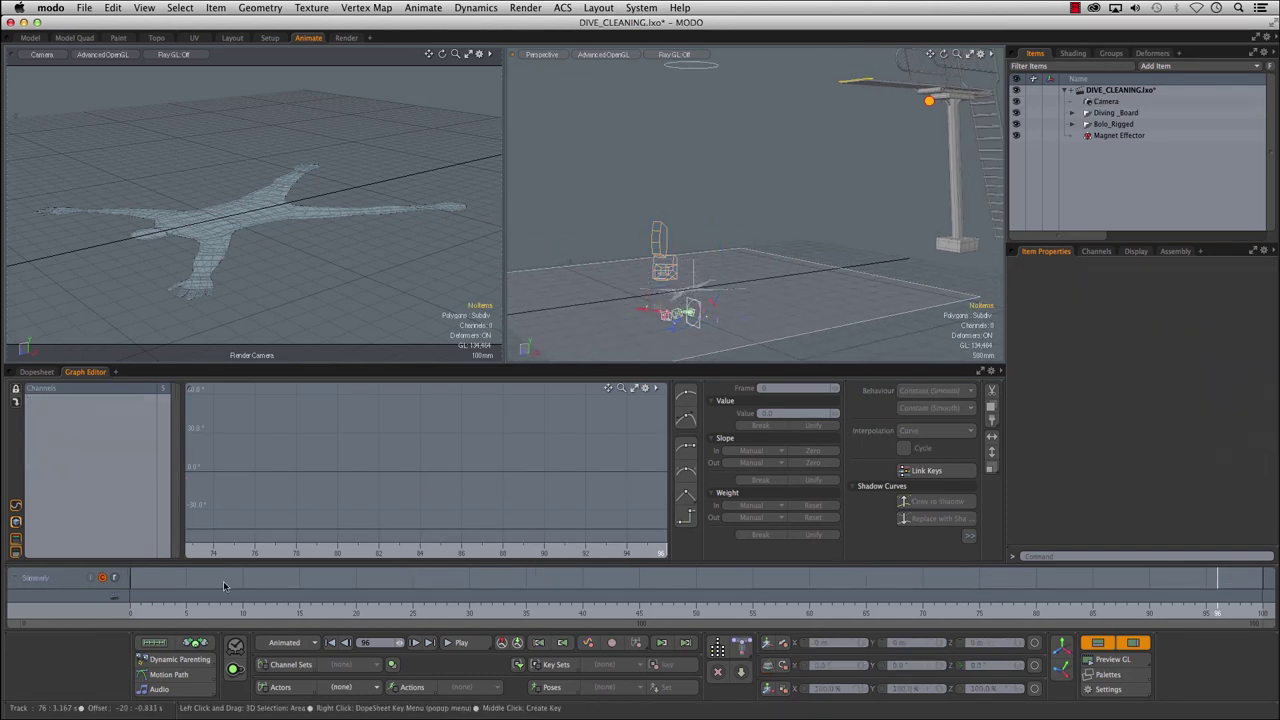
{"action": "left_click_drag", "start_coordinate": [187, 613], "coordinate": [245, 613]}
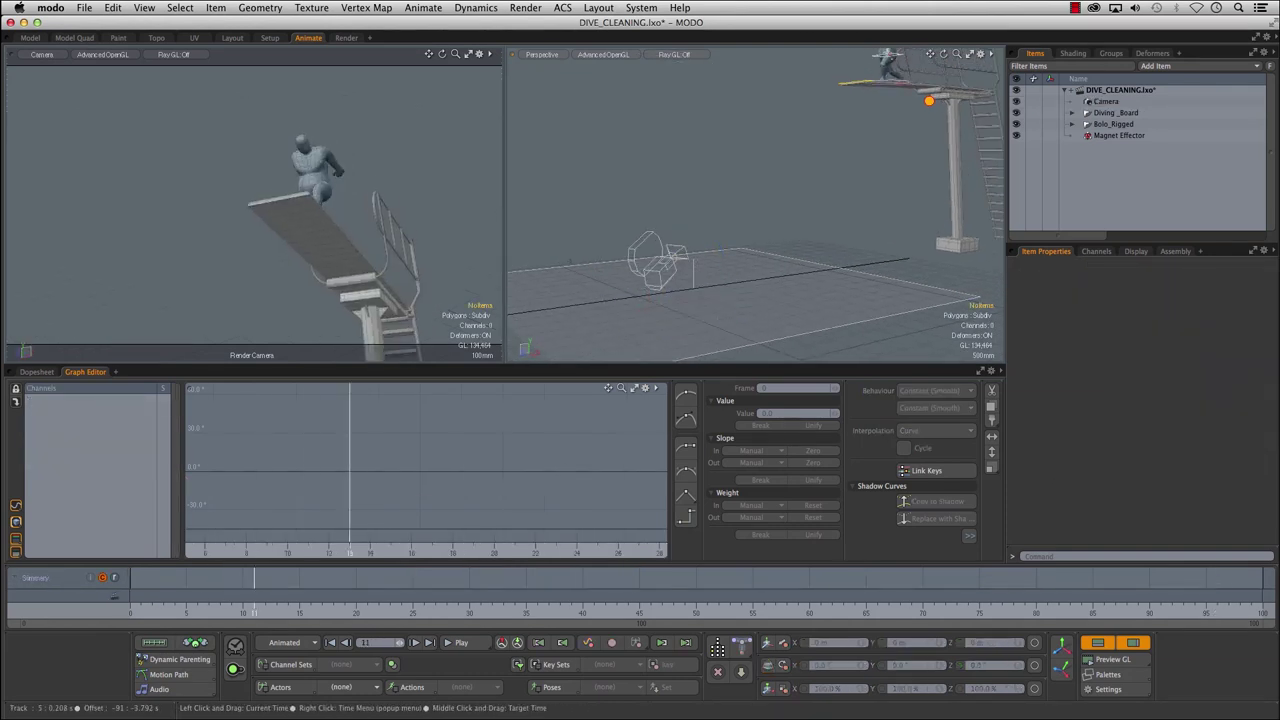
{"action": "left_click_drag", "start_coordinate": [855, 612], "coordinate": [1195, 615]}
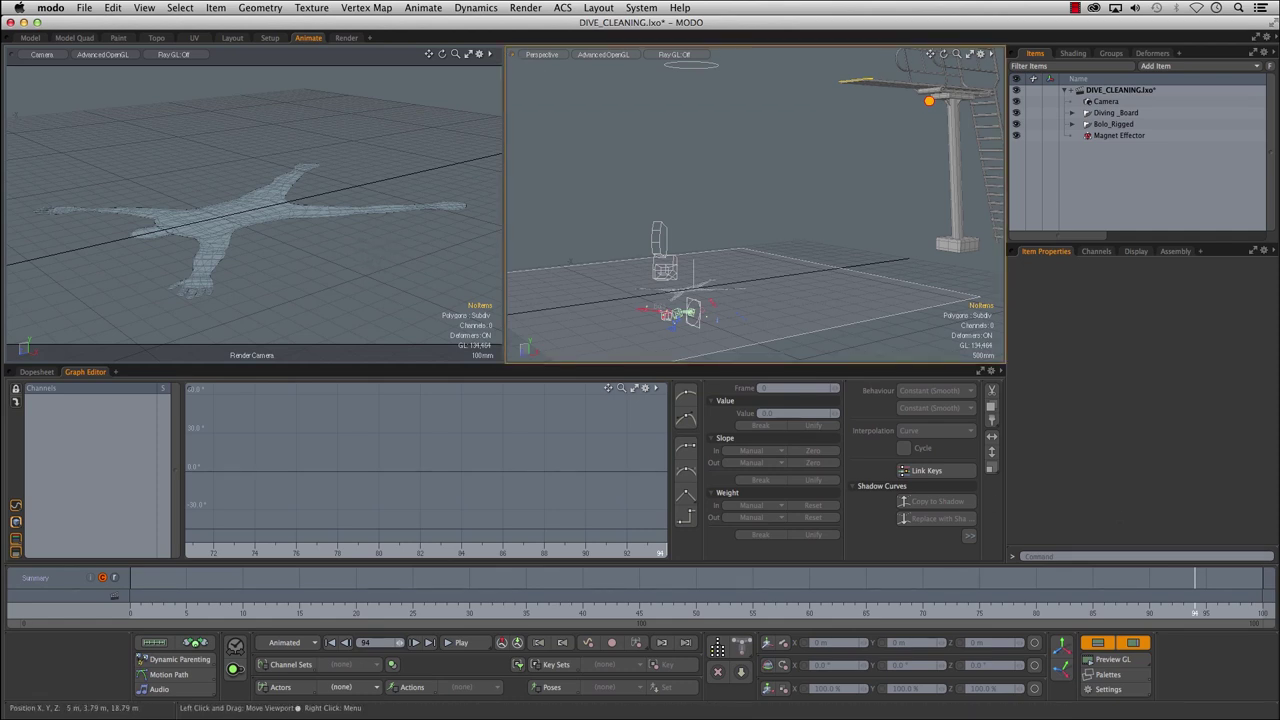
- Enlarge the camera view to fill the workspace, with the grid hidden and the wireframe overlay set to None
{"action": "left_click_drag", "start_coordinate": [535, 77], "coordinate": [544, 94]}
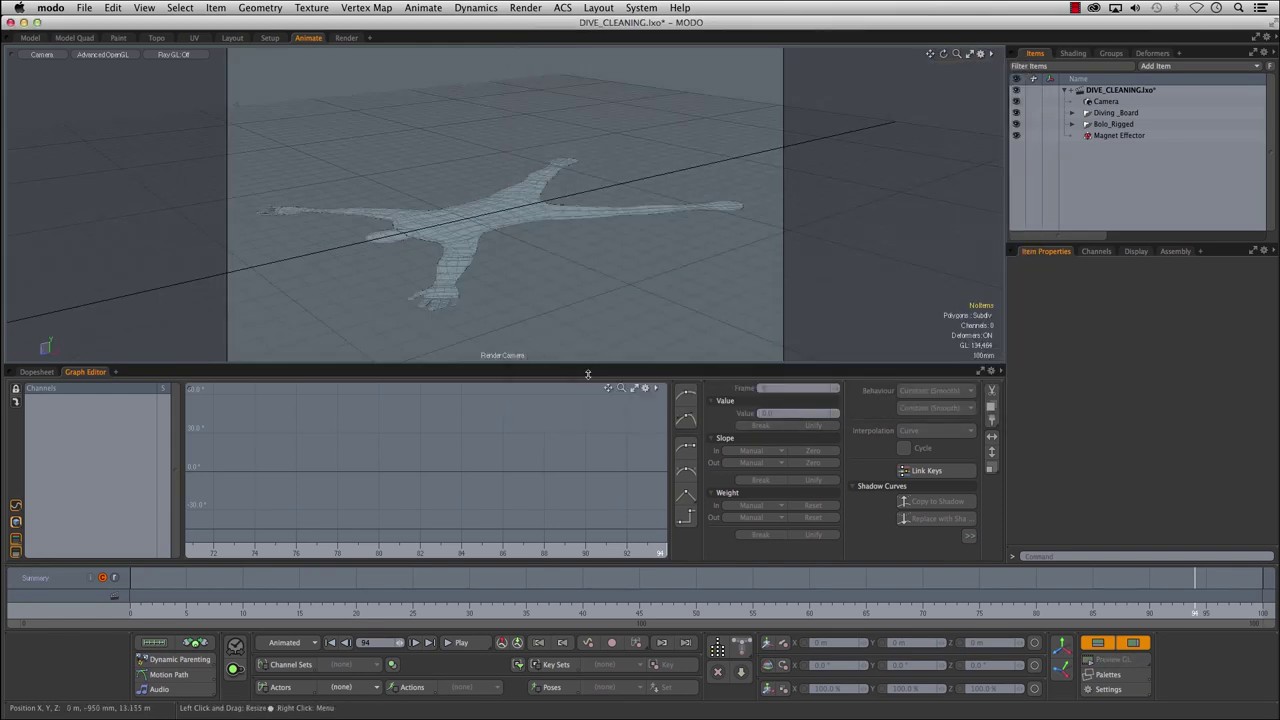
{"action": "left_click", "coordinate": [1098, 643]}
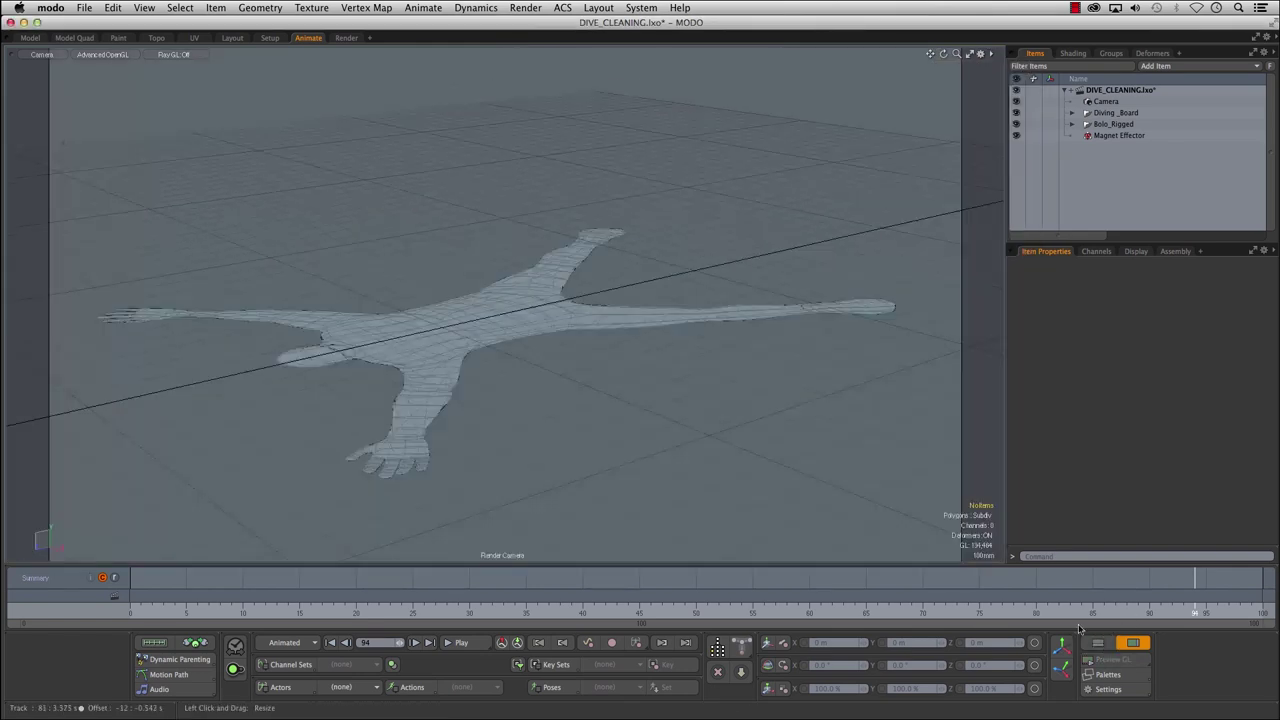
{"action": "key", "text": "o"}
{"action": "left_click", "coordinate": [548, 431]}
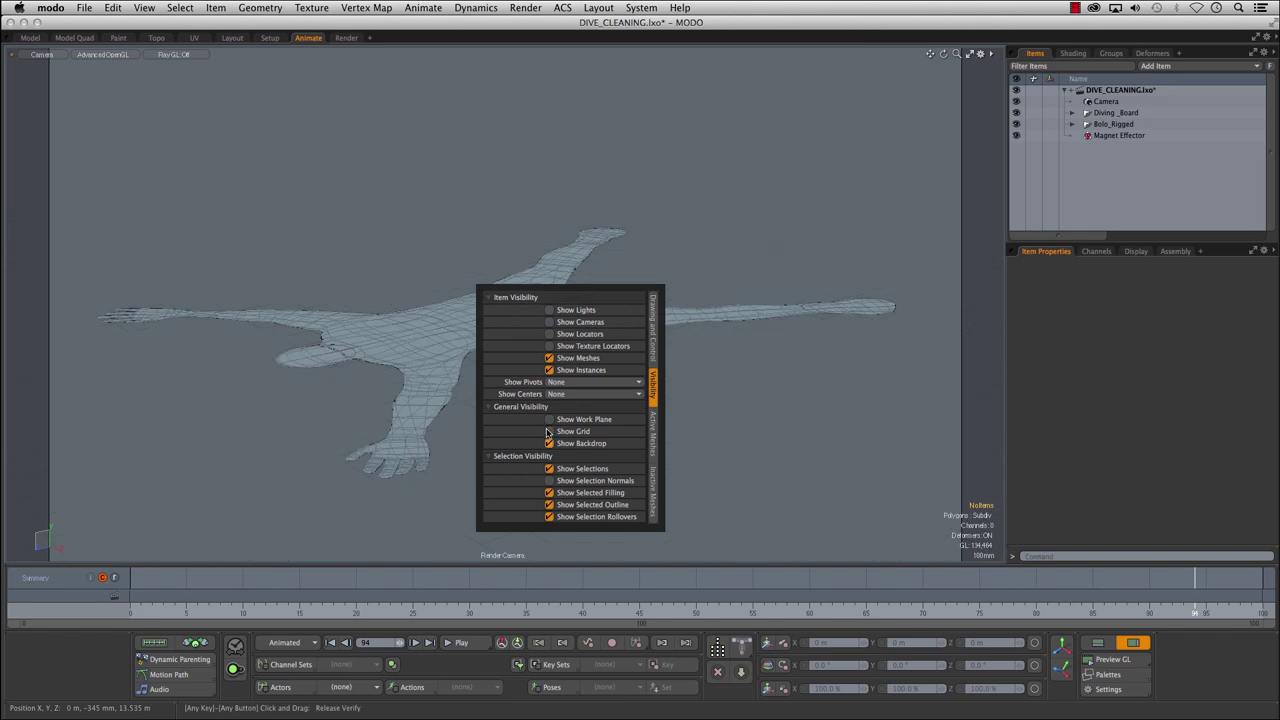
{"action": "left_click", "coordinate": [652, 432]}
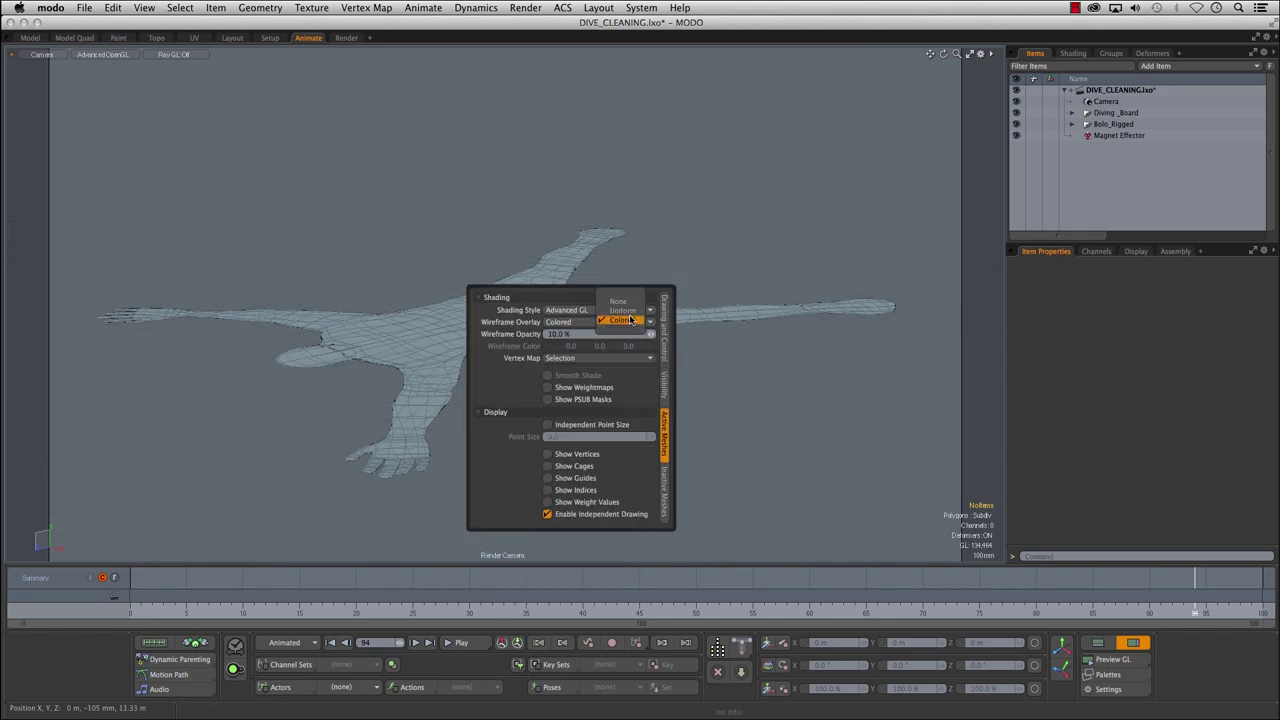
{"action": "left_click", "coordinate": [633, 301]}
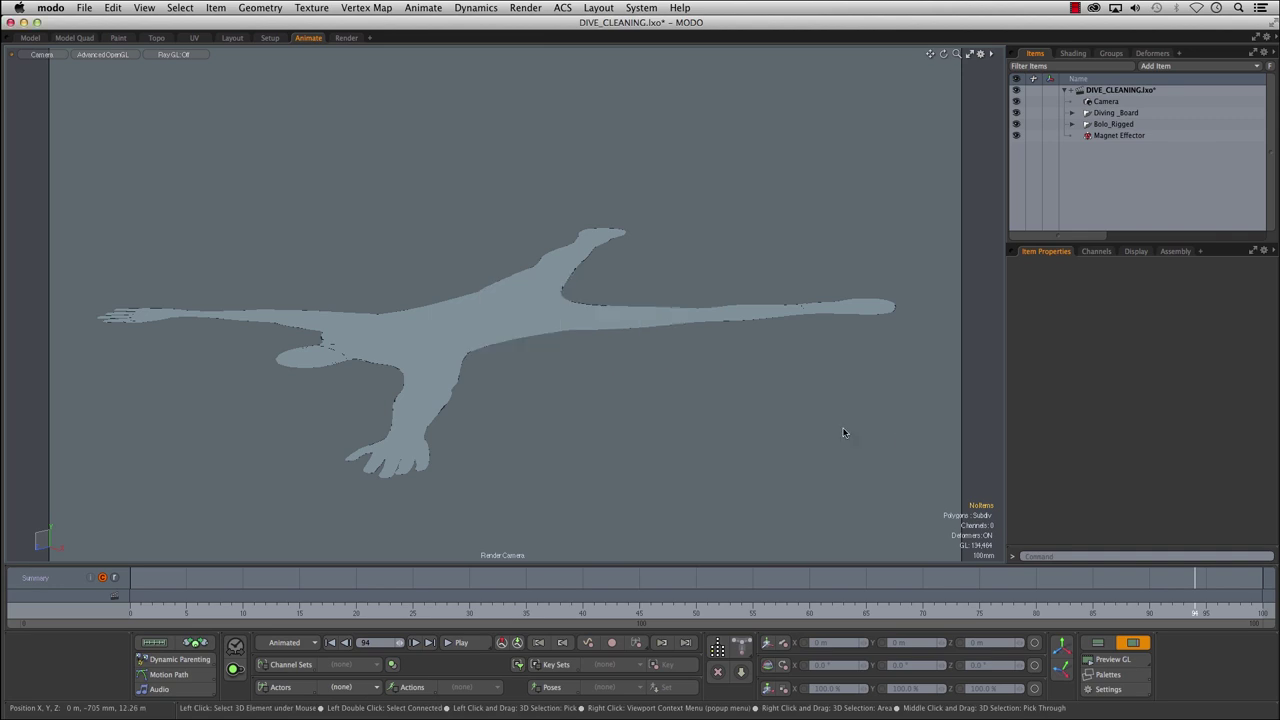
- Capture a GL preview of the shot, play GLCapture.mov in QuickTime Player, and review the full animation again in MODO up to frame 100
{"action": "left_click_drag", "start_coordinate": [186, 605], "coordinate": [89, 613]}
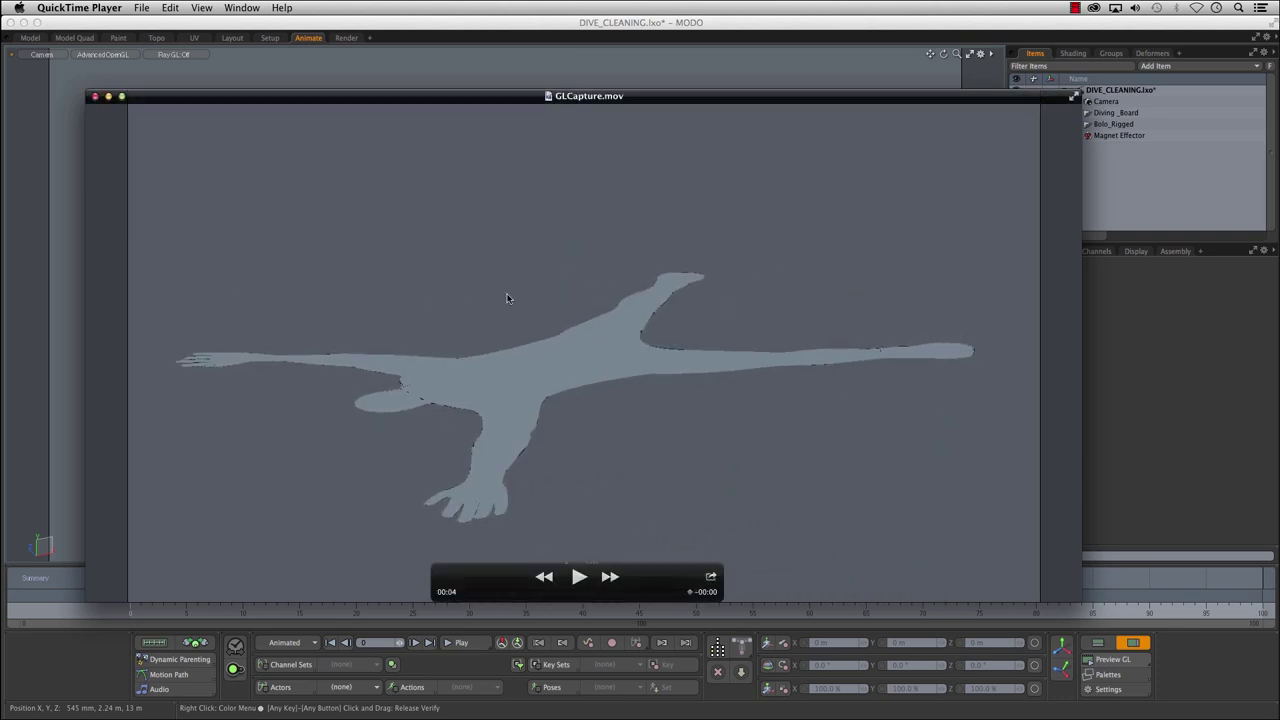
{"action": "left_click", "coordinate": [589, 579]}
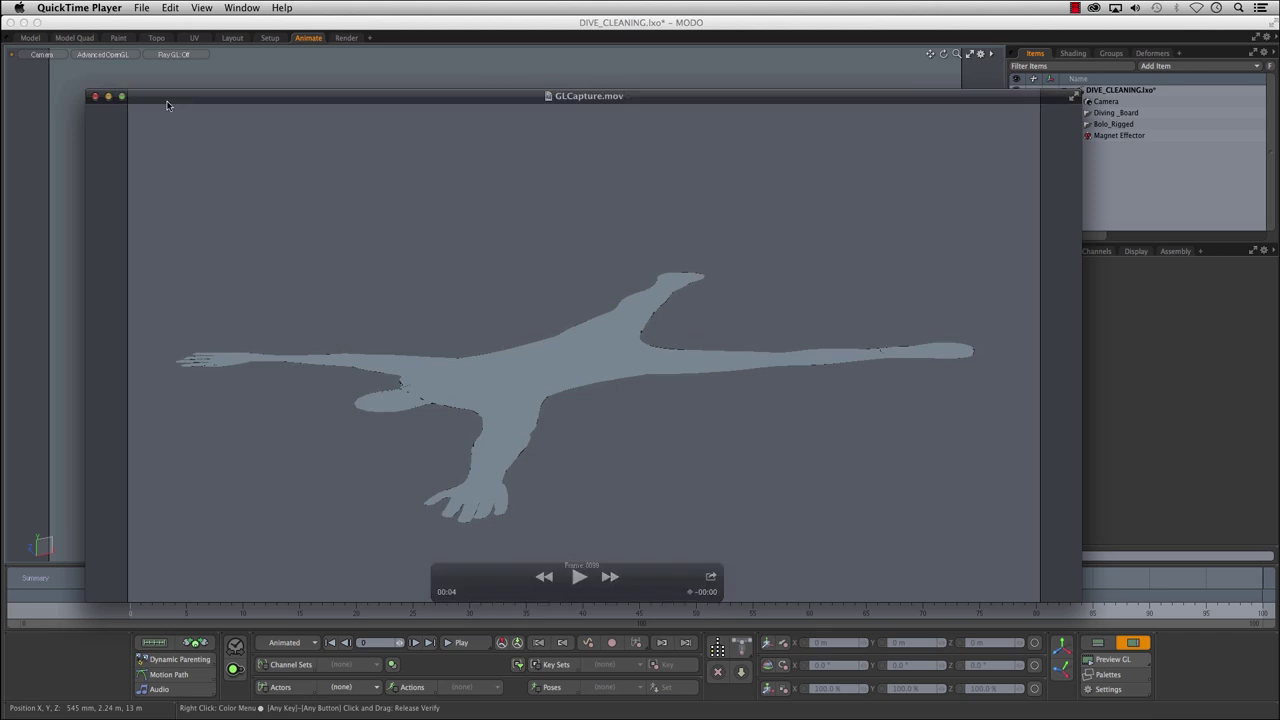
{"action": "left_click", "coordinate": [95, 96]}
{"action": "mouse_move", "coordinate": [157, 616]}
{"action": "left_mouse_down"}
{"action": "mouse_move", "coordinate": [946, 567]}
{"action": "mouse_move", "coordinate": [1248, 570]}
{"action": "left_mouse_up"}
{"action": "left_click_drag", "start_coordinate": [141, 613], "coordinate": [1264, 592]}
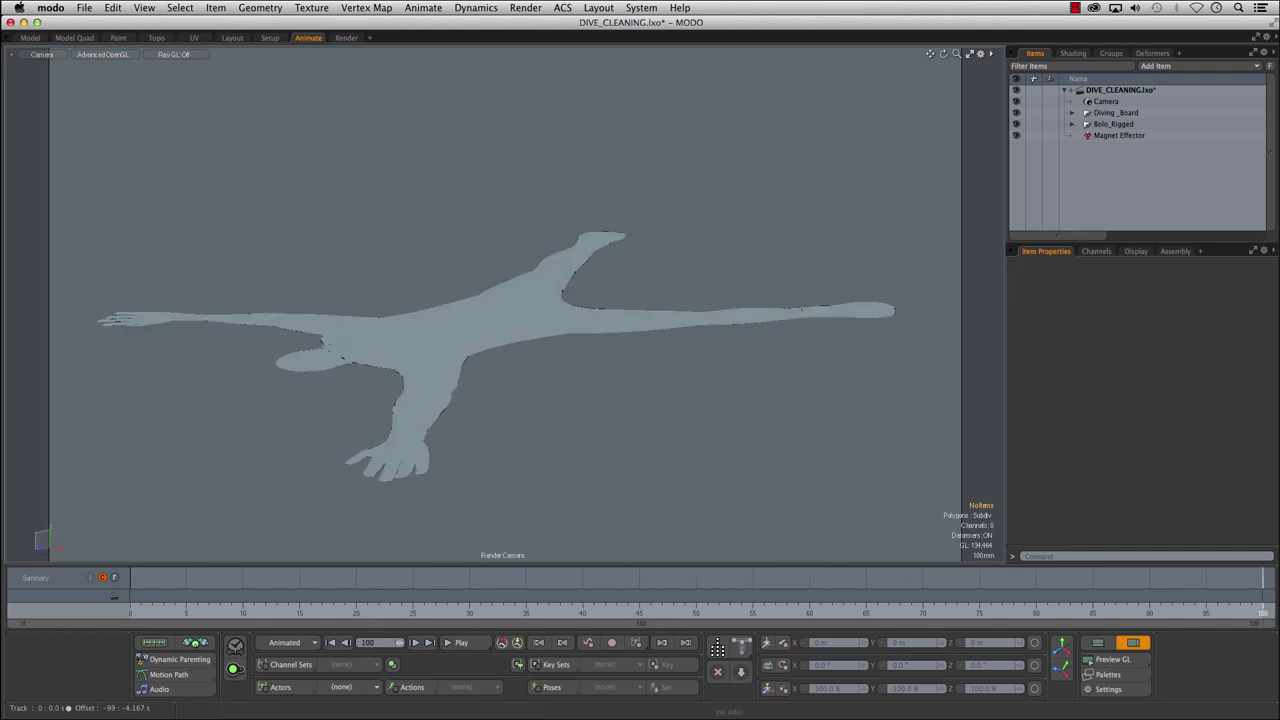